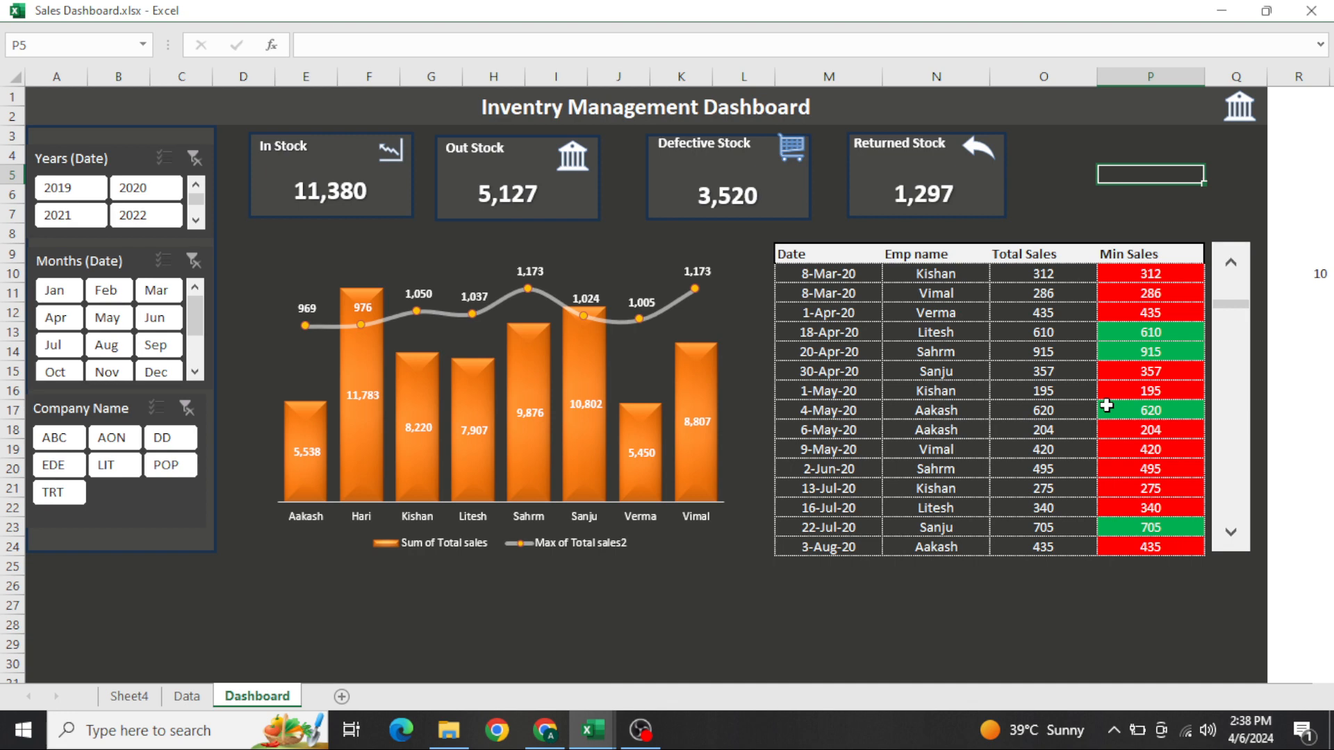
# Select the full data table on the Data sheet to review its extent, and switch to Sheet4
pyautogui.hotkey('ctrl', 'pageup')
pyautogui.press('Up')
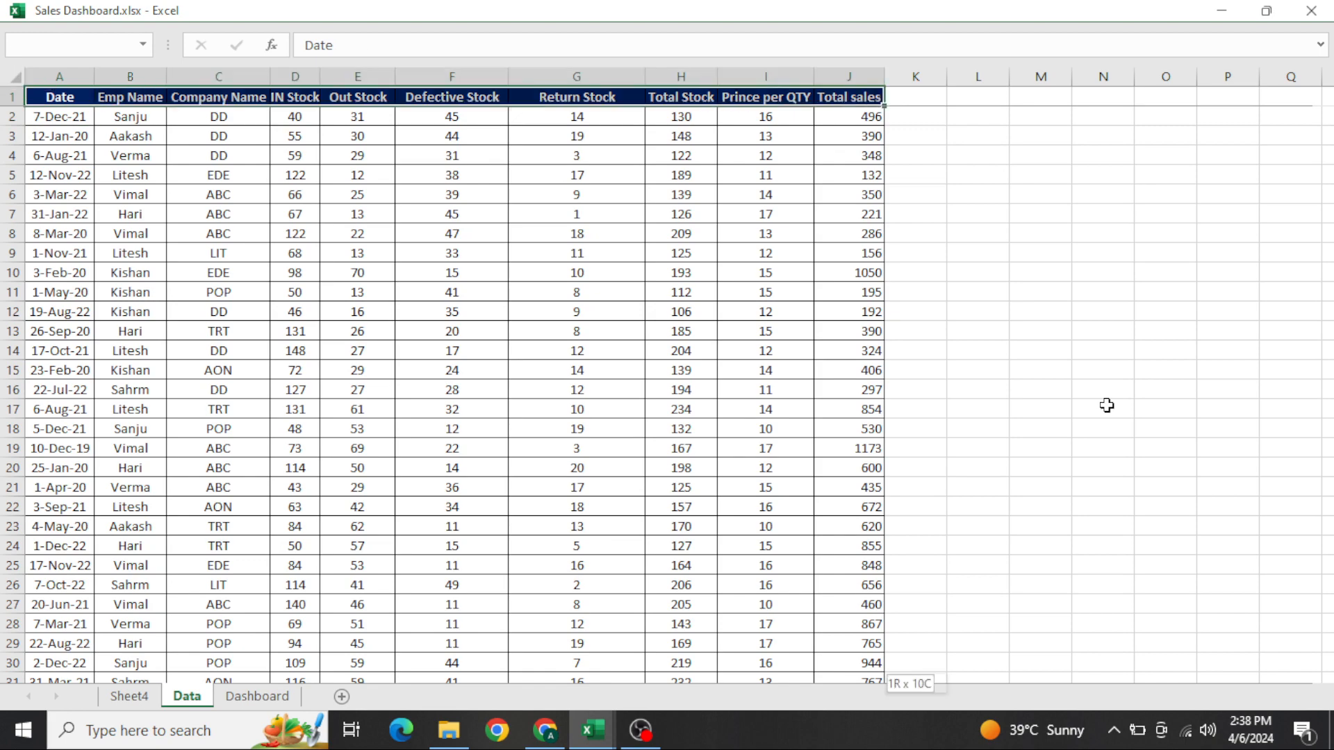
pyautogui.hotkey('ctrl', 'shift', 'Right')
pyautogui.hotkey('ctrl', 'shift', 'Down')
pyautogui.hotkey('ctrl', 'pagedown')
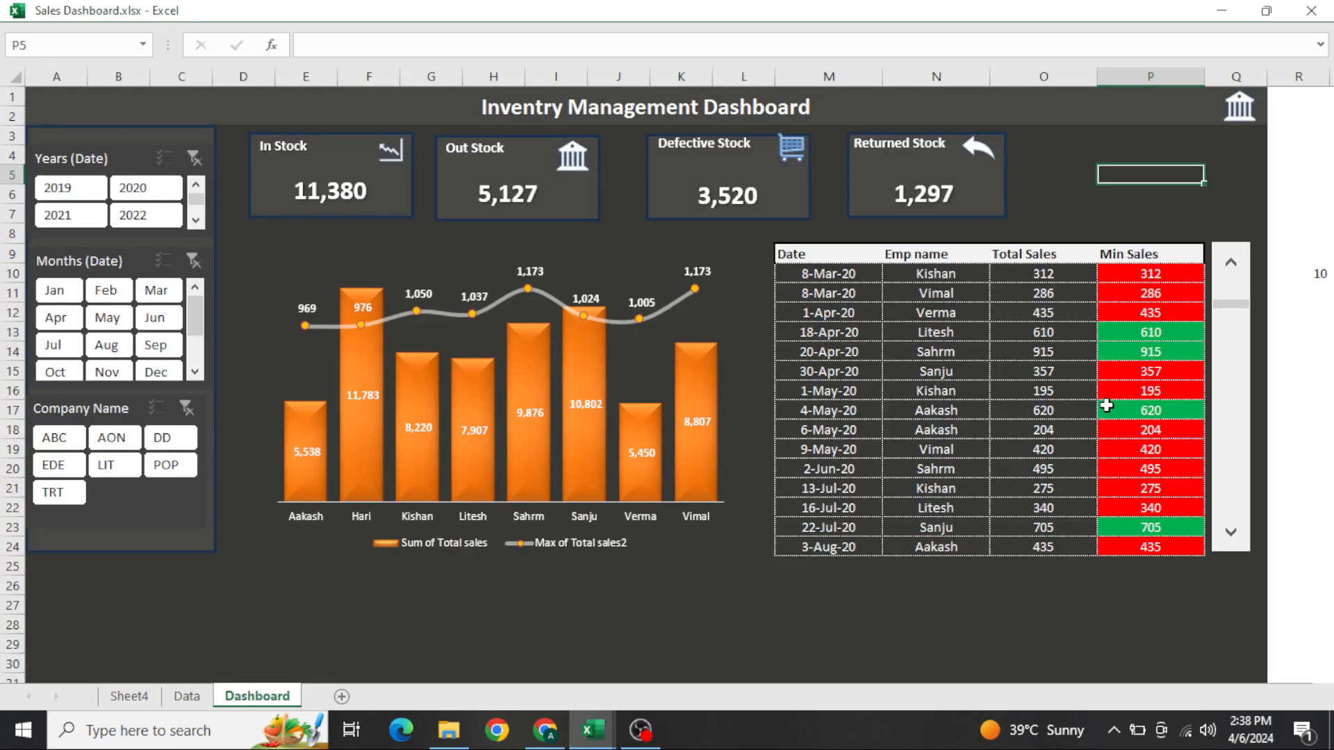
pyautogui.hotkey('ctrl', 'pageup')
pyautogui.write('OU')
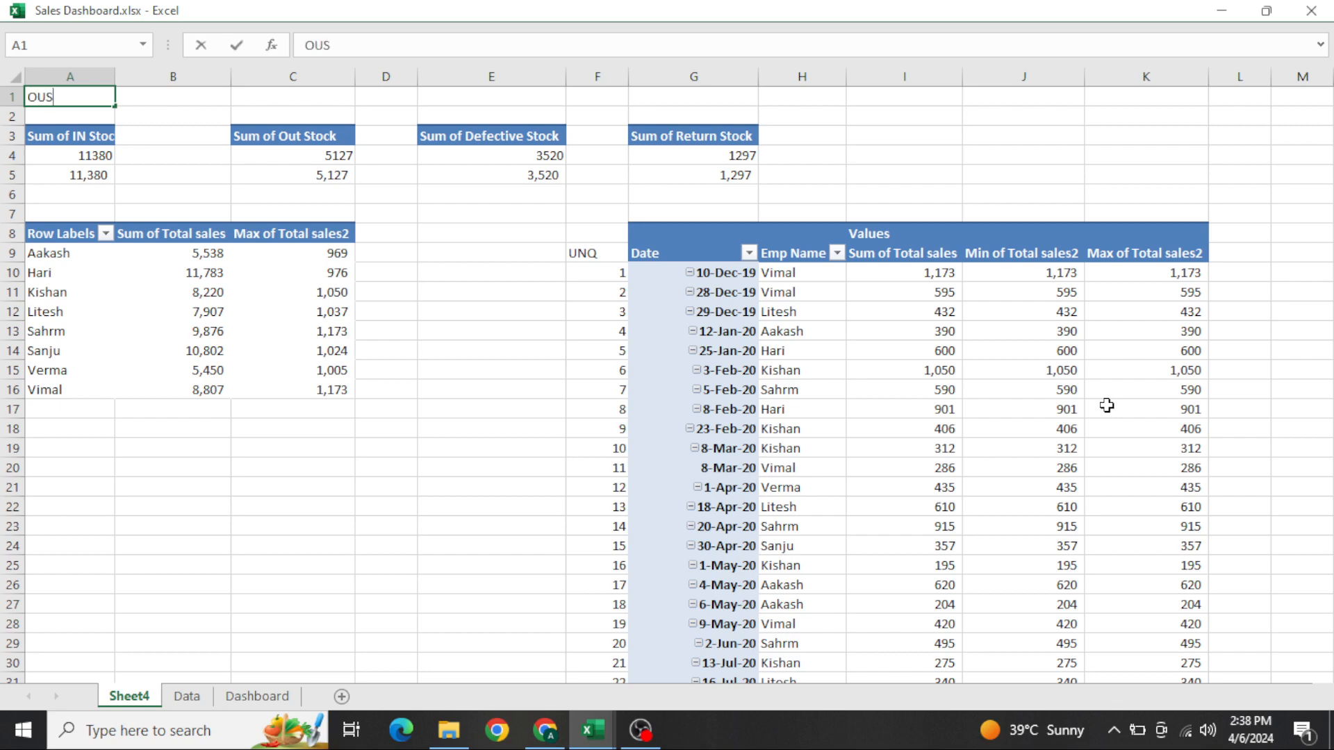
pyautogui.write('S')
pyautogui.press('Escape')
pyautogui.press('Escape')
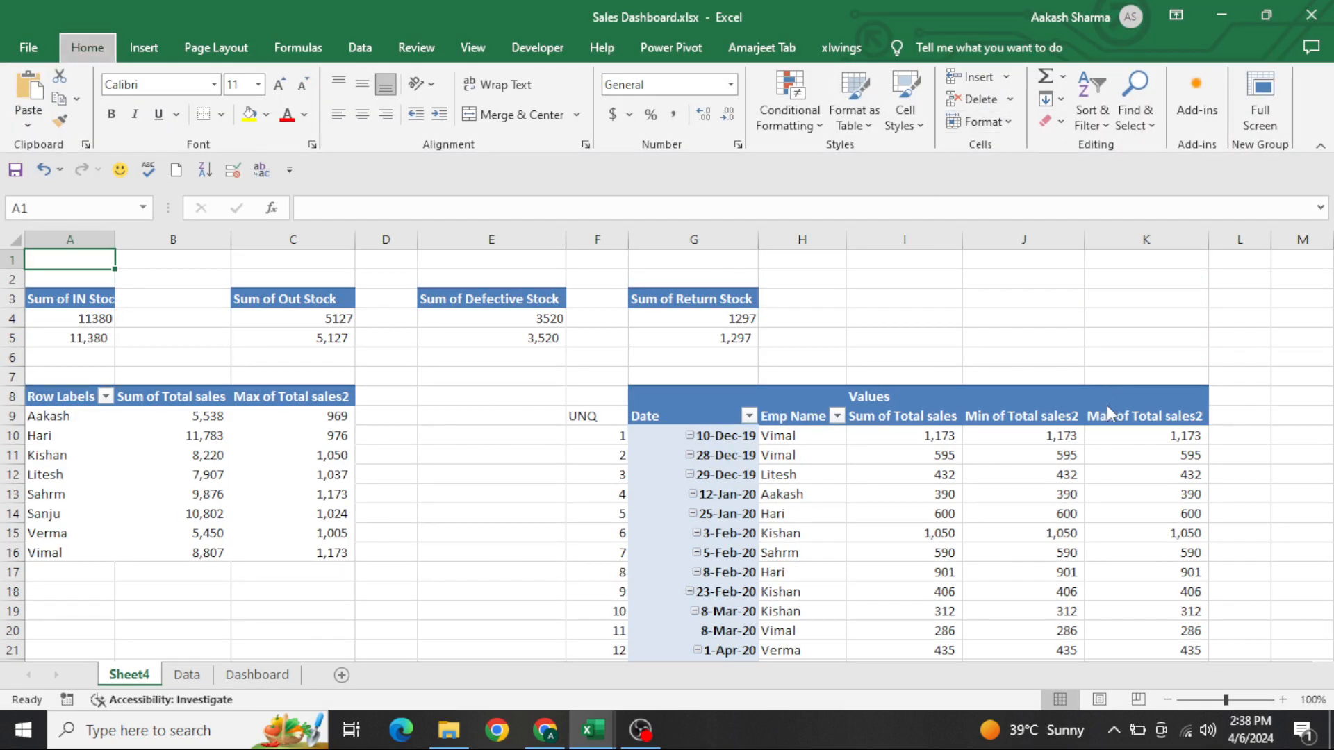
# Leave the full-screen view and hide Sheet4
pyautogui.hotkey('alt', 'h')
pyautogui.press('o')
pyautogui.press('u')
pyautogui.press('s')
# Look over the finished Dashboard sheet alongside the Data sheet that feeds it
pyautogui.hotkey('ctrl', 'pagedown')
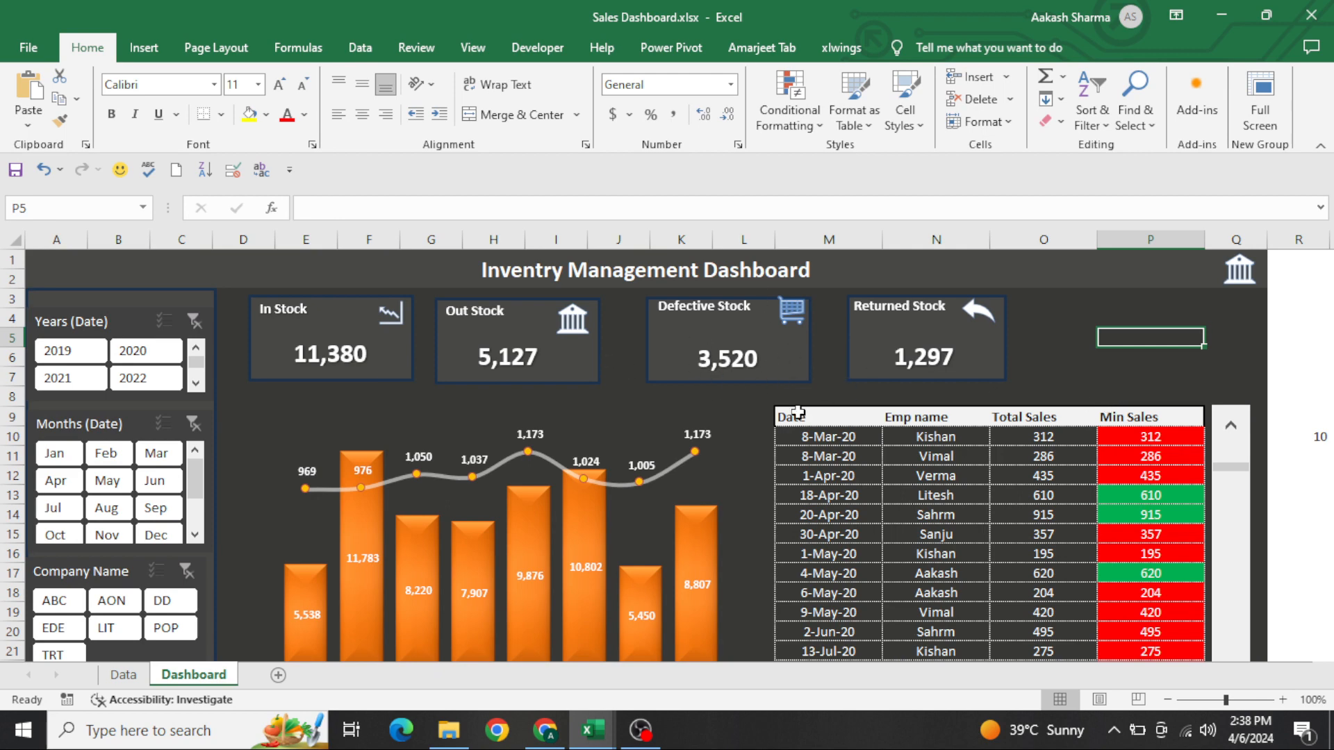
pyautogui.click(921, 454)
pyautogui.hotkey('ctrl', 'pageup')
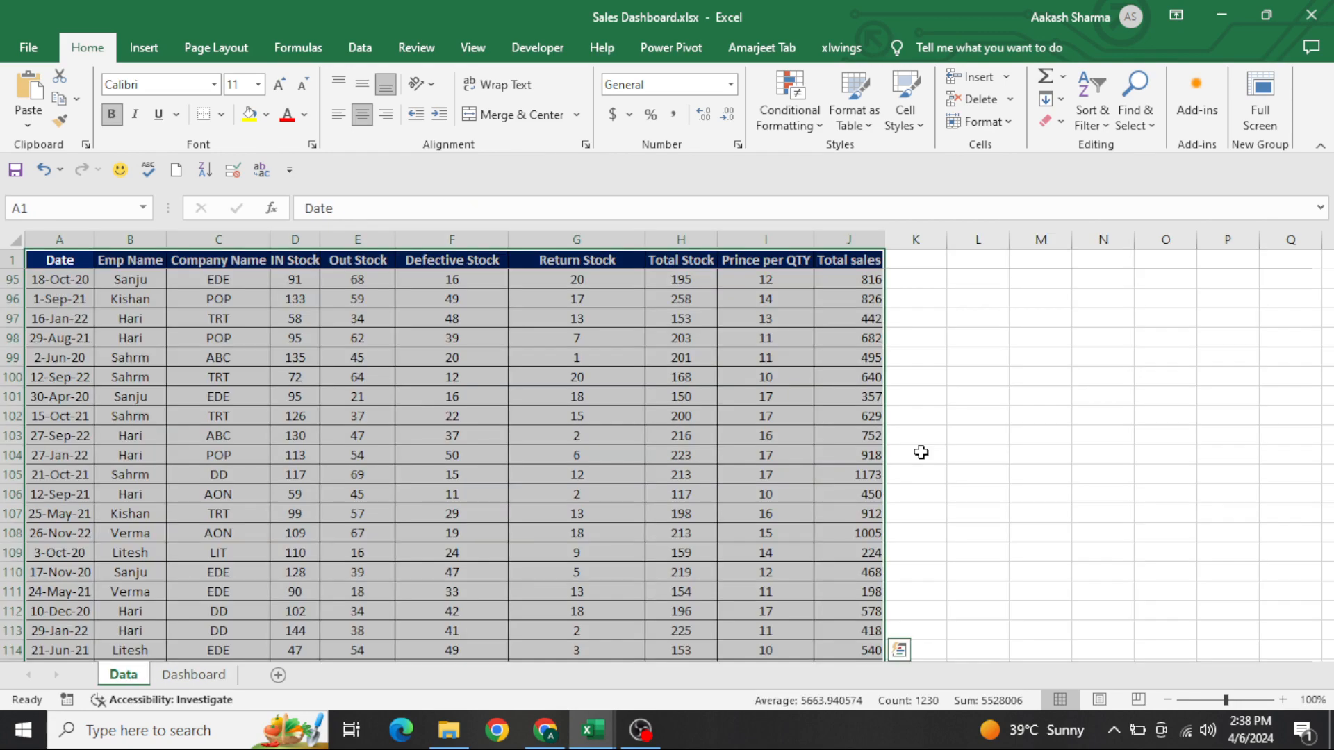
pyautogui.hotkey('ctrl', 'pagedown')
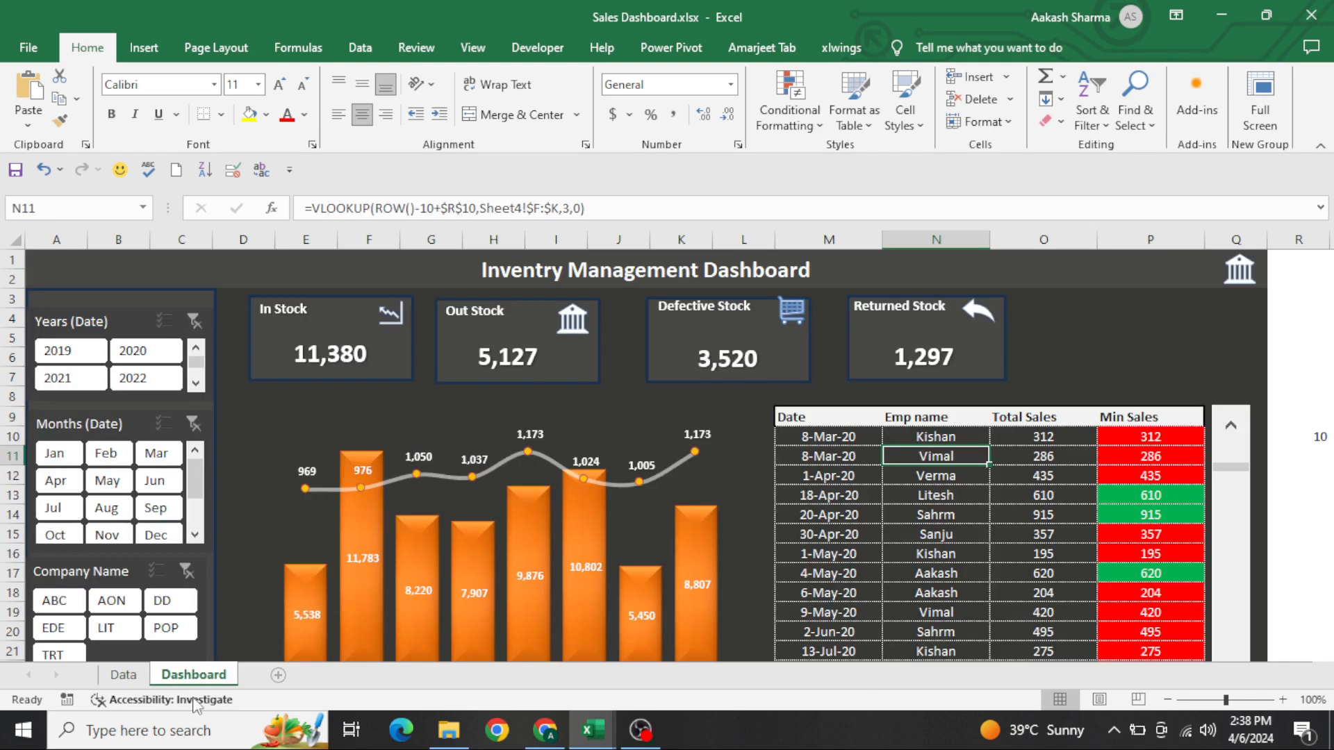
# Add a new worksheet and name it Dashboard-1
pyautogui.click(278, 675)
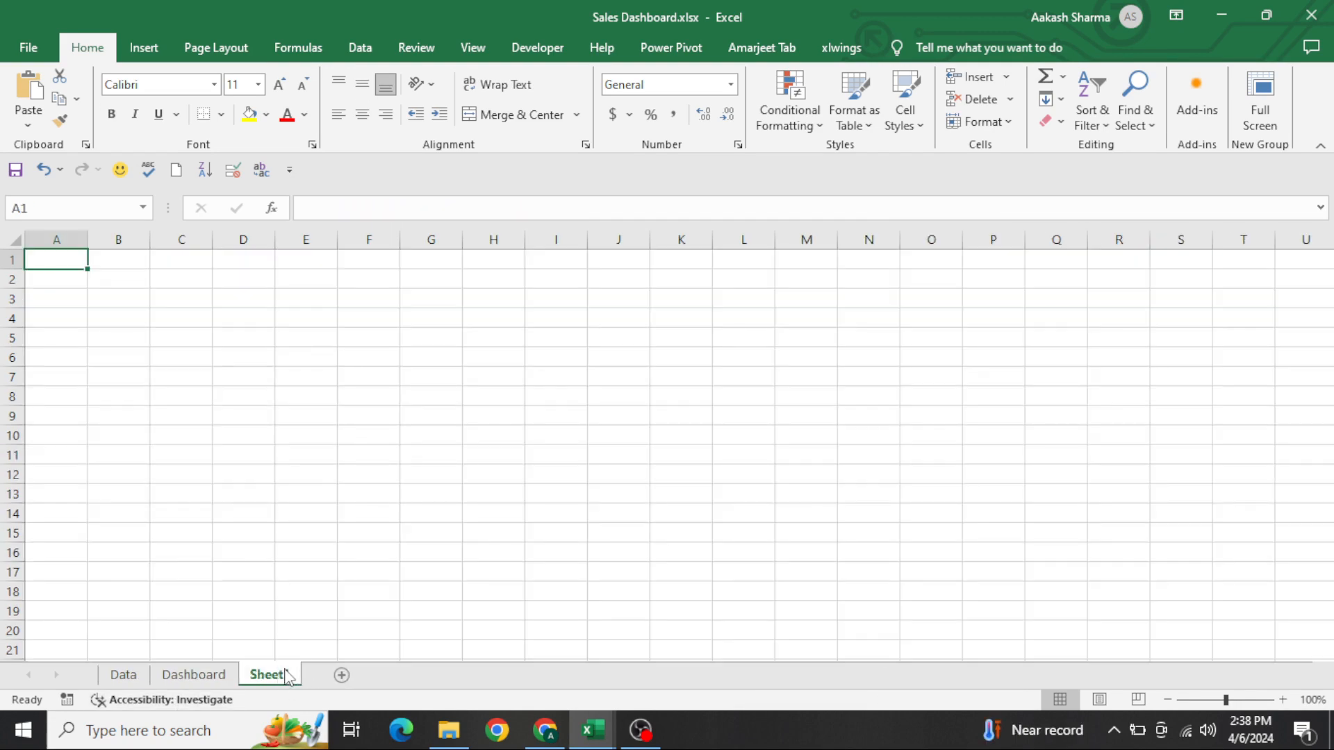
pyautogui.doubleClick(285, 674)
pyautogui.write('dAS')
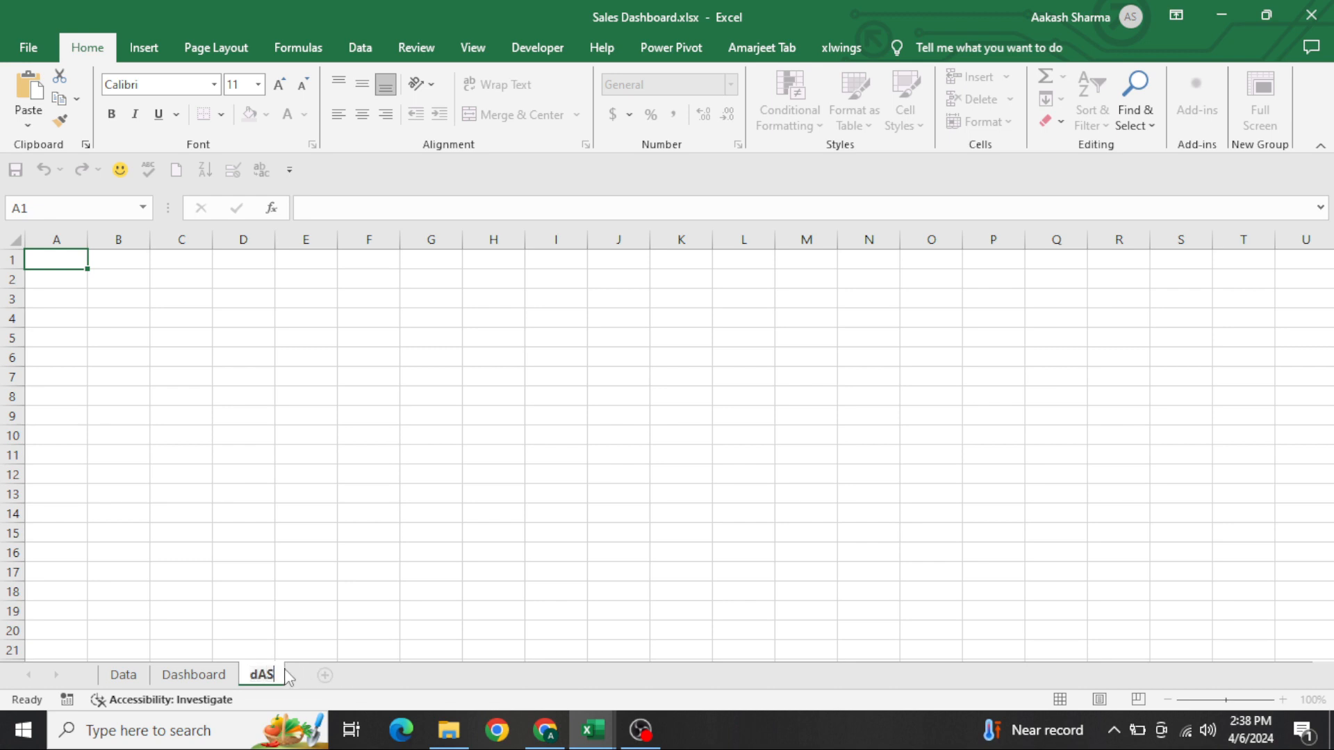
pyautogui.write('HDashboard-1')
pyautogui.press('Return')
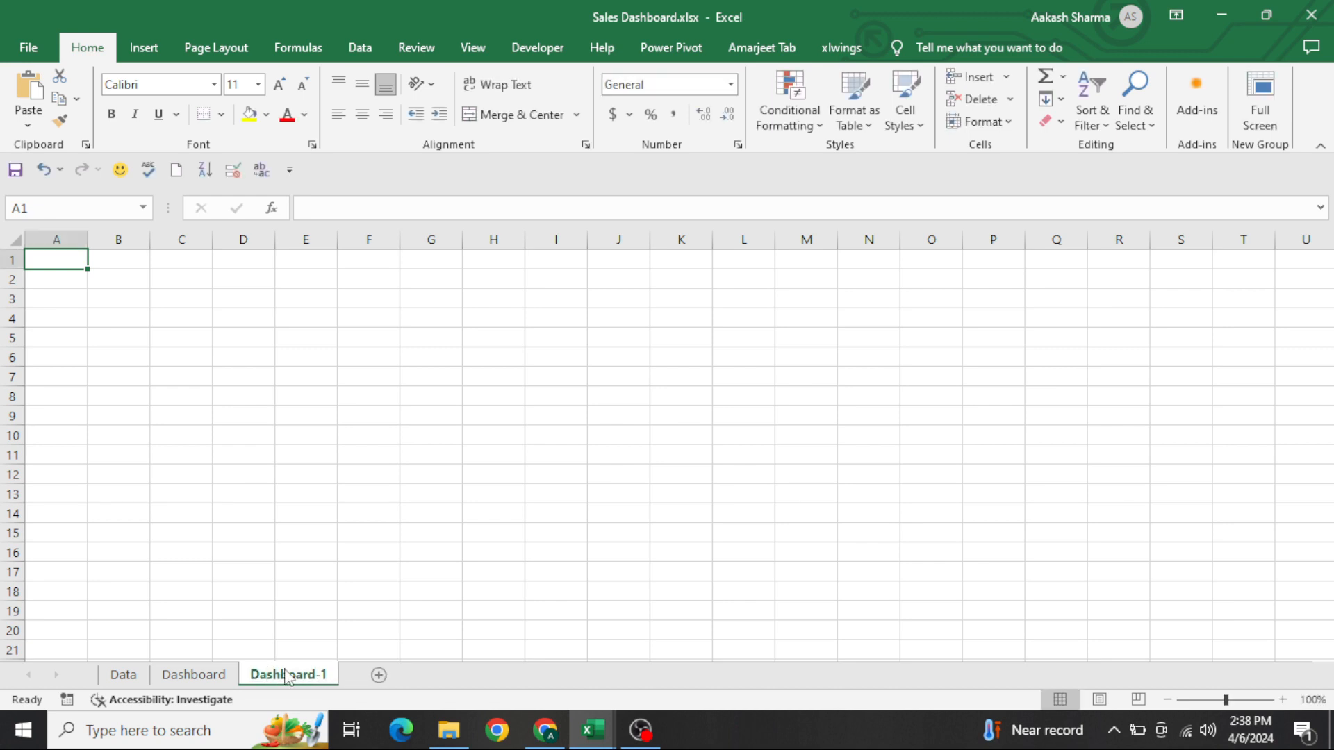
# Turn off the gridlines on the Dashboard-1 sheet
pyautogui.click(485, 50)
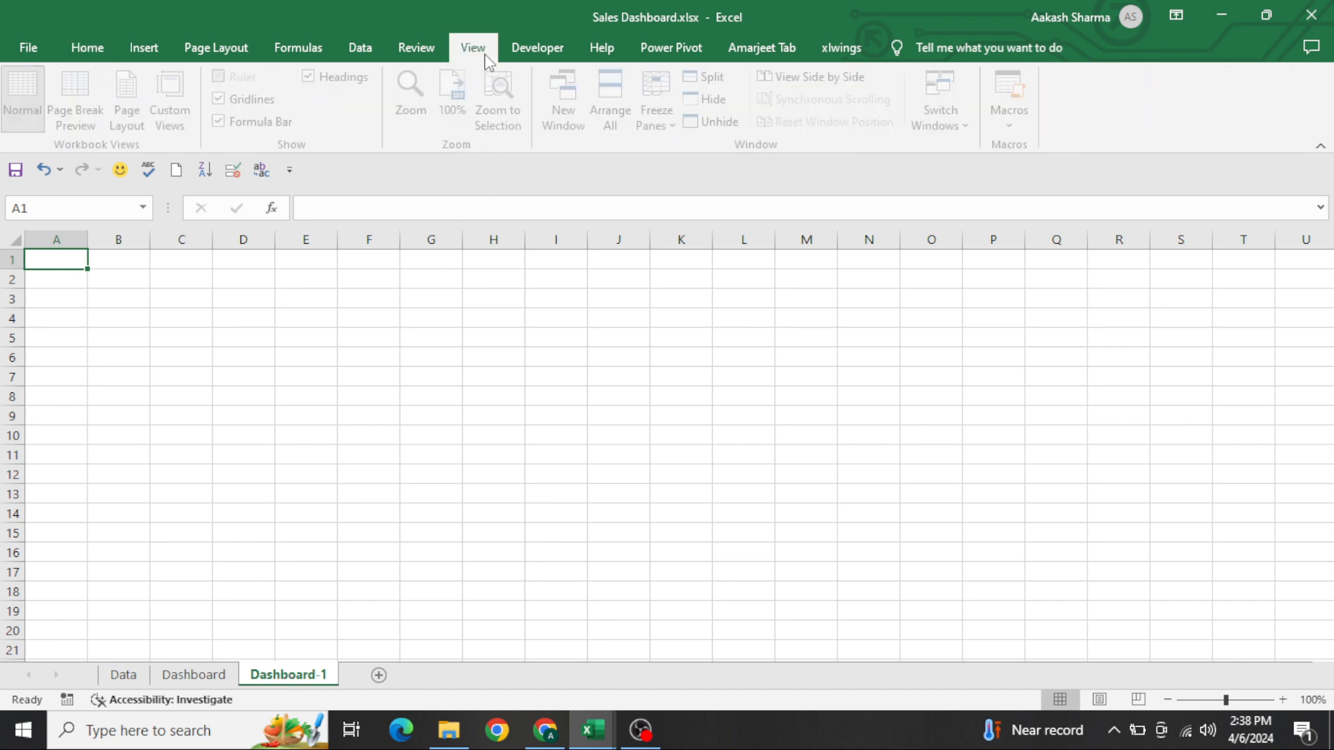
pyautogui.click(264, 107)
pyautogui.click(301, 287)
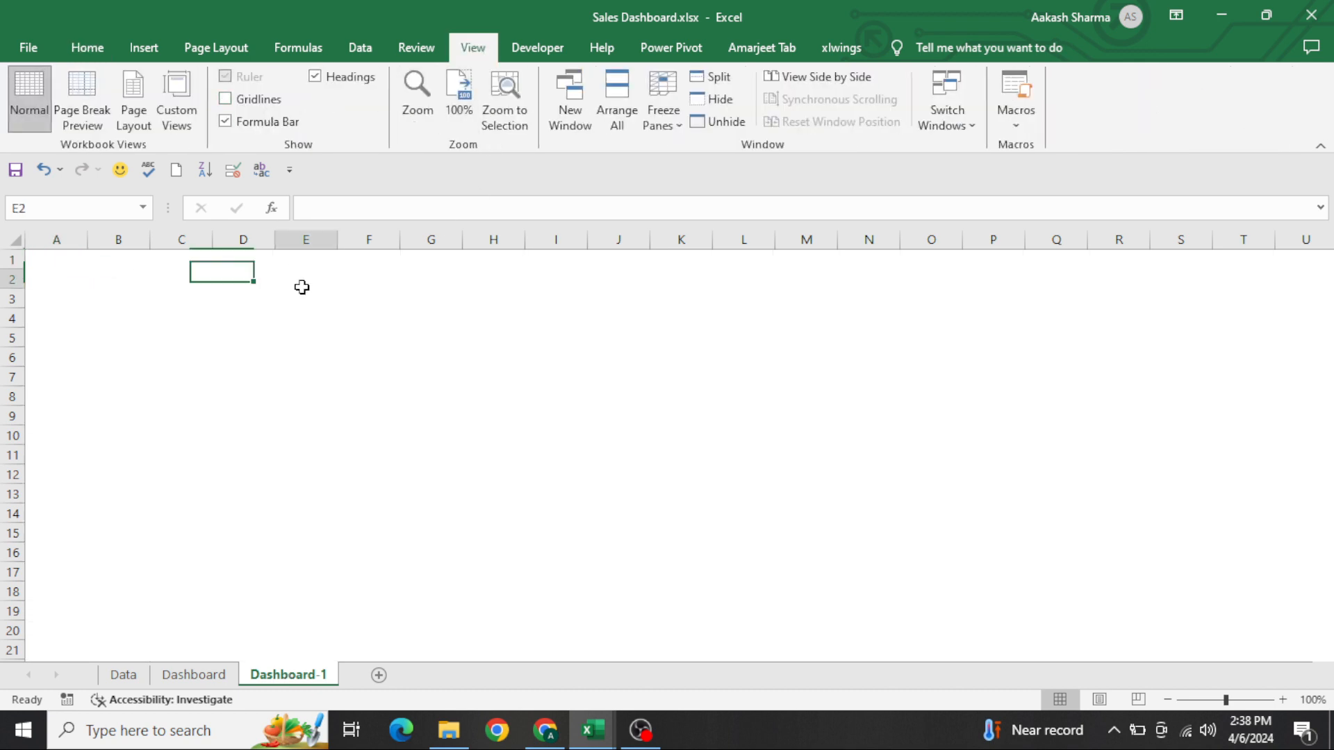
# Merge and center cells A1:R2 as a header band and fill it with the recently used Dark Gray
pyautogui.hotkey('ctrl', 'Home')
pyautogui.hotkey('shift', 'Down')
pyautogui.hotkey('shift', 'Right')
pyautogui.hotkey('shift', 'Right')
pyautogui.hotkey('shift', 'Right')
pyautogui.hotkey('shift', 'Right')
pyautogui.hotkey('shift', 'Right')
pyautogui.hotkey('shift', 'Right')
pyautogui.hotkey('shift', 'Right')
pyautogui.hotkey('shift', 'Right')
pyautogui.hotkey('shift', 'Right')
pyautogui.hotkey('shift', 'Right')
pyautogui.hotkey('shift', 'Right')
pyautogui.hotkey('shift', 'Right')
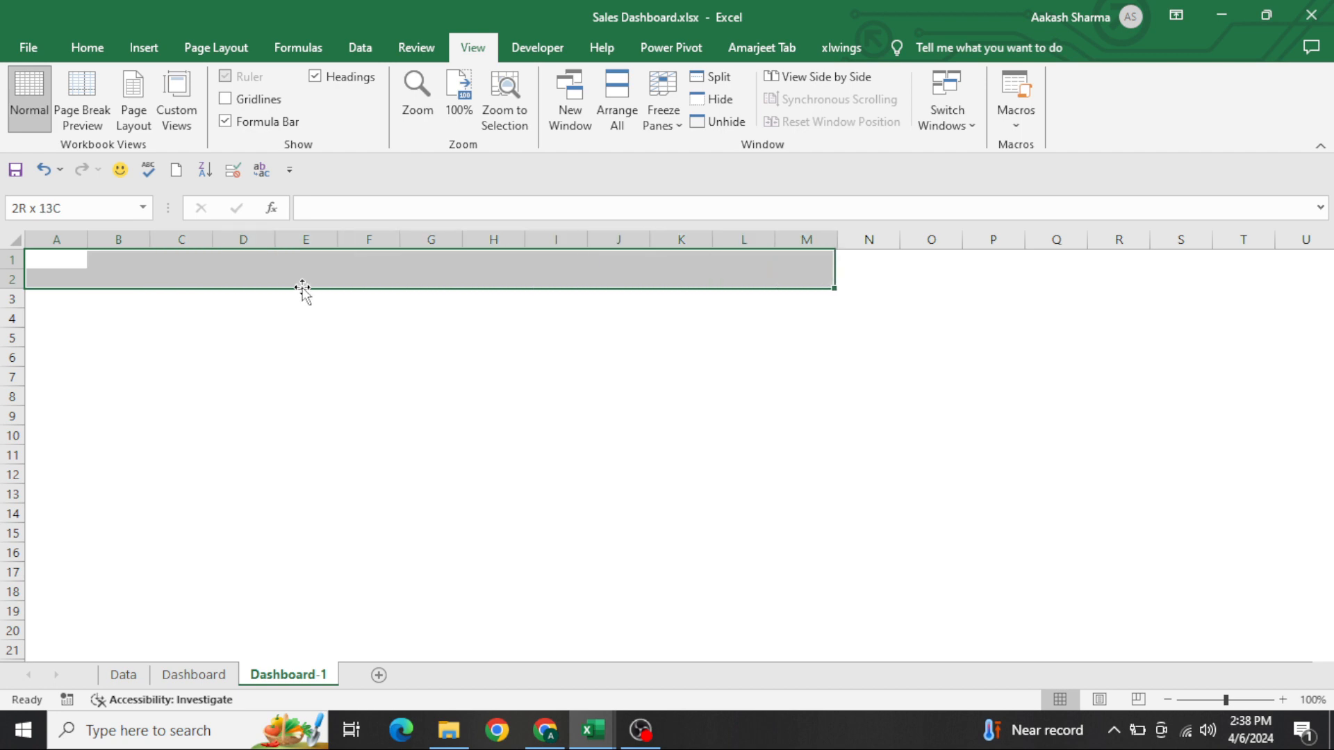
pyautogui.hotkey('shift', 'Down')
pyautogui.hotkey('shift', 'Right')
pyautogui.hotkey('shift', 'Right')
pyautogui.hotkey('shift', 'Right')
pyautogui.hotkey('shift', 'Right')
pyautogui.hotkey('shift', 'Right')
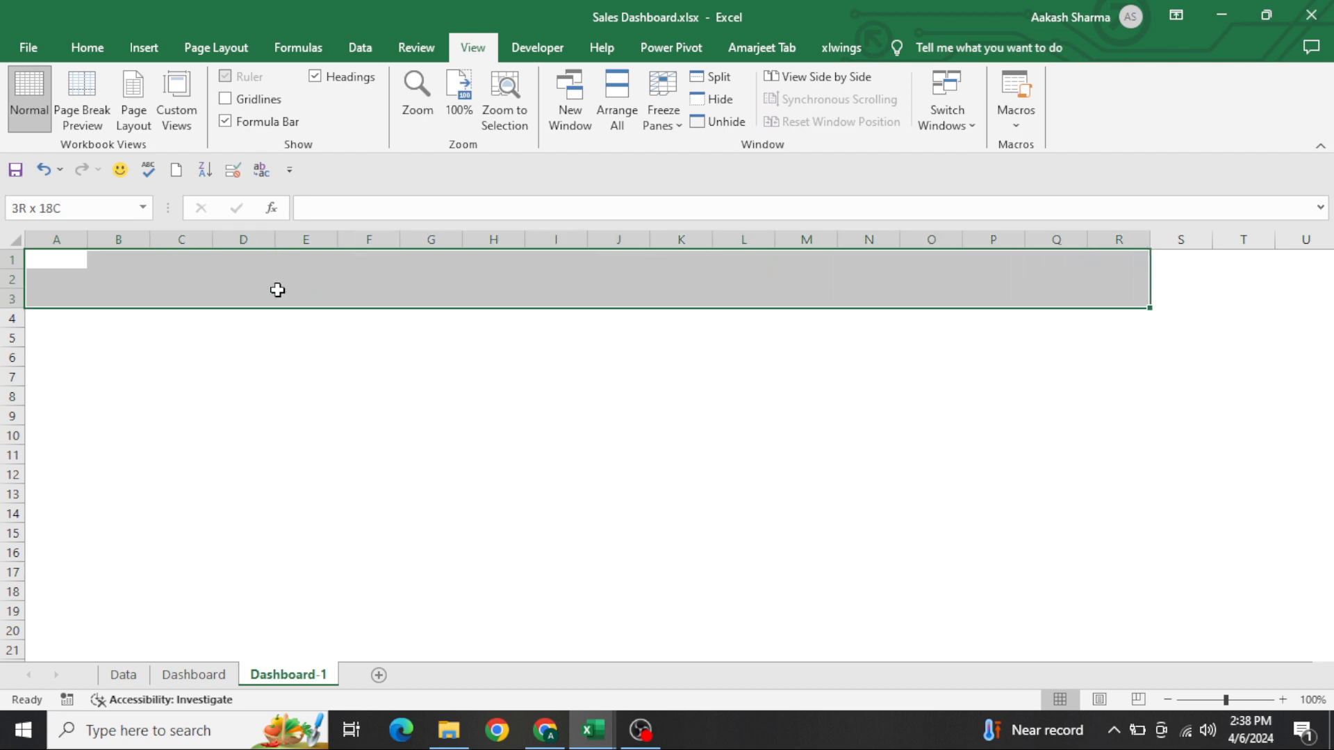
pyautogui.hotkey('shift', 'Up')
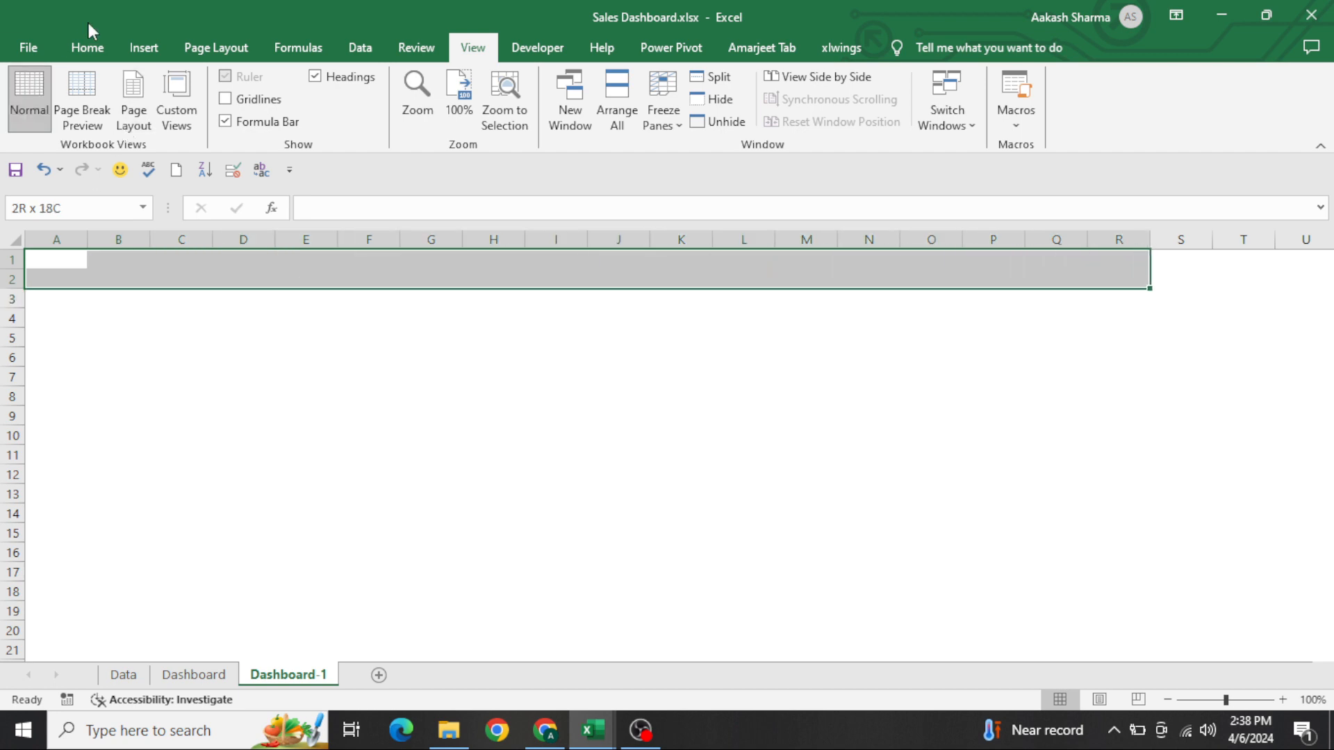
pyautogui.click(87, 48)
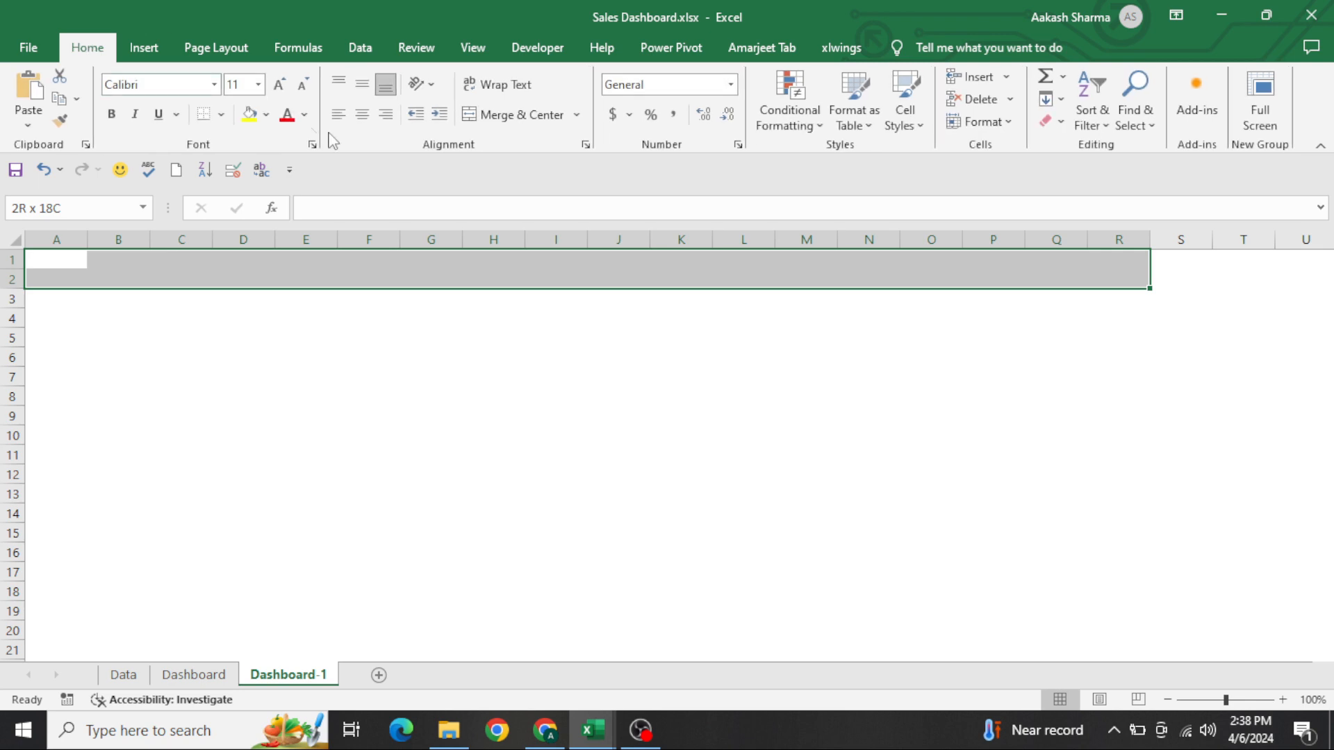
pyautogui.click(495, 115)
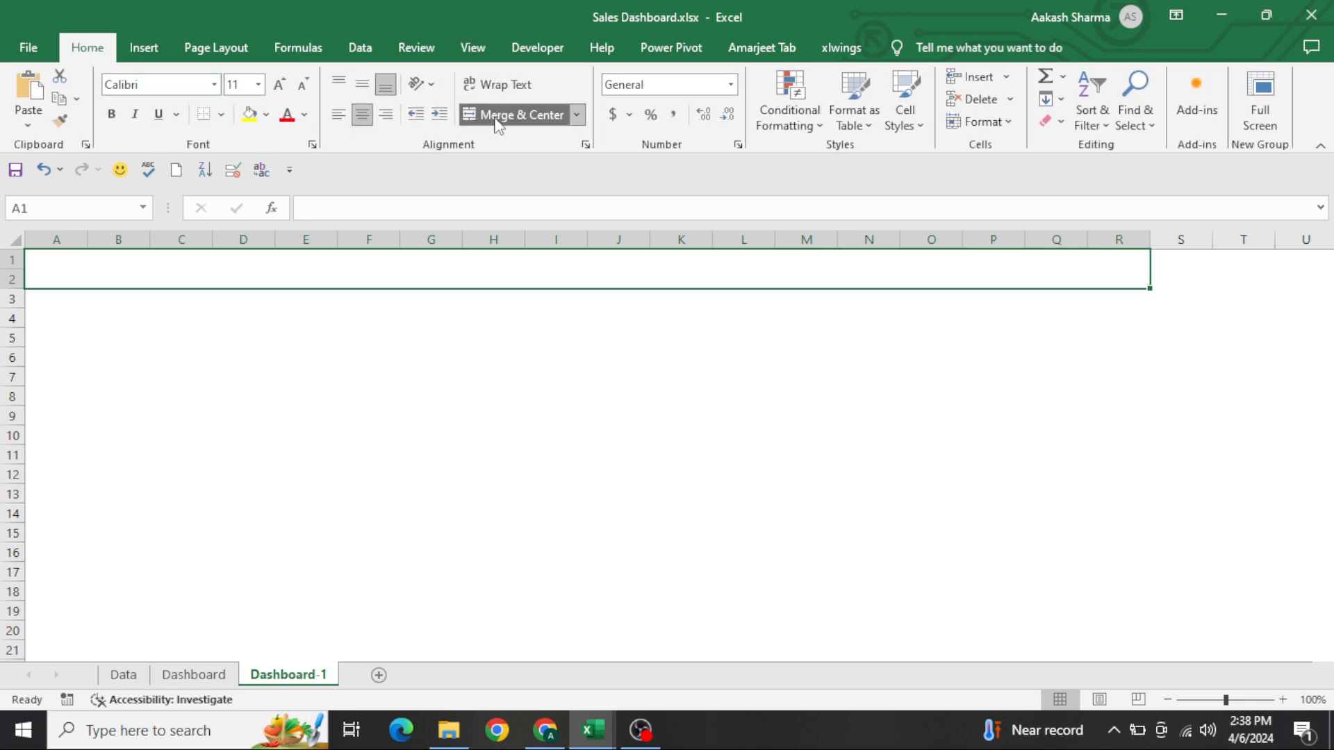
pyautogui.click(267, 115)
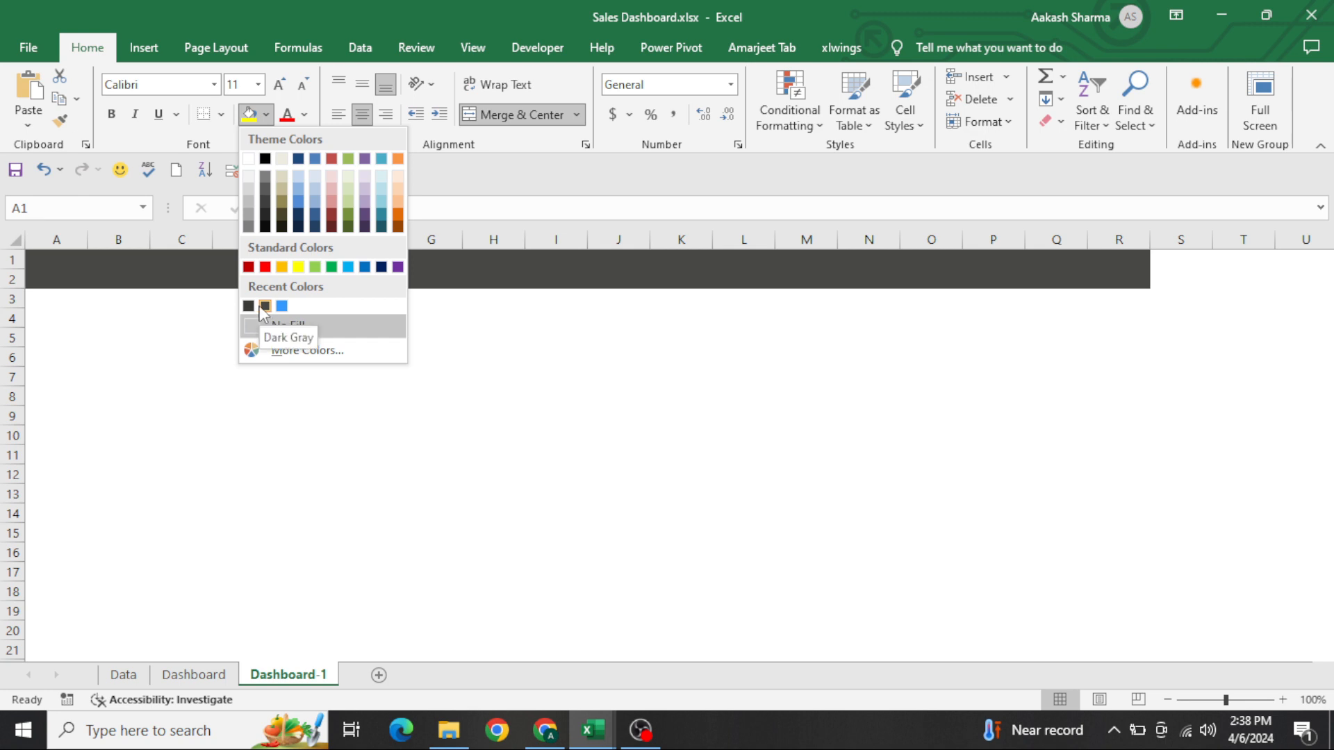
pyautogui.click(262, 306)
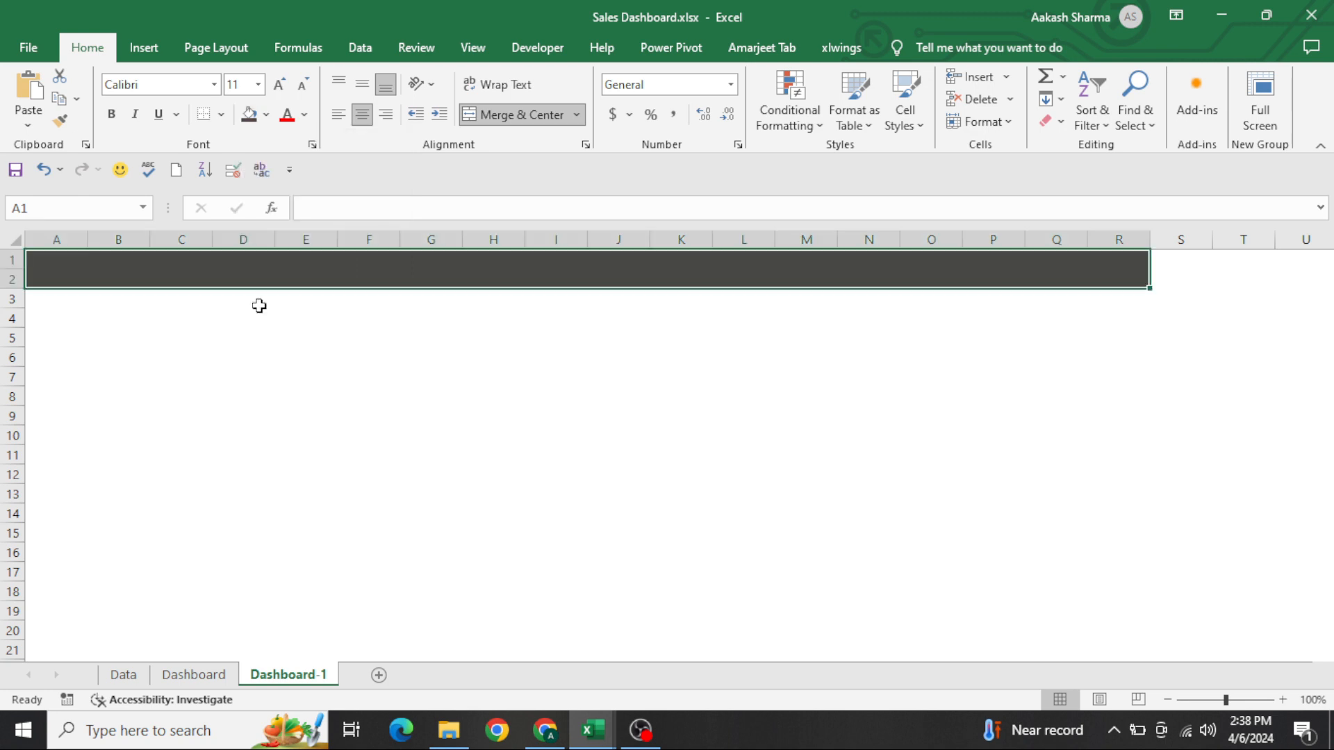
# Enter the title "Inventry Management Dashboard" in the merged header cell
pyautogui.write('Inven')
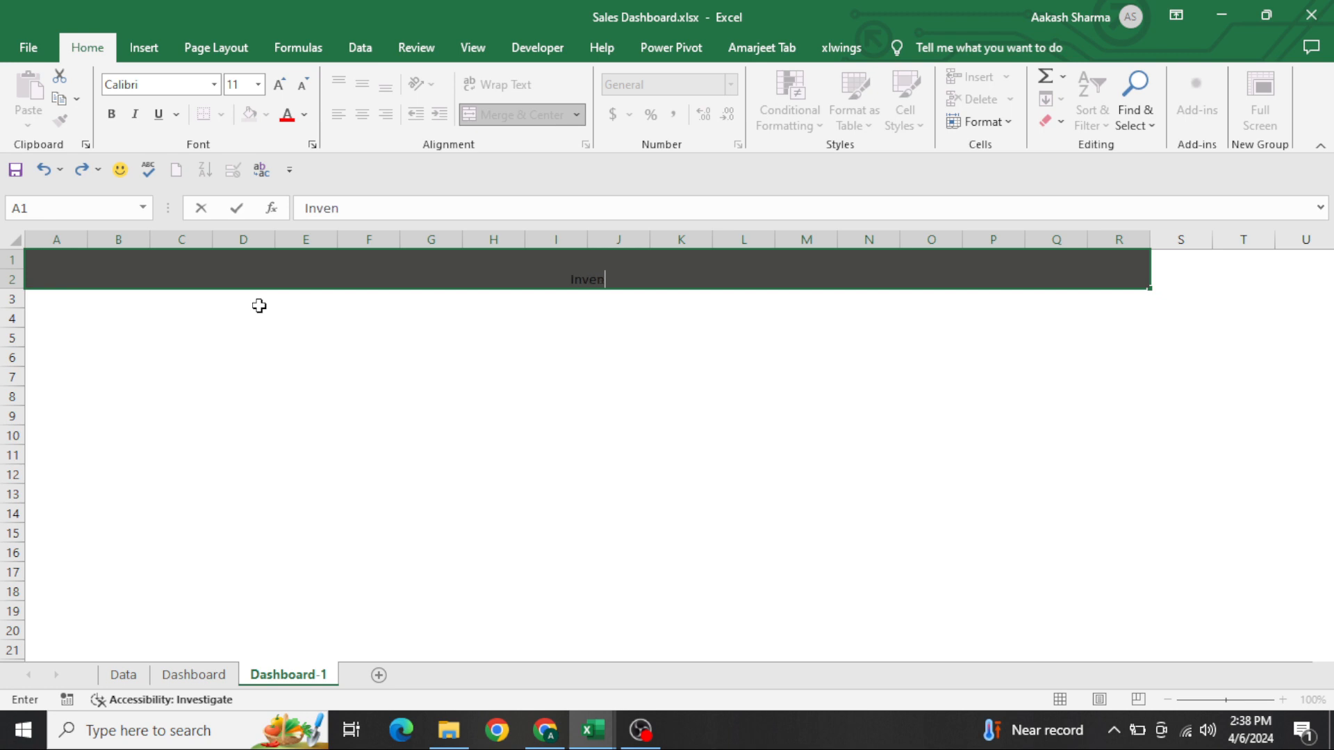
pyautogui.write('try Management Dashboard')
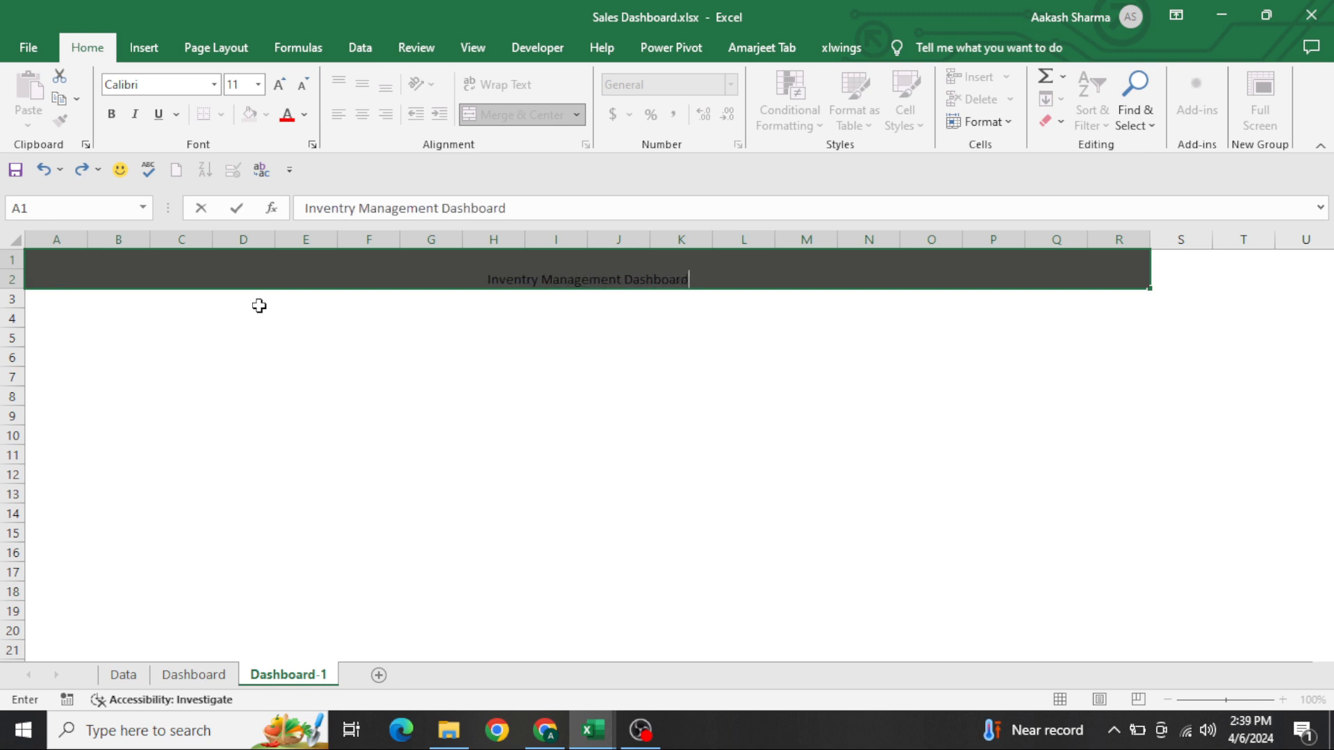
pyautogui.press('Return')
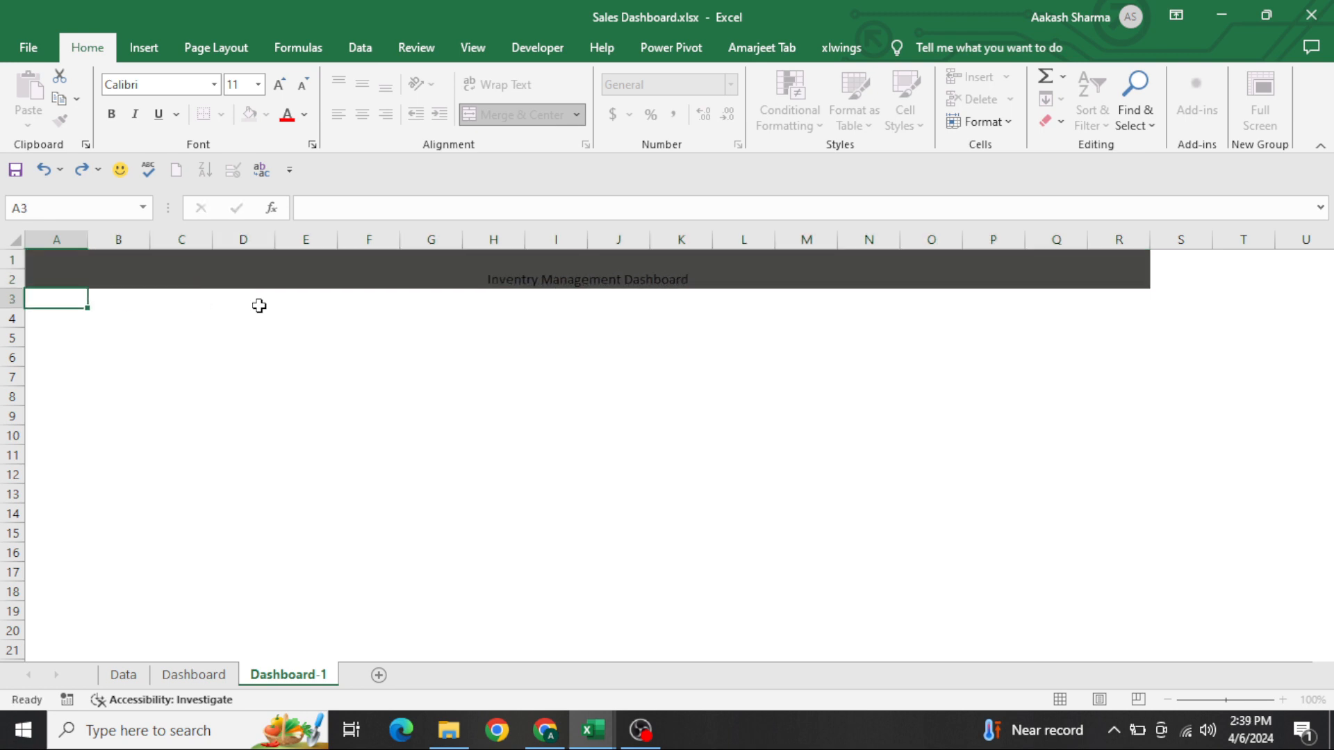
# Format the header title as white, bold, 16-point text aligned to the vertical middle
pyautogui.press('Up')
pyautogui.click(304, 114)
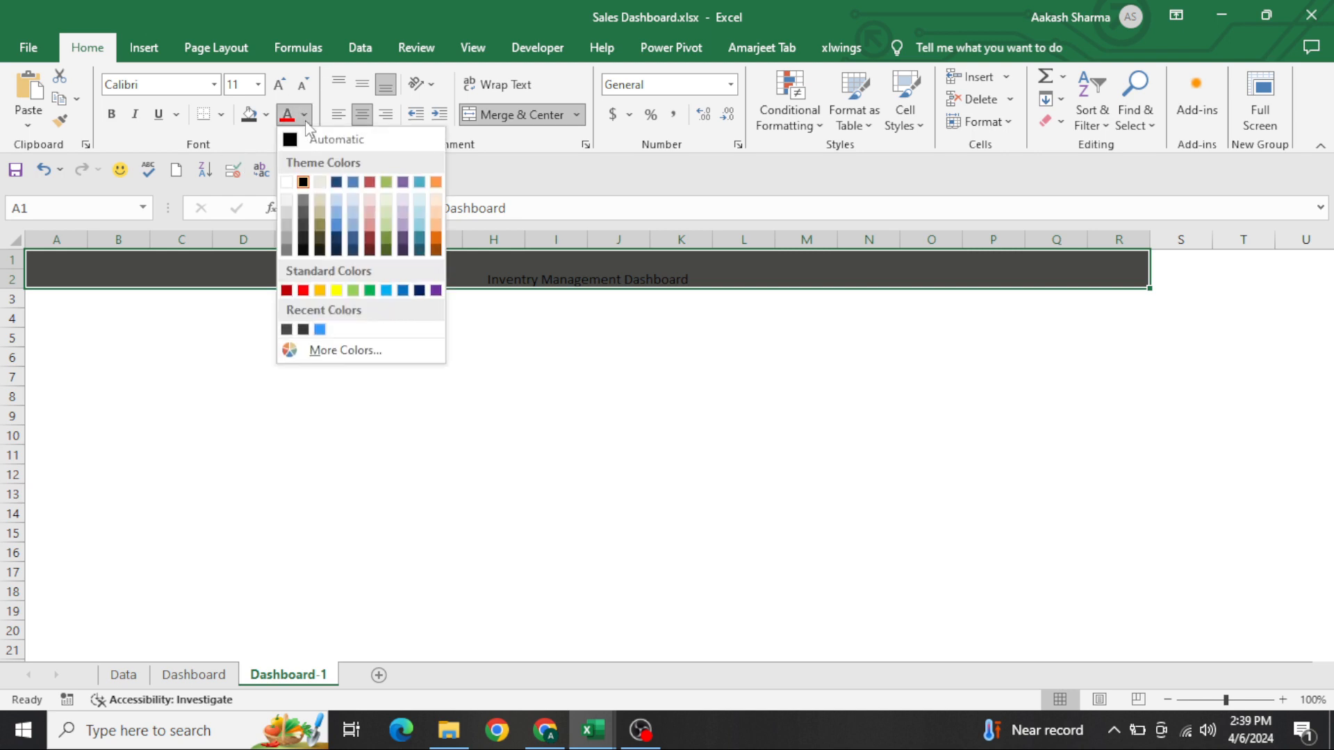
pyautogui.click(288, 182)
pyautogui.hotkey('alt', 'h')
pyautogui.press('a')
pyautogui.press('m')
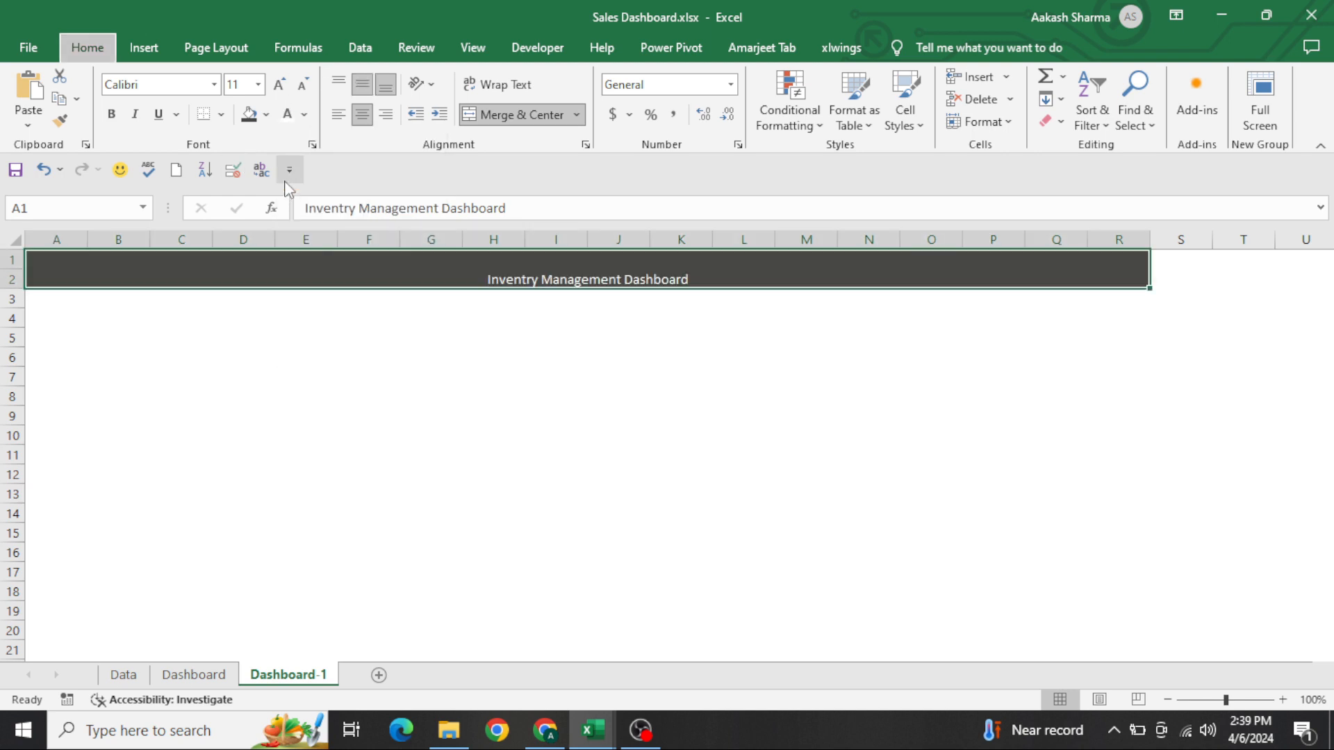
pyautogui.hotkey('ctrl', 'b')
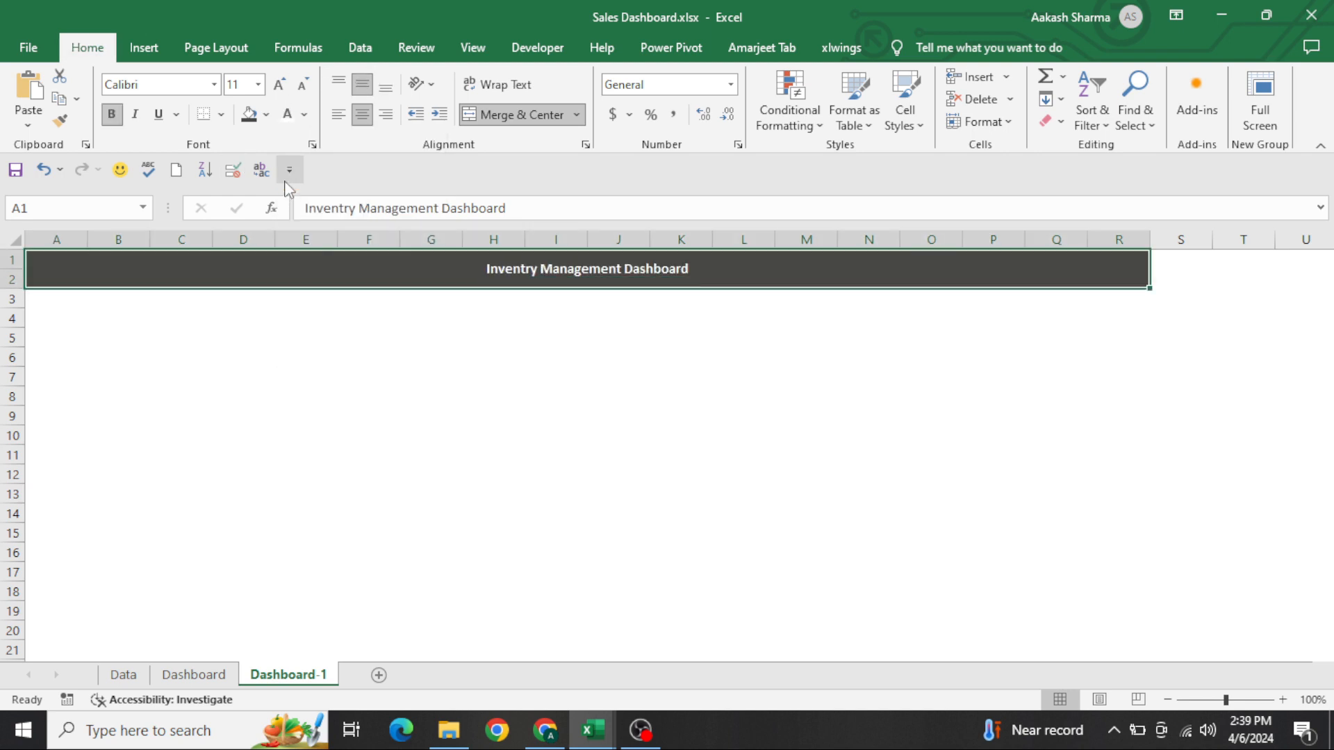
pyautogui.click(279, 85)
pyautogui.click(279, 85)
pyautogui.click(278, 85)
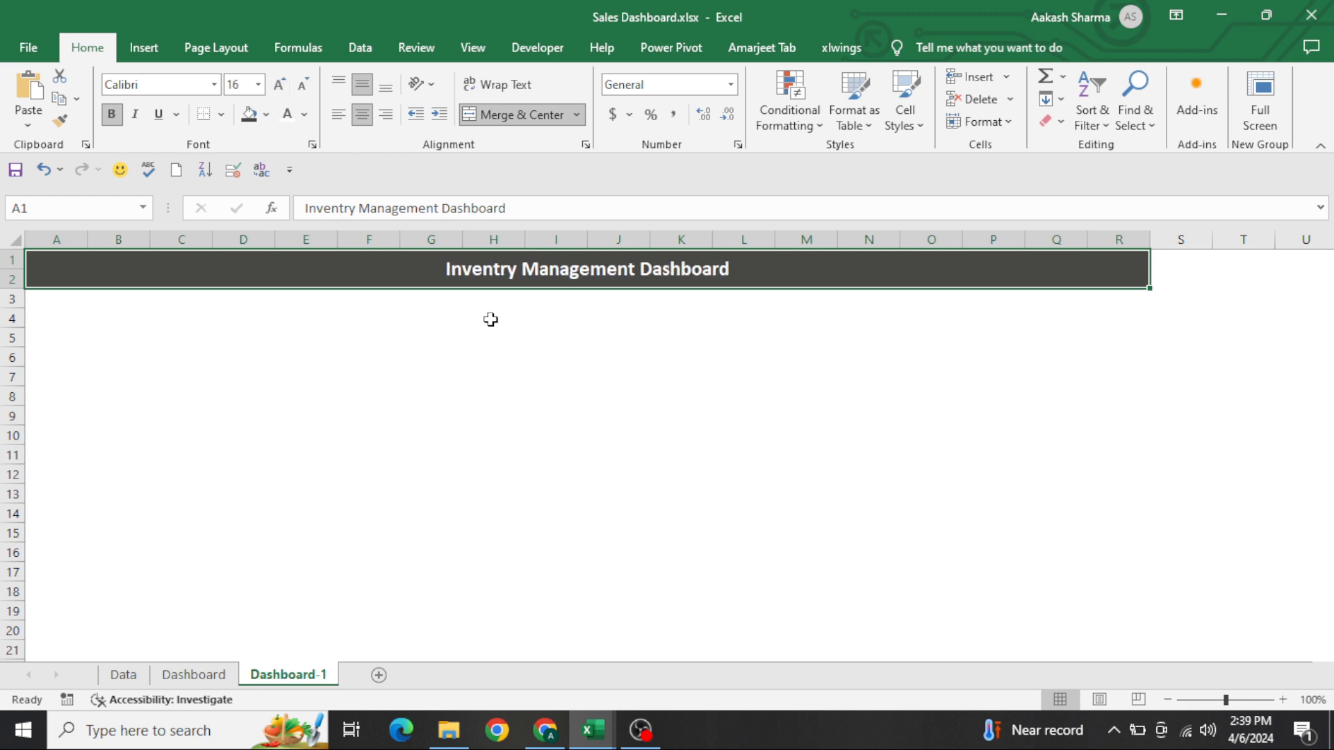
# Check the layout of the existing Dashboard sheet for reference and return to Dashboard-1
pyautogui.click(485, 384)
pyautogui.hotkey('ctrl', 'pageup')
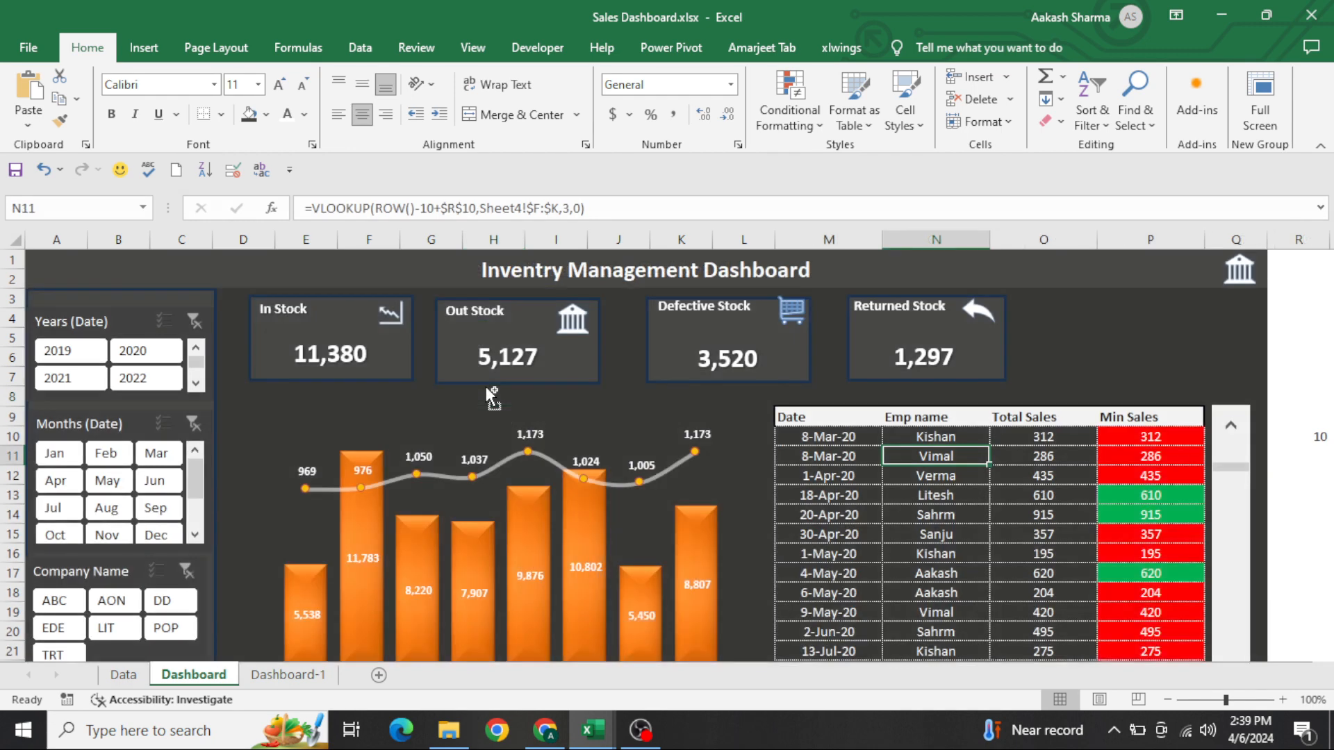
pyautogui.hotkey('ctrl', 'pagedown')
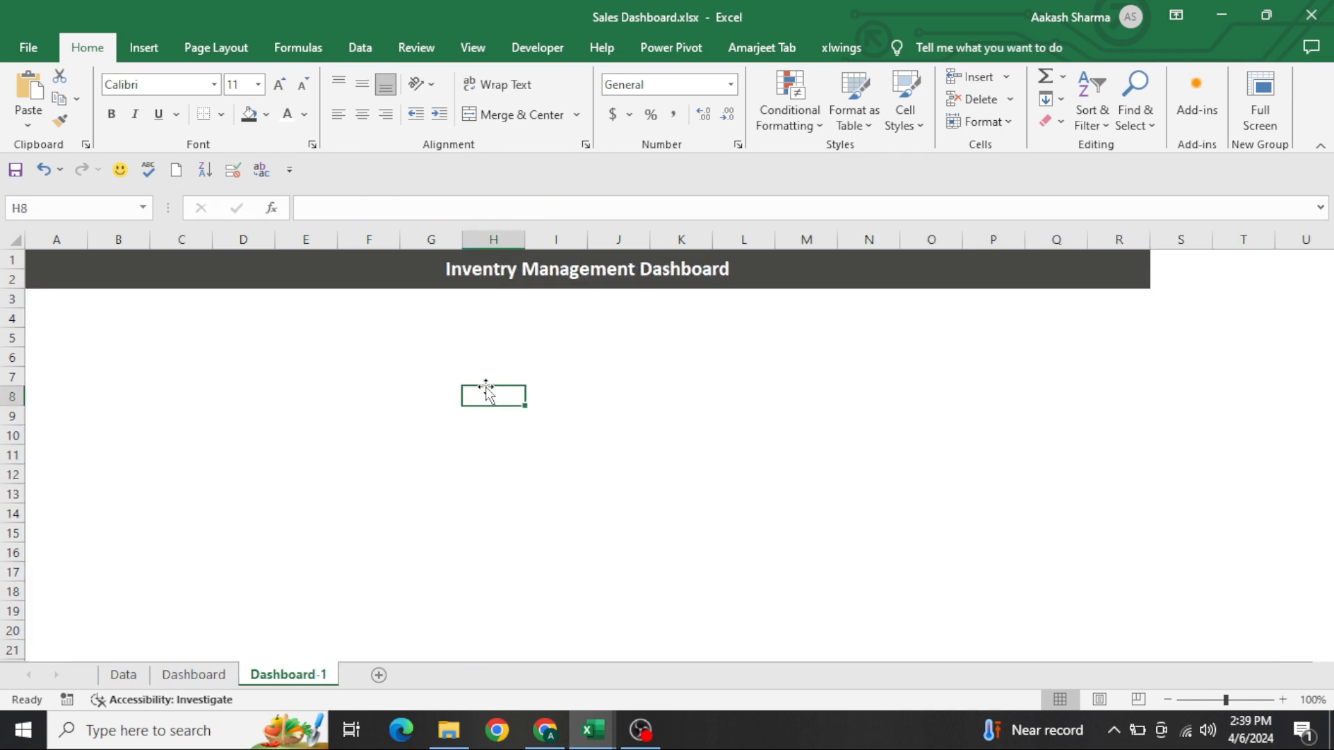
pyautogui.click(143, 47)
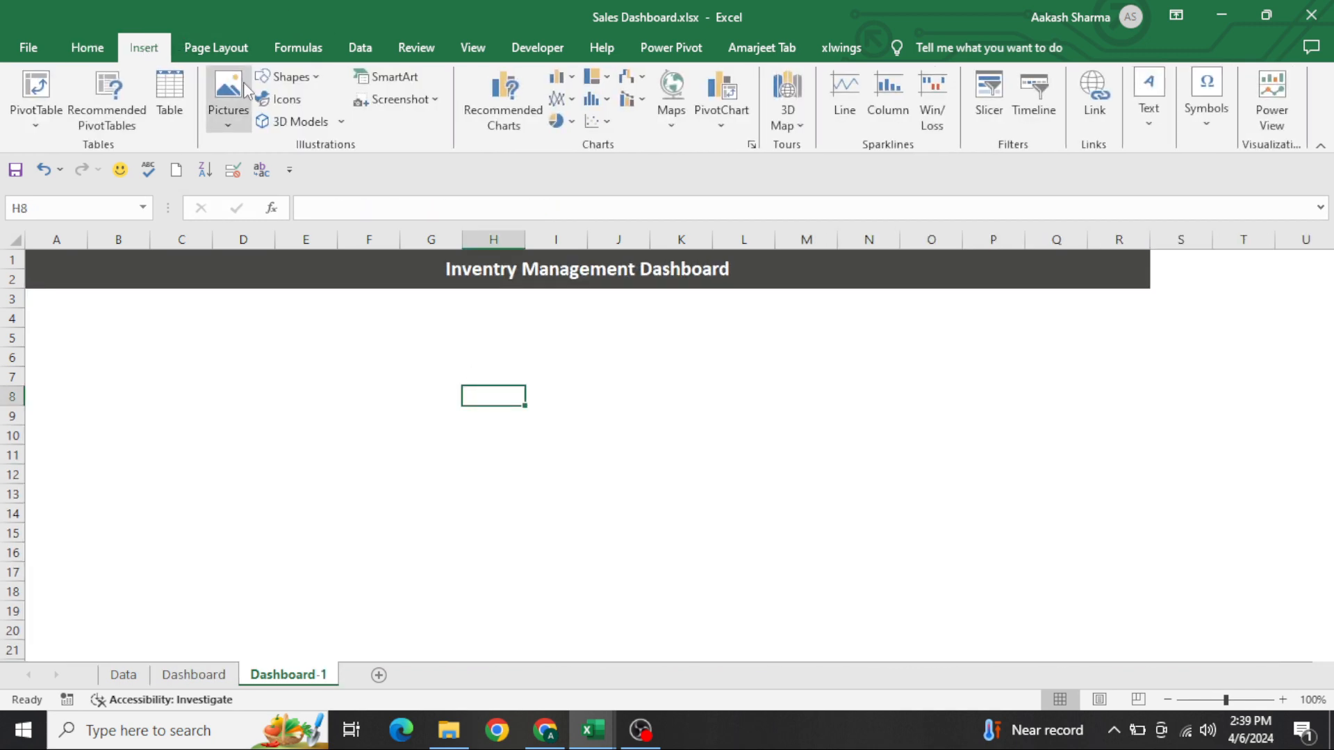
pyautogui.click(287, 77)
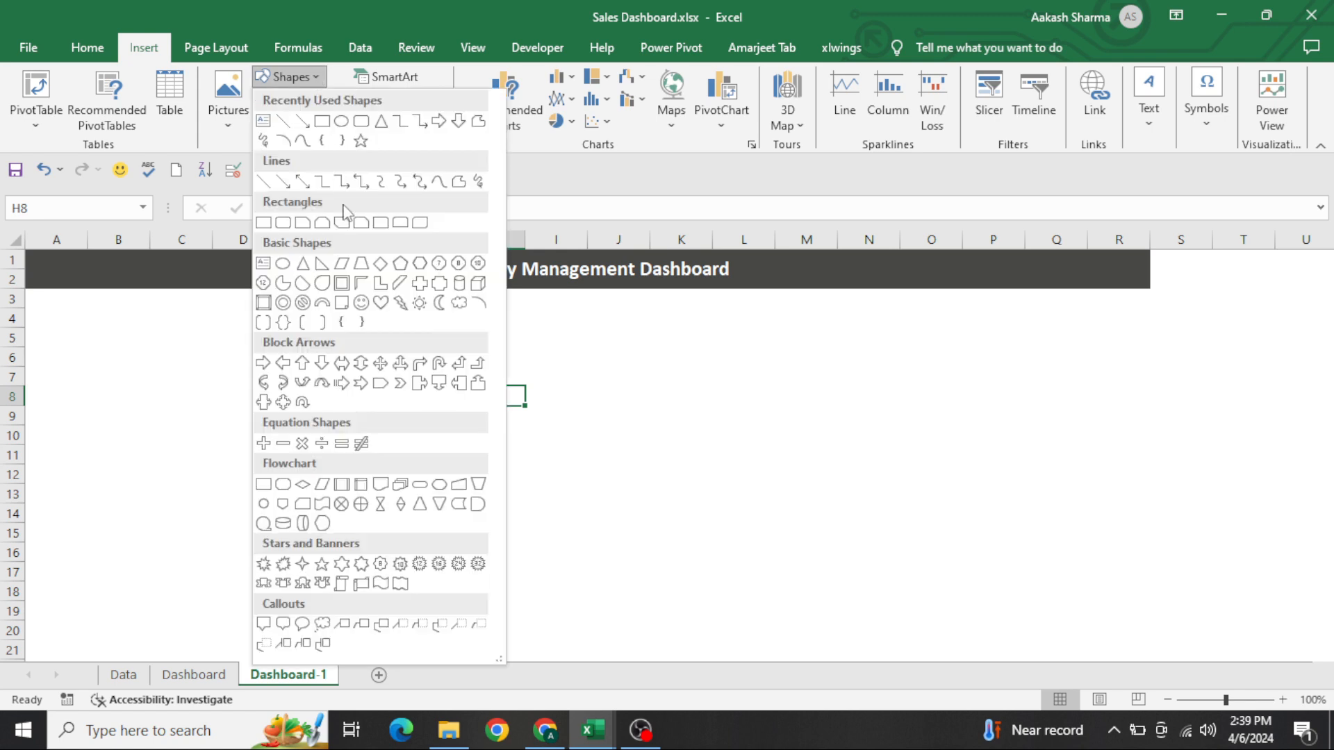
pyautogui.click(411, 369)
pyautogui.click(411, 369)
# Fill the area below the header, cells A3:R31, with the same dark gray as the header
pyautogui.press('Home')
pyautogui.press('Up')
pyautogui.press('Up')
pyautogui.press('Up')
pyautogui.press('Up')
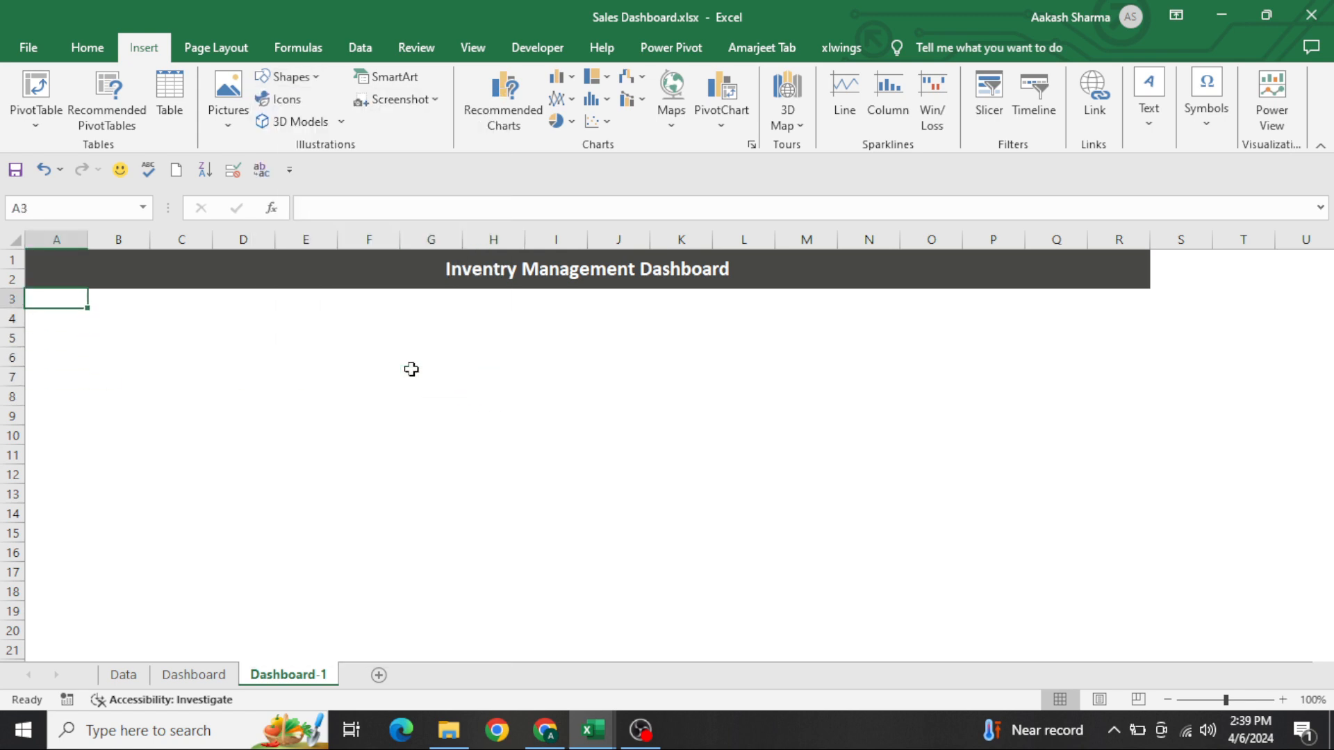
pyautogui.hotkey('shift', 'Down')
pyautogui.hotkey('shift', 'Down')
pyautogui.hotkey('shift', 'Down')
pyautogui.hotkey('shift', 'Down')
pyautogui.hotkey('shift', 'Down')
pyautogui.hotkey('shift', 'Down')
pyautogui.hotkey('shift', 'Right')
pyautogui.hotkey('shift', 'Down')
pyautogui.hotkey('shift', 'Down')
pyautogui.hotkey('shift', 'Down')
pyautogui.hotkey('shift', 'Down')
pyautogui.hotkey('shift', 'Down')
pyautogui.hotkey('shift', 'Down')
pyautogui.hotkey('shift', 'Down')
pyautogui.hotkey('shift', 'Down')
pyautogui.hotkey('shift', 'Down')
pyautogui.hotkey('shift', 'Down')
pyautogui.hotkey('shift', 'Down')
pyautogui.hotkey('shift', 'Down')
pyautogui.hotkey('shift', 'Down')
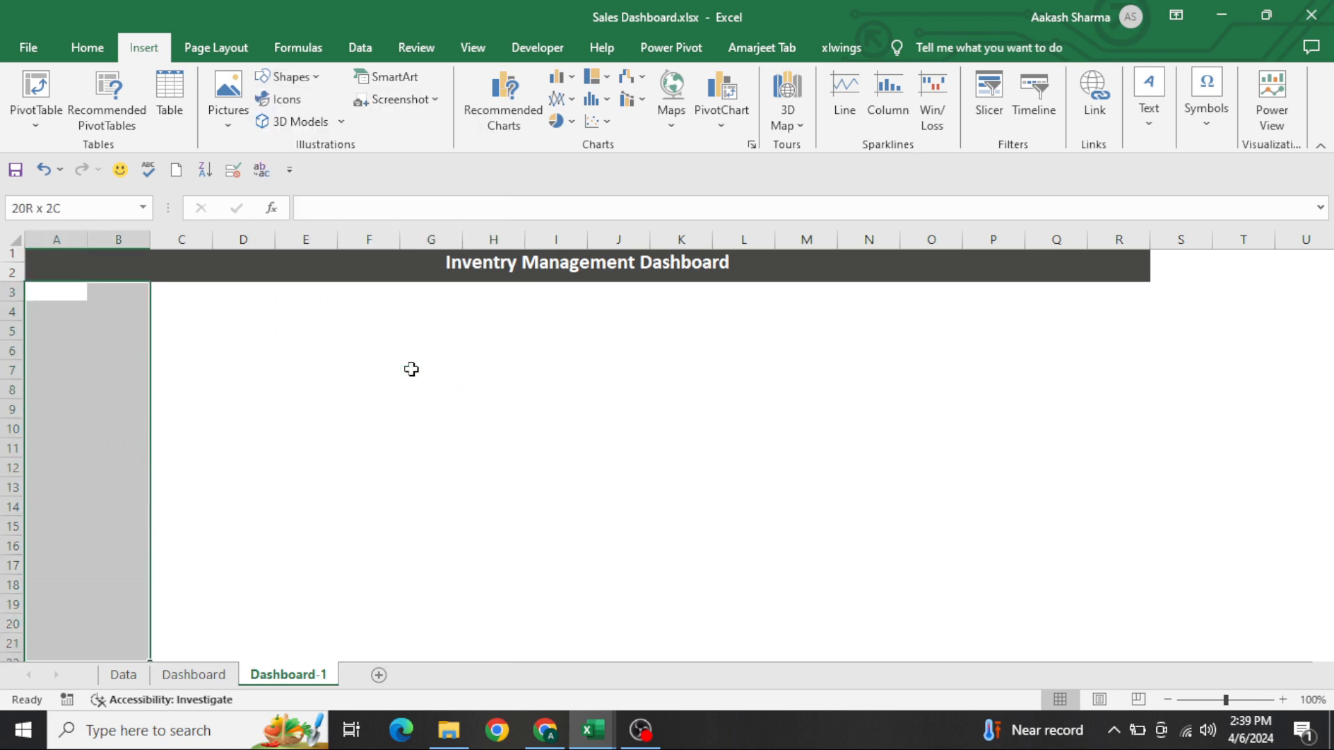
pyautogui.hotkey('shift', 'Down')
pyautogui.hotkey('shift', 'Down')
pyautogui.hotkey('shift', 'Down')
pyautogui.hotkey('shift', 'Down')
pyautogui.hotkey('shift', 'Down')
pyautogui.hotkey('shift', 'Down')
pyautogui.hotkey('shift', 'Down')
pyautogui.hotkey('shift', 'Down')
pyautogui.hotkey('shift', 'Down')
pyautogui.hotkey('shift', 'Right')
pyautogui.hotkey('shift', 'Right')
pyautogui.hotkey('shift', 'Right')
pyautogui.hotkey('shift', 'Right')
pyautogui.hotkey('shift', 'Right')
pyautogui.hotkey('shift', 'Right')
pyautogui.hotkey('shift', 'Right')
pyautogui.hotkey('shift', 'Right')
pyautogui.hotkey('shift', 'Right')
pyautogui.hotkey('shift', 'Right')
pyautogui.hotkey('shift', 'Right')
pyautogui.hotkey('shift', 'Right')
pyautogui.hotkey('shift', 'Right')
pyautogui.hotkey('shift', 'Right')
pyautogui.hotkey('shift', 'Right')
pyautogui.hotkey('shift', 'Right')
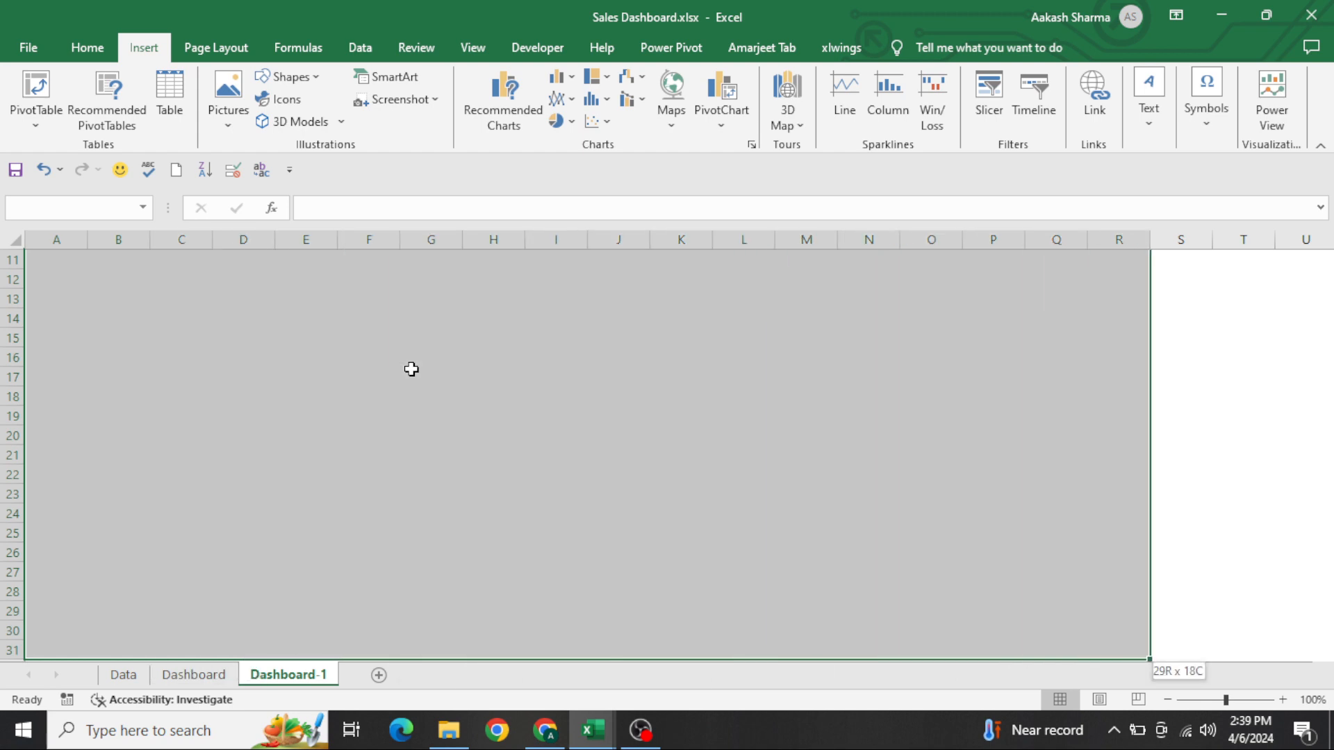
pyautogui.click(87, 47)
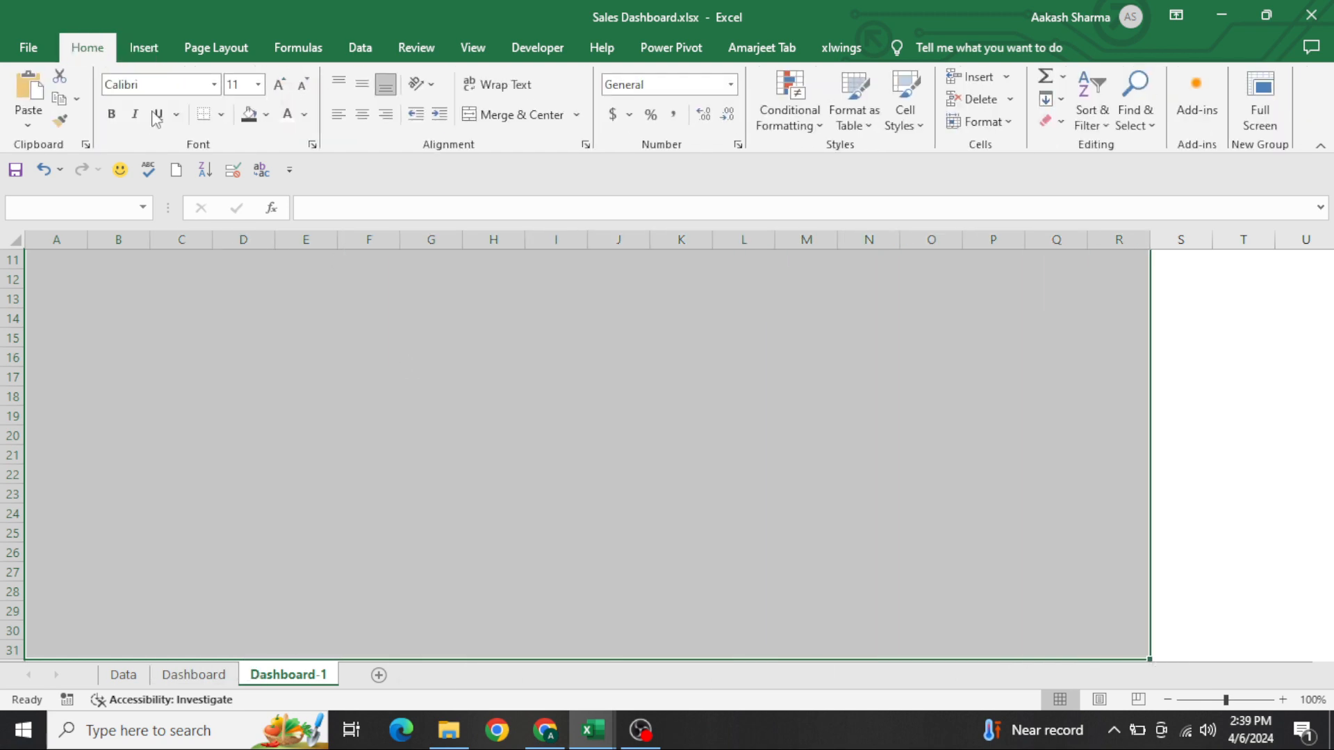
pyautogui.click(249, 114)
pyautogui.click(451, 448)
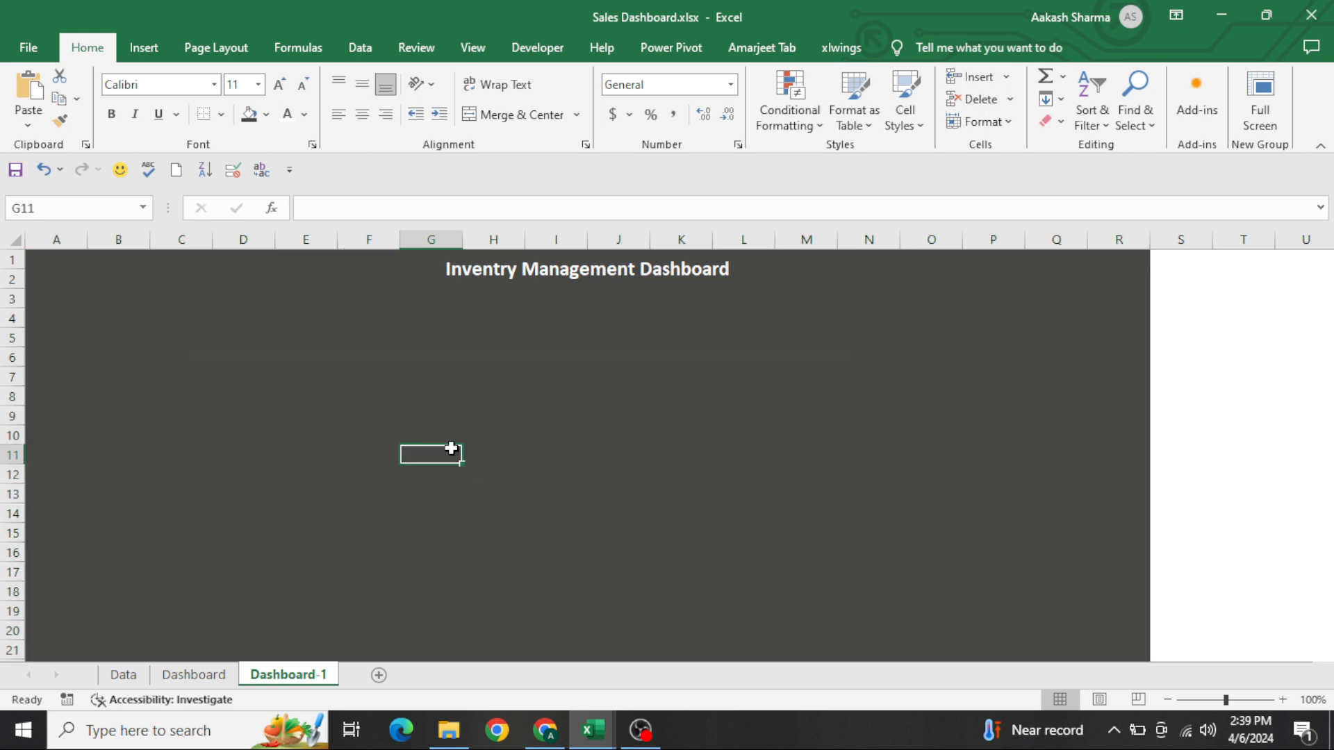
# Draw a rectangle panel about 4.14" high and 2.57" wide directly below the header, spanning columns A to D
pyautogui.hotkey('ctrl', 'Home')
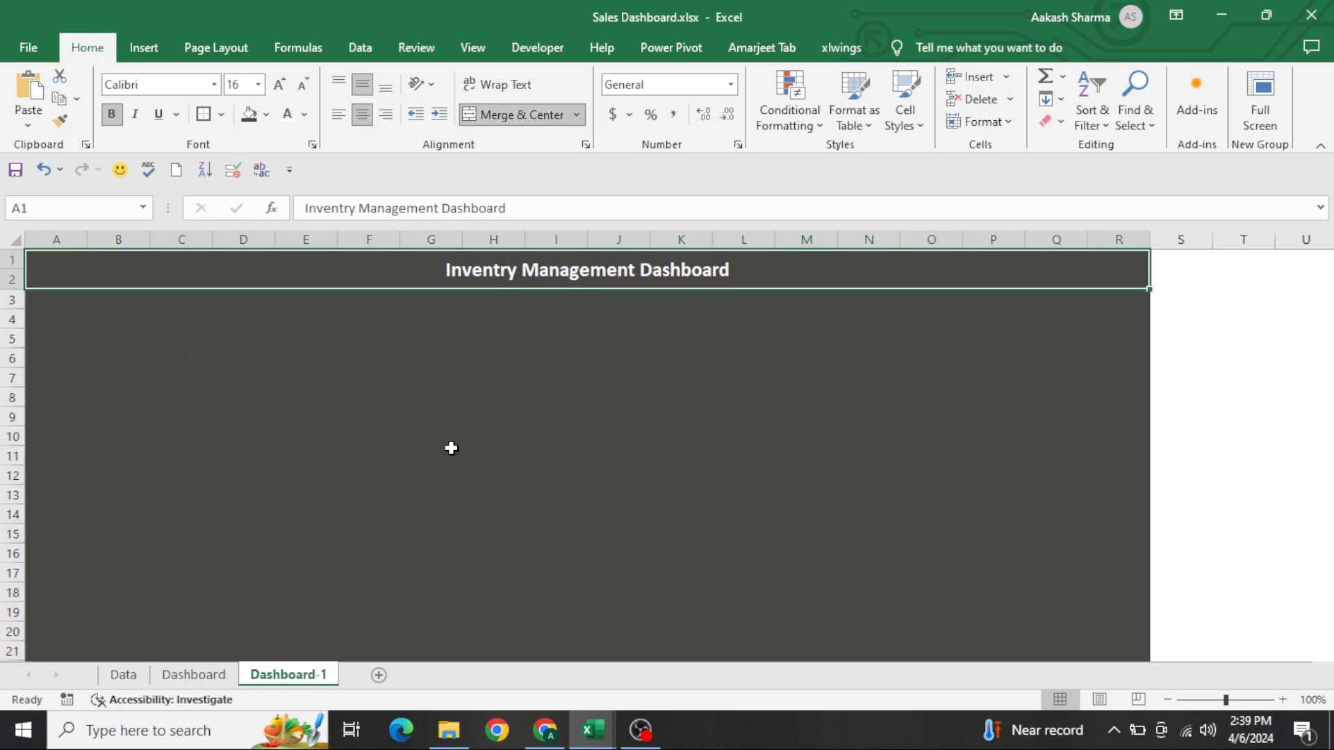
pyautogui.press('Down')
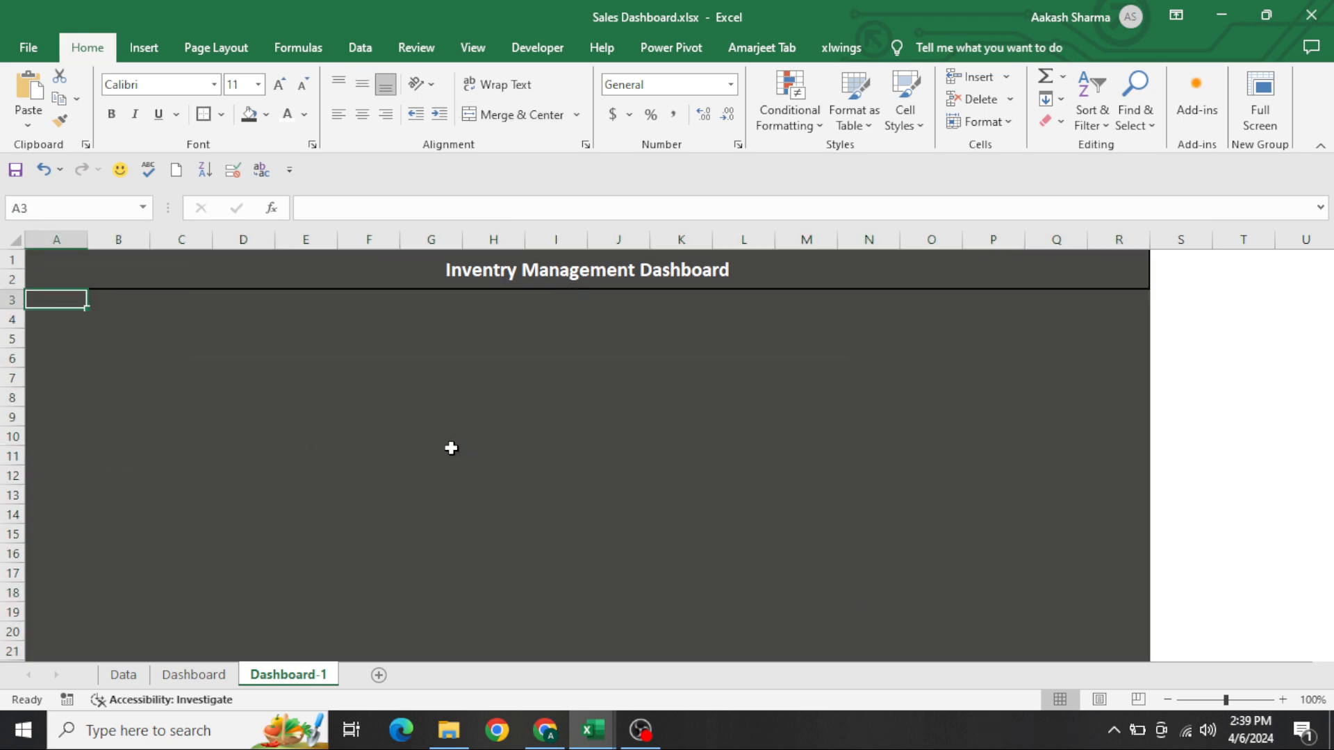
pyautogui.click(144, 49)
pyautogui.click(309, 77)
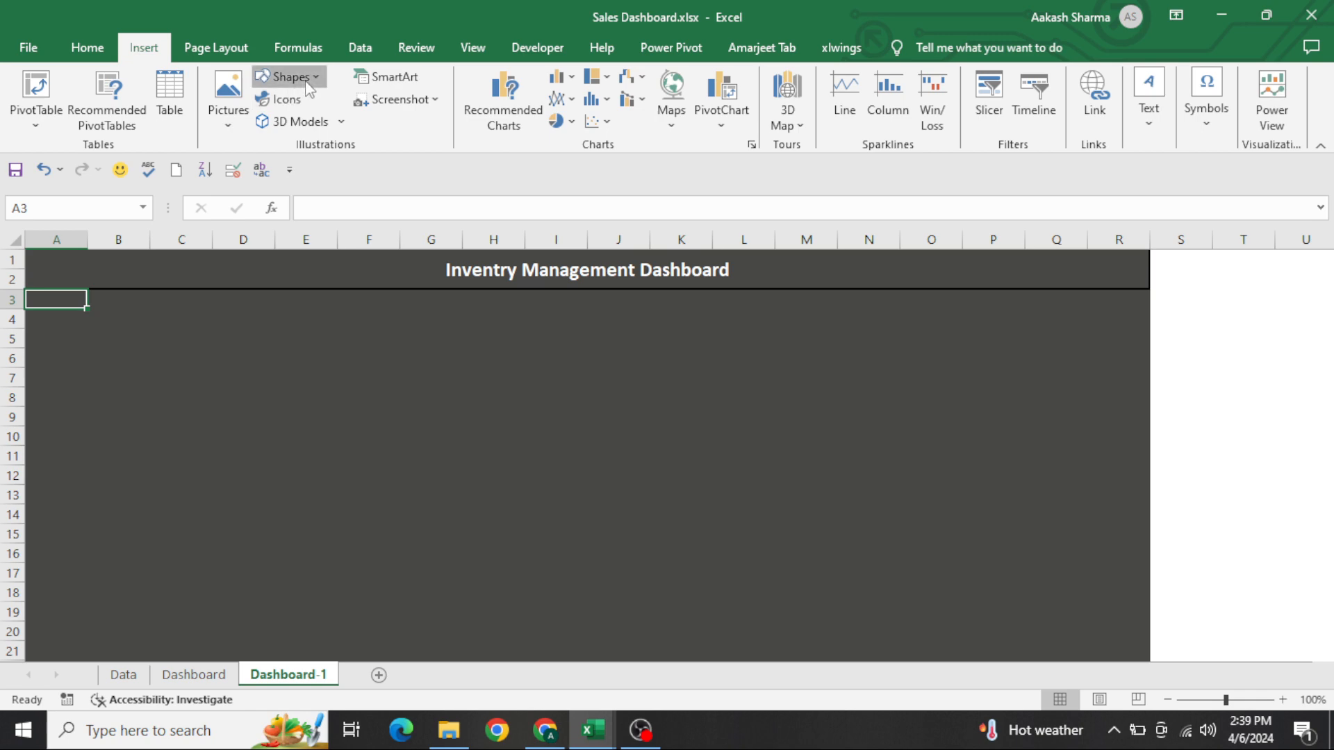
pyautogui.click(323, 120)
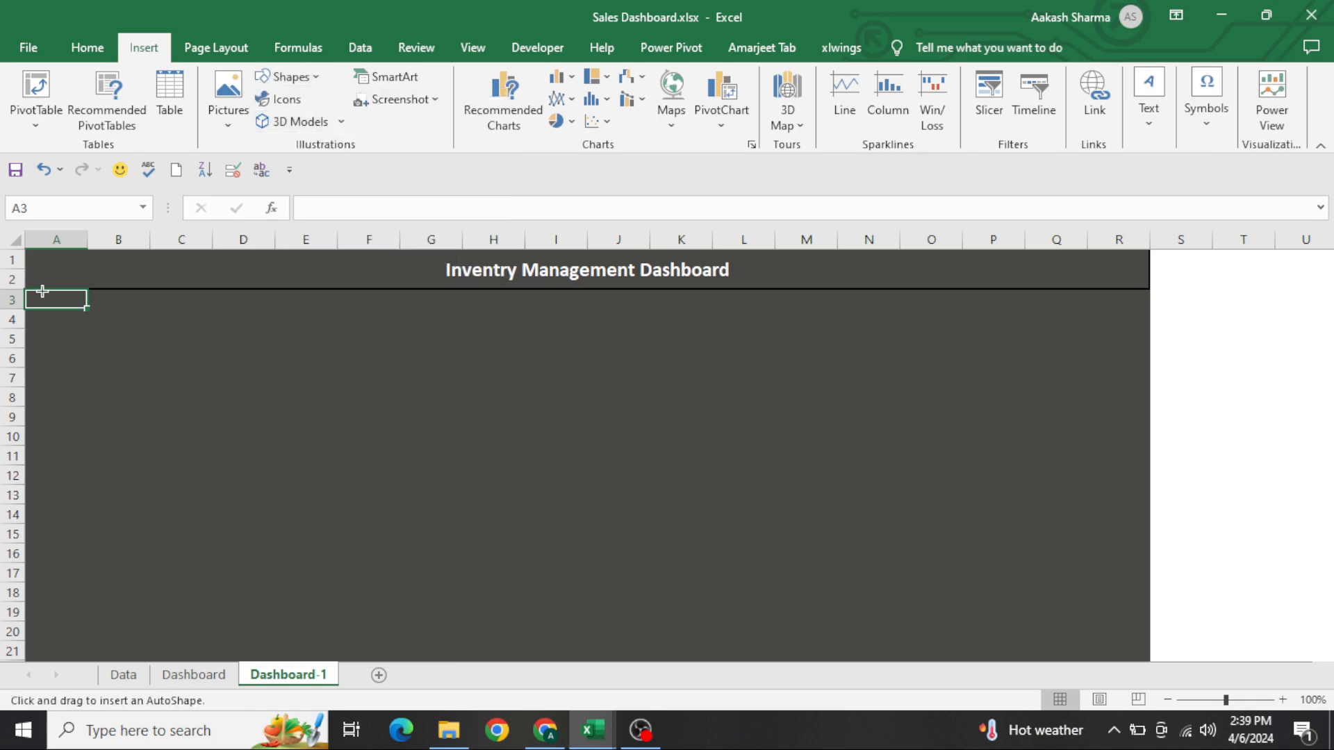
pyautogui.moveTo(36, 295); pyautogui.dragTo(214, 660)
pyautogui.moveTo(131, 516); pyautogui.dragTo(121, 514)
pyautogui.moveTo(207, 466); pyautogui.dragTo(268, 467)
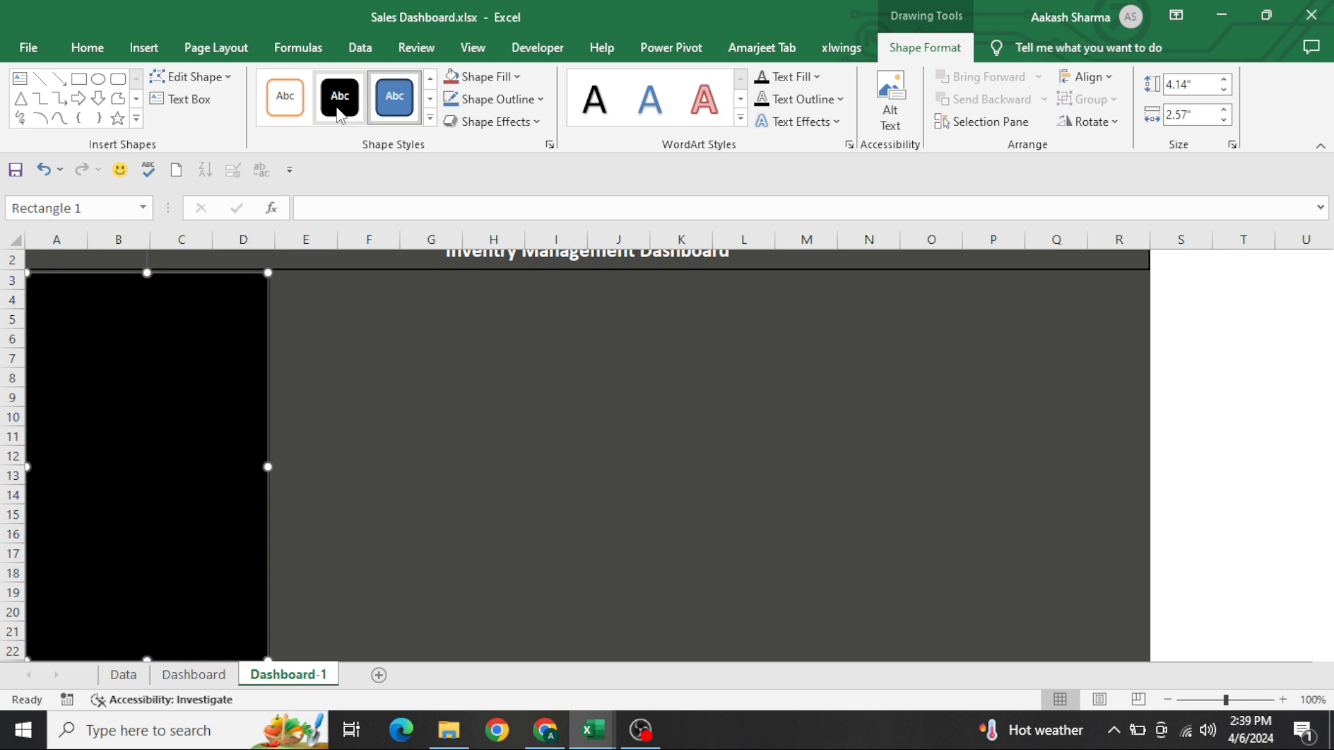
# Fill the rectangle panel with the same recent dark gray as the sheet background
pyautogui.click(90, 52)
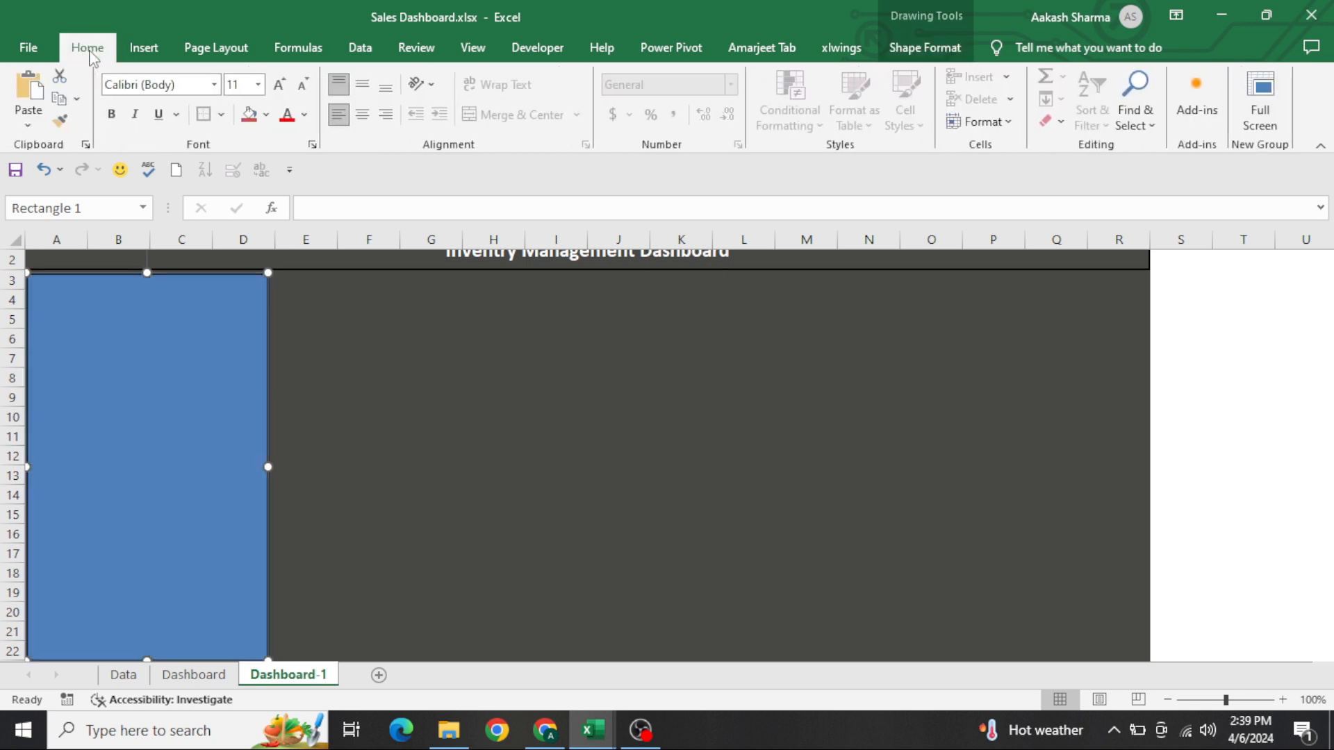
pyautogui.click(267, 117)
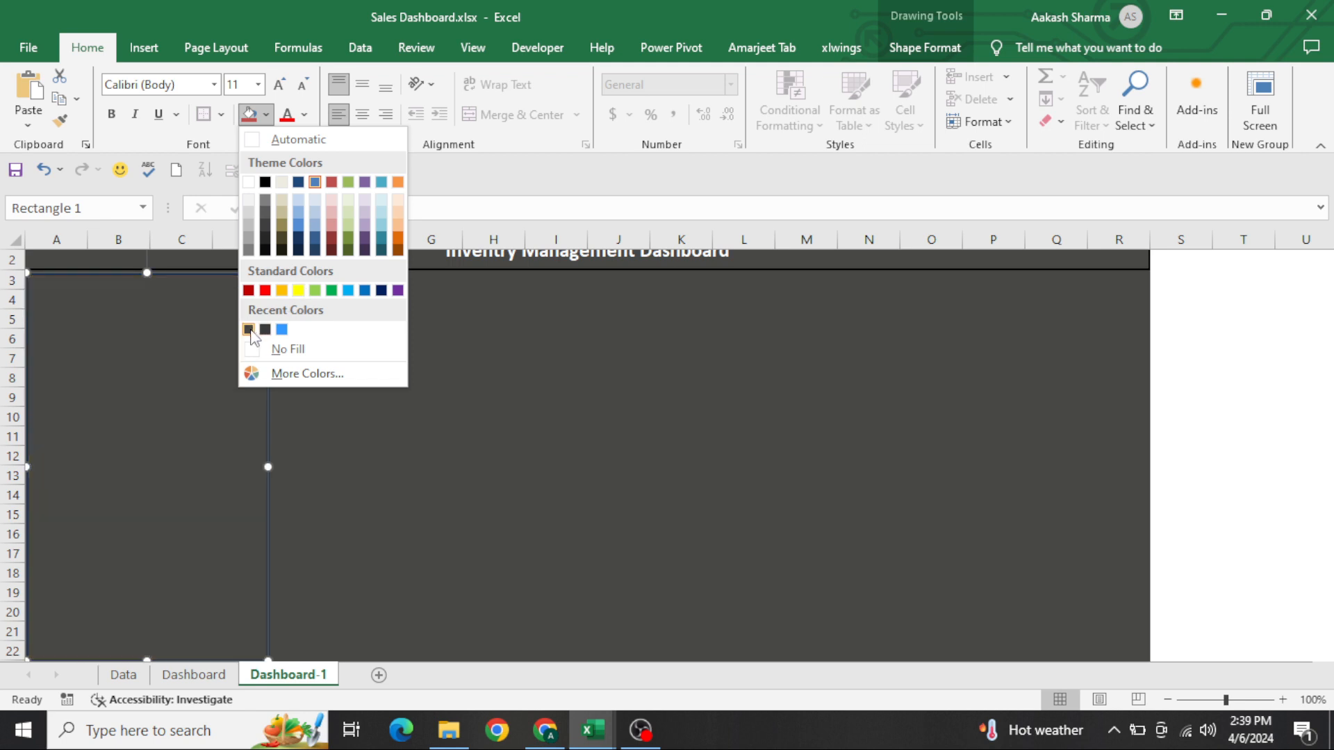
pyautogui.click(248, 329)
pyautogui.click(340, 338)
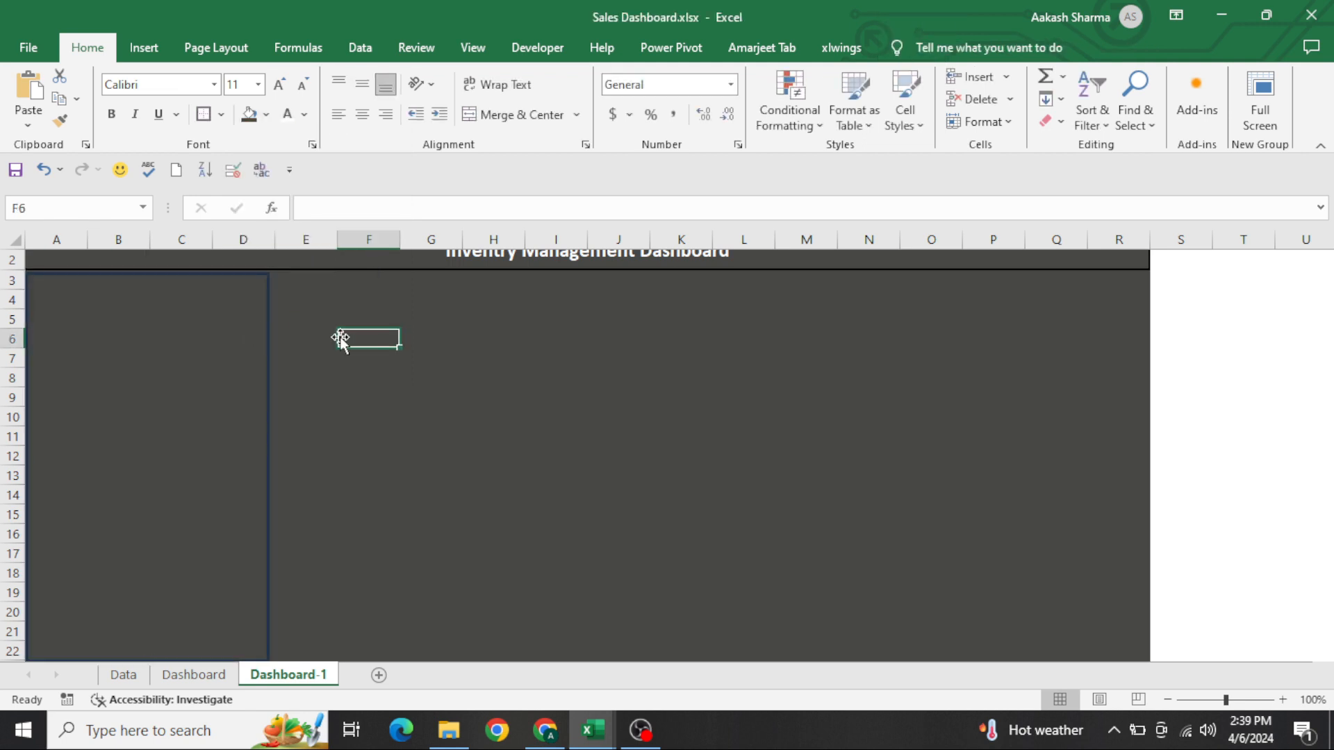
# Fill the header and the whole dashboard area, A1:R31, with the darker recent Dark Gray
pyautogui.hotkey('ctrl', 'Home')
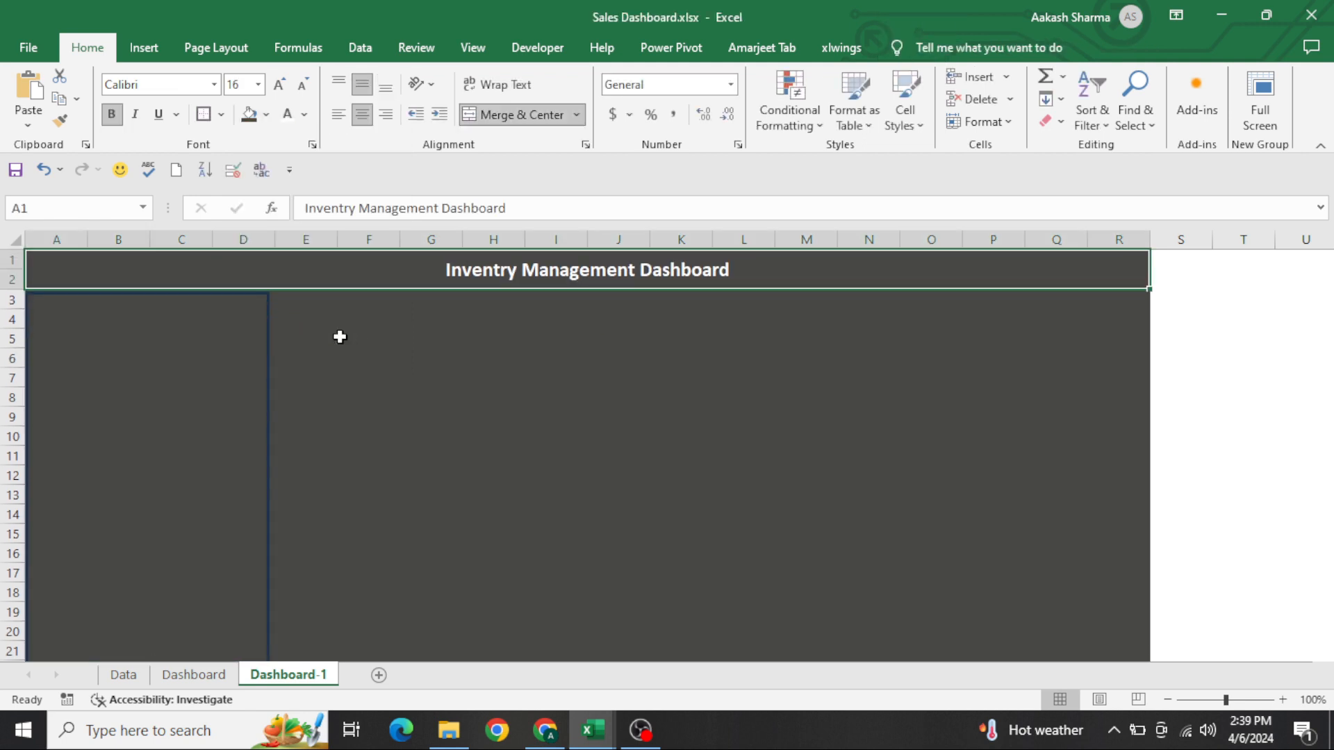
pyautogui.hotkey('shift', 'Down')
pyautogui.hotkey('shift', 'Down')
pyautogui.hotkey('shift', 'Down')
pyautogui.hotkey('shift', 'Down')
pyautogui.hotkey('shift', 'Down')
pyautogui.hotkey('shift', 'Down')
pyautogui.hotkey('shift', 'Down')
pyautogui.hotkey('shift', 'Down')
pyautogui.hotkey('shift', 'Down')
pyautogui.hotkey('shift', 'Down')
pyautogui.hotkey('shift', 'Down')
pyautogui.hotkey('shift', 'Down')
pyautogui.hotkey('shift', 'Down')
pyautogui.hotkey('shift', 'Down')
pyautogui.hotkey('shift', 'Down')
pyautogui.hotkey('shift', 'Down')
pyautogui.hotkey('shift', 'Down')
pyautogui.hotkey('shift', 'Down')
pyautogui.hotkey('shift', 'Down')
pyautogui.hotkey('shift', 'Down')
pyautogui.hotkey('shift', 'Down')
pyautogui.hotkey('shift', 'Down')
pyautogui.hotkey('shift', 'Down')
pyautogui.hotkey('shift', 'Down')
pyautogui.hotkey('shift', 'Down')
pyautogui.hotkey('shift', 'Down')
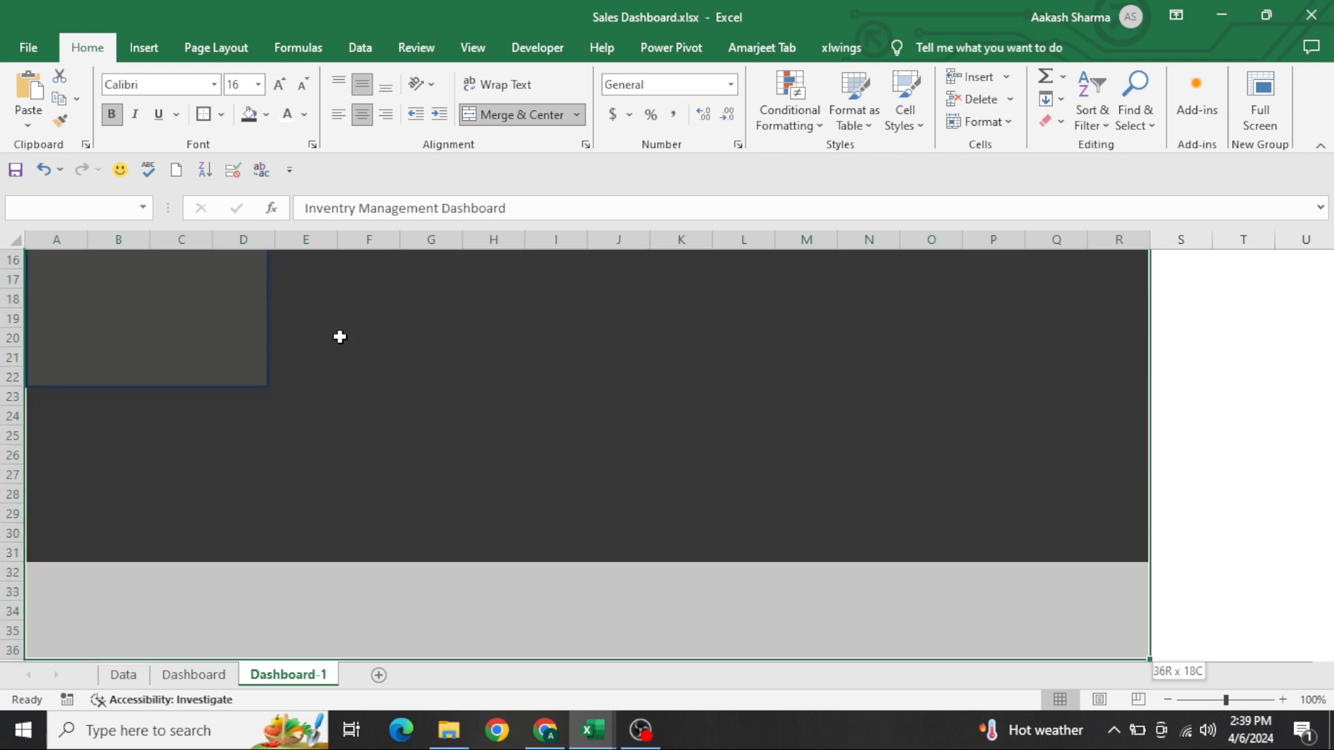
pyautogui.hotkey('shift', 'Down')
pyautogui.hotkey('shift', 'Down')
pyautogui.hotkey('shift', 'Down')
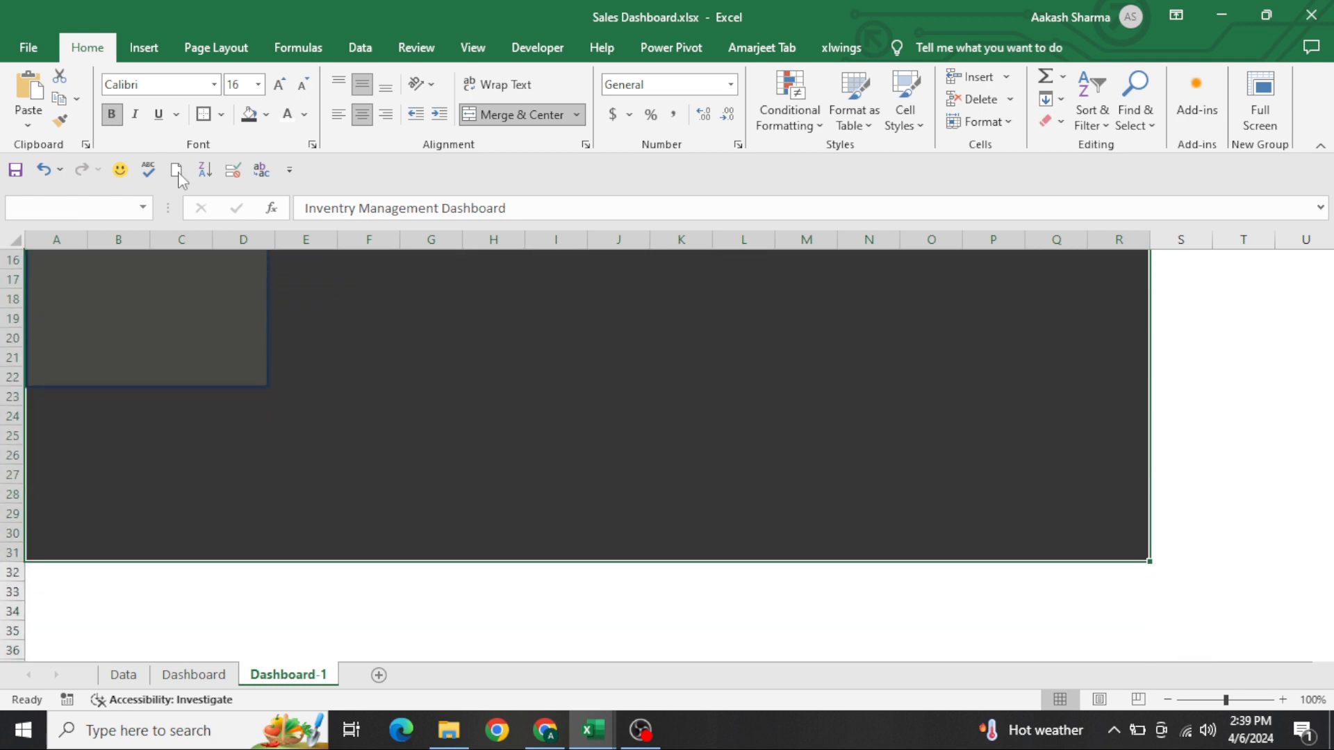
pyautogui.click(266, 115)
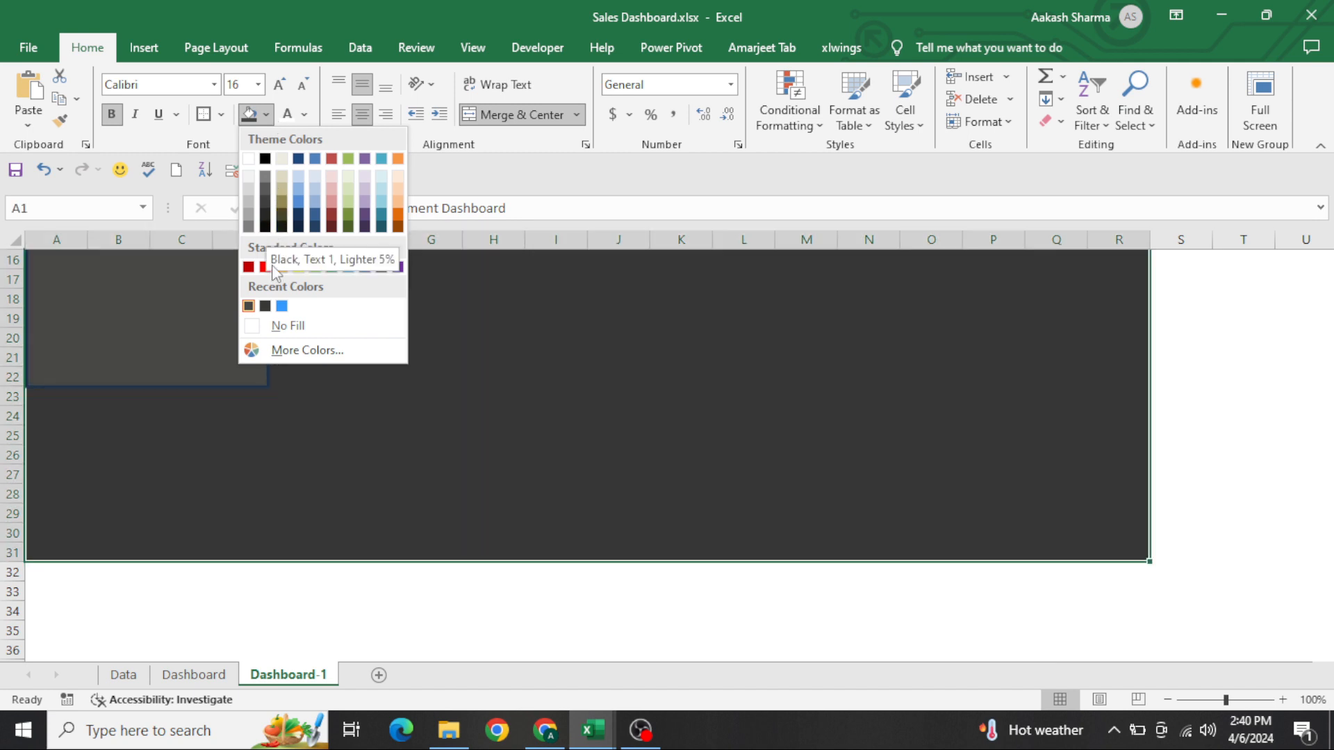
pyautogui.click(267, 306)
pyautogui.scroll(5, 268, 306)
pyautogui.click(433, 390)
pyautogui.hotkey('ctrl', 'Home')
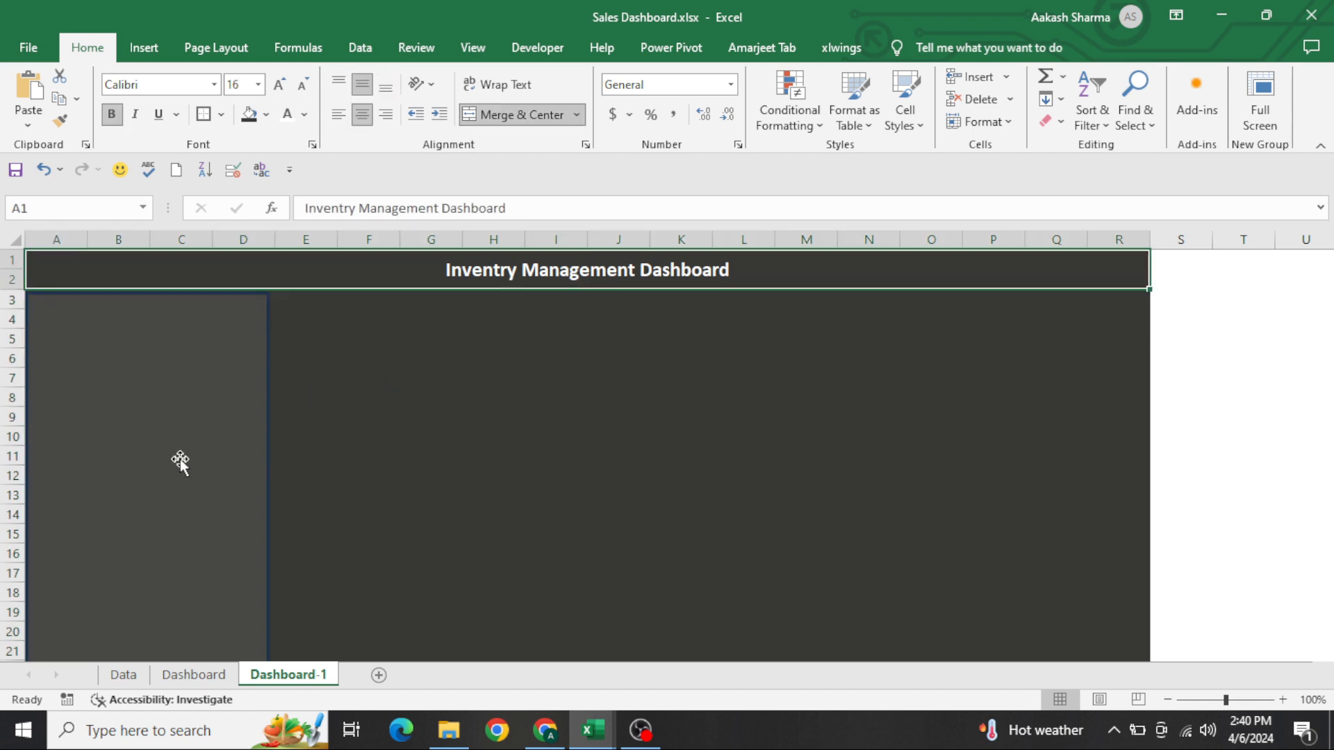
# Switch to the full-screen view and compare the panel's placement with the finished Dashboard sheet
pyautogui.click(1252, 132)
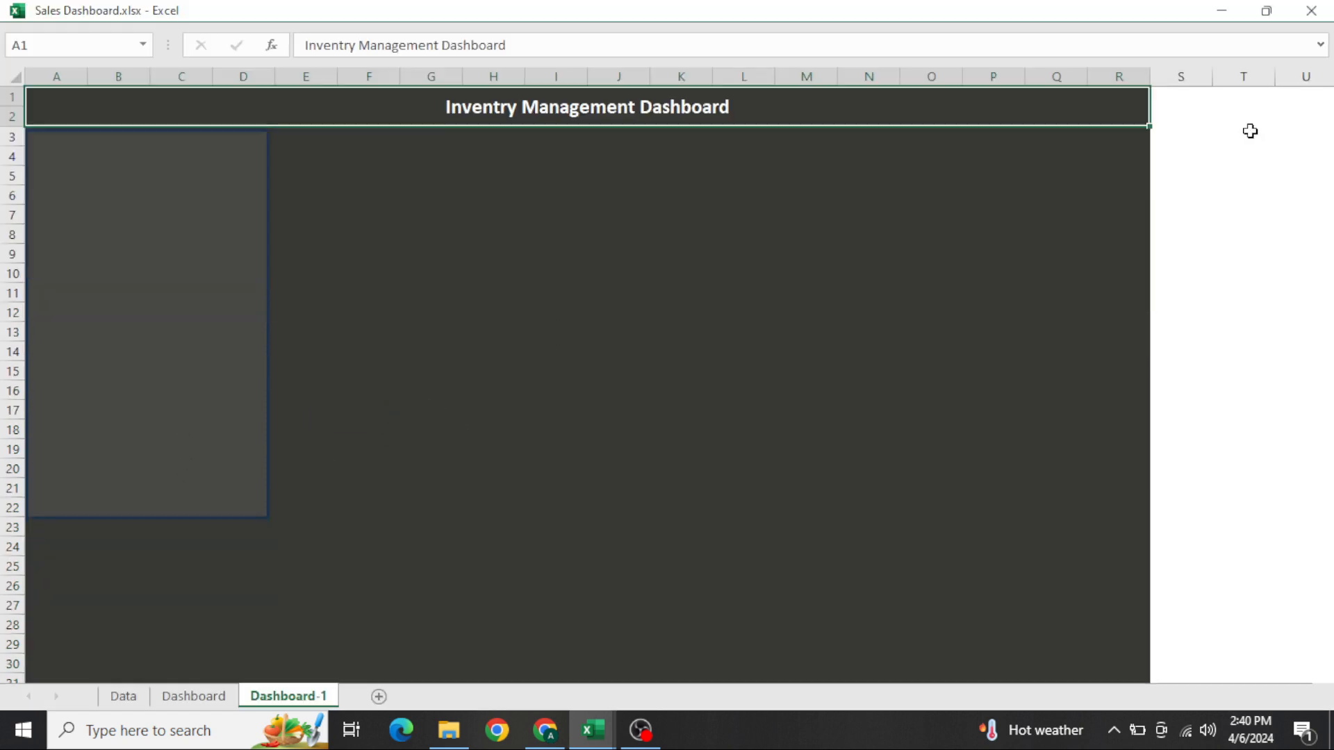
pyautogui.click(220, 279)
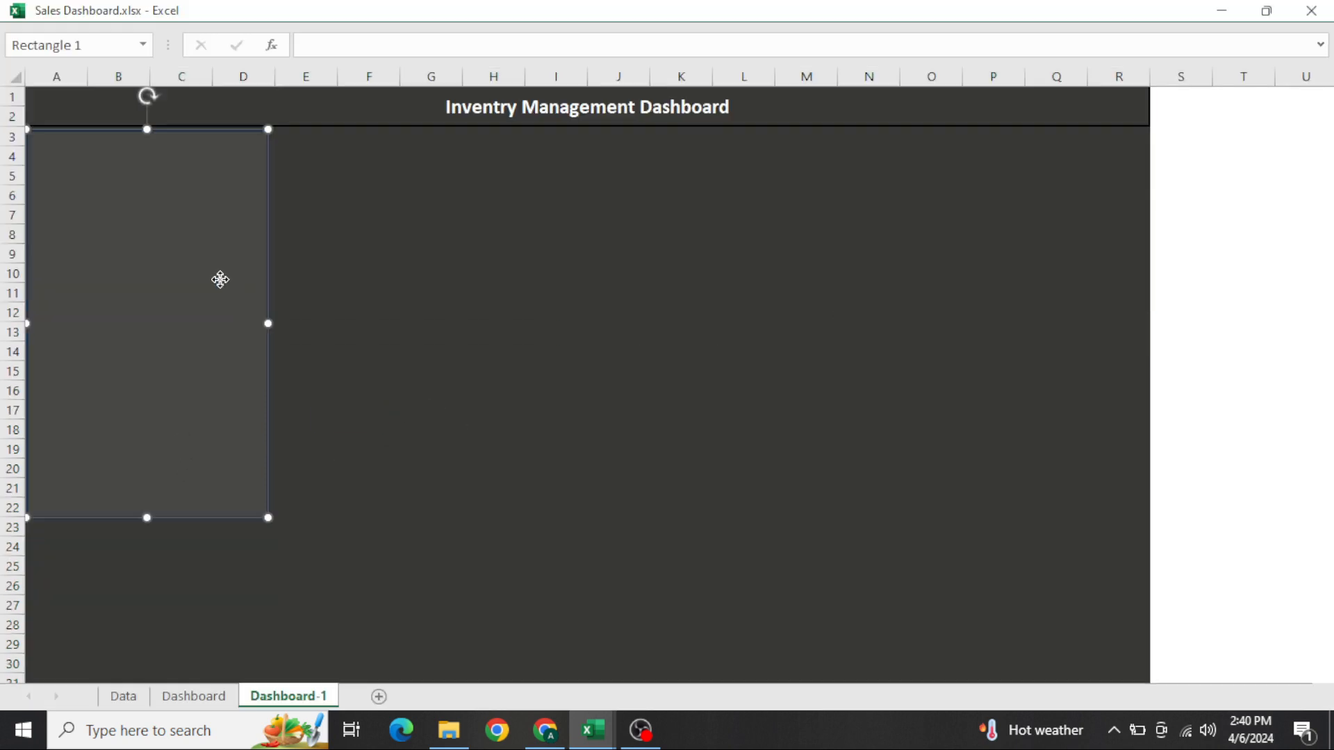
pyautogui.moveTo(220, 279)
pyautogui.mouseDown()
pyautogui.moveTo(231, 289)
pyautogui.moveTo(219, 278)
pyautogui.mouseUp()
pyautogui.click(344, 254)
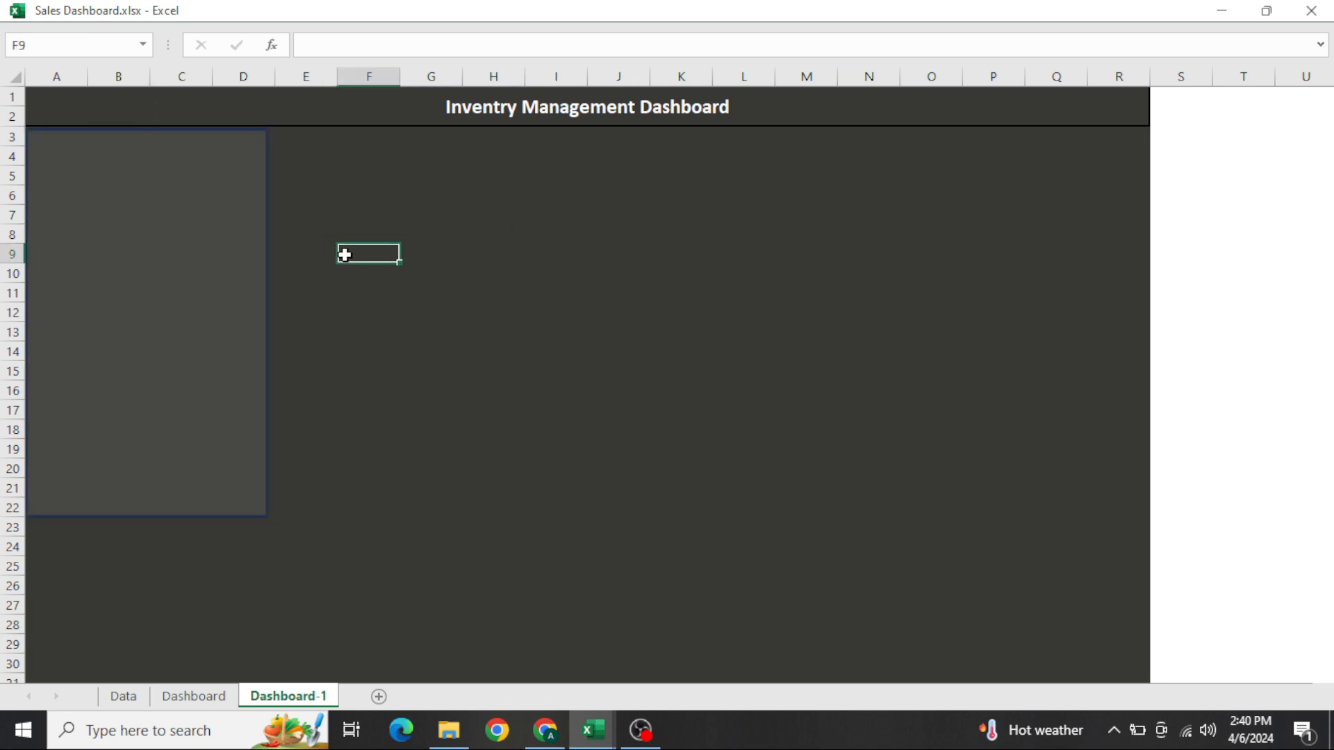
pyautogui.hotkey('ctrl', 'pageup')
pyautogui.hotkey('ctrl', 'pagedown')
# Duplicate the panel, shrink the copy to a small card over E3:G7, and place a second identical card beside it from column H
pyautogui.click(145, 348)
pyautogui.moveTo(149, 356); pyautogui.dragTo(563, 372)
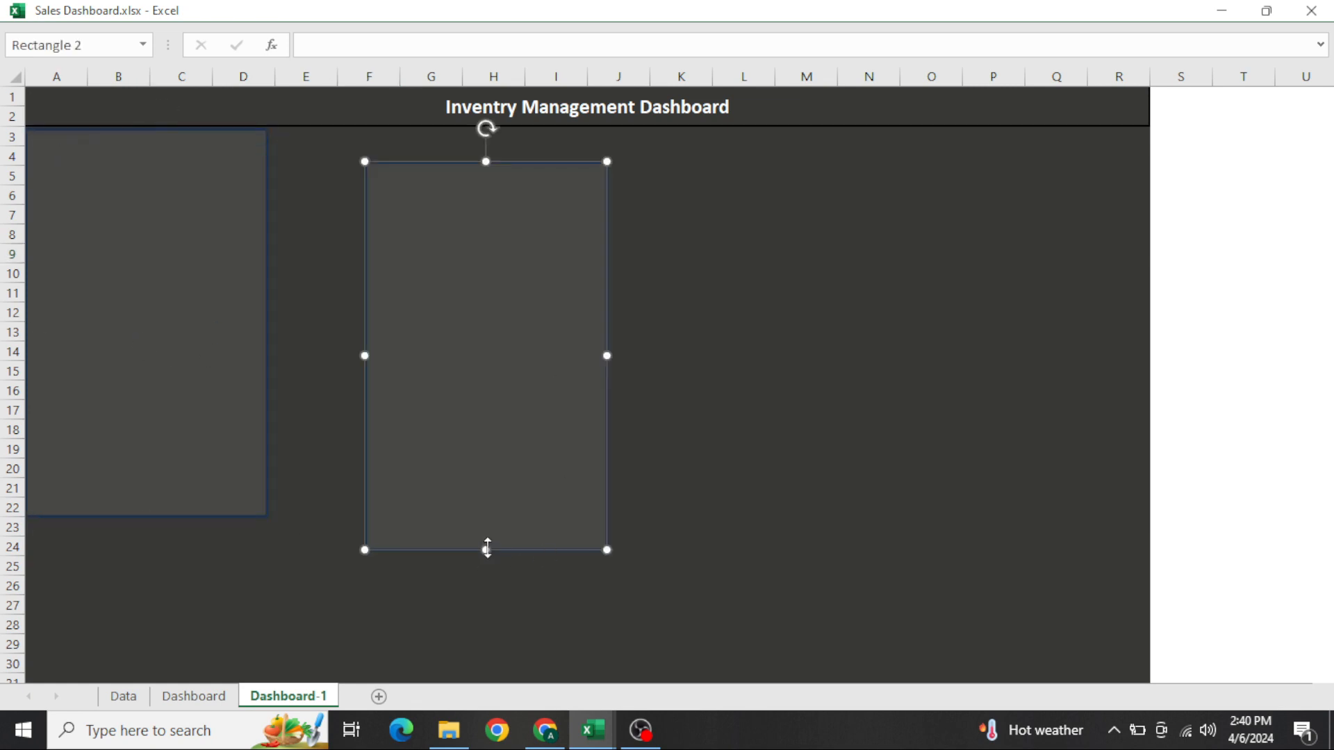
pyautogui.moveTo(486, 549); pyautogui.dragTo(466, 230)
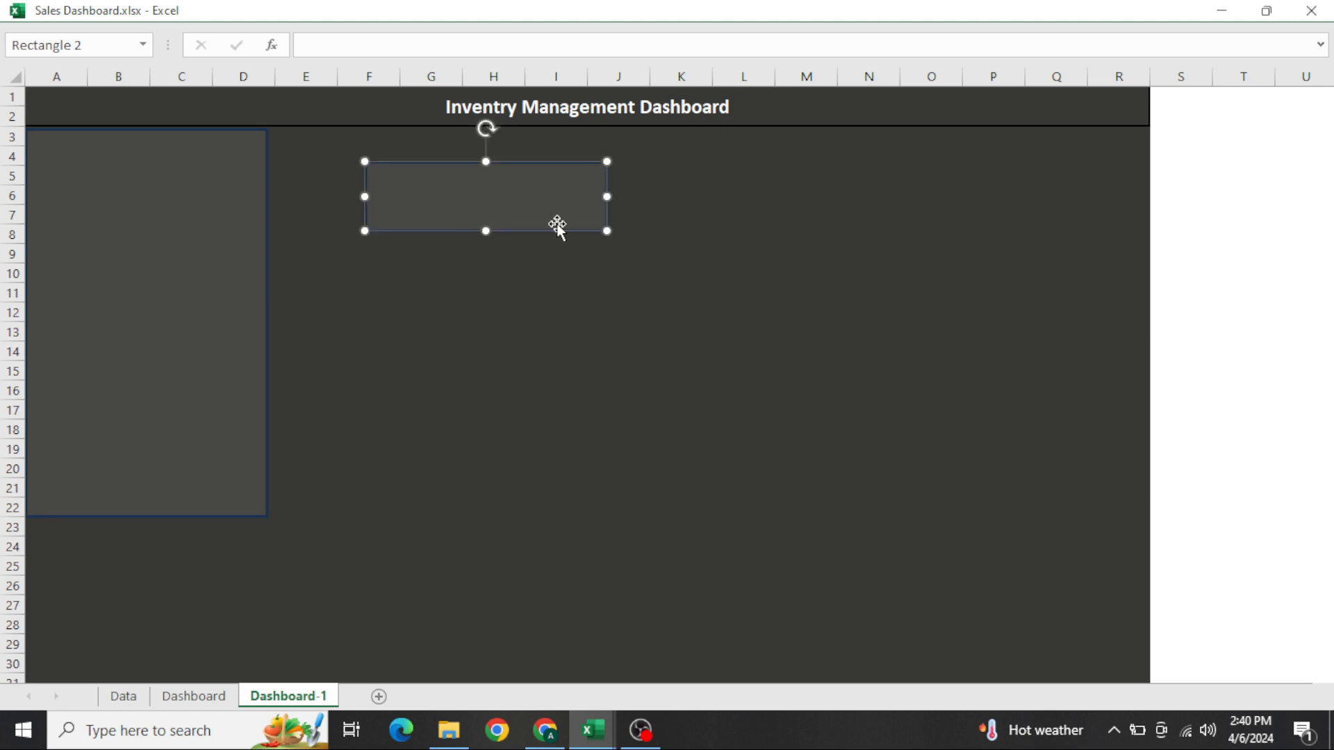
pyautogui.moveTo(607, 196); pyautogui.dragTo(538, 203)
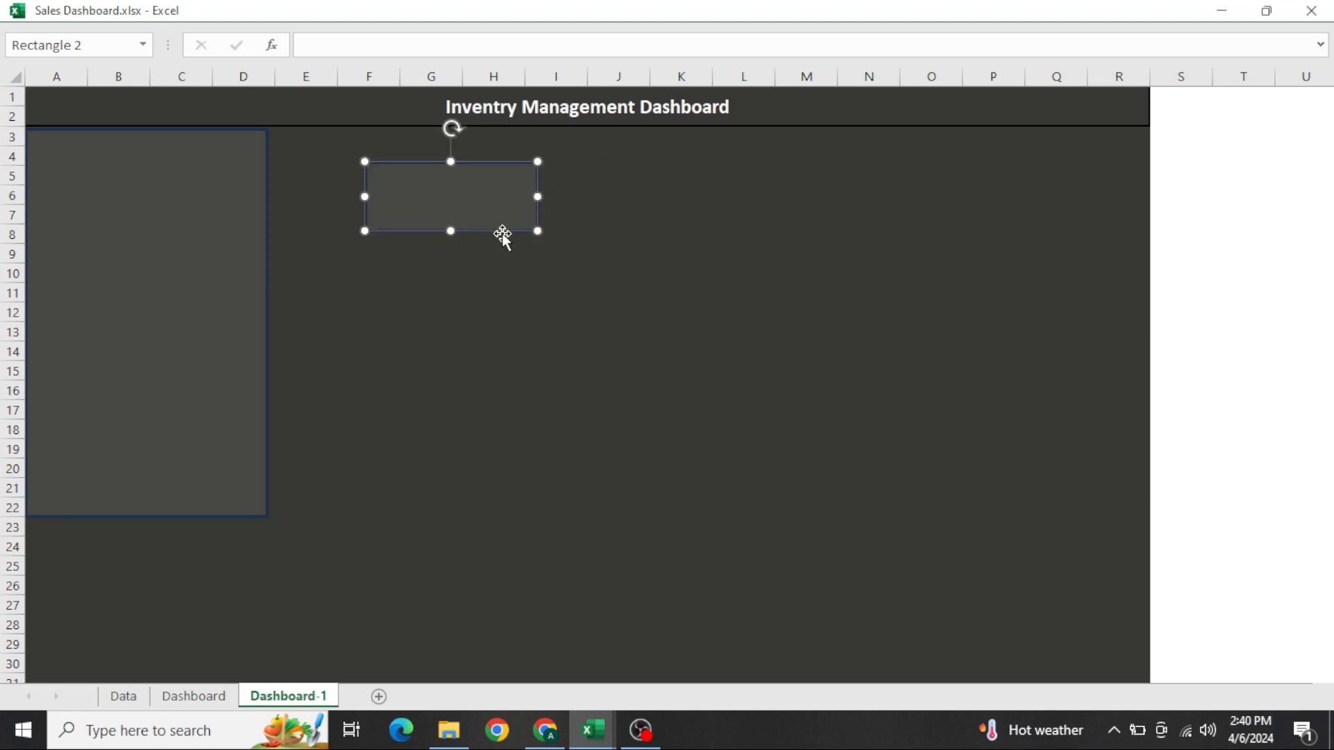
pyautogui.moveTo(449, 230); pyautogui.dragTo(585, 173)
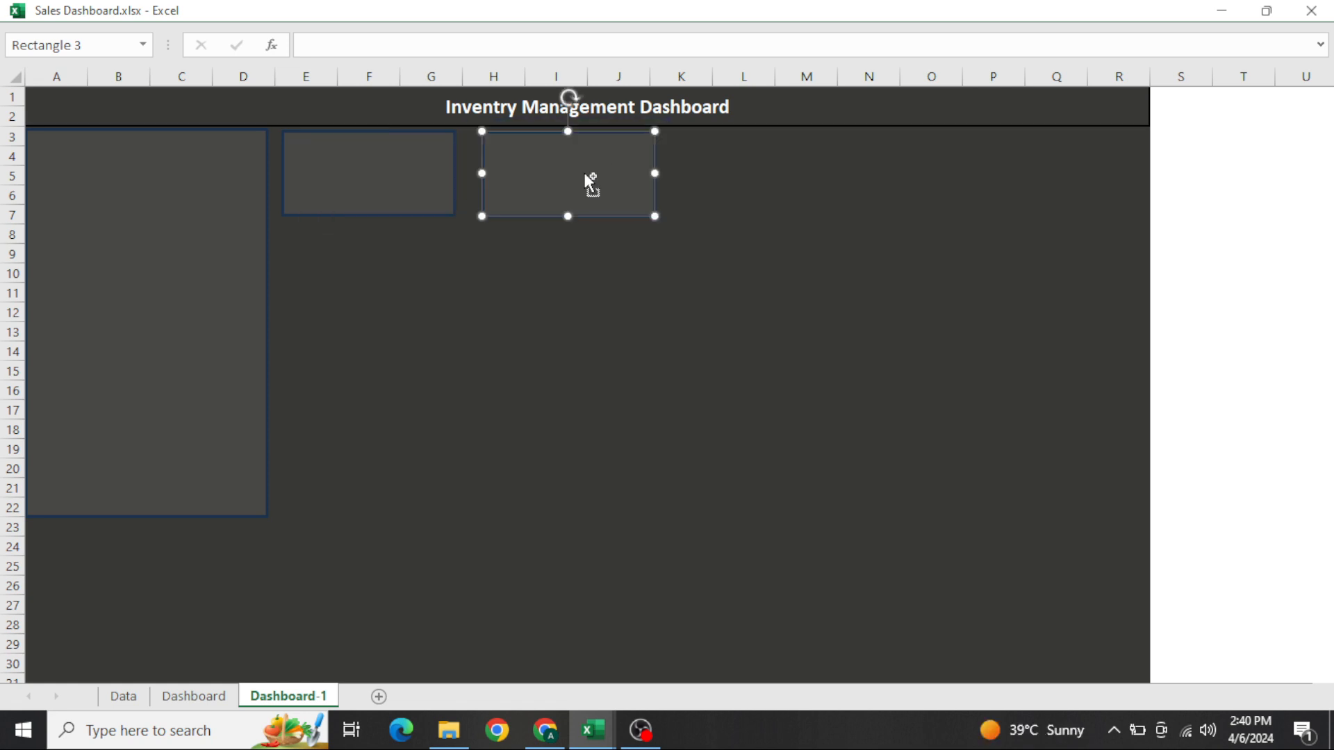
# Examine the finished Dashboard sheet's stock cards, chart, and the formulas behind the Date, Emp name, Total Sales and Min Sales columns
pyautogui.hotkey('ctrl', 'pageup')
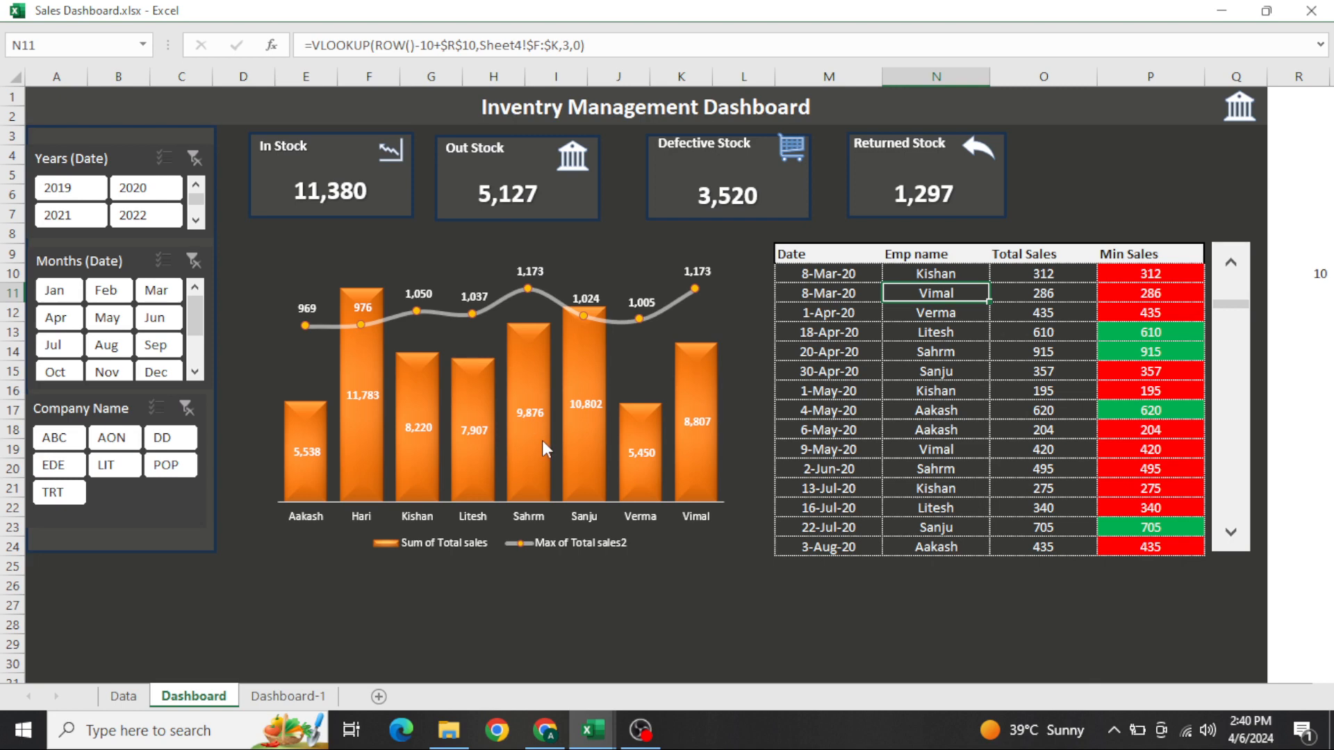
pyautogui.moveTo(544, 444)
pyautogui.click(831, 273)
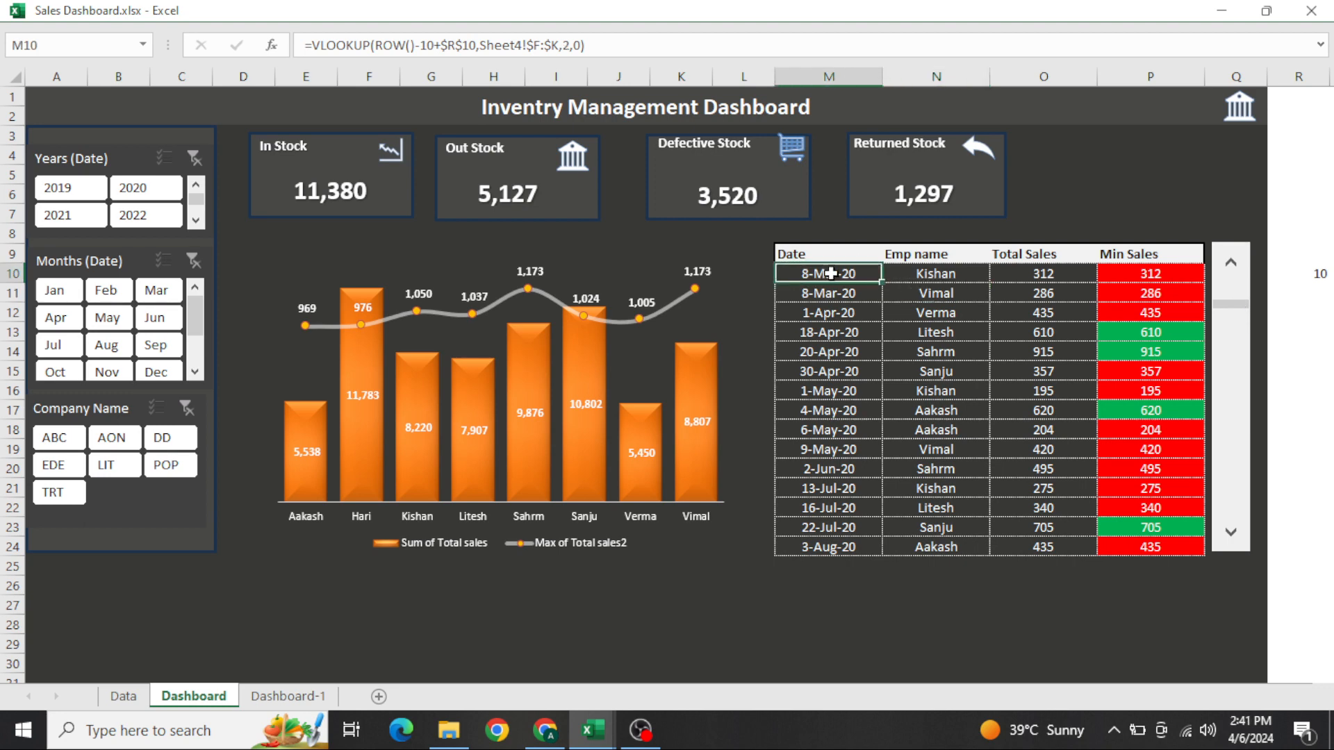
pyautogui.click(956, 275)
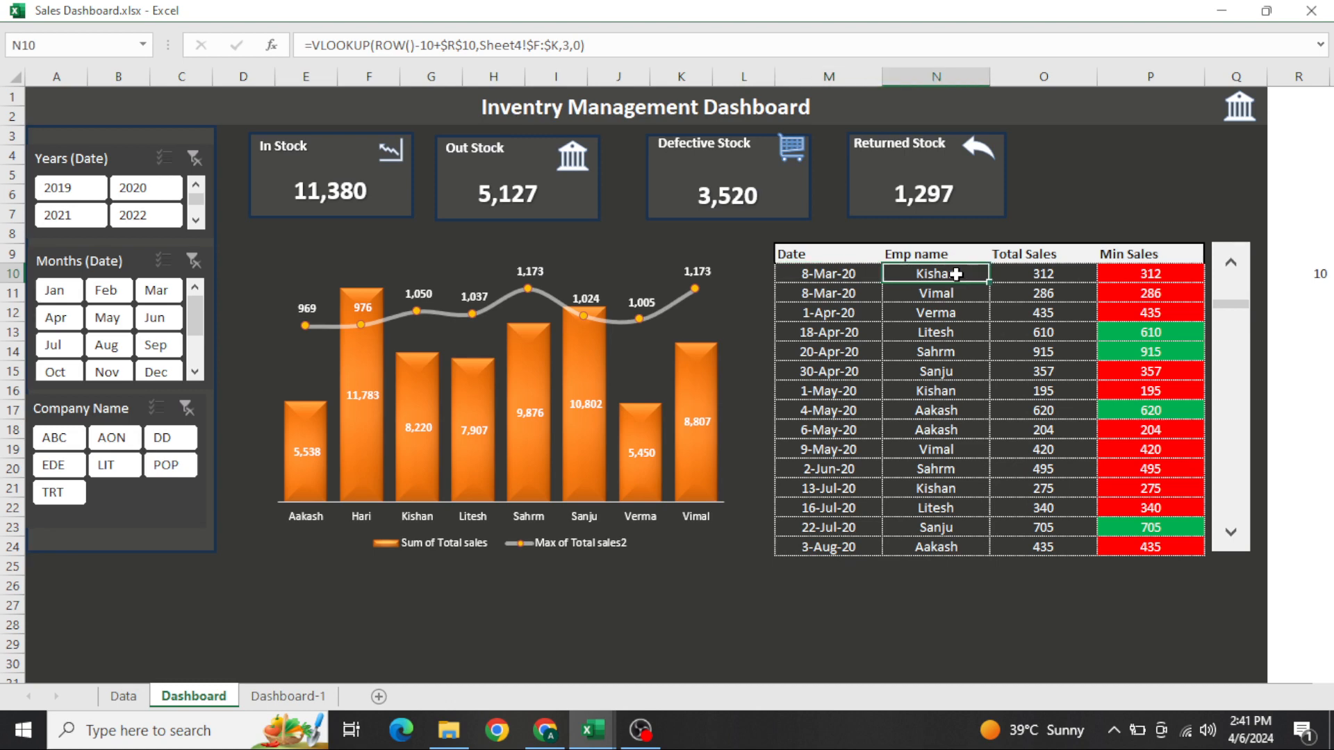
pyautogui.click(1038, 280)
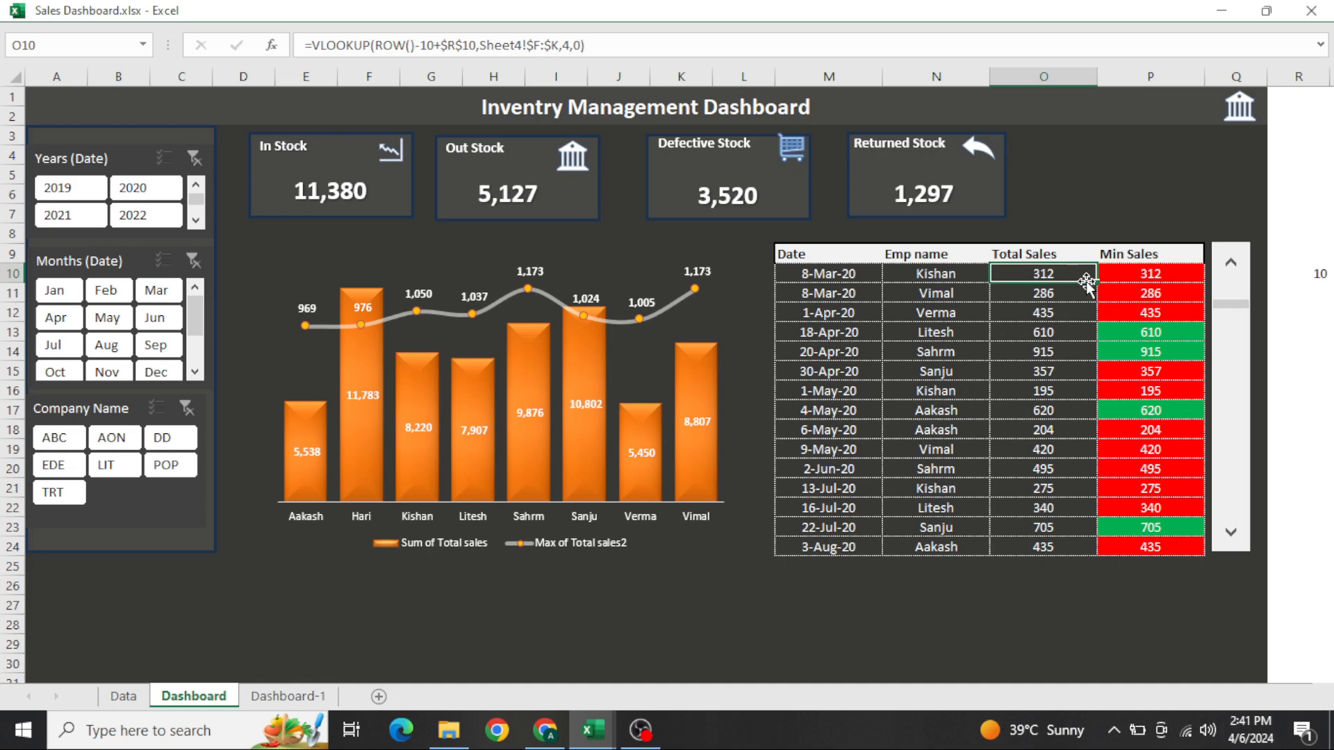
pyautogui.moveTo(1063, 312); pyautogui.dragTo(1082, 404)
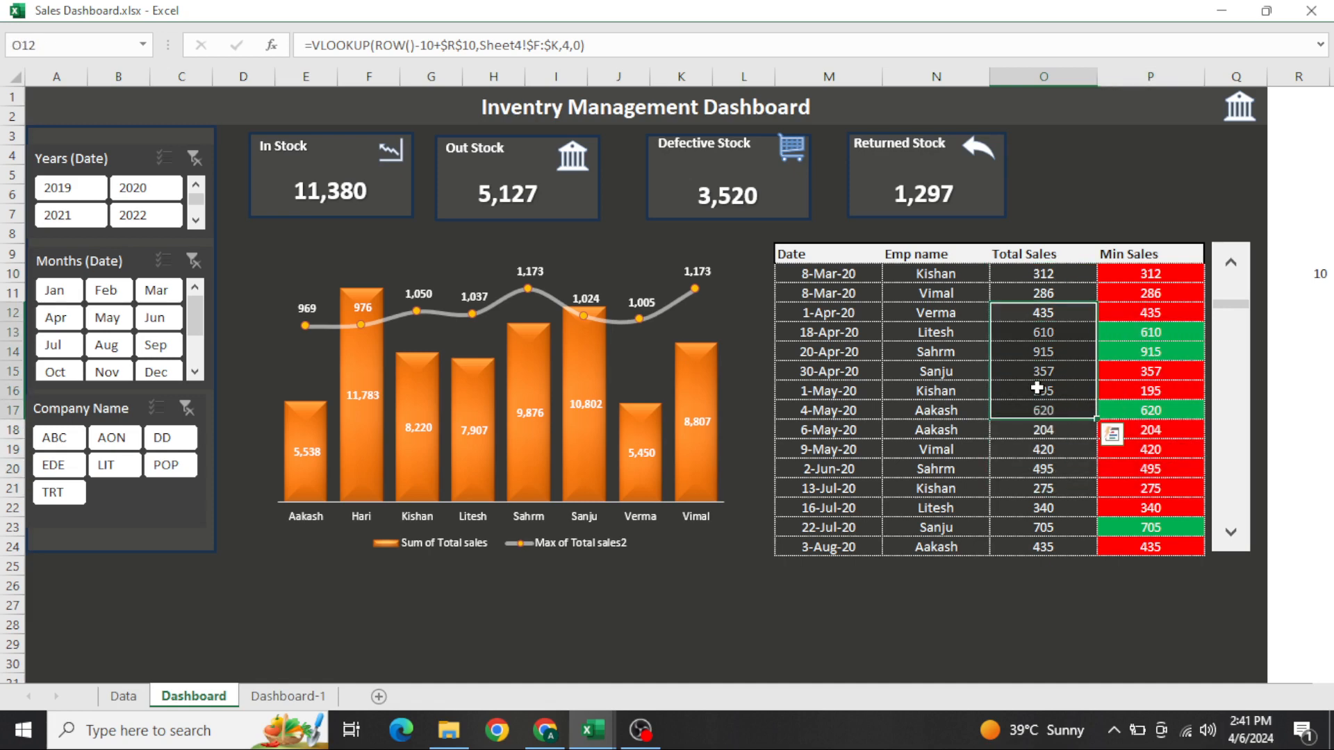
pyautogui.click(1077, 391)
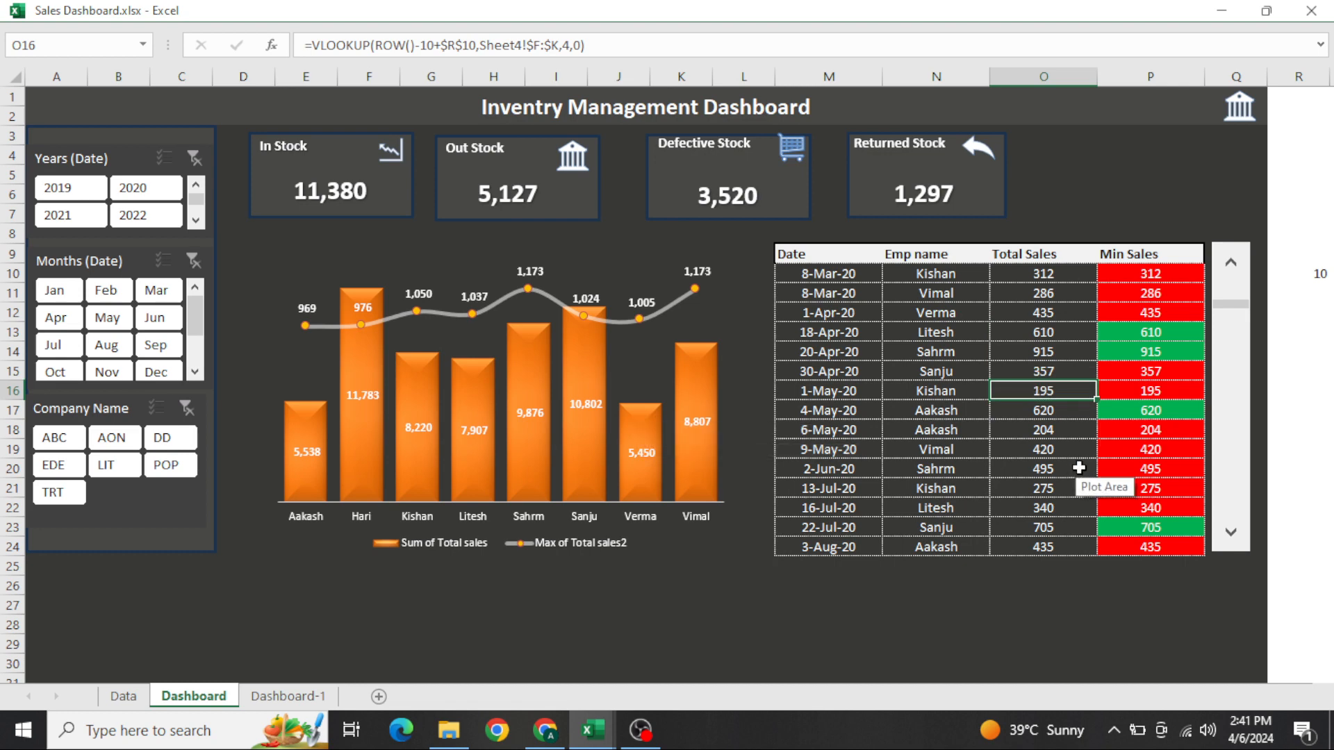
pyautogui.click(1138, 295)
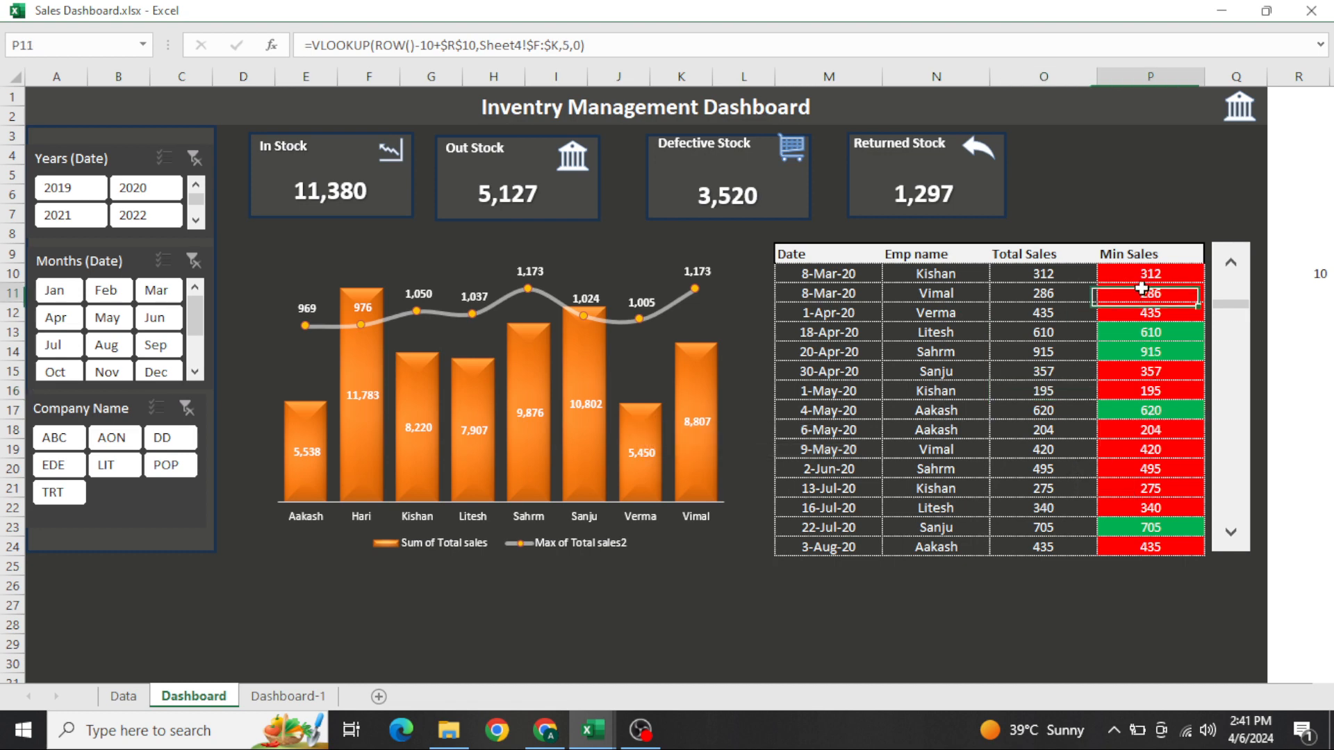
pyautogui.click(1078, 457)
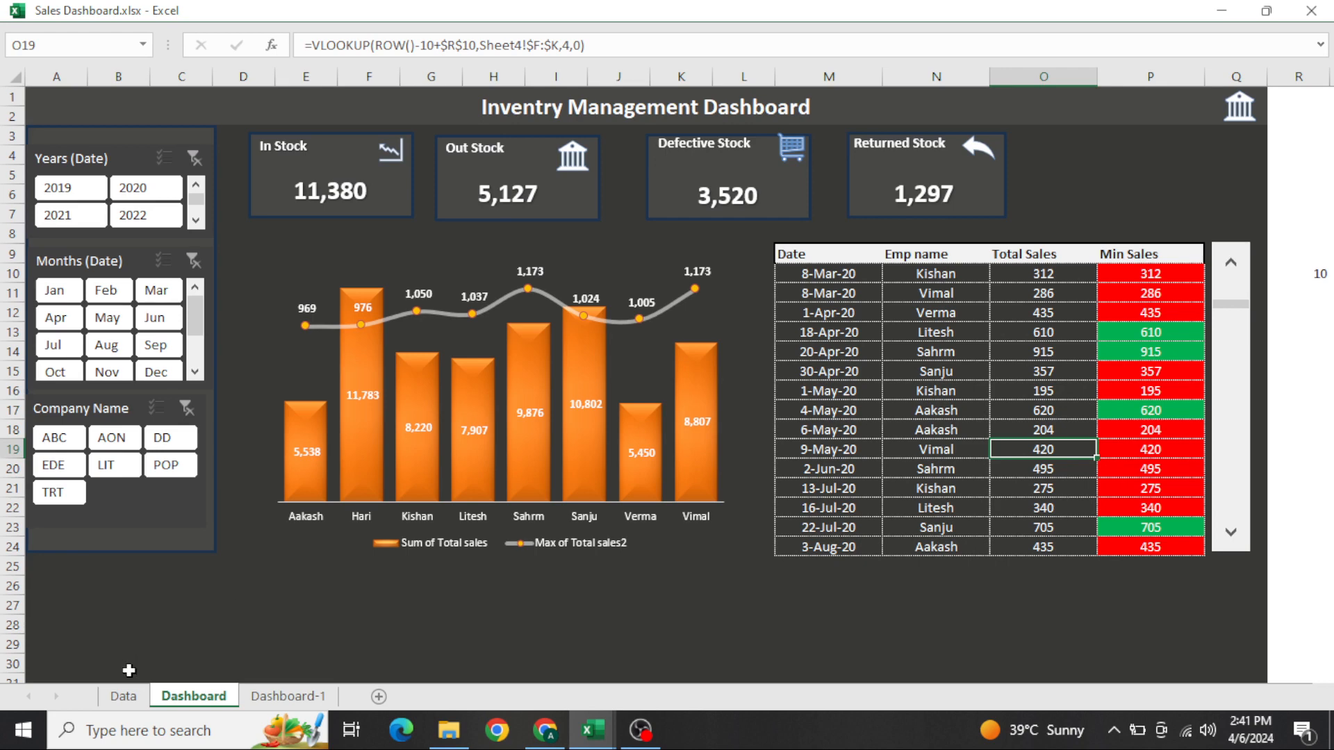
# Leave the full-screen view and unhide Sheet4, which feeds the Dashboard formulas
pyautogui.write('ou')
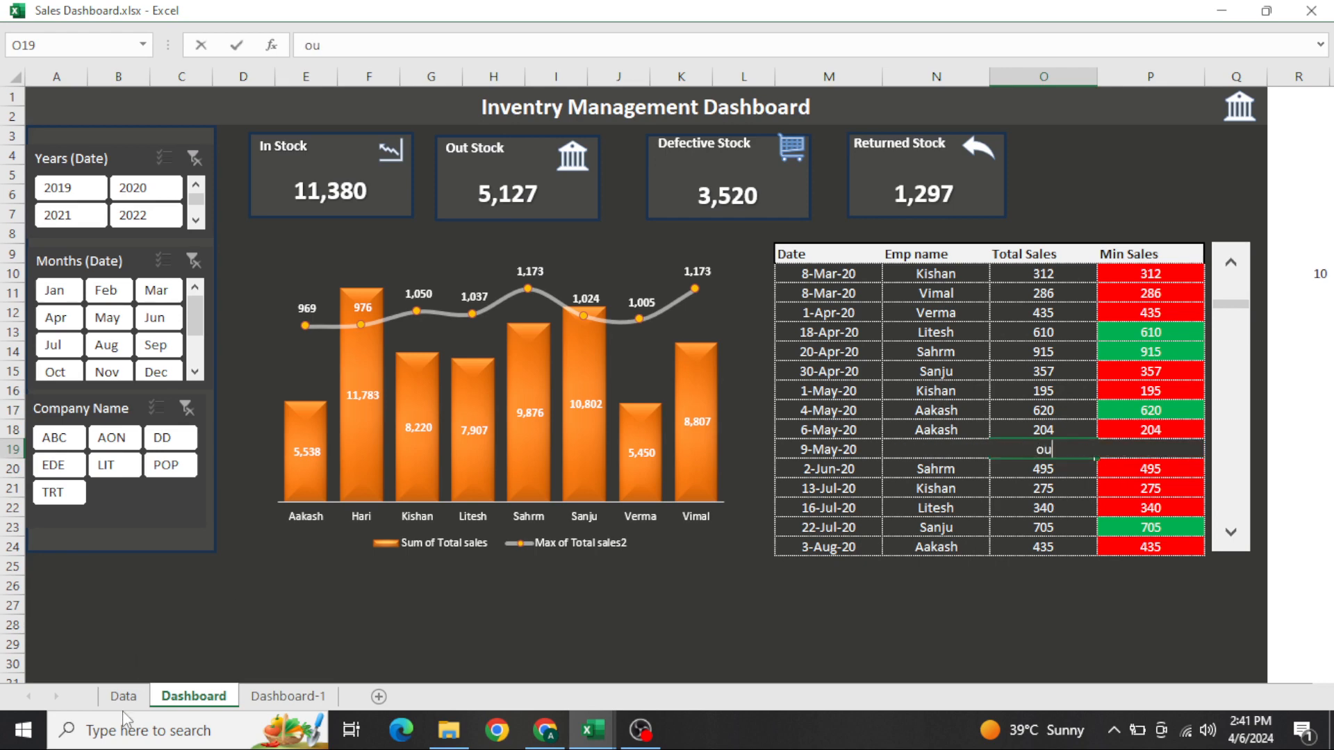
pyautogui.press('Escape')
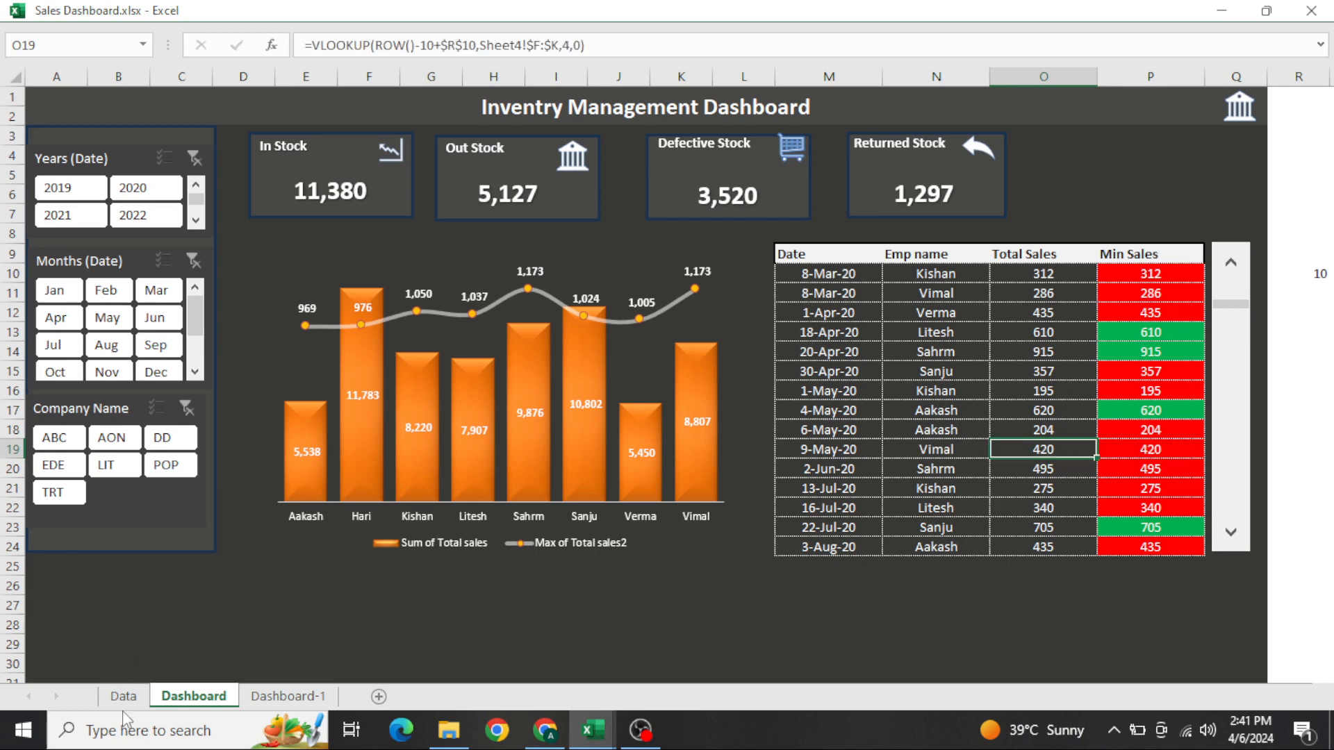
pyautogui.hotkey('ctrl', 'shift', 'F1')
pyautogui.hotkey('alt', 'h')
pyautogui.press('o')
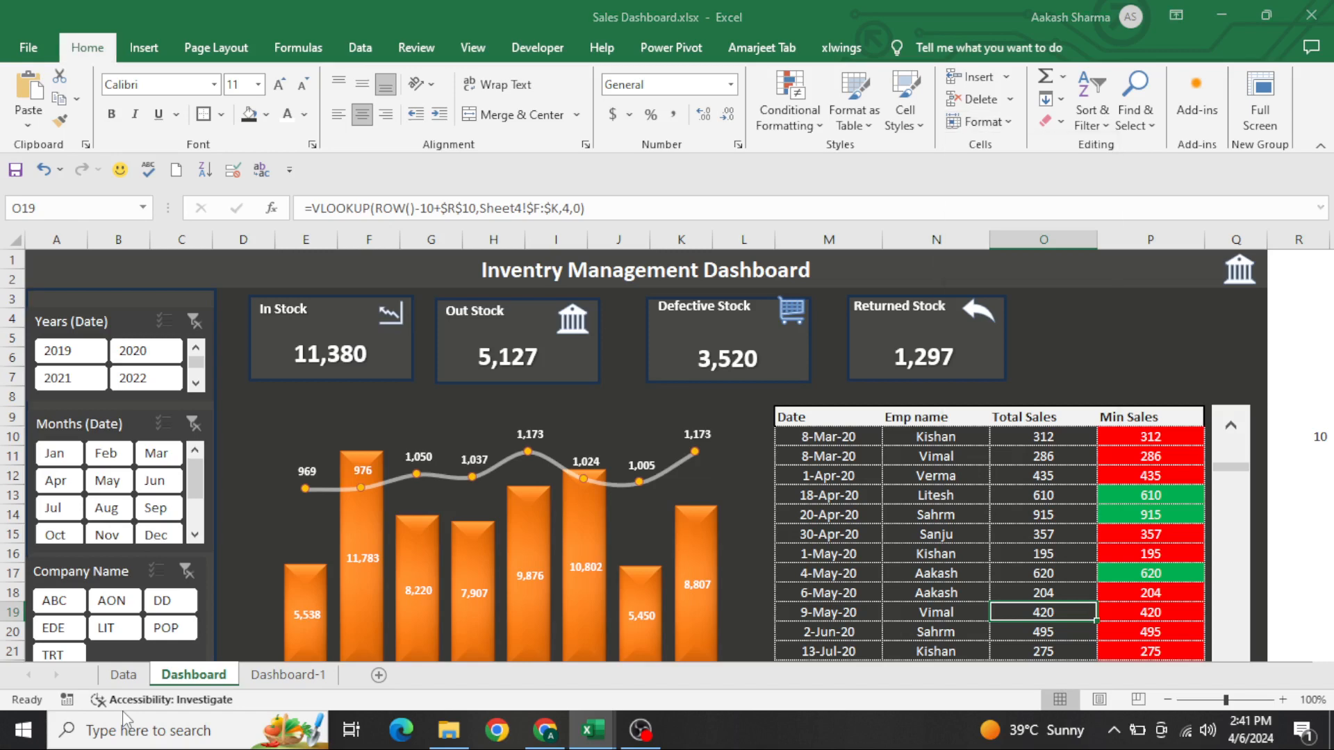
pyautogui.press('u')
pyautogui.press('h')
pyautogui.press('Return')
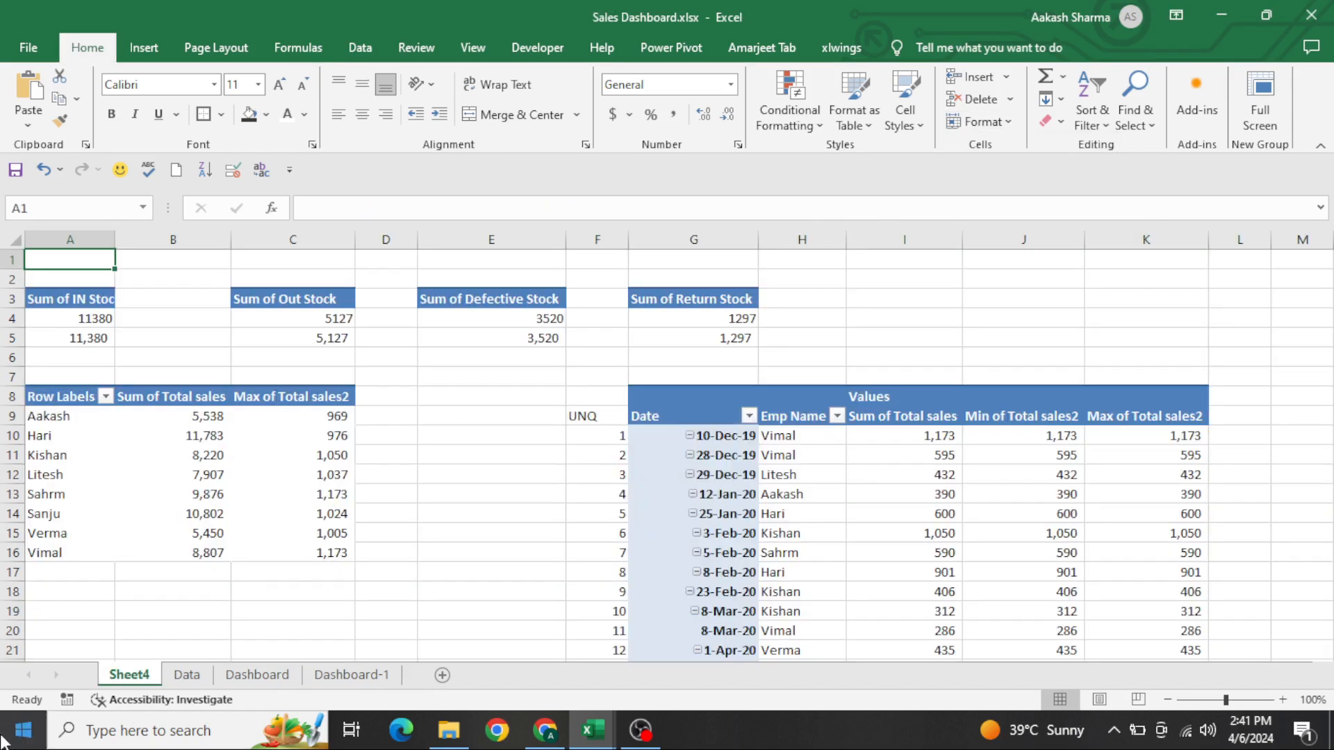
# Check the fields of the date and employee pivot table on Sheet4, hide that sheet again and return to Dashboard-1
pyautogui.click(1041, 459)
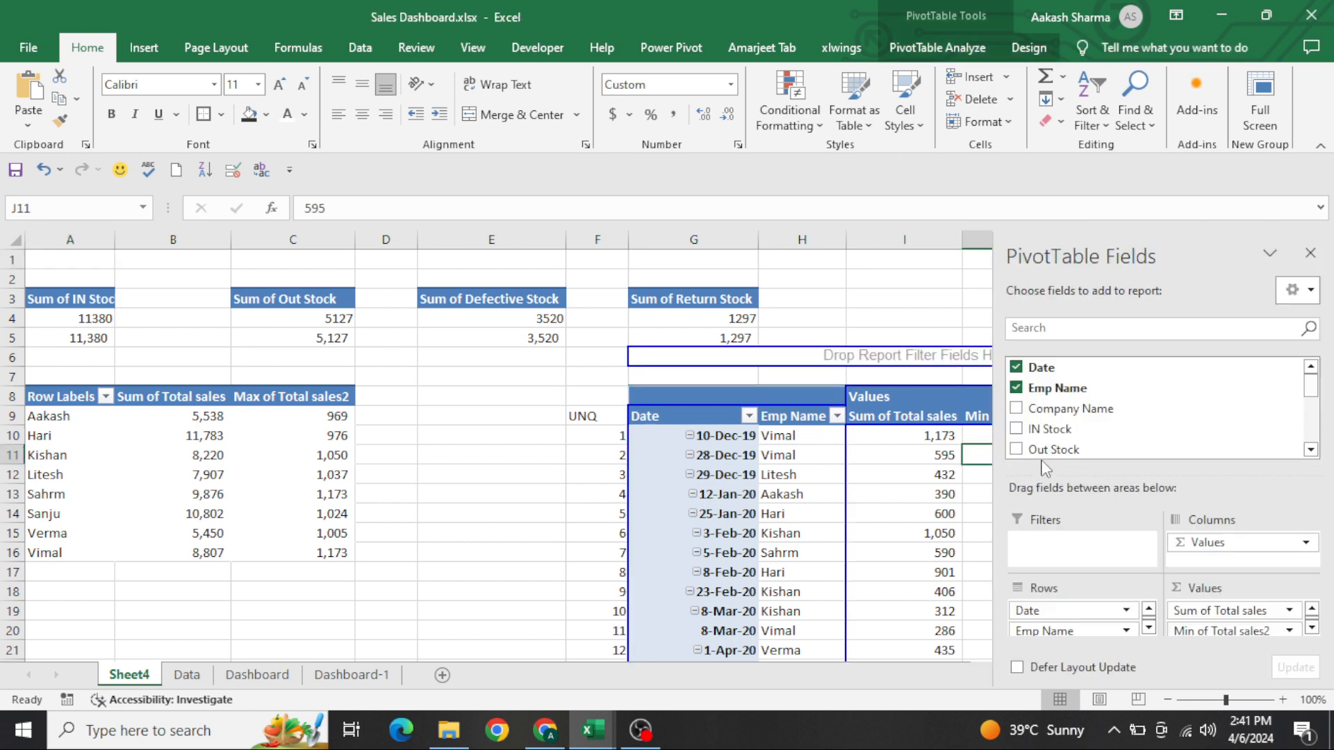
pyautogui.hotkey('alt', 'h')
pyautogui.press('o')
pyautogui.press('u')
pyautogui.press('s')
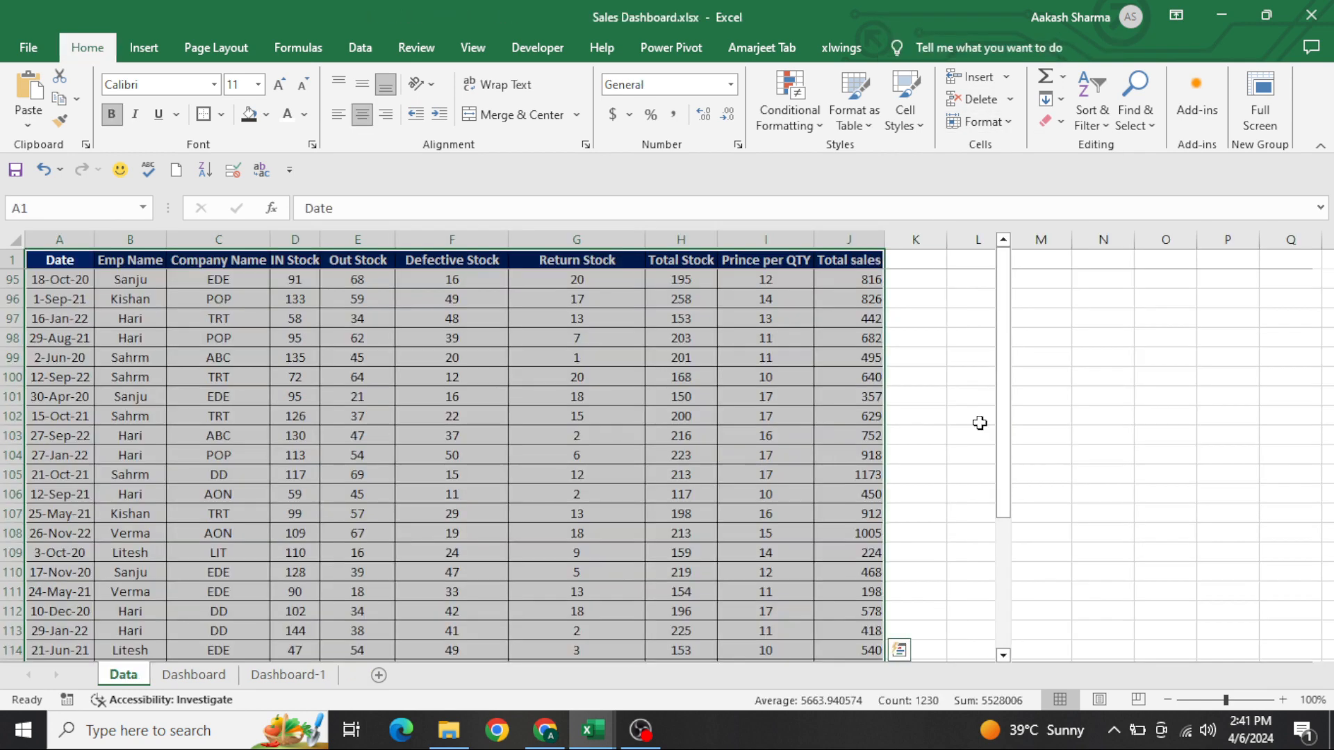
pyautogui.hotkey('ctrl', 'pagedown')
pyautogui.hotkey('ctrl', 'pagedown')
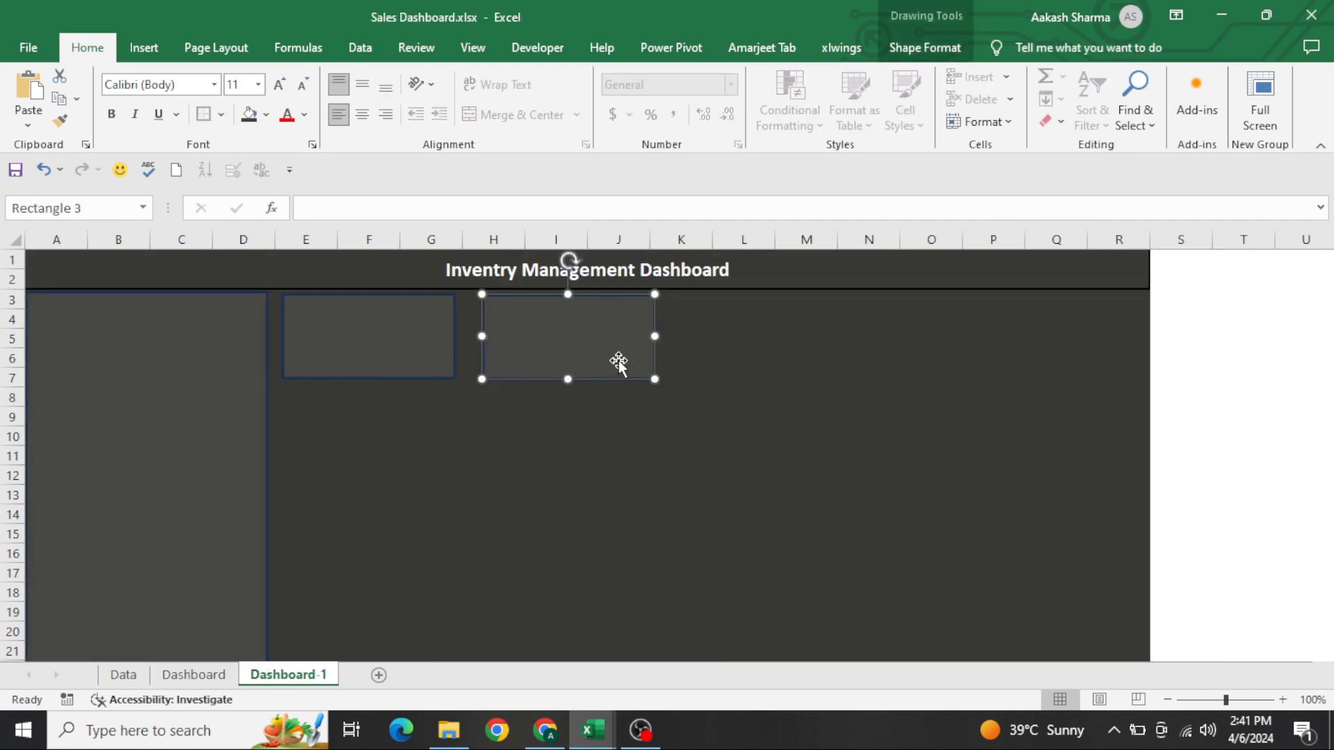
# Complete a row of four identical stock cards over rows 3 to 7 by duplicating the card across to column R, and even out their positions
pyautogui.moveTo(618, 361); pyautogui.dragTo(1062, 318)
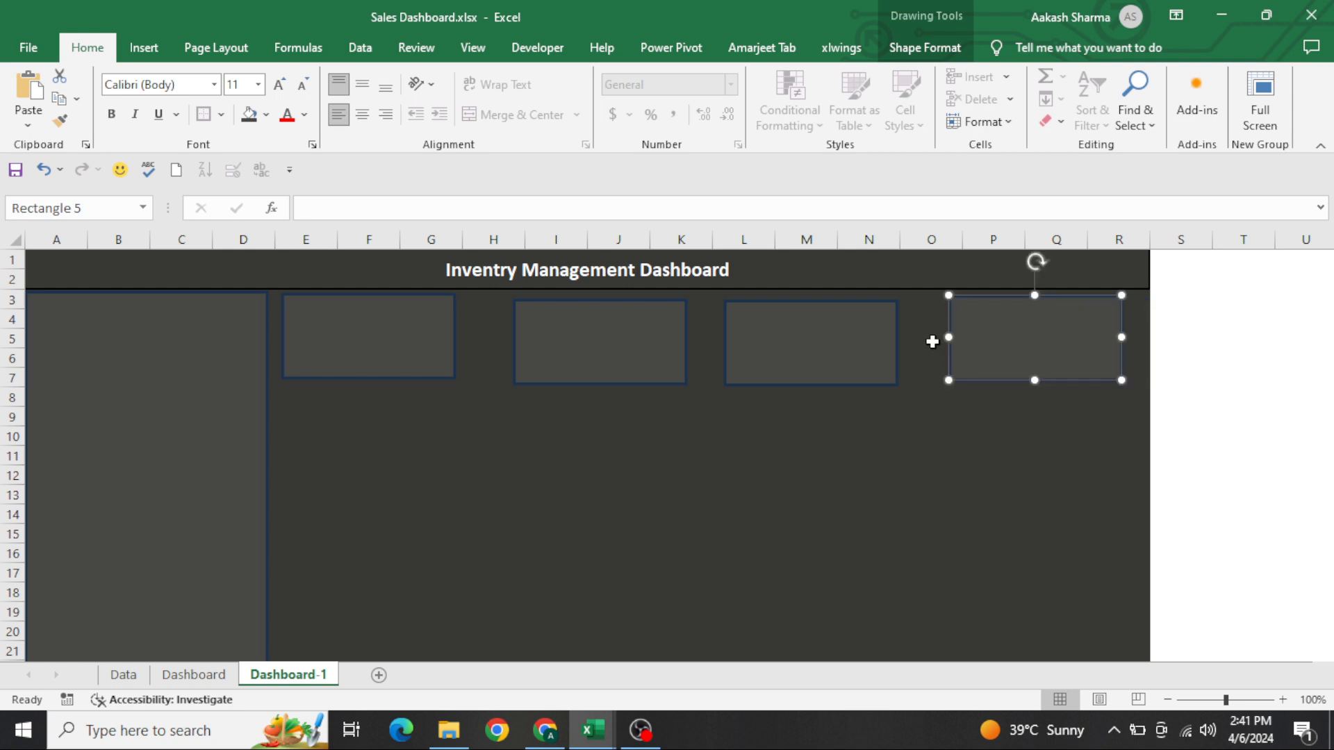
pyautogui.moveTo(837, 360); pyautogui.dragTo(848, 354)
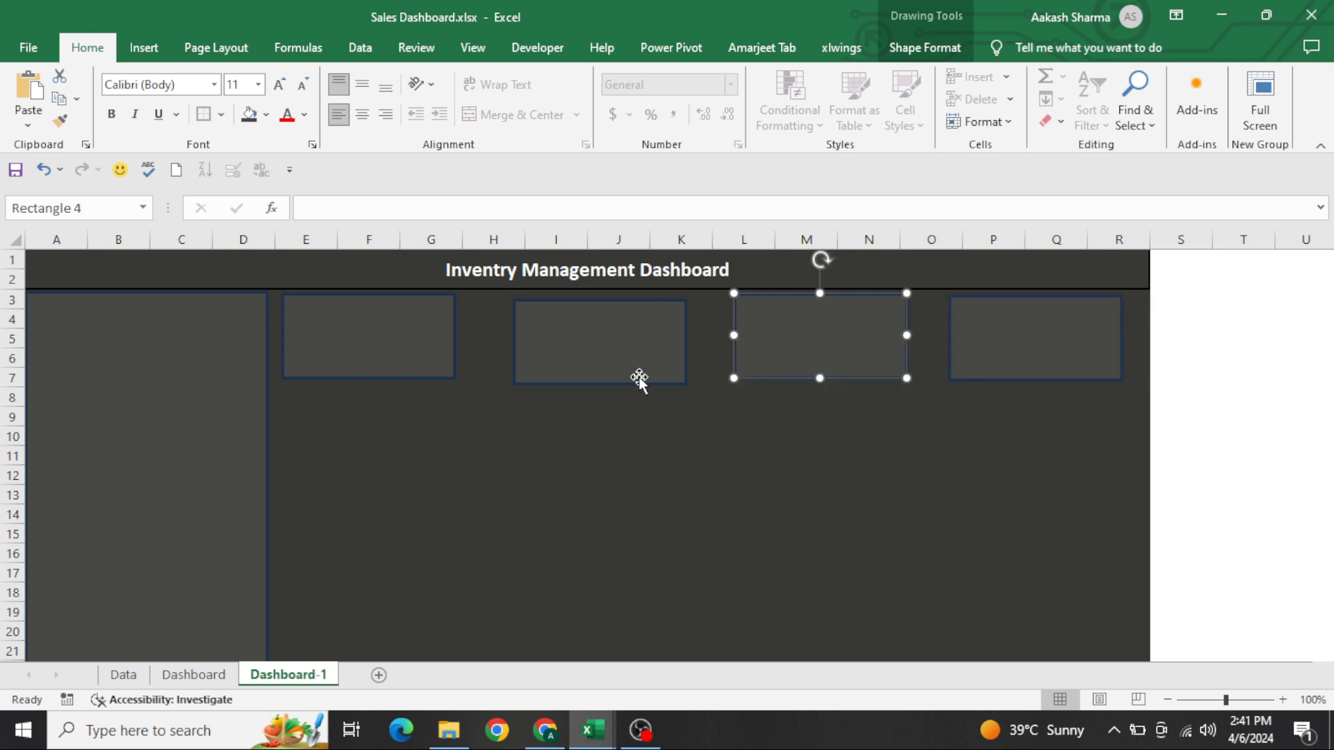
pyautogui.moveTo(639, 379); pyautogui.dragTo(602, 341)
# Distribute the four stock cards evenly, both horizontally and vertically
pyautogui.keyDown('ctrl'); pyautogui.click(411, 337); pyautogui.keyUp('ctrl')
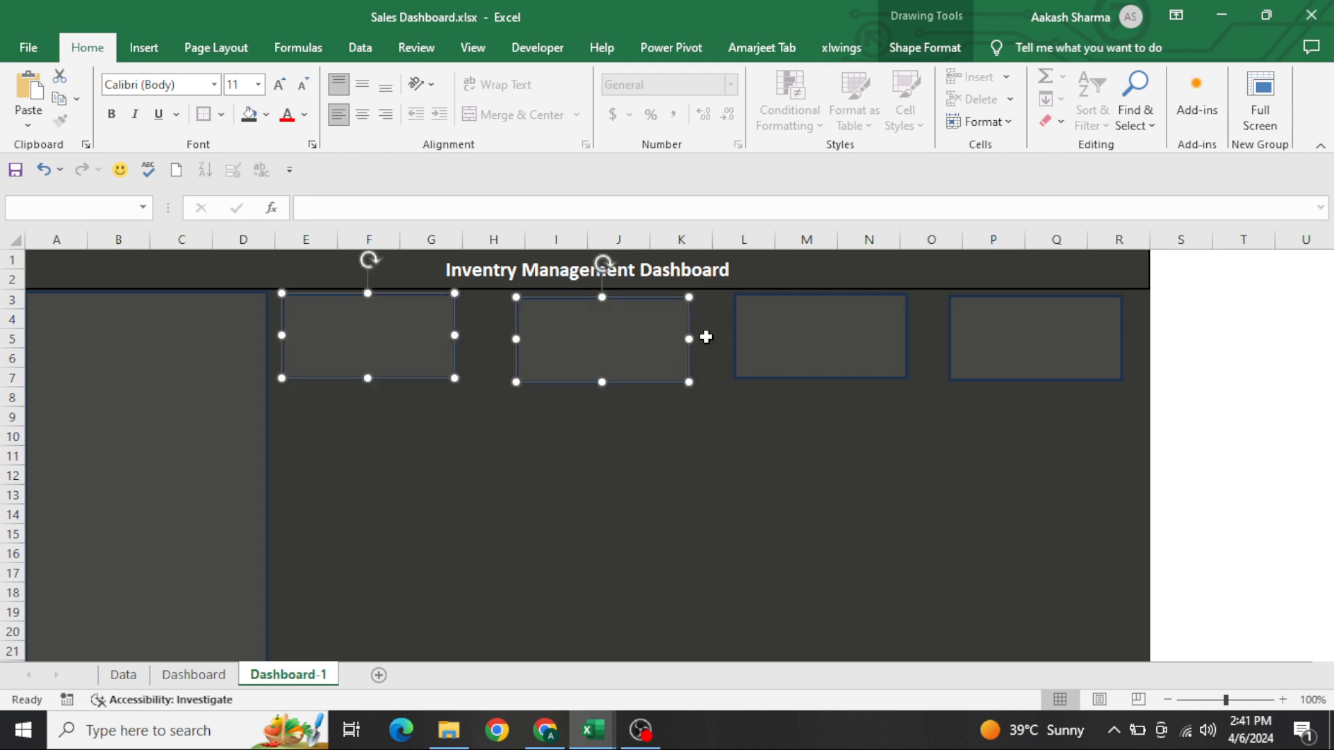
pyautogui.keyDown('ctrl'); pyautogui.click(780, 336); pyautogui.keyUp('ctrl')
pyautogui.keyDown('ctrl'); pyautogui.click(1007, 363); pyautogui.keyUp('ctrl')
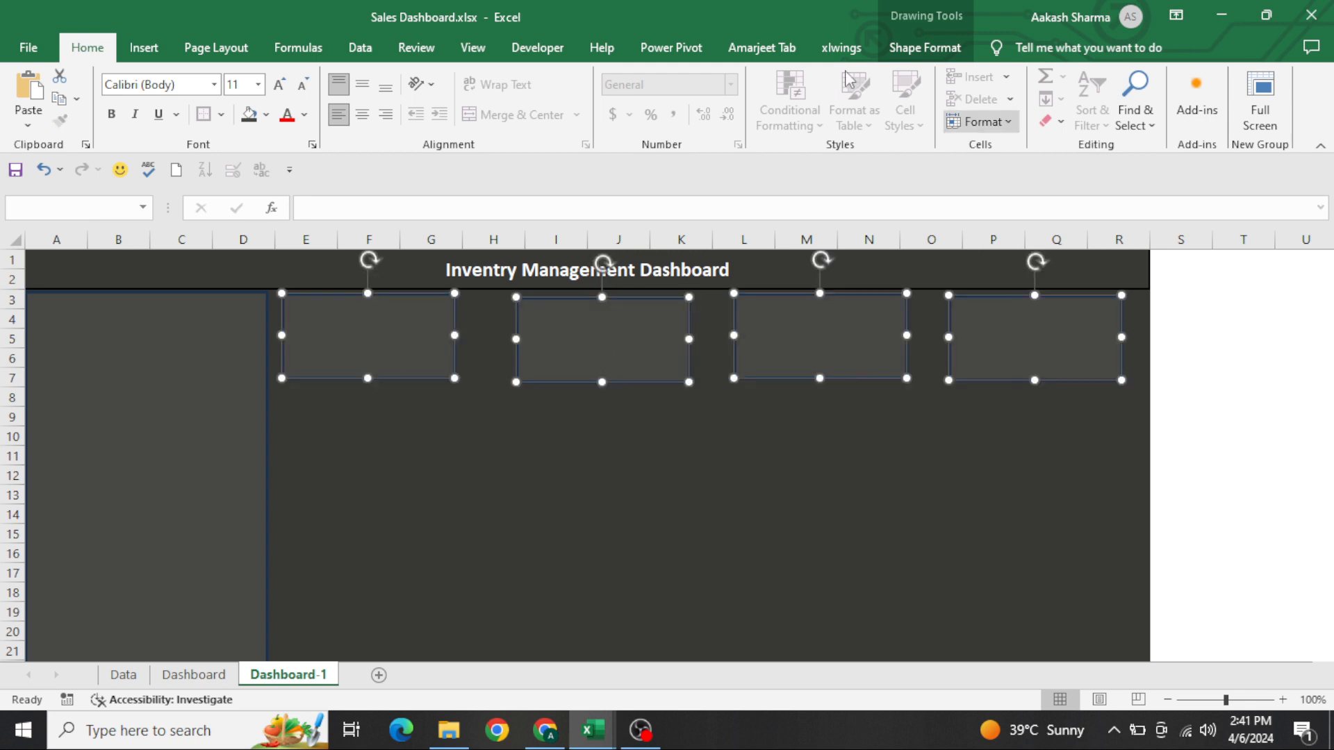
pyautogui.click(925, 47)
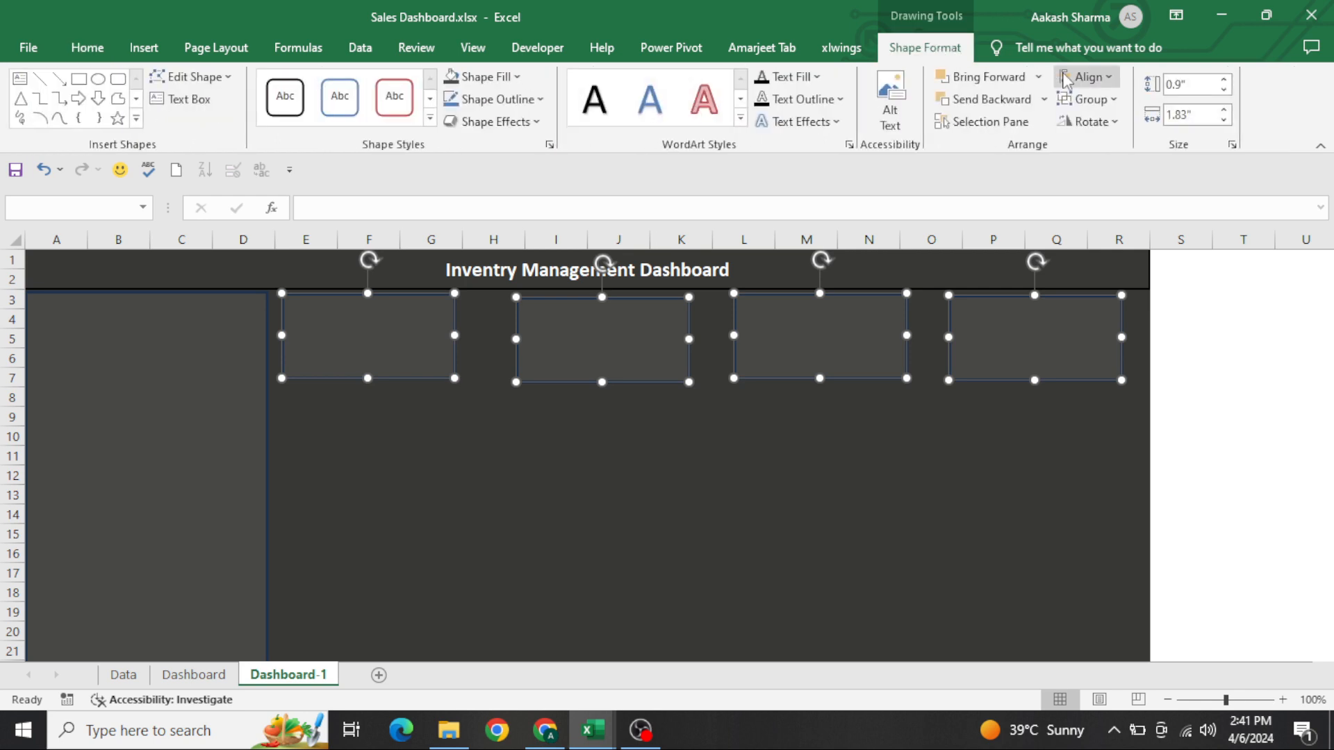
pyautogui.click(1110, 78)
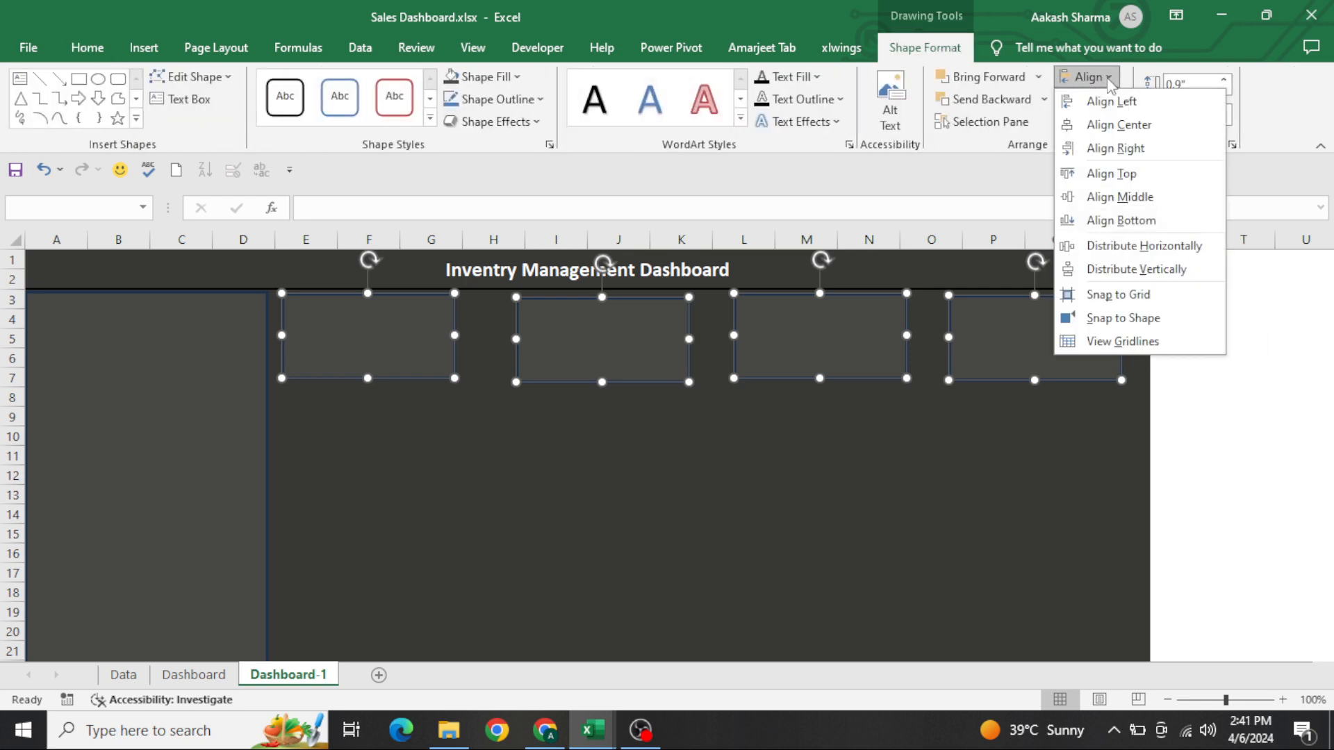
pyautogui.click(1159, 247)
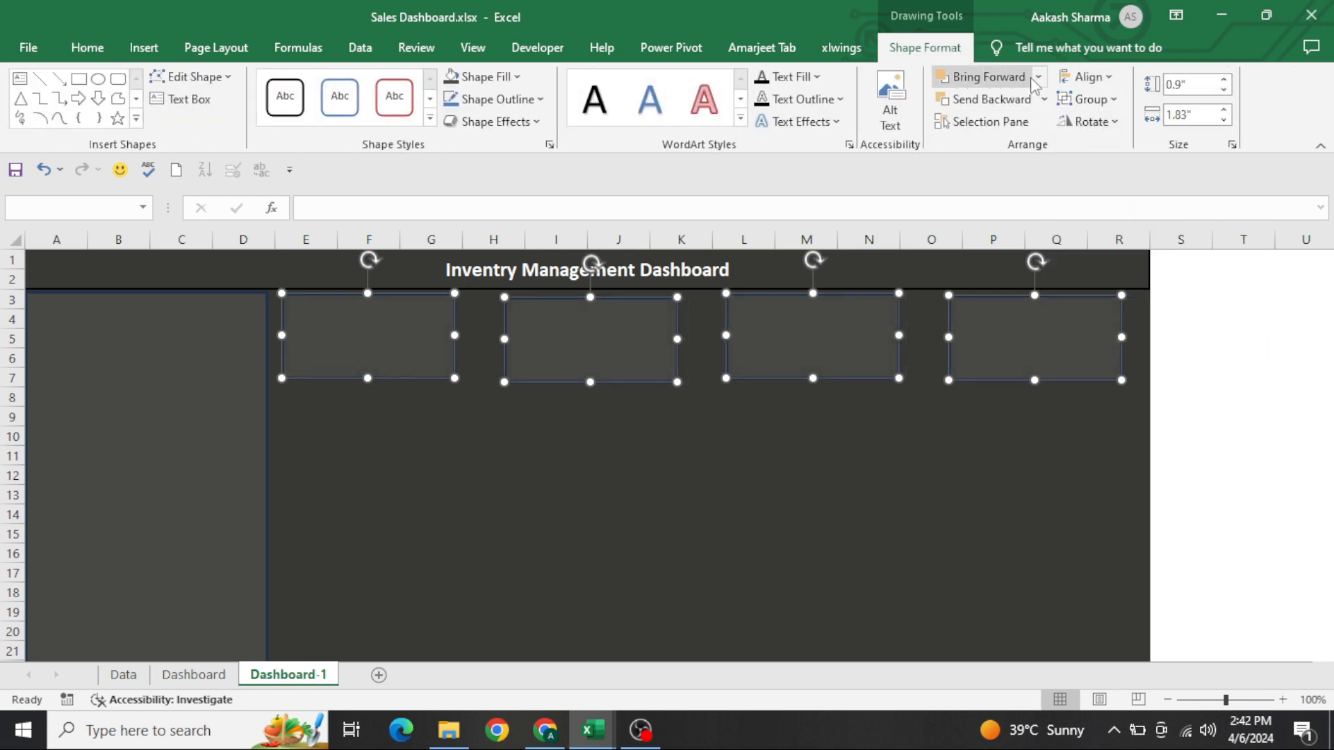
pyautogui.click(1105, 78)
pyautogui.click(1147, 268)
pyautogui.click(1143, 262)
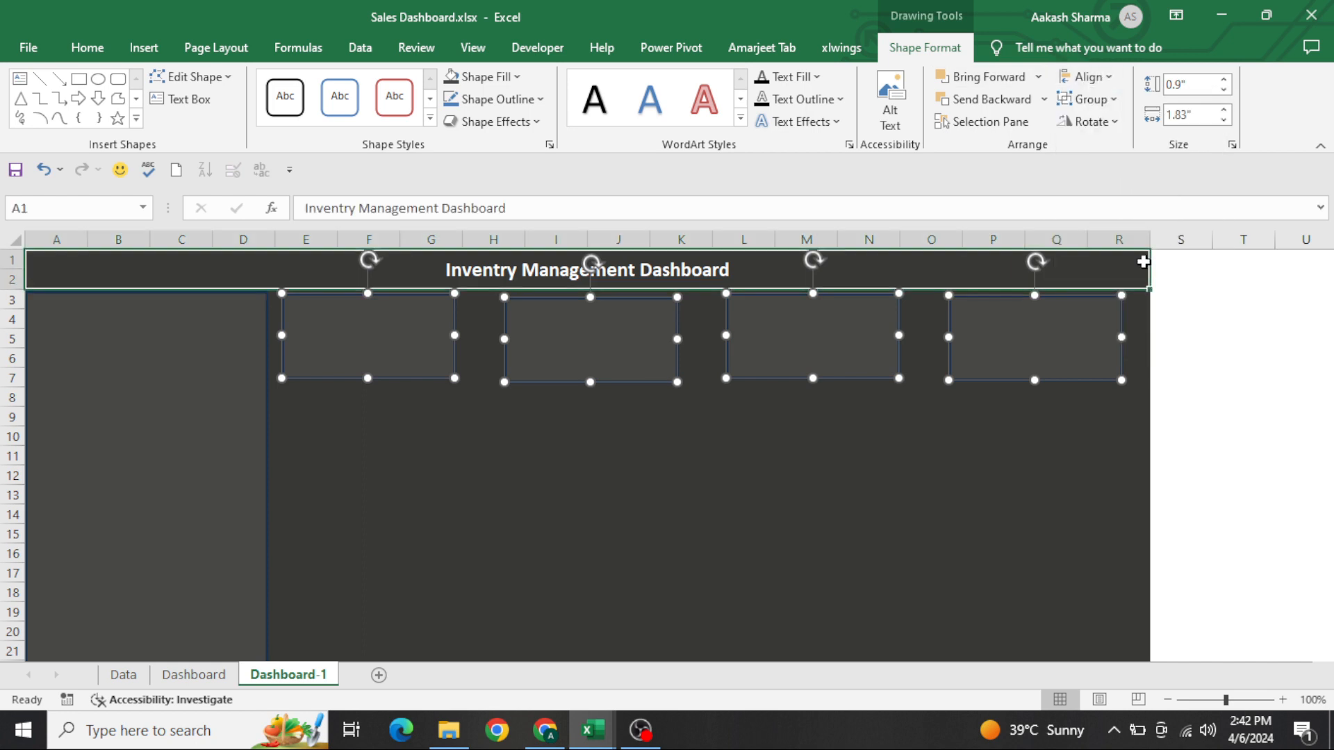
pyautogui.click(921, 434)
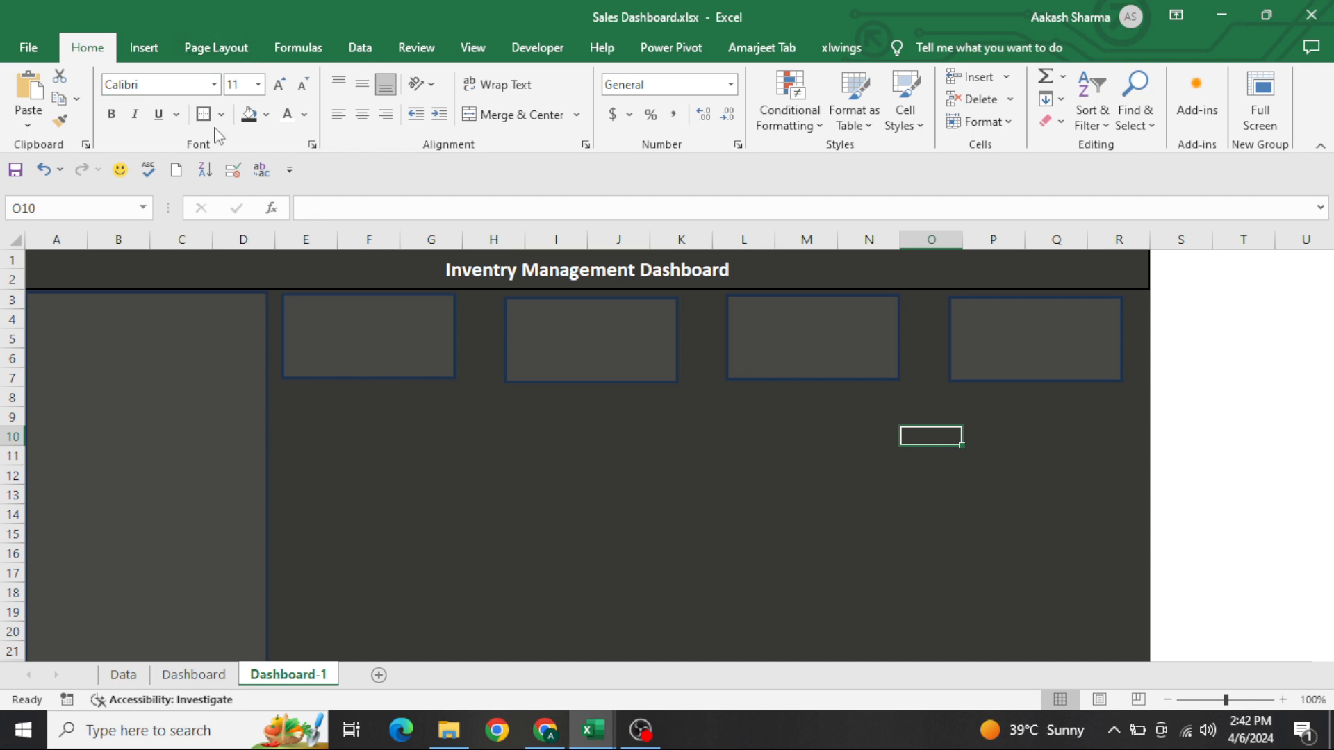
# Examine the In Stock card's icon on the Dashboard sheet and browse Excel's icon library from Dashboard-1 without inserting anything
pyautogui.click(229, 676)
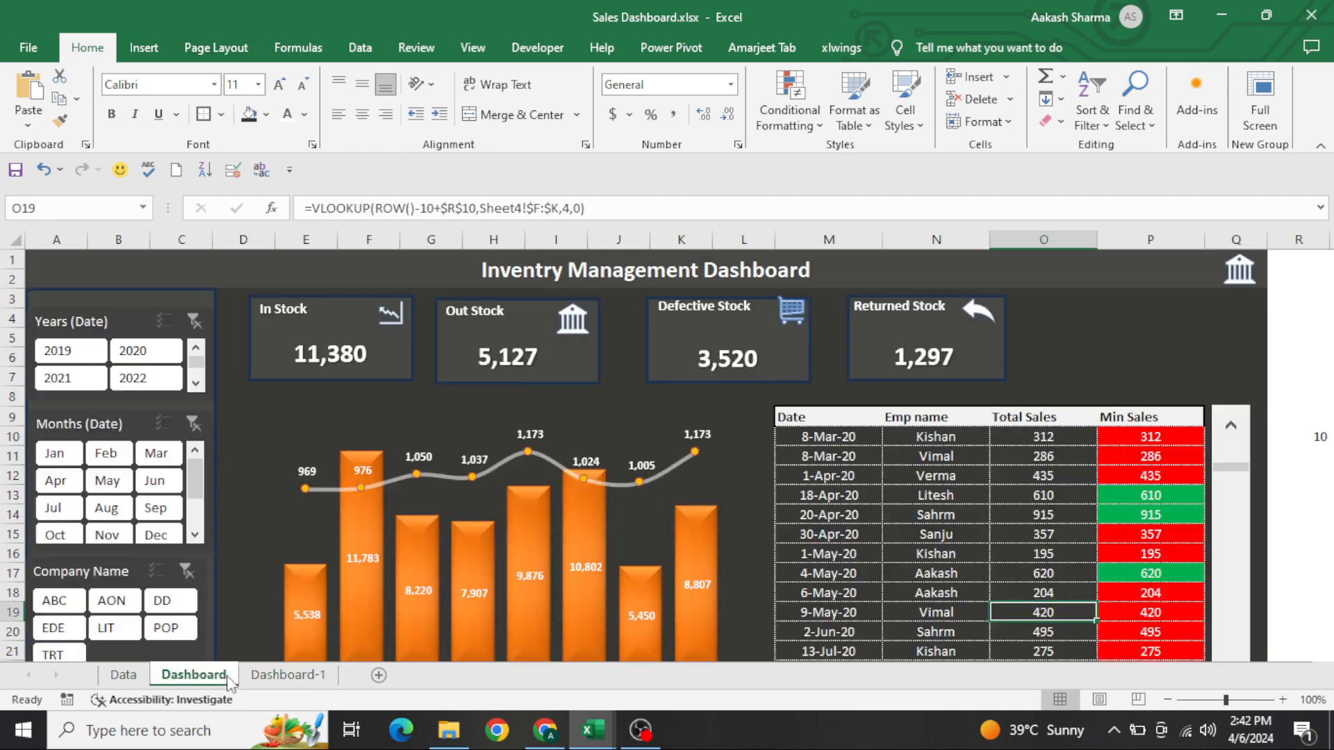
pyautogui.click(389, 317)
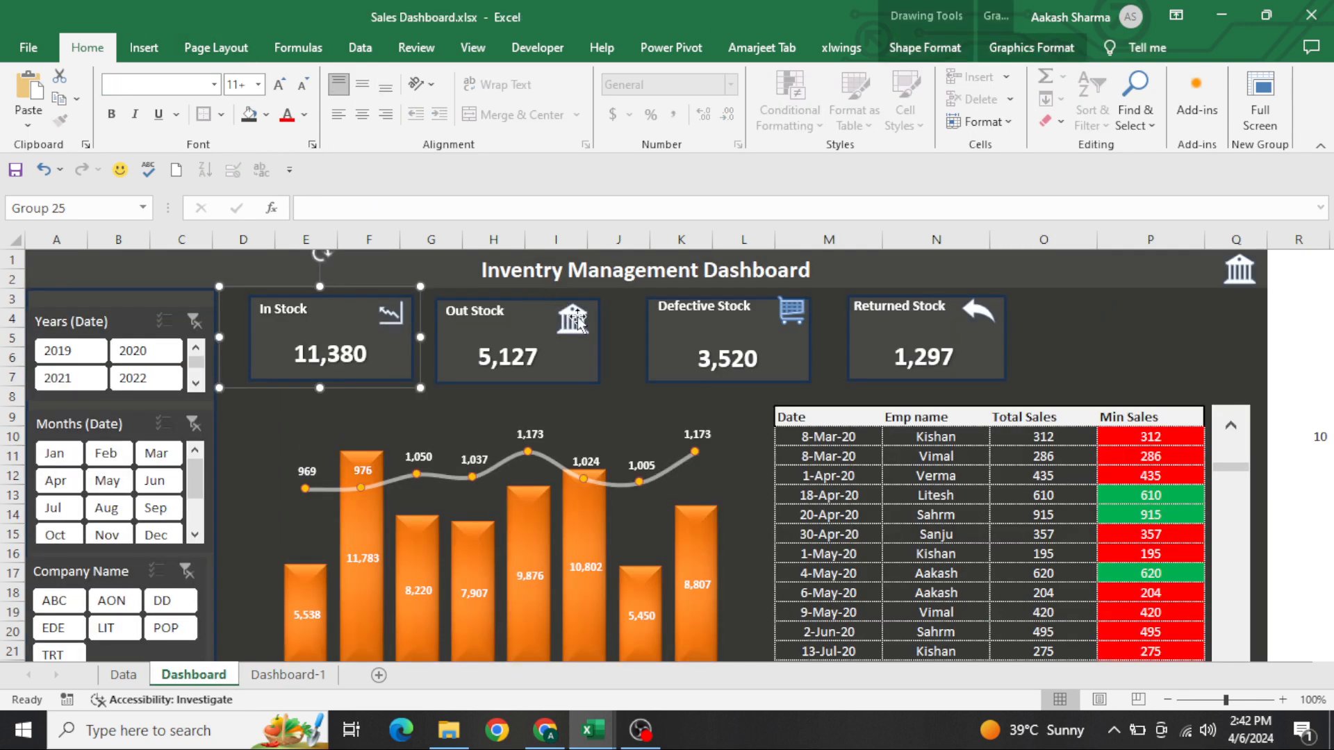
pyautogui.click(288, 675)
pyautogui.click(165, 60)
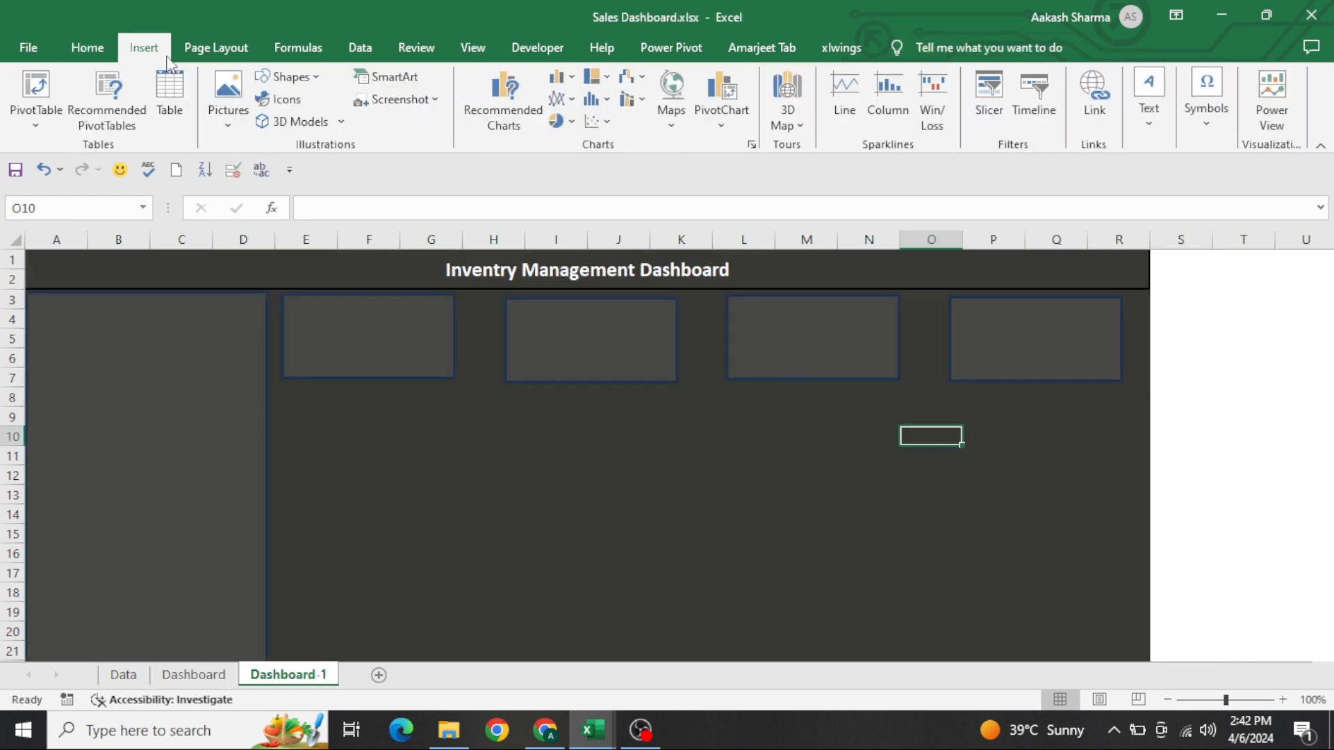
pyautogui.click(278, 103)
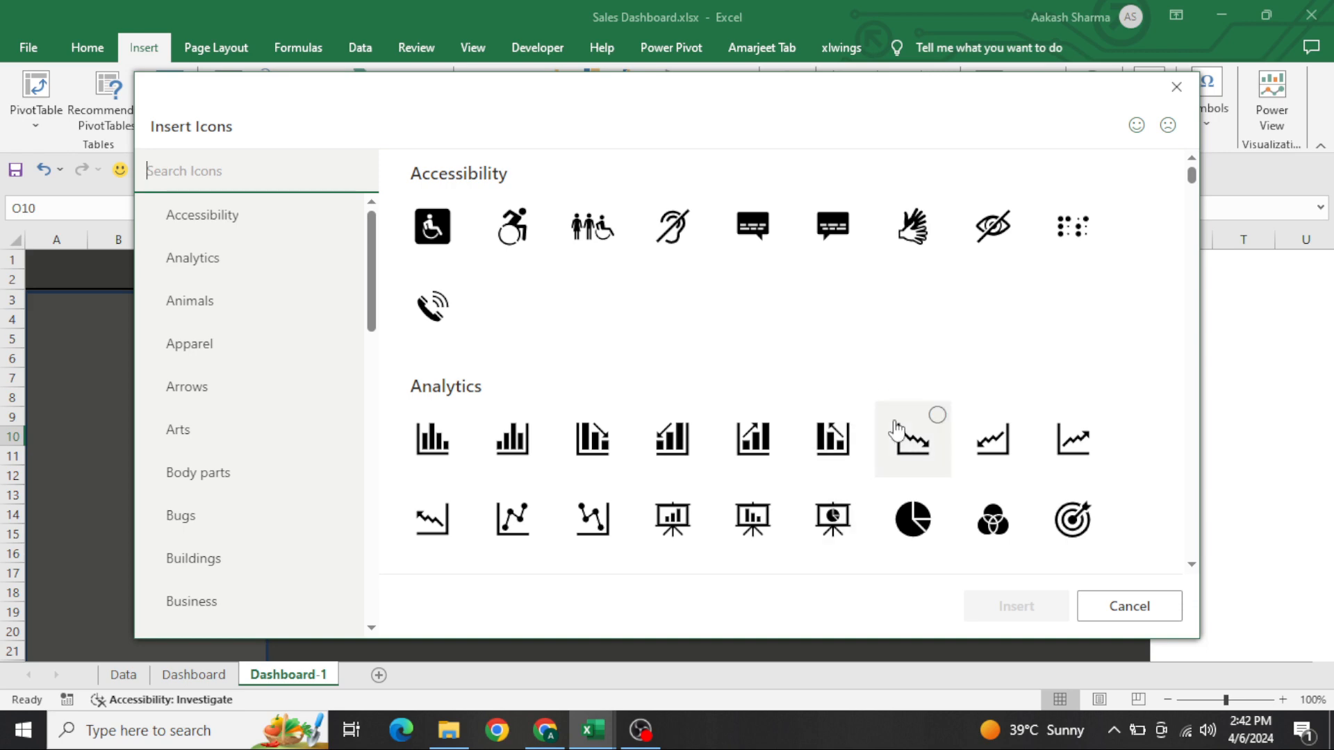
pyautogui.scroll(-15, 897, 431)
pyautogui.scroll(-12, 896, 431)
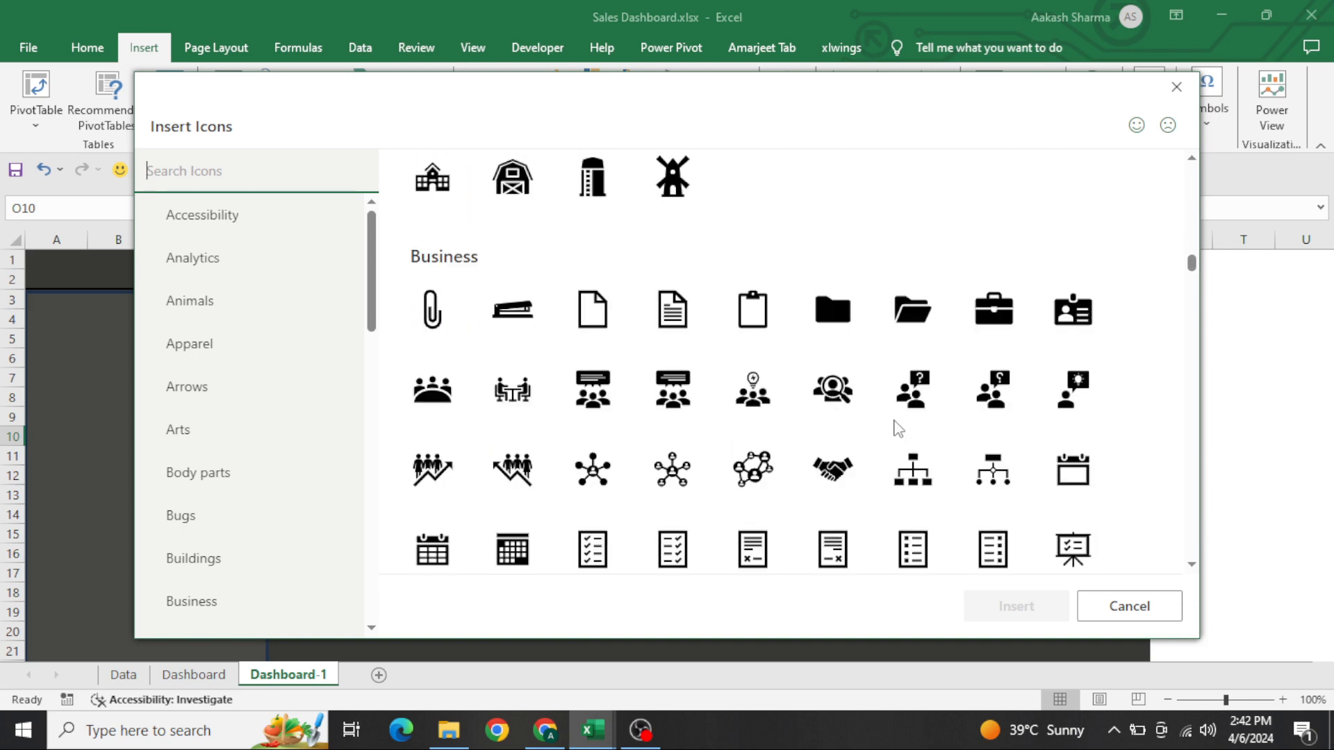
pyautogui.click(1174, 88)
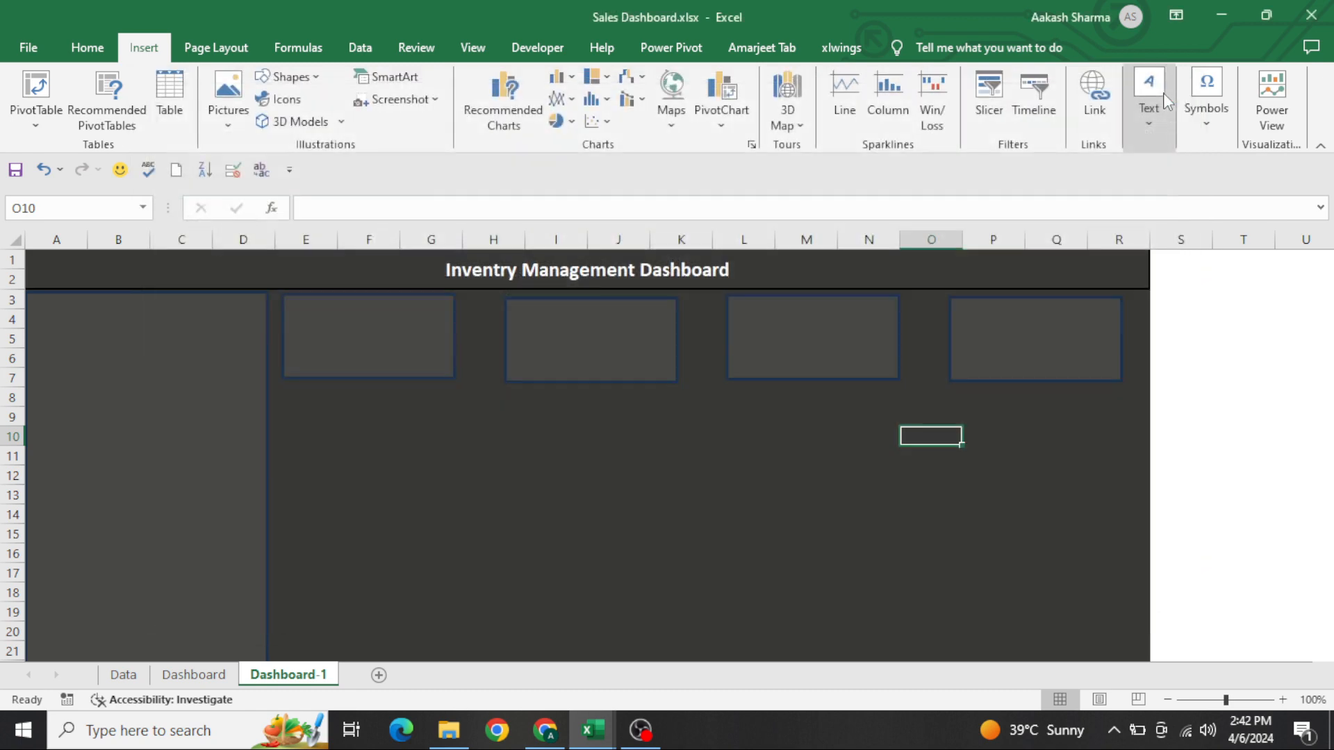
# Copy the In Stock chart icon from the Dashboard sheet into the upper-right corner of Dashboard-1's first card
pyautogui.click(212, 677)
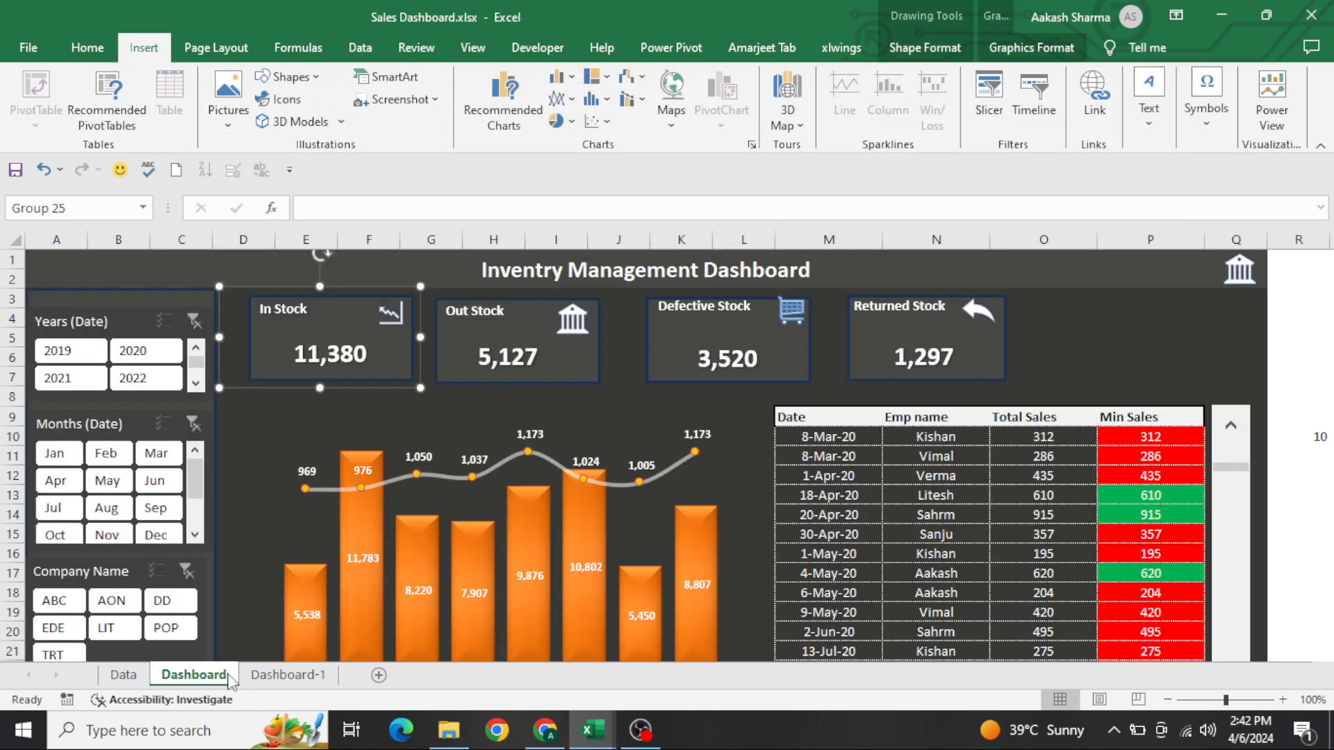
pyautogui.click(393, 316)
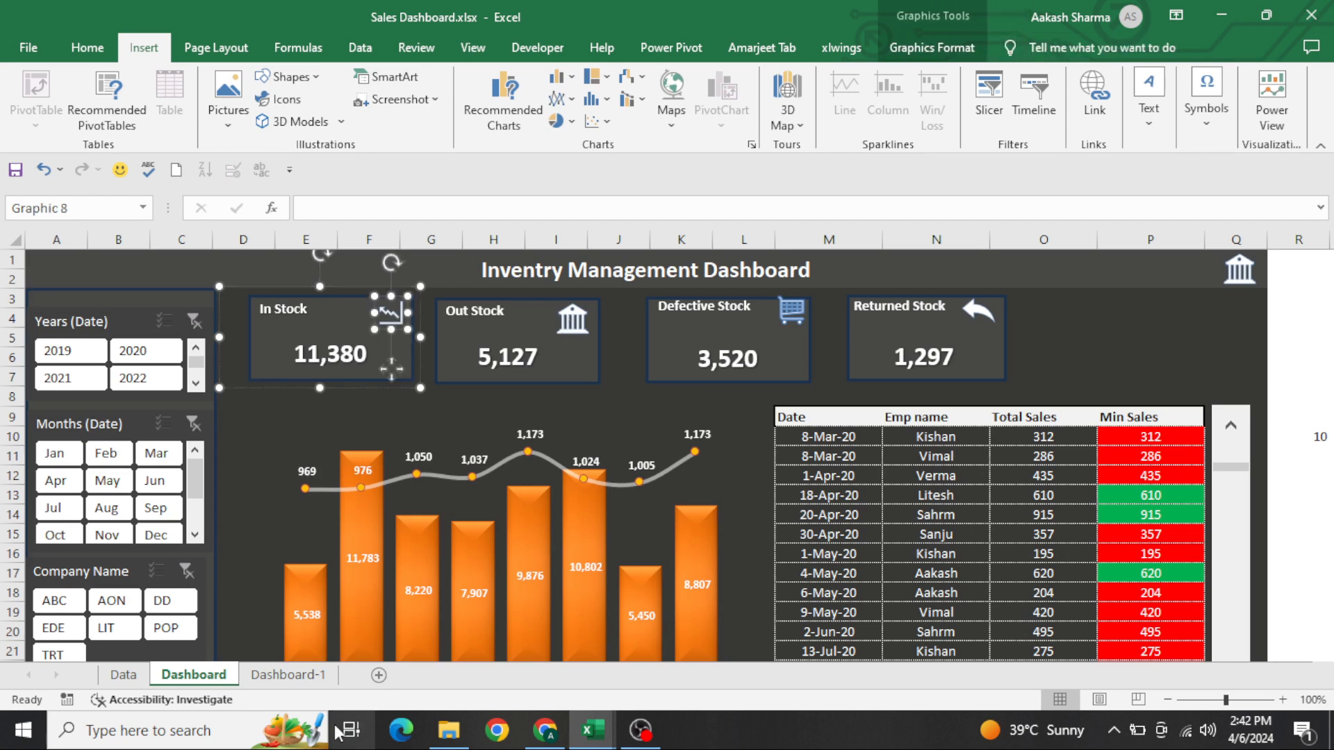
pyautogui.click(300, 684)
pyautogui.click(529, 496)
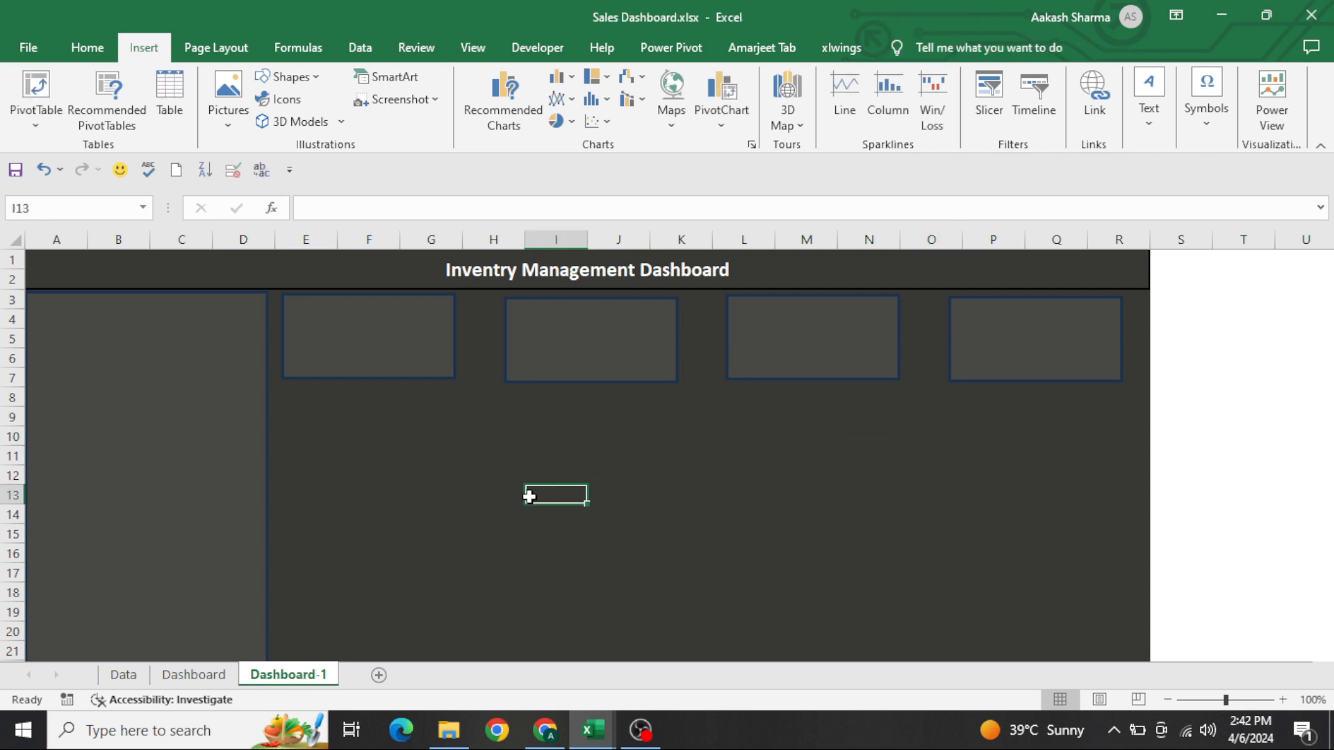
pyautogui.hotkey('ctrl', 'v')
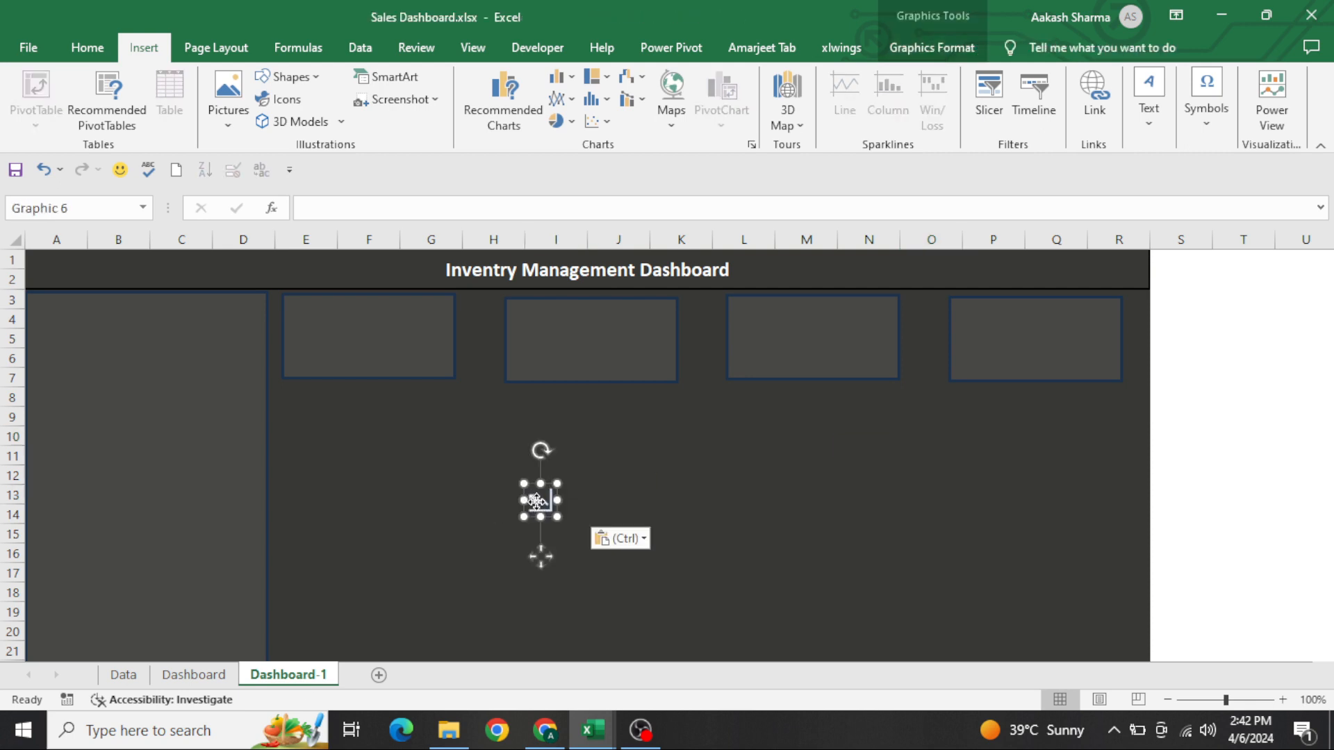
pyautogui.moveTo(531, 500); pyautogui.dragTo(426, 313)
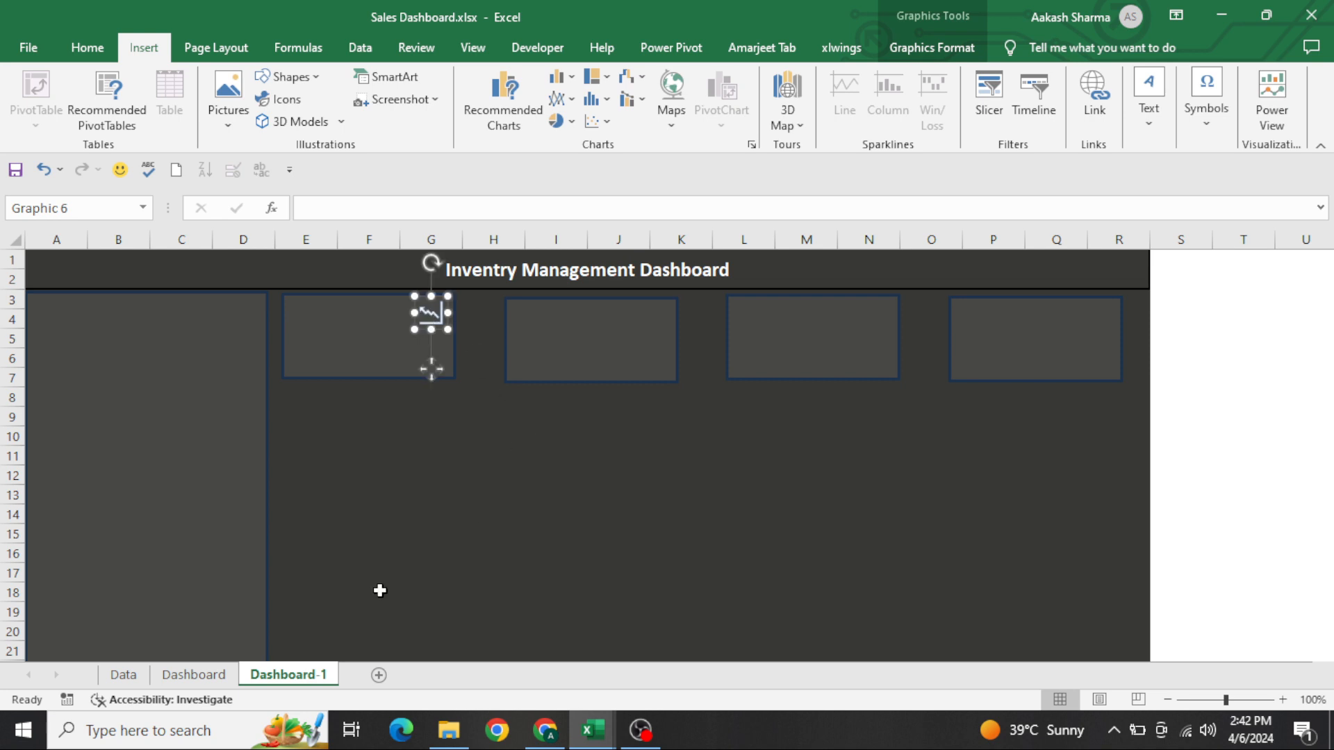
# Copy the Out Stock bank icon from the Dashboard sheet into the upper-right corner of Dashboard-1's second card
pyautogui.click(209, 673)
pyautogui.click(570, 320)
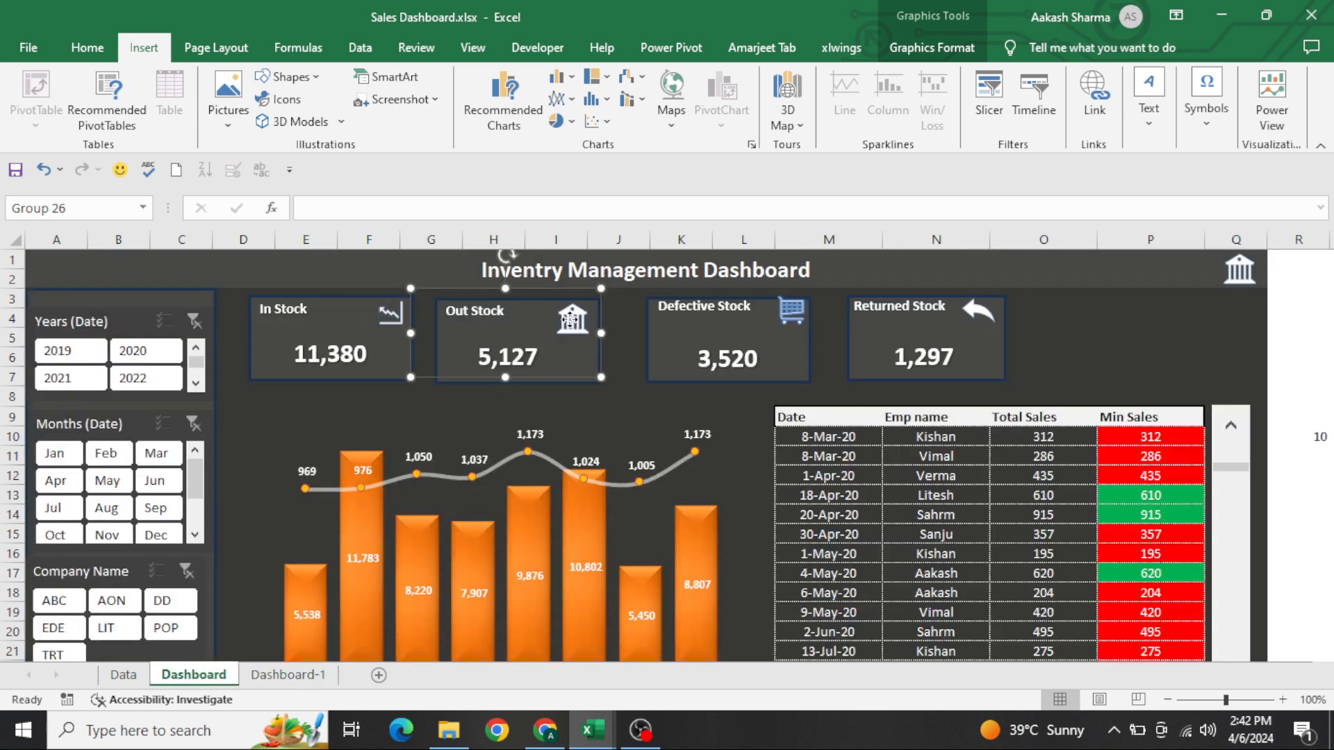
pyautogui.click(571, 321)
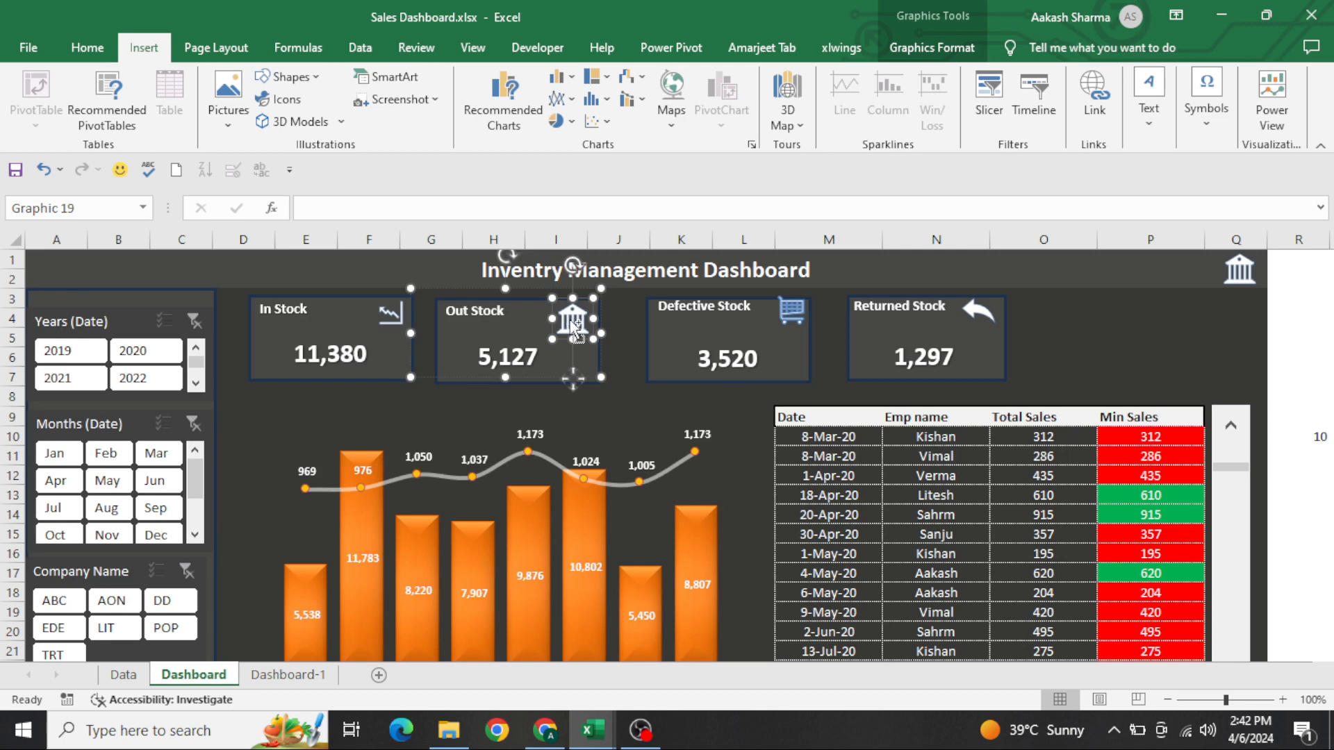
pyautogui.hotkey('ctrl', 'c')
pyautogui.hotkey('ctrl', 'pagedown')
pyautogui.hotkey('ctrl', 'v')
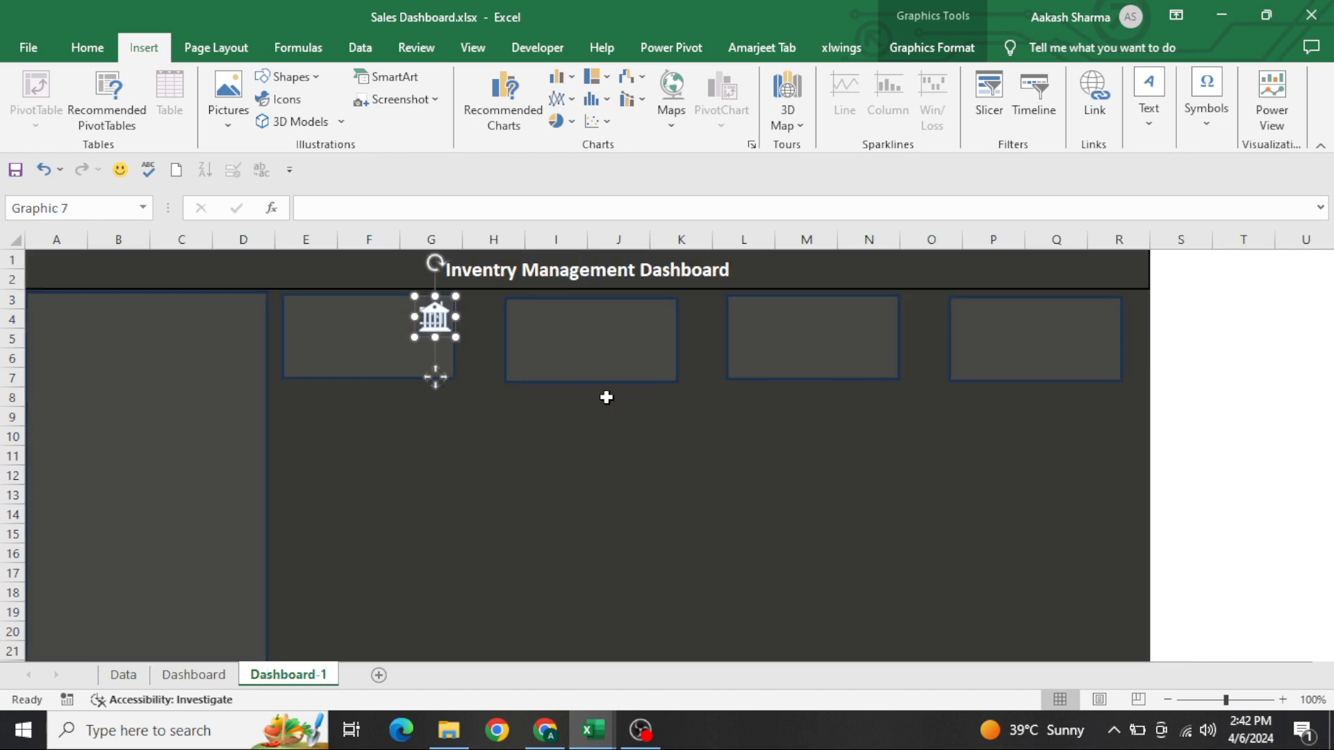
pyautogui.moveTo(445, 321); pyautogui.dragTo(655, 321)
# Copy the Defective Stock cart icon from the Dashboard sheet into the upper-right corner of Dashboard-1's third card
pyautogui.hotkey('ctrl', 'pageup')
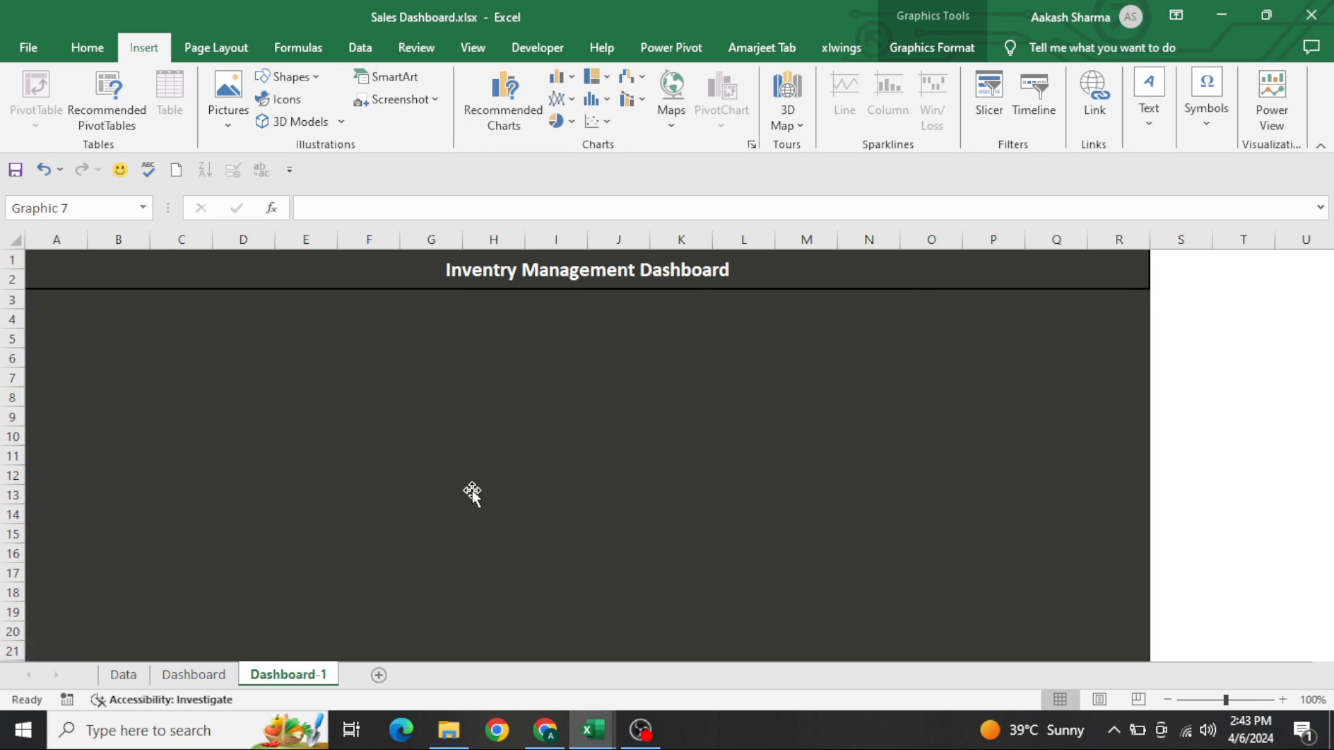
pyautogui.click(795, 311)
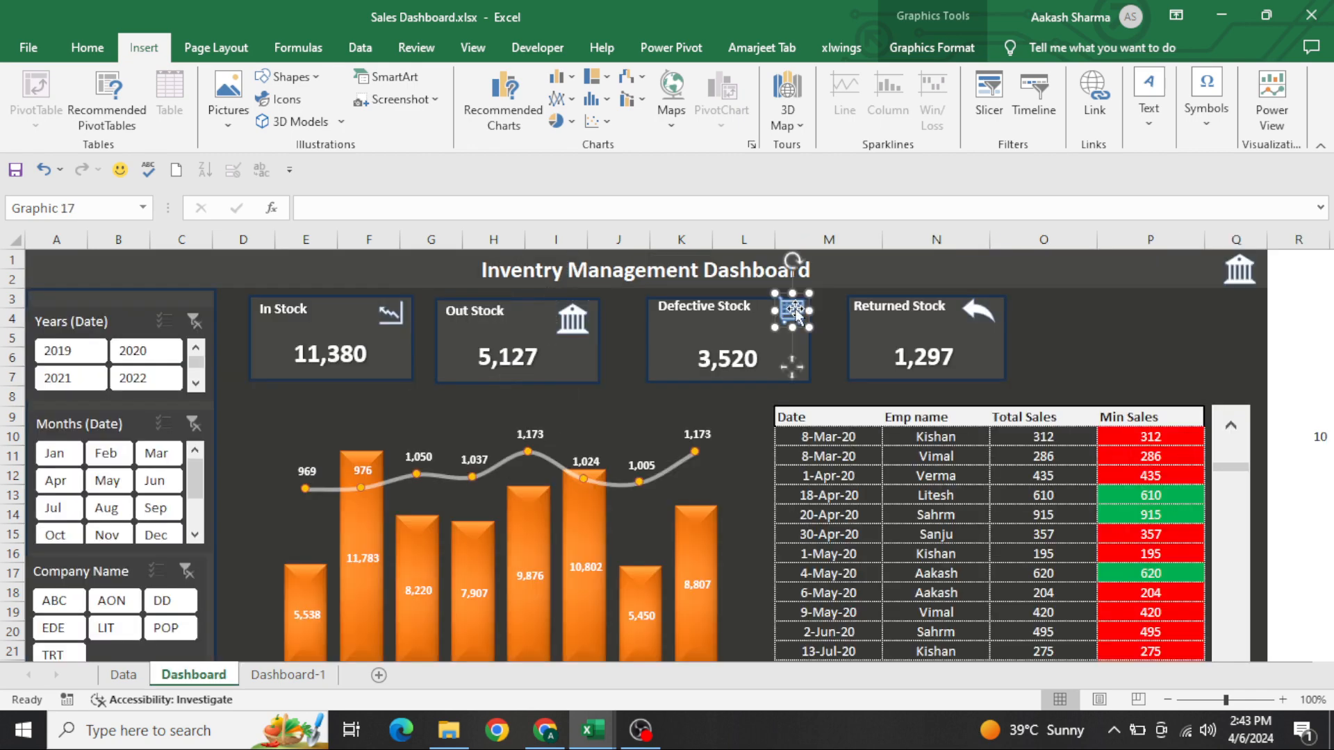
pyautogui.hotkey('ctrl', 'c')
pyautogui.hotkey('ctrl', 'pagedown')
pyautogui.hotkey('ctrl', 'v')
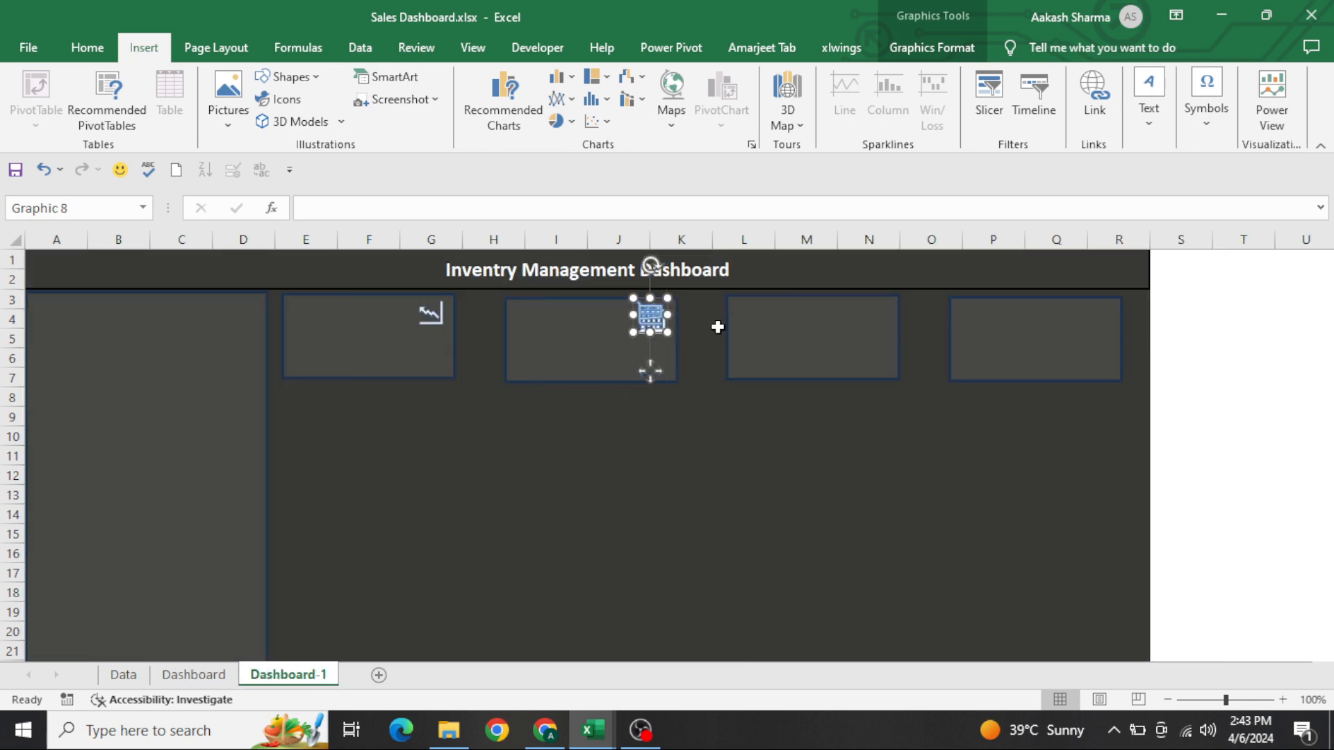
pyautogui.moveTo(650, 316); pyautogui.dragTo(875, 315)
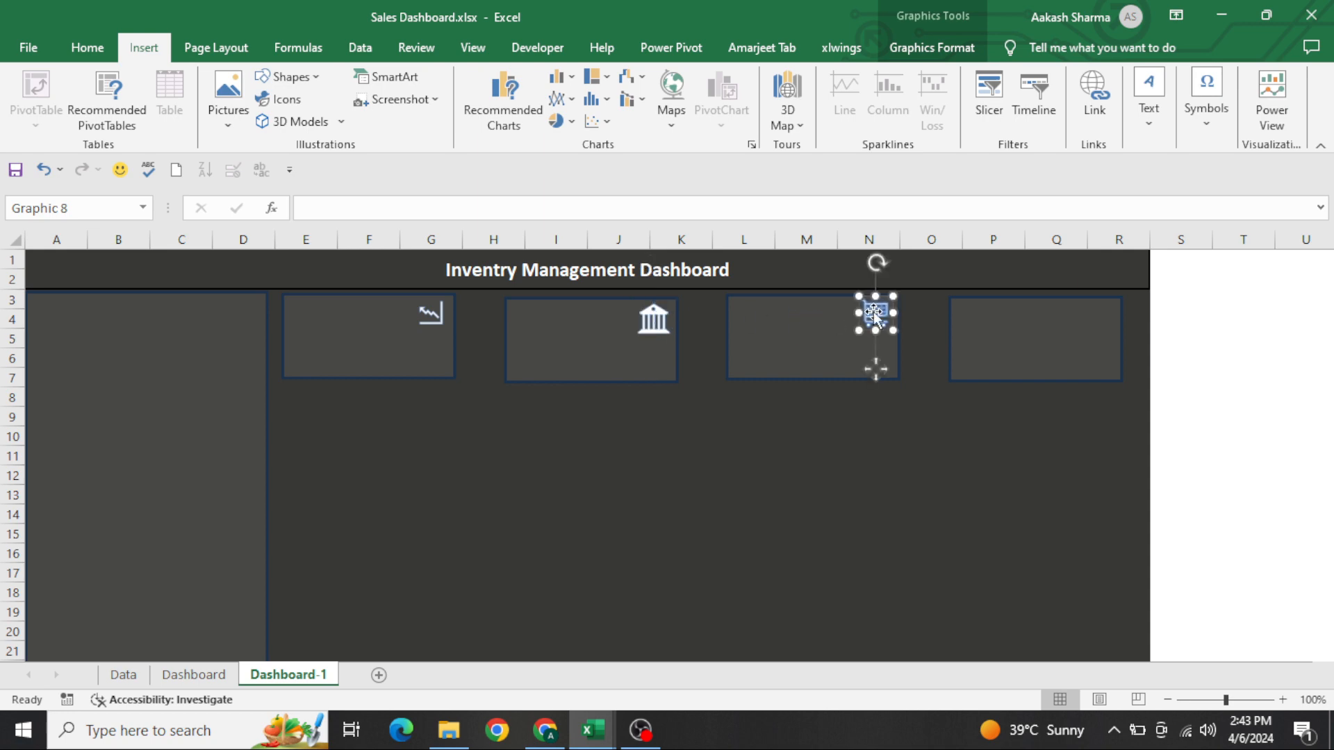
# Copy the Returned Stock arrow icon from the Dashboard sheet onto Dashboard-1's third card and move the cart icon to the fourth card
pyautogui.hotkey('ctrl', 'pageup')
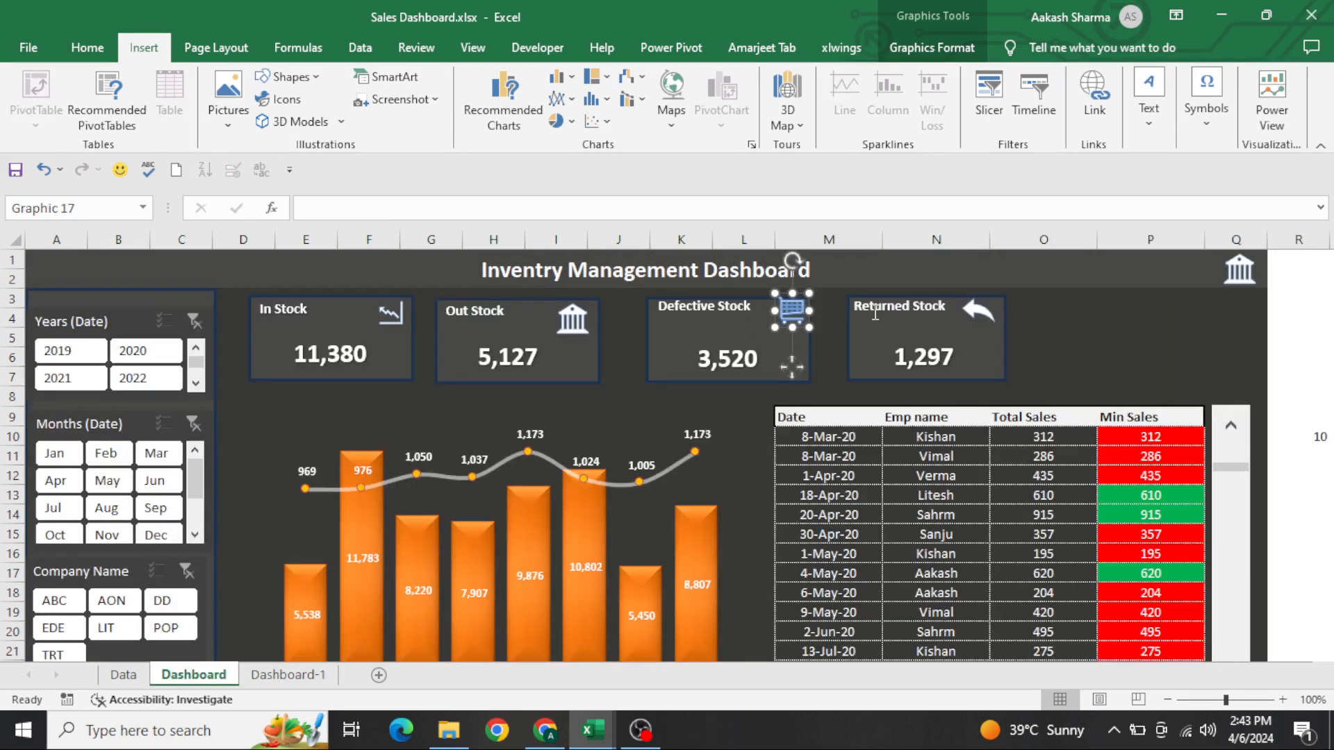
pyautogui.click(989, 315)
pyautogui.hotkey('ctrl', 'c')
pyautogui.hotkey('ctrl', 'pagedown')
pyautogui.hotkey('ctrl', 'v')
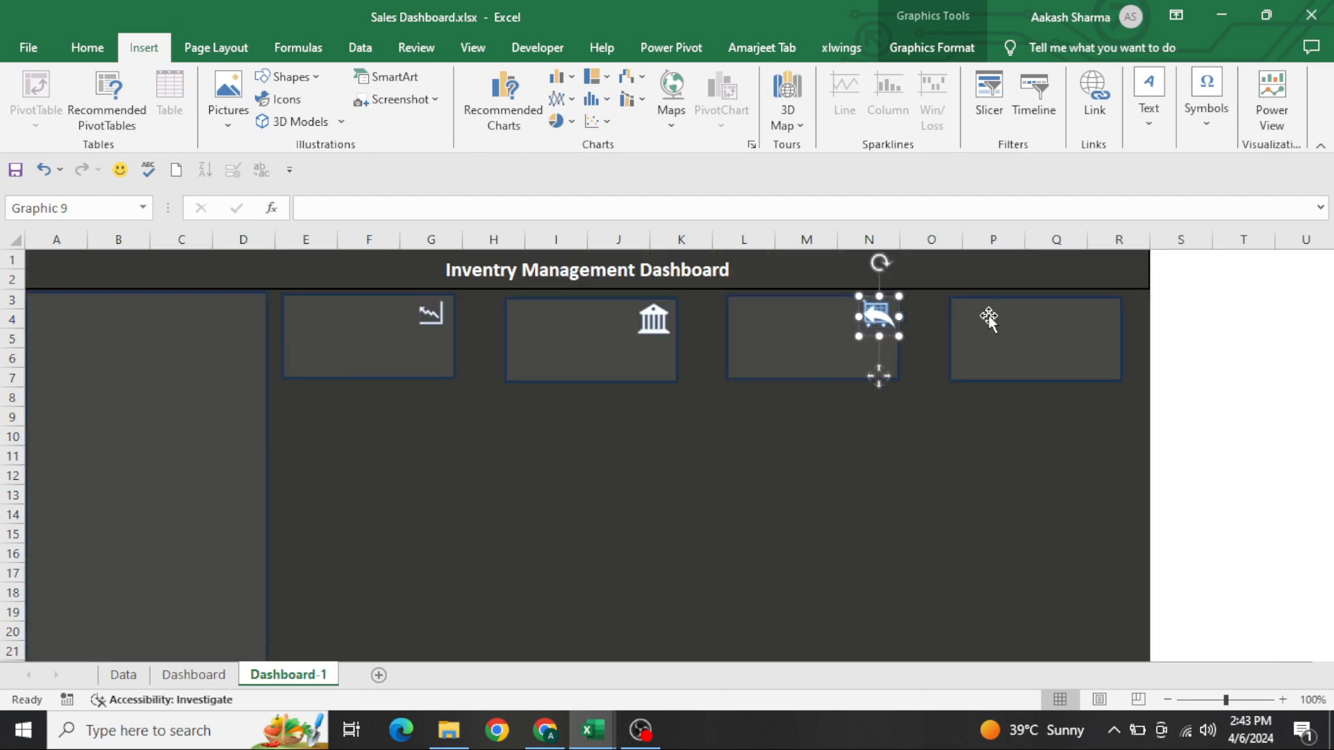
pyautogui.moveTo(882, 325); pyautogui.dragTo(1105, 334)
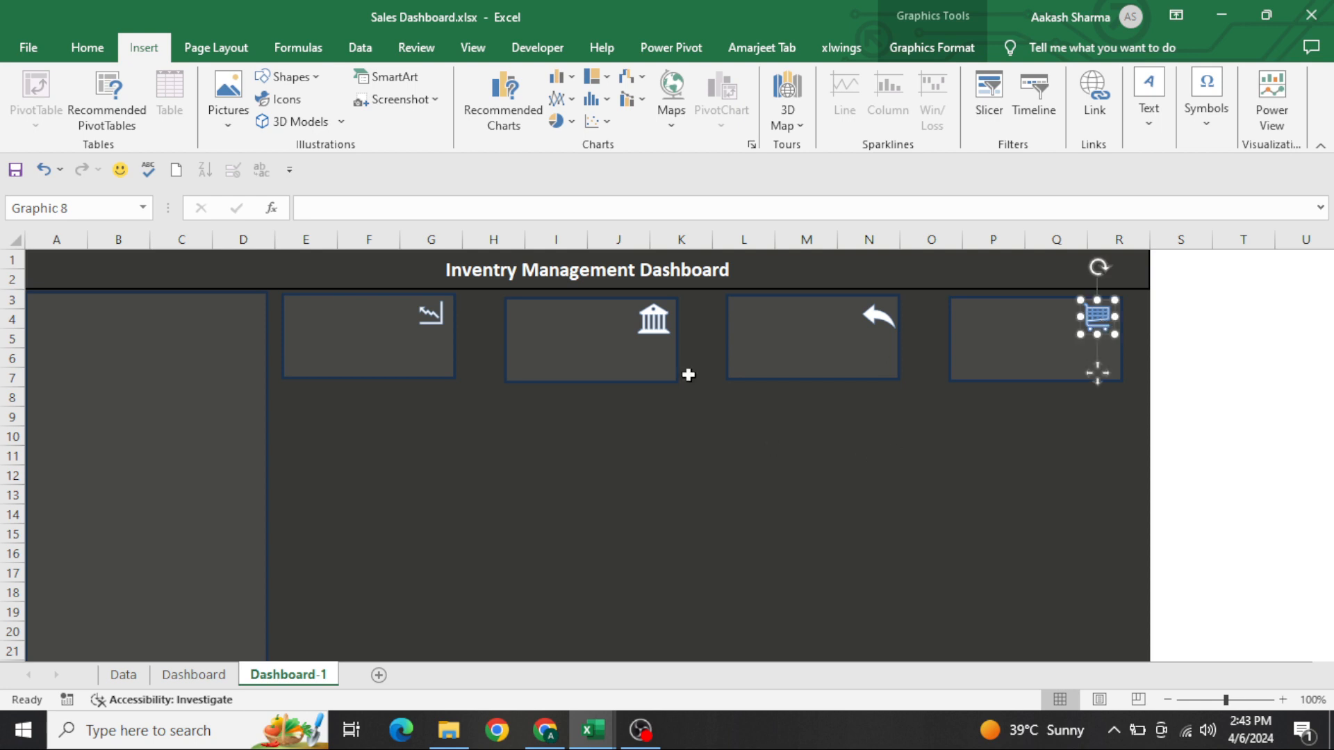
# Duplicate the bank icon from the second card and place the copy at the right end of the title banner, over column R
pyautogui.click(657, 323)
pyautogui.hotkey('ctrl', 'd')
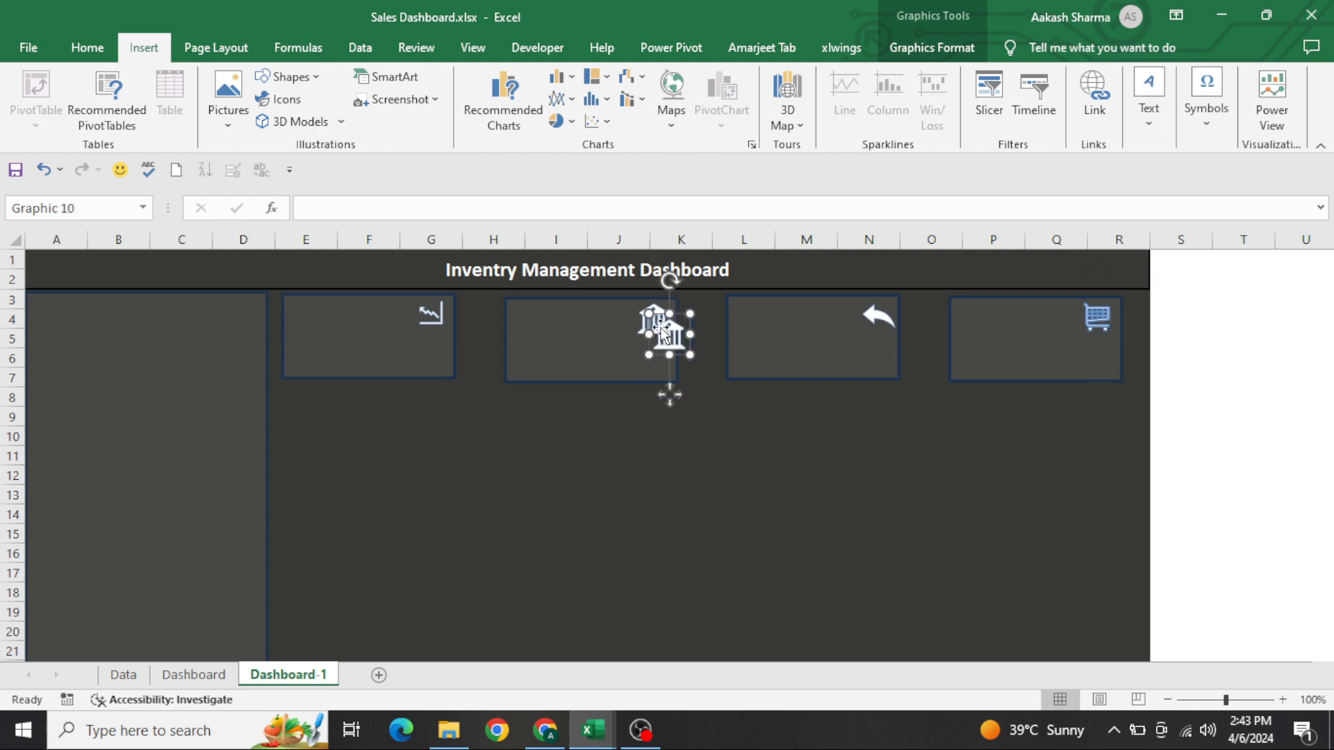
pyautogui.moveTo(663, 333); pyautogui.dragTo(1120, 270)
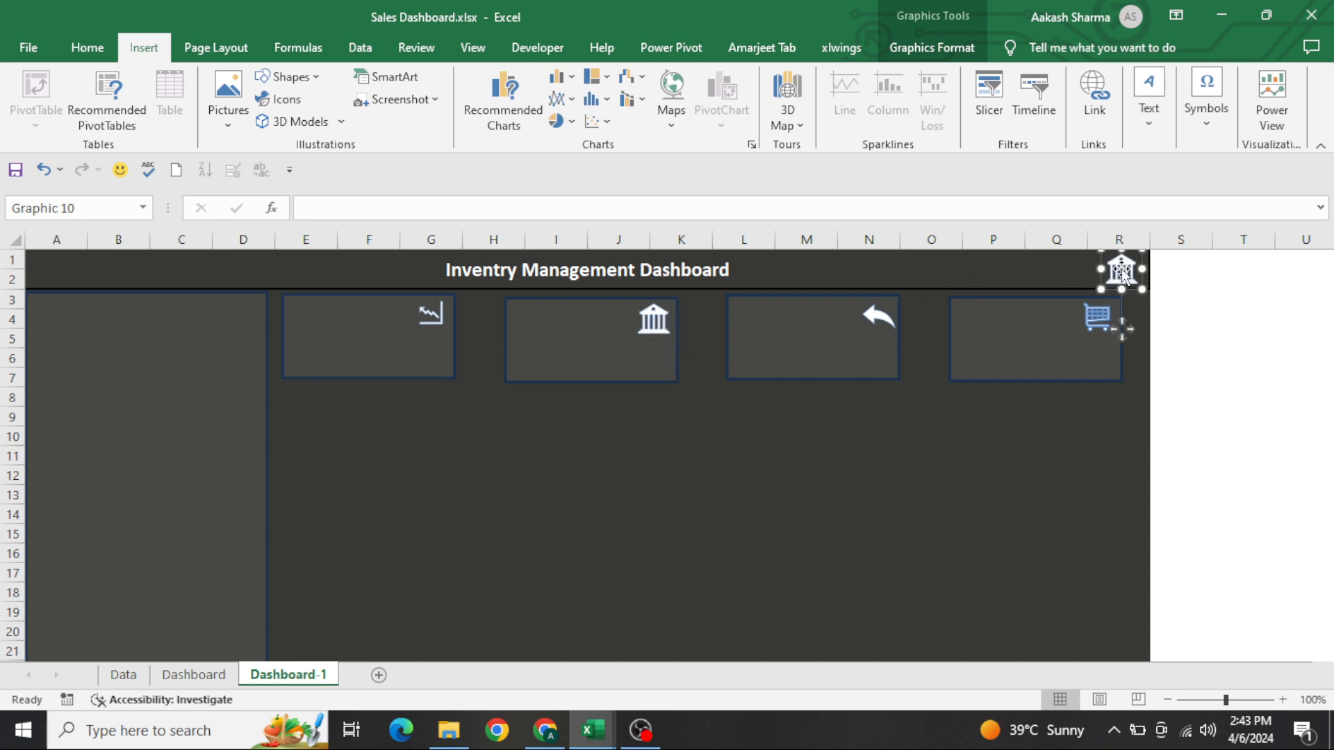
pyautogui.click(735, 483)
pyautogui.press('Home')
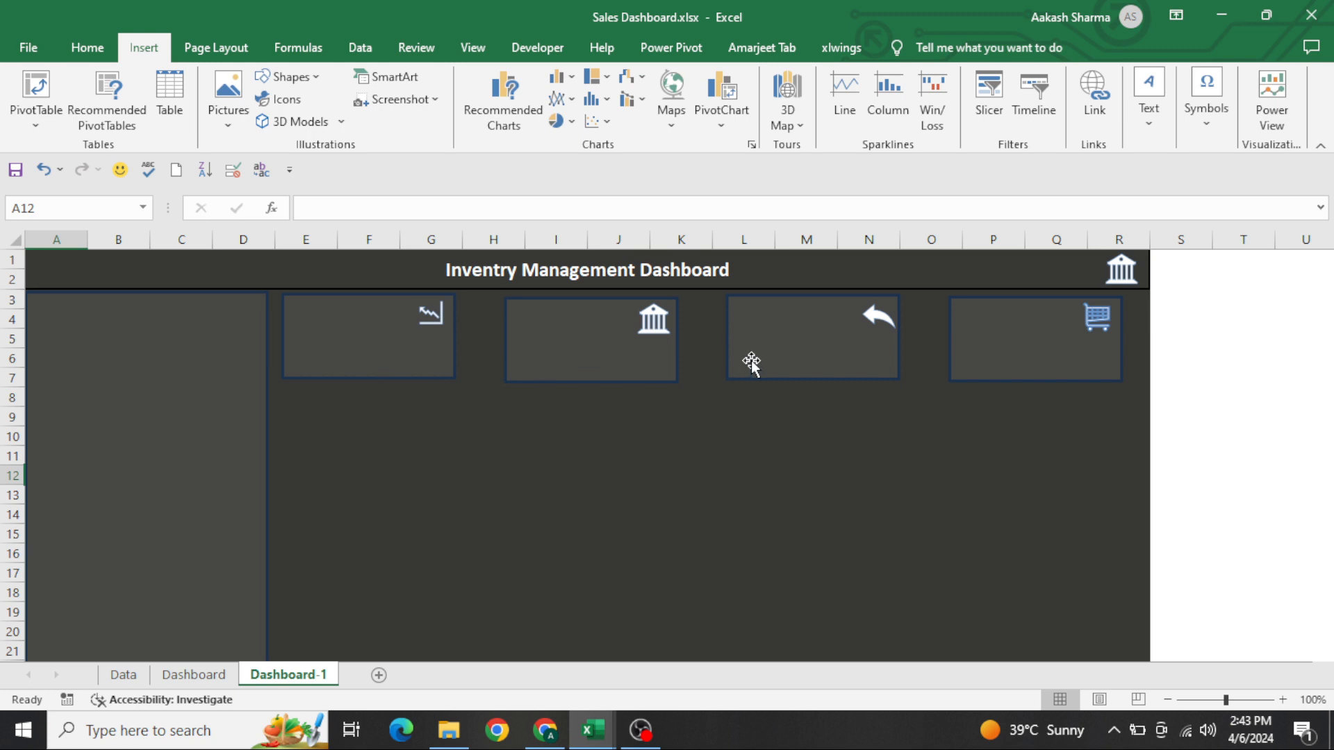
# Swap the icons on Dashboard-1's third and fourth cards so the cart marks the third and the return arrow the fourth
pyautogui.click(194, 675)
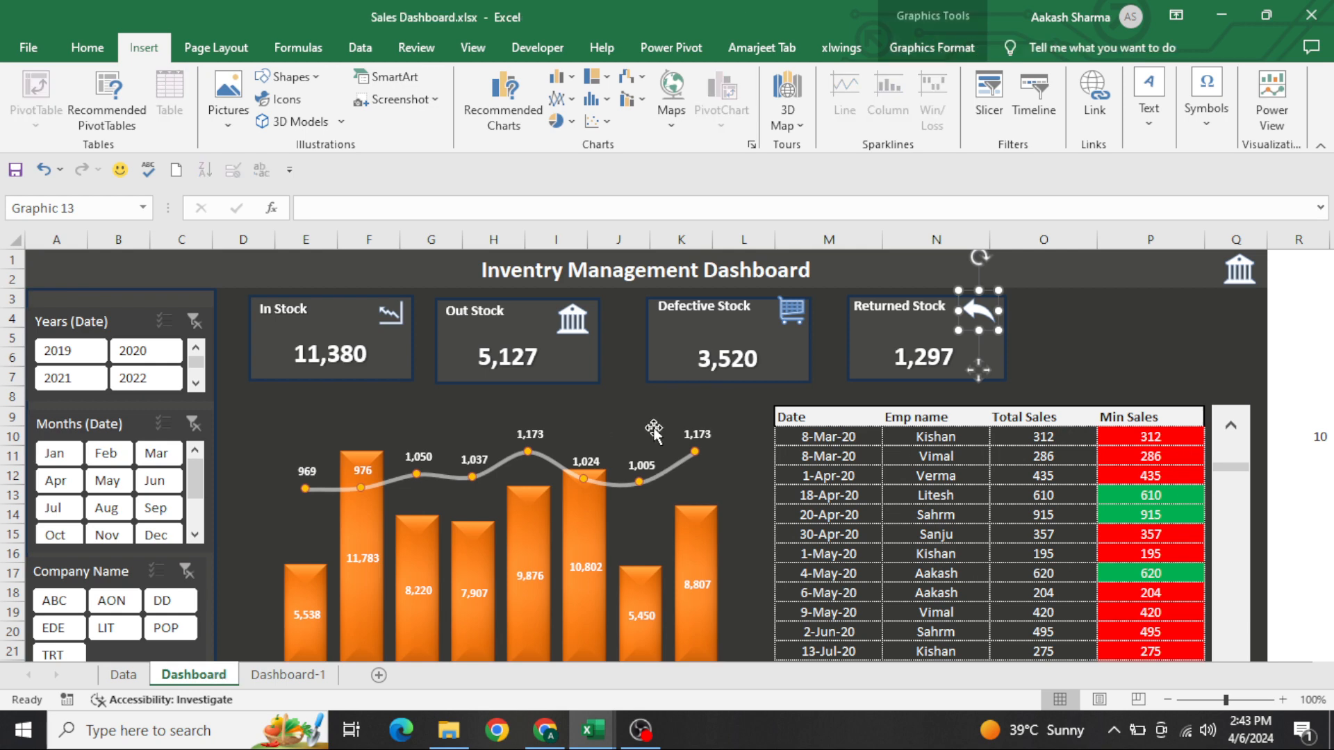
pyautogui.click(320, 677)
pyautogui.moveTo(879, 316); pyautogui.dragTo(1016, 332)
pyautogui.click(1098, 320)
pyautogui.moveTo(1098, 320); pyautogui.dragTo(880, 316)
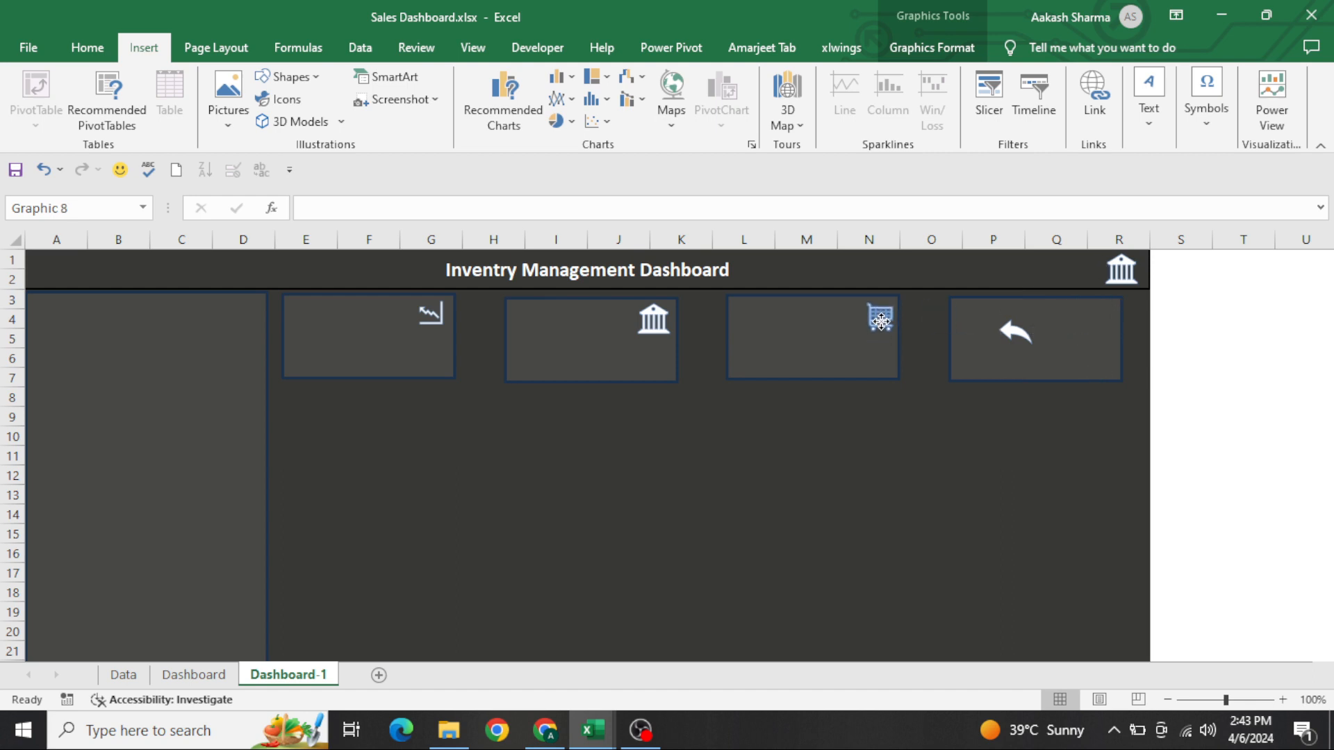
pyautogui.moveTo(1016, 336); pyautogui.dragTo(1100, 320)
pyautogui.click(817, 439)
pyautogui.hotkey('ctrl', 'Home')
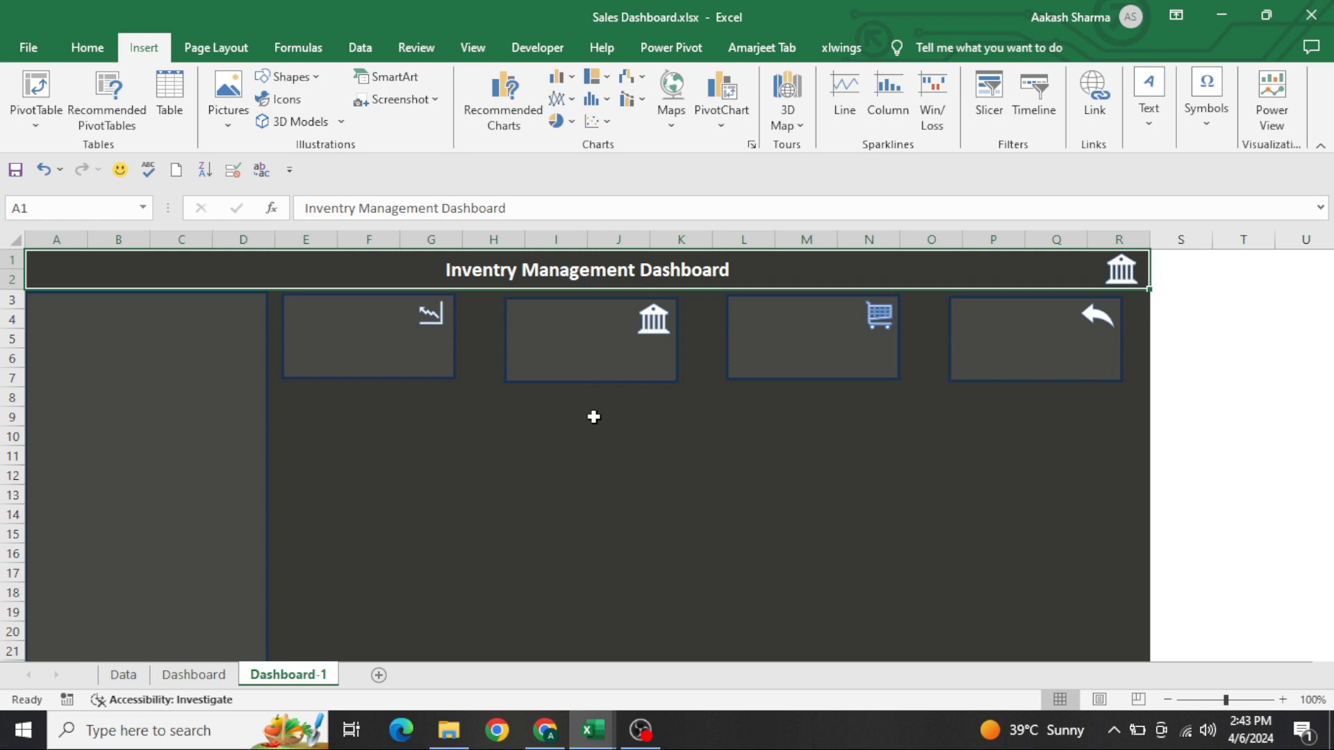
# Add a text box about 1.15" by 0.27" in the first card's upper-left corner with the bold text In Stock
pyautogui.click(400, 328)
pyautogui.click(925, 47)
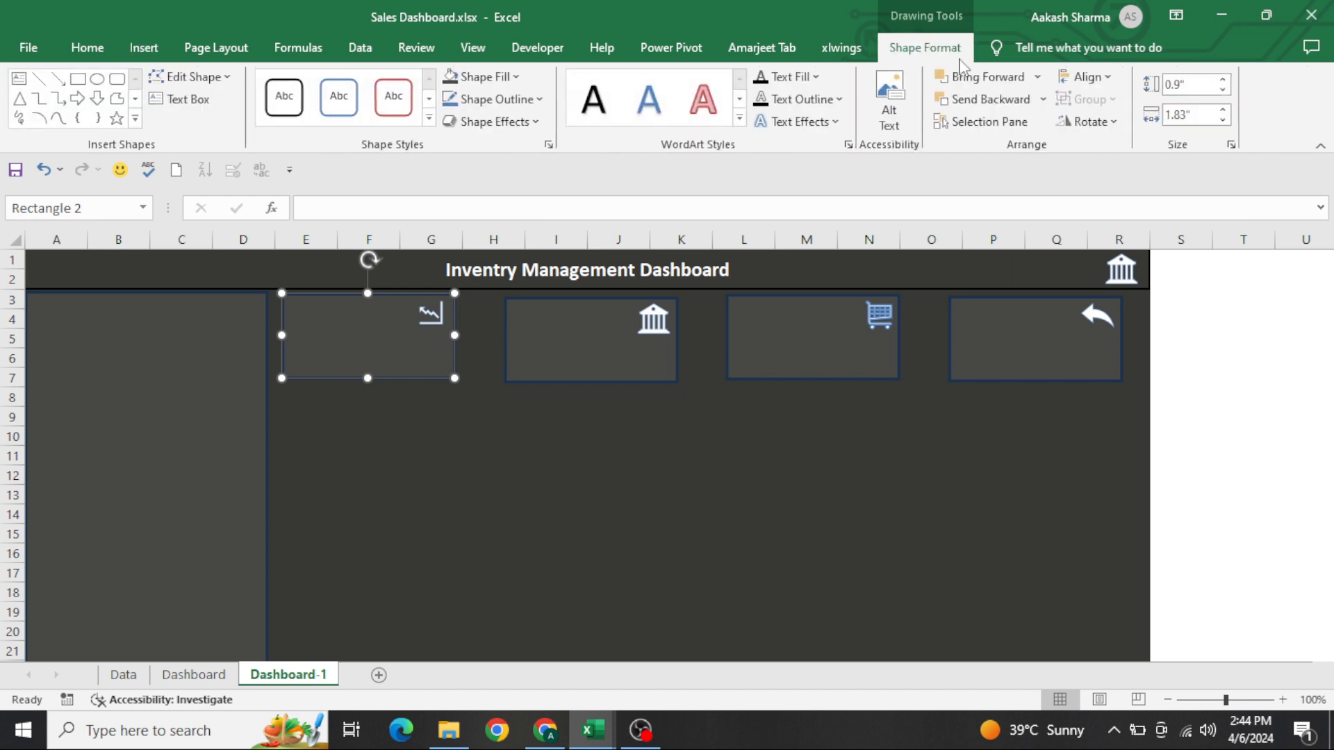
pyautogui.click(202, 108)
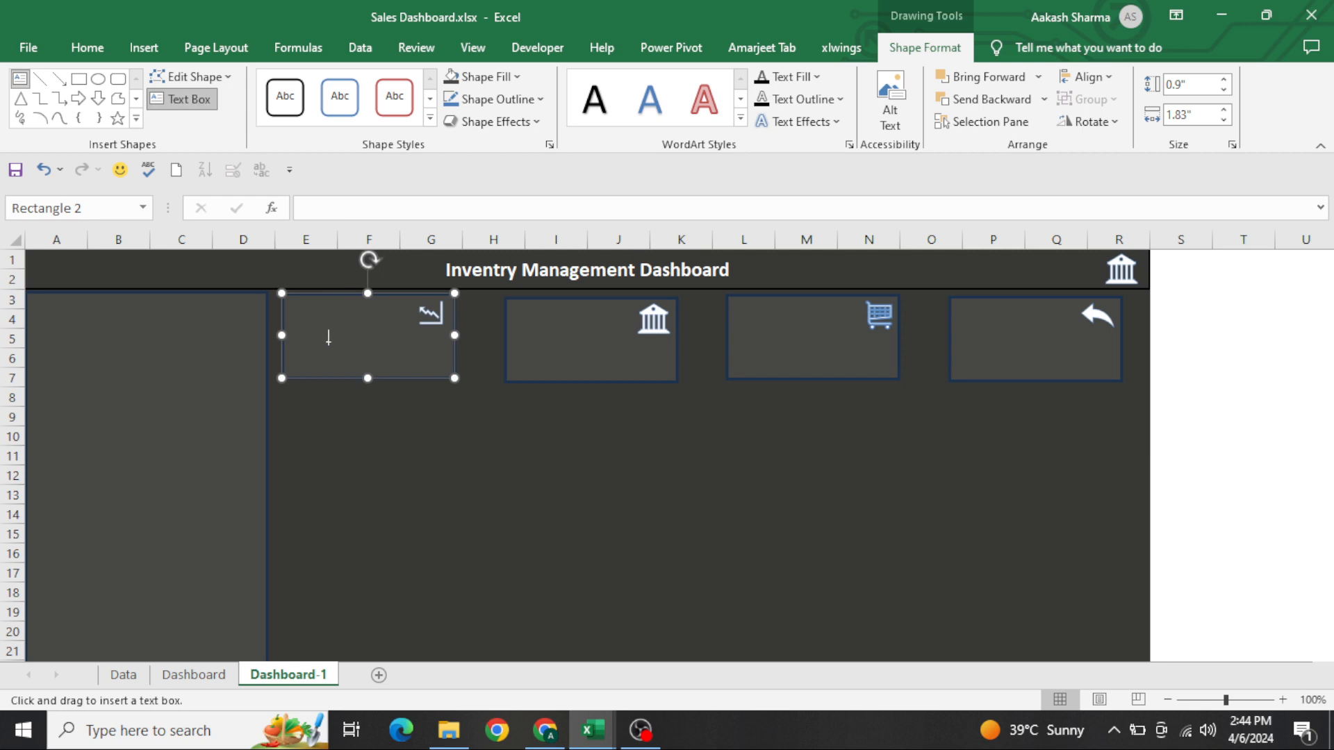
pyautogui.moveTo(290, 306); pyautogui.dragTo(380, 318)
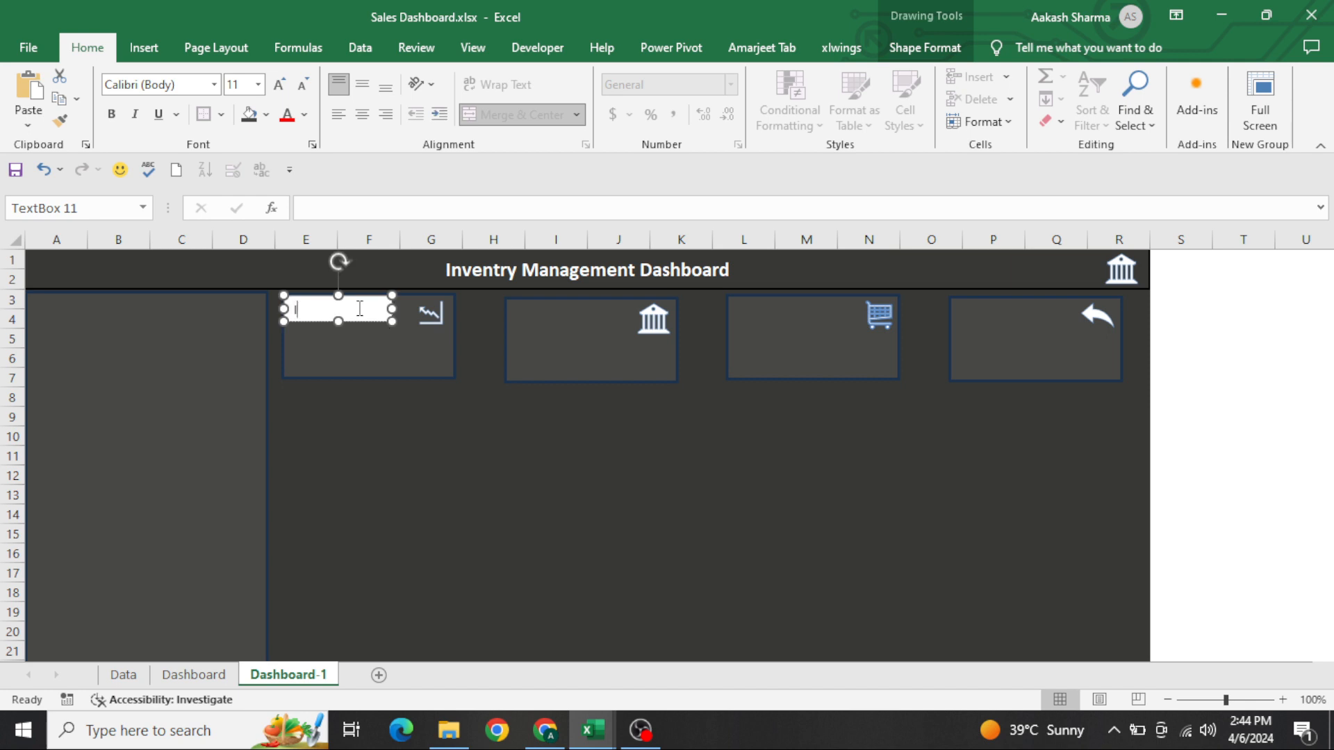
pyautogui.hotkey('ctrl', 'a')
pyautogui.hotkey('ctrl', 'b')
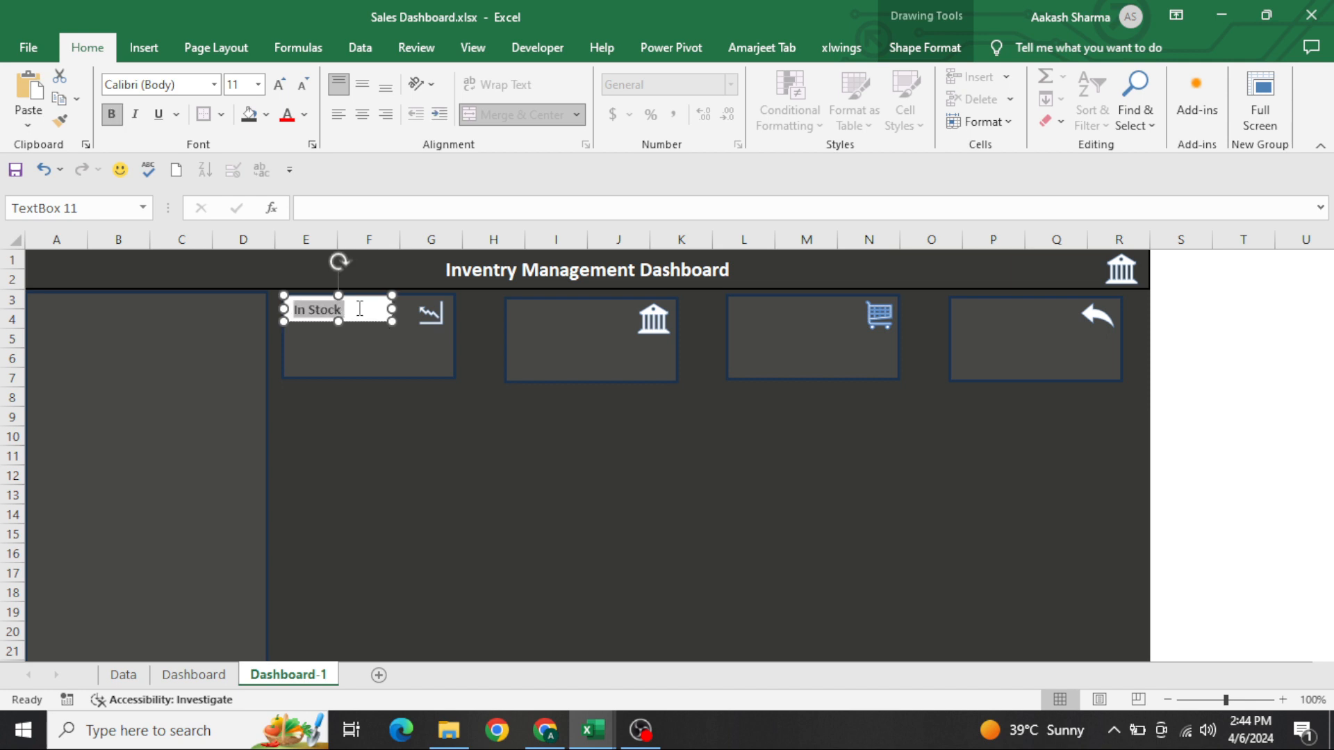
# Remove the In Stock text box's fill and set its text color to white
pyautogui.click(305, 115)
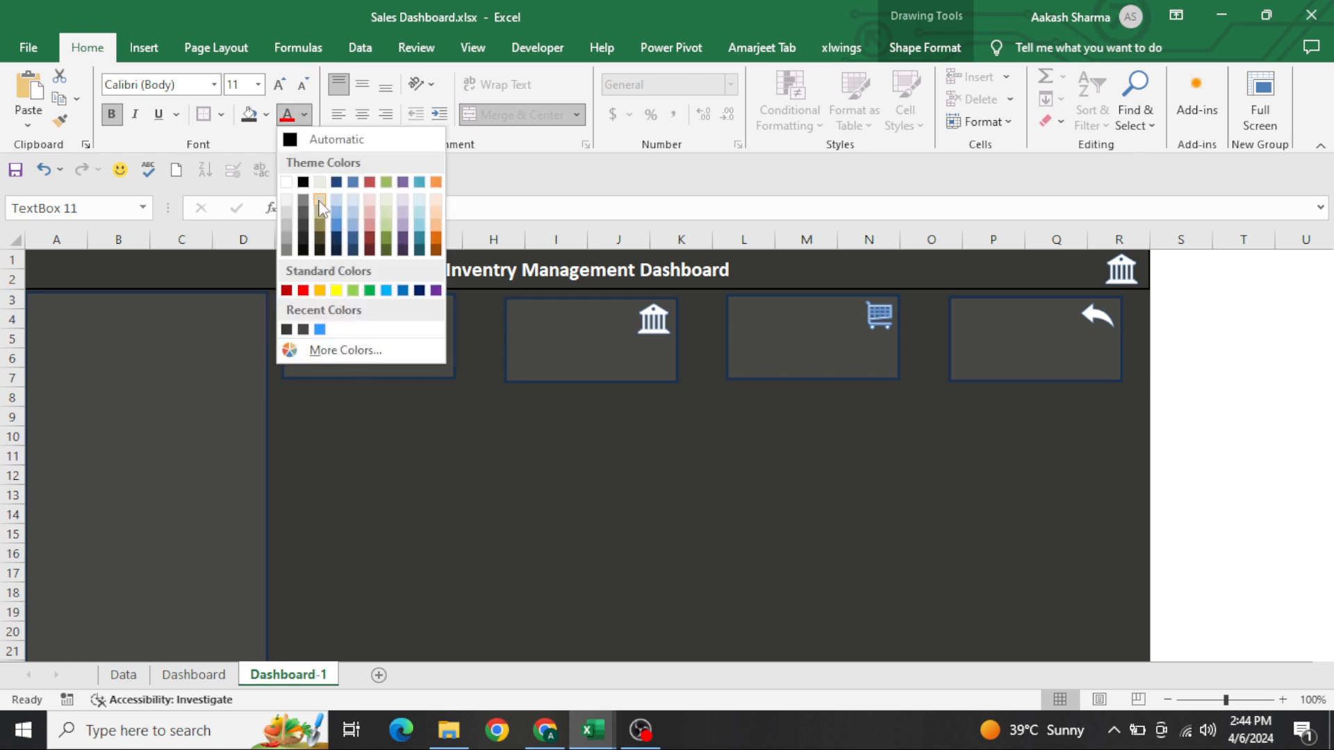
pyautogui.click(266, 115)
pyautogui.click(266, 116)
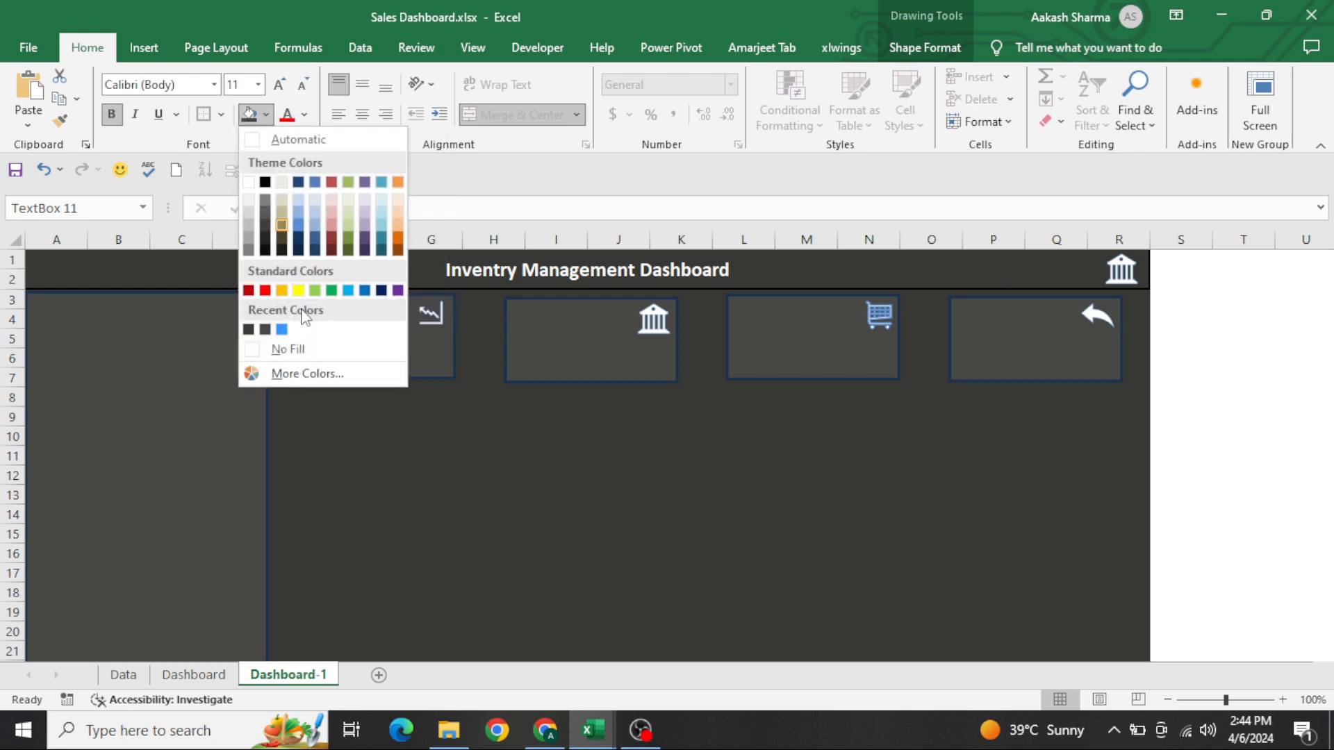
pyautogui.click(306, 349)
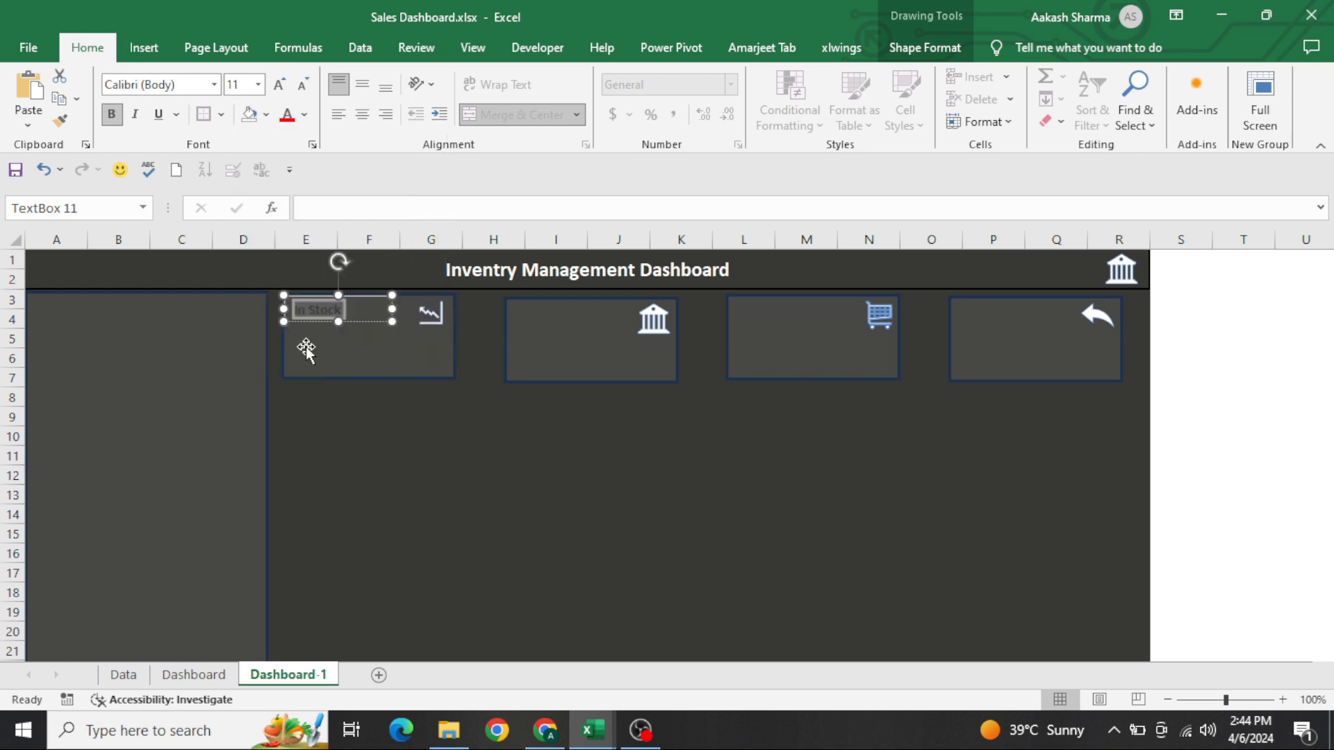
pyautogui.click(305, 115)
pyautogui.click(287, 183)
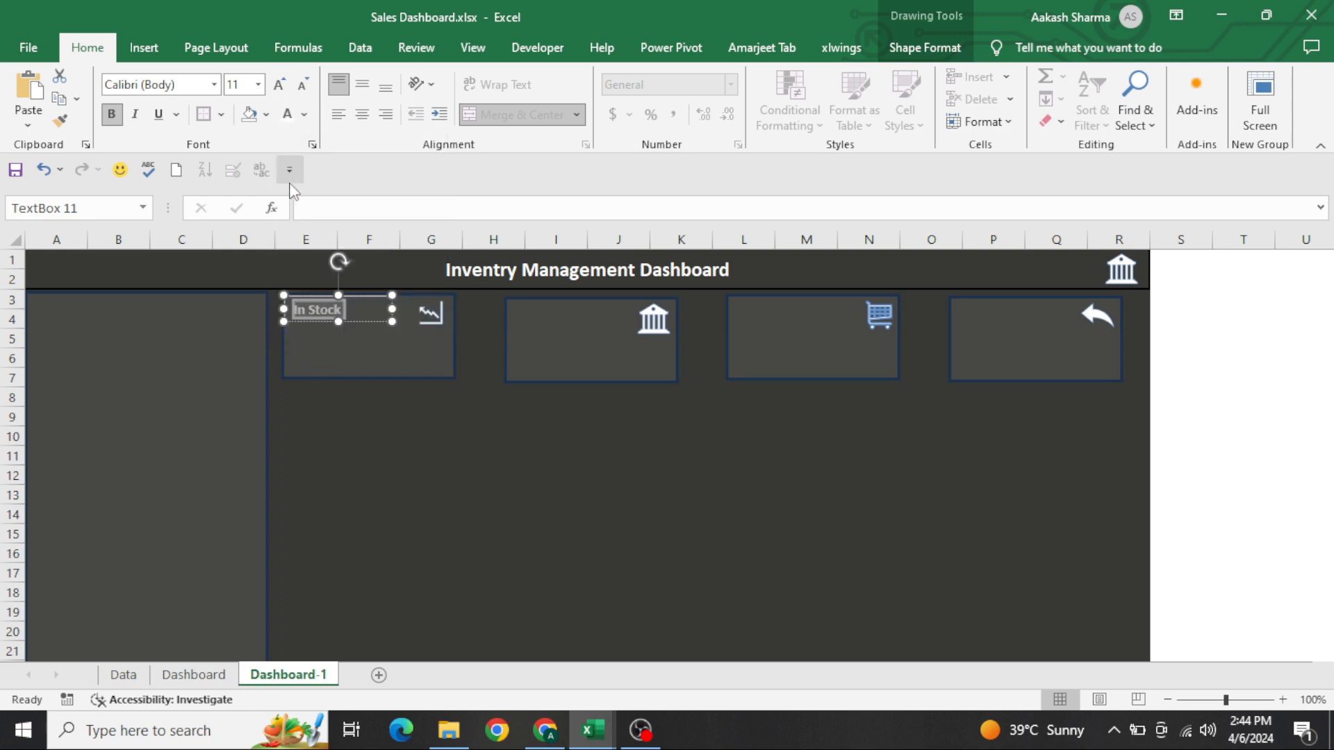
pyautogui.click(435, 479)
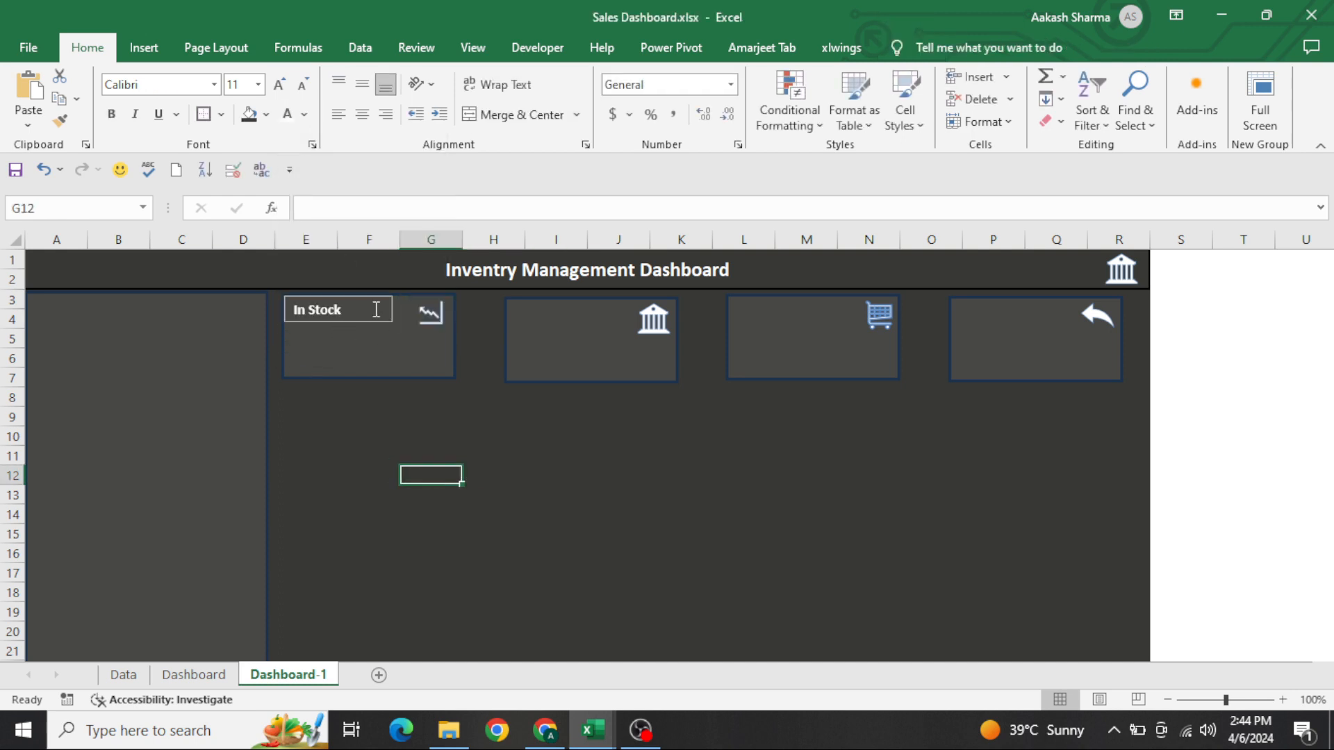
# Remove the outline from the In Stock text box
pyautogui.click(359, 321)
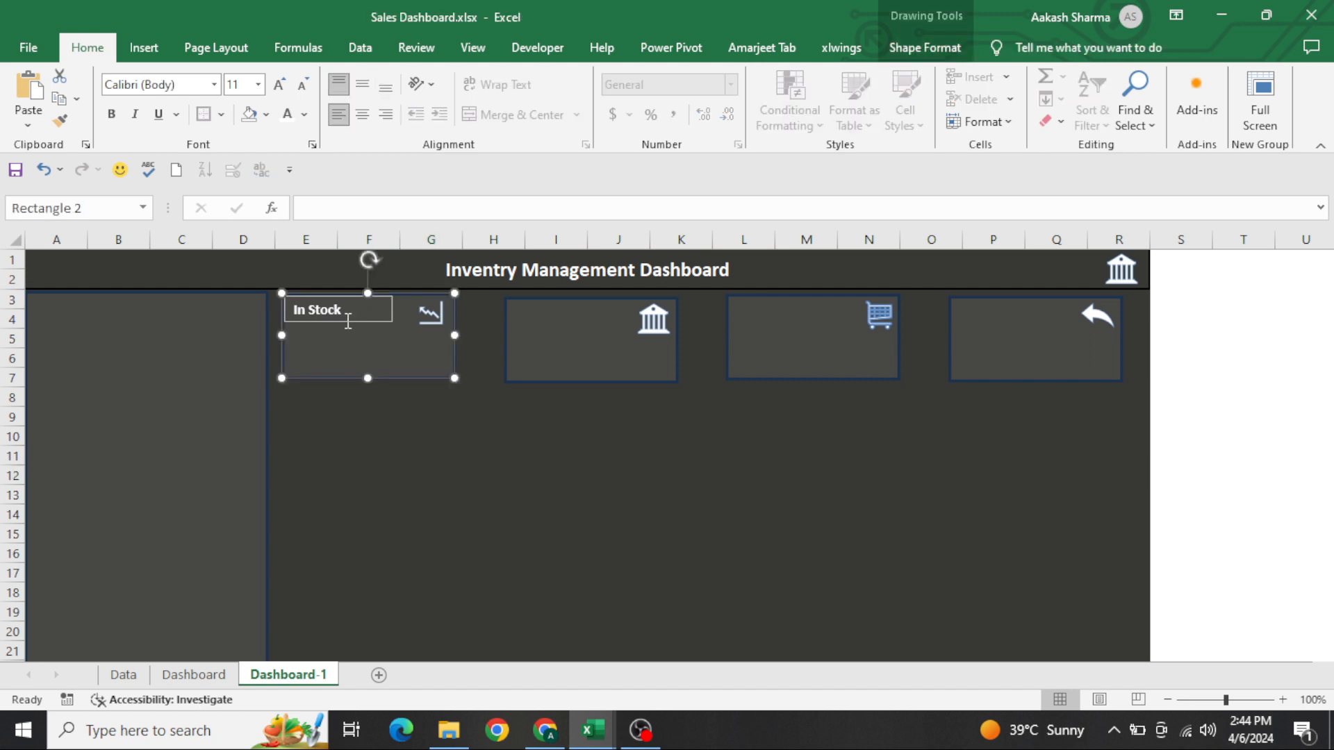
pyautogui.click(346, 322)
pyautogui.click(931, 48)
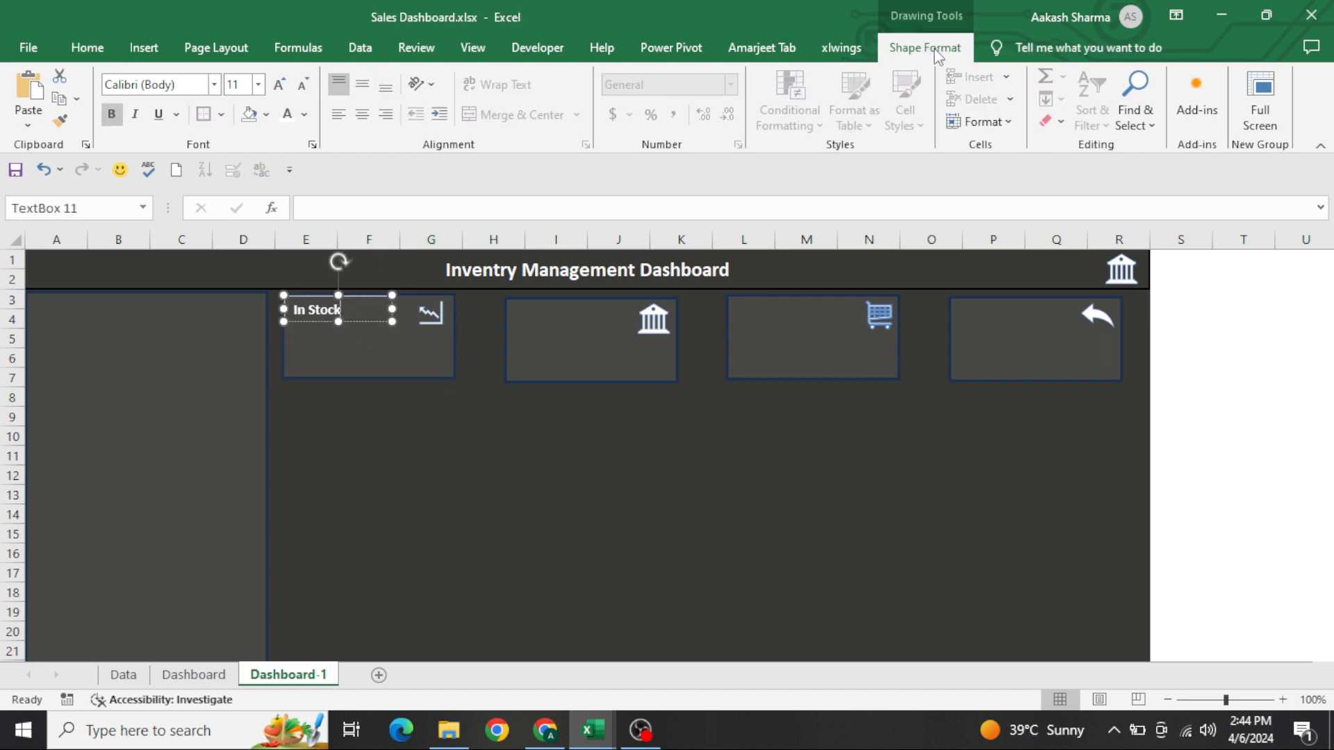
pyautogui.click(495, 100)
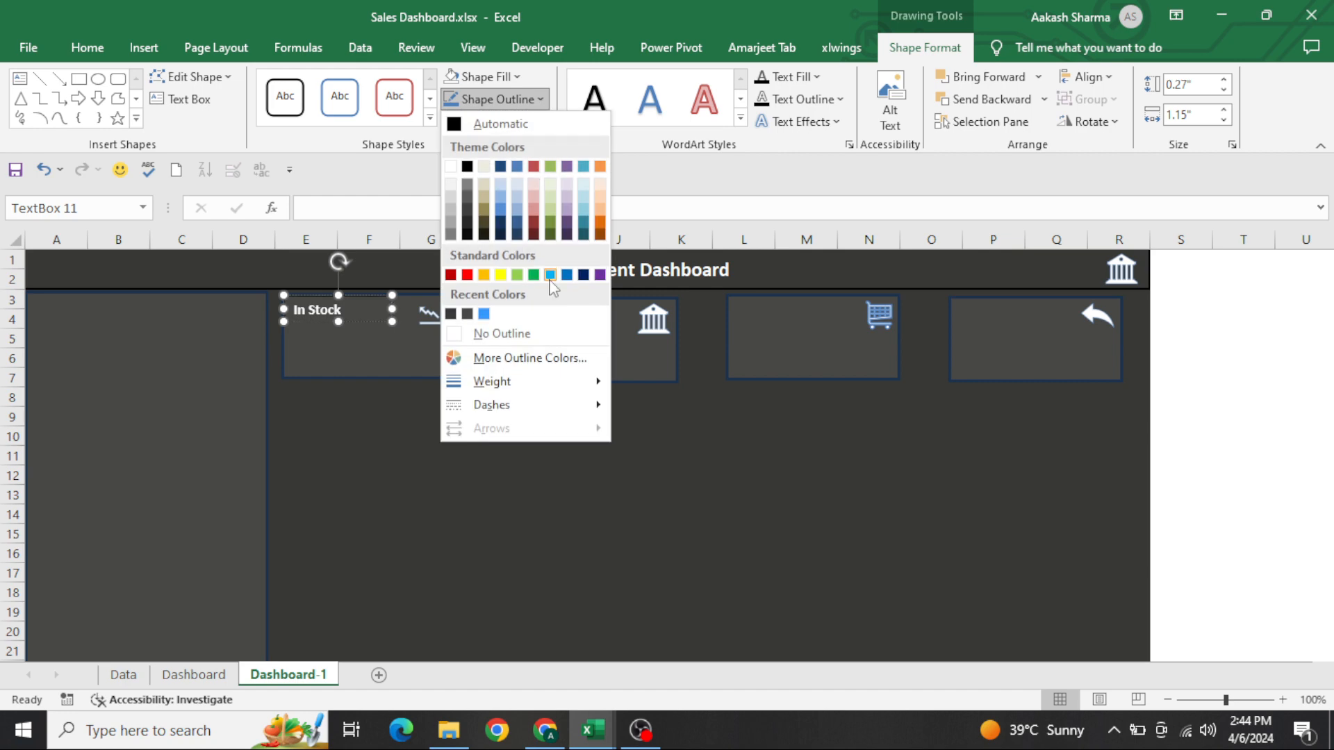
pyautogui.click(548, 334)
pyautogui.click(431, 456)
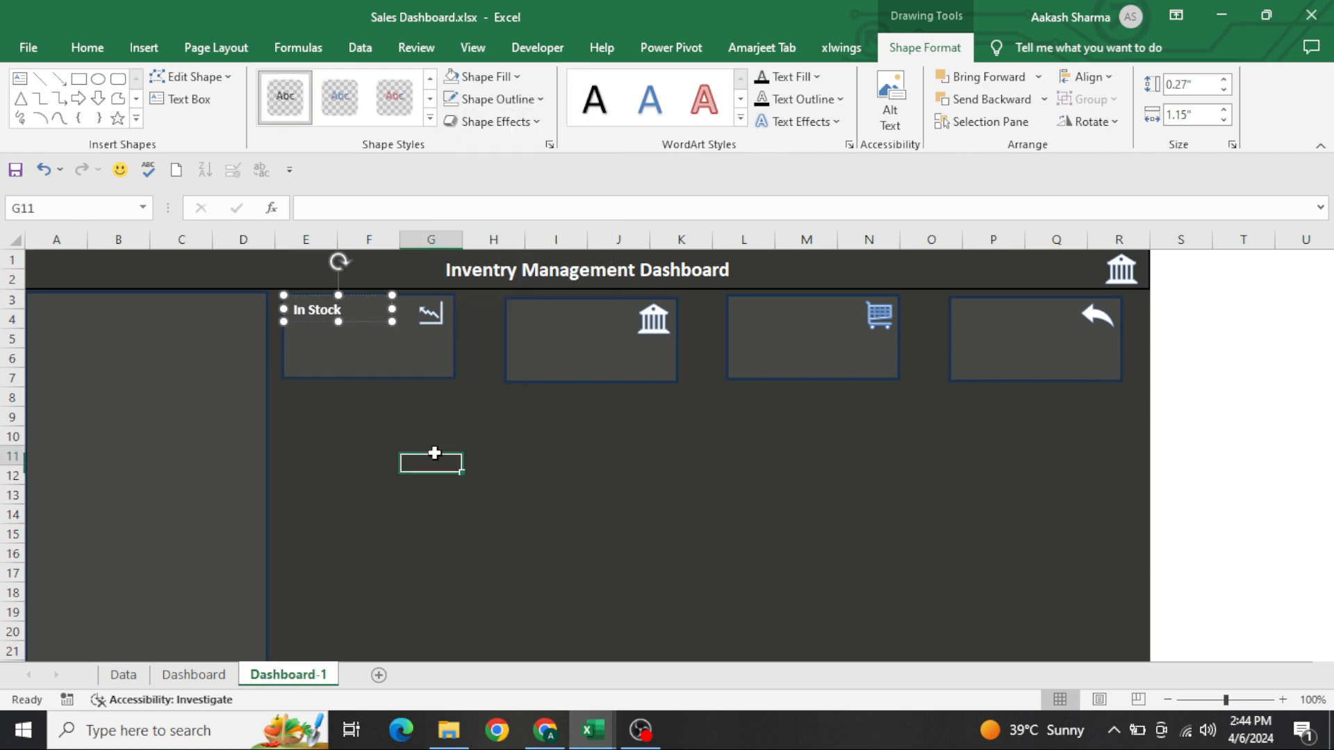
# Duplicate the In Stock label three times and place a copy in the upper-left corner of each of the other cards
pyautogui.click(352, 316)
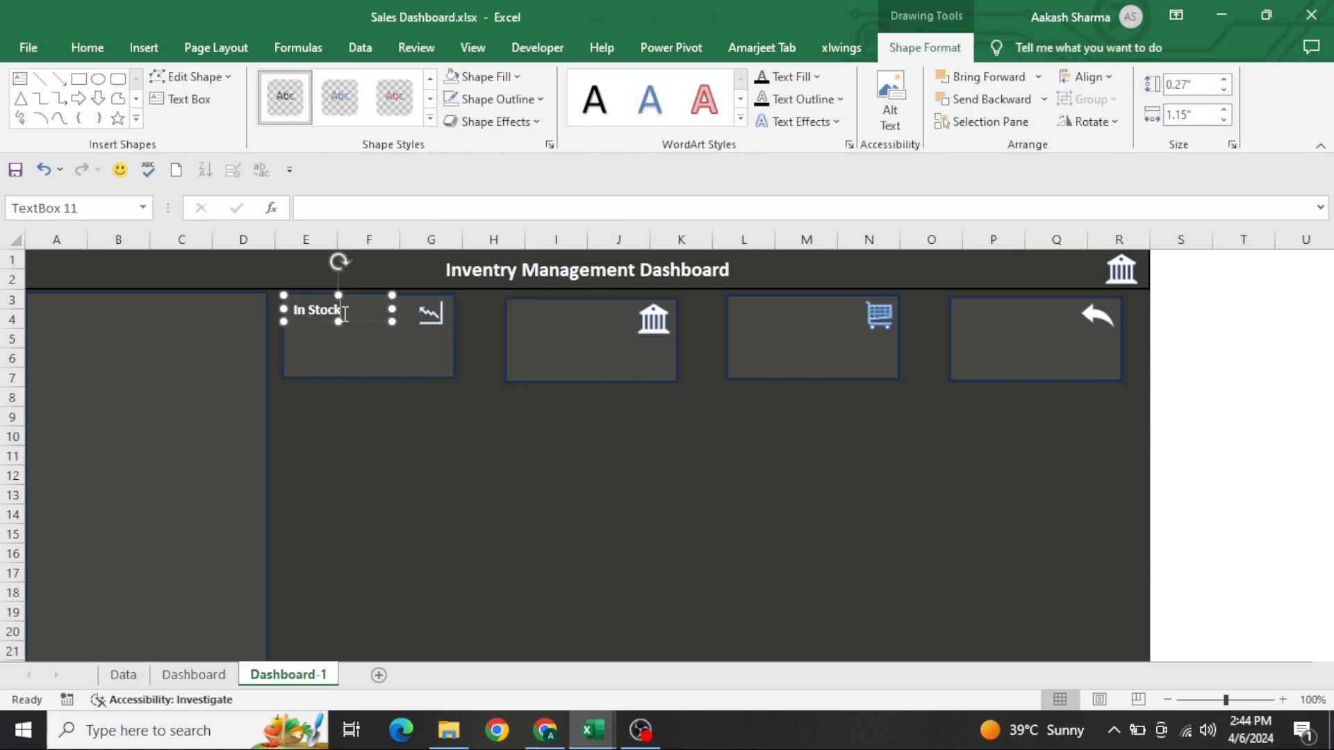
pyautogui.hotkey('ctrl', 'd')
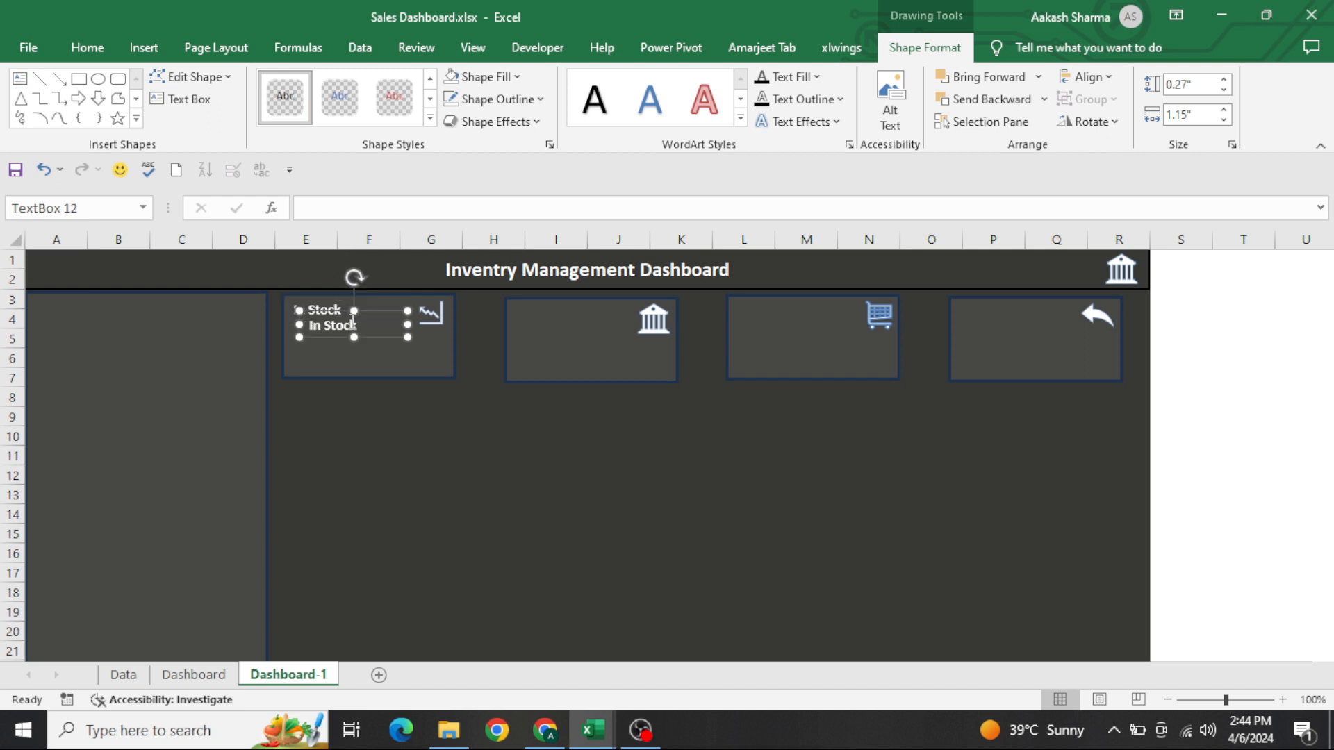
pyautogui.moveTo(376, 336); pyautogui.dragTo(1022, 323)
pyautogui.hotkey('ctrl', 'd')
pyautogui.hotkey('ctrl', 'd')
# Change the second card's label to Out Stock
pyautogui.click(537, 303)
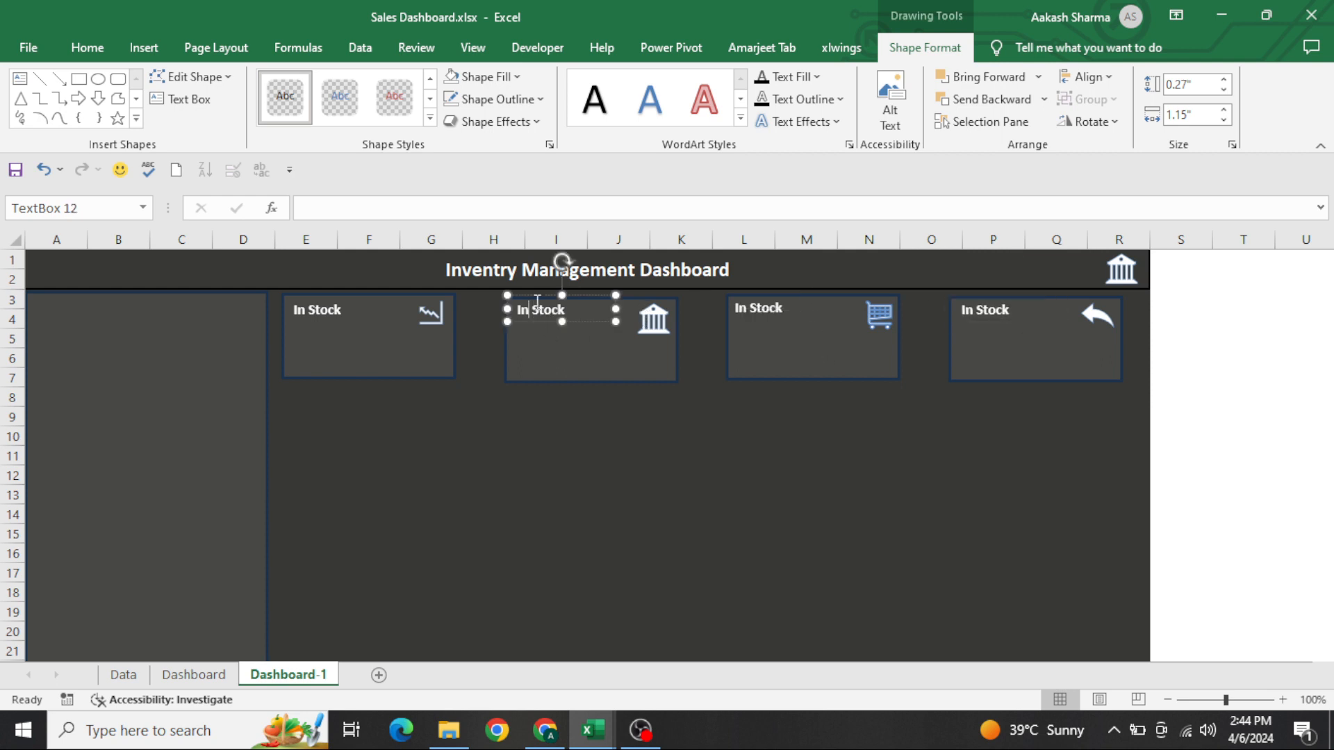
pyautogui.hotkey('shift', 'Home')
pyautogui.write('Out')
# Change the third card's label to Defective Stock and widen its text box to about 1.32" so it fits on one line
pyautogui.click(750, 305)
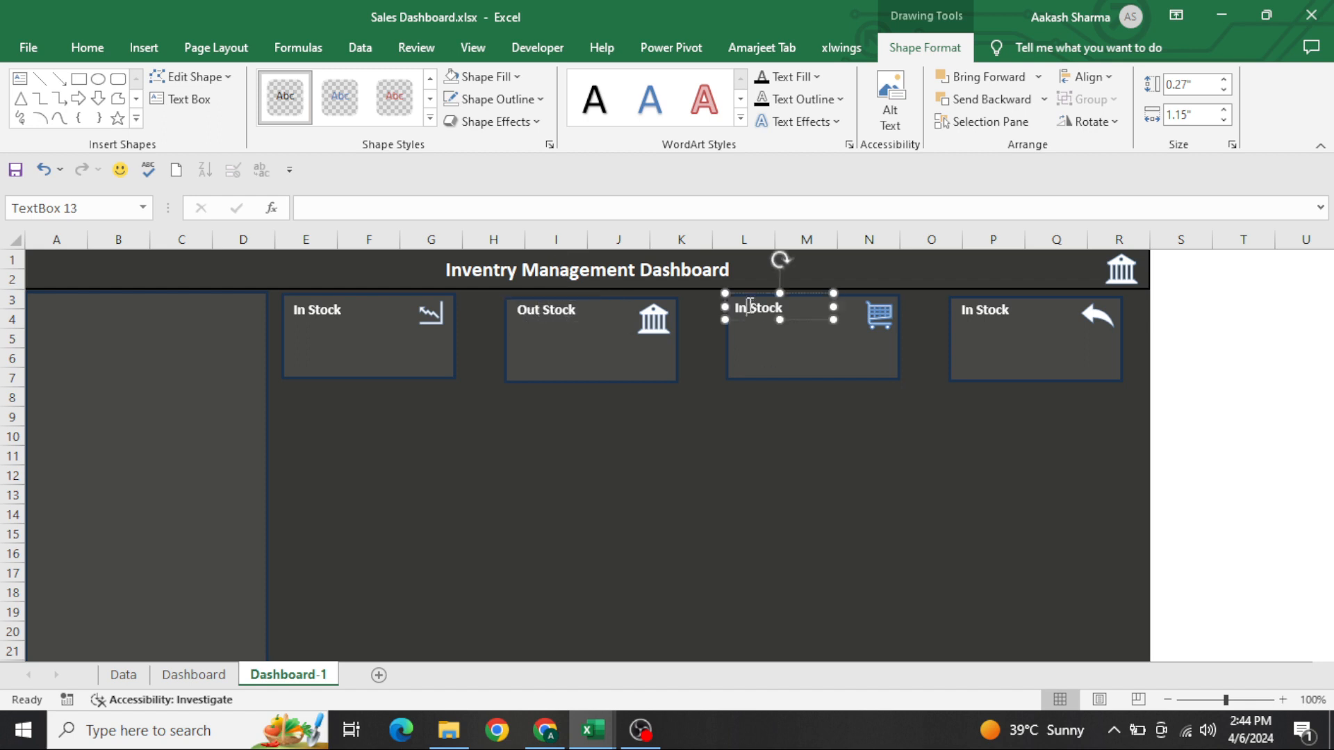
pyautogui.hotkey('shift', 'Home')
pyautogui.write('Defective')
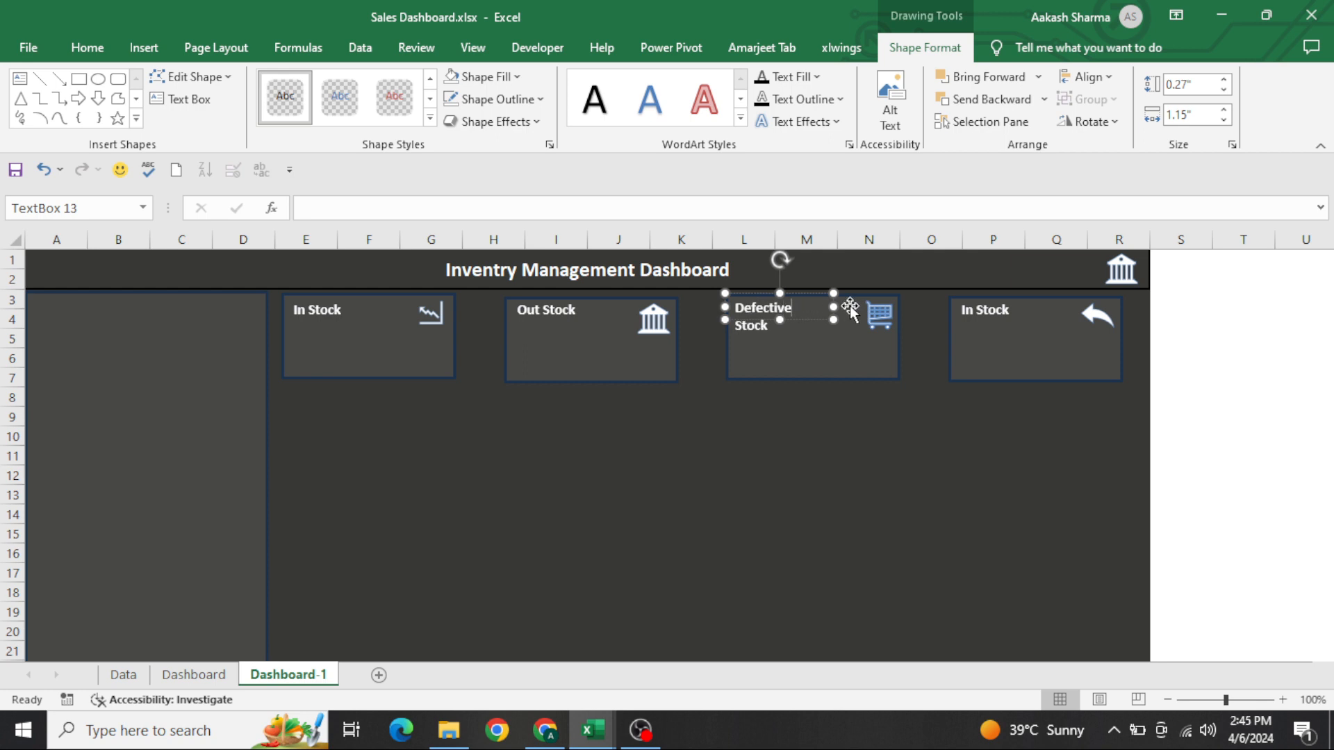
pyautogui.moveTo(834, 306); pyautogui.dragTo(850, 307)
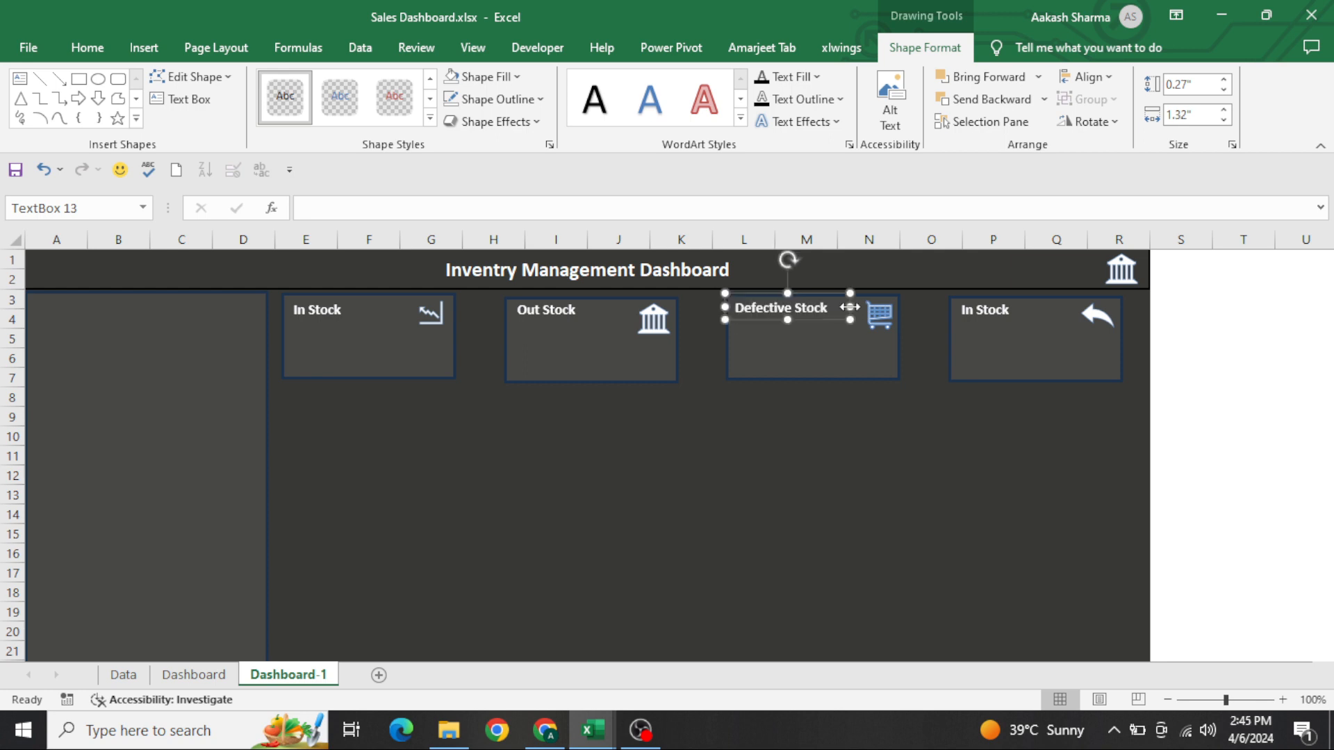
# Change the fourth card's label to Returned Stock and widen its text box slightly to fit on one line
pyautogui.click(987, 306)
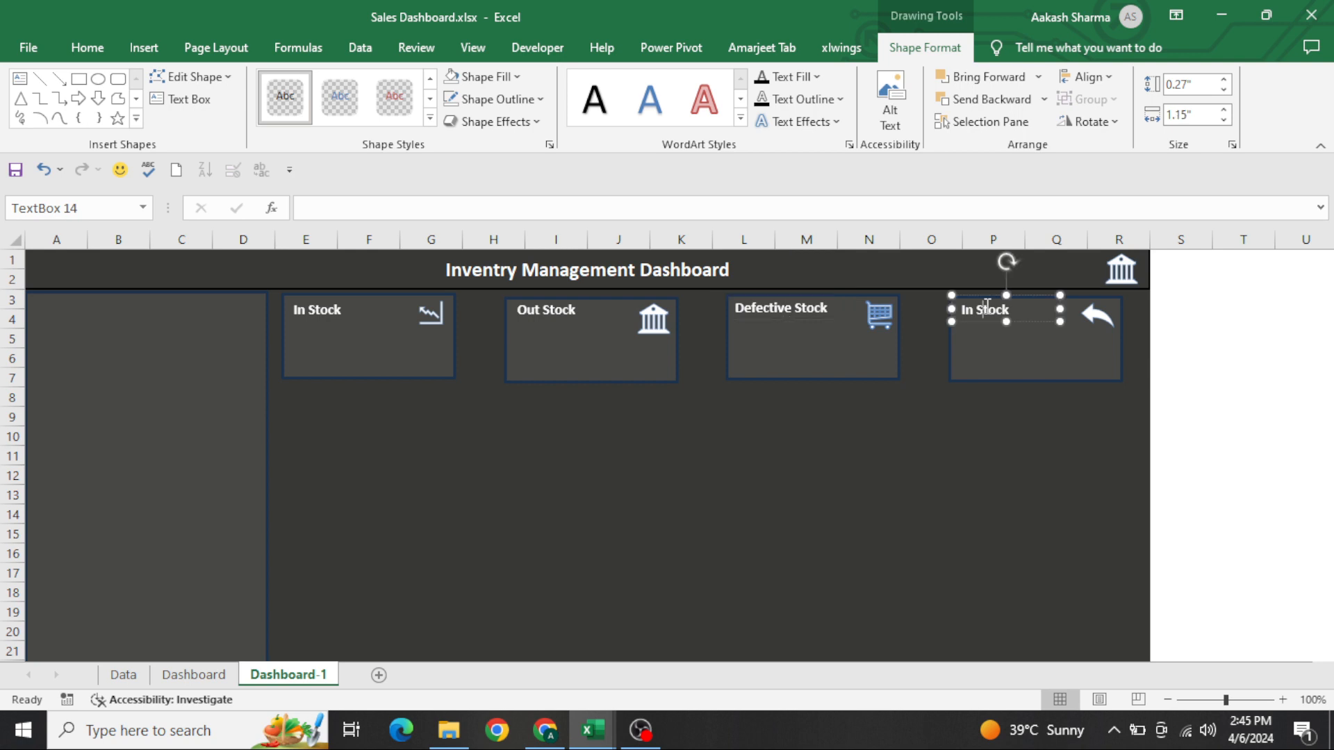
pyautogui.hotkey('shift', 'Home')
pyautogui.press('BackSpace')
pyautogui.write('Returned')
pyautogui.moveTo(1060, 309); pyautogui.dragTo(1077, 312)
pyautogui.click(1012, 422)
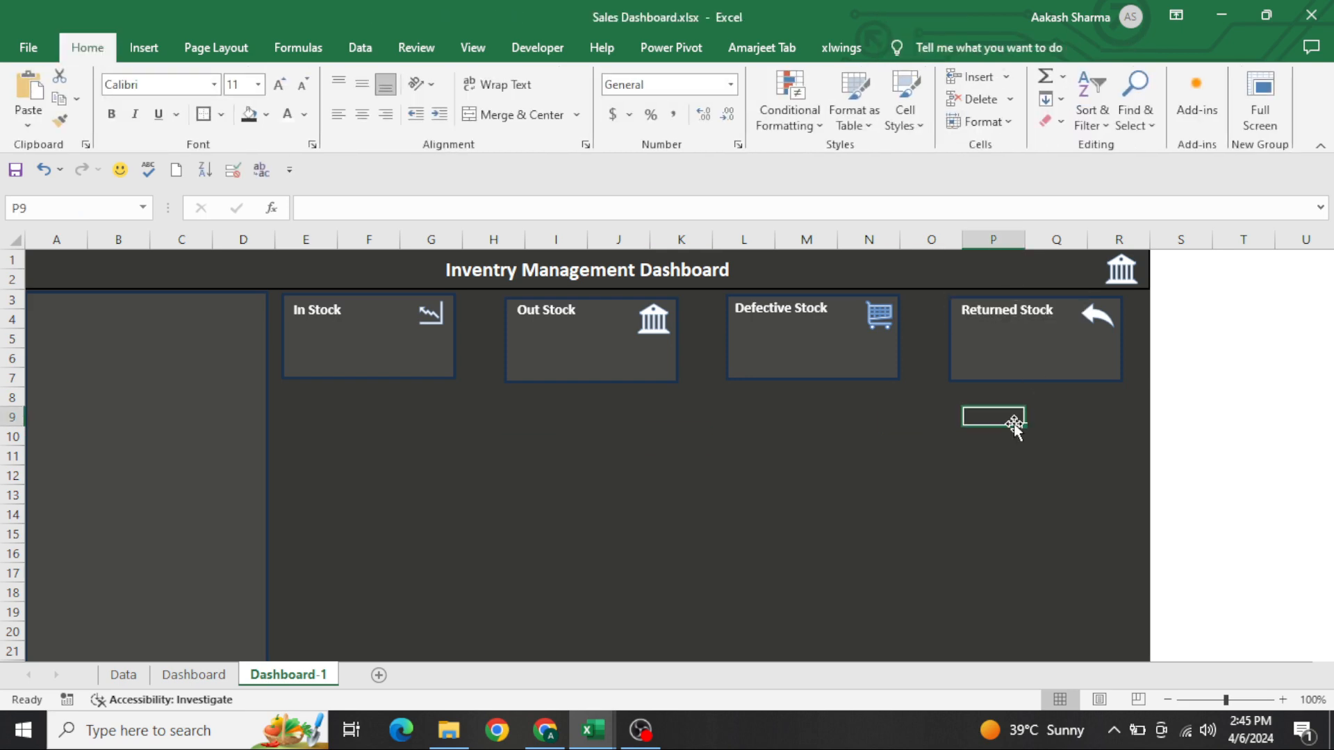
# Create a PivotTable on a new worksheet from the whole table on the Data sheet
pyautogui.hotkey('ctrl', 'pageup')
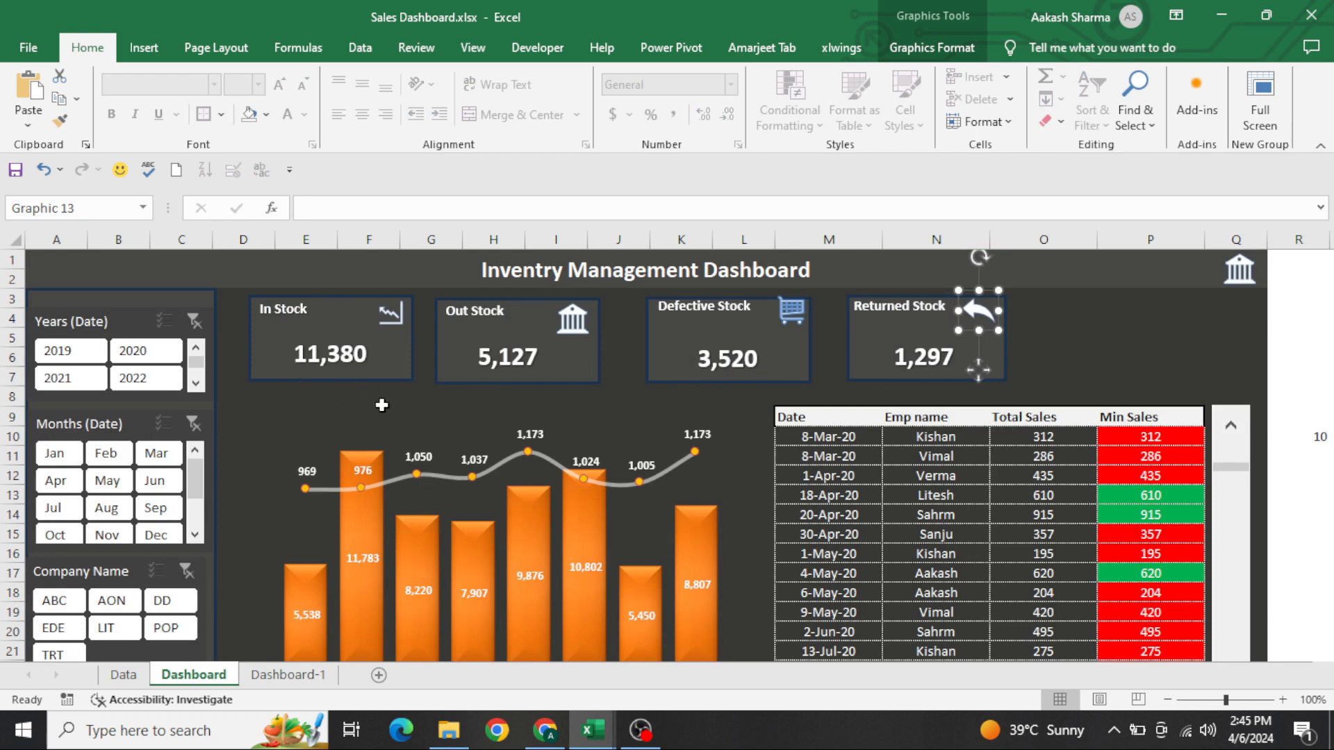
pyautogui.hotkey('ctrl', 'pagedown')
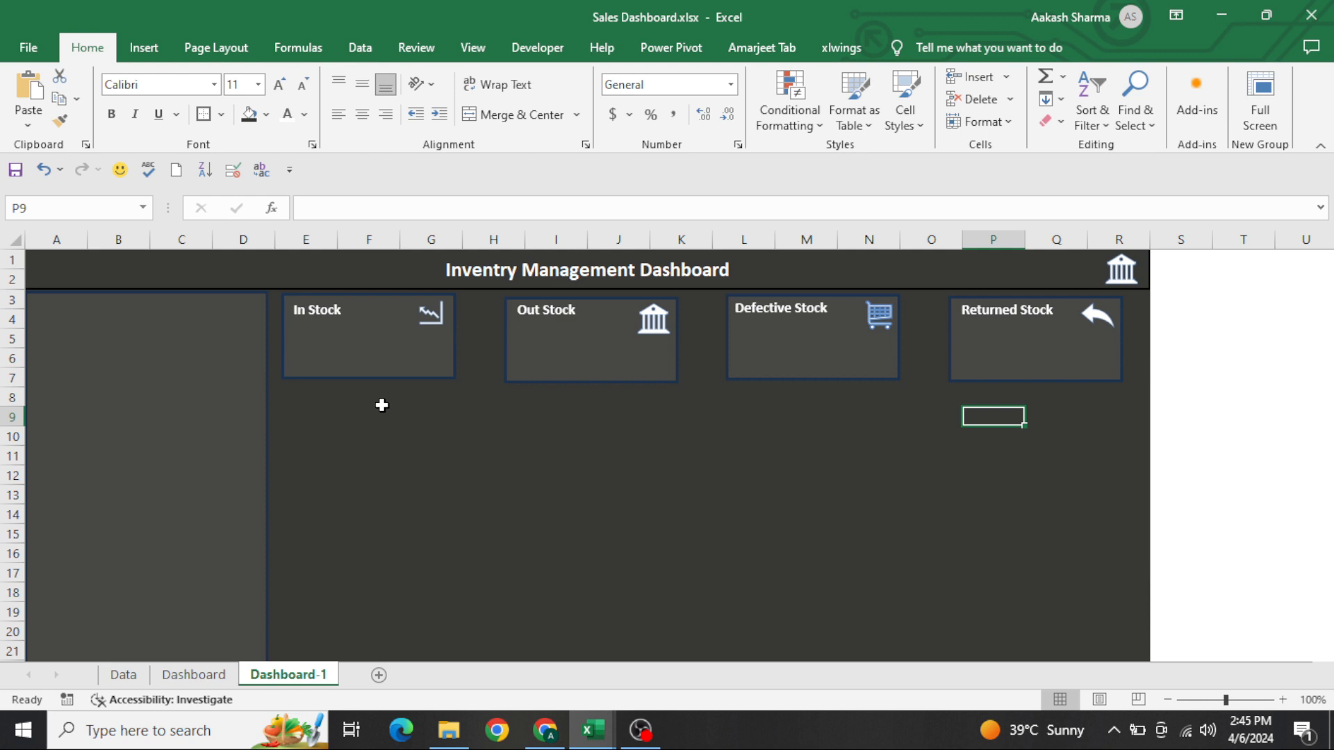
pyautogui.hotkey('ctrl', 'pageup')
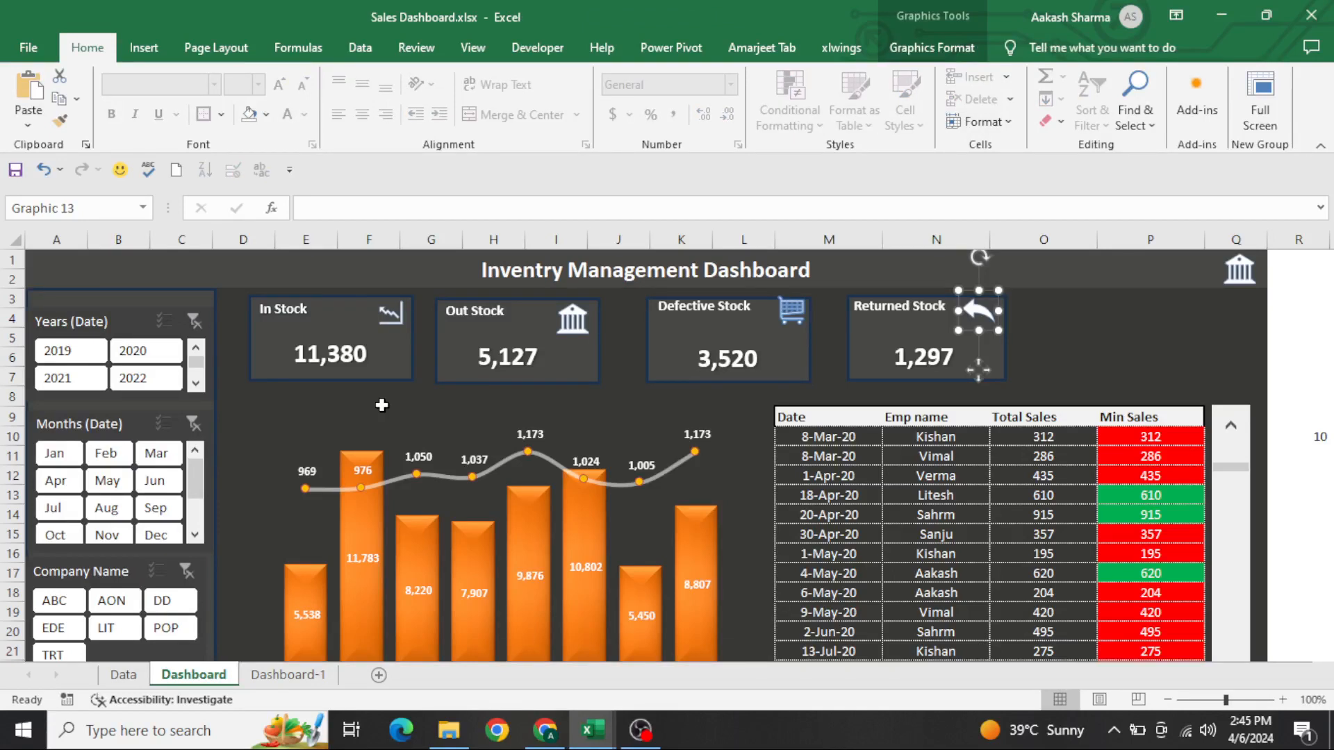
pyautogui.hotkey('ctrl', 'pageup')
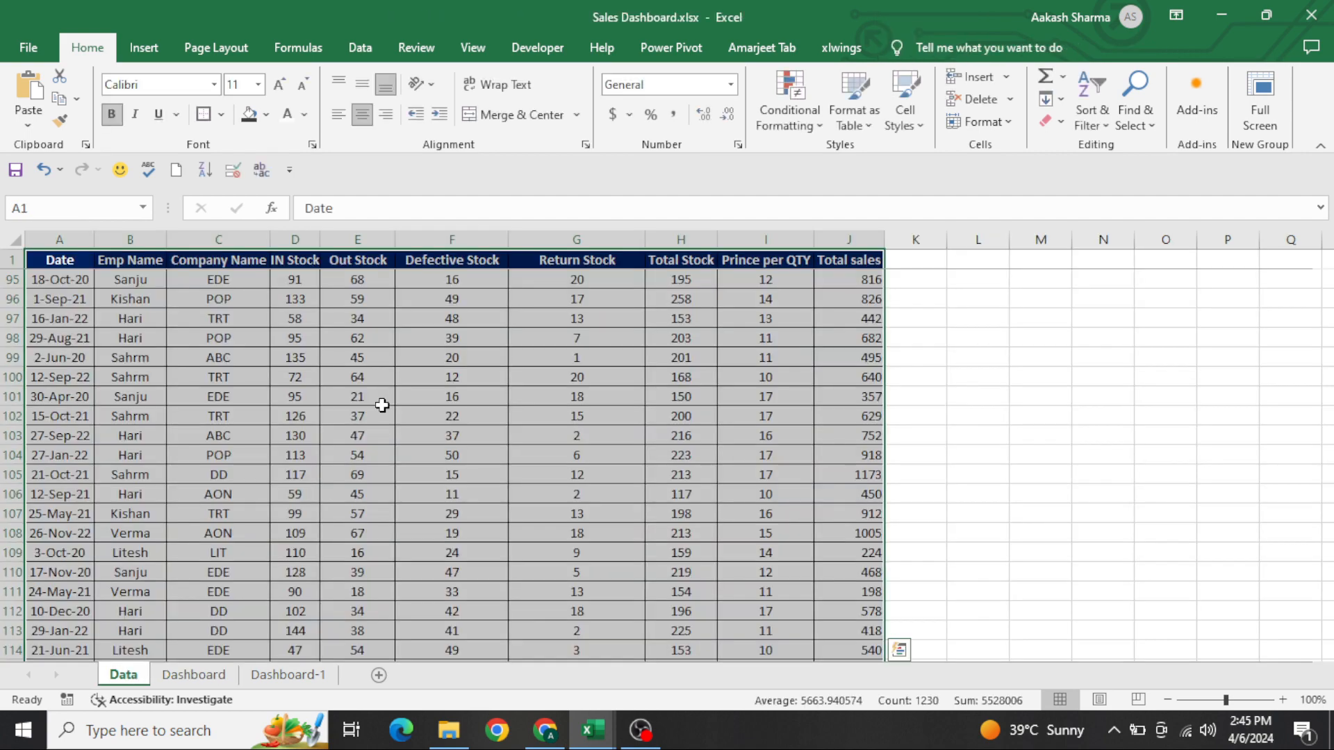
pyautogui.press('Up')
pyautogui.hotkey('ctrl', 'shift', 'End')
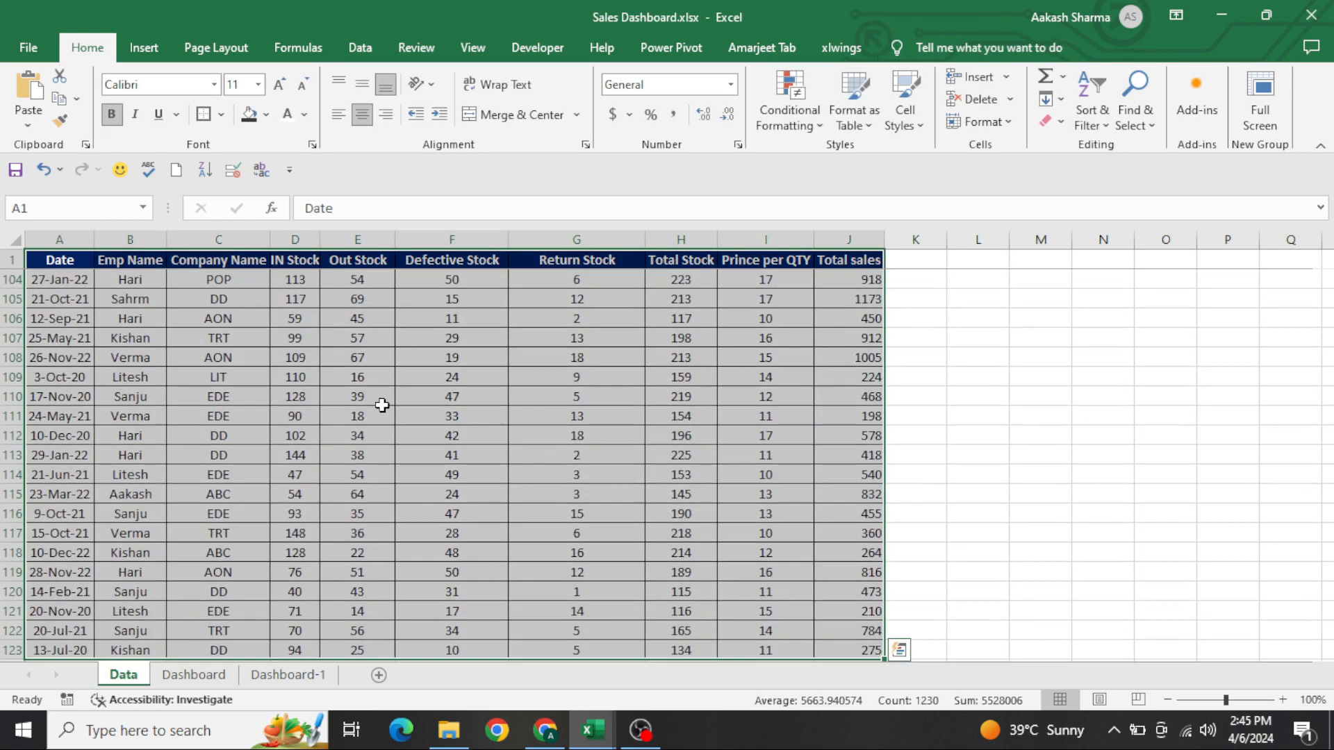
pyautogui.hotkey('alt', 'n')
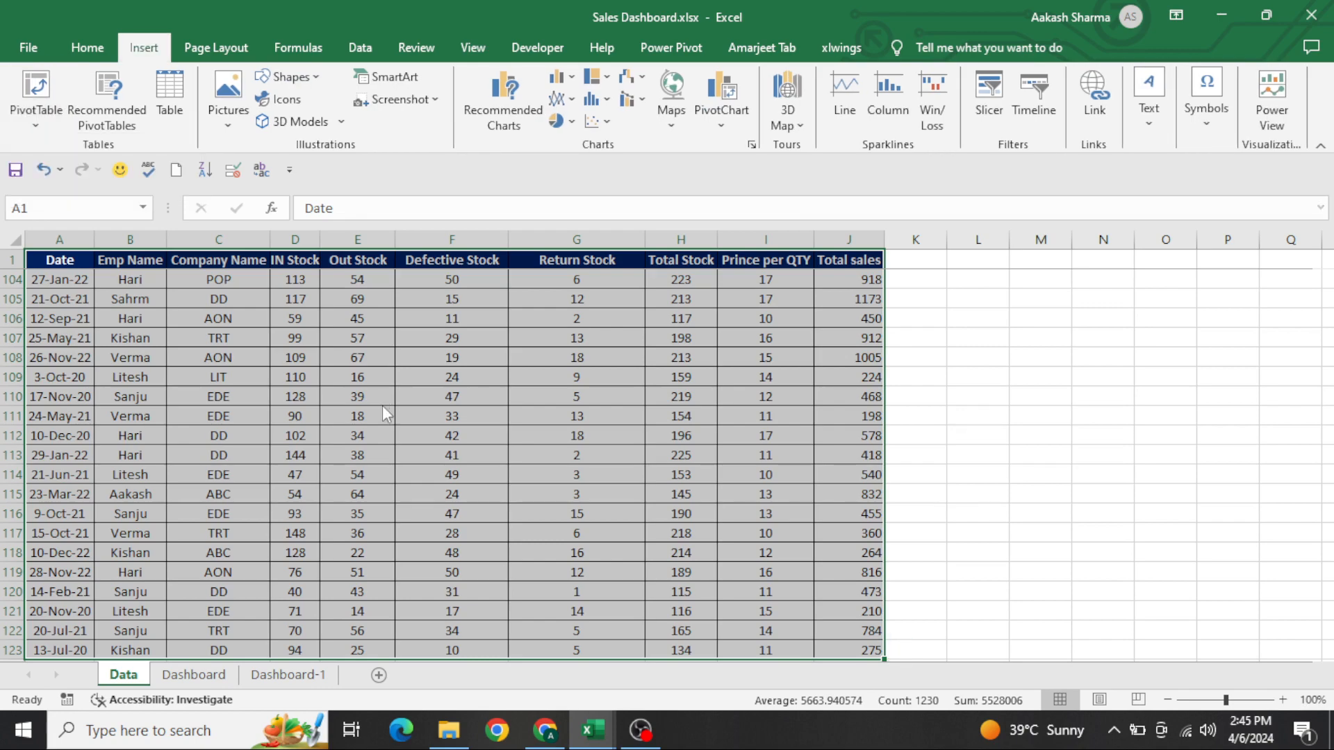
pyautogui.press('v')
pyautogui.press('t')
pyautogui.press('Return')
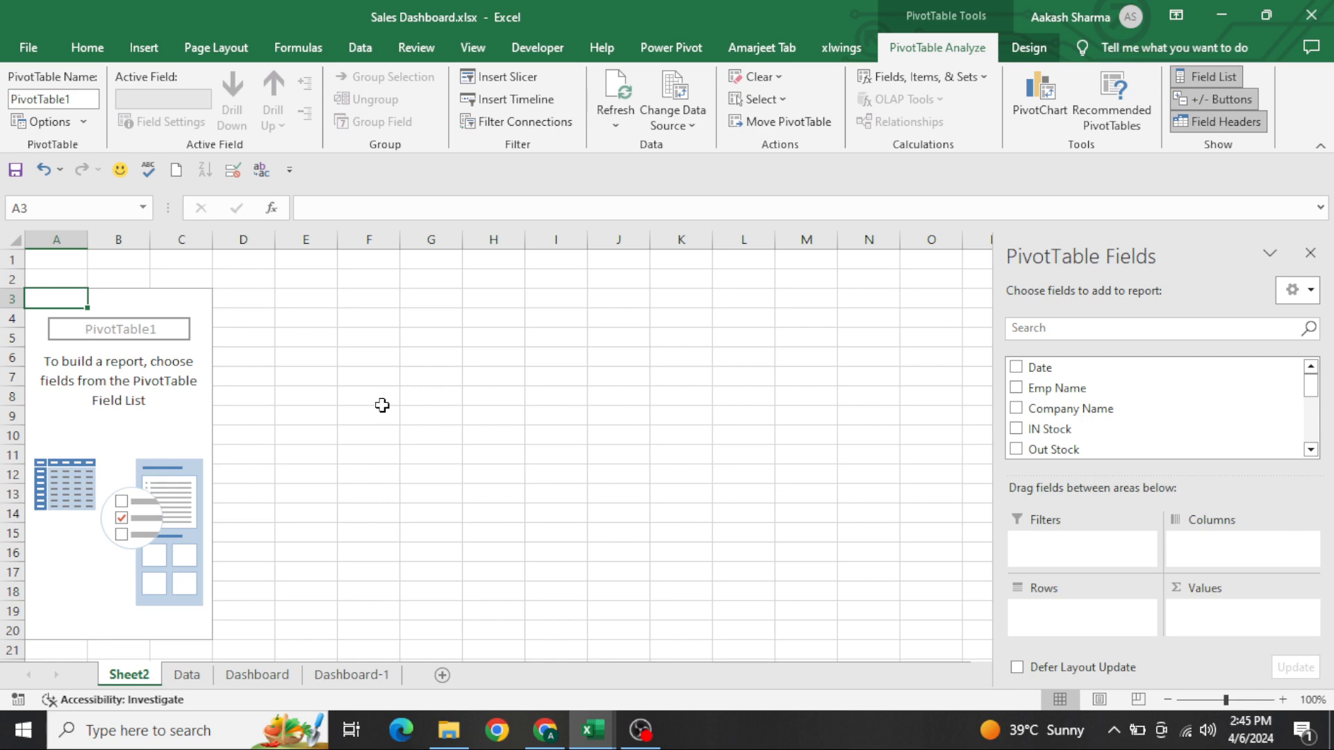
# Add the IN Stock field to the new PivotTable's values as a sum
pyautogui.hotkey('ctrl', 'pagedown')
pyautogui.hotkey('ctrl', 'pagedown')
pyautogui.hotkey('ctrl', 'pagedown')
pyautogui.hotkey('ctrl', 'pageup')
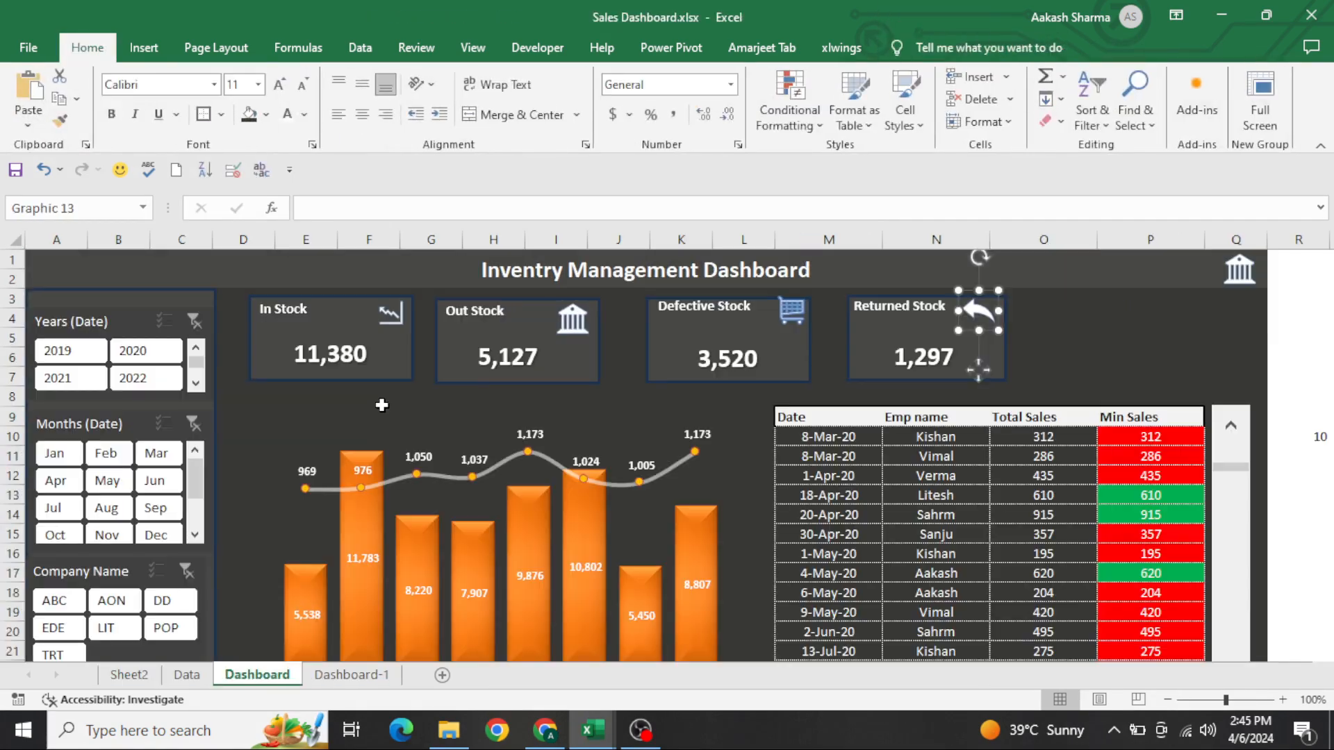
pyautogui.hotkey('ctrl', 'pageup')
pyautogui.hotkey('ctrl', 'pageup')
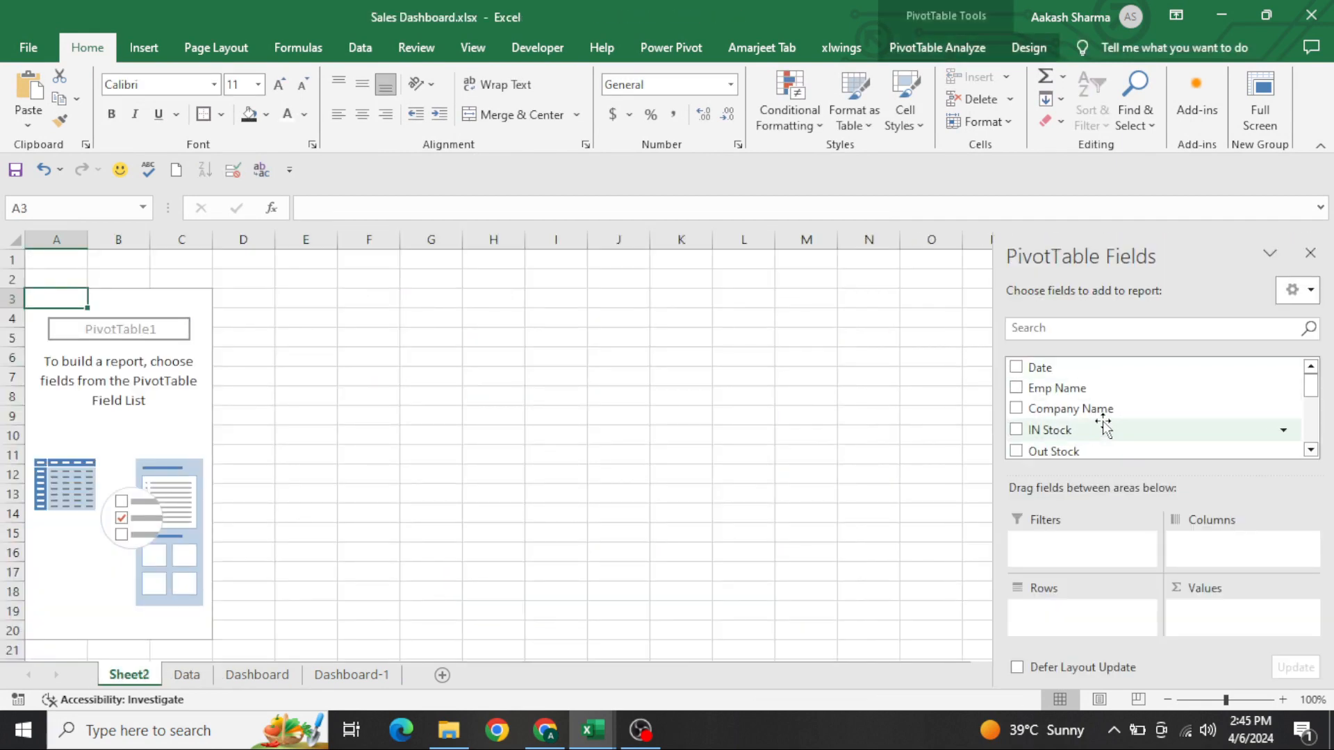
pyautogui.moveTo(1069, 431); pyautogui.dragTo(1230, 614)
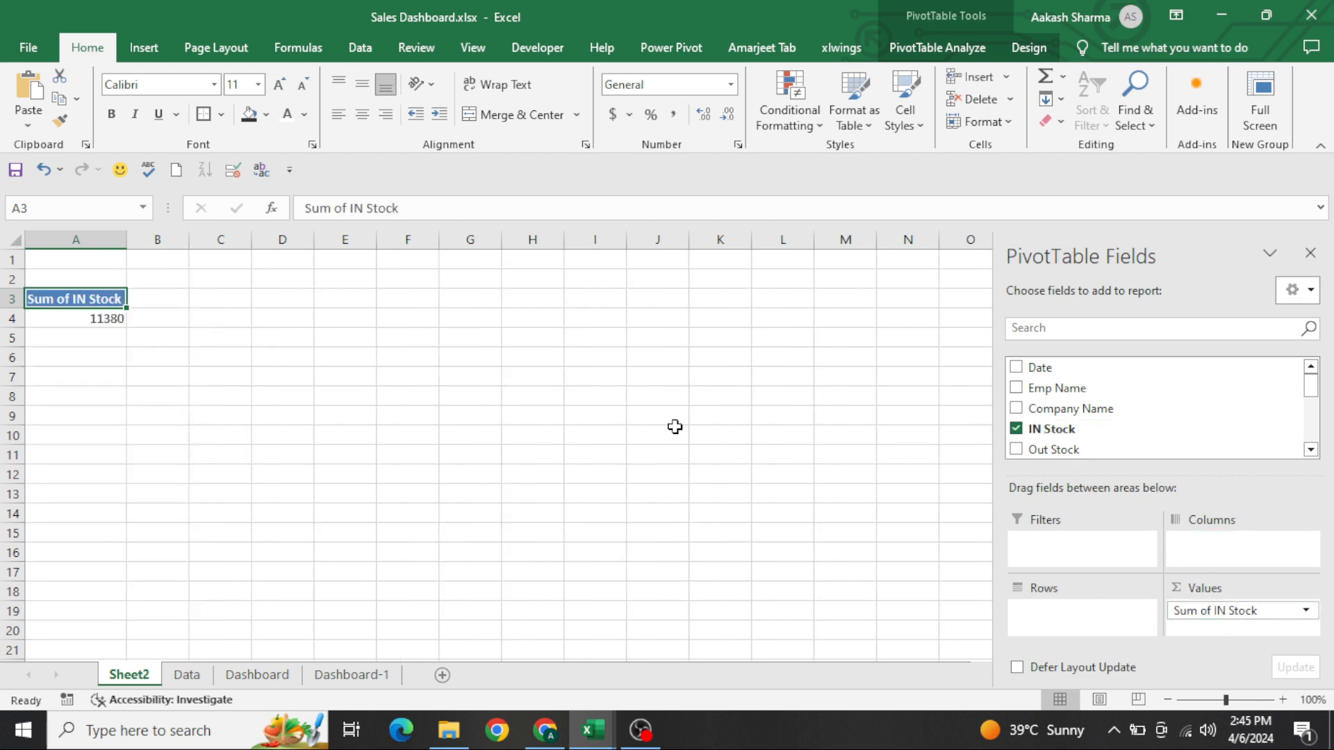
pyautogui.click(100, 335)
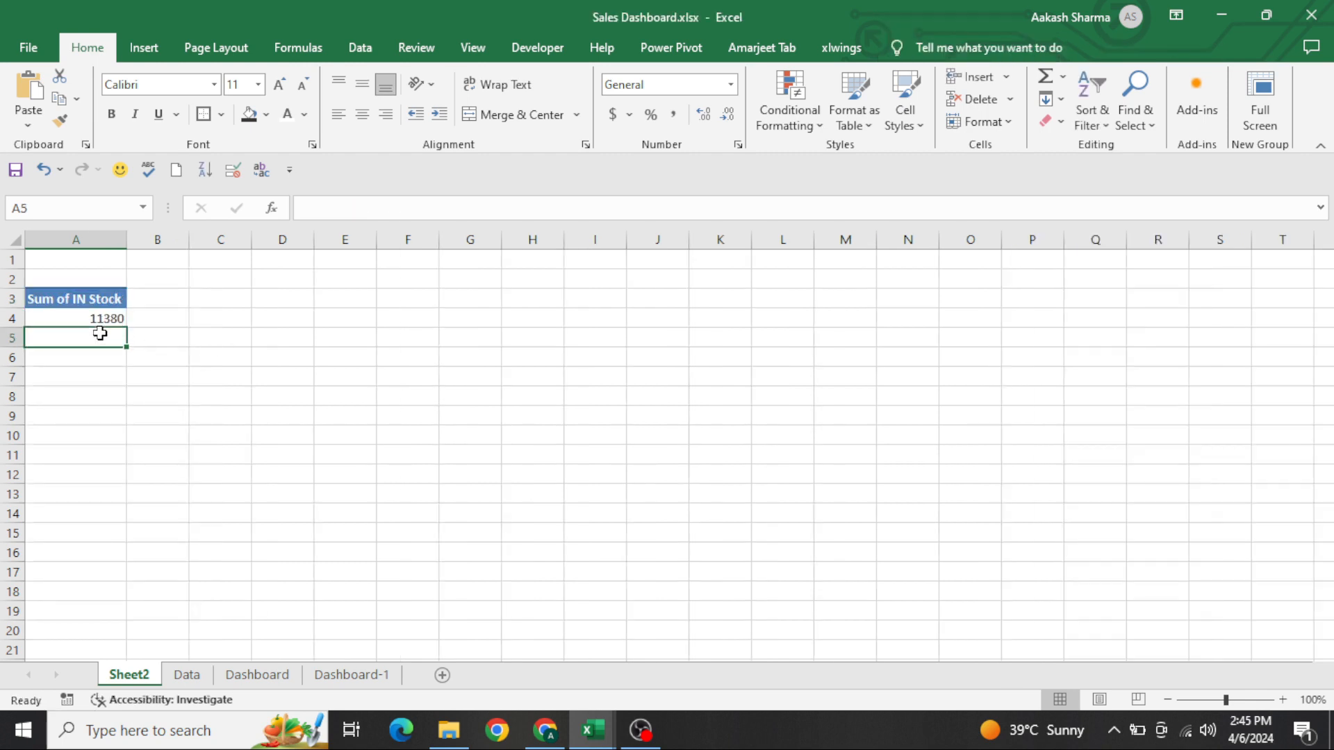
pyautogui.write('=')
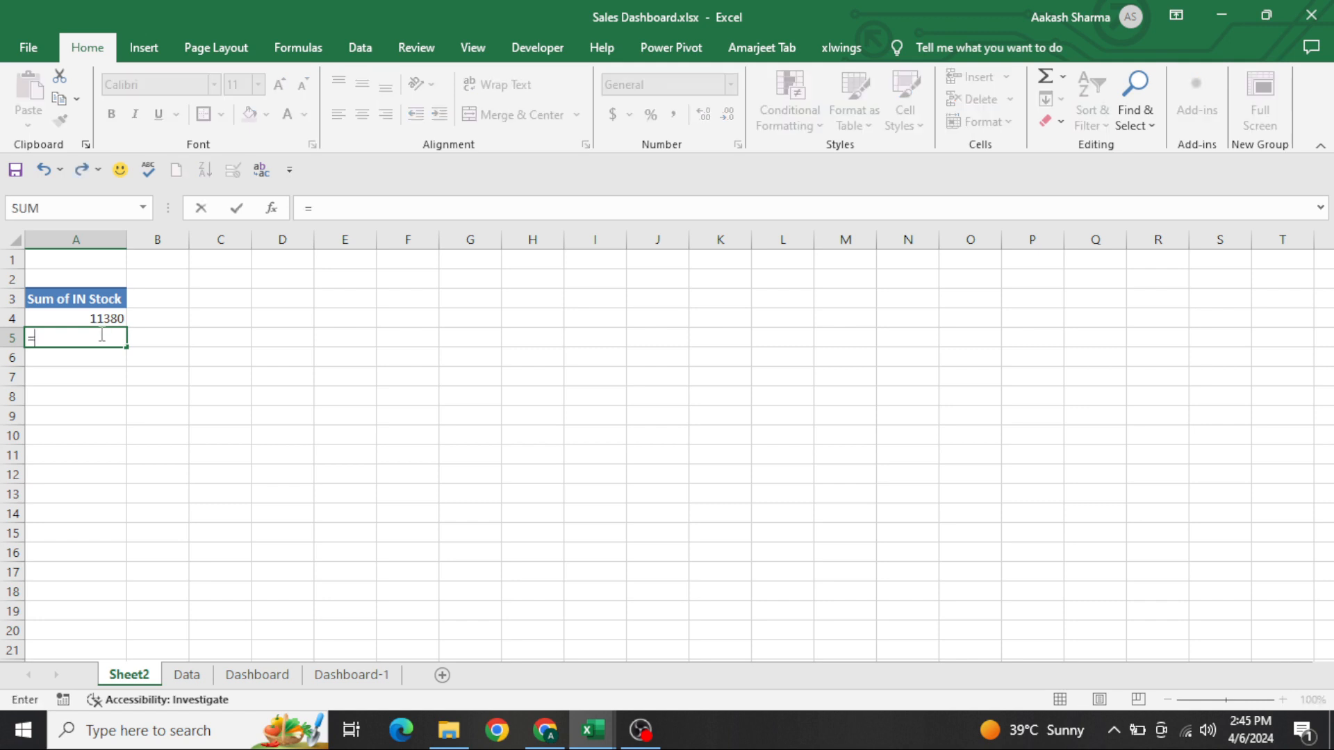
pyautogui.press('Up')
pyautogui.press('Escape')
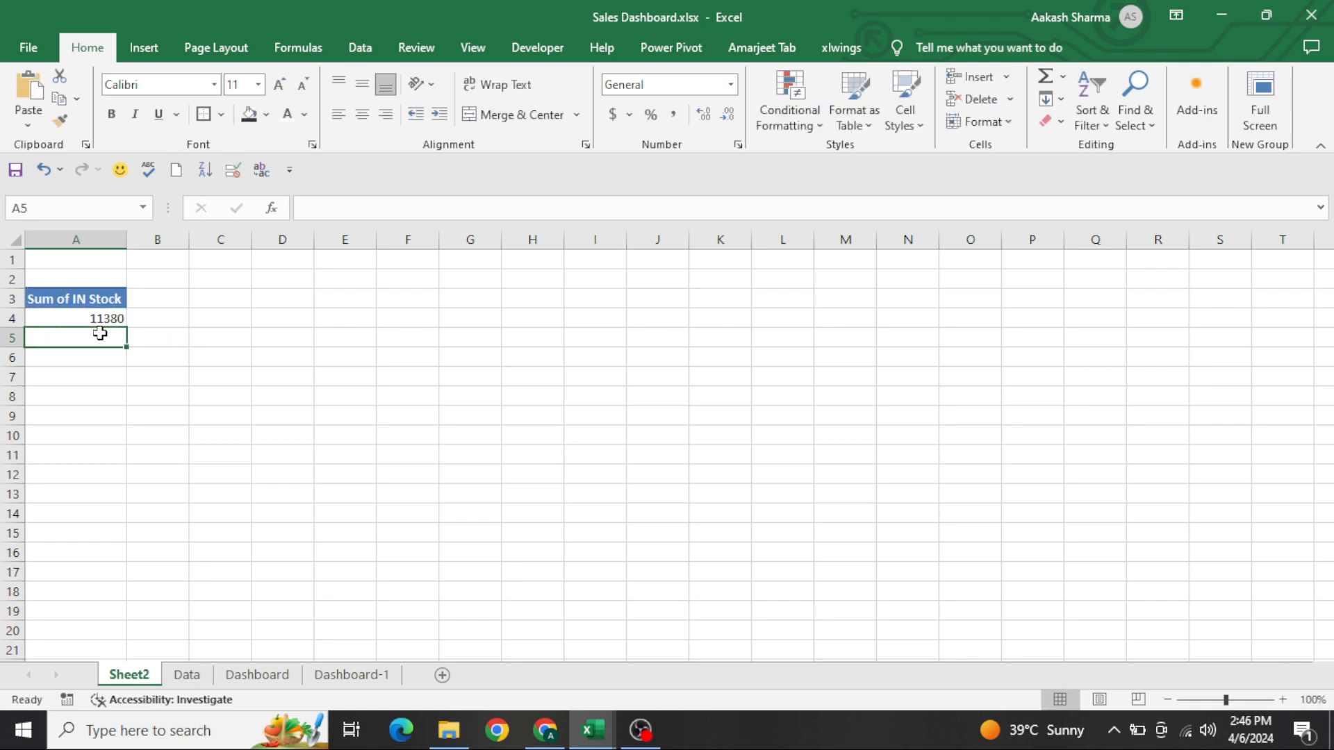
# Enter the formula =A4 in cell A5, directly below the IN Stock PivotTable
pyautogui.write('=A4')
pyautogui.press('Return')
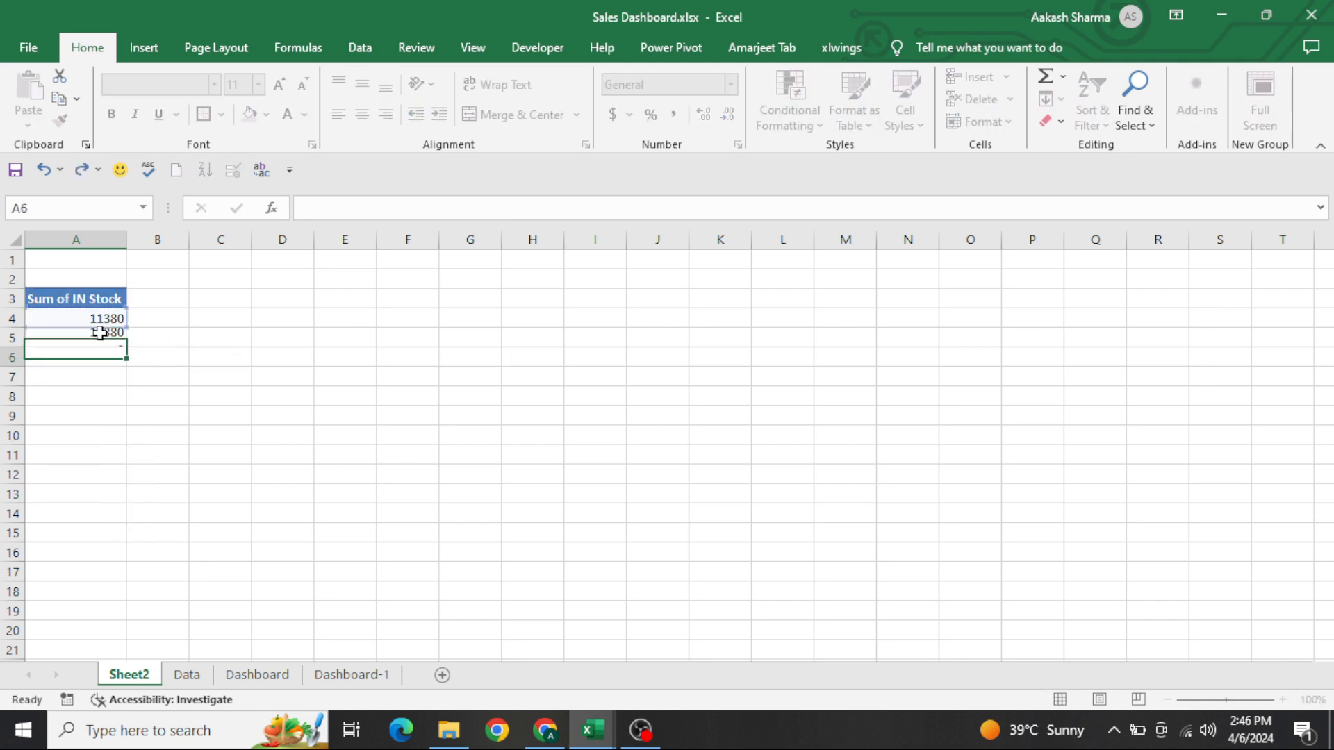
pyautogui.hotkey('ctrl', 'pagedown')
pyautogui.hotkey('ctrl', 'pagedown')
pyautogui.hotkey('ctrl', 'pagedown')
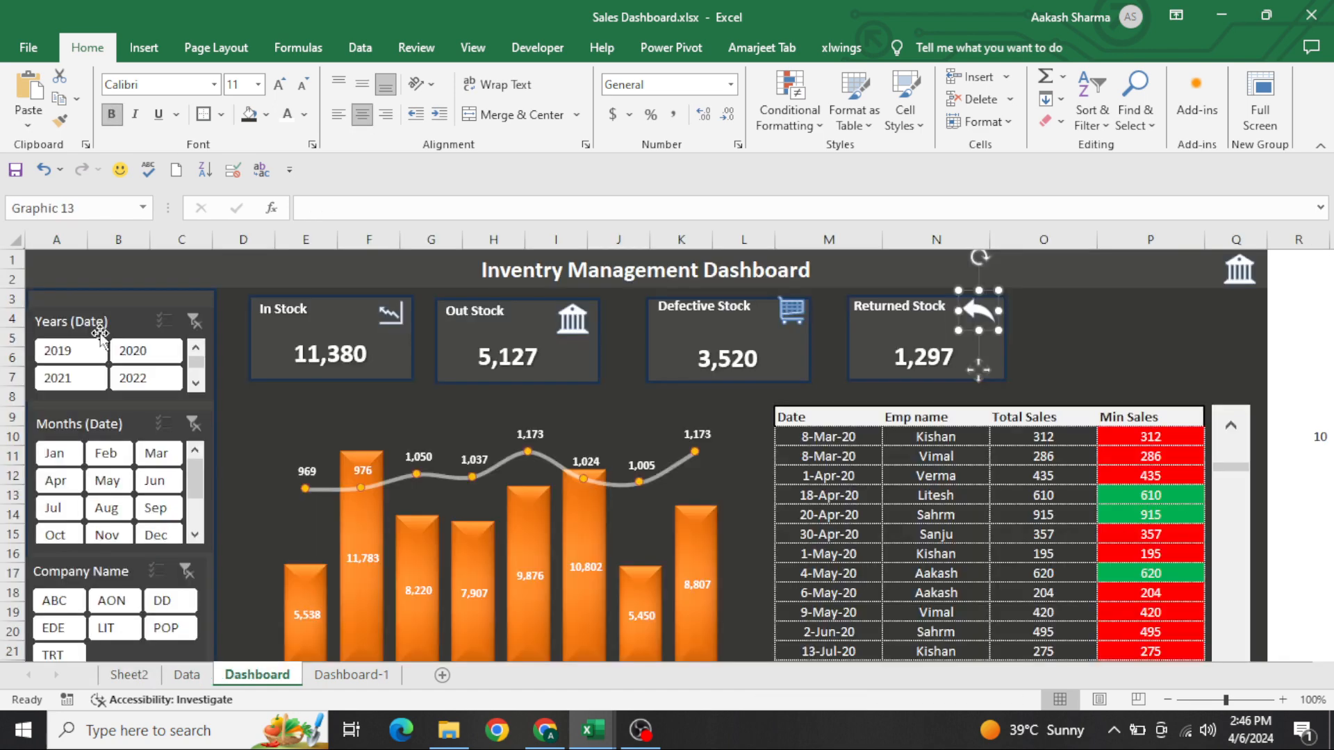
pyautogui.click(109, 673)
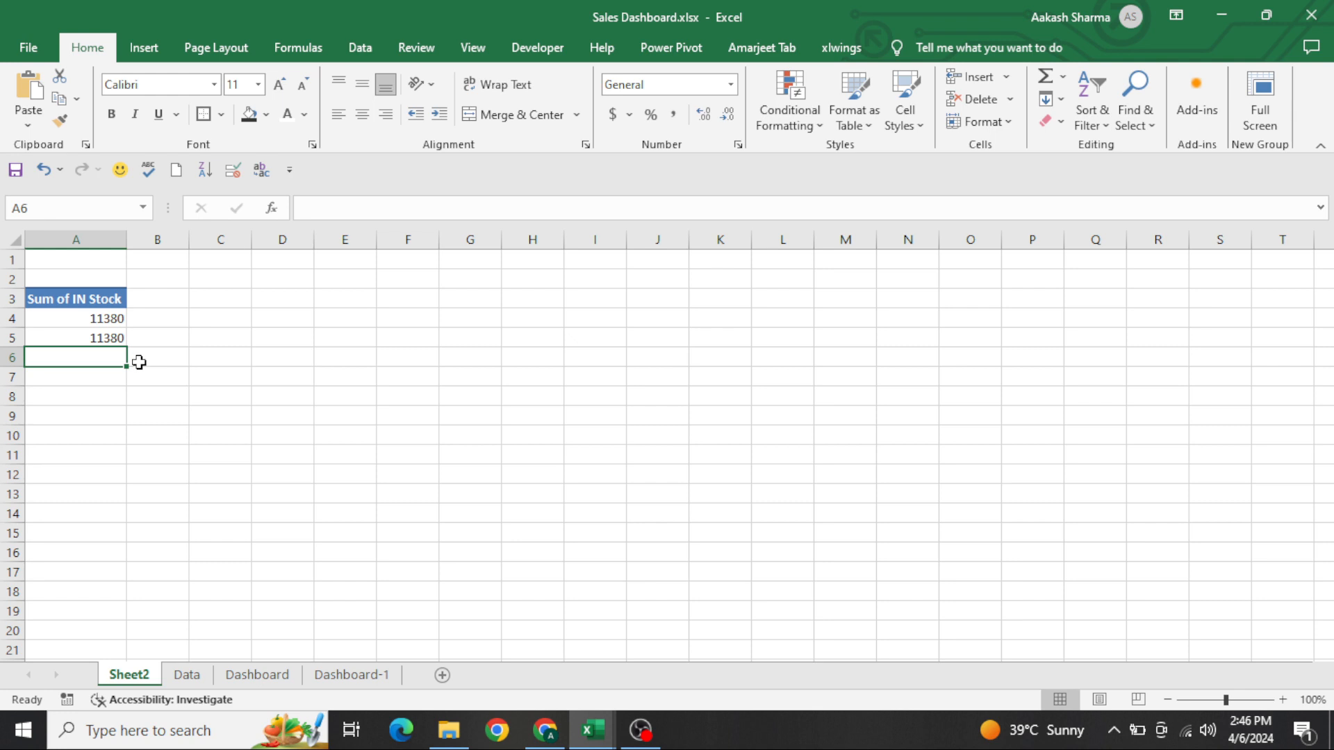
# Copy the IN Stock PivotTable together with the formula below it (A3:A5) to cell D3
pyautogui.click(70, 340)
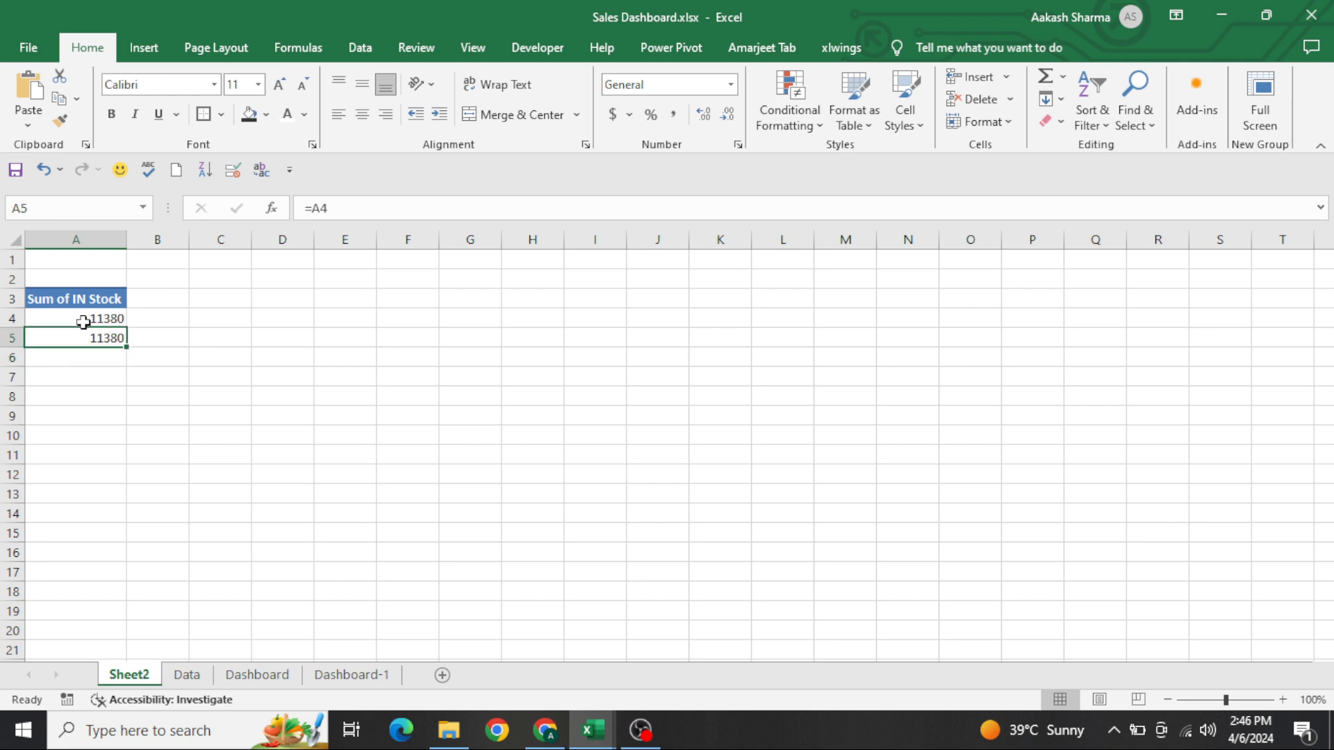
pyautogui.moveTo(82, 321)
pyautogui.press('Up')
pyautogui.press('Up')
pyautogui.hotkey('shift', 'Down')
pyautogui.hotkey('shift', 'Down')
pyautogui.hotkey('ctrl', 'c')
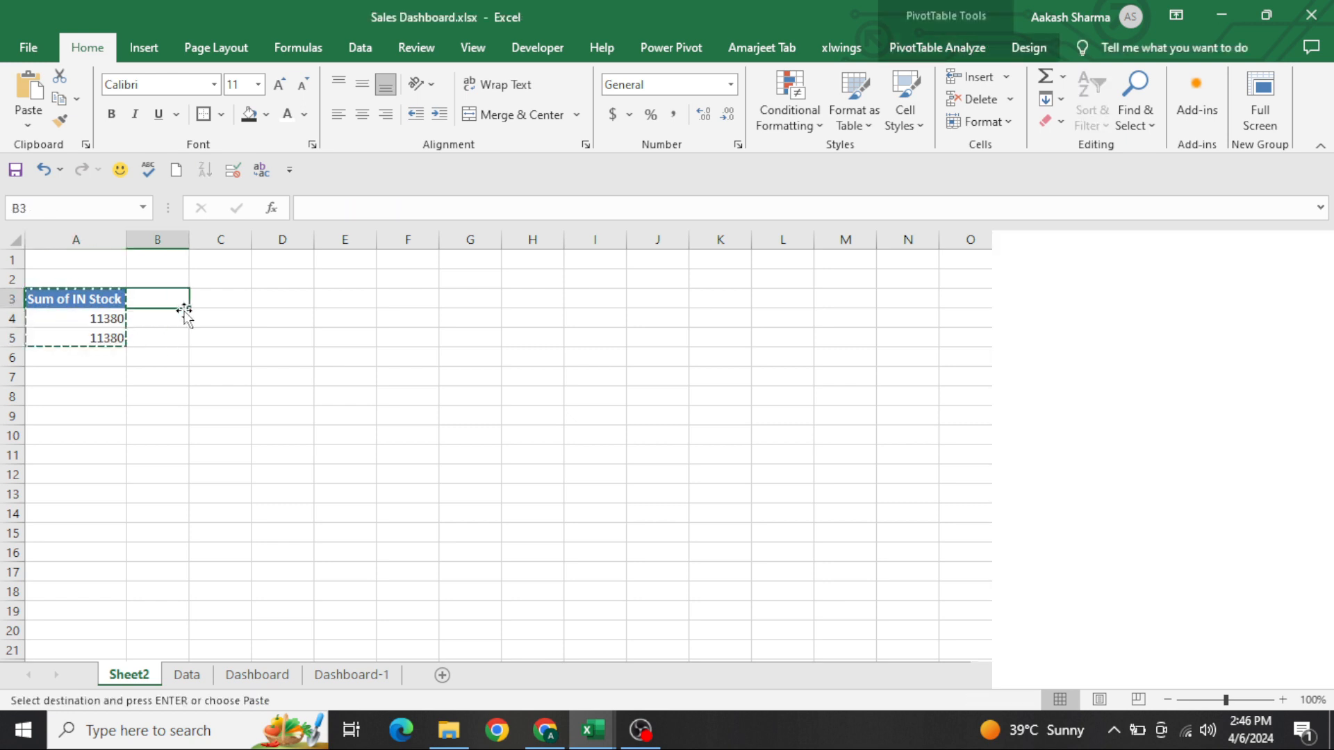
pyautogui.press('Right')
pyautogui.press('Right')
pyautogui.press('Right')
pyautogui.hotkey('ctrl', 'v')
pyautogui.press('Escape')
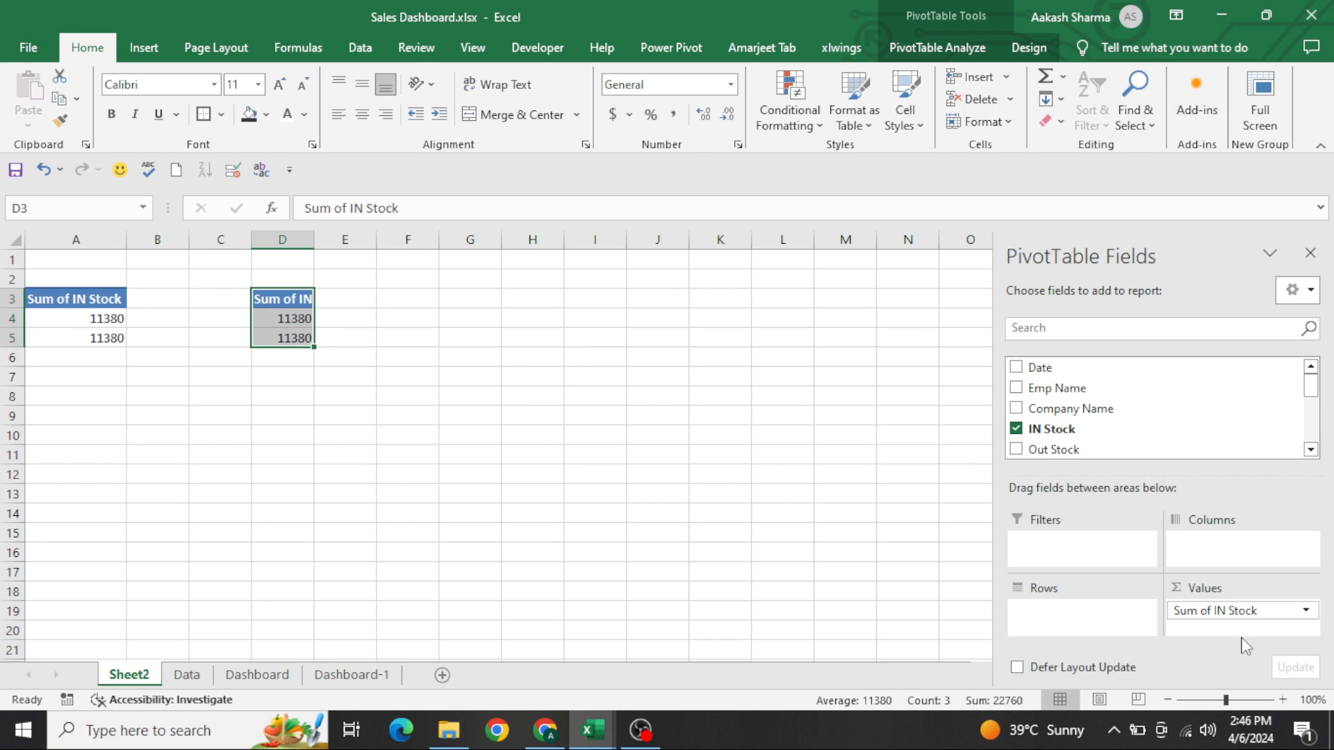
# Clear the copied formula in D5 and replace the second PivotTable's IN Stock value with the sum of Out Stock
pyautogui.moveTo(1210, 614); pyautogui.dragTo(866, 518)
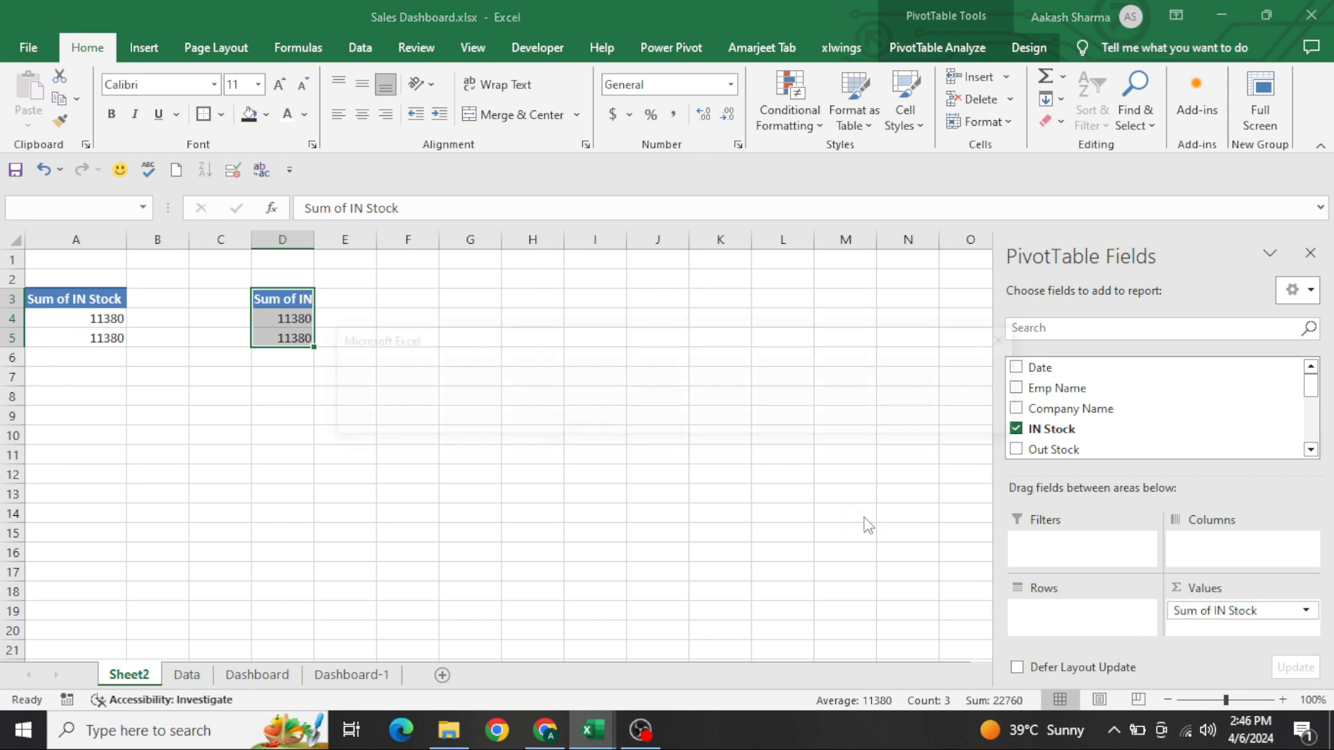
pyautogui.press('Escape')
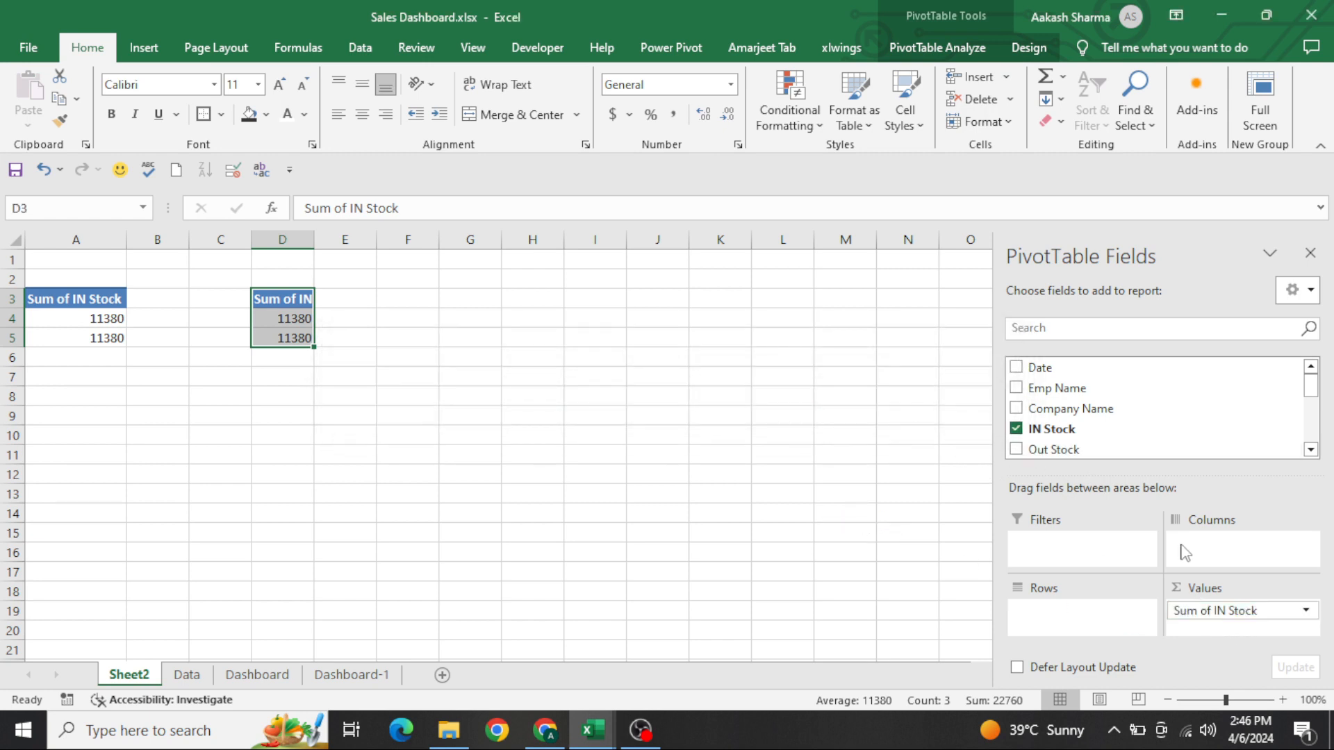
pyautogui.click(613, 327)
pyautogui.click(397, 310)
pyautogui.press('Left')
pyautogui.press('Left')
pyautogui.press('Down')
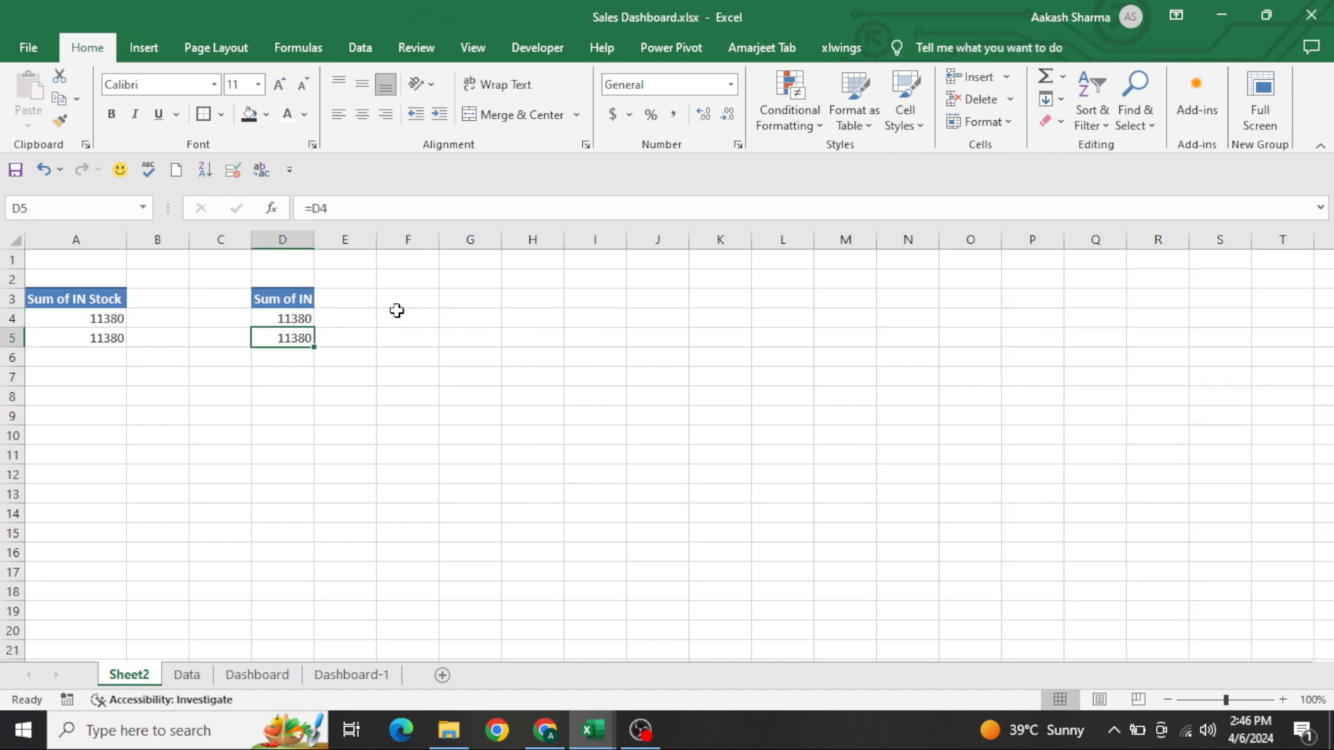
pyautogui.press('Delete')
pyautogui.press('Up')
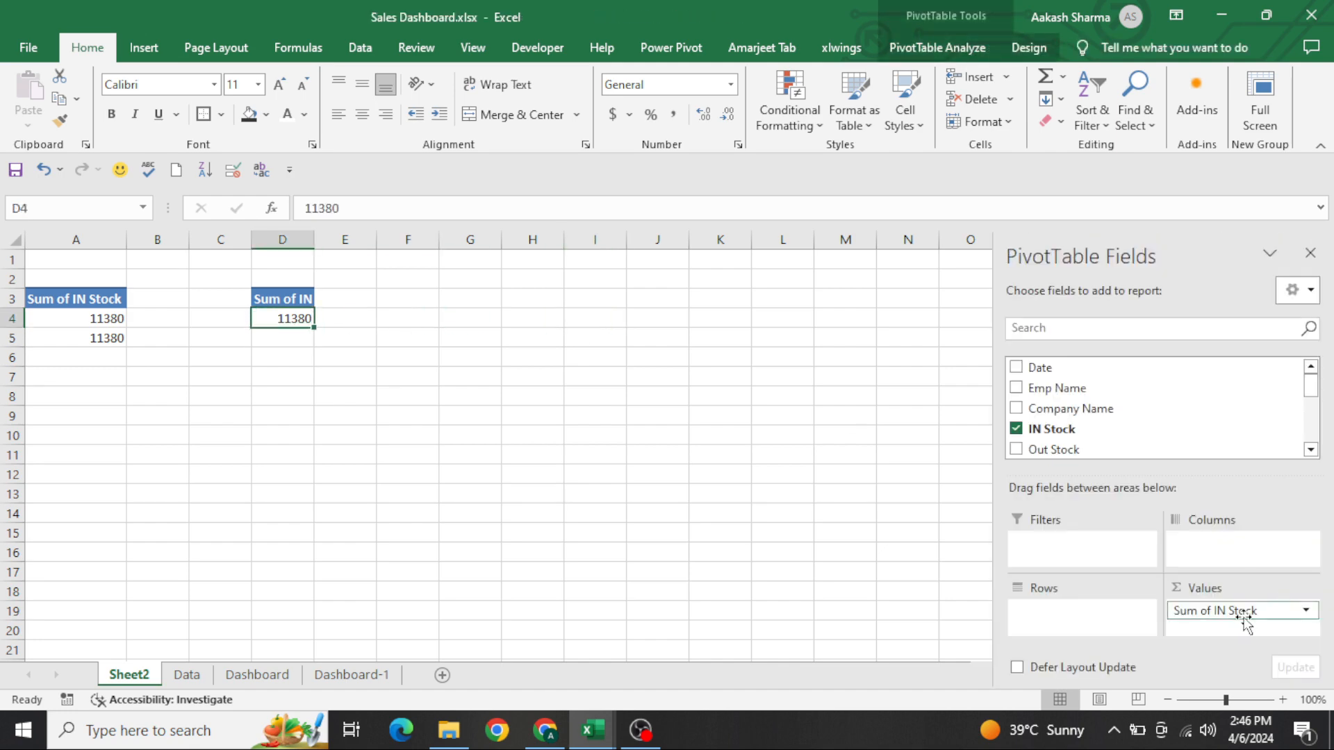
pyautogui.moveTo(1242, 612); pyautogui.dragTo(861, 507)
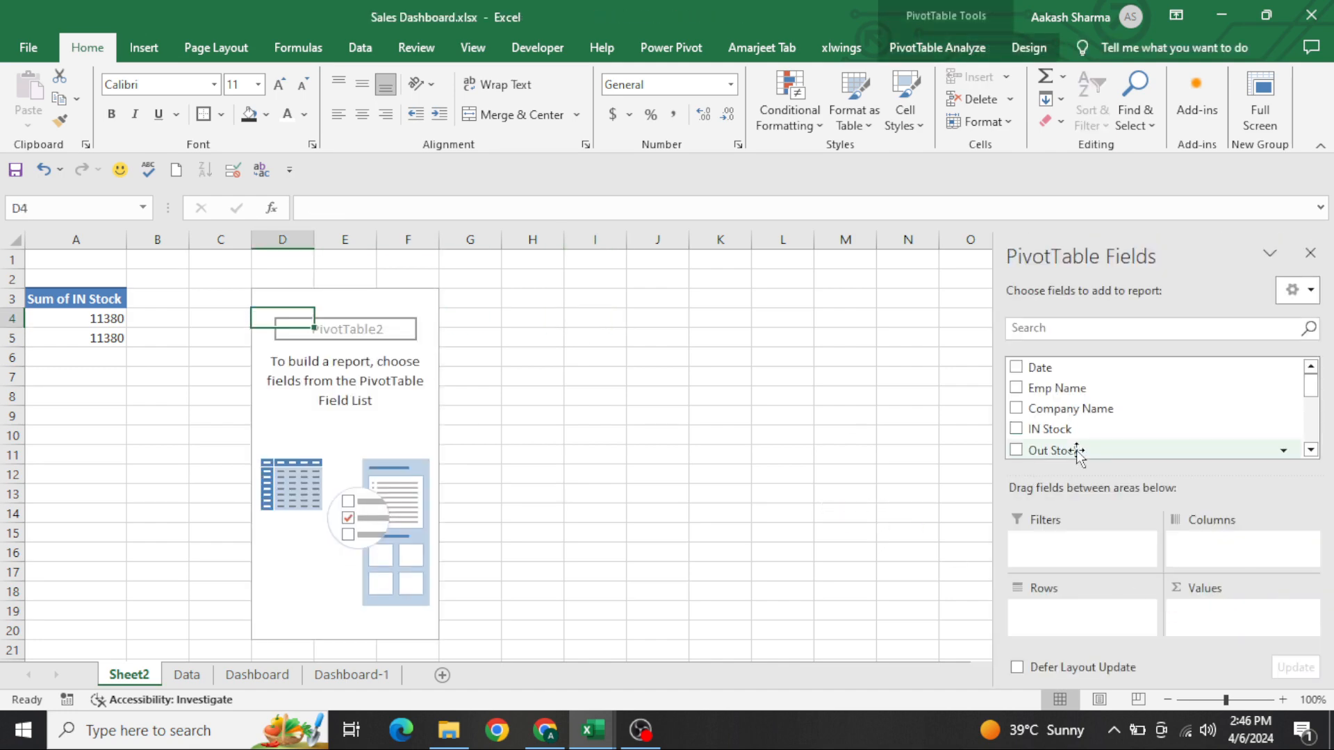
pyautogui.moveTo(1078, 452); pyautogui.dragTo(1241, 616)
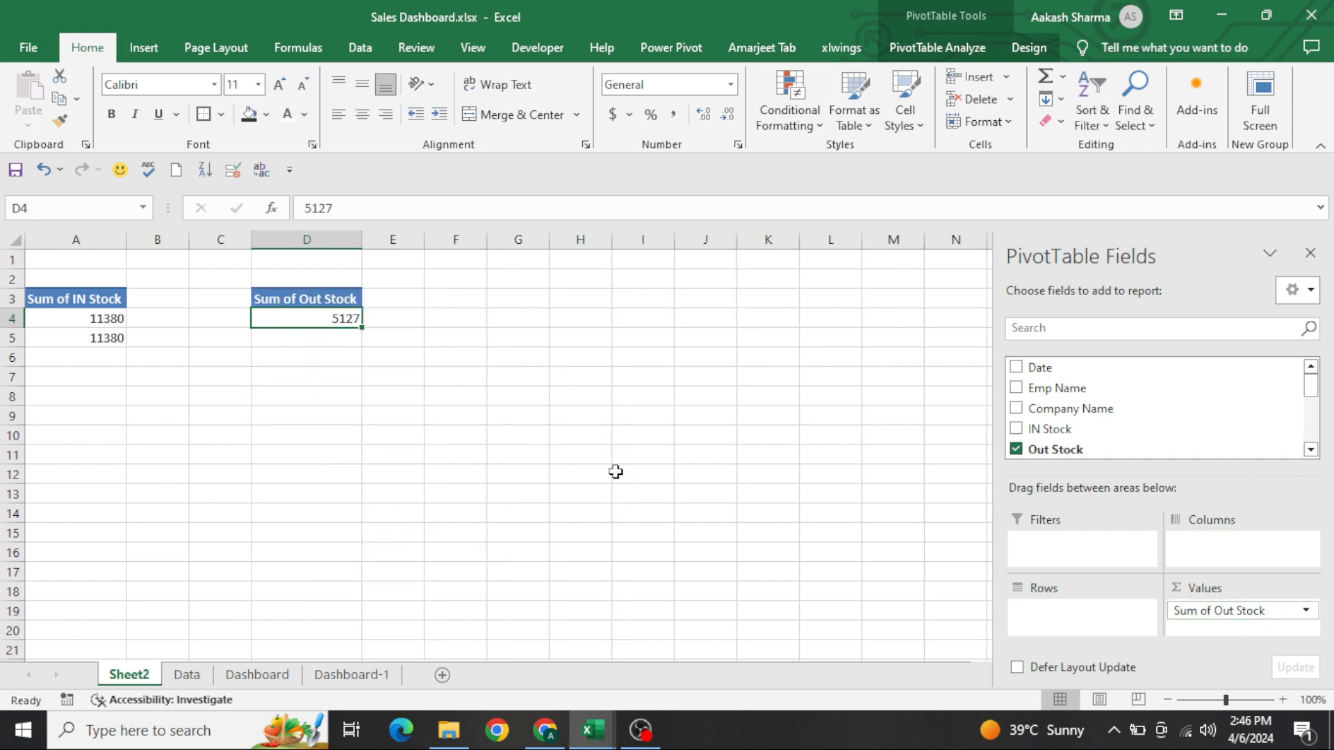
# Copy the Out Stock PivotTable (D3:D4) to cell F3
pyautogui.click(465, 311)
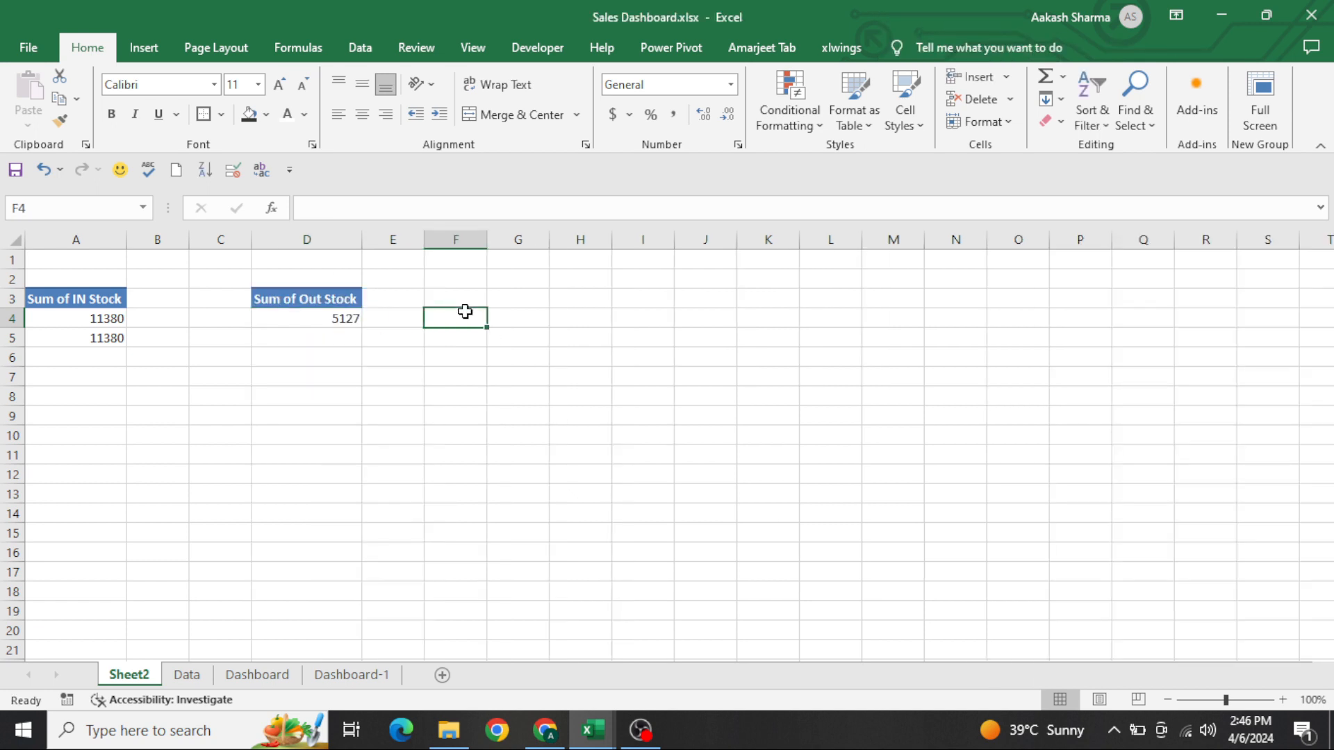
pyautogui.press('Left')
pyautogui.press('Left')
pyautogui.press('Up')
pyautogui.hotkey('shift', 'Down')
pyautogui.hotkey('ctrl', 'c')
pyautogui.press('Right')
pyautogui.press('Right')
pyautogui.hotkey('ctrl', 'v')
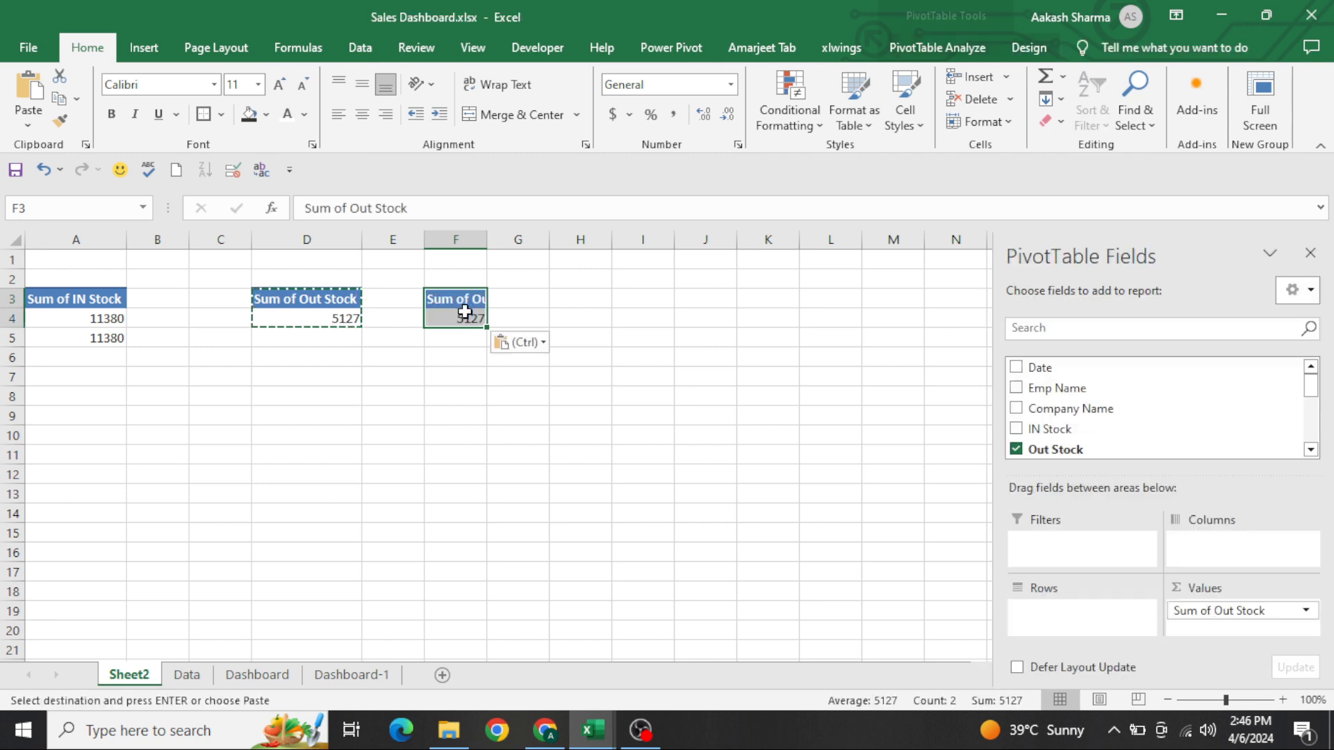
pyautogui.press('Escape')
# Replace the Out Stock value in the PivotTable at F3 with the sum of Defective Stock
pyautogui.click(465, 311)
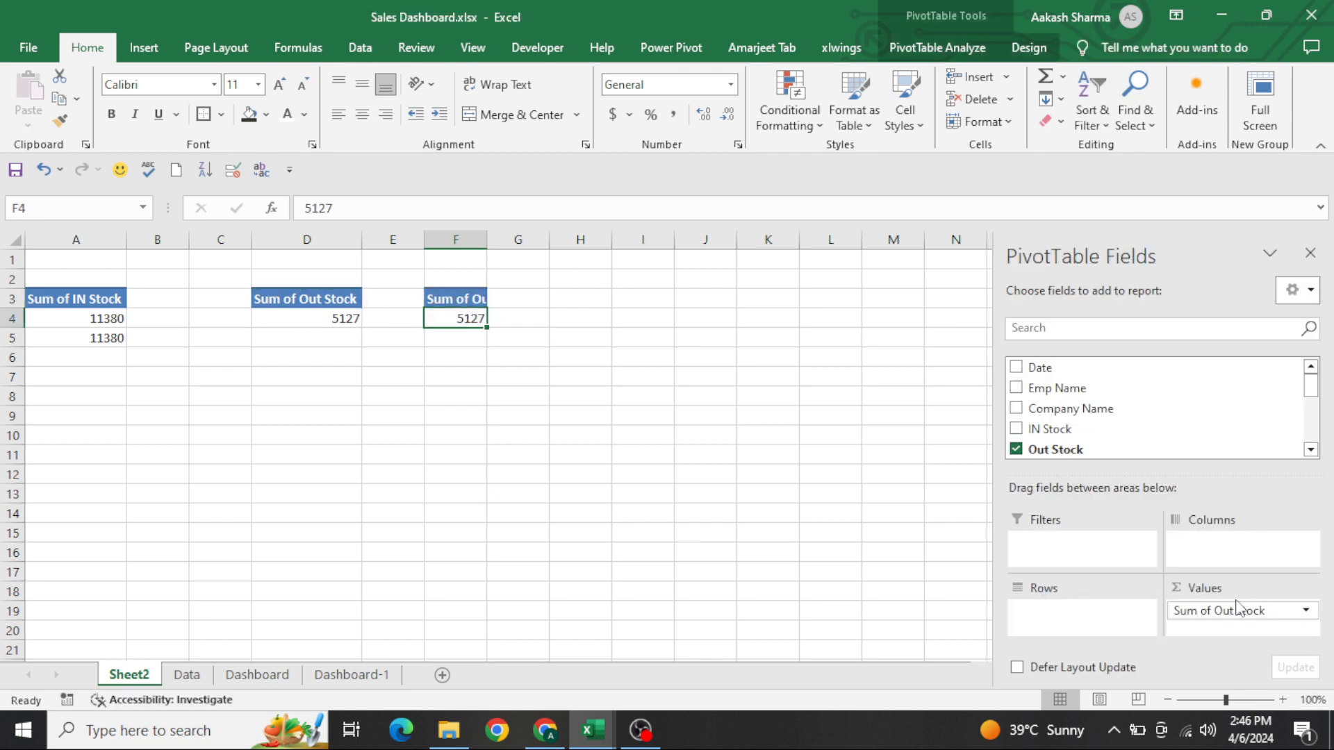
pyautogui.moveTo(1237, 609); pyautogui.dragTo(911, 501)
pyautogui.scroll(-1, 1090, 448)
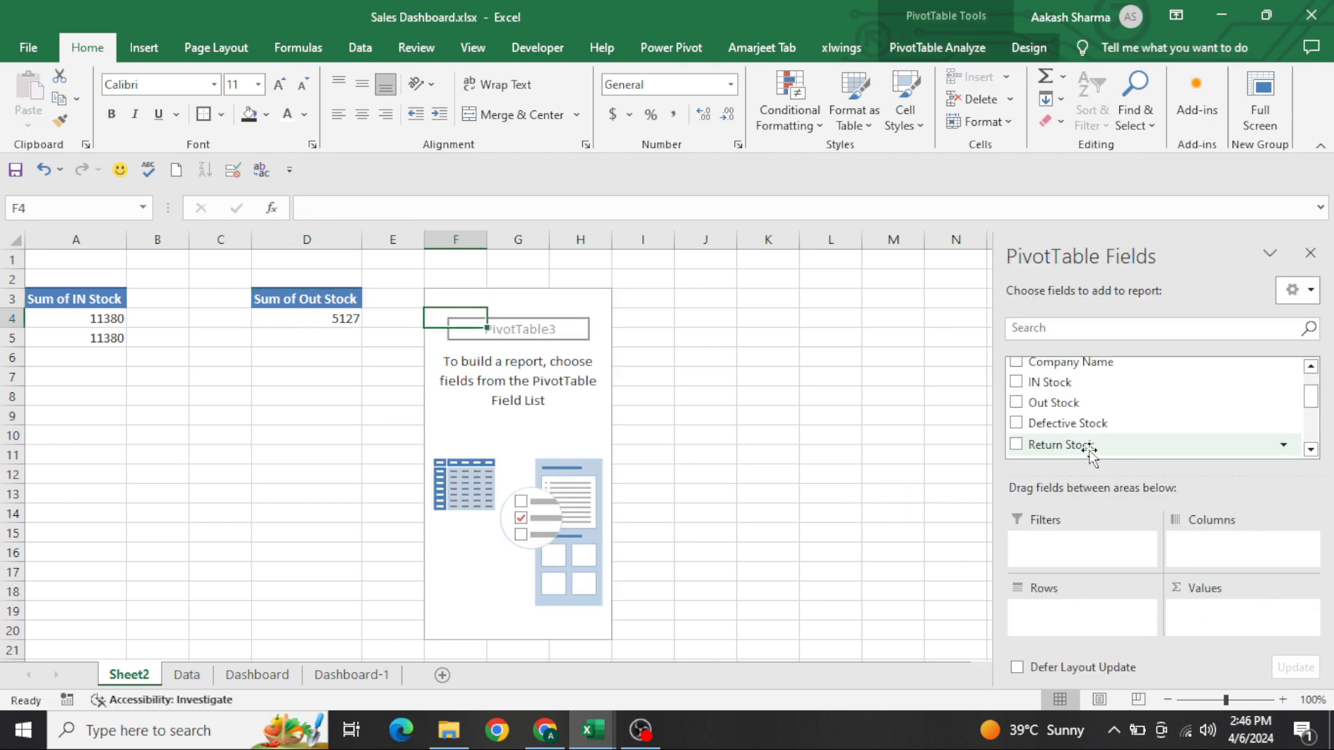
pyautogui.scroll(-2, 1089, 451)
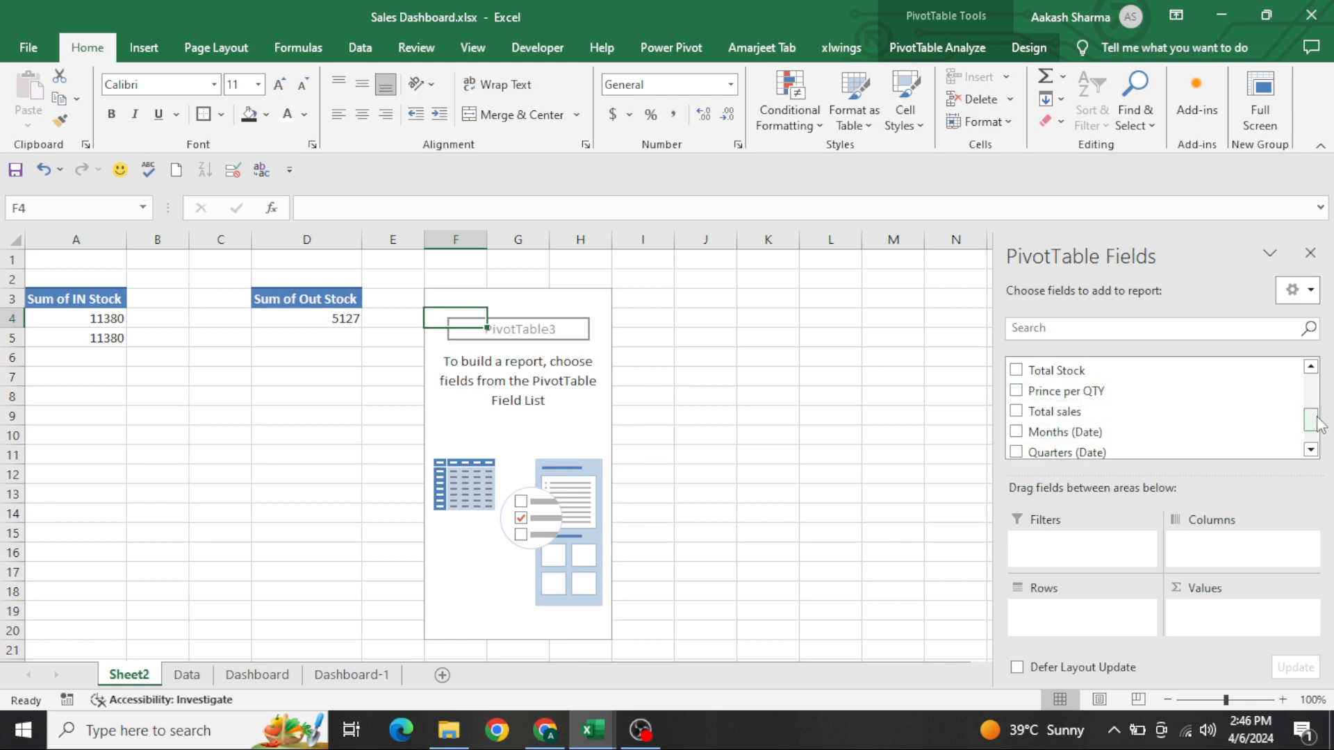
pyautogui.moveTo(1316, 425); pyautogui.dragTo(1313, 412)
pyautogui.moveTo(1108, 368); pyautogui.dragTo(1230, 621)
# Copy the Defective Stock PivotTable (F3:F4) to cell H3
pyautogui.click(670, 306)
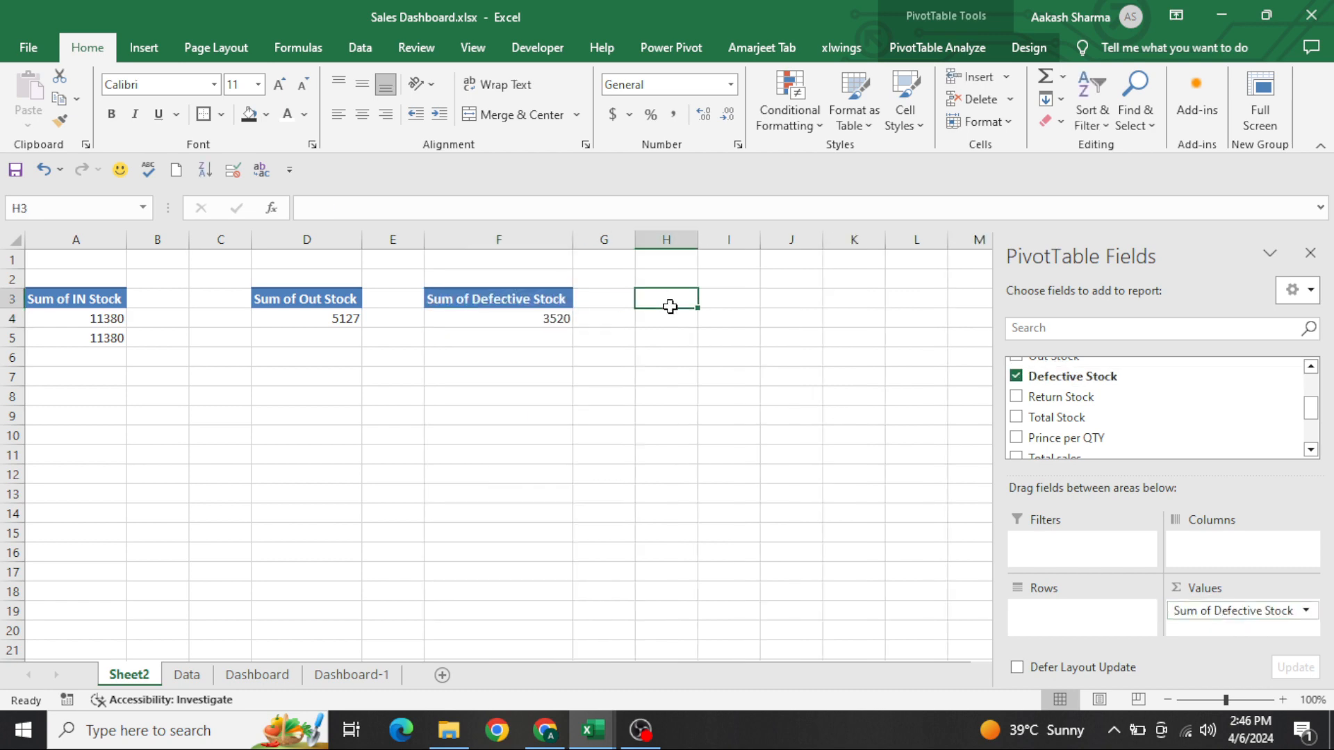
pyautogui.press('Left')
pyautogui.press('Left')
pyautogui.hotkey('shift', 'Down')
pyautogui.hotkey('ctrl', 'c')
pyautogui.press('Right')
pyautogui.press('Right')
pyautogui.hotkey('ctrl', 'v')
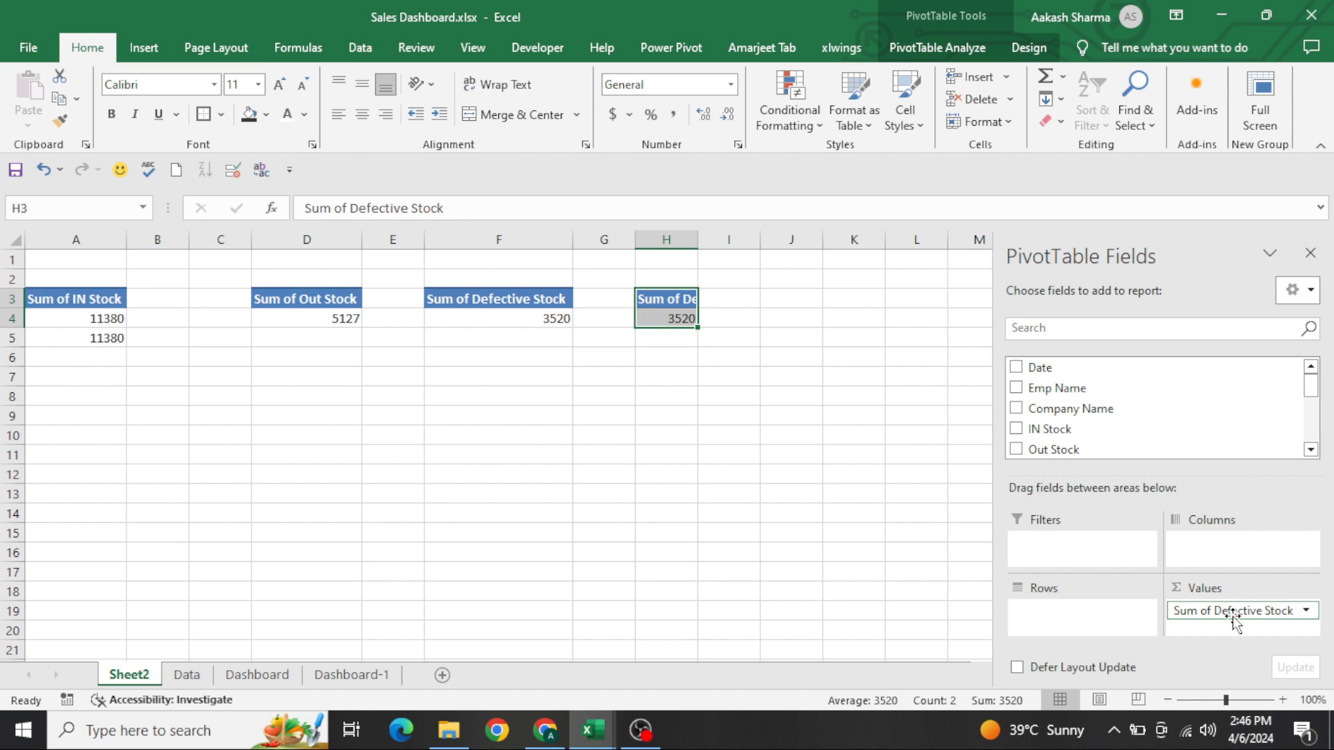
# Replace the Defective Stock value in the PivotTable at H3 with the sum of Return Stock
pyautogui.moveTo(1234, 611); pyautogui.dragTo(902, 499)
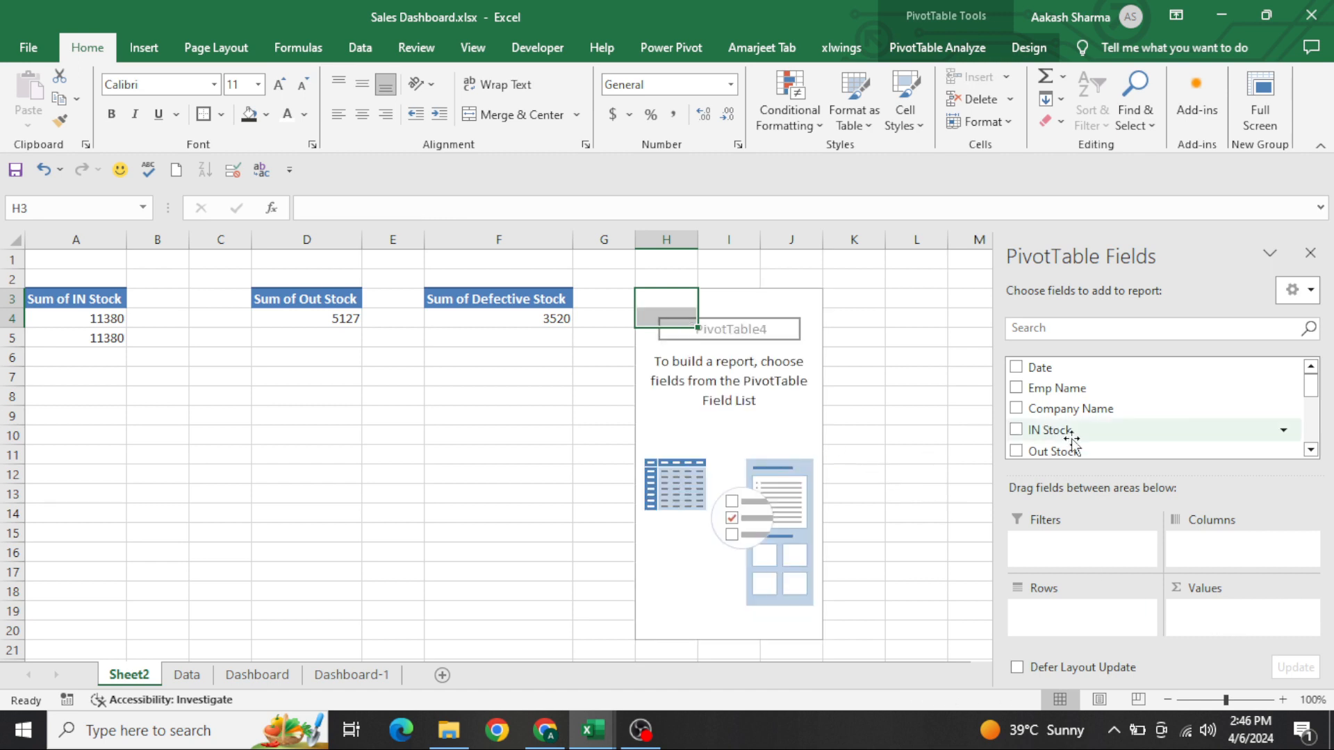
pyautogui.click(1311, 450)
pyautogui.click(1312, 451)
pyautogui.moveTo(1111, 443); pyautogui.dragTo(1231, 633)
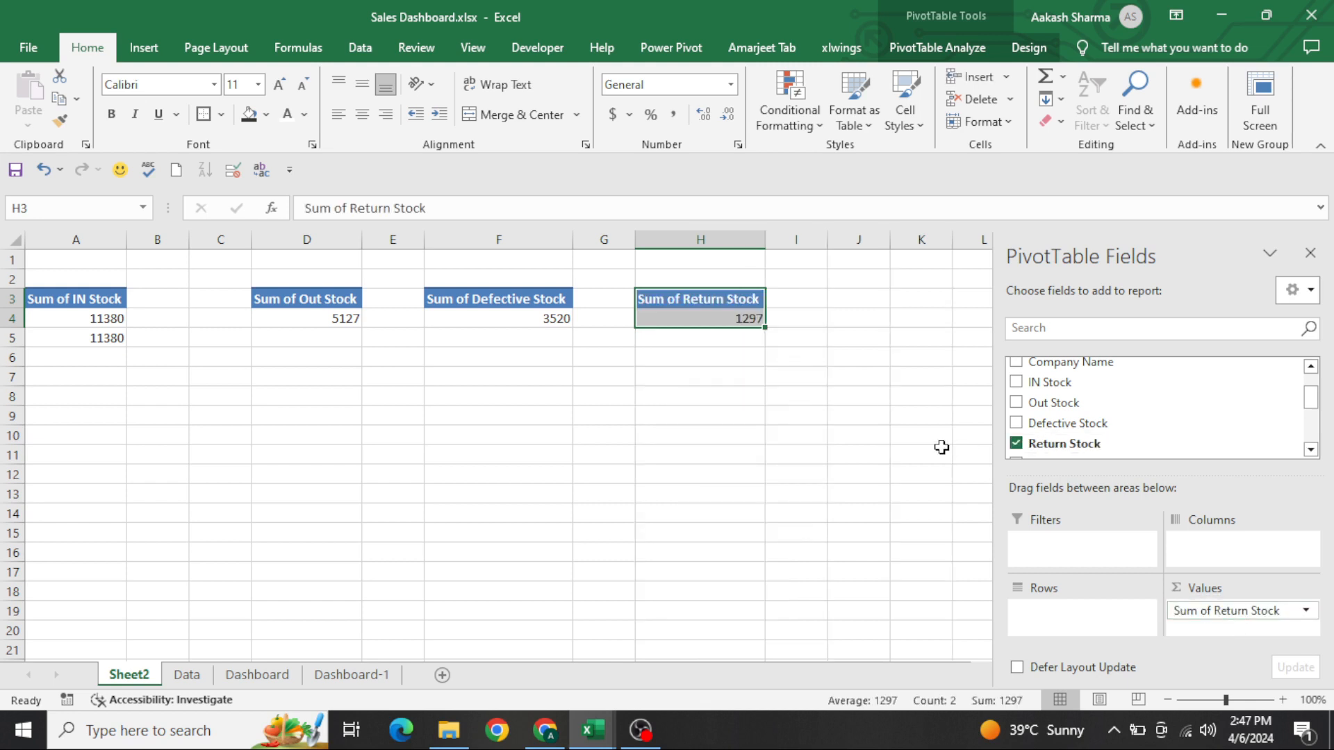
# Copy the linking formula from A5 to D5, below the Out Stock total
pyautogui.press('Left')
pyautogui.press('Left')
pyautogui.press('Down')
pyautogui.press('Left')
pyautogui.press('Left')
pyautogui.press('Left')
pyautogui.press('Left')
pyautogui.press('Left')
pyautogui.press('Down')
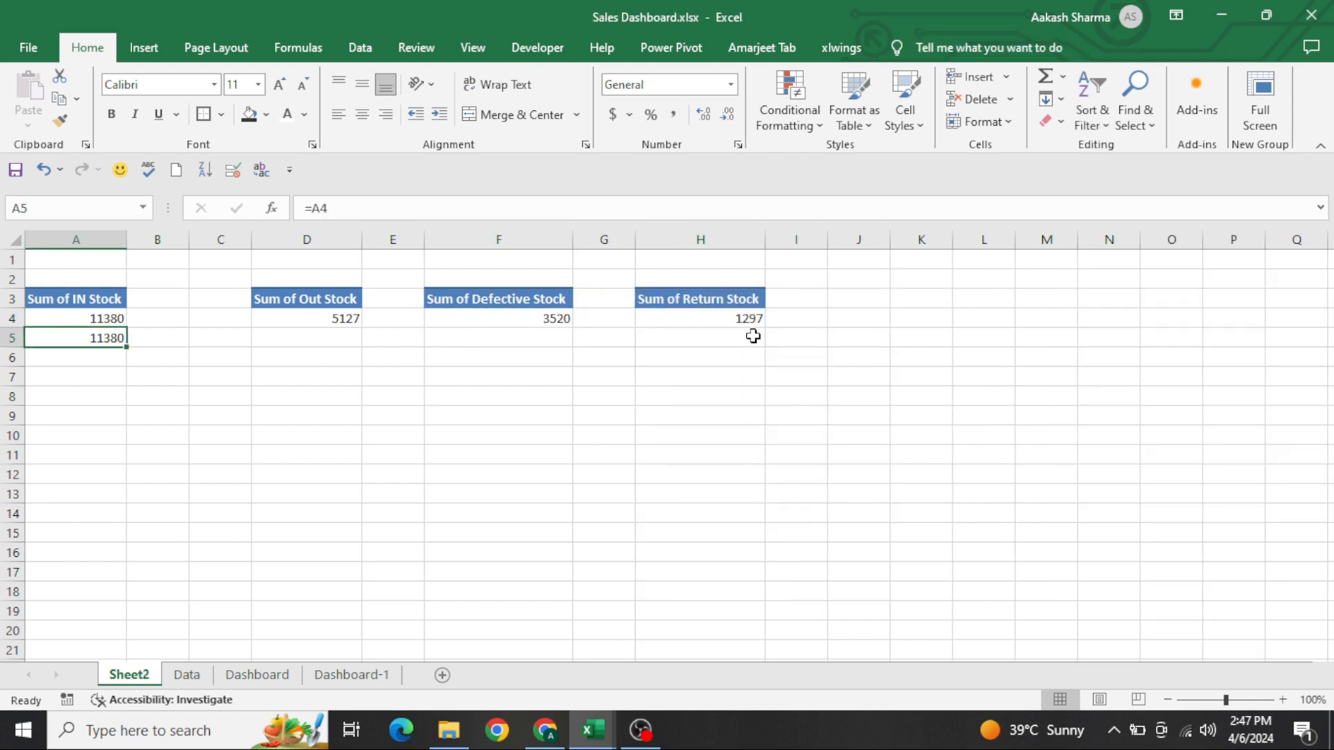
pyautogui.hotkey('ctrl', 'c')
pyautogui.press('Right')
# Paste the copied linking formula into F5, below the Defective Stock total
pyautogui.press('Right')
pyautogui.press('Right')
pyautogui.hotkey('ctrl', 'v')
# Paste the copied linking formula into H5, below the Return Stock total, keeping I5 empty
pyautogui.press('Right')
pyautogui.press('Right')
pyautogui.press('Right')
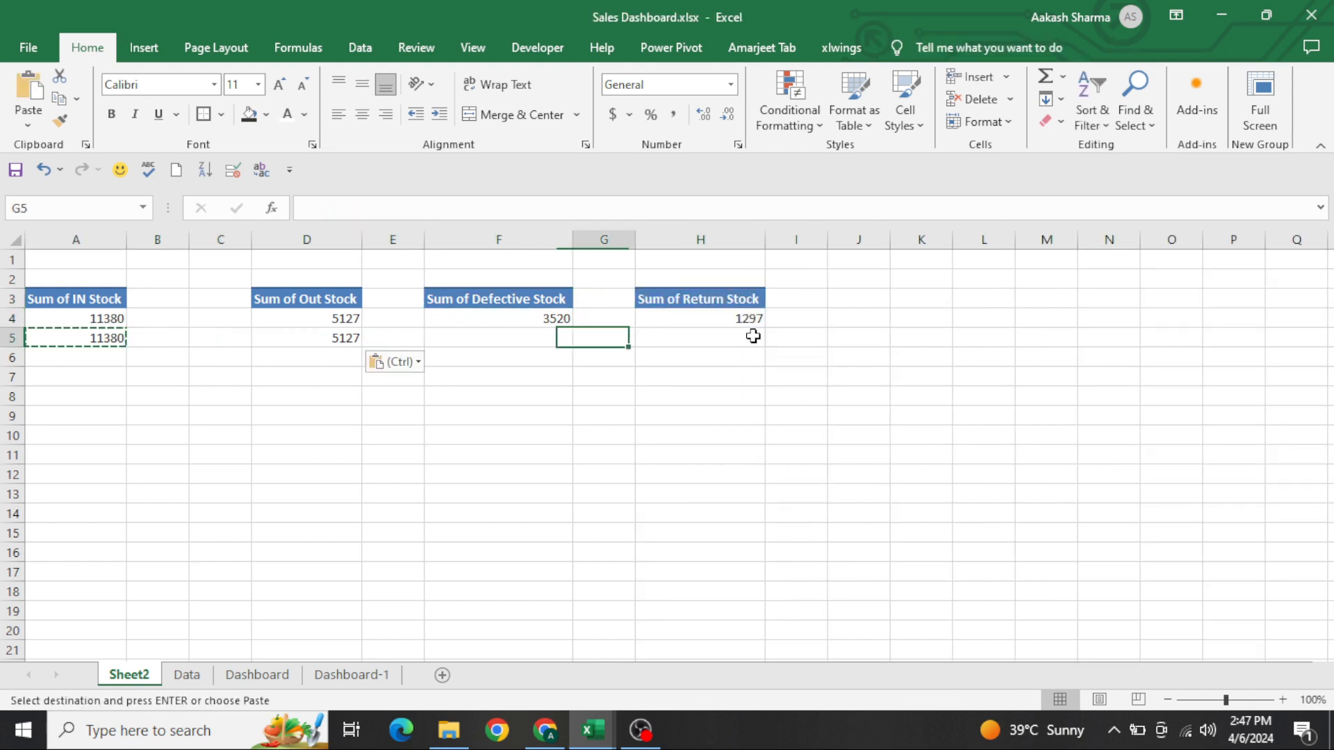
pyautogui.press('ctrl')
pyautogui.press('Escape')
pyautogui.press('Left')
pyautogui.hotkey('ctrl', 'v')
pyautogui.press('Right')
pyautogui.press('Right')
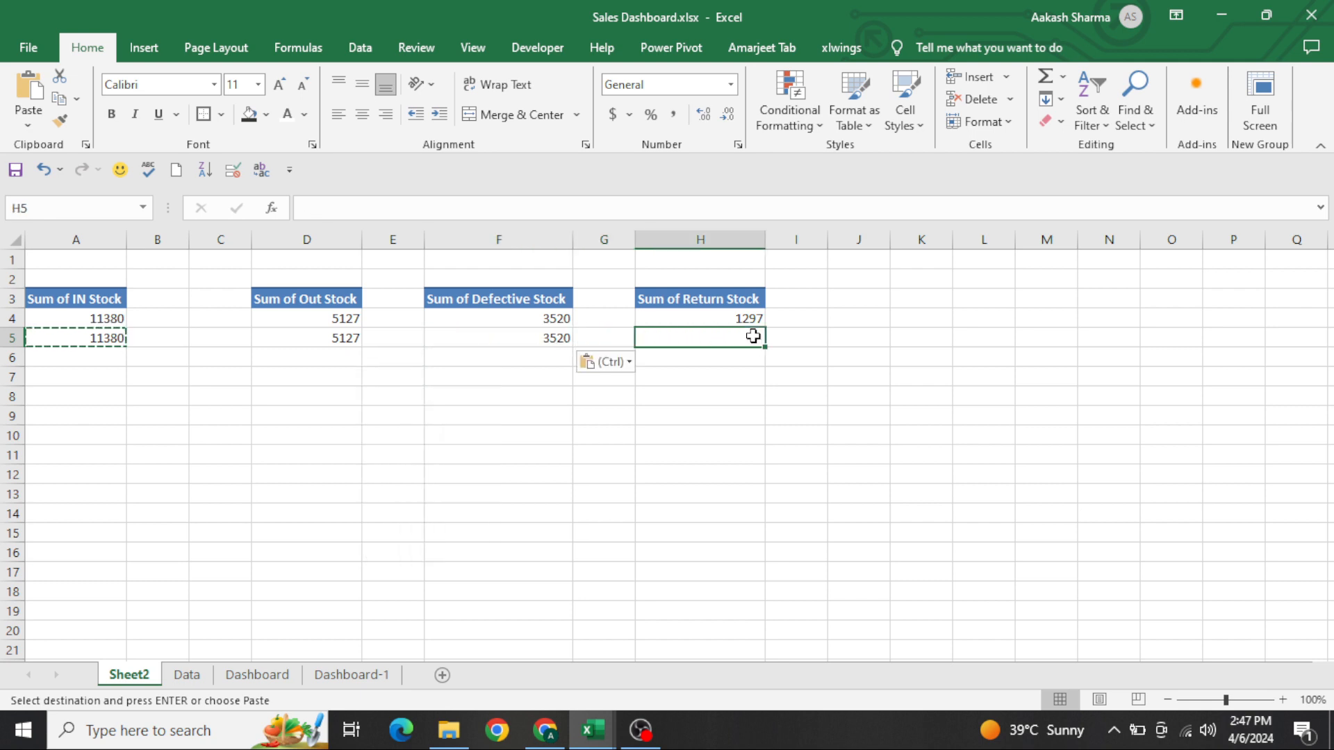
pyautogui.press('Right')
pyautogui.hotkey('ctrl', 'v')
pyautogui.press('Delete')
pyautogui.press('Left')
pyautogui.hotkey('ctrl', 'v')
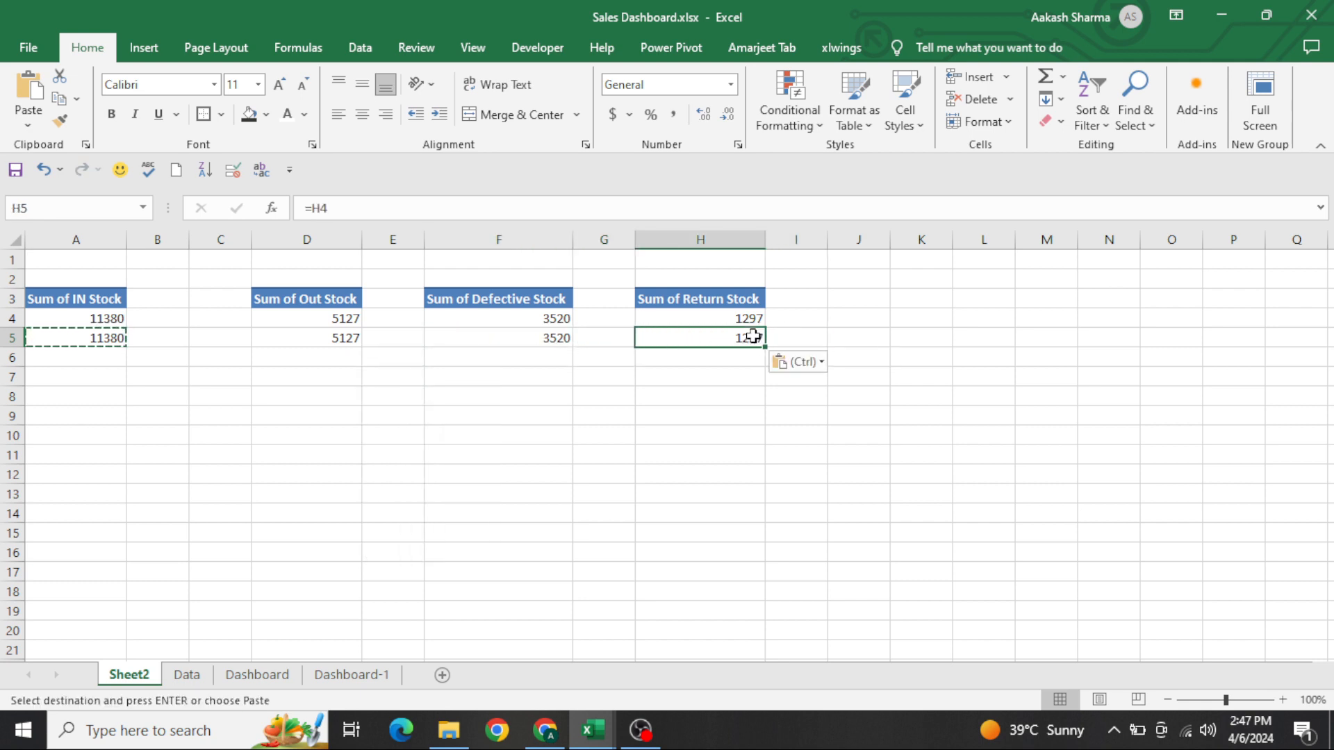
# Format the linked totals in A5:H5 with a thousands separator and no decimal places
pyautogui.hotkey('shift', 'Left')
pyautogui.hotkey('shift', 'Left')
pyautogui.hotkey('shift', 'Left')
pyautogui.hotkey('shift', 'Left')
pyautogui.hotkey('shift', 'Left')
pyautogui.hotkey('shift', 'Left')
pyautogui.hotkey('shift', 'Left')
pyautogui.press('Escape')
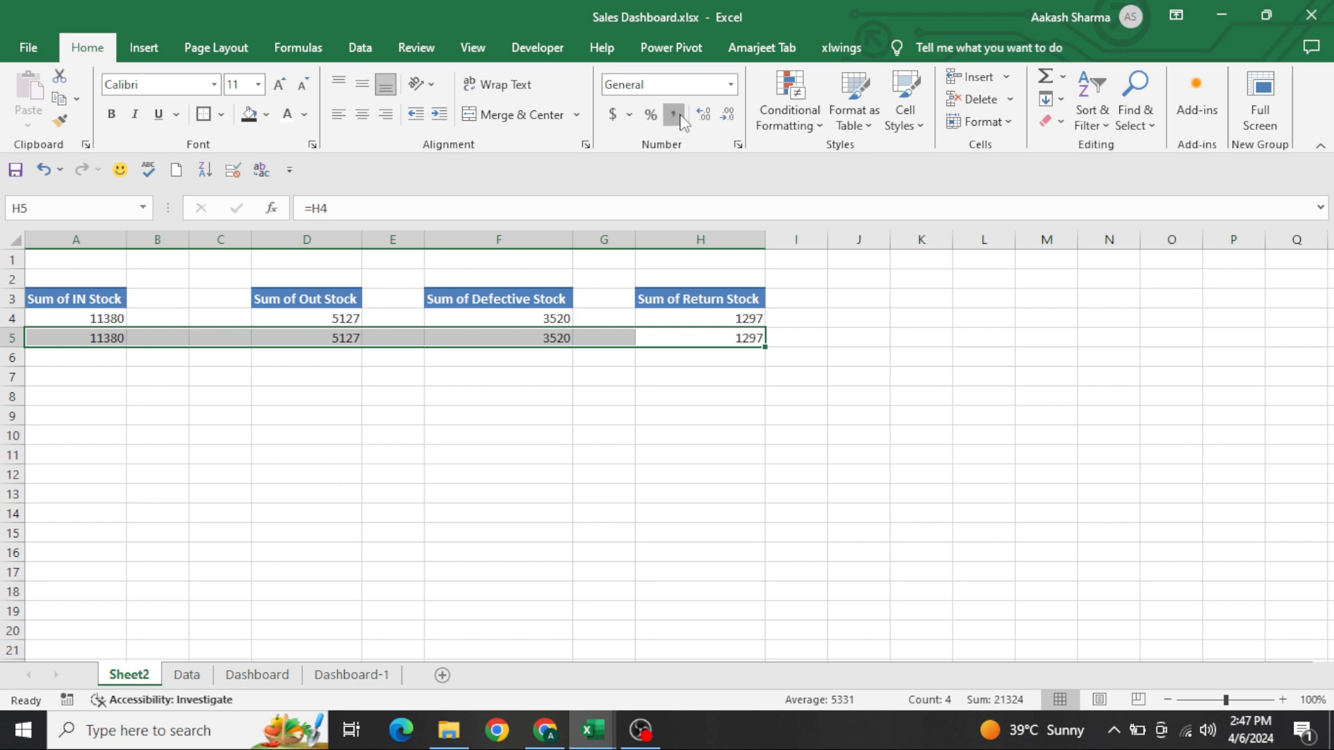
pyautogui.click(677, 117)
pyautogui.click(727, 114)
pyautogui.click(728, 115)
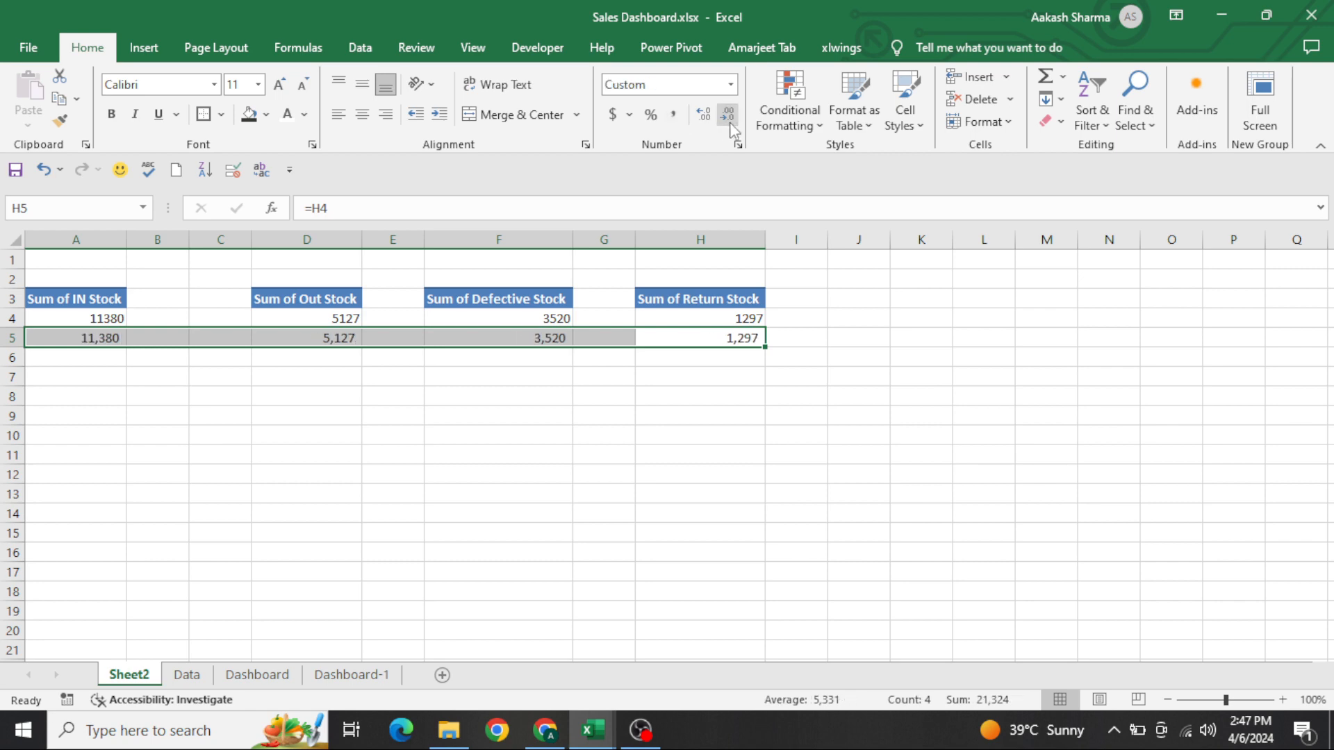
pyautogui.click(528, 429)
pyautogui.press('Home')
pyautogui.hotkey('ctrl', 'Up')
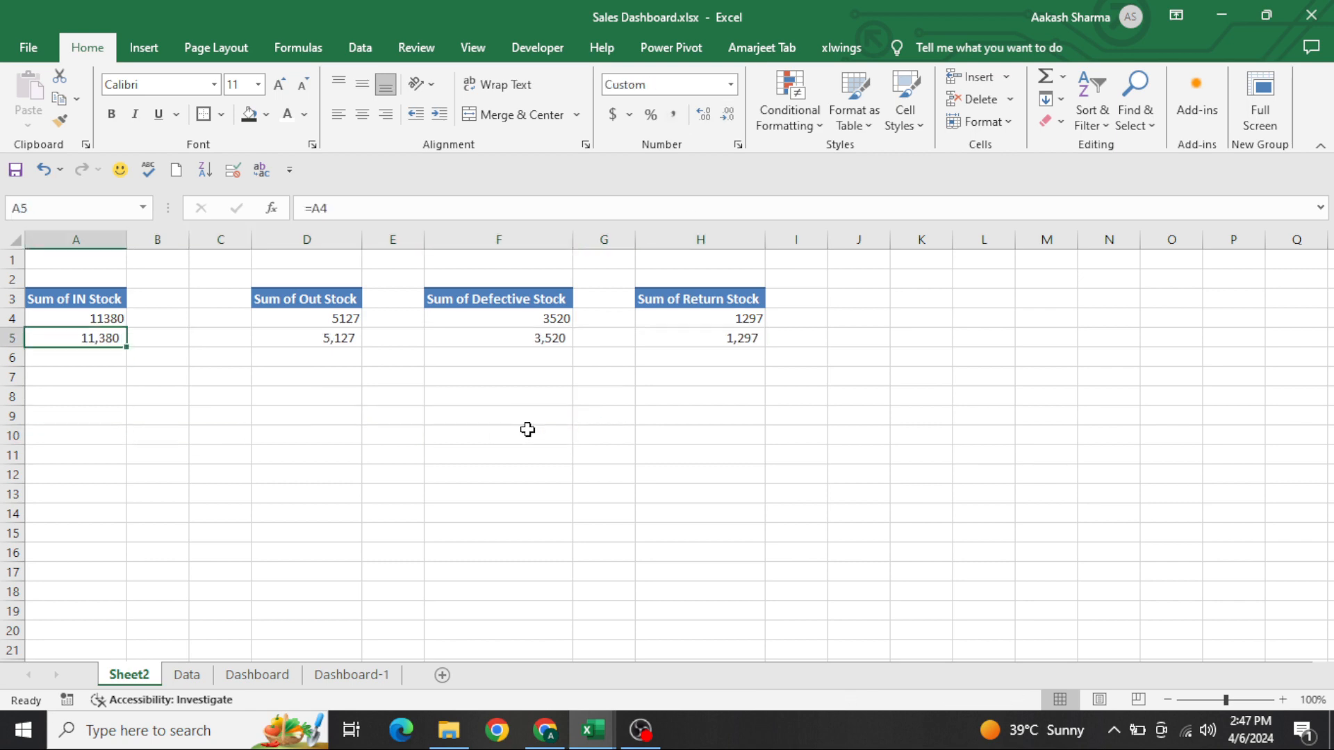
# Duplicate the In Stock label text box on Dashboard-1 and place the copy in the lower part of the first card
pyautogui.hotkey('ctrl', 'pagedown')
pyautogui.hotkey('ctrl', 'pagedown')
pyautogui.hotkey('ctrl', 'pagedown')
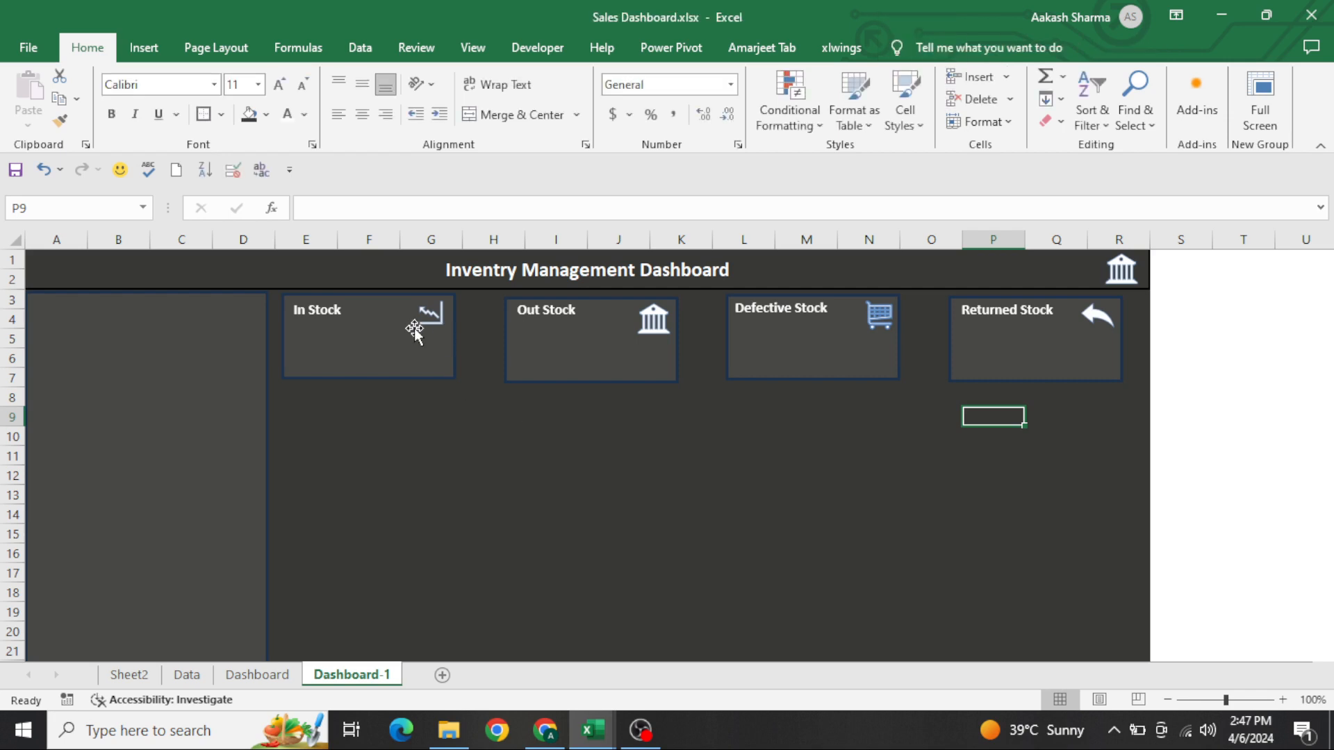
pyautogui.click(329, 313)
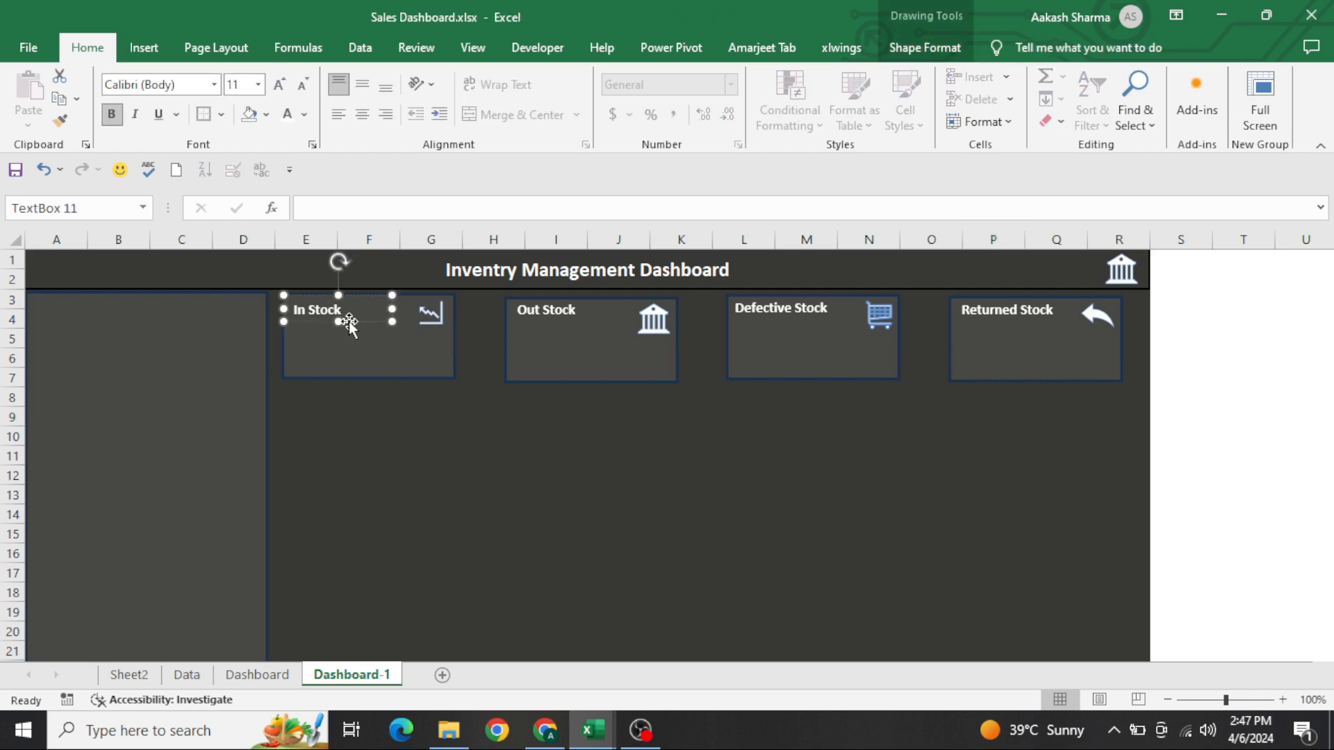
pyautogui.hotkey('ctrl', 'c')
pyautogui.hotkey('ctrl', 'v')
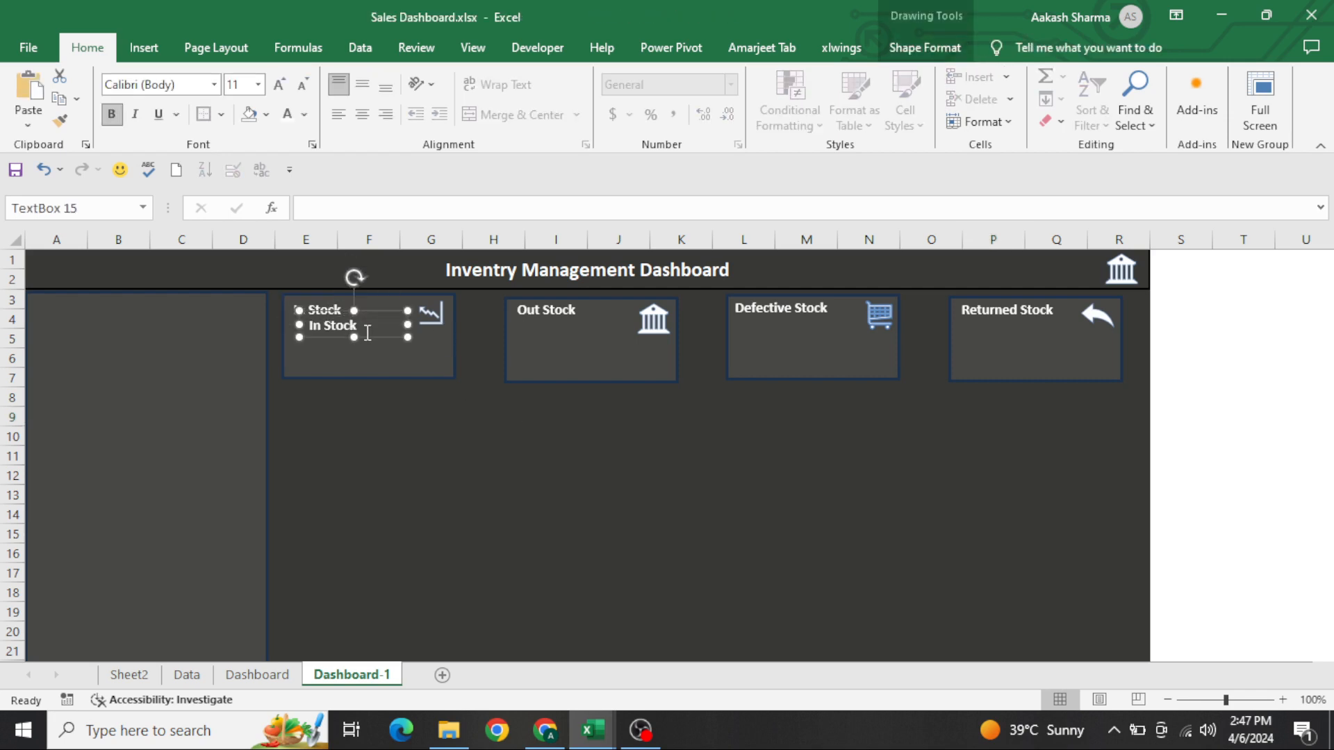
pyautogui.moveTo(368, 339); pyautogui.dragTo(397, 363)
# Link the copied text box in the In Stock card to the formatted IN Stock total with =Sheet2!A5
pyautogui.write('=')
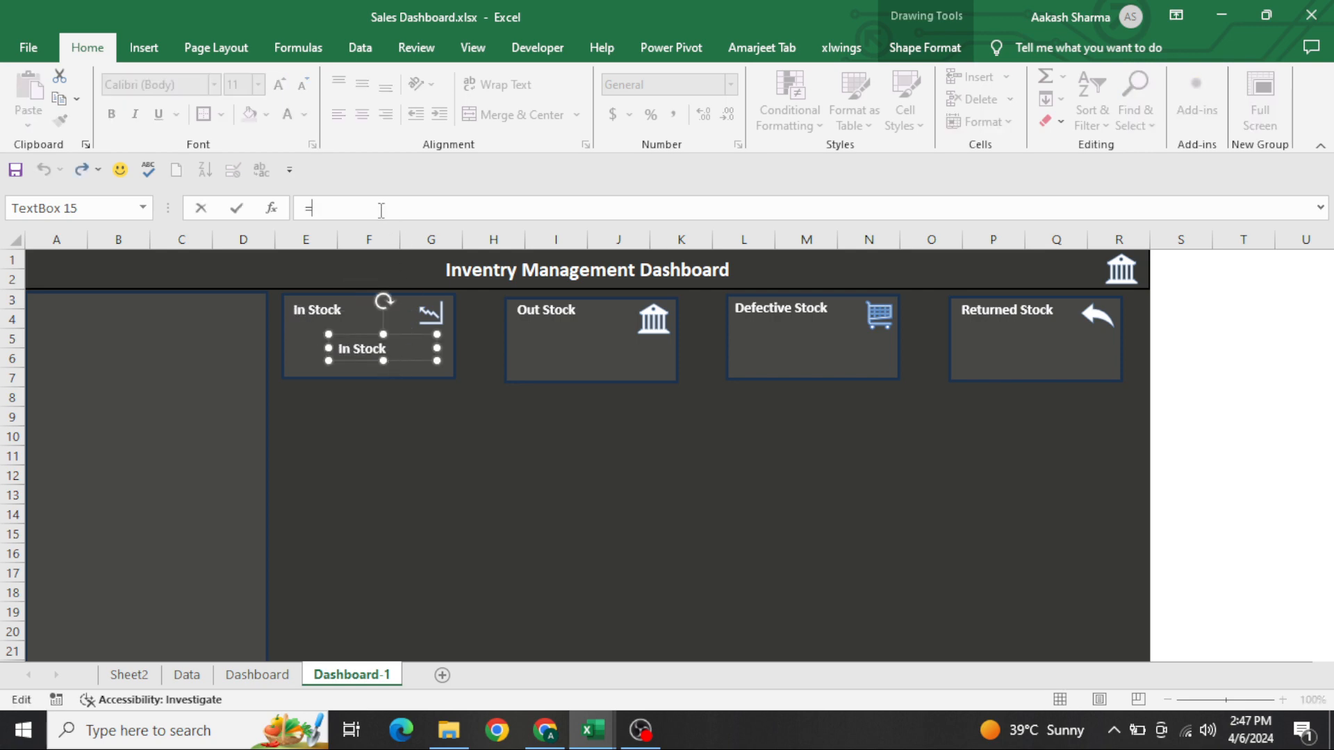
pyautogui.hotkey('ctrl', 'pageup')
pyautogui.hotkey('ctrl', 'pageup')
pyautogui.hotkey('ctrl', 'pageup')
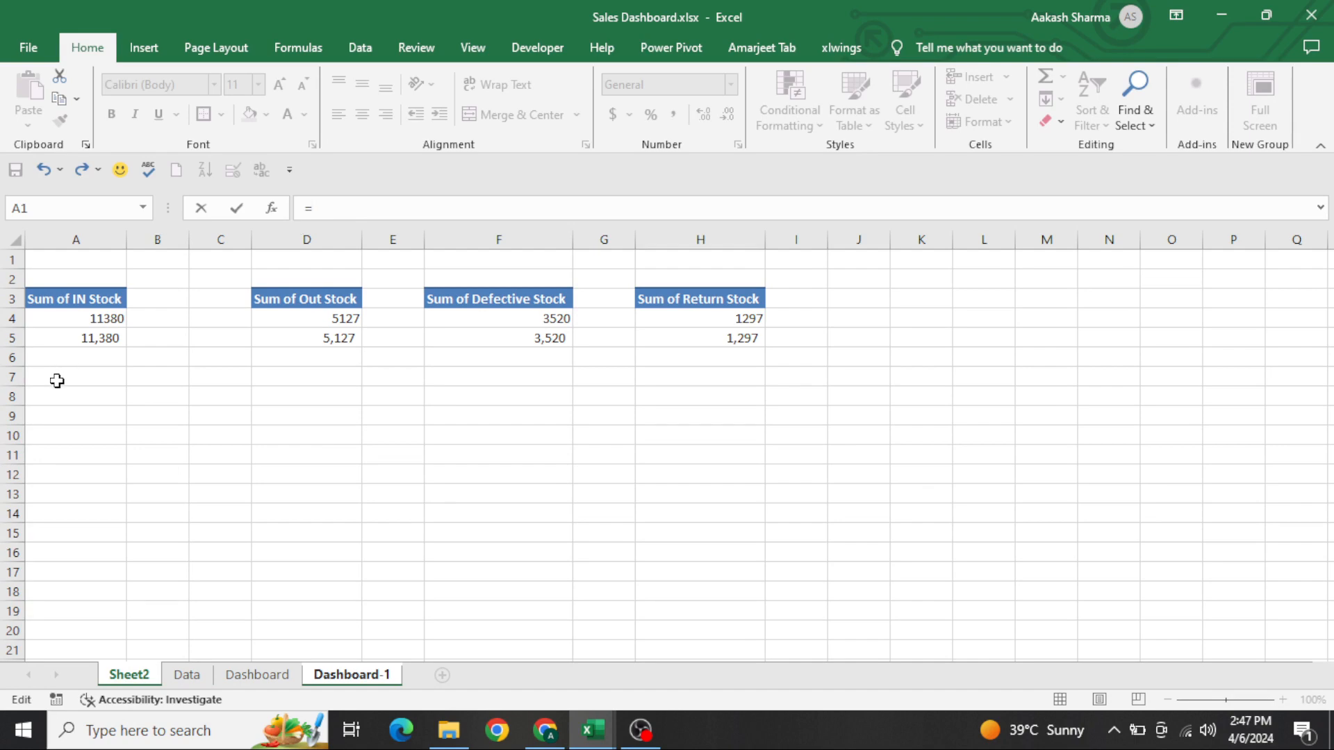
pyautogui.click(80, 340)
pyautogui.press('Return')
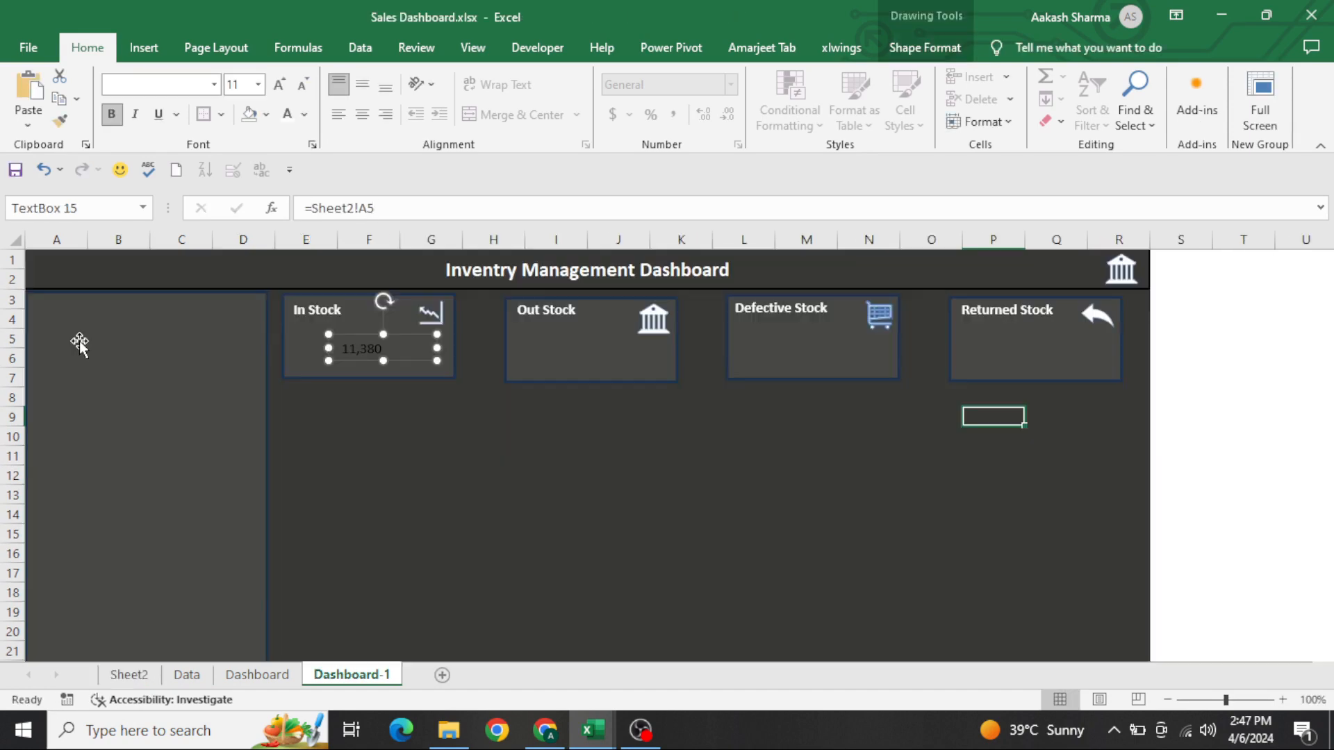
# Format the linked total in the In Stock card as white, bold, 18-point text
pyautogui.click(290, 118)
pyautogui.click(291, 120)
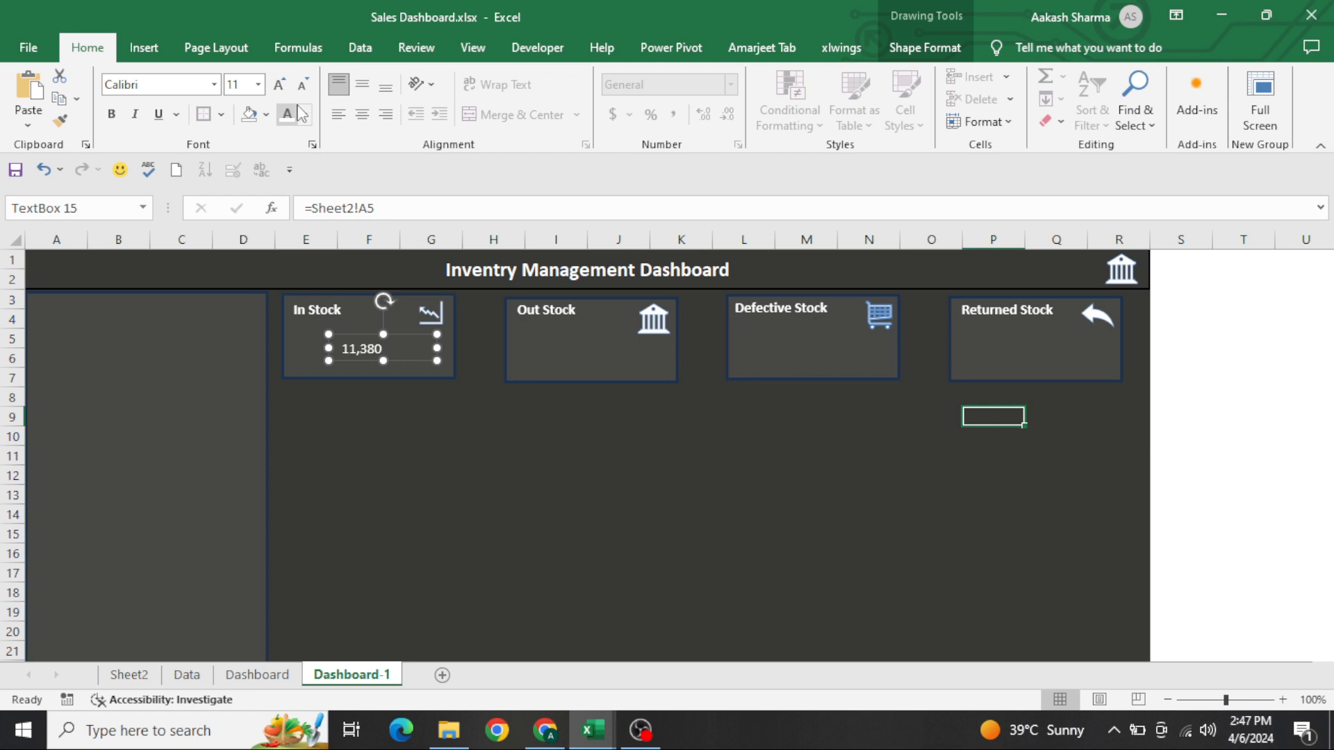
pyautogui.click(283, 92)
pyautogui.click(279, 84)
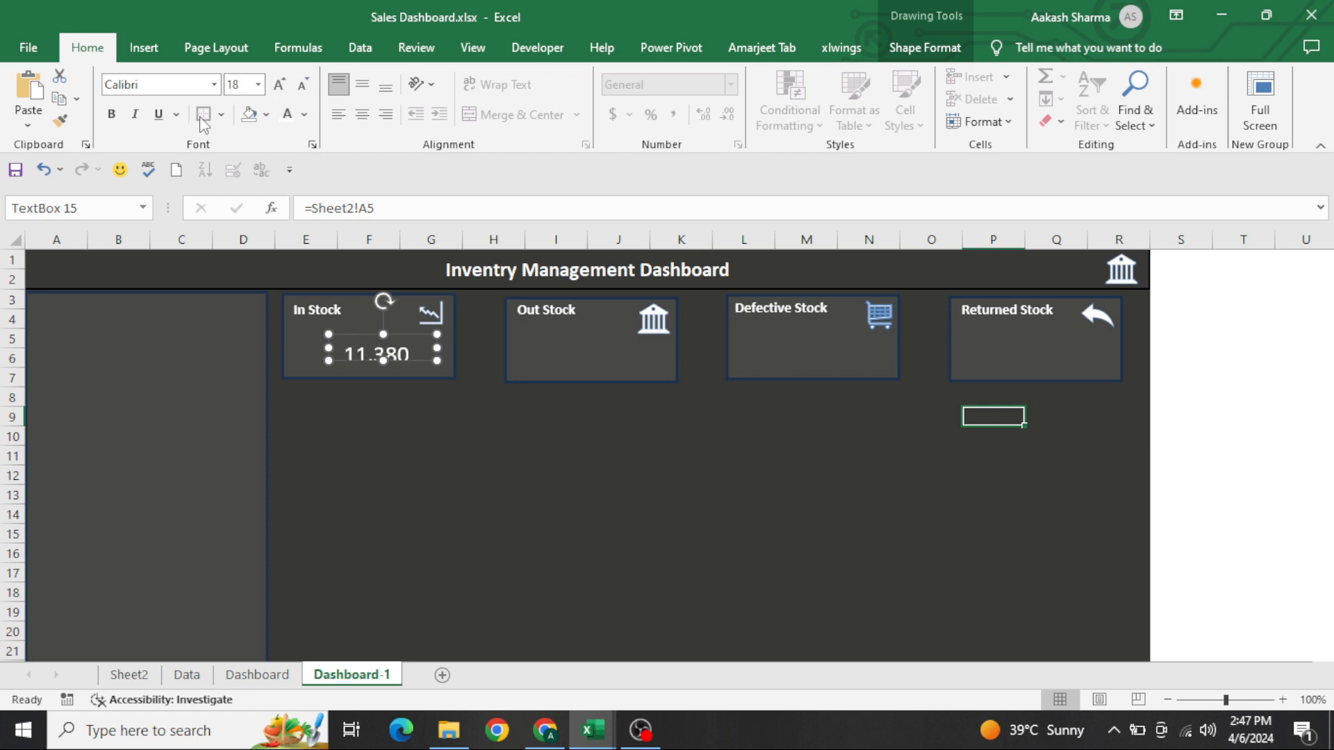
pyautogui.click(111, 114)
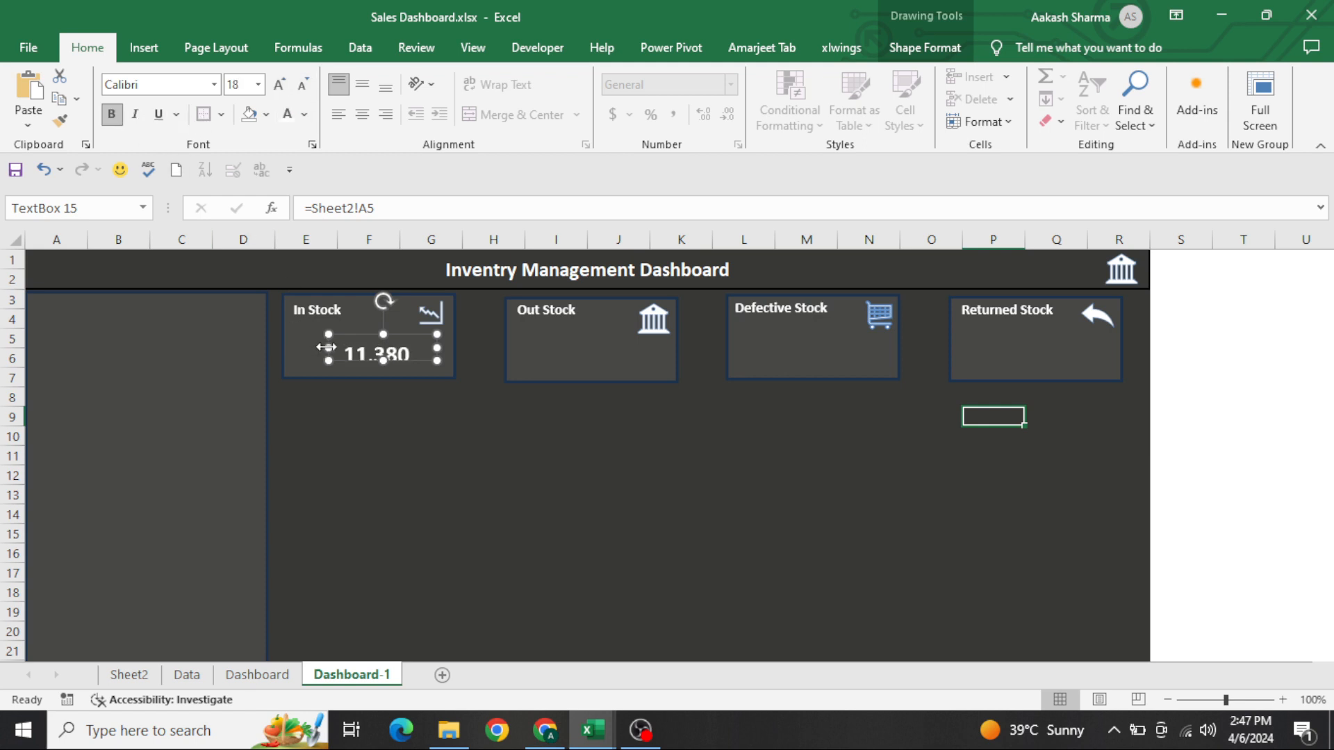
# Enlarge the In Stock total's text box to fit its number, adjust its position in the card and centre the text
pyautogui.moveTo(329, 347); pyautogui.dragTo(307, 347)
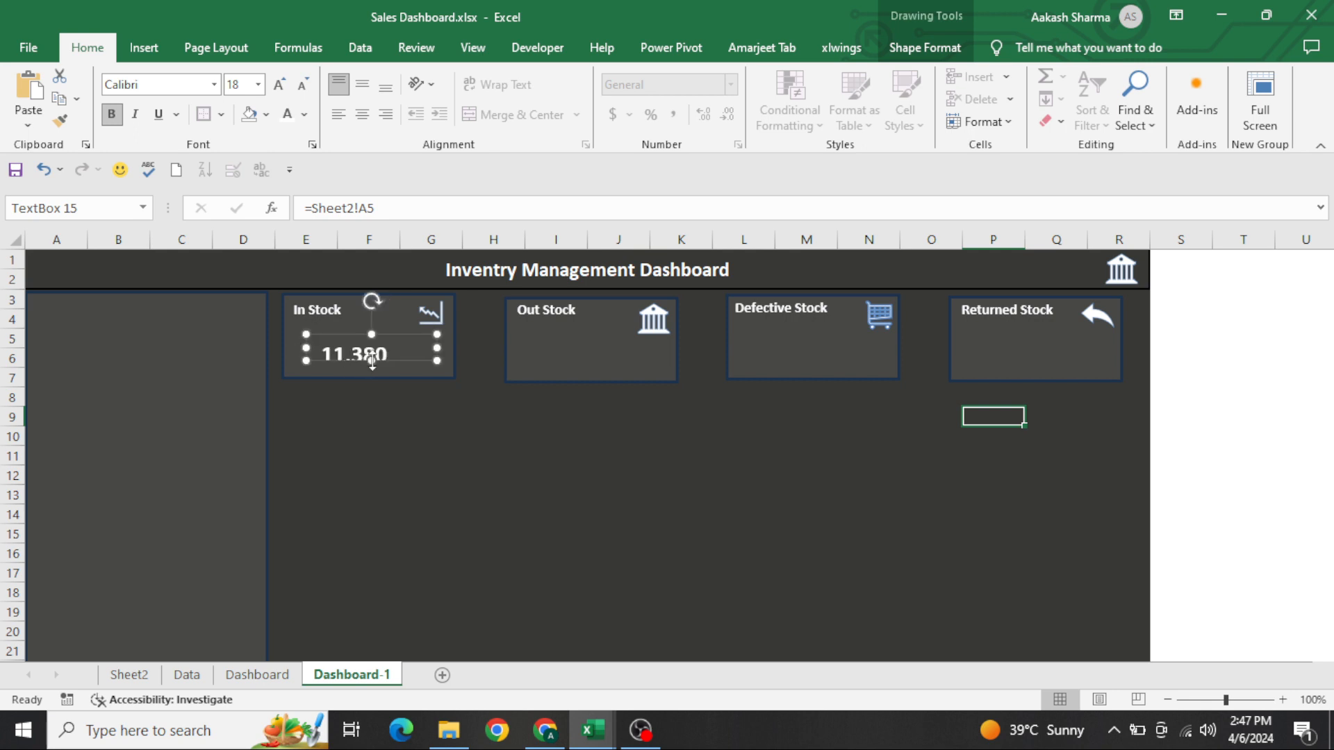
pyautogui.click(372, 358)
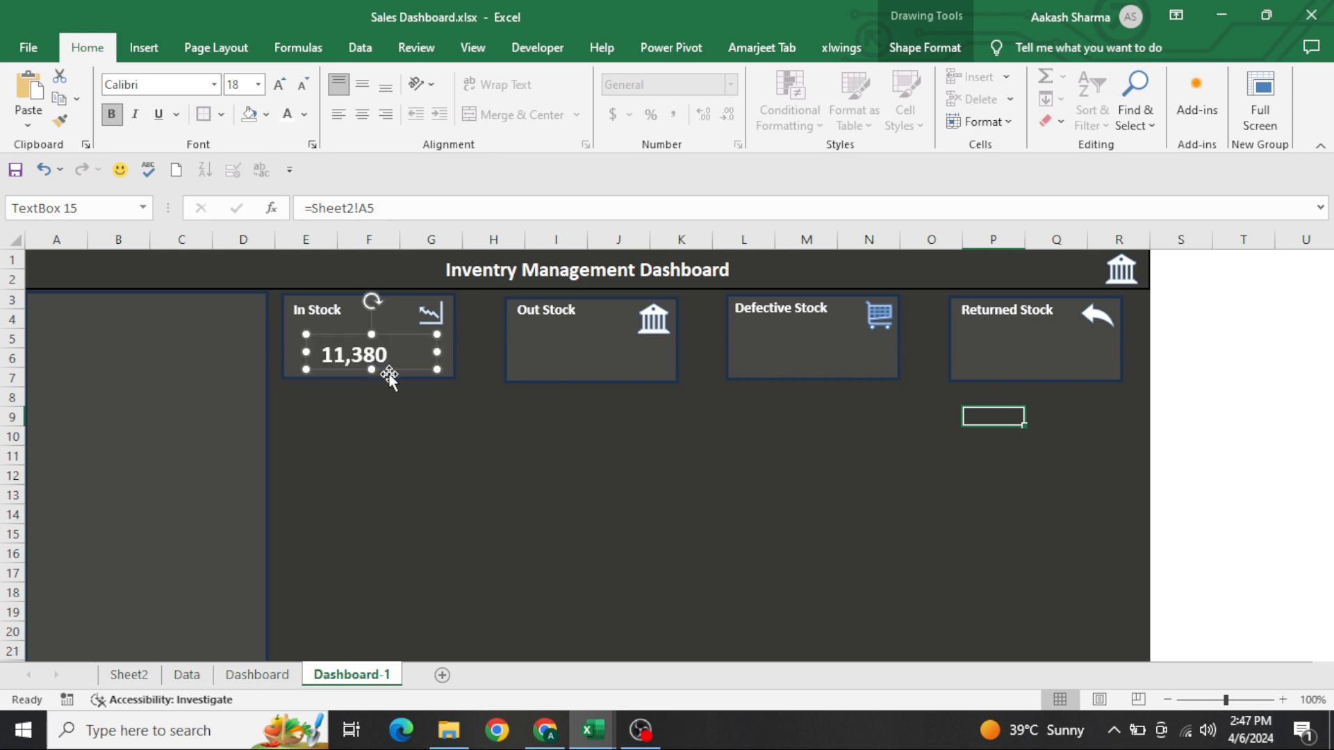
pyautogui.click(389, 375)
pyautogui.click(395, 370)
pyautogui.moveTo(399, 368); pyautogui.dragTo(403, 369)
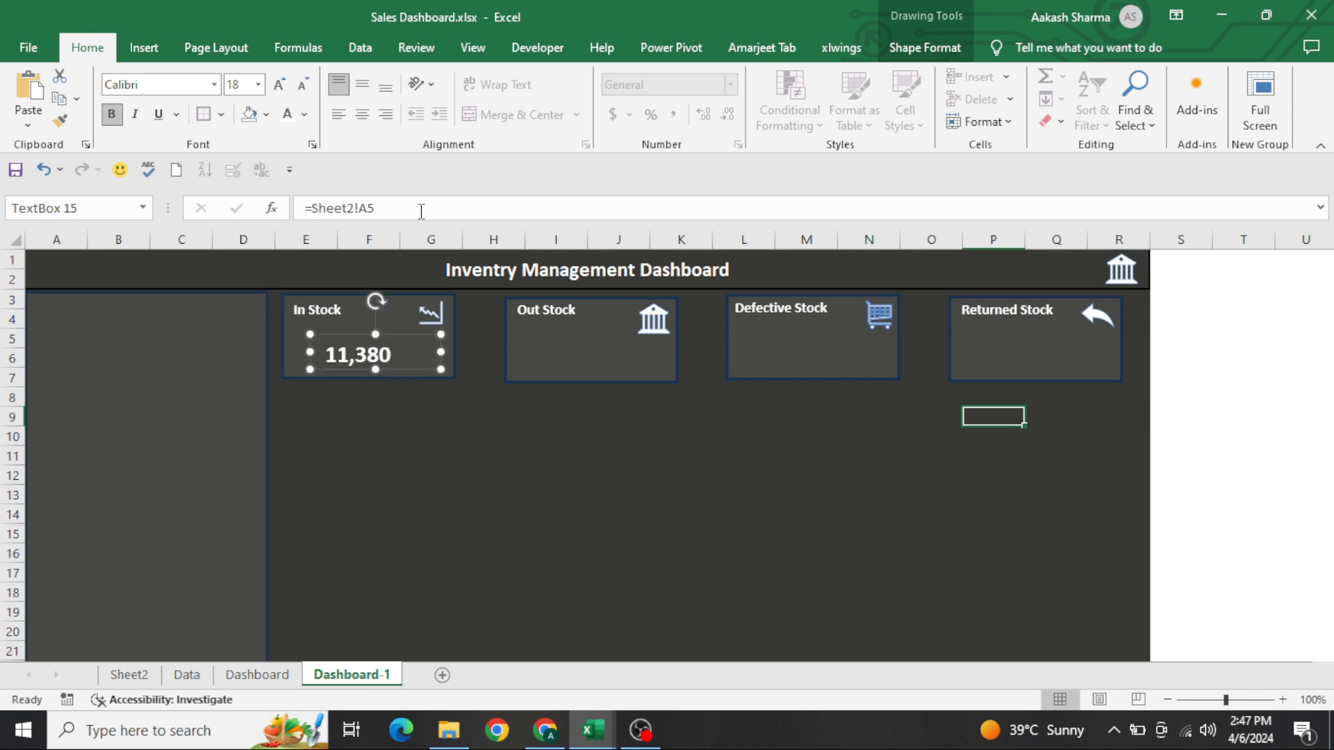
pyautogui.click(362, 114)
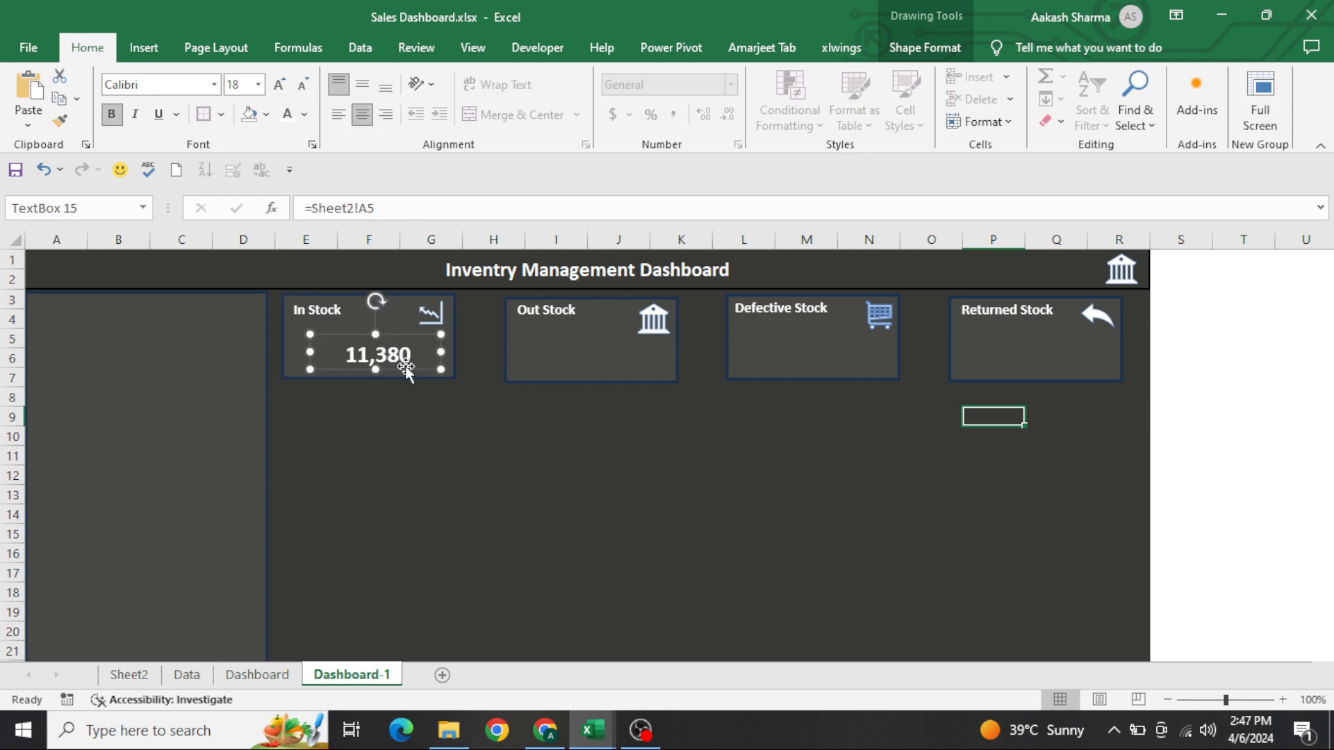
# Duplicate the In Stock total's text box into the Out Stock card and link the copy to =Sheet2!D5
pyautogui.moveTo(404, 366); pyautogui.dragTo(615, 369)
pyautogui.hotkey('ctrl', 'd')
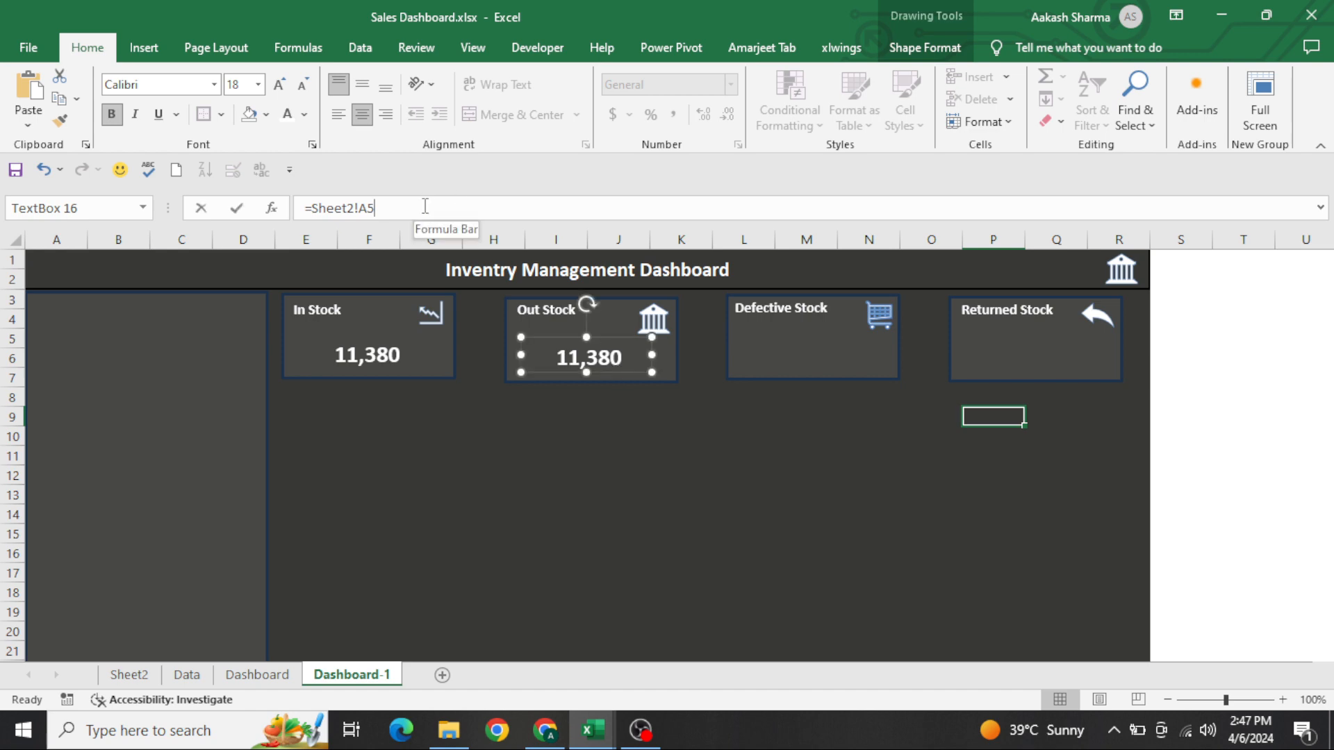
pyautogui.click(426, 205)
pyautogui.press('BackSpace')
pyautogui.press('BackSpace')
pyautogui.press('BackSpace')
pyautogui.press('BackSpace')
pyautogui.press('BackSpace')
pyautogui.press('BackSpace')
pyautogui.press('BackSpace')
pyautogui.press('BackSpace')
pyautogui.press('BackSpace')
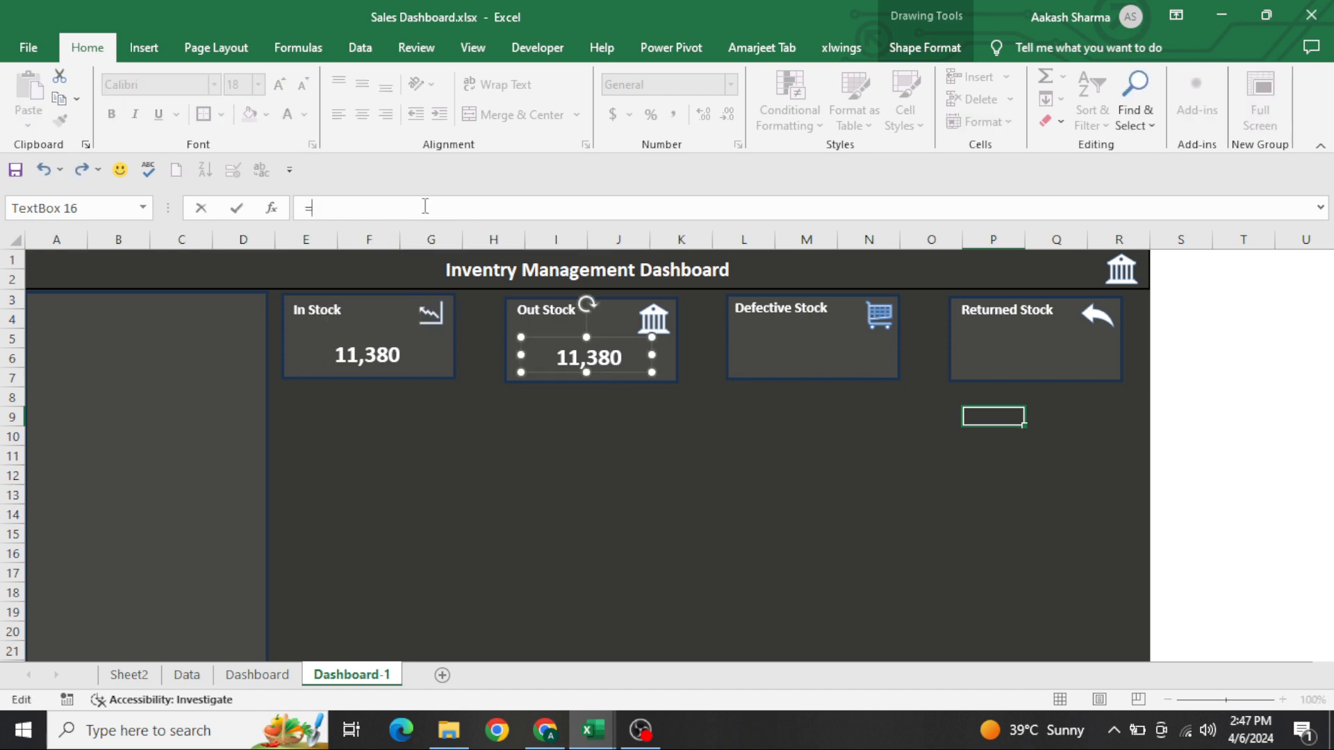
pyautogui.click(129, 674)
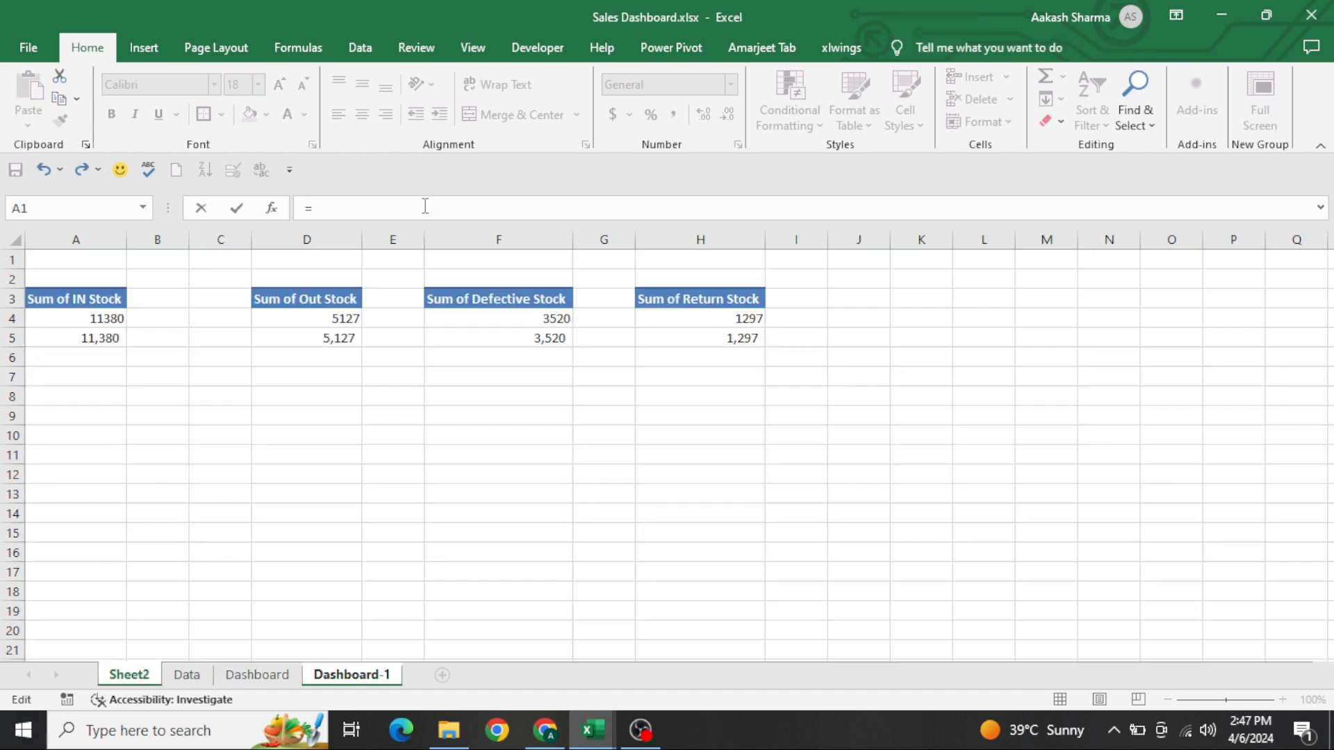
pyautogui.click(318, 341)
pyautogui.press('Return')
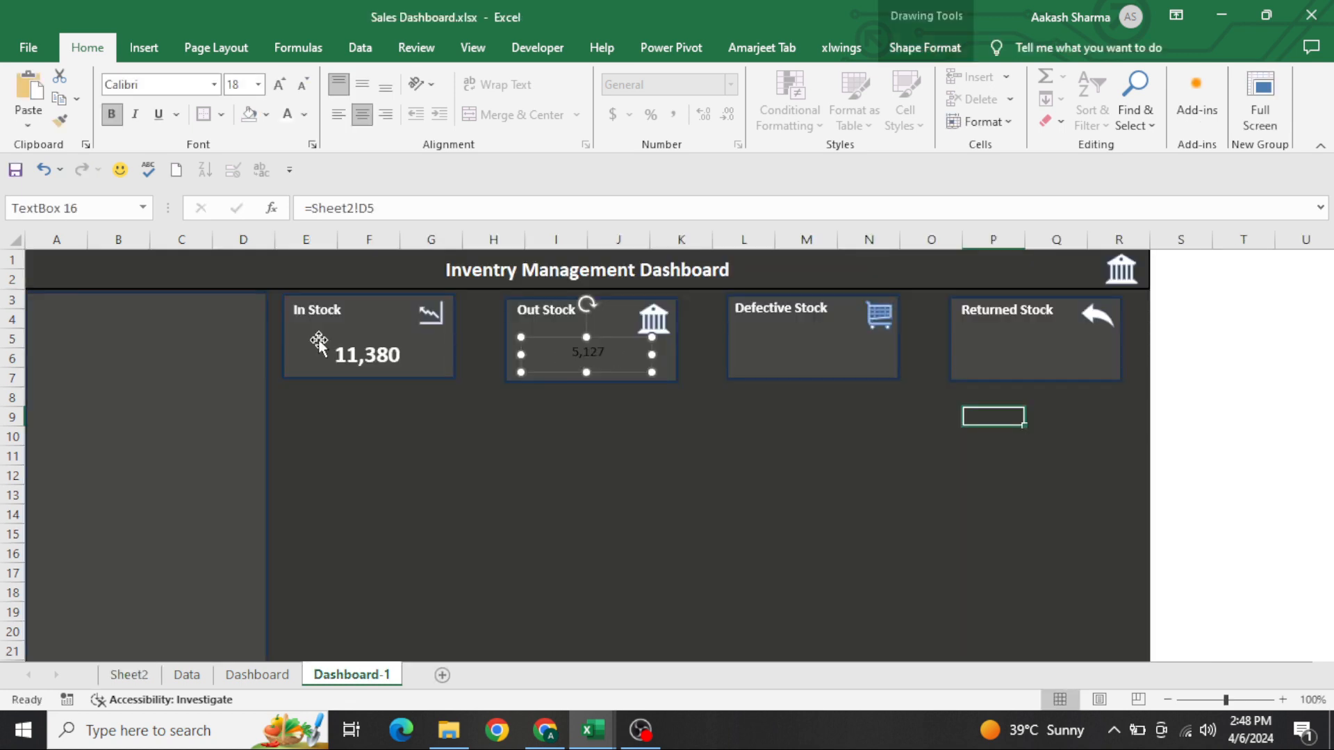
# Match the Out Stock total to the In Stock total with white, bold, 18-point text
pyautogui.click(355, 357)
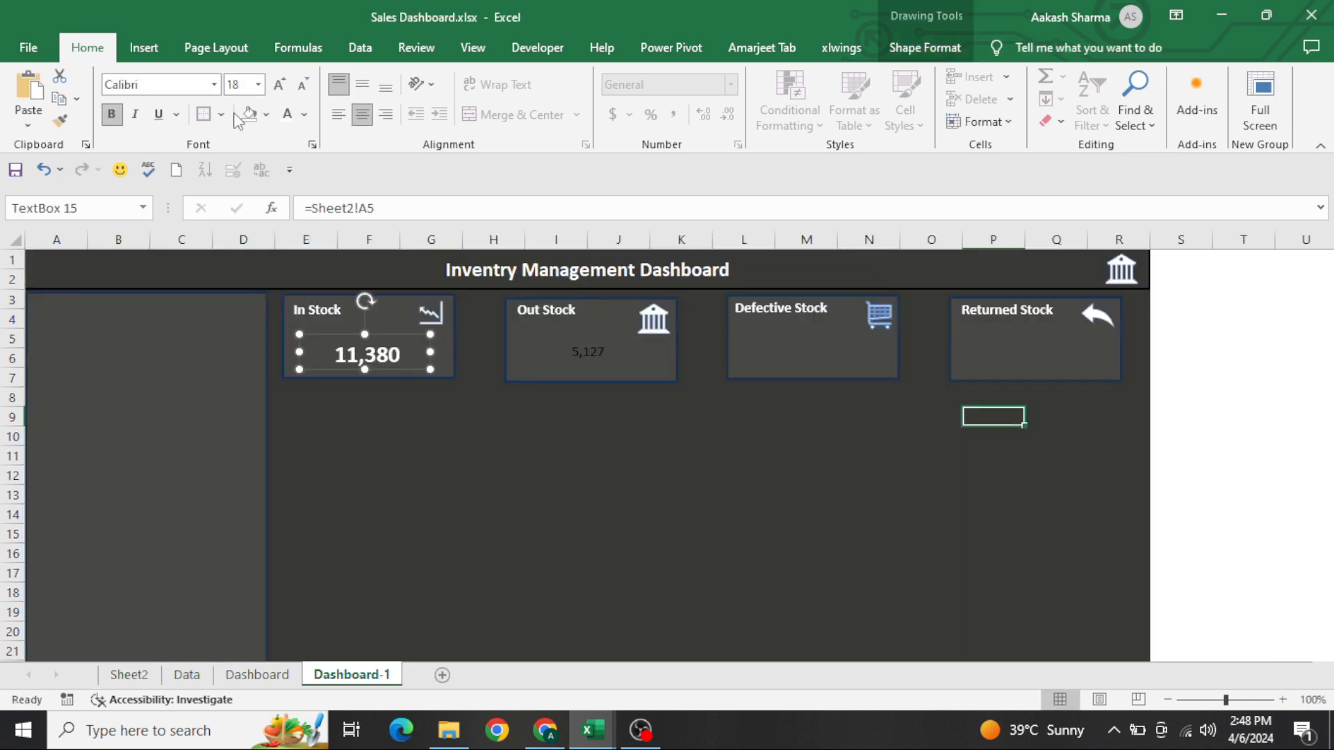
pyautogui.click(593, 355)
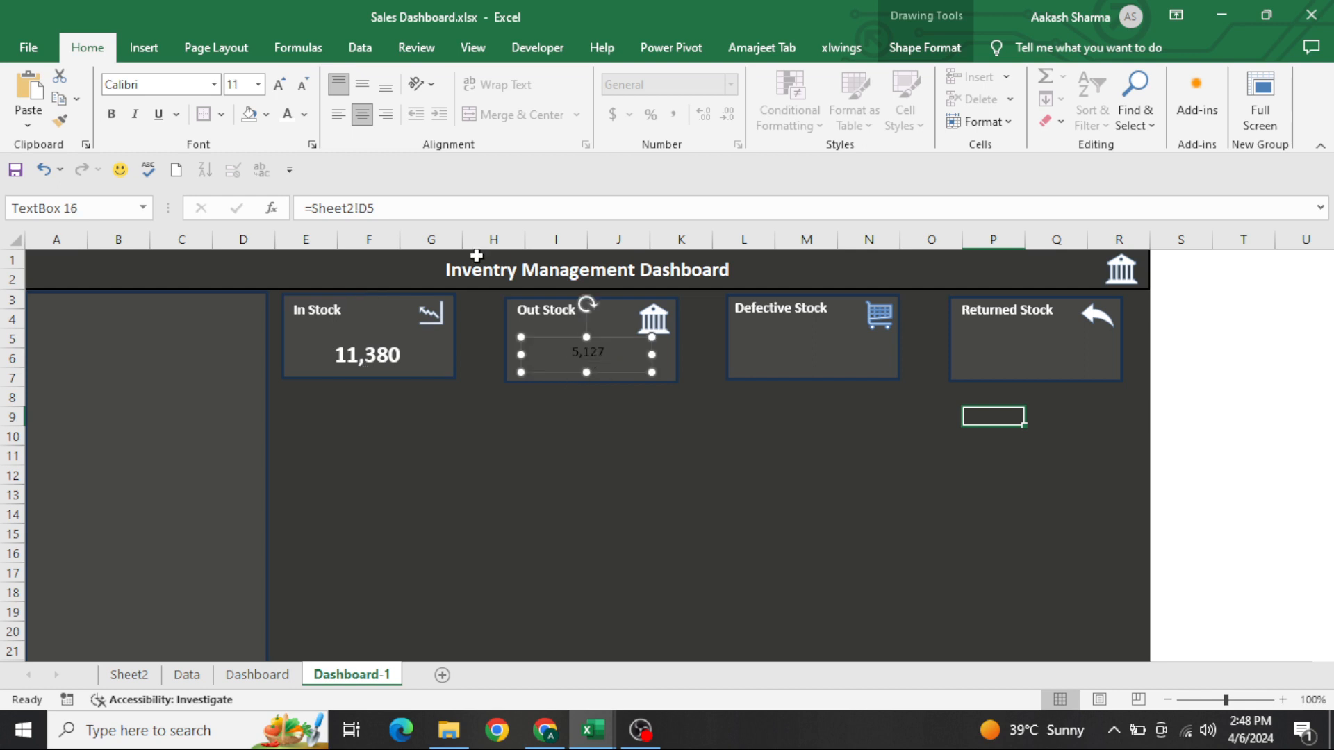
pyautogui.click(246, 87)
pyautogui.write('18')
pyautogui.press('Return')
pyautogui.hotkey('ctrl', 'b')
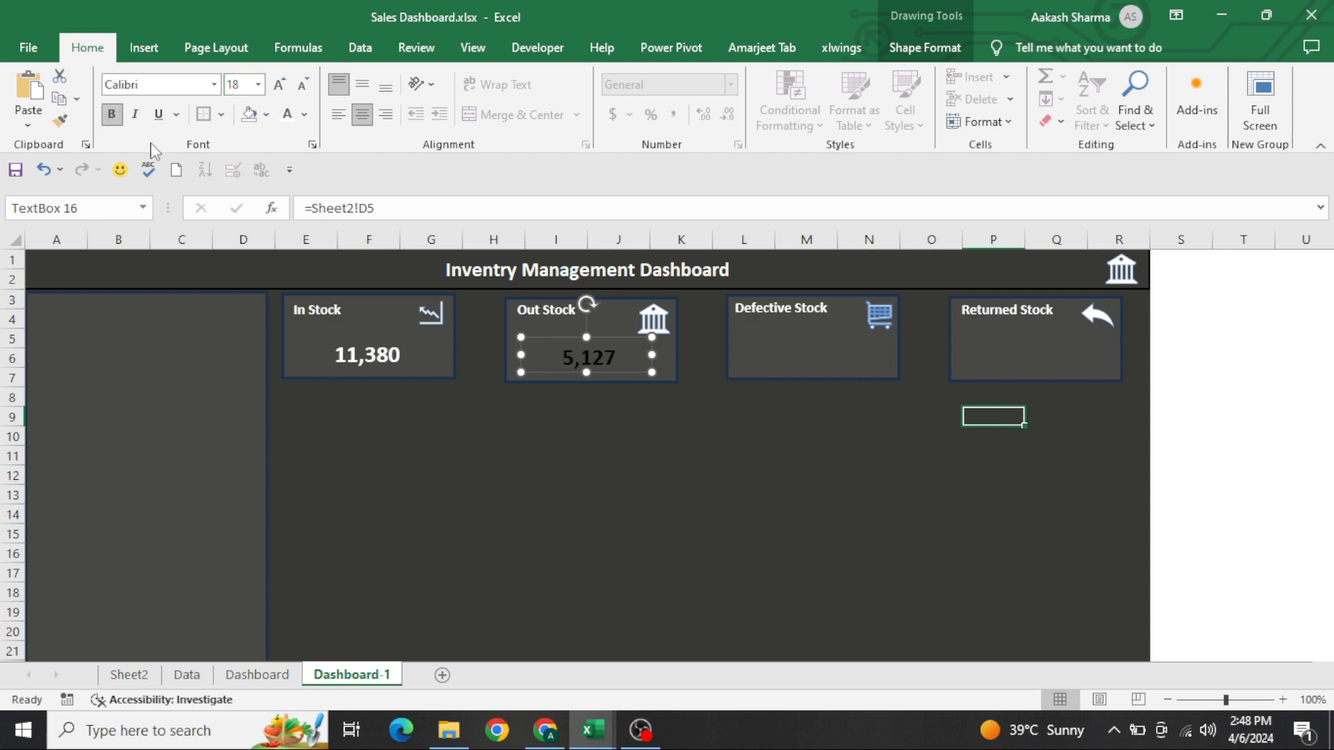
pyautogui.click(287, 113)
# Duplicate the Out Stock total's text box into the Defective Stock card and link the copy to =Sheet2!F5
pyautogui.moveTo(625, 372); pyautogui.dragTo(837, 376)
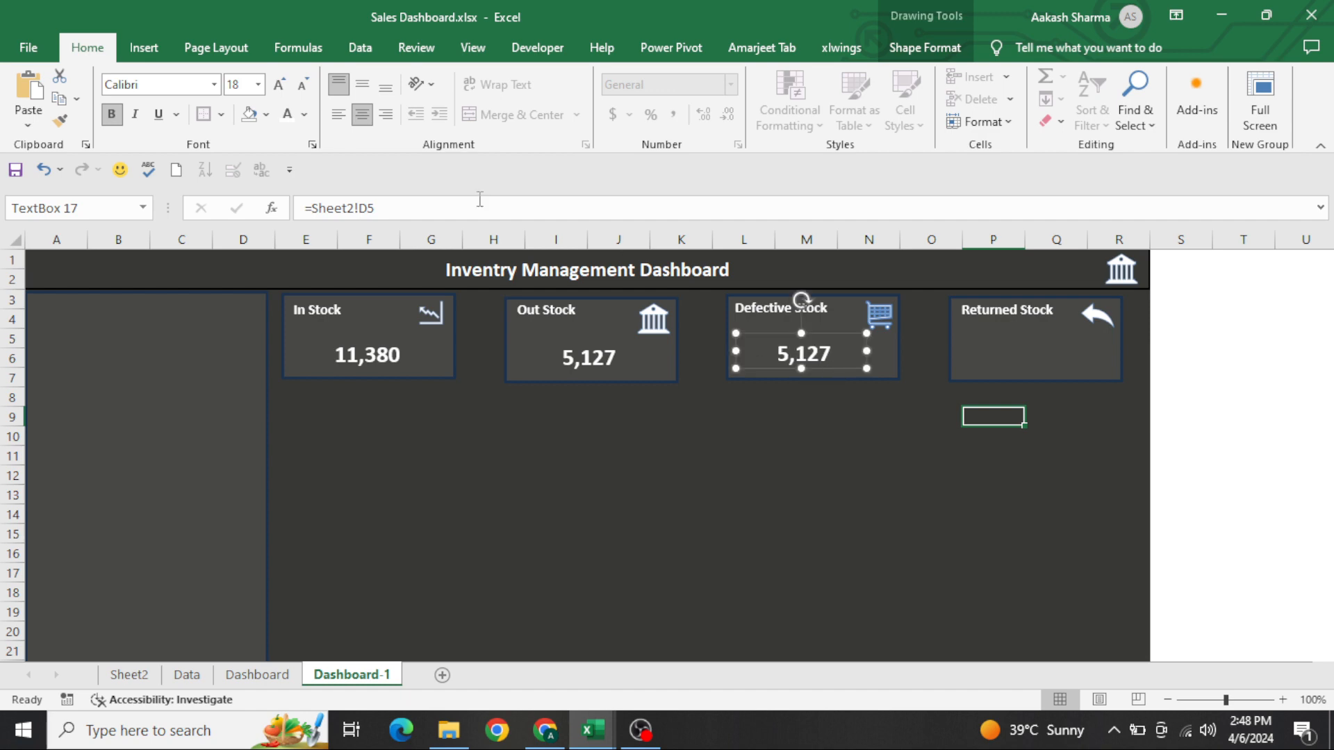
pyautogui.moveTo(470, 205); pyautogui.dragTo(95, 186)
pyautogui.write('=')
pyautogui.hotkey('ctrl', 'pageup')
pyautogui.hotkey('ctrl', 'pageup')
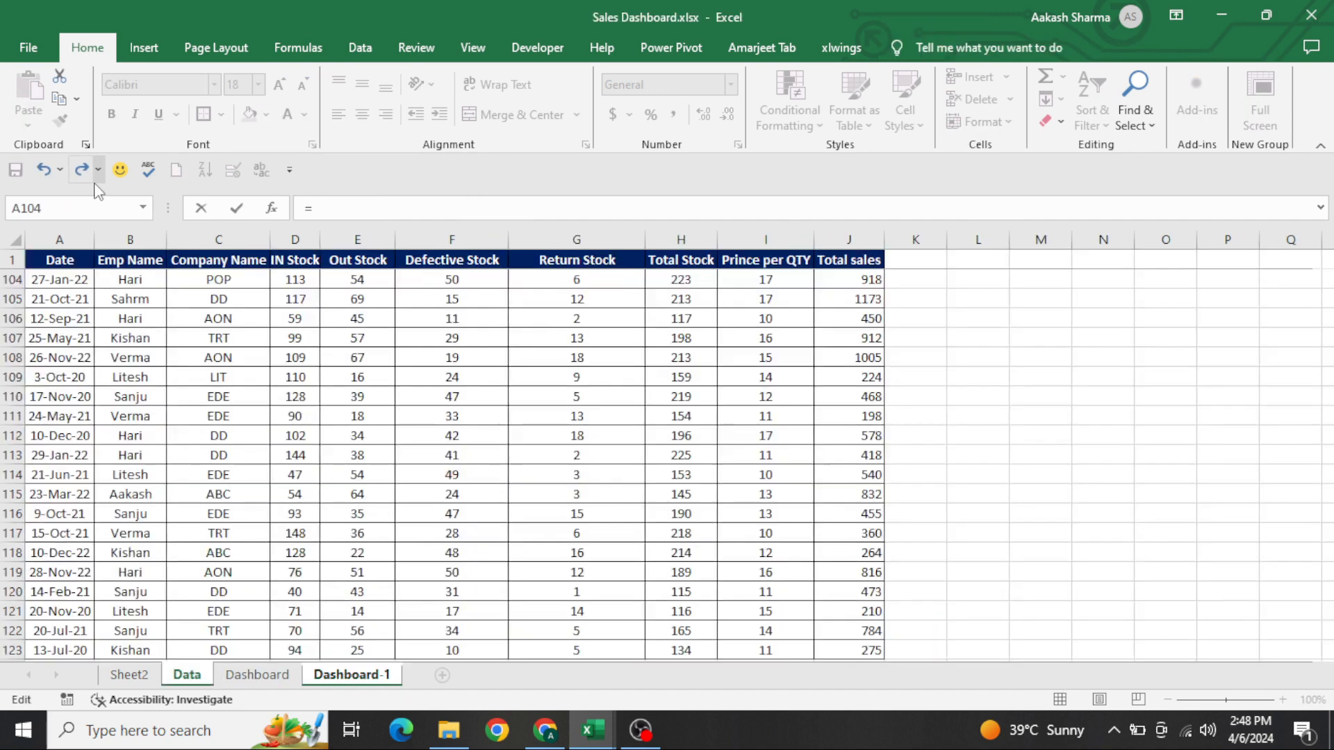
pyautogui.hotkey('ctrl', 'pageup')
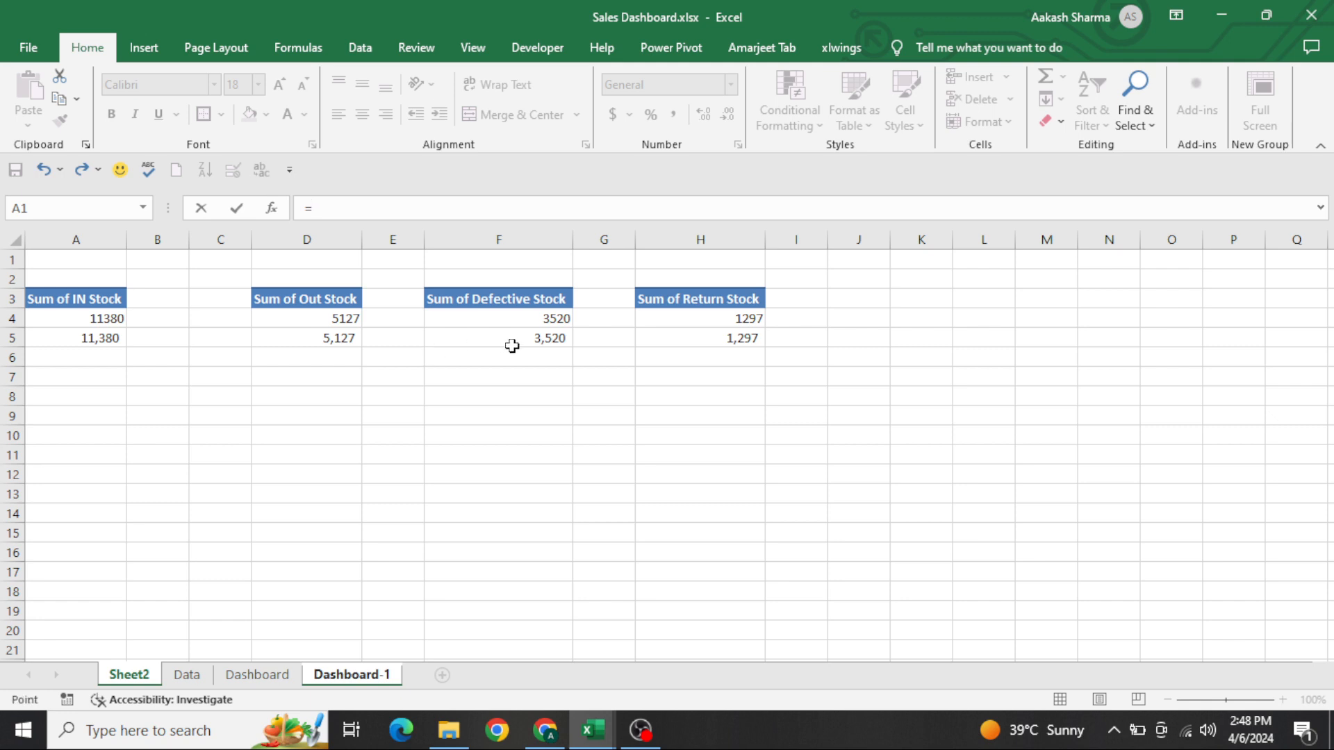
pyautogui.click(512, 346)
pyautogui.press('Return')
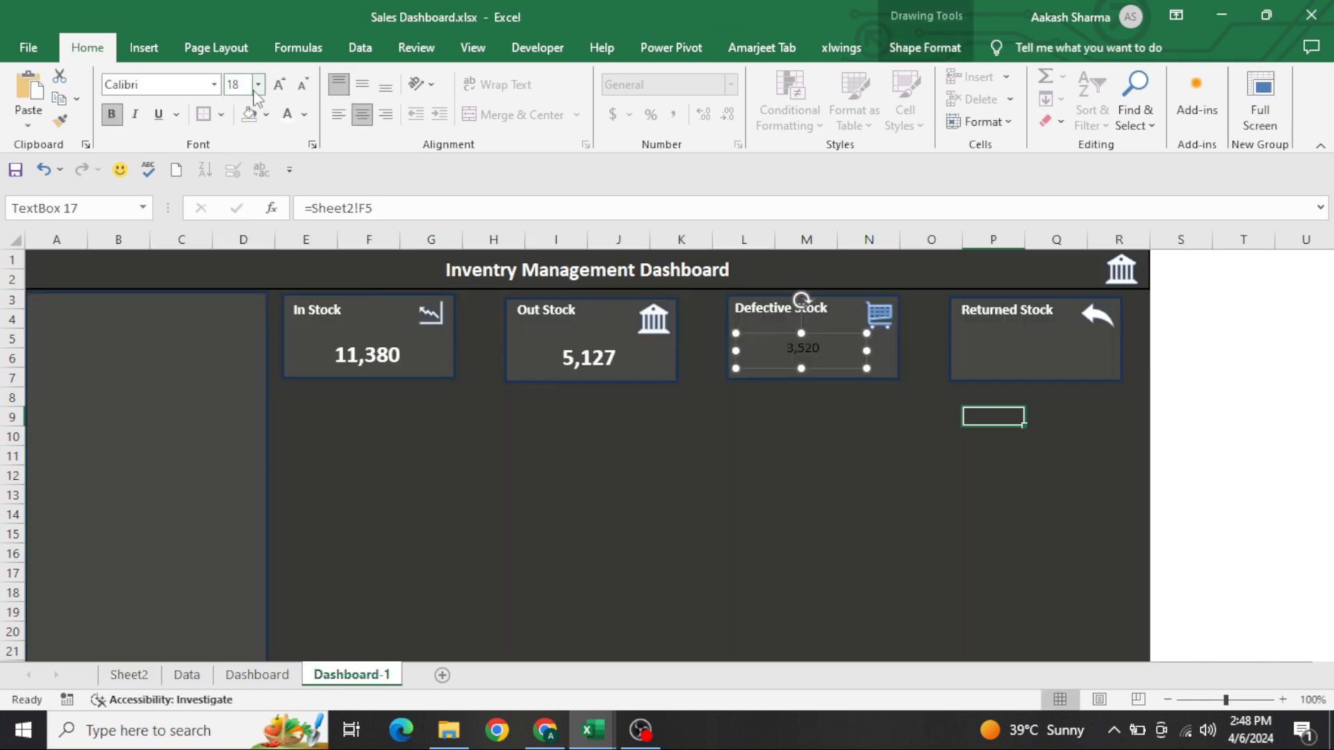
# Format the Defective Stock total as white, bold, 18-point text
pyautogui.click(256, 91)
pyautogui.click(279, 106)
pyautogui.click(285, 114)
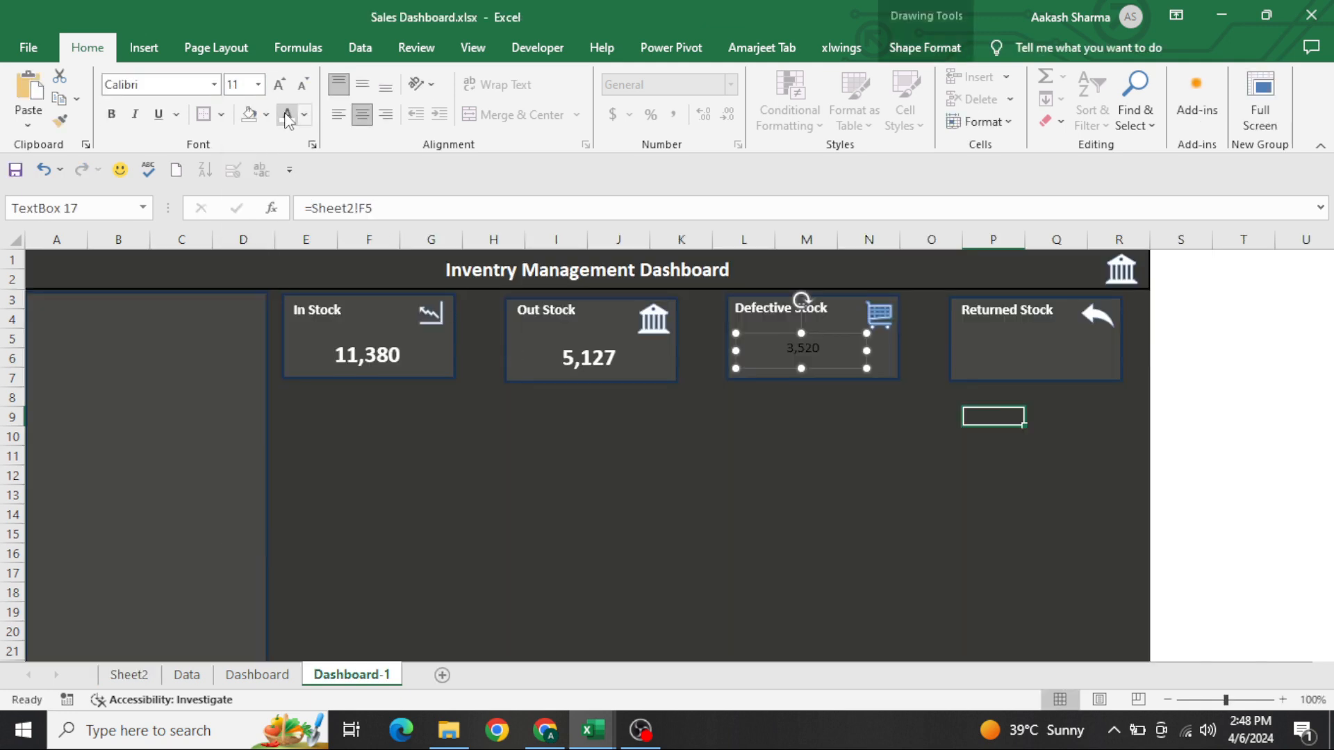
pyautogui.click(245, 84)
pyautogui.write('18')
pyautogui.press('Return')
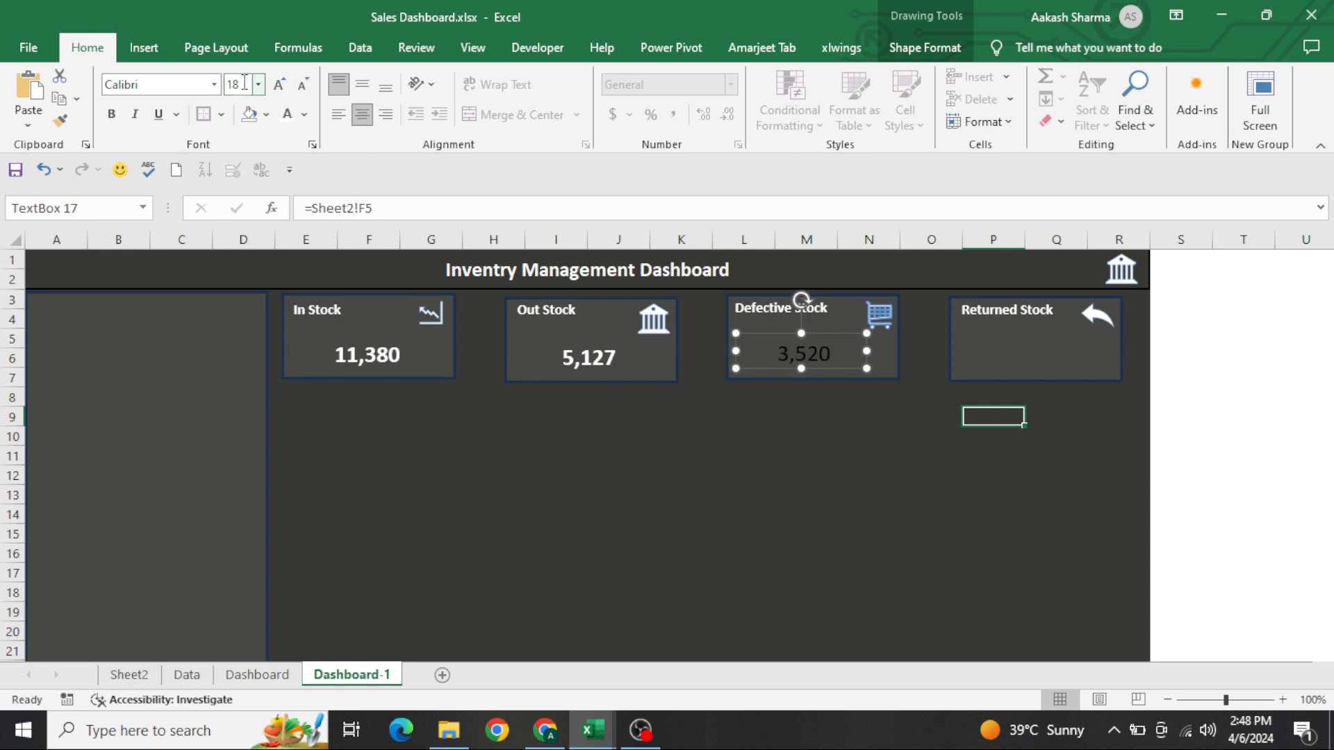
pyautogui.click(112, 115)
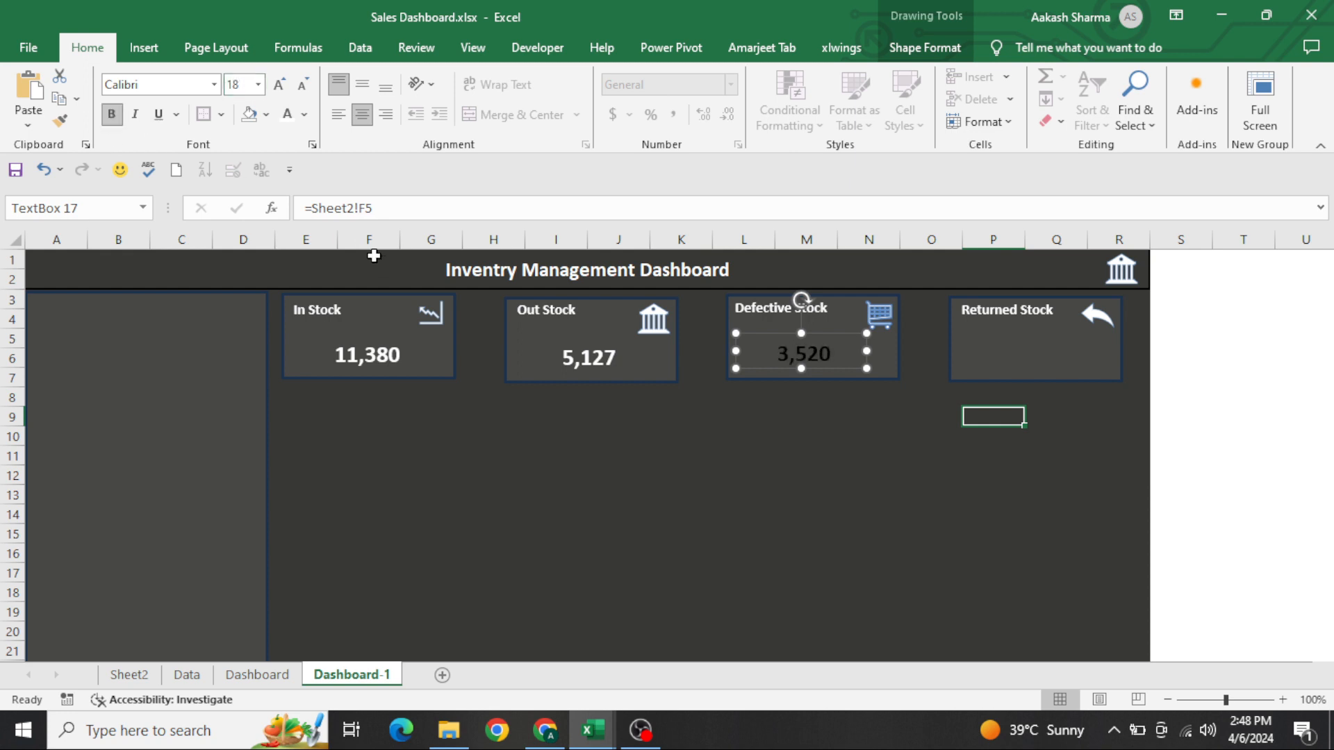
pyautogui.click(287, 114)
# Duplicate the Defective Stock total's text box into the Returned Stock card and link the copy to =Sheet2!H5
pyautogui.moveTo(834, 359); pyautogui.dragTo(1061, 366)
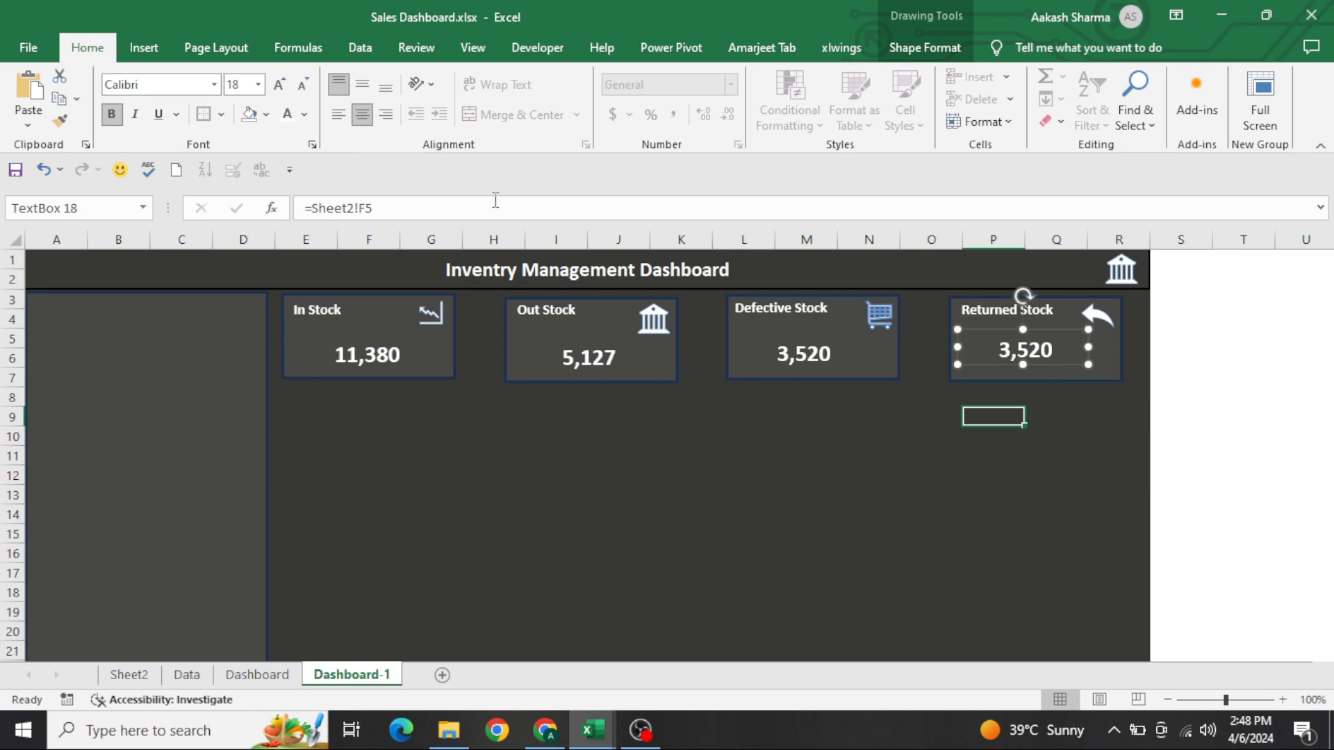
pyautogui.moveTo(362, 220); pyautogui.dragTo(124, 212)
pyautogui.write('=')
pyautogui.hotkey('ctrl', 'pageup')
pyautogui.hotkey('ctrl', 'pageup')
pyautogui.hotkey('ctrl', 'pageup')
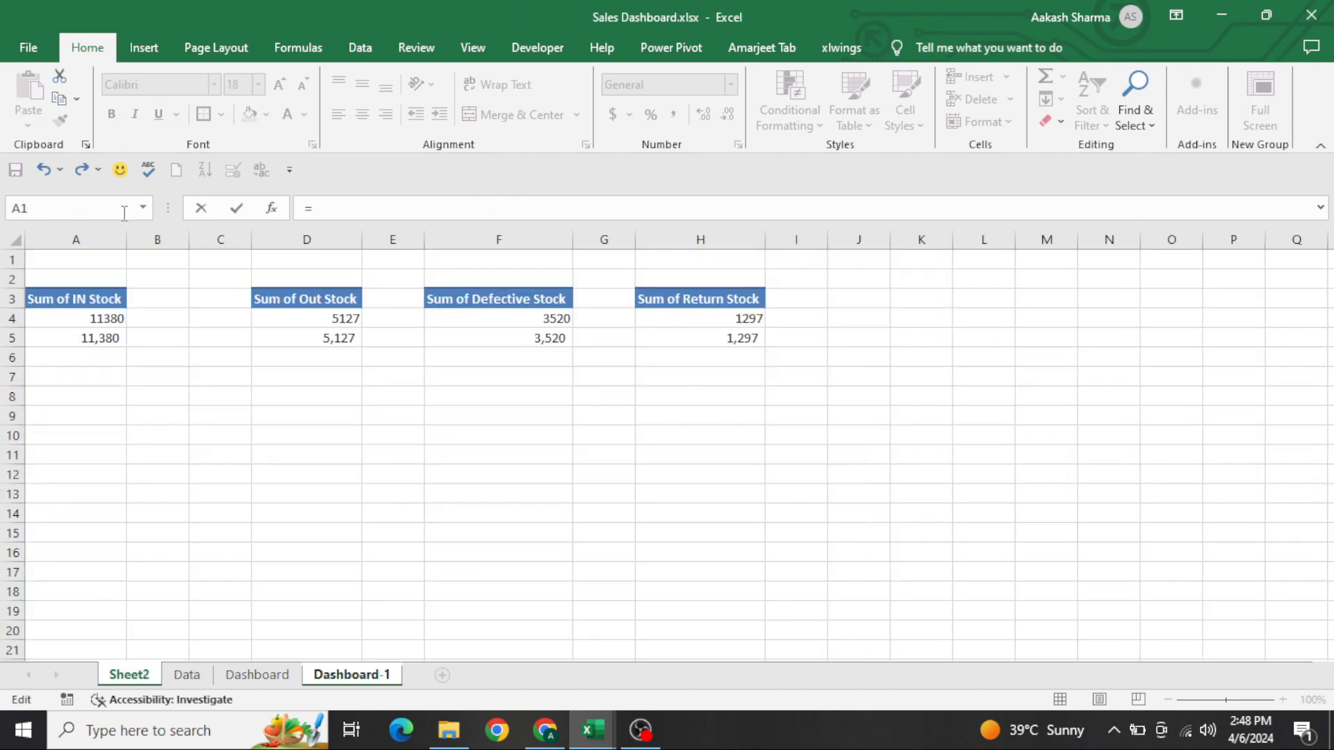
pyautogui.click(731, 338)
pyautogui.press('Return')
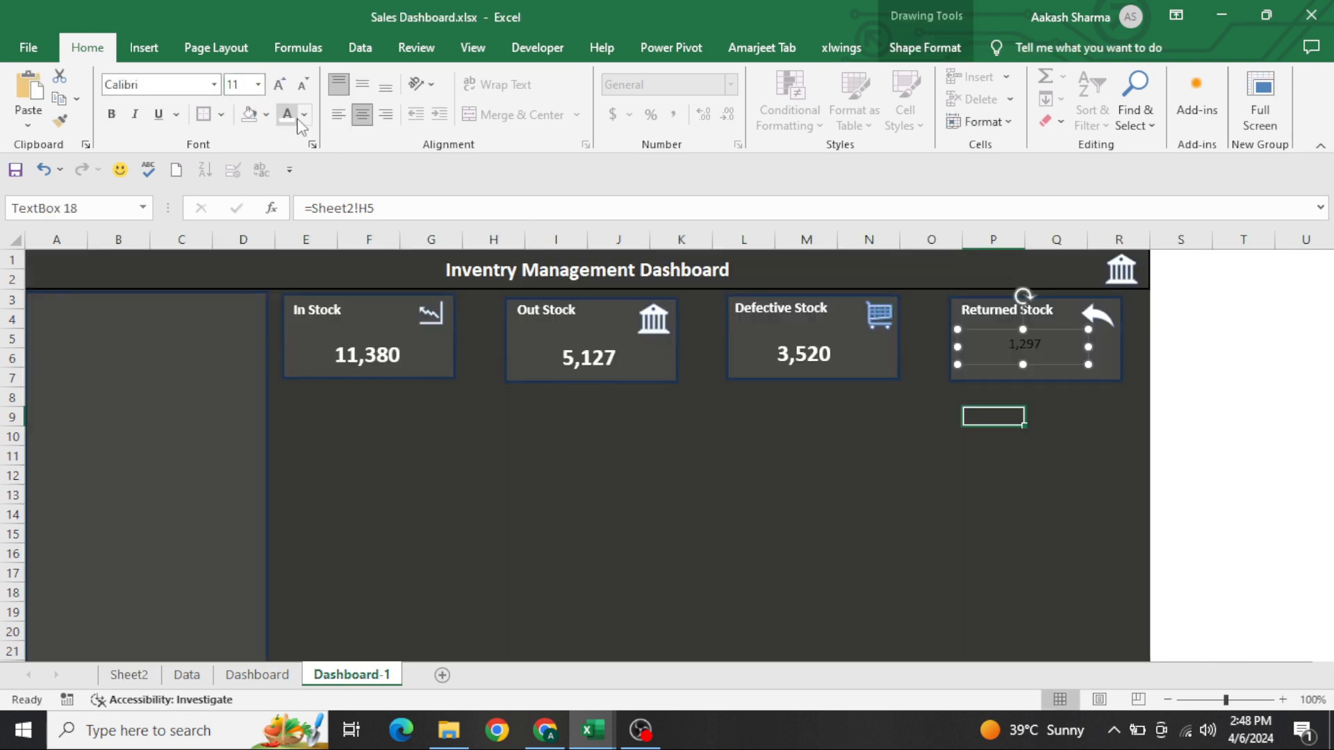
# Format the Returned Stock total as white, bold, 18-point text and deselect its text box
pyautogui.click(287, 114)
pyautogui.click(241, 84)
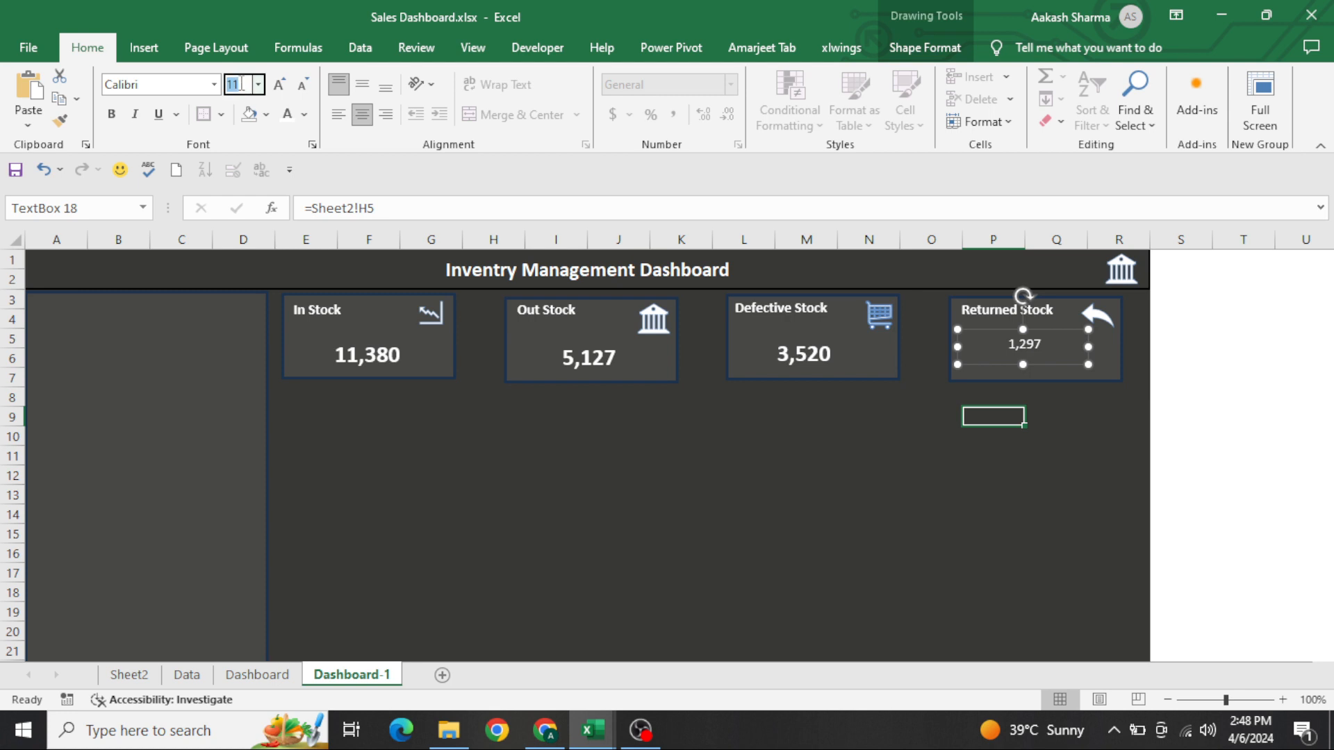
pyautogui.write('18')
pyautogui.press('Return')
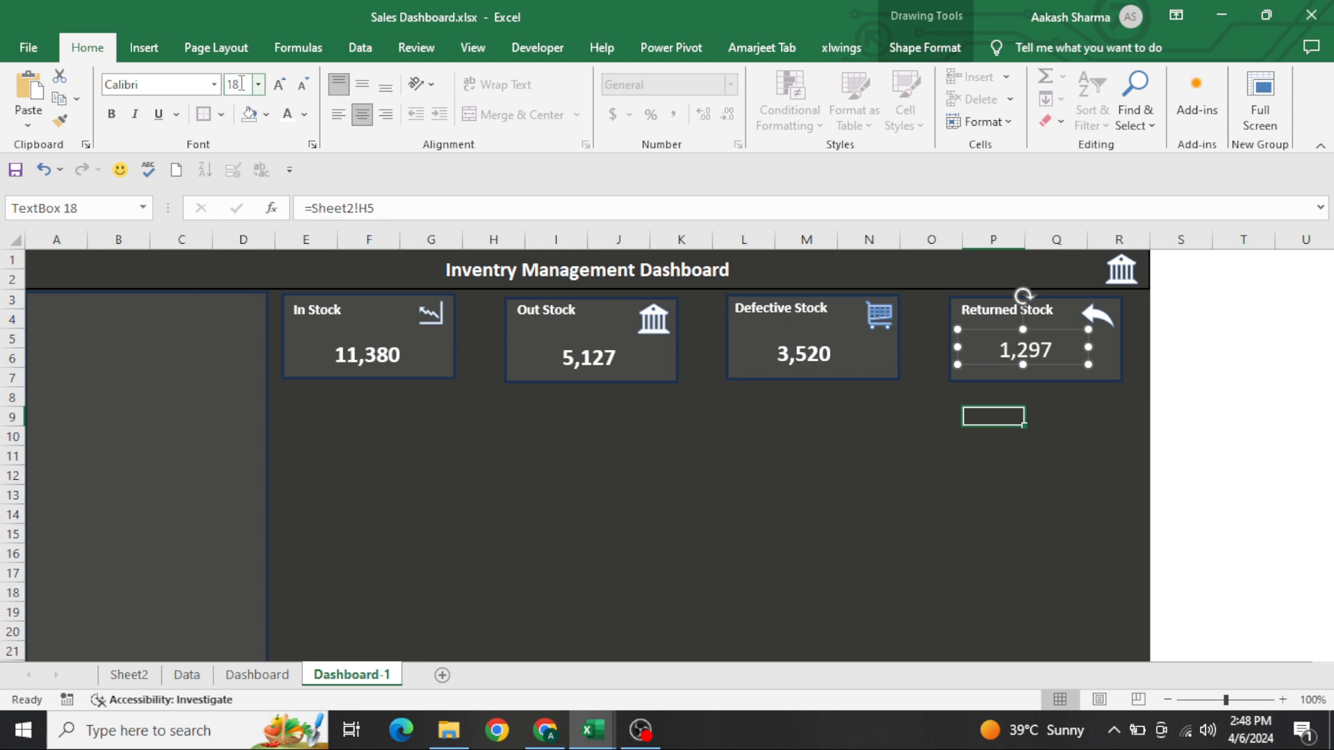
pyautogui.click(111, 114)
pyautogui.click(495, 431)
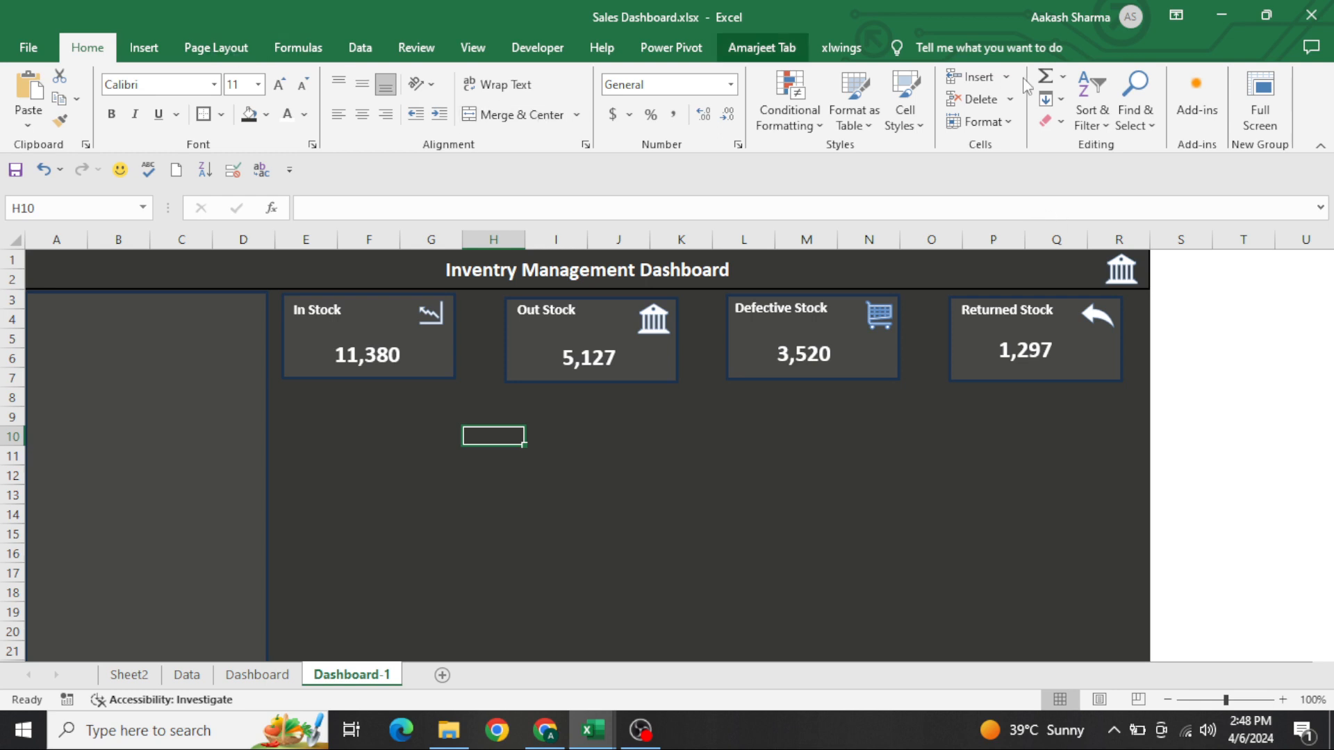
# Show Dashboard-1 in full-screen view and select cell A3 below the title
pyautogui.click(1245, 80)
pyautogui.click(950, 313)
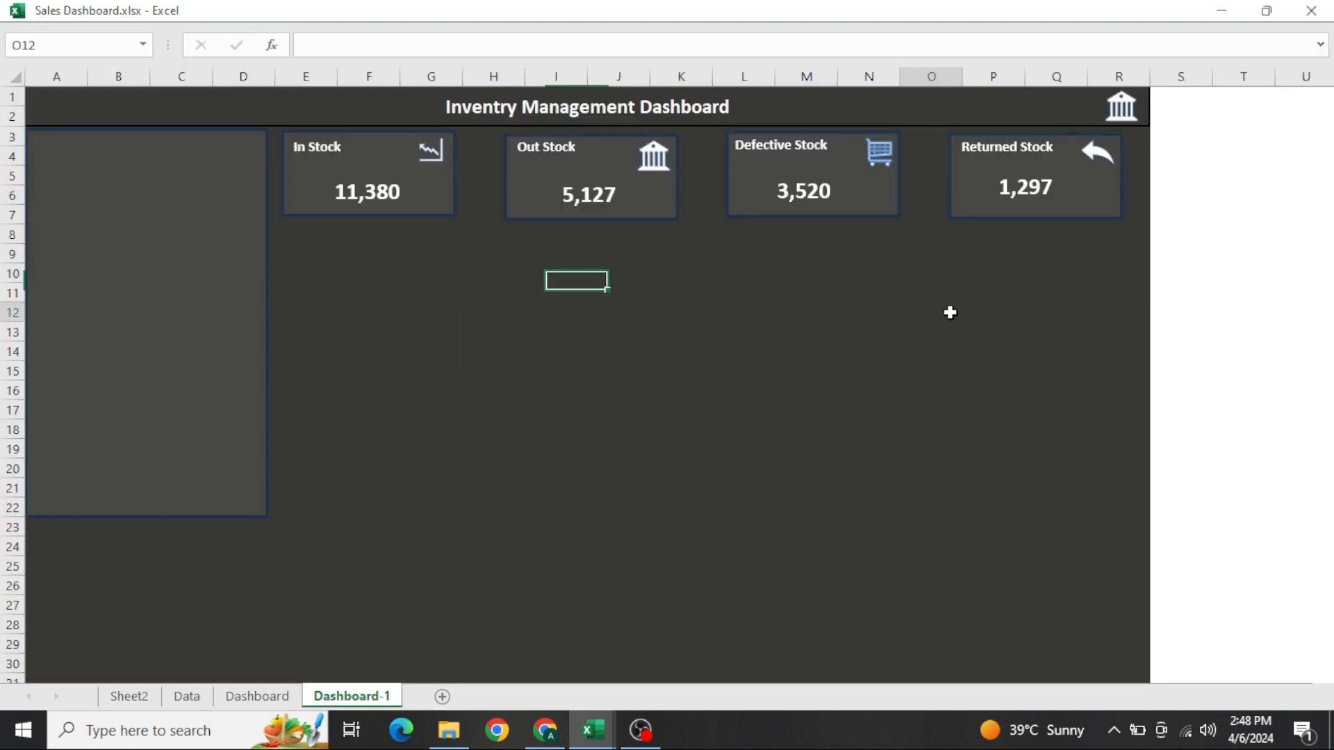
pyautogui.press('Home')
pyautogui.hotkey('ctrl', 'Home')
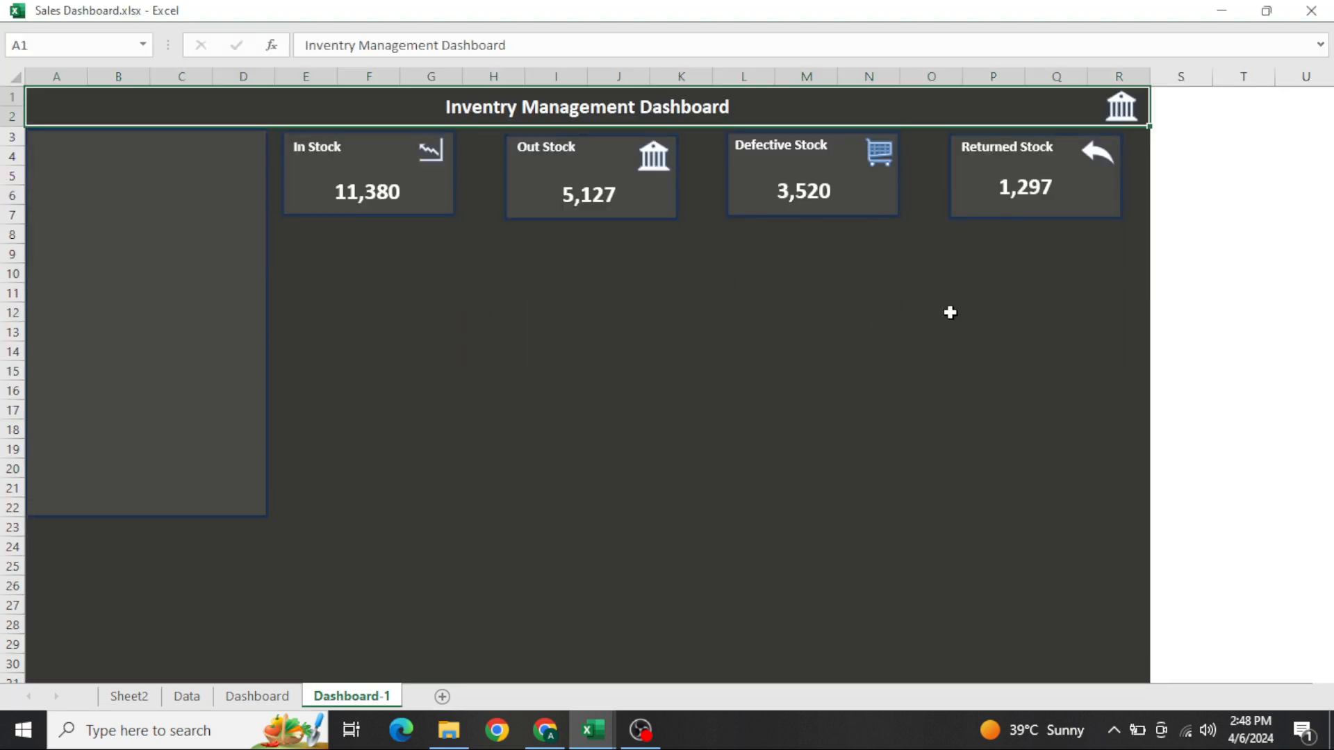
pyautogui.press('Down')
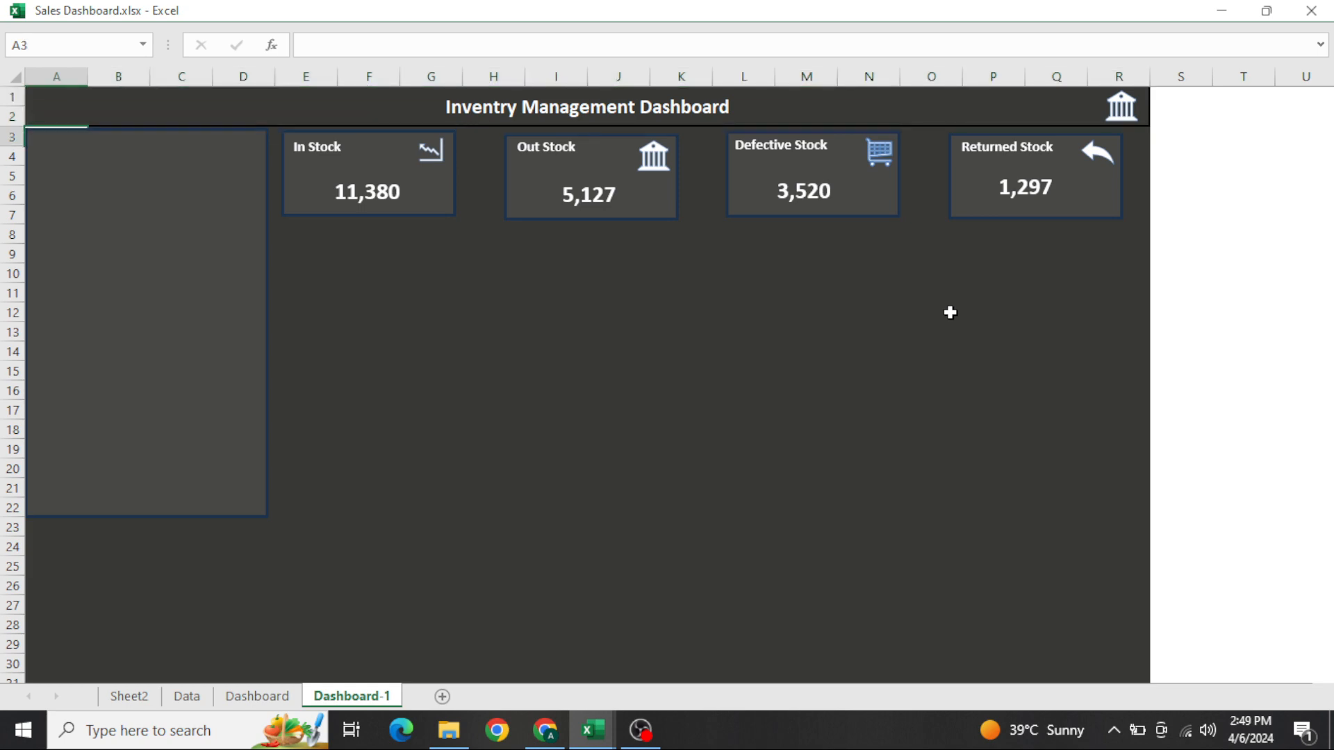
# Copy the Sum of IN Stock PivotTable in A3:A4 on Sheet2
pyautogui.hotkey('ctrl', 'pageup')
pyautogui.hotkey('ctrl', 'pageup')
pyautogui.hotkey('ctrl', 'pageup')
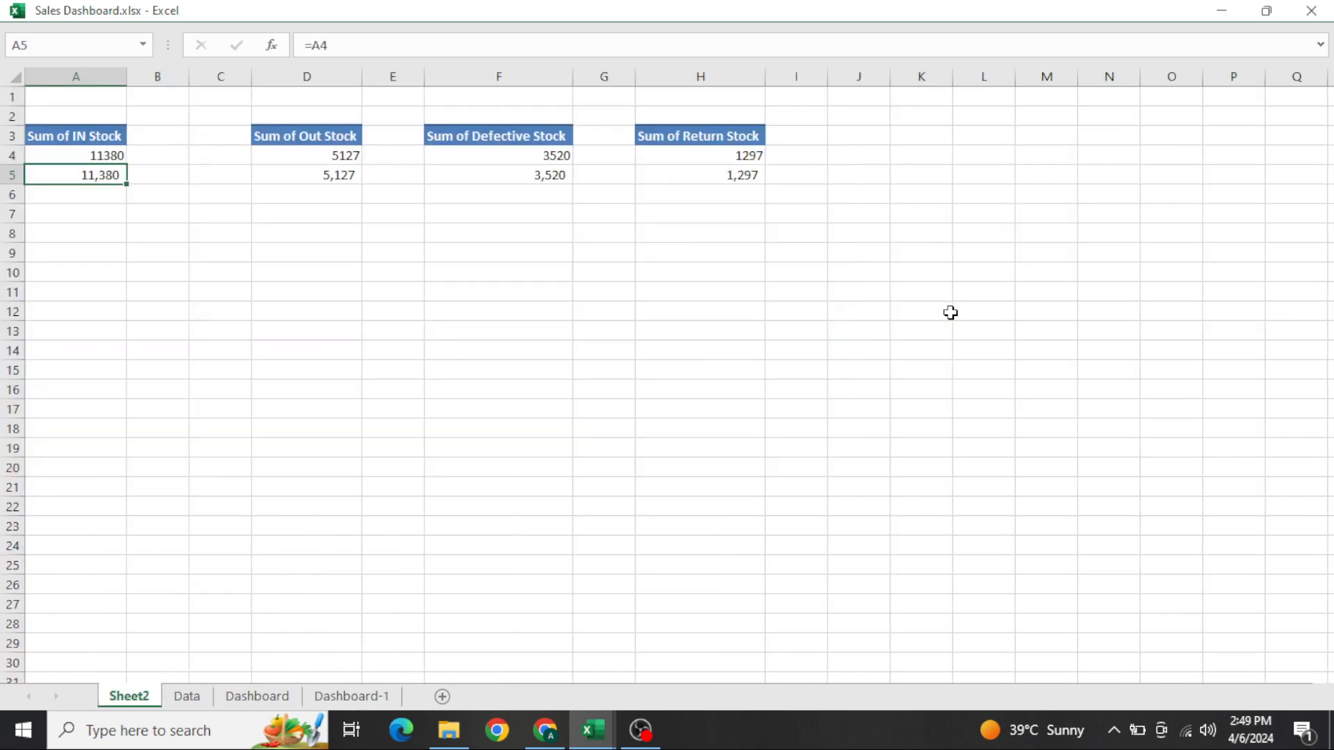
pyautogui.press('Up')
pyautogui.press('Up')
pyautogui.hotkey('shift', 'Down')
pyautogui.hotkey('ctrl', 'c')
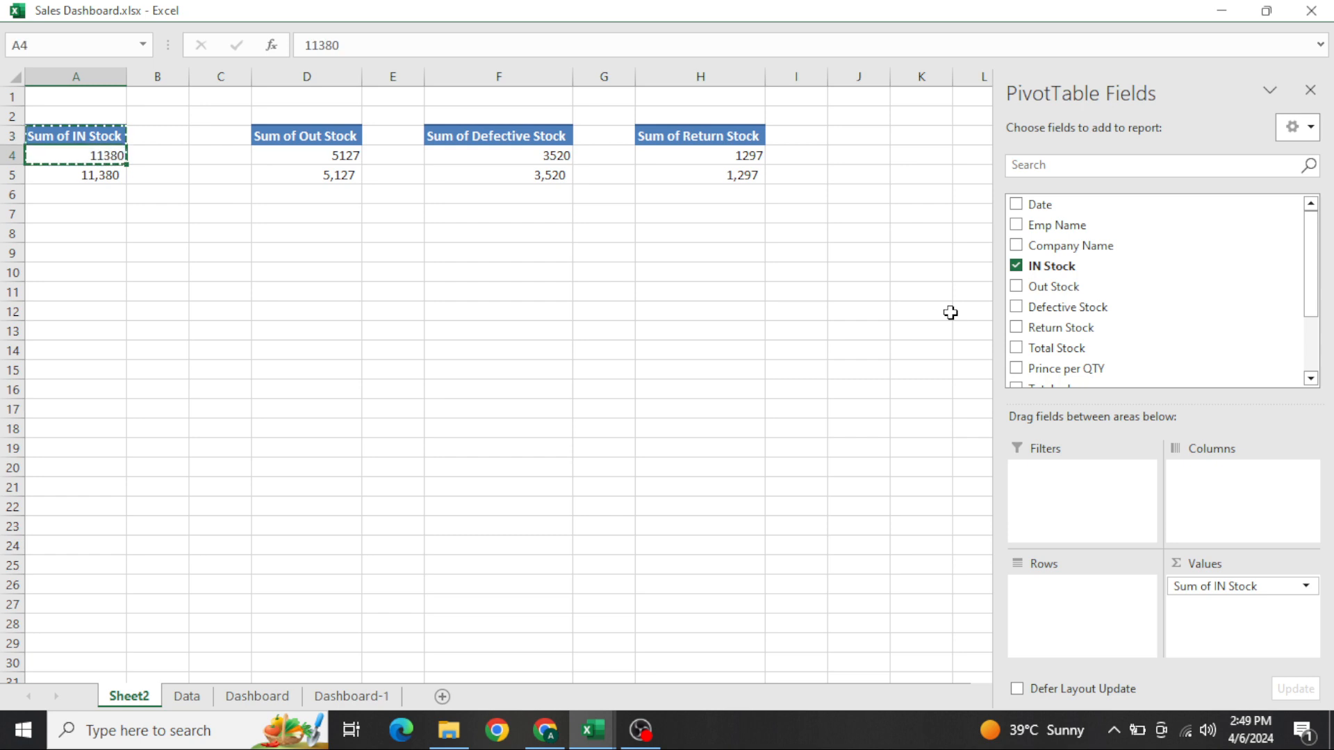
# Paste the copied PivotTable at A10 on Sheet2 and select its value cell A11
pyautogui.press('Down')
pyautogui.press('Down')
pyautogui.press('Down')
pyautogui.press('Down')
pyautogui.press('Down')
pyautogui.press('Down')
pyautogui.hotkey('ctrl', 'v')
pyautogui.press('Down')
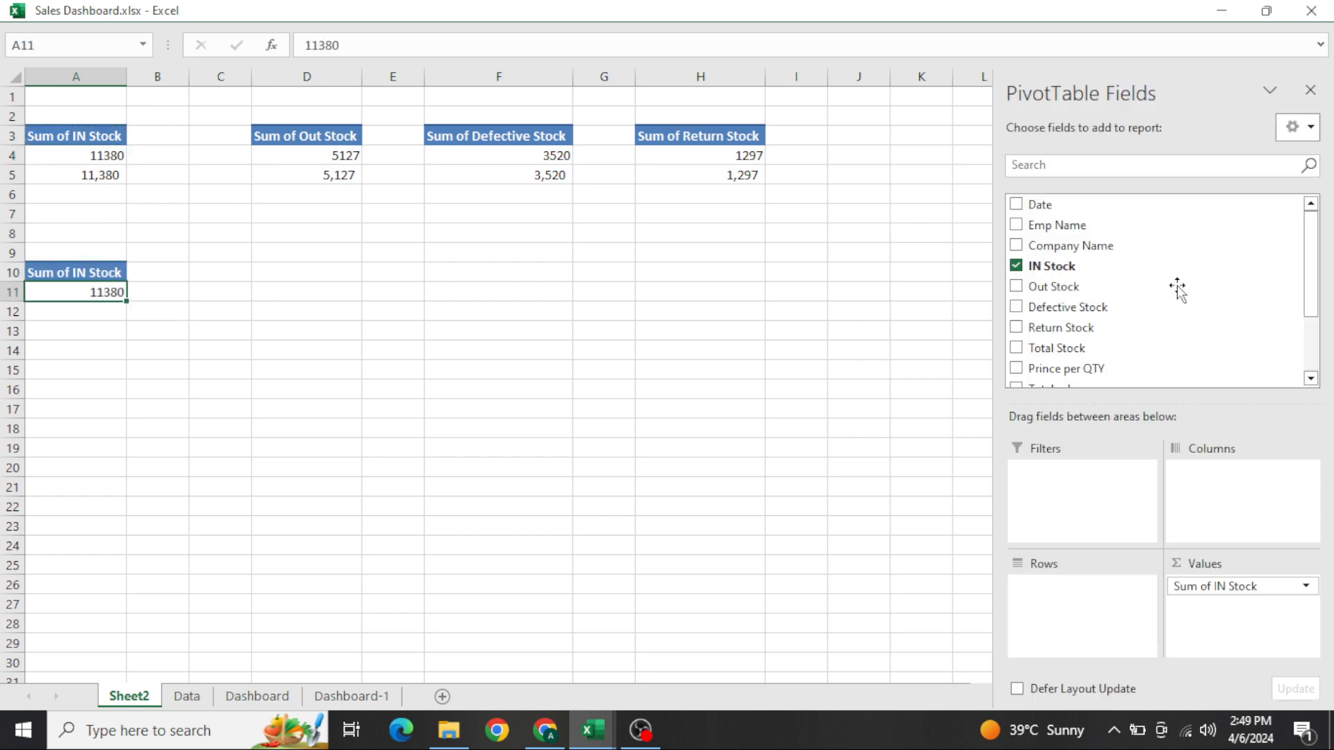
# Put Emp Name in the pasted PivotTable's rows and replace Sum of IN Stock with the Total sales field added twice as values
pyautogui.moveTo(1063, 224); pyautogui.dragTo(1093, 606)
pyautogui.moveTo(1195, 592); pyautogui.dragTo(903, 465)
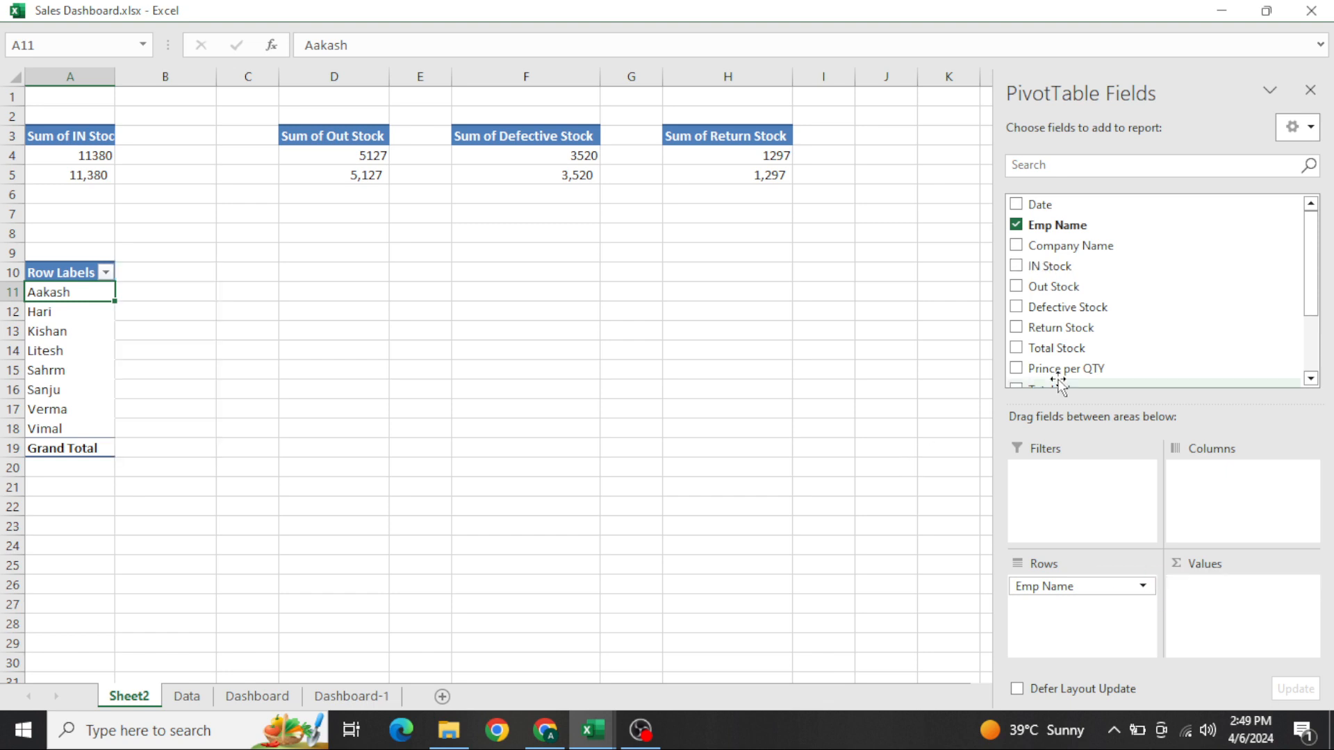
pyautogui.scroll(-2, 1061, 383)
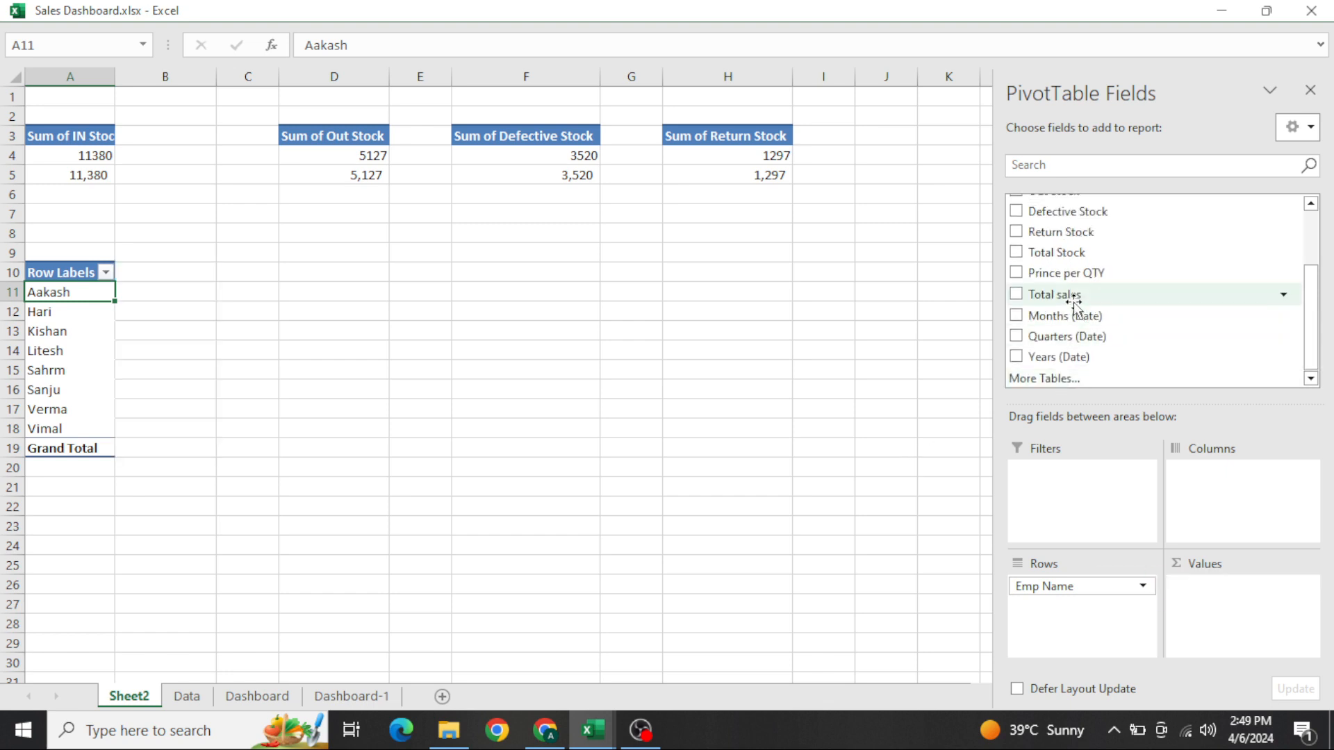
pyautogui.moveTo(1057, 295); pyautogui.dragTo(1235, 615)
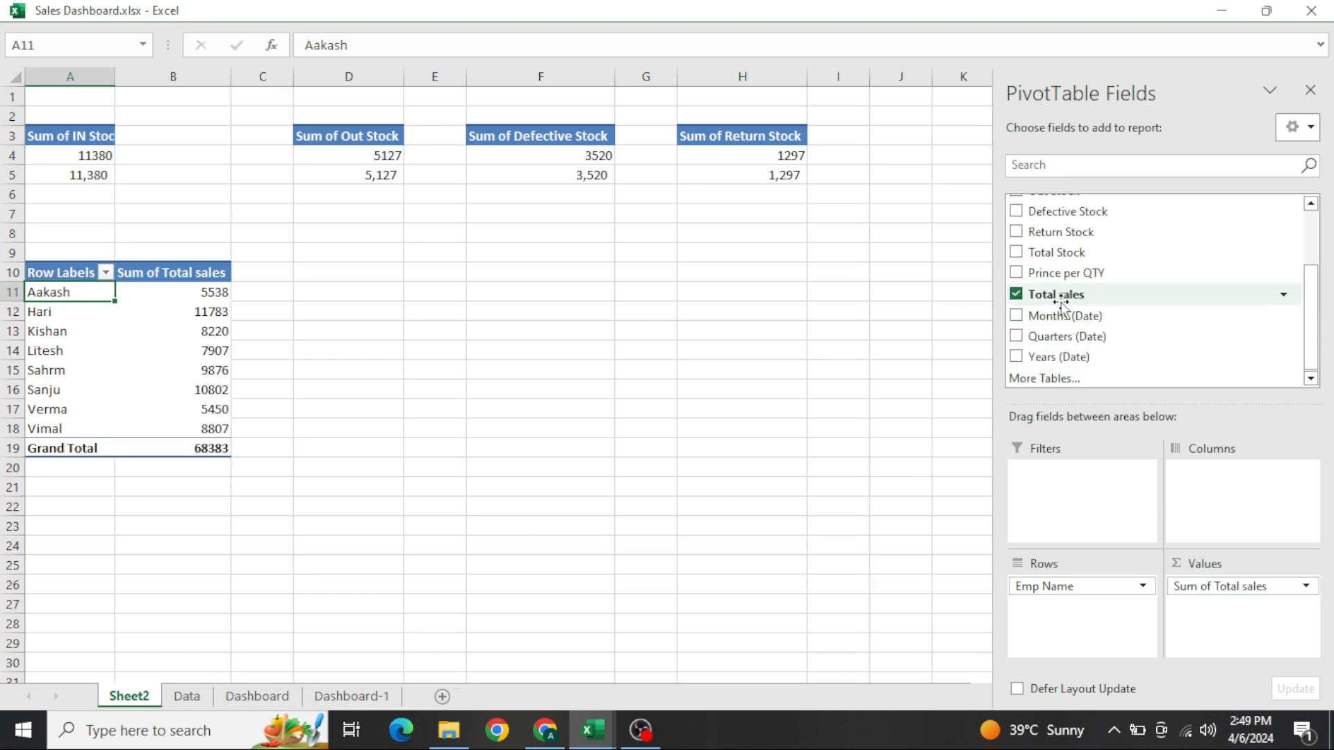
pyautogui.moveTo(1027, 292); pyautogui.dragTo(1210, 622)
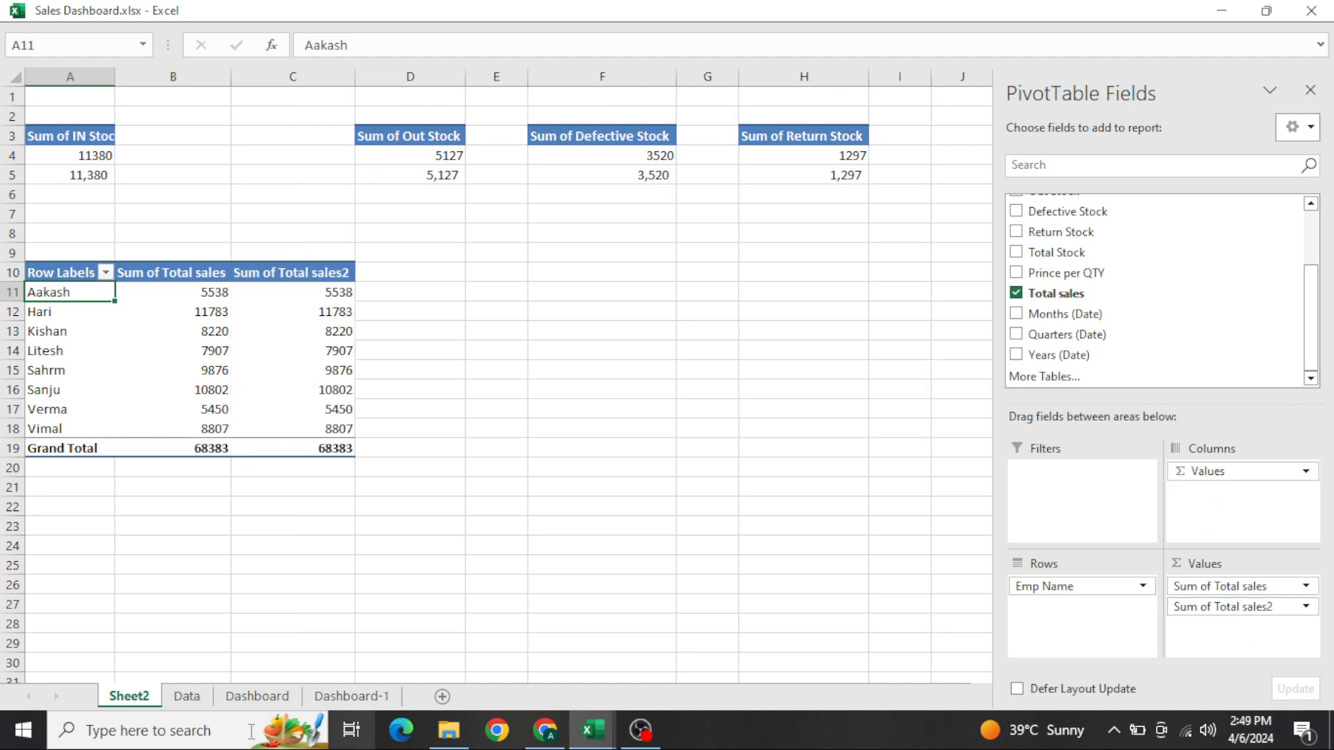
# Open the Dashboard sheet to examine its employee sales chart as a reference
pyautogui.click(260, 697)
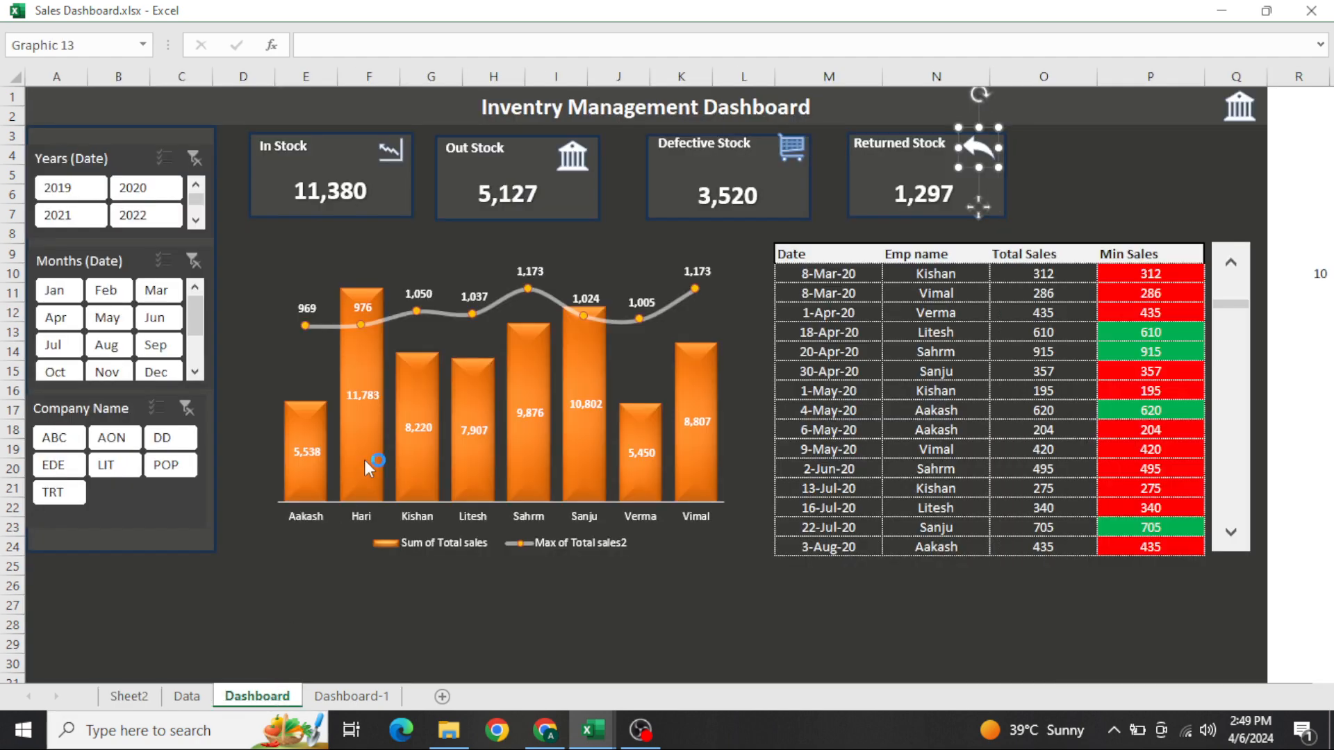
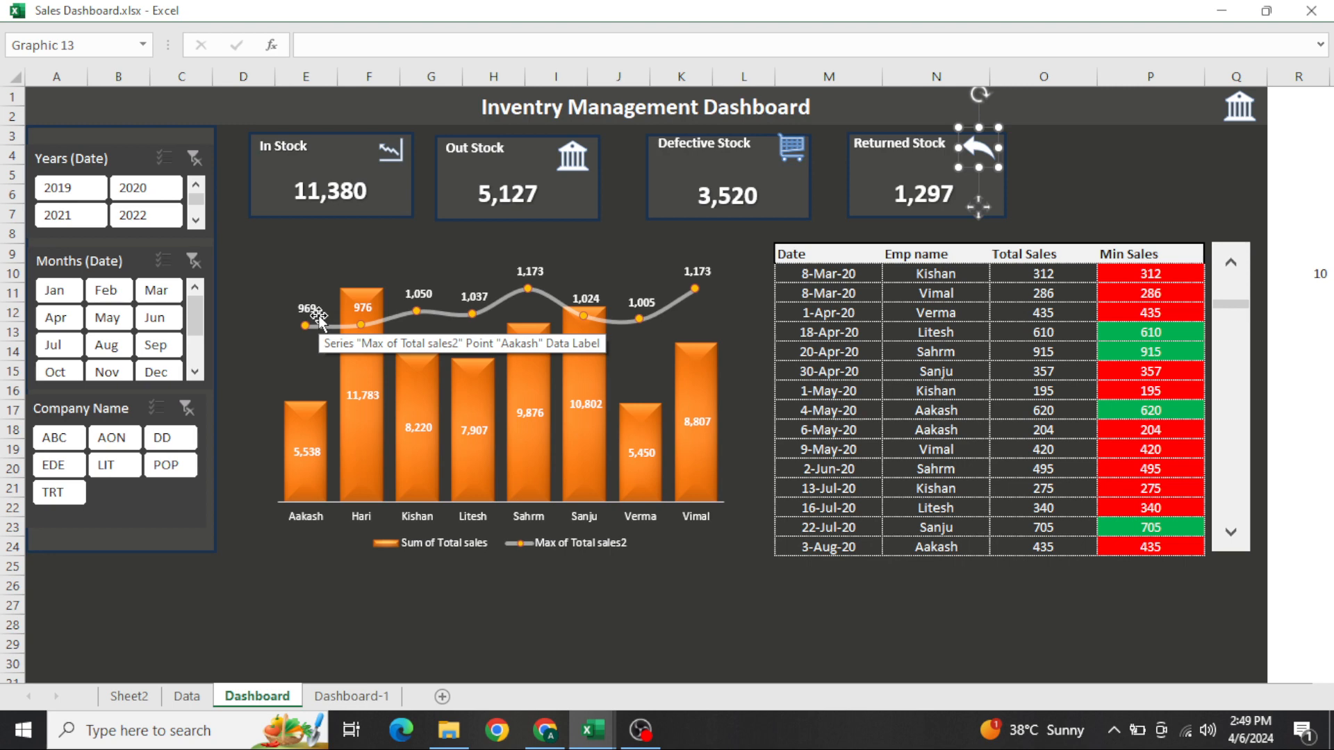
# Summarize the second Total sales value column by Max in the employee PivotTable on Sheet2
pyautogui.click(141, 700)
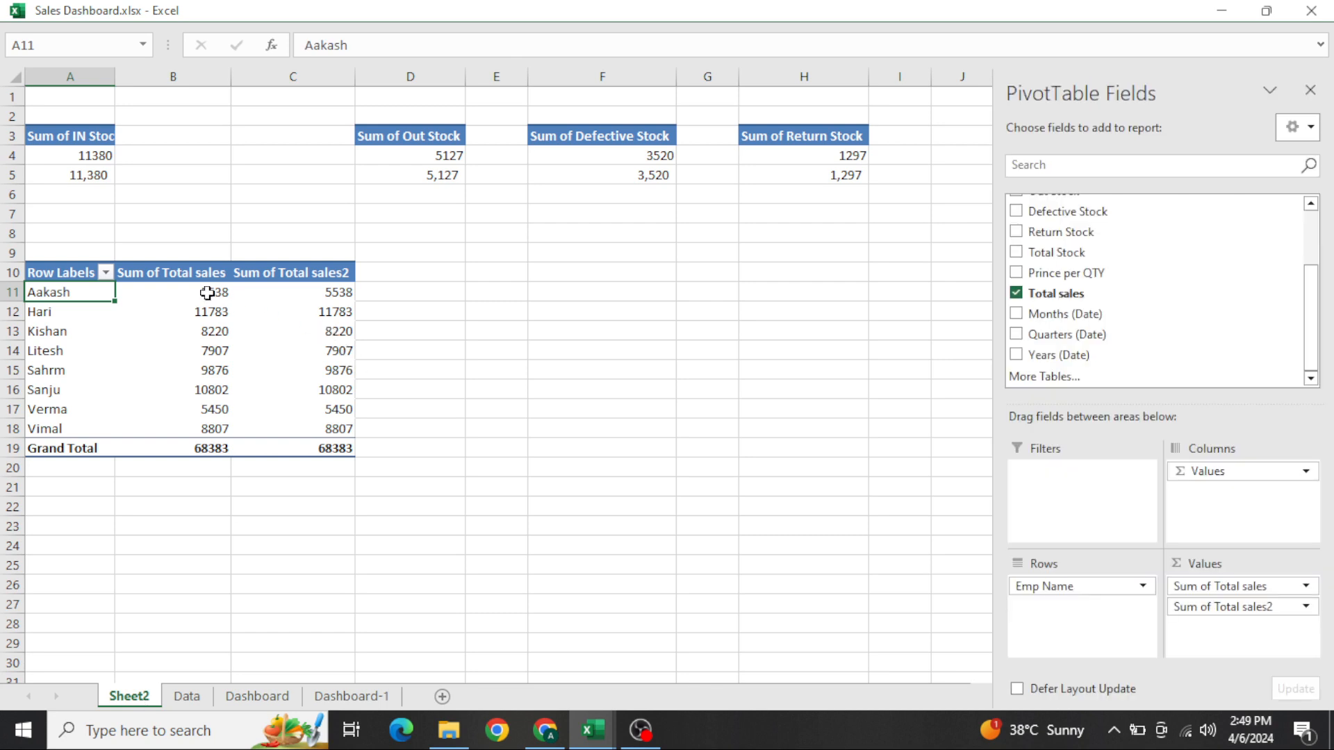
pyautogui.click(326, 314)
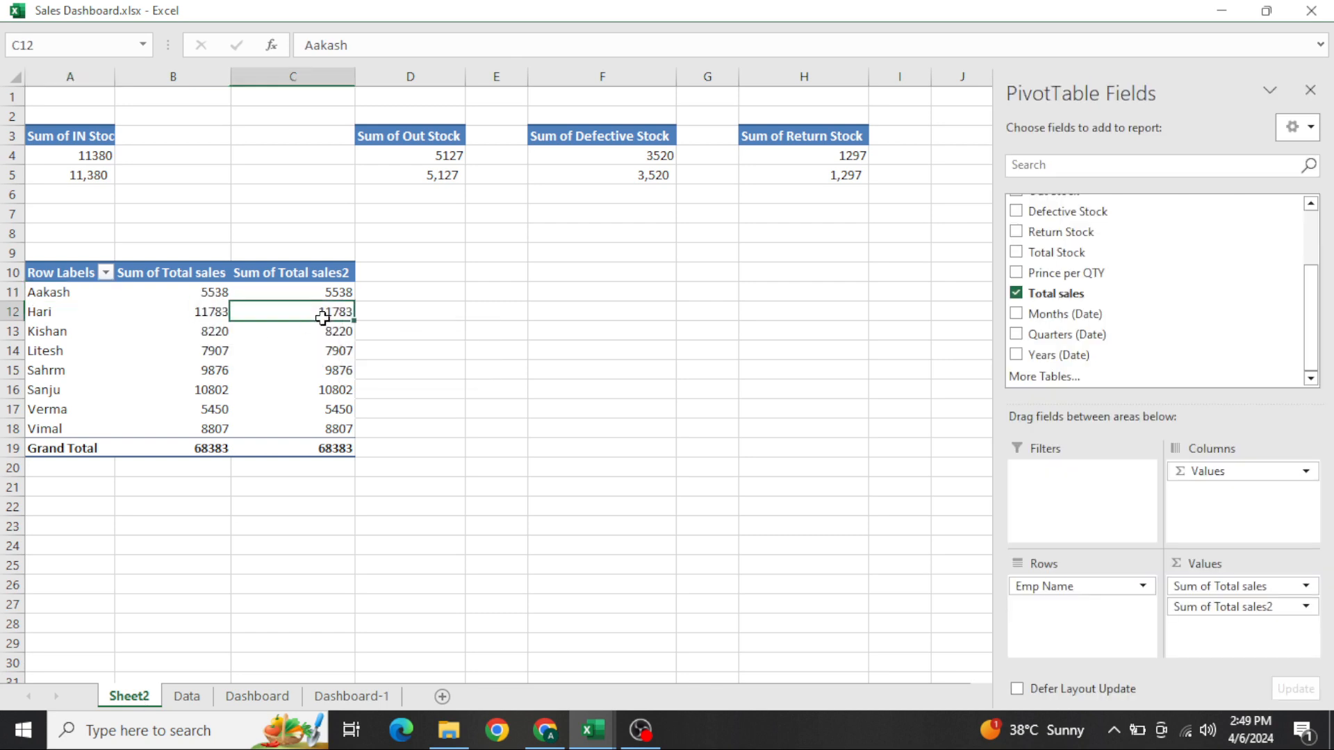
pyautogui.rightClick(325, 315)
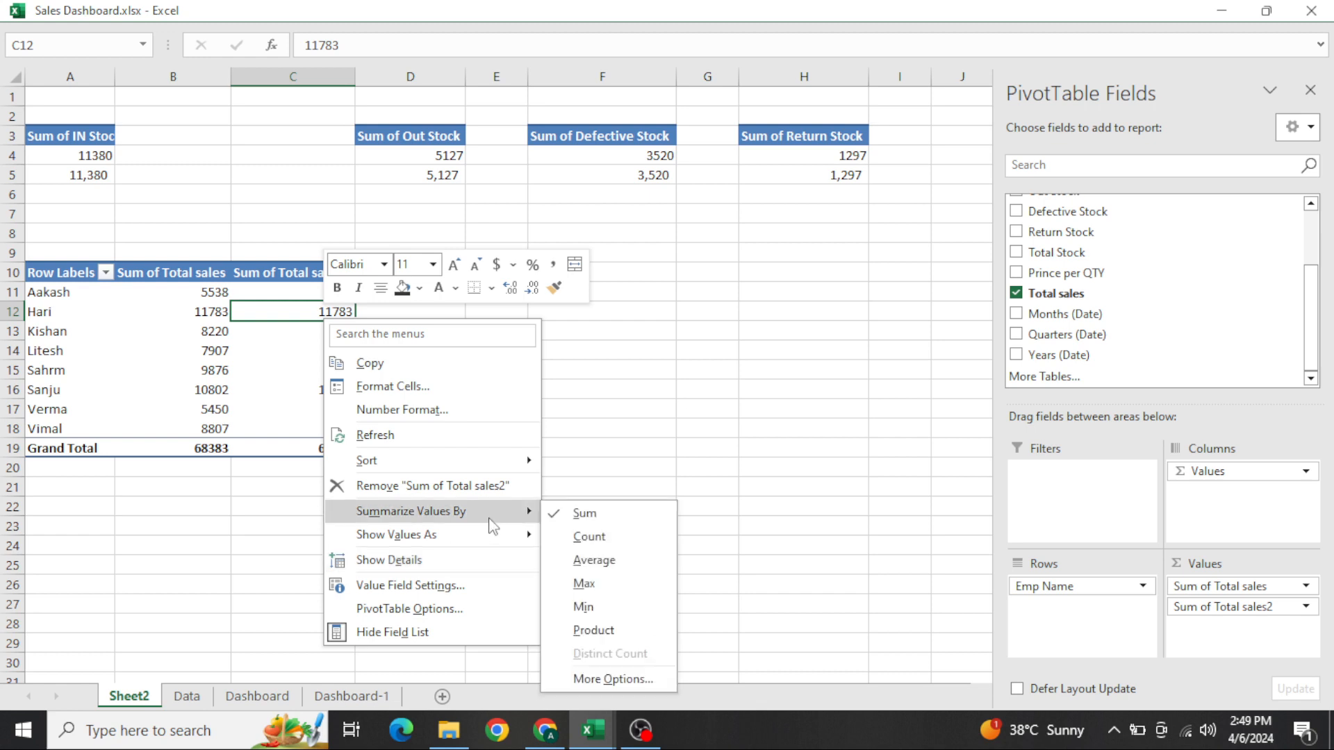
pyautogui.click(303, 335)
pyautogui.rightClick(304, 335)
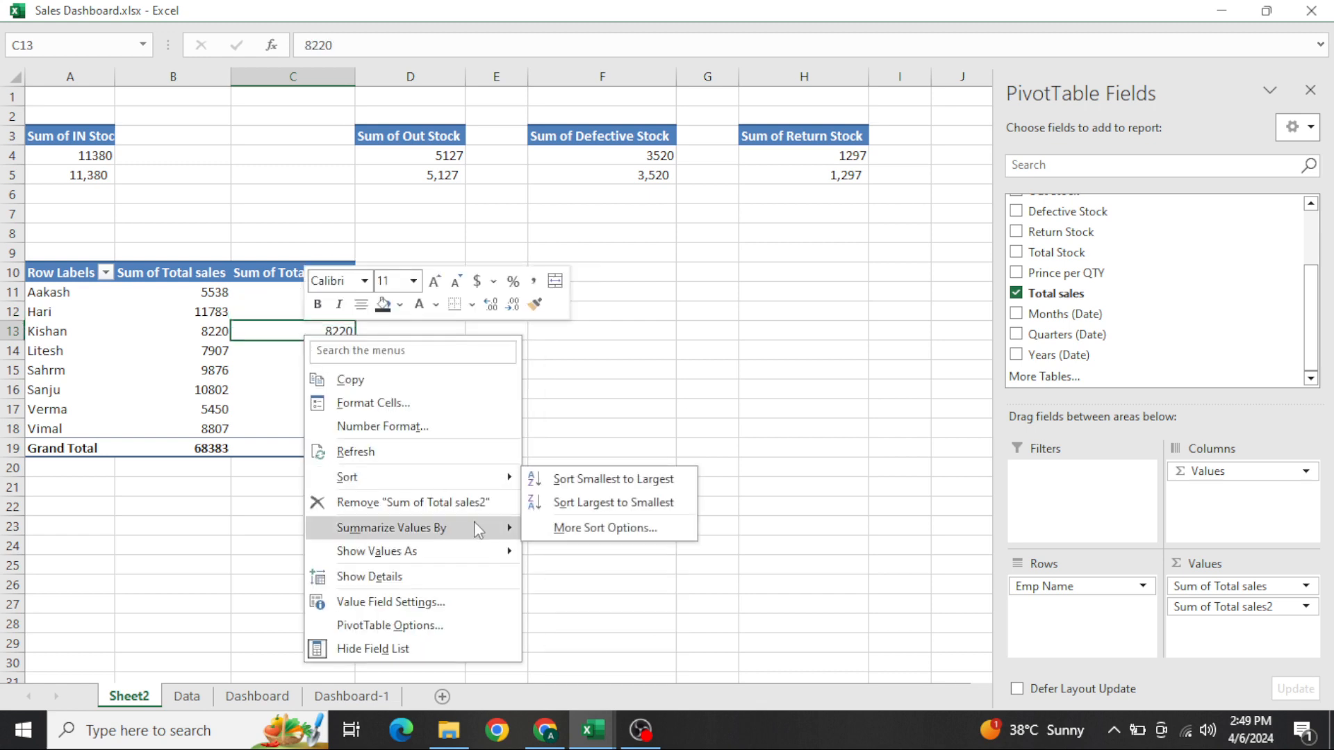
pyautogui.moveTo(511, 528)
pyautogui.click(588, 599)
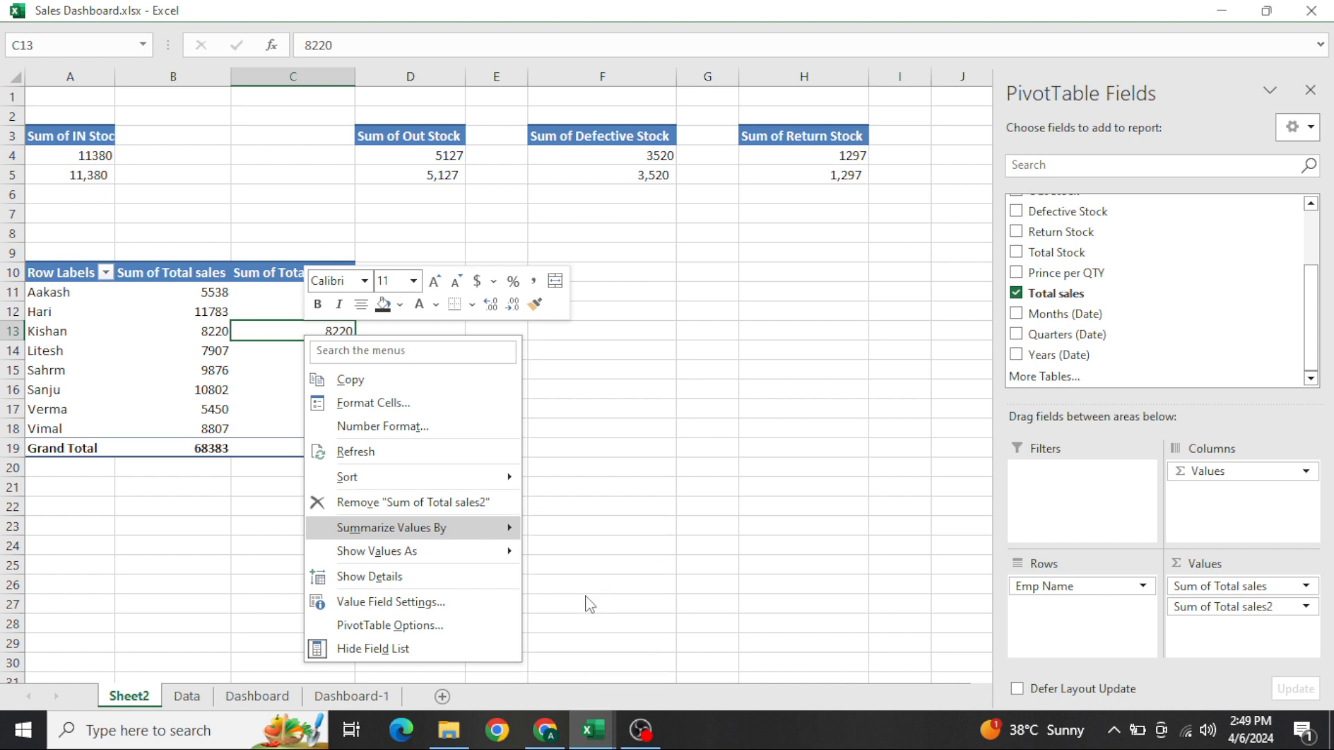
# Turn off subtotals and grand totals for rows and columns in the employee sales PivotTable
pyautogui.doubleClick(614, 10)
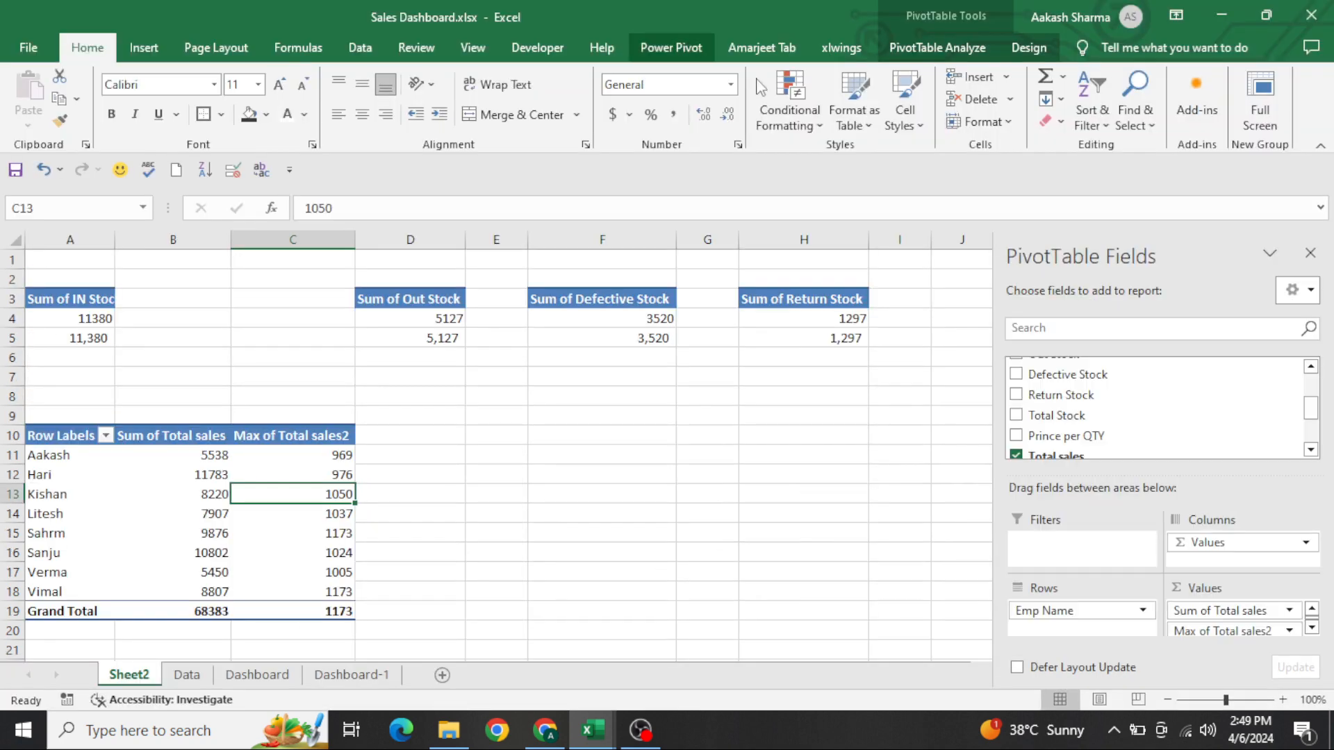
pyautogui.click(1029, 48)
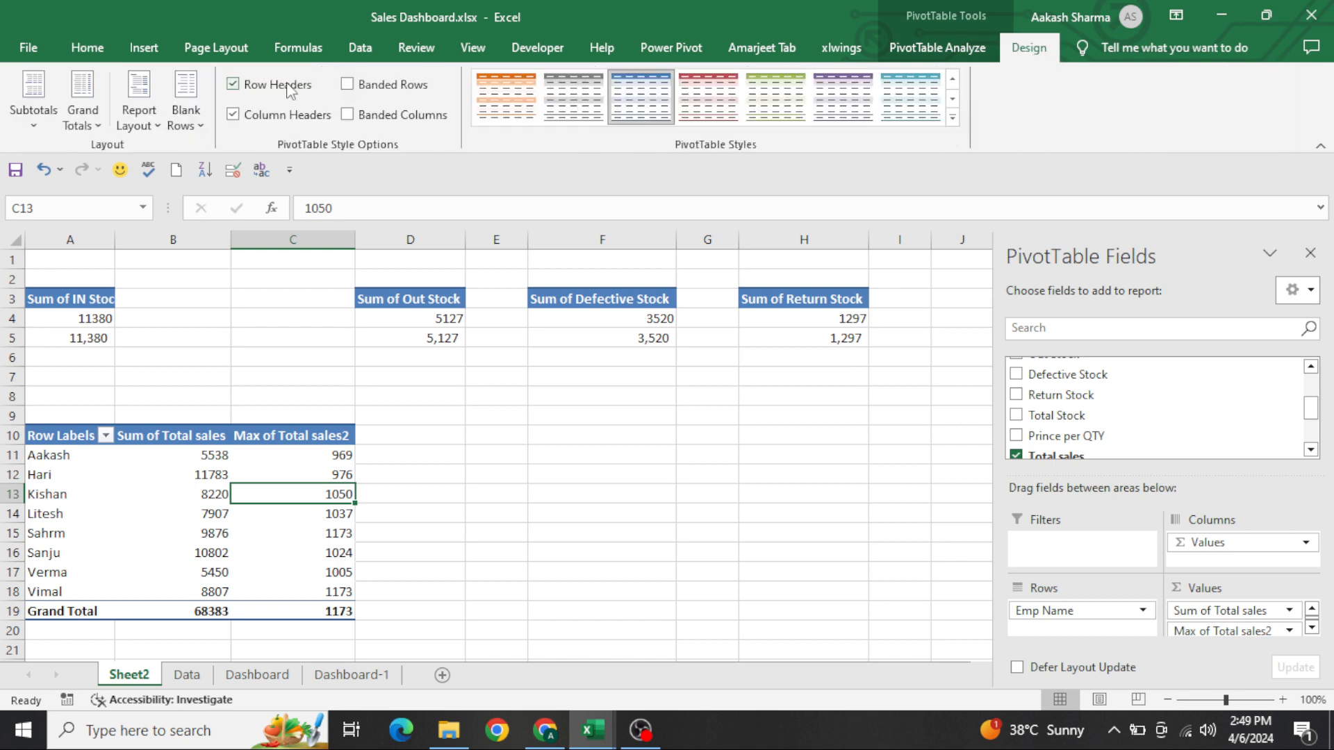
pyautogui.click(34, 118)
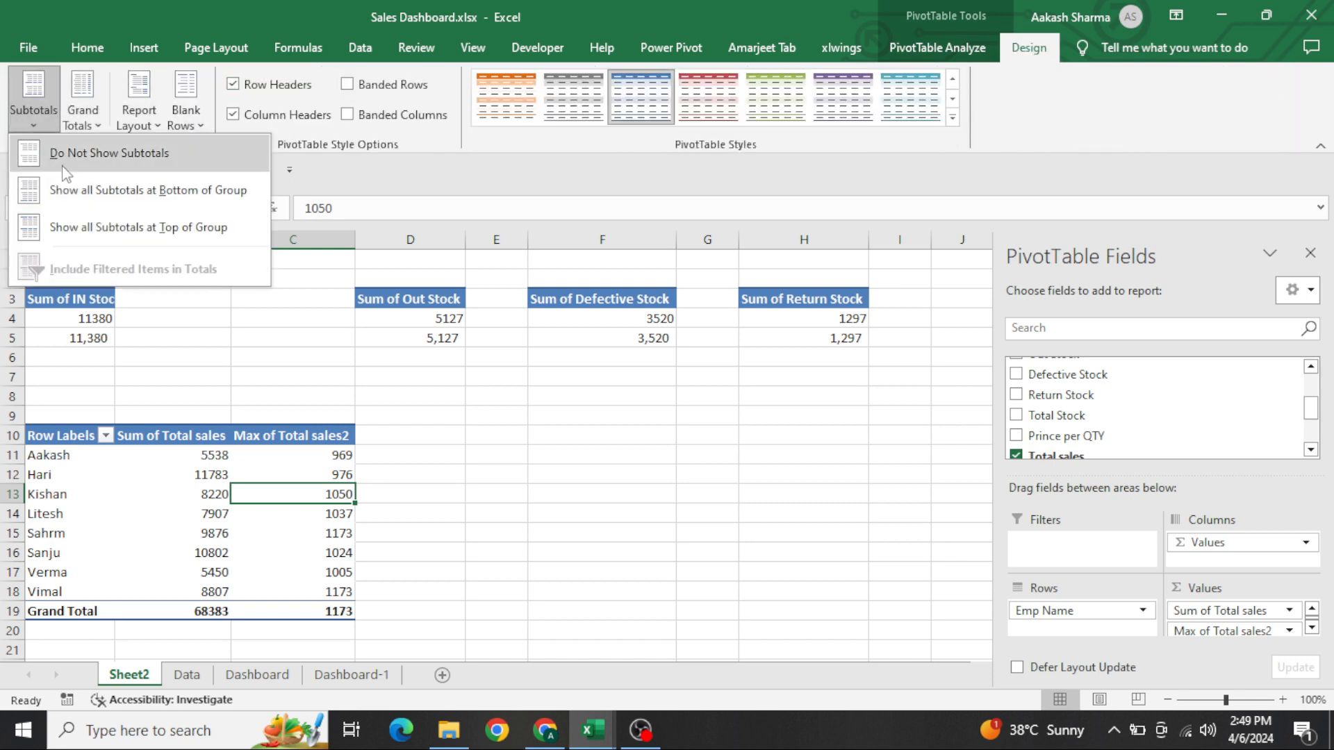
pyautogui.click(69, 155)
pyautogui.click(81, 128)
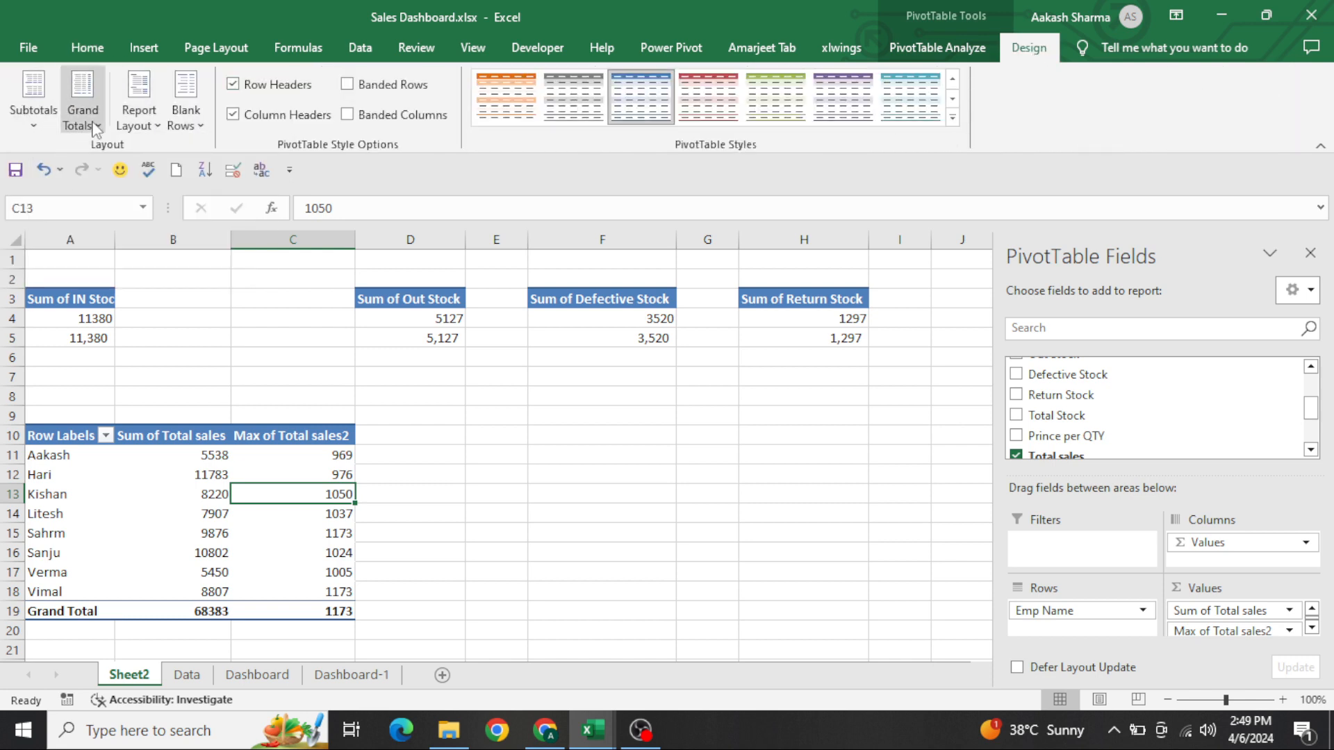
pyautogui.click(139, 153)
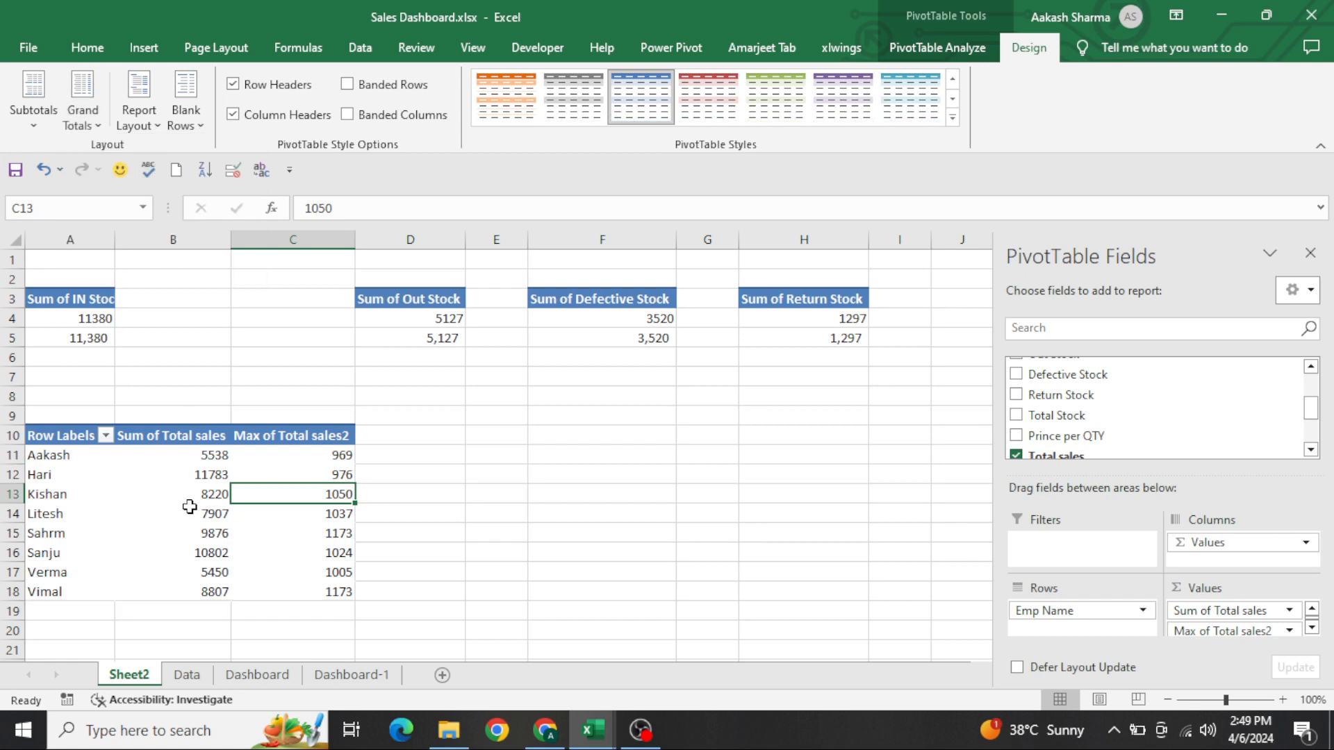
# Insert a 2-D clustered column PivotChart from the employee sales PivotTable
pyautogui.click(418, 496)
pyautogui.click(261, 472)
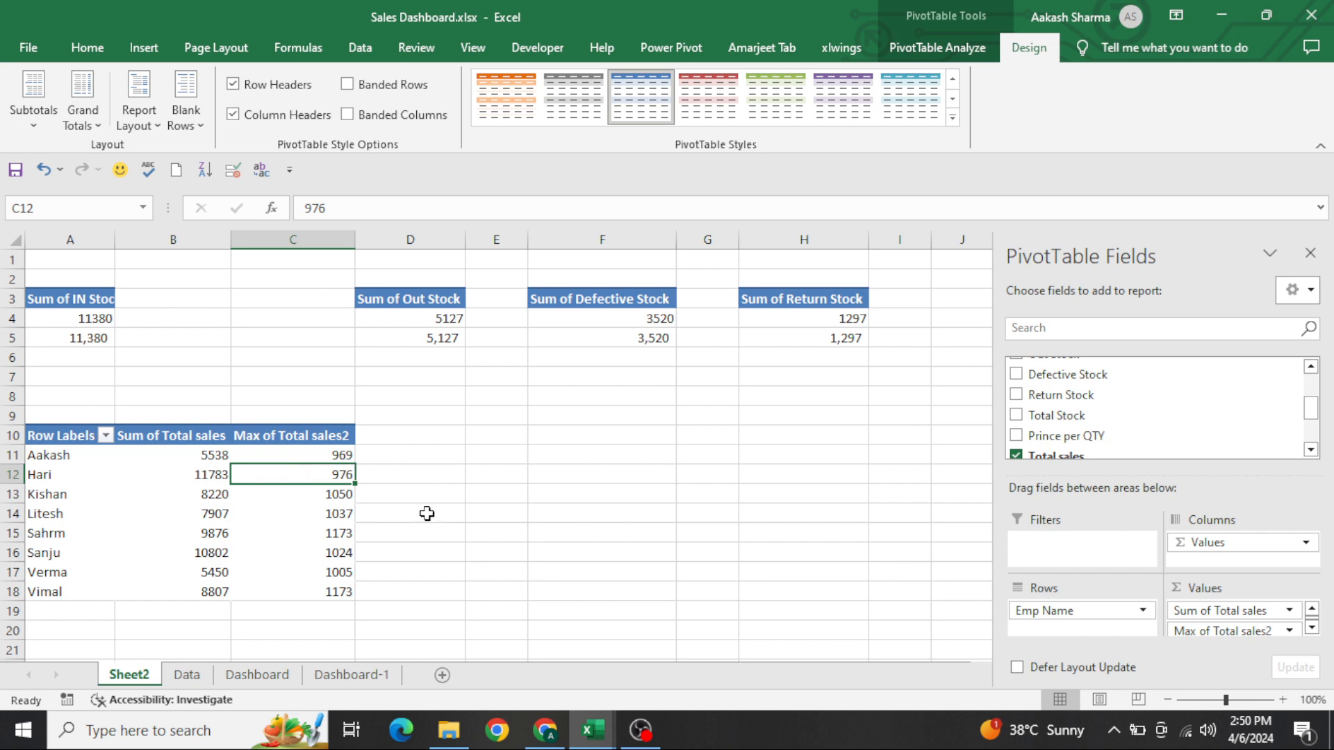
pyautogui.click(144, 47)
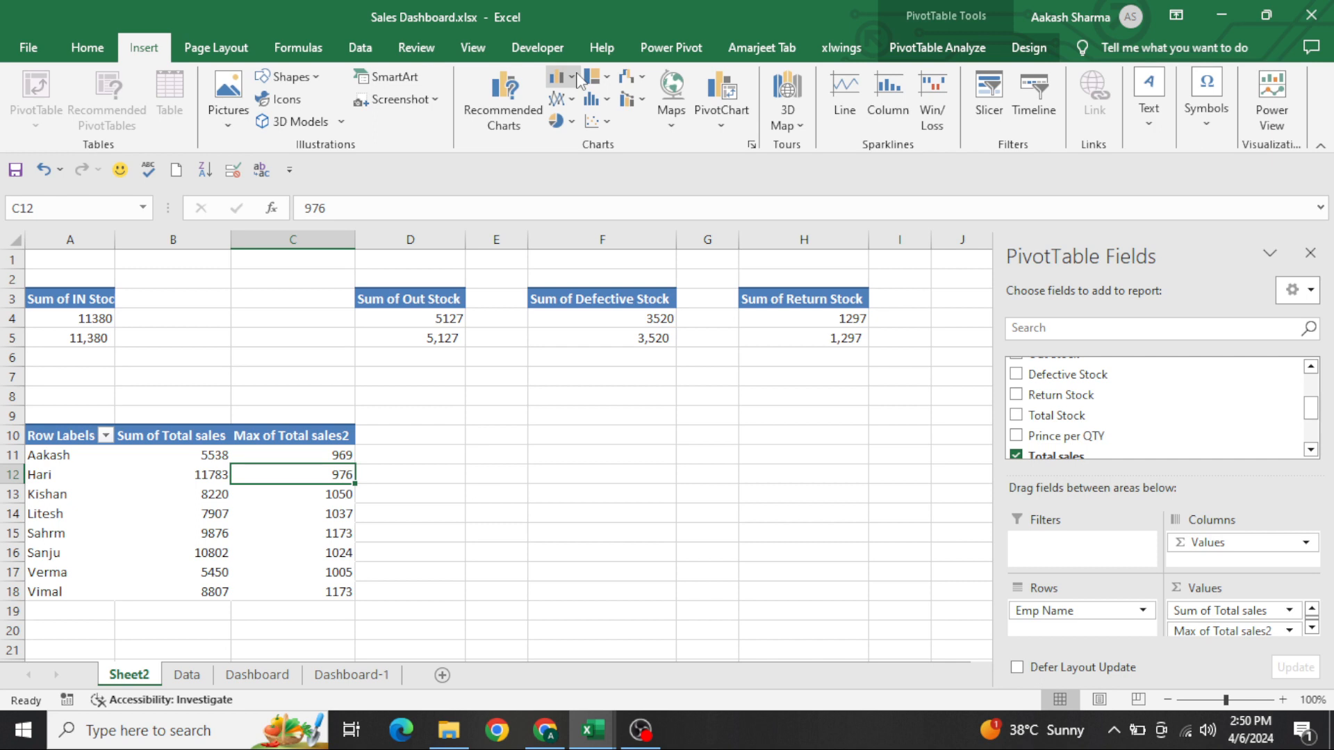
pyautogui.click(579, 79)
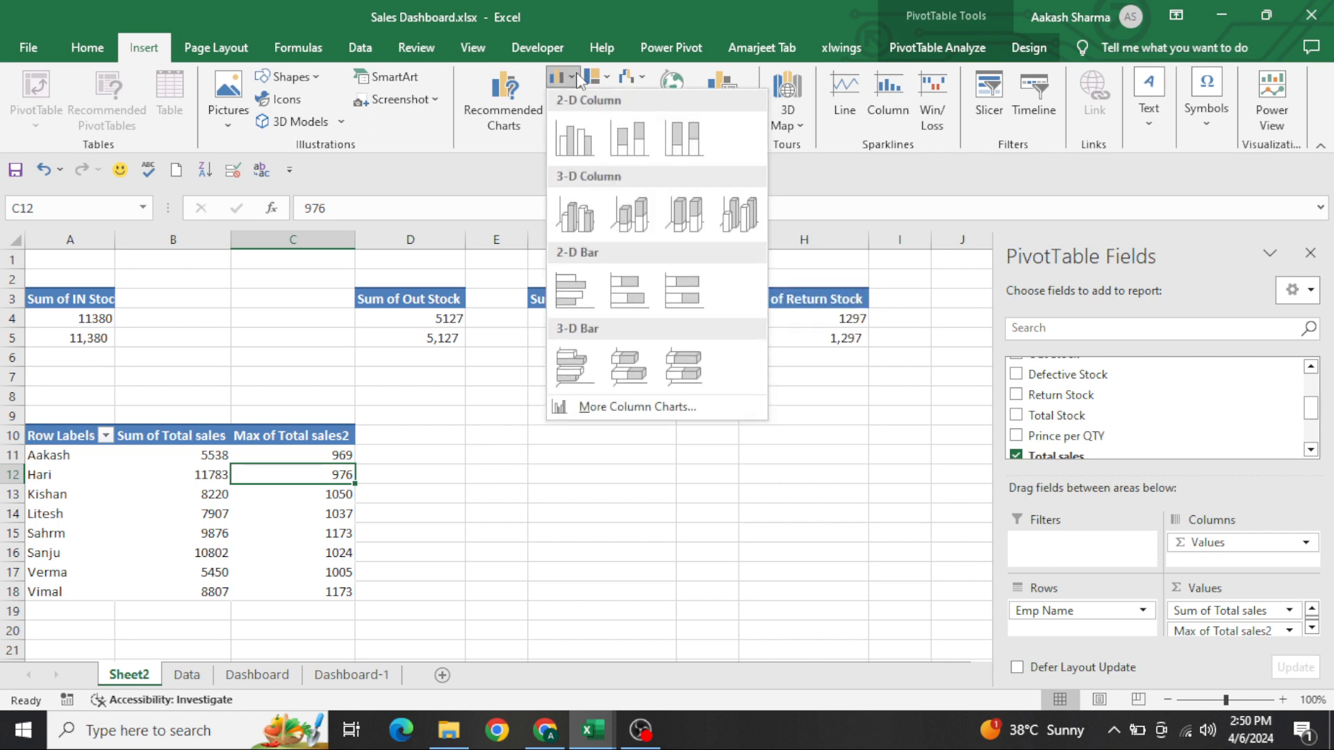
pyautogui.click(574, 144)
# Cut the new column chart from Sheet2 and paste it onto the Dashboard-1 sheet
pyautogui.press('Delete')
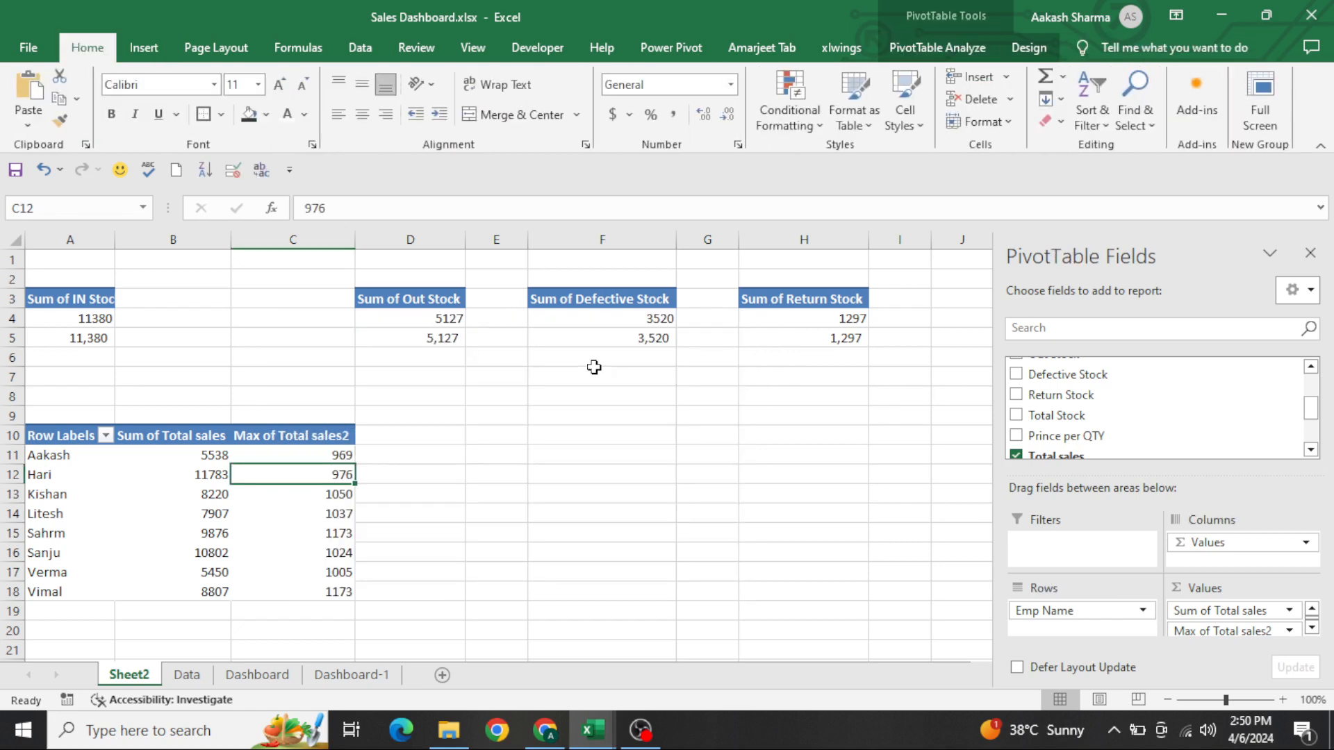
pyautogui.hotkey('ctrl', 'pagedown')
pyautogui.hotkey('ctrl', 'pagedown')
pyautogui.hotkey('ctrl', 'pagedown')
pyautogui.hotkey('ctrl', 'v')
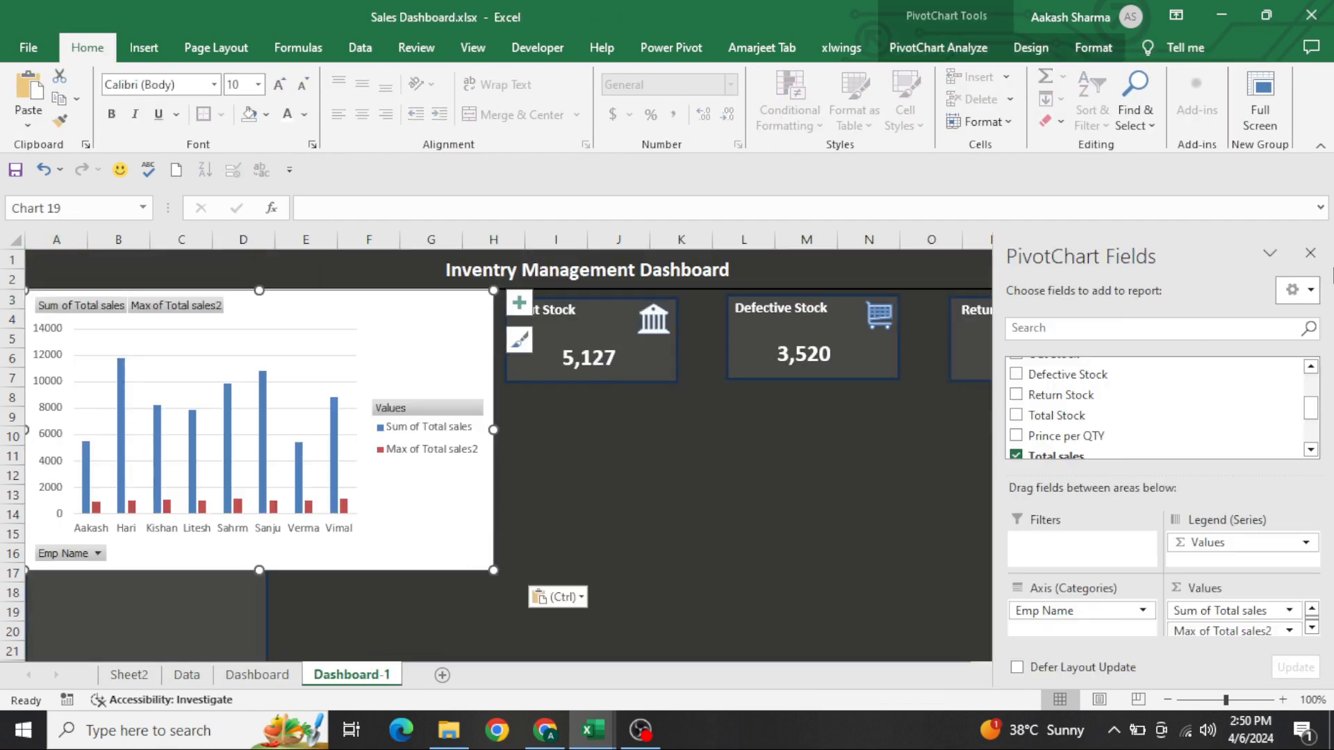
# Move the pasted chart below the In Stock and Out Stock cards and hide the PivotChart field list
pyautogui.click(1311, 253)
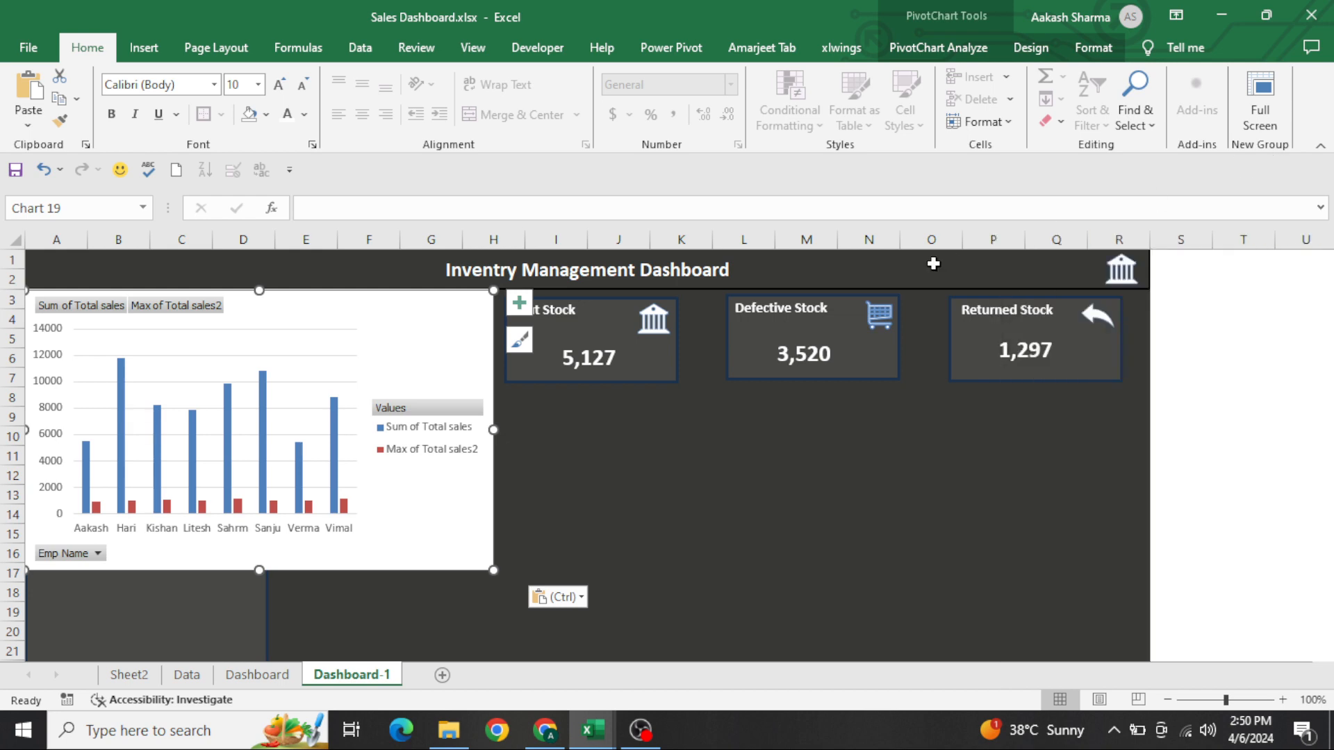
pyautogui.click(1260, 105)
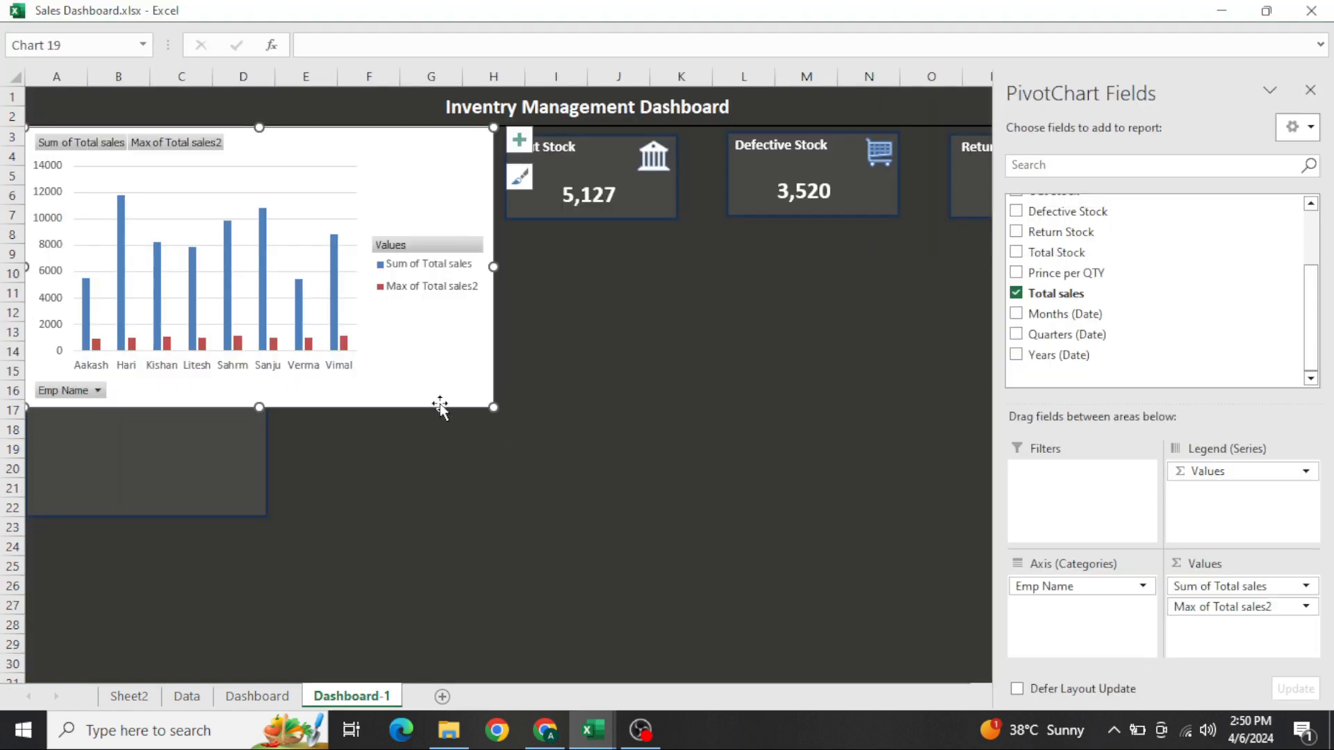
pyautogui.moveTo(440, 405)
pyautogui.mouseDown()
pyautogui.moveTo(648, 478)
pyautogui.moveTo(748, 556)
pyautogui.moveTo(702, 502)
pyautogui.mouseUp()
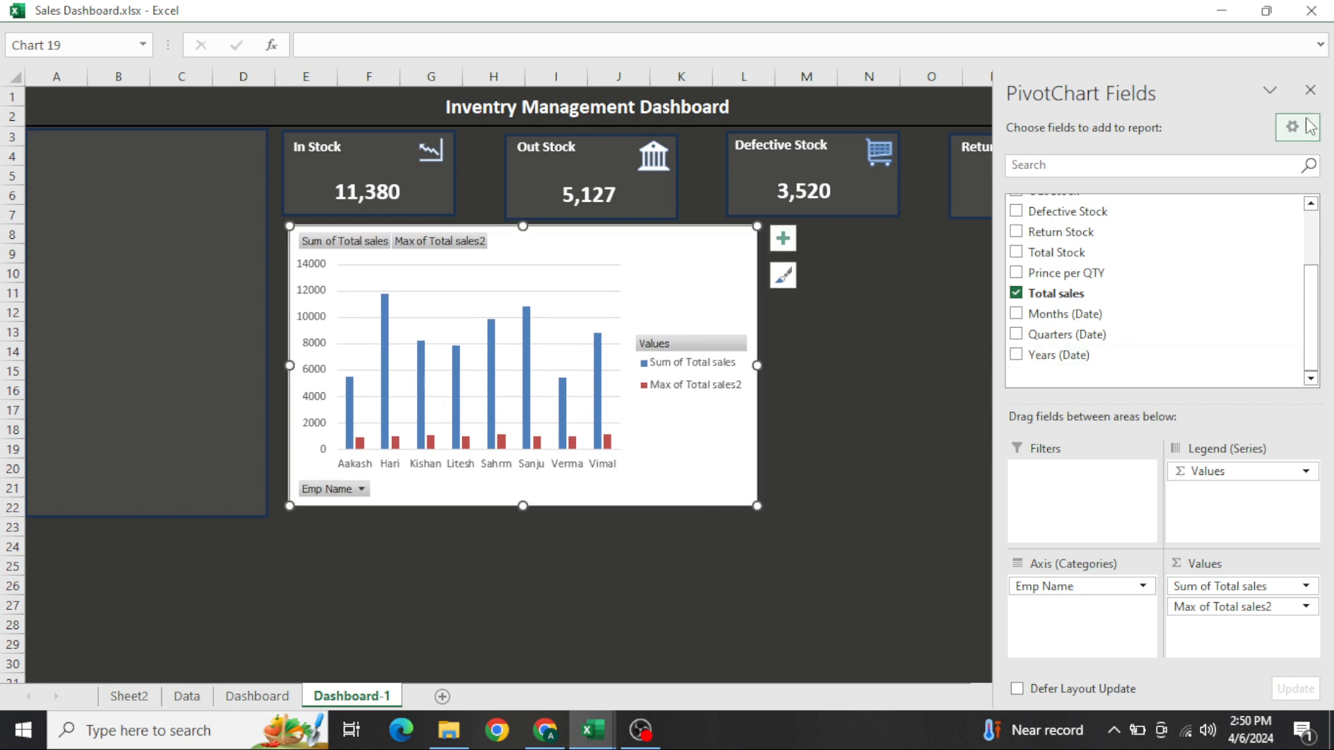
pyautogui.click(1311, 90)
pyautogui.press('Escape')
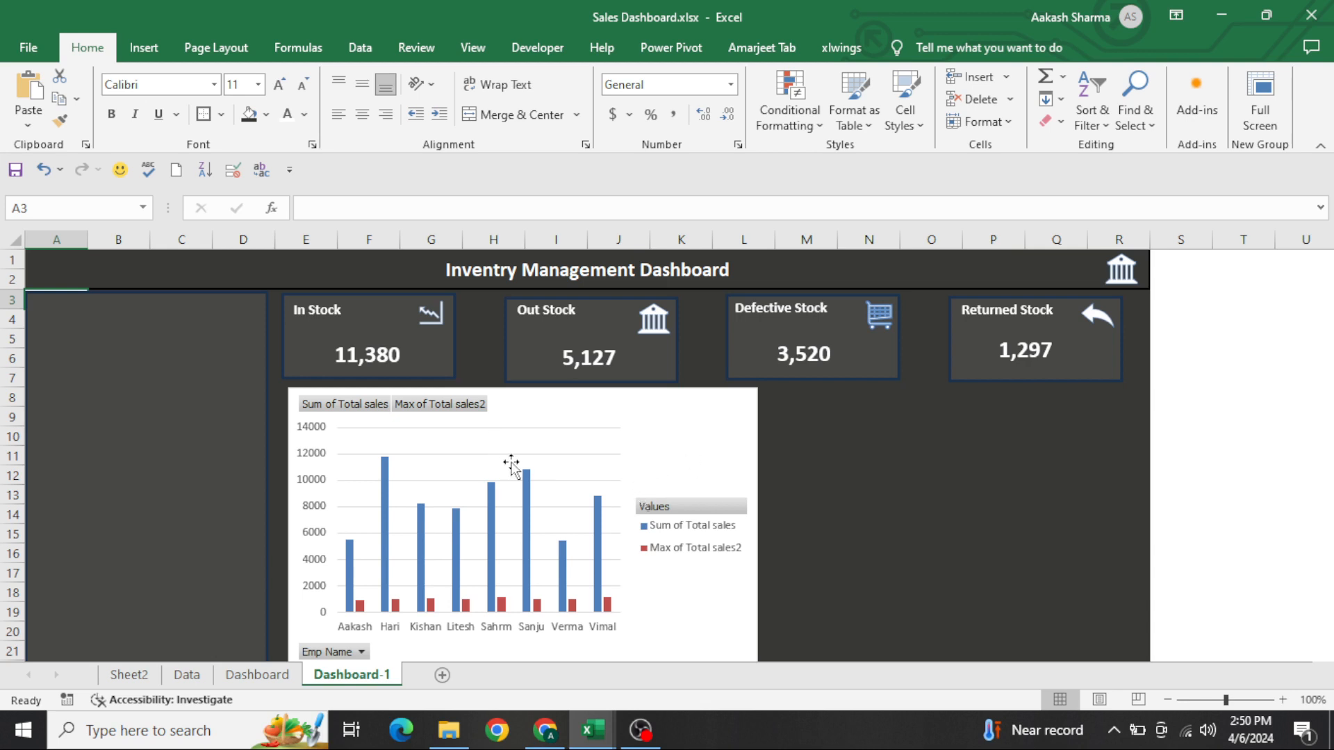
pyautogui.rightClick(424, 415)
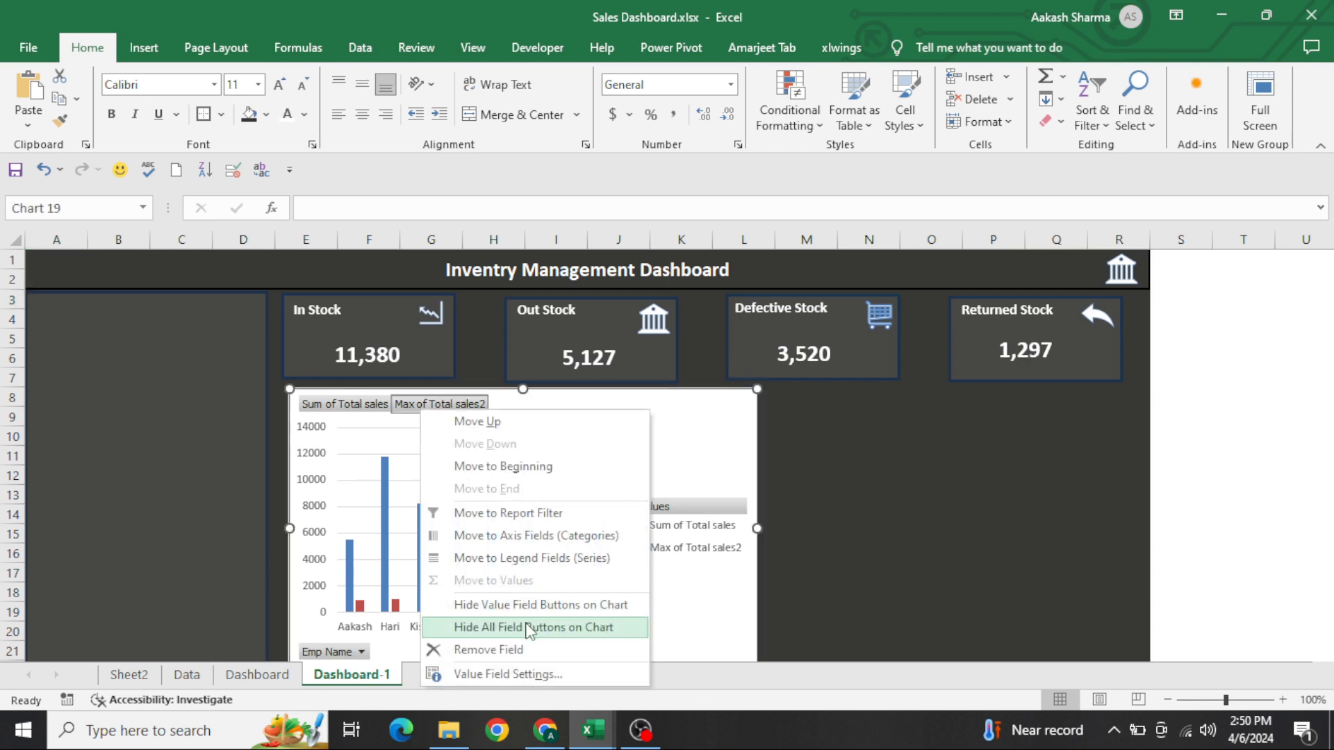
pyautogui.click(551, 615)
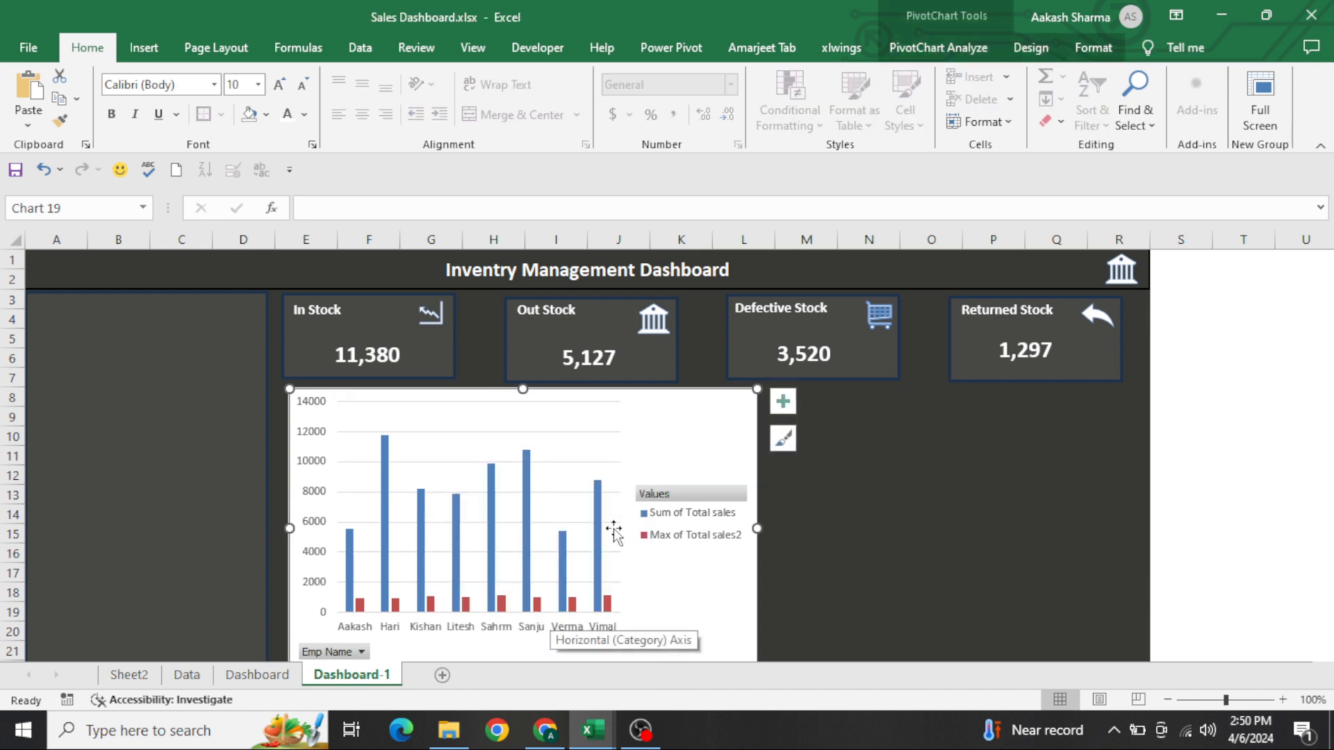
pyautogui.hotkey('ctrl', 'z')
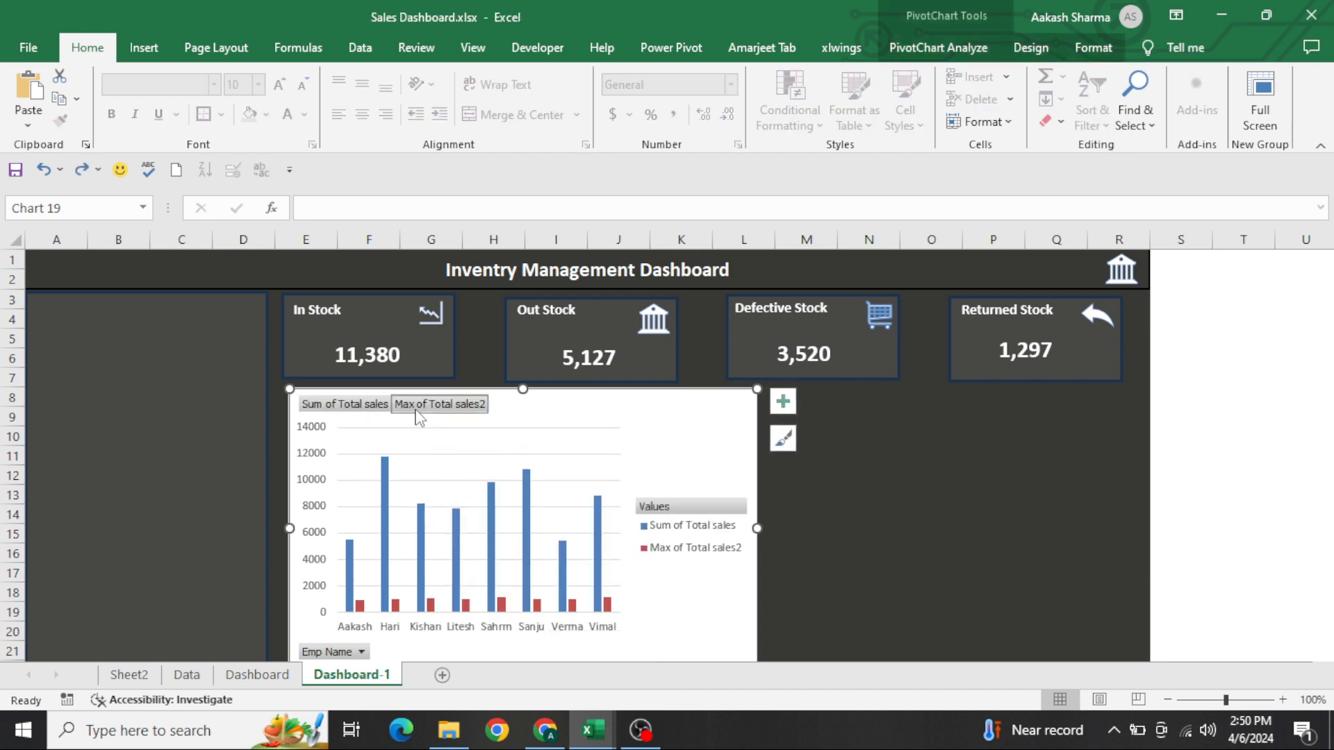
# Hide all field buttons on the employee sales chart and place its legend at the bottom
pyautogui.rightClick(417, 408)
pyautogui.click(528, 629)
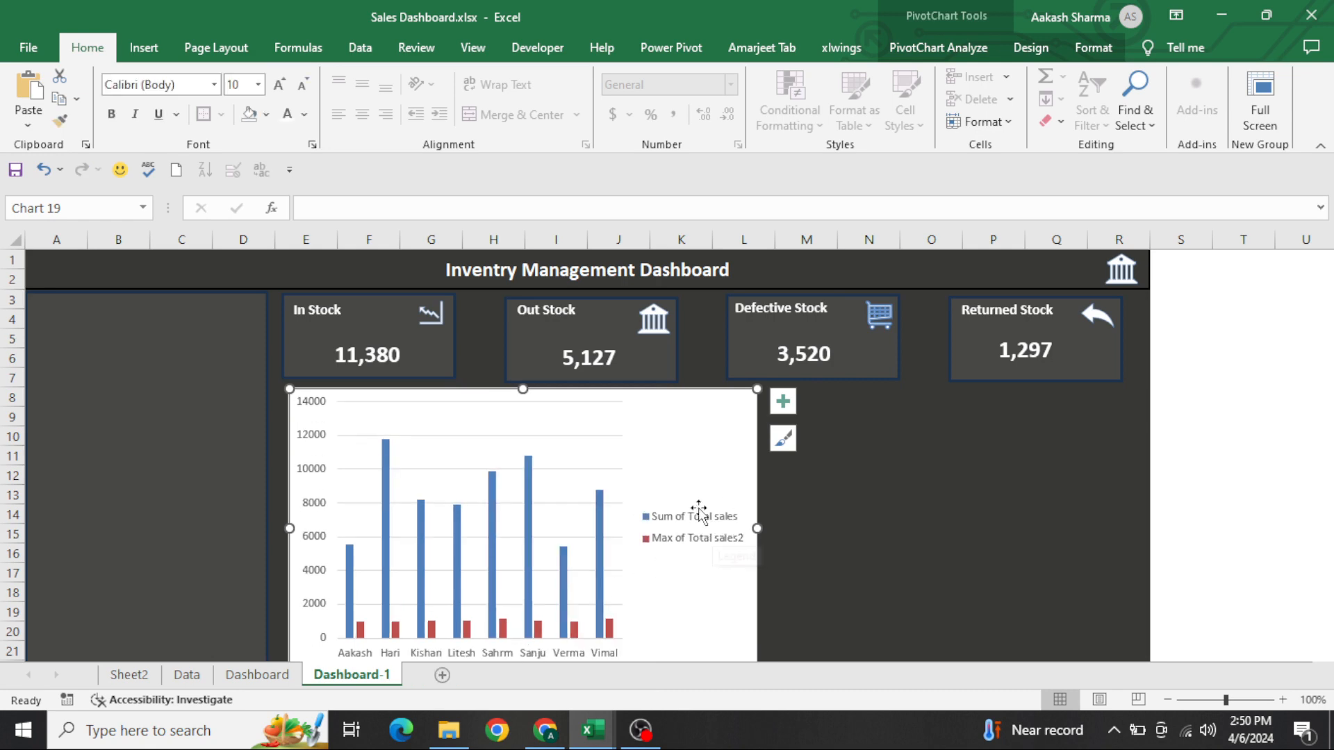
pyautogui.click(783, 401)
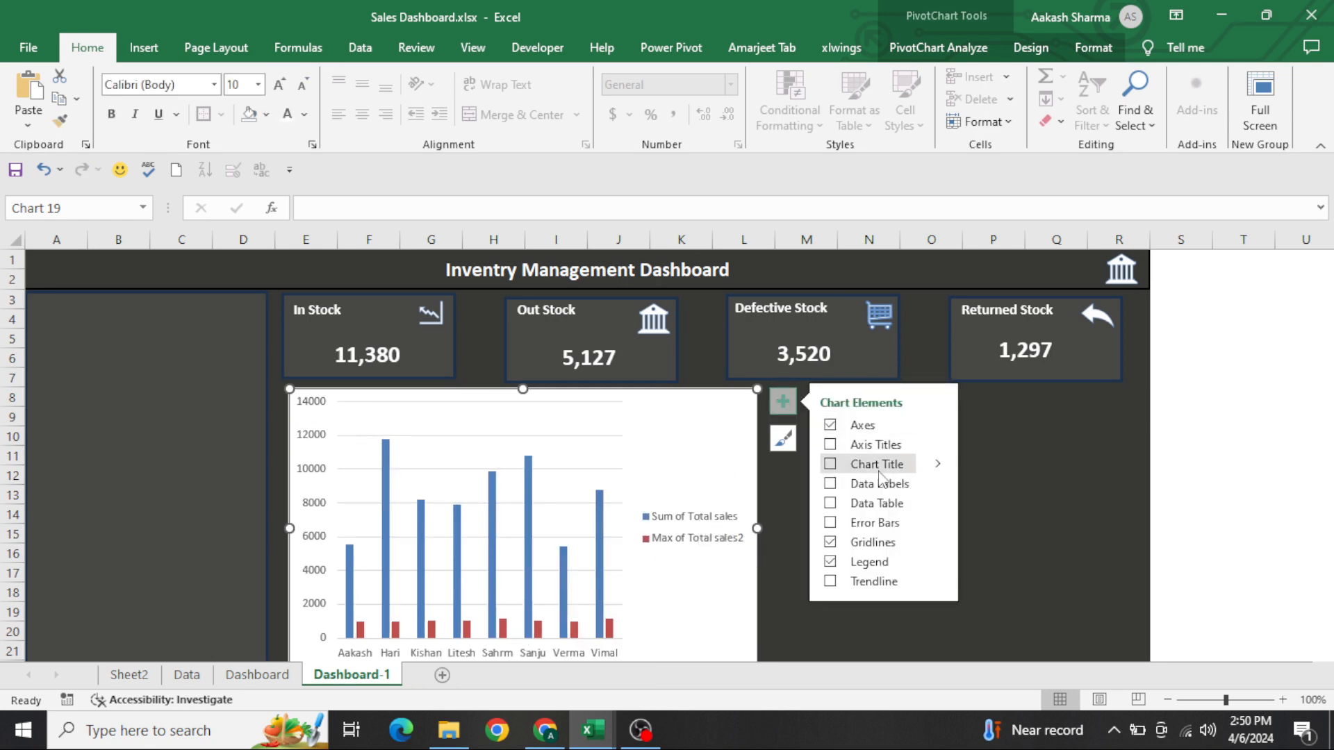
pyautogui.click(938, 563)
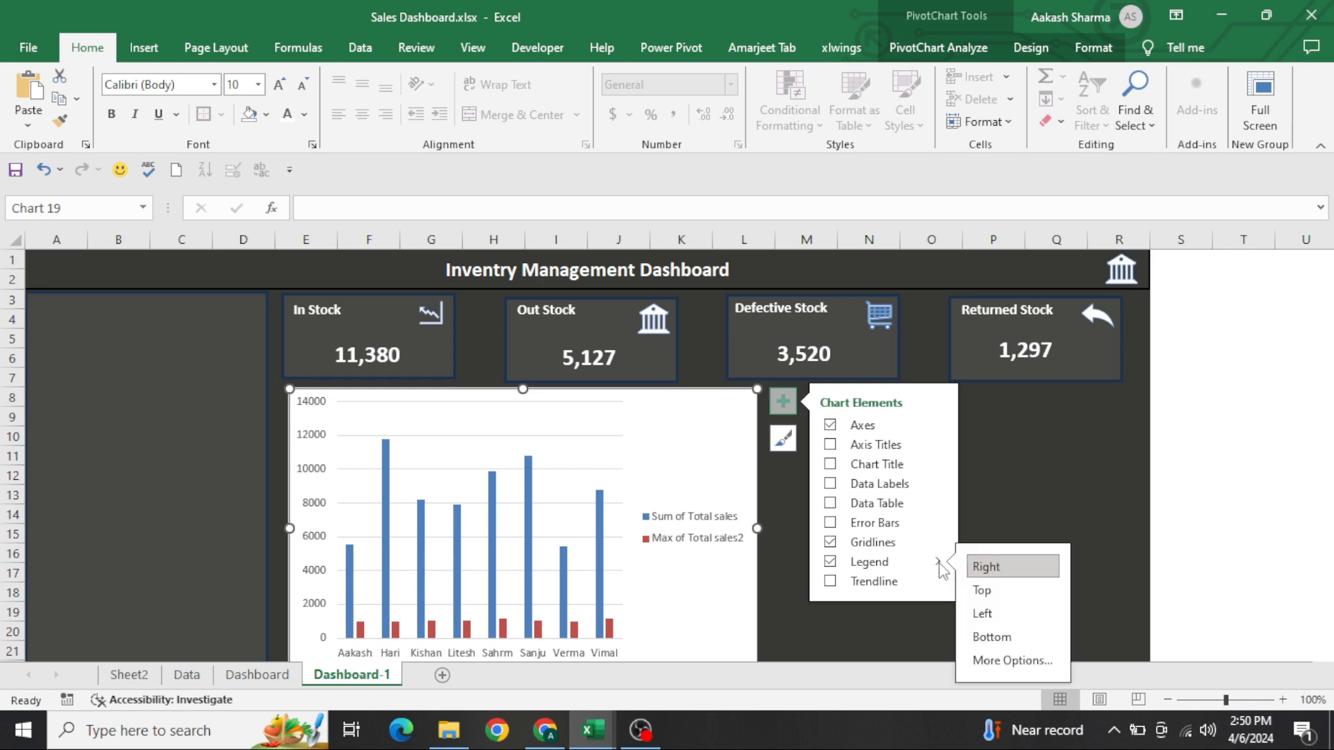
pyautogui.click(993, 638)
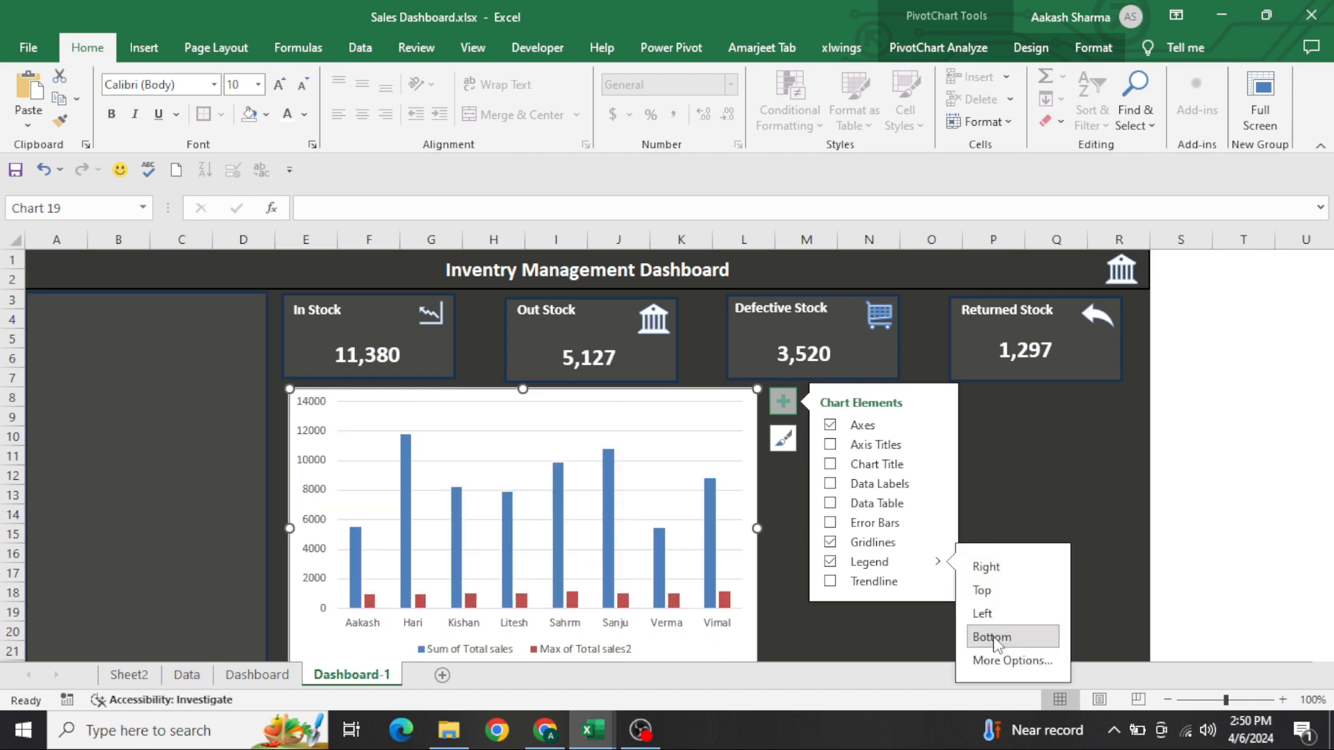
# Remove the chart's gridlines and make it a combo of clustered column Sum of Total sales and line Max of Total sales2 on a secondary axis
pyautogui.click(560, 437)
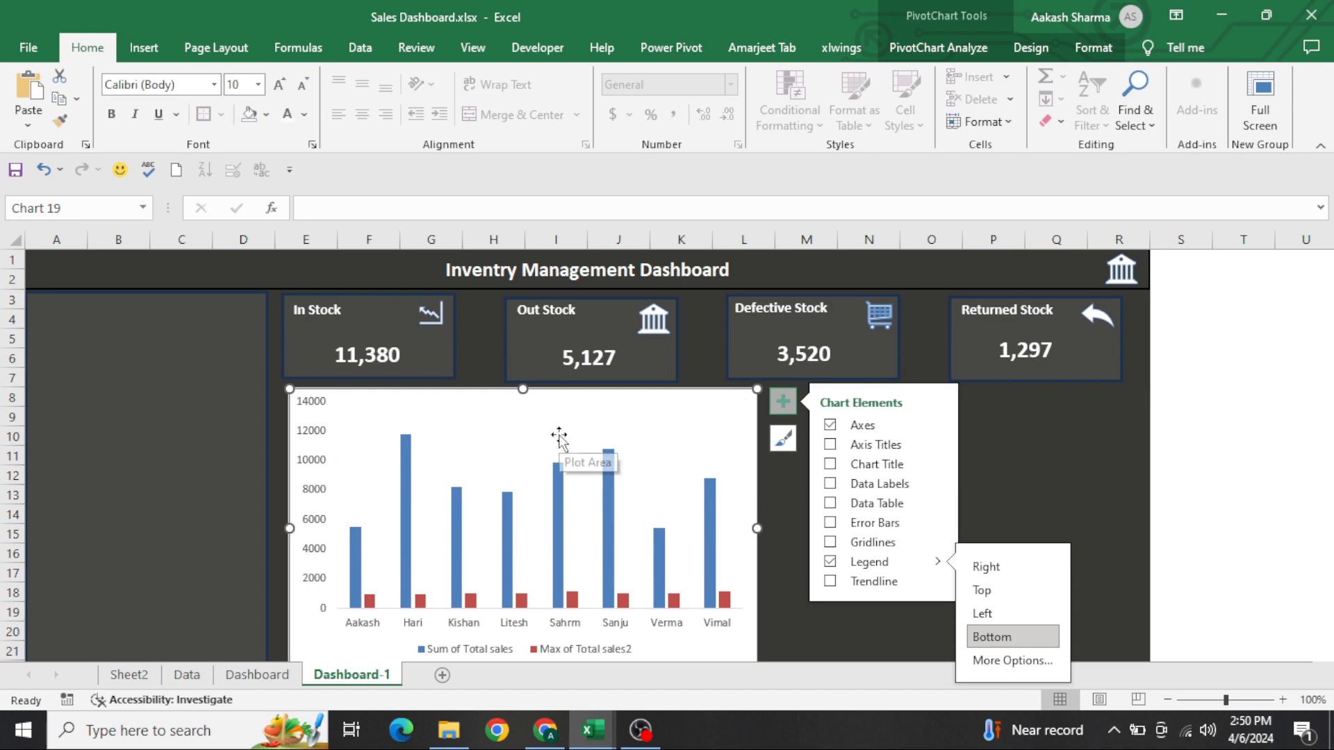
pyautogui.rightClick(560, 442)
pyautogui.click(617, 498)
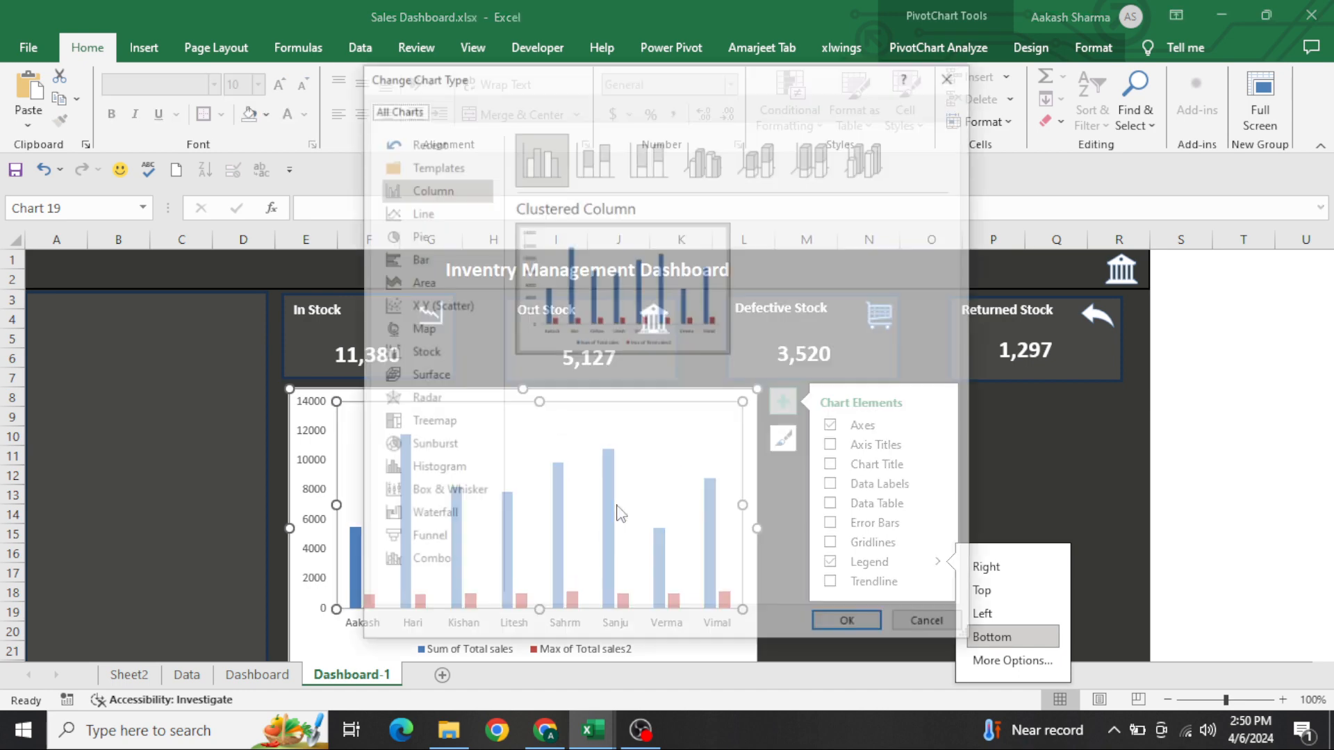
pyautogui.click(443, 568)
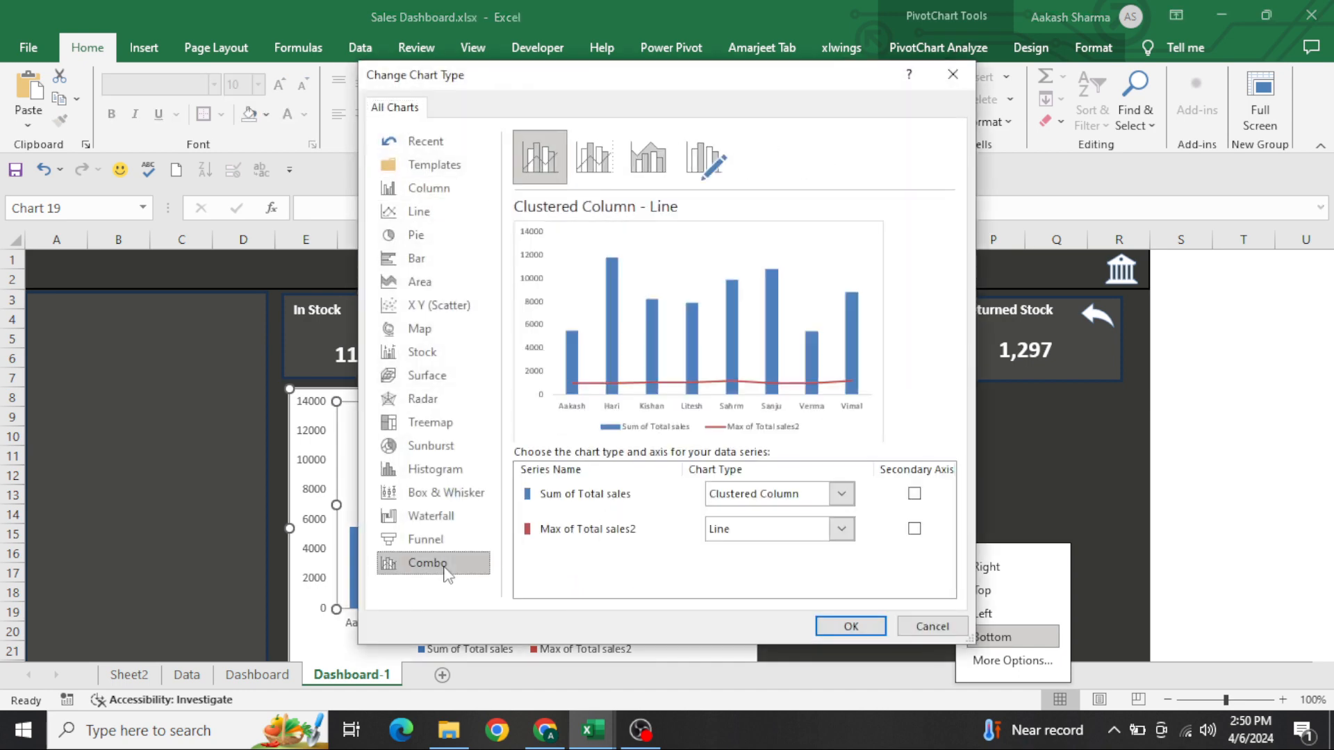
pyautogui.click(914, 530)
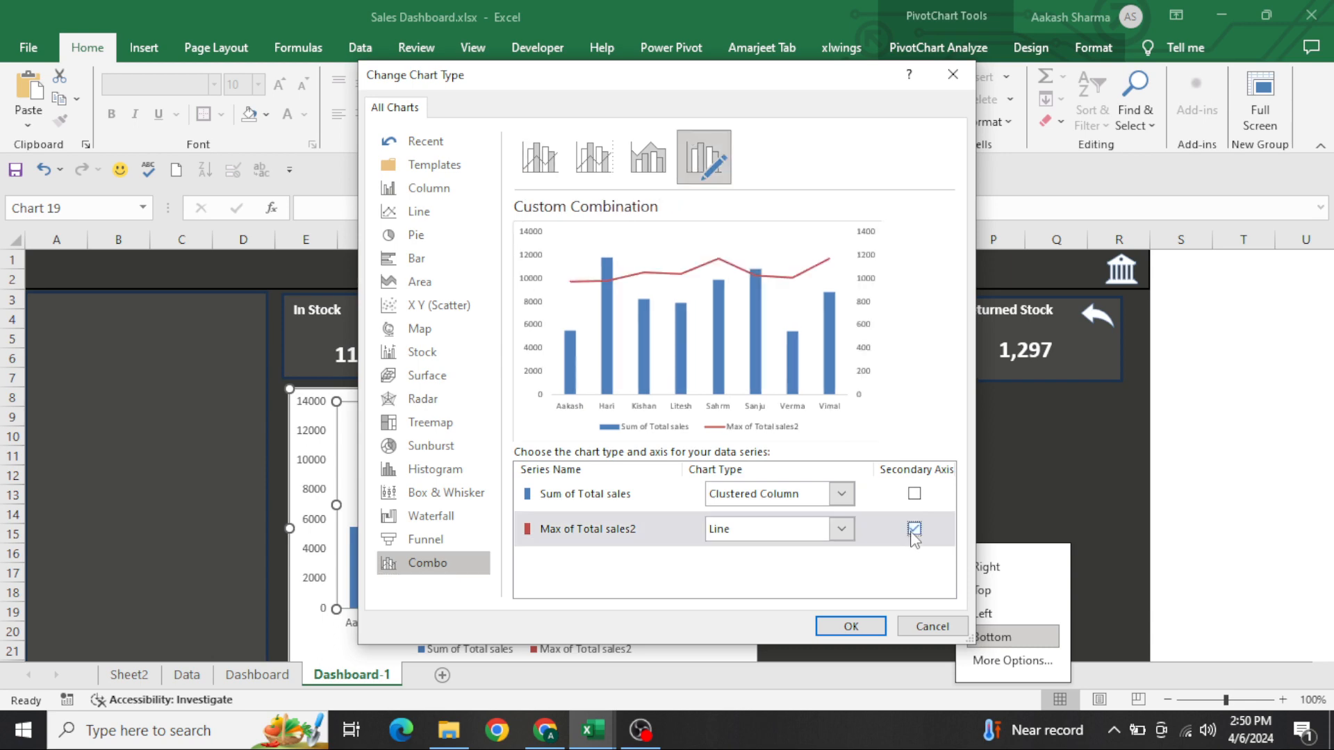
pyautogui.click(844, 626)
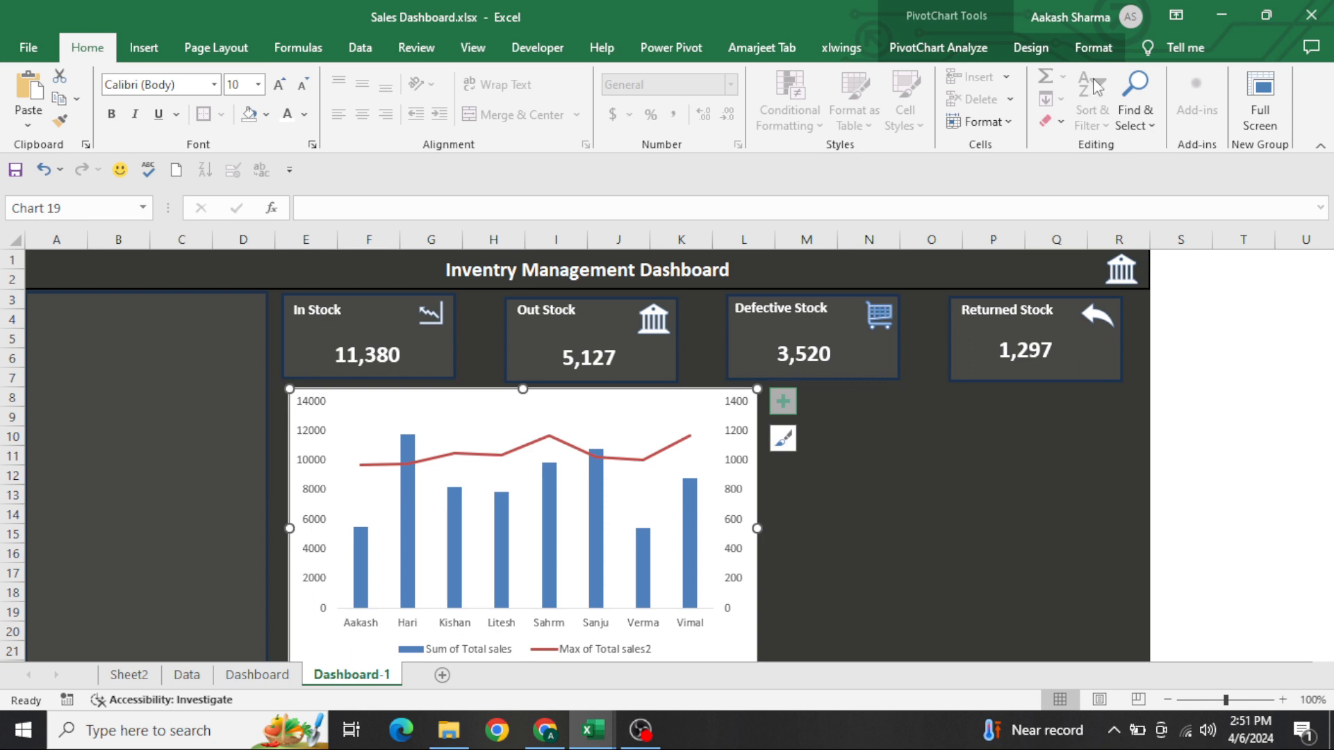
# Fill the chart area with the recent dark grey matching the dashboard background and select the chart's primary vertical axis
pyautogui.click(1091, 49)
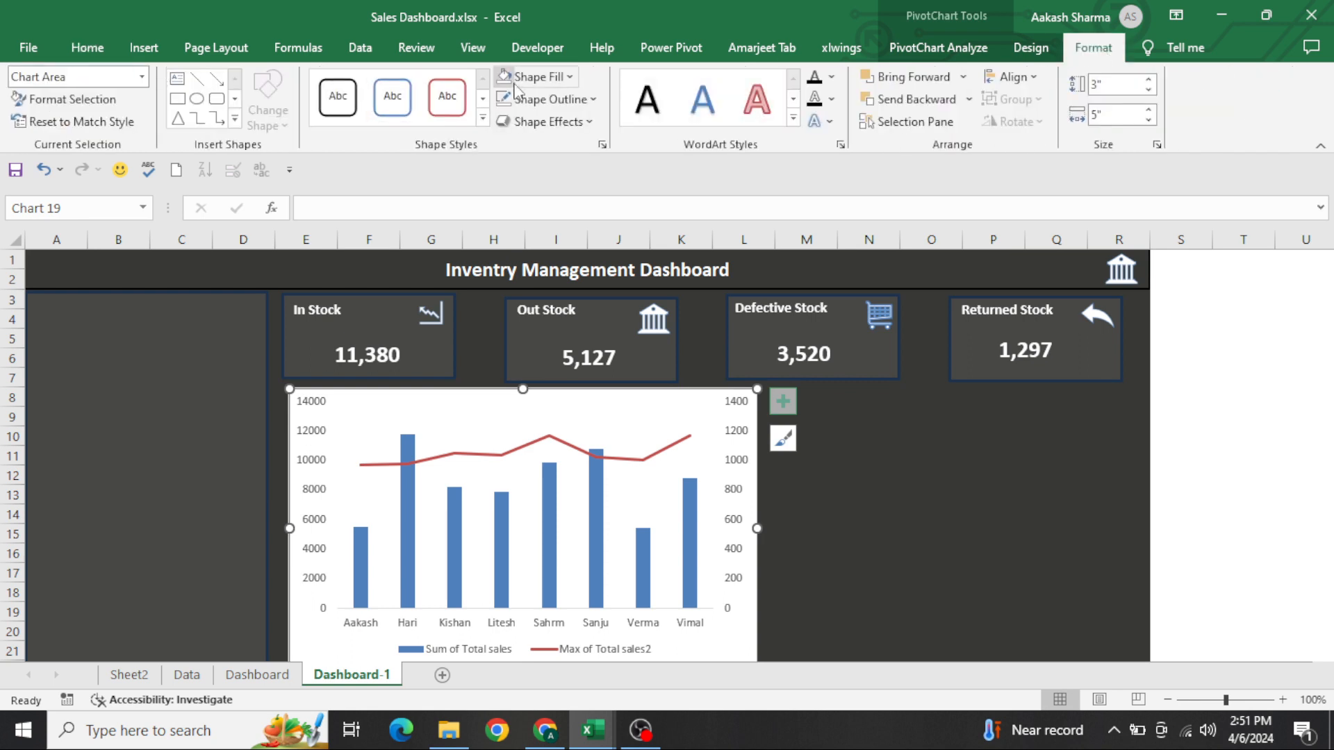
pyautogui.click(542, 77)
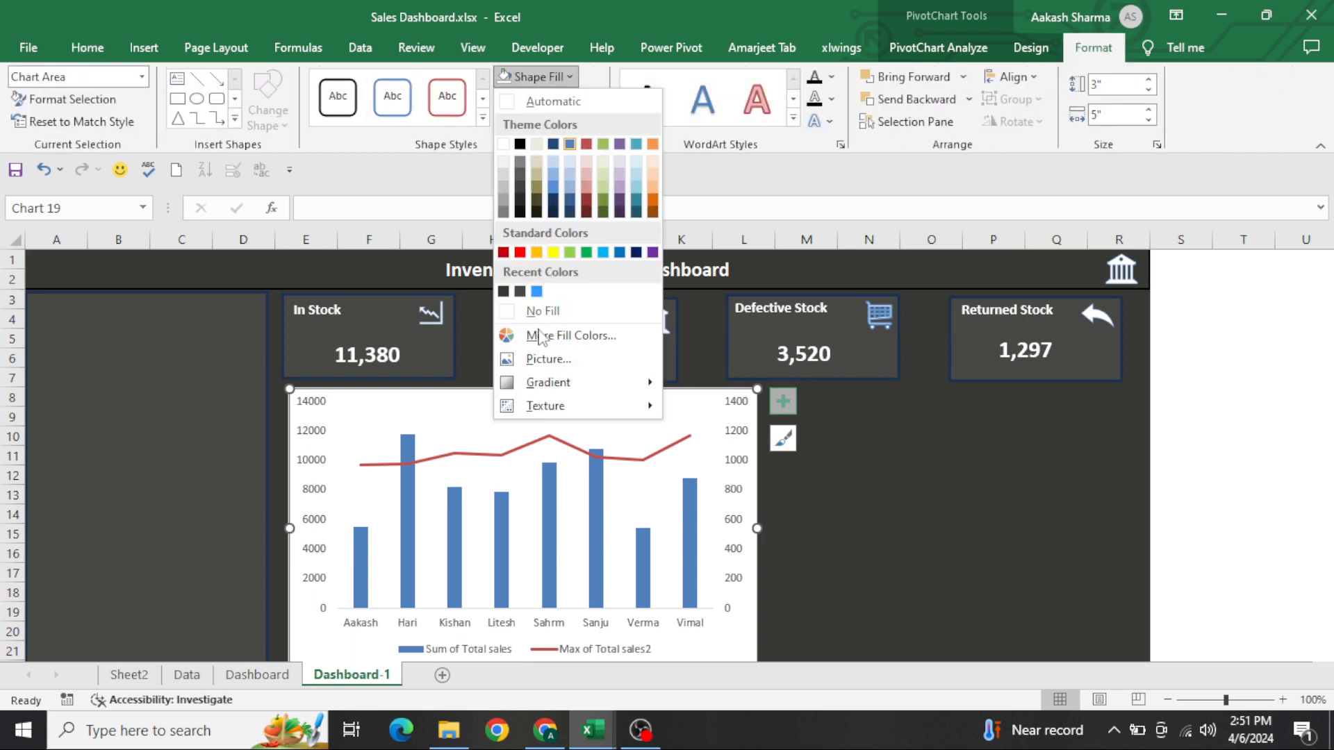
pyautogui.click(504, 292)
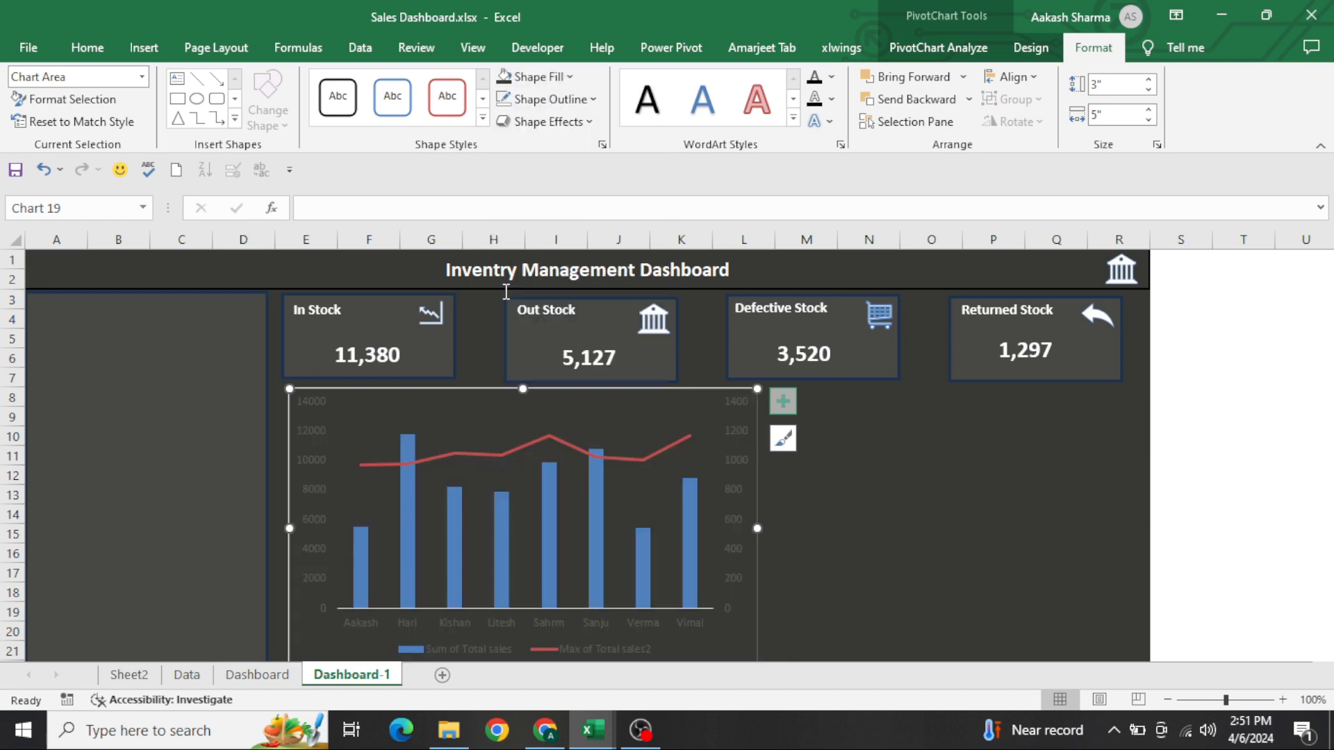
pyautogui.click(316, 427)
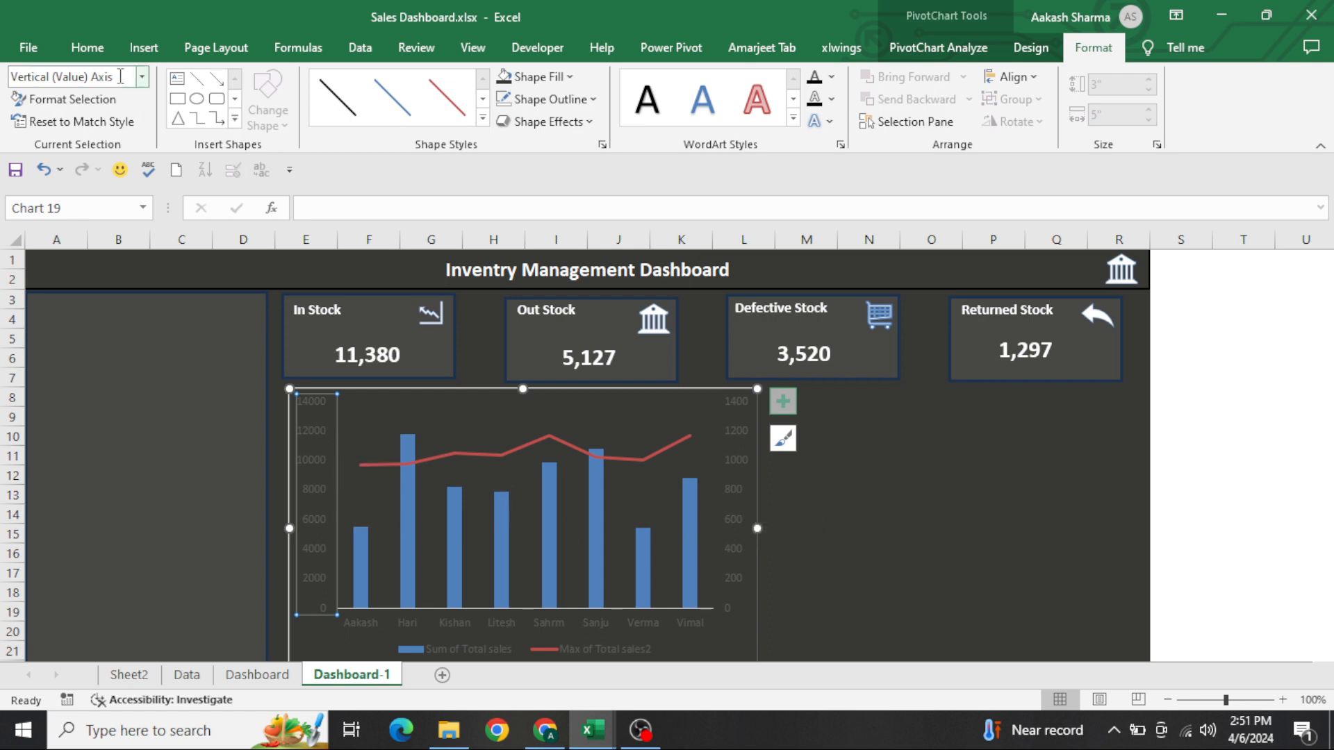
# Set the font colour of the chart's primary and secondary vertical axes to the recent dark grey matching the background
pyautogui.click(77, 47)
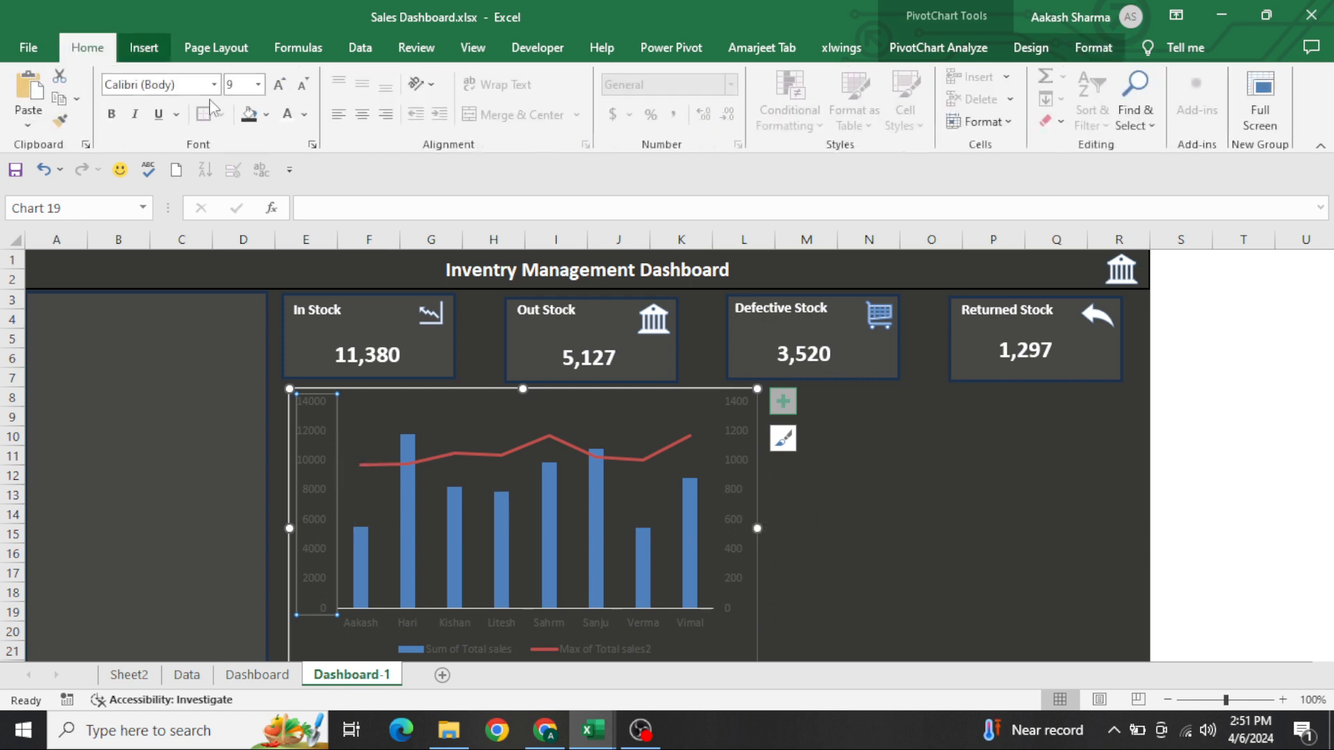
pyautogui.click(301, 114)
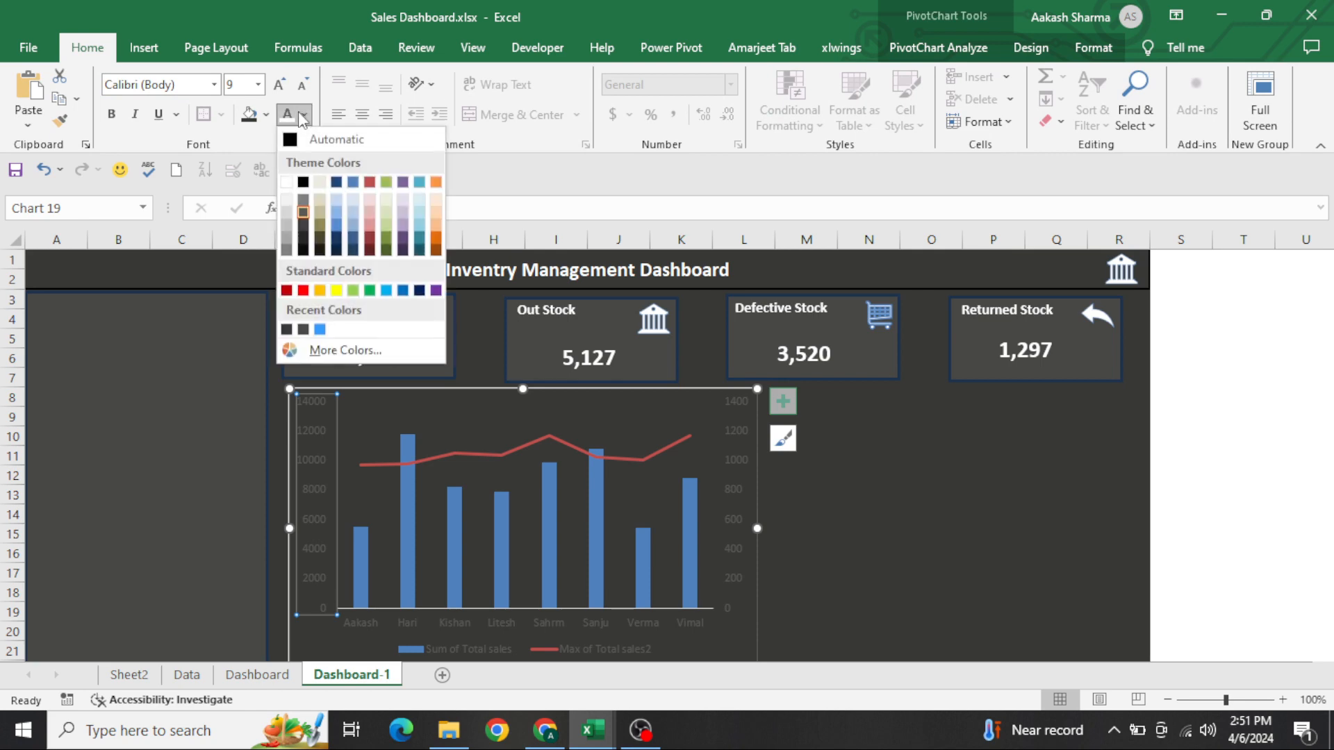
pyautogui.click(287, 330)
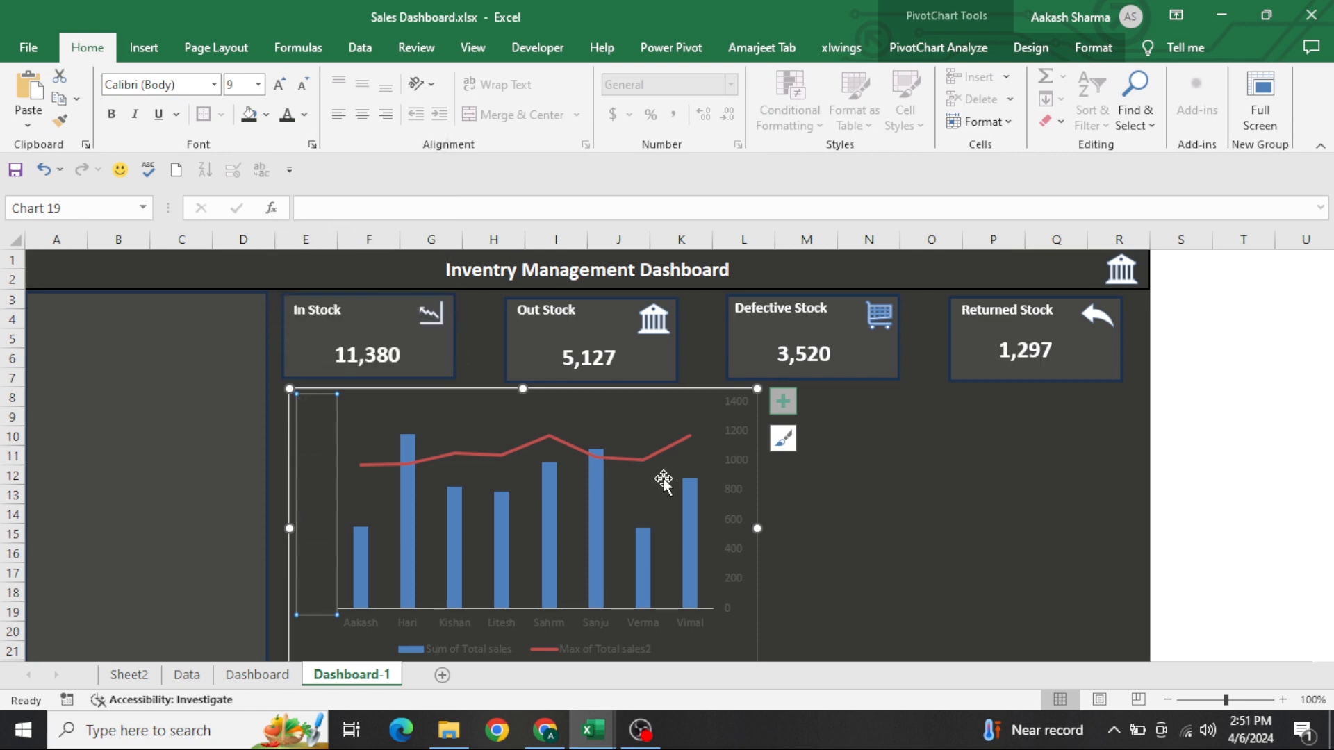
pyautogui.click(742, 466)
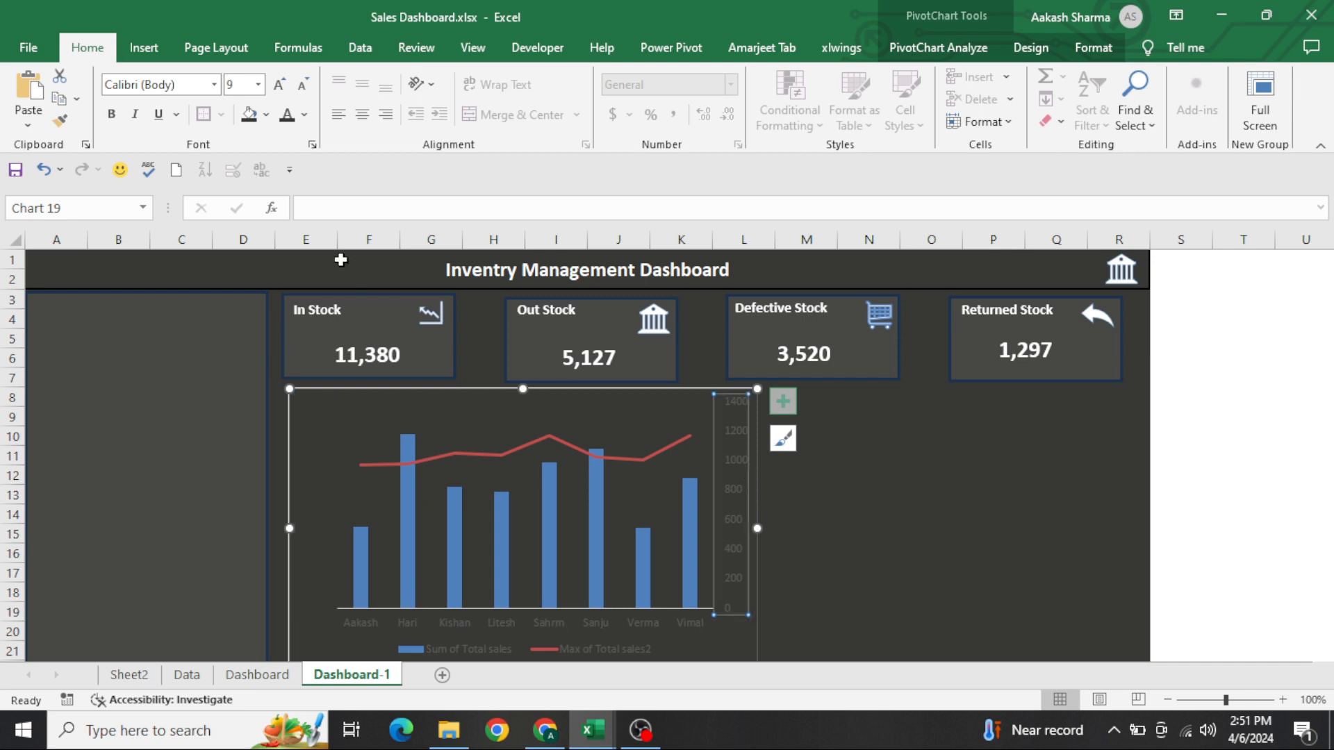
pyautogui.click(287, 114)
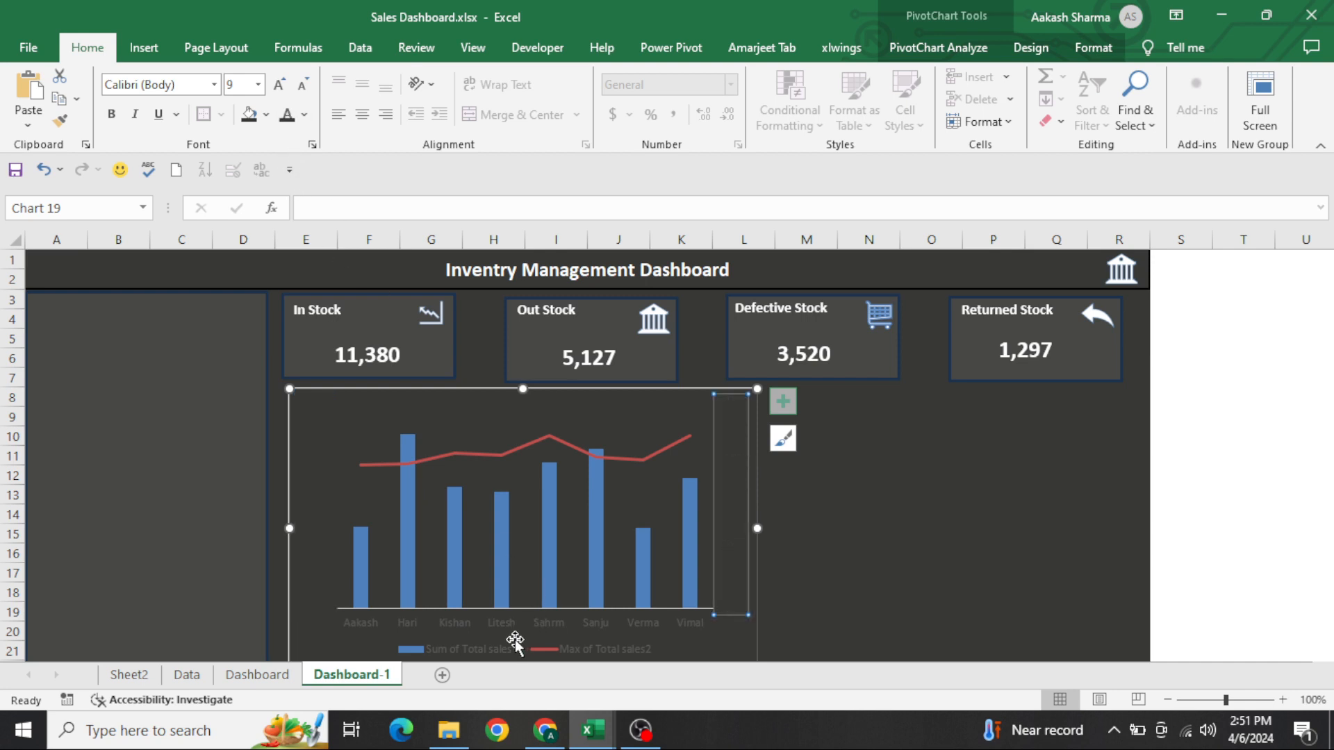
# Make the chart's legend text white and its employee name axis labels white and bold
pyautogui.click(498, 656)
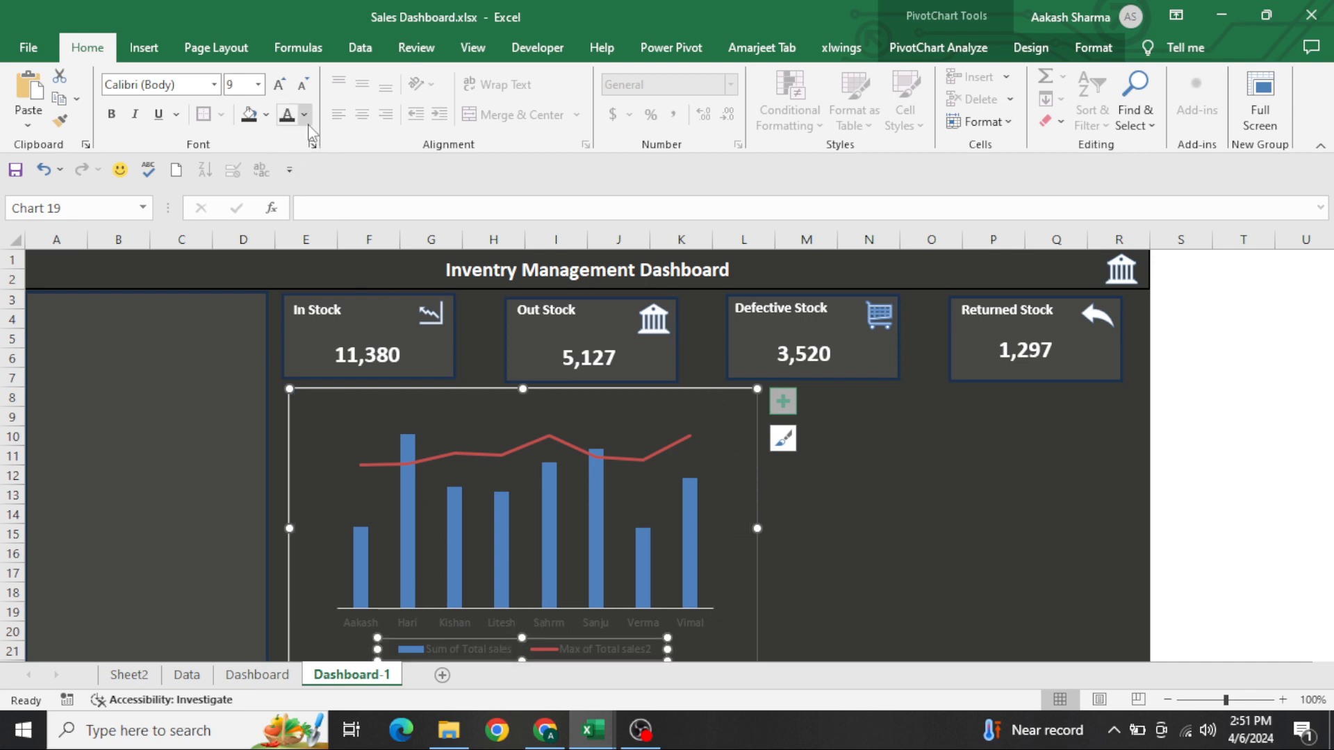
pyautogui.click(303, 114)
pyautogui.click(286, 183)
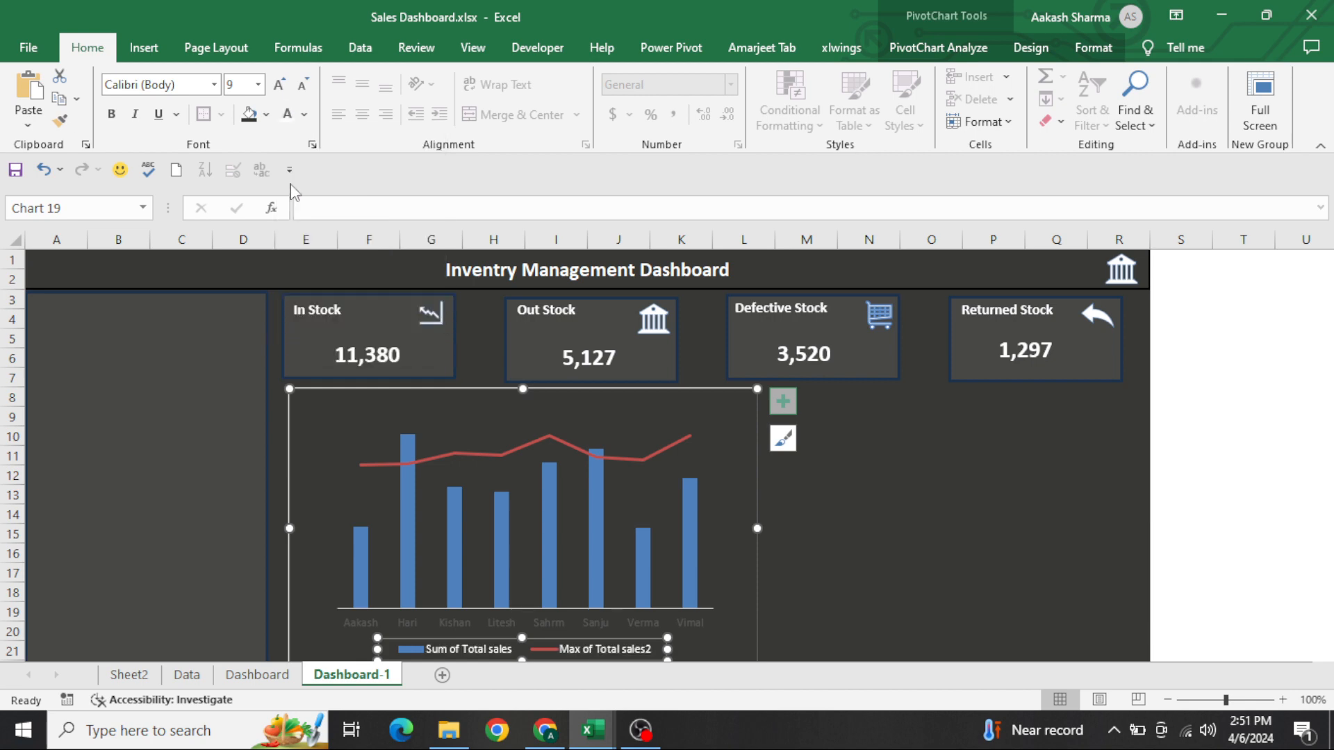
pyautogui.click(362, 627)
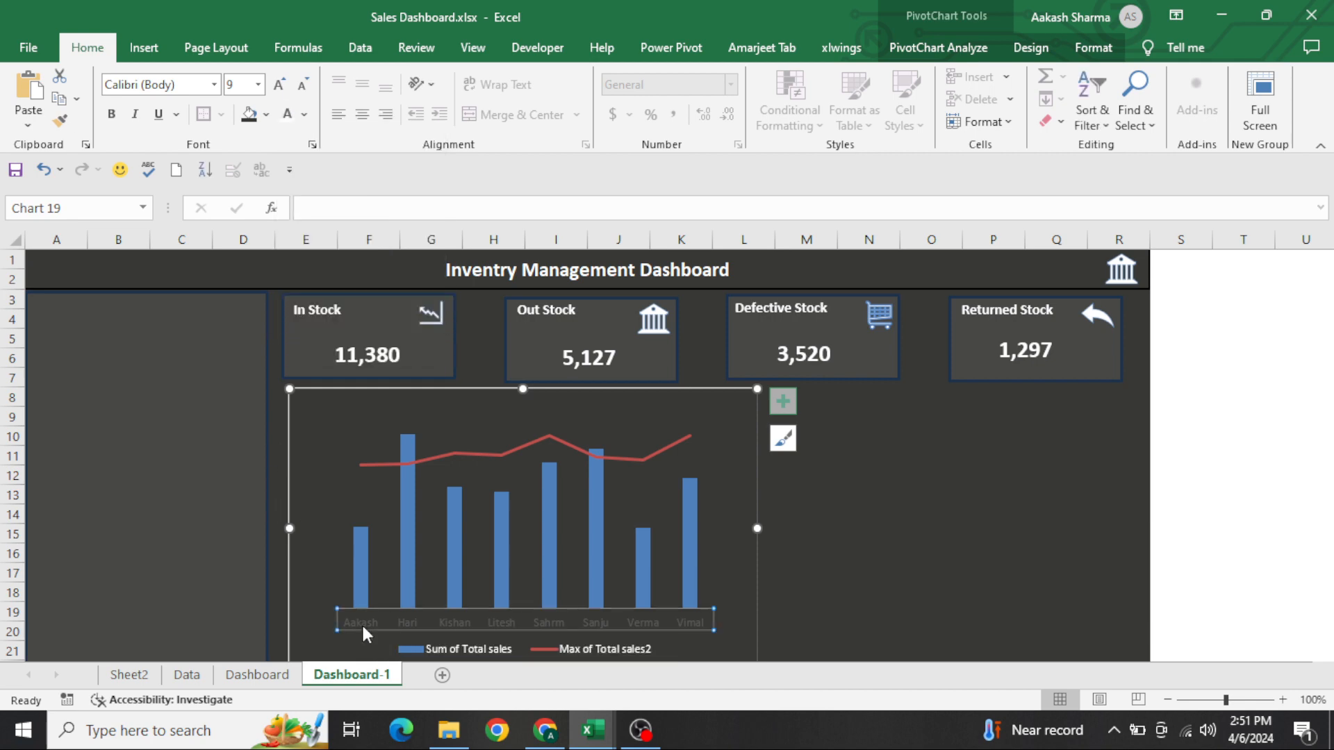
pyautogui.click(288, 124)
pyautogui.hotkey('ctrl', 'b')
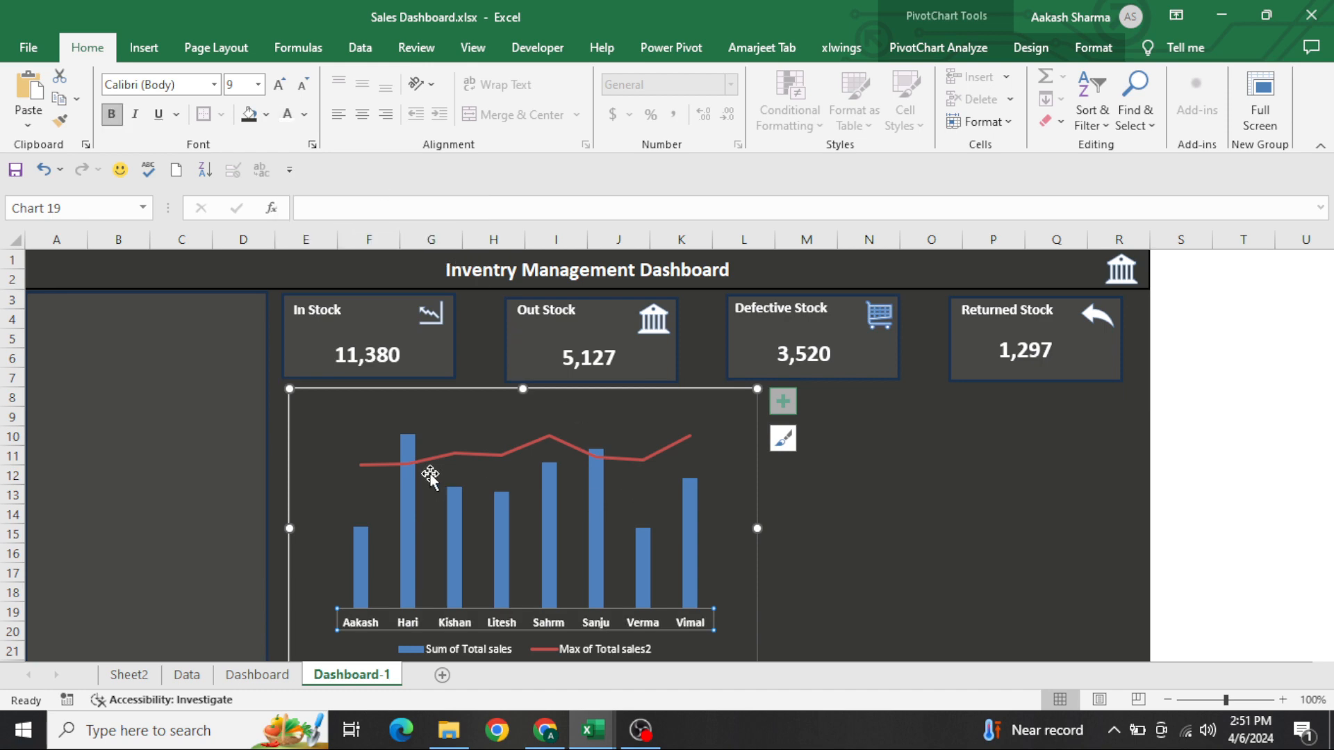
# Widen the Sum of Total sales columns by setting their series gap width to 60%
pyautogui.rightClick(354, 420)
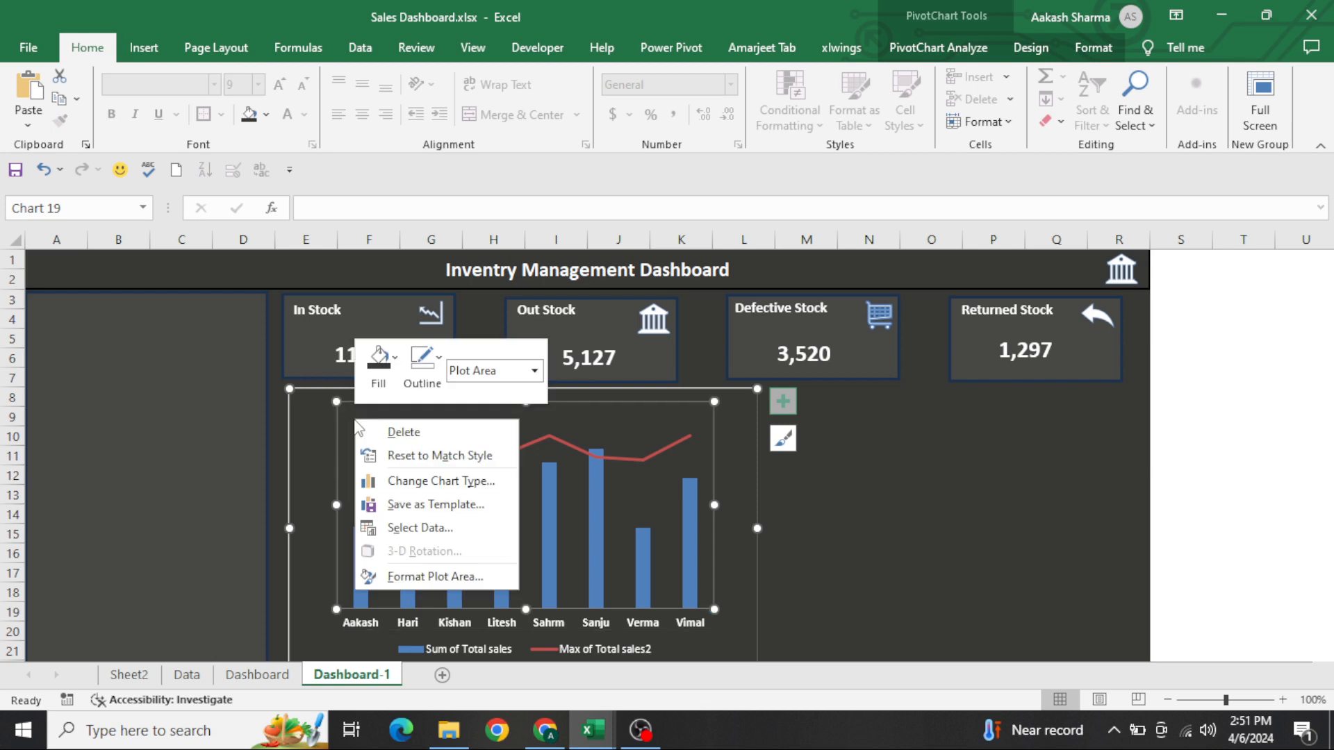
pyautogui.click(426, 574)
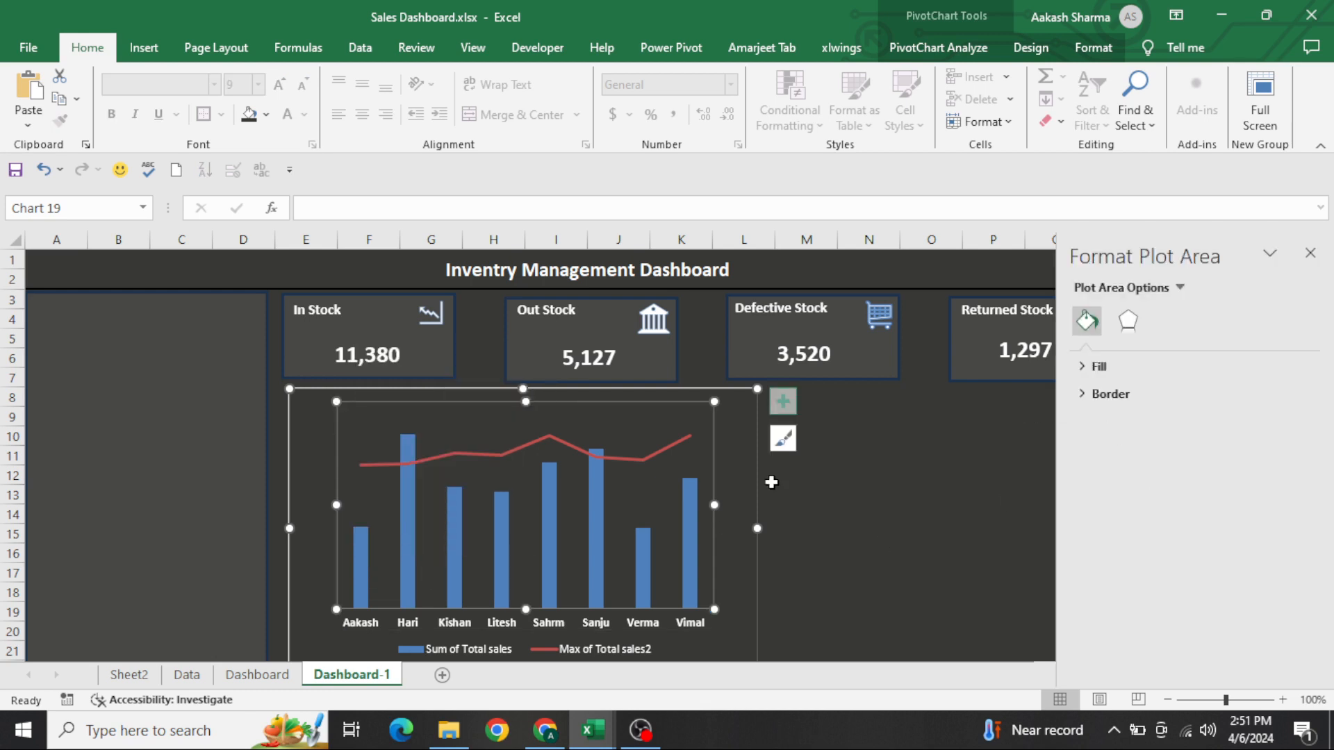
pyautogui.click(697, 524)
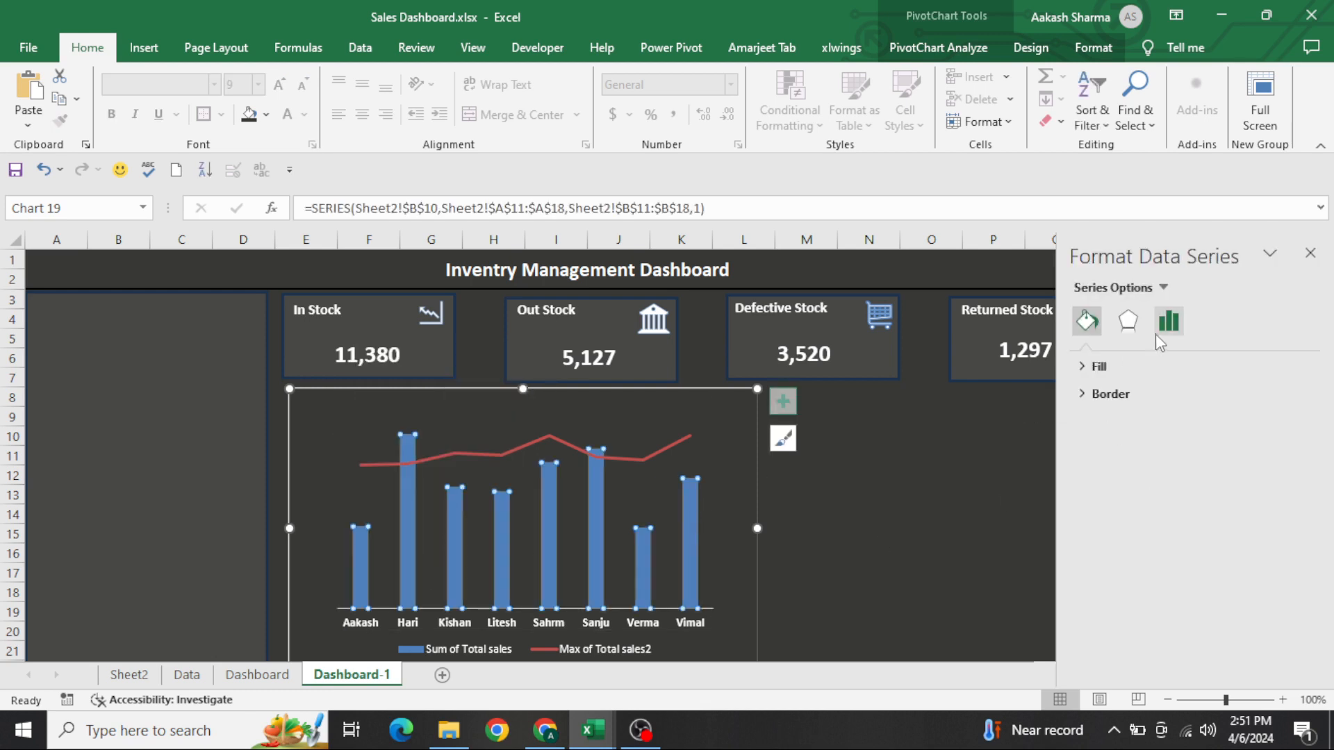
pyautogui.click(1157, 336)
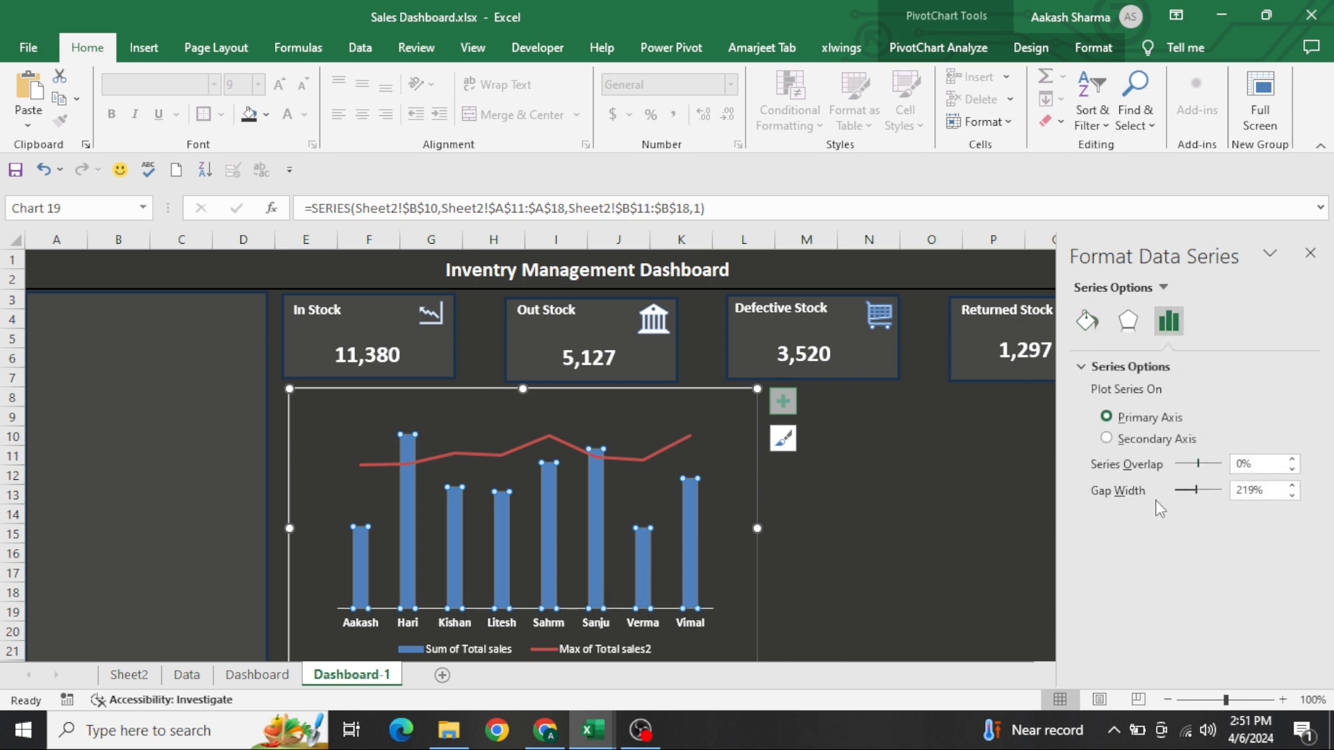
pyautogui.moveTo(1196, 489); pyautogui.dragTo(1181, 489)
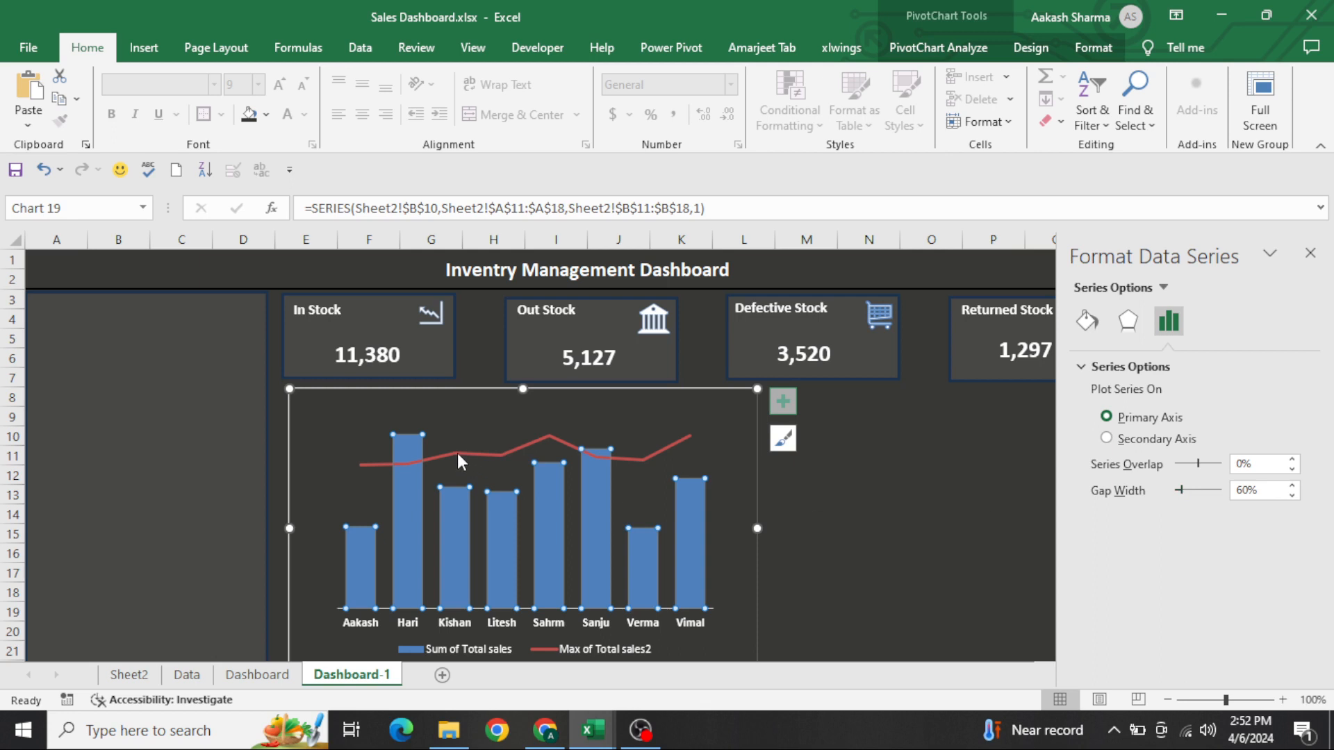
# Format the Max of Total sales2 series as a solid line in Orange, Accent 6, Darker 25%
pyautogui.click(509, 452)
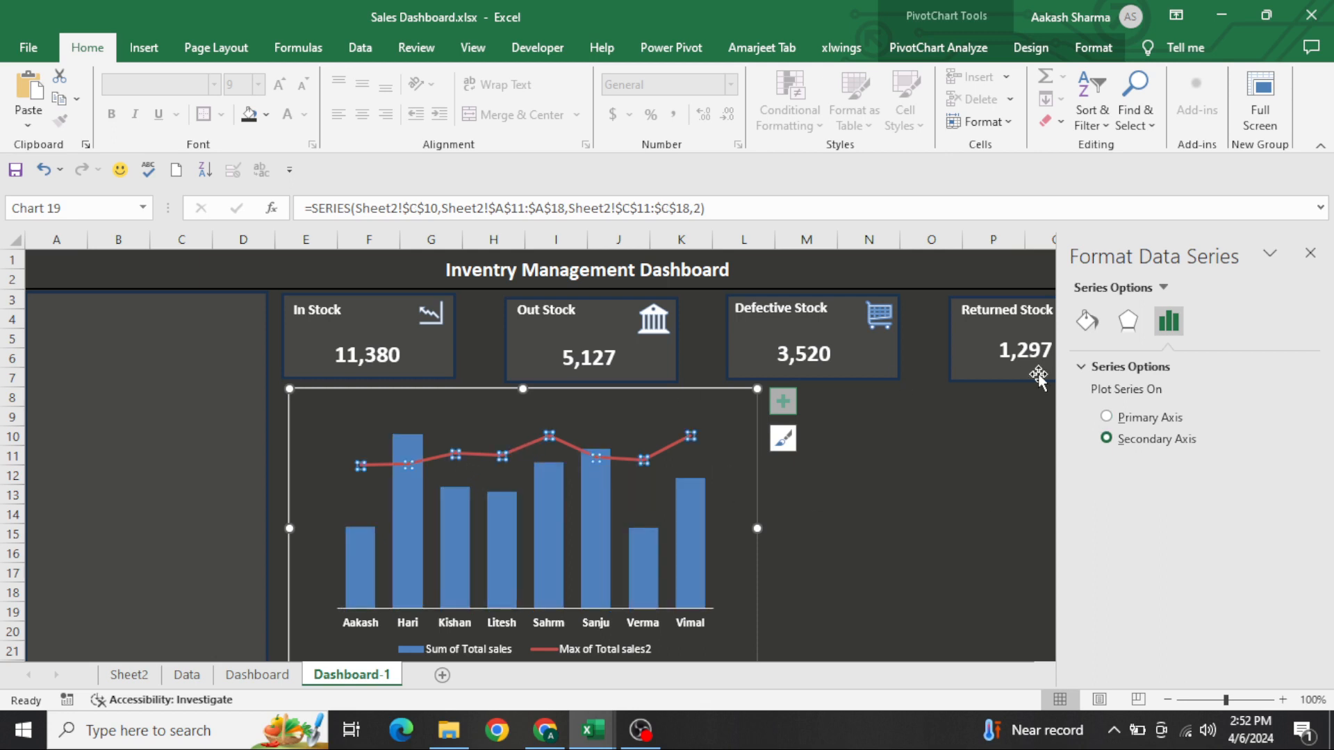
pyautogui.click(1087, 321)
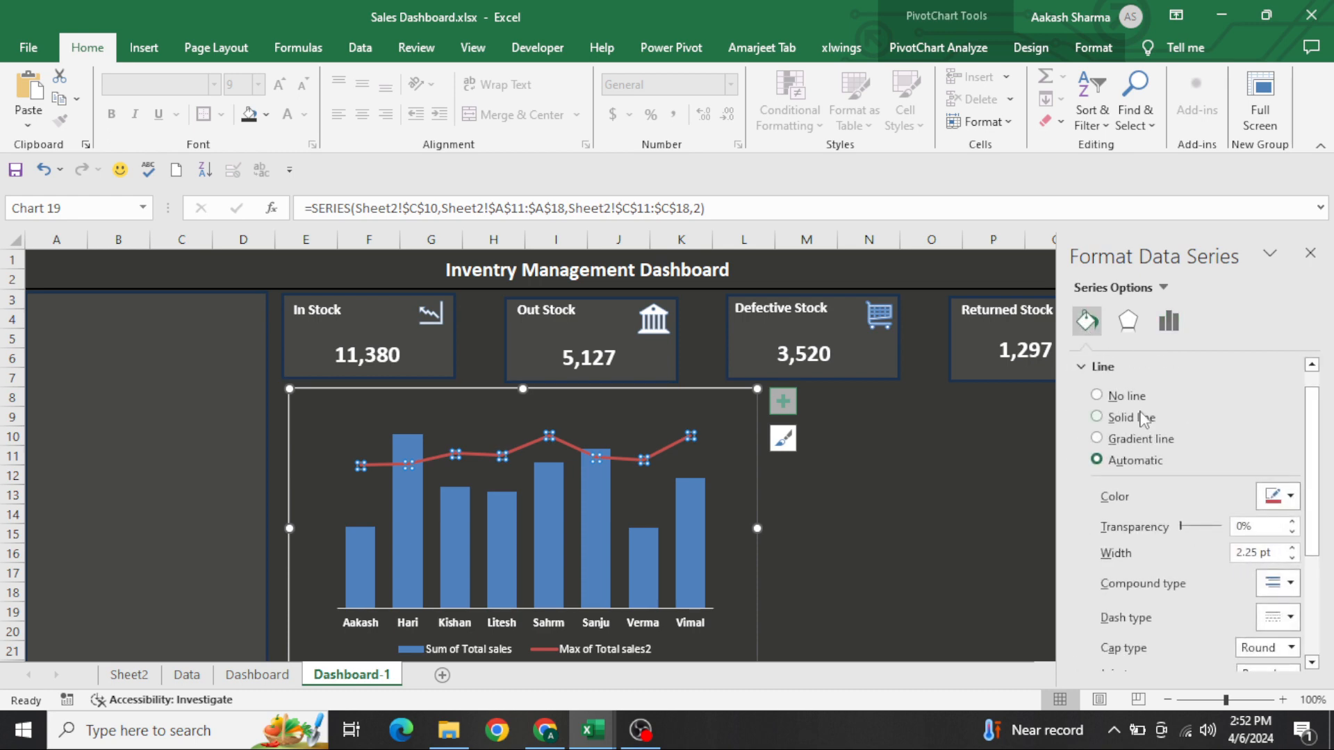
pyautogui.click(1142, 424)
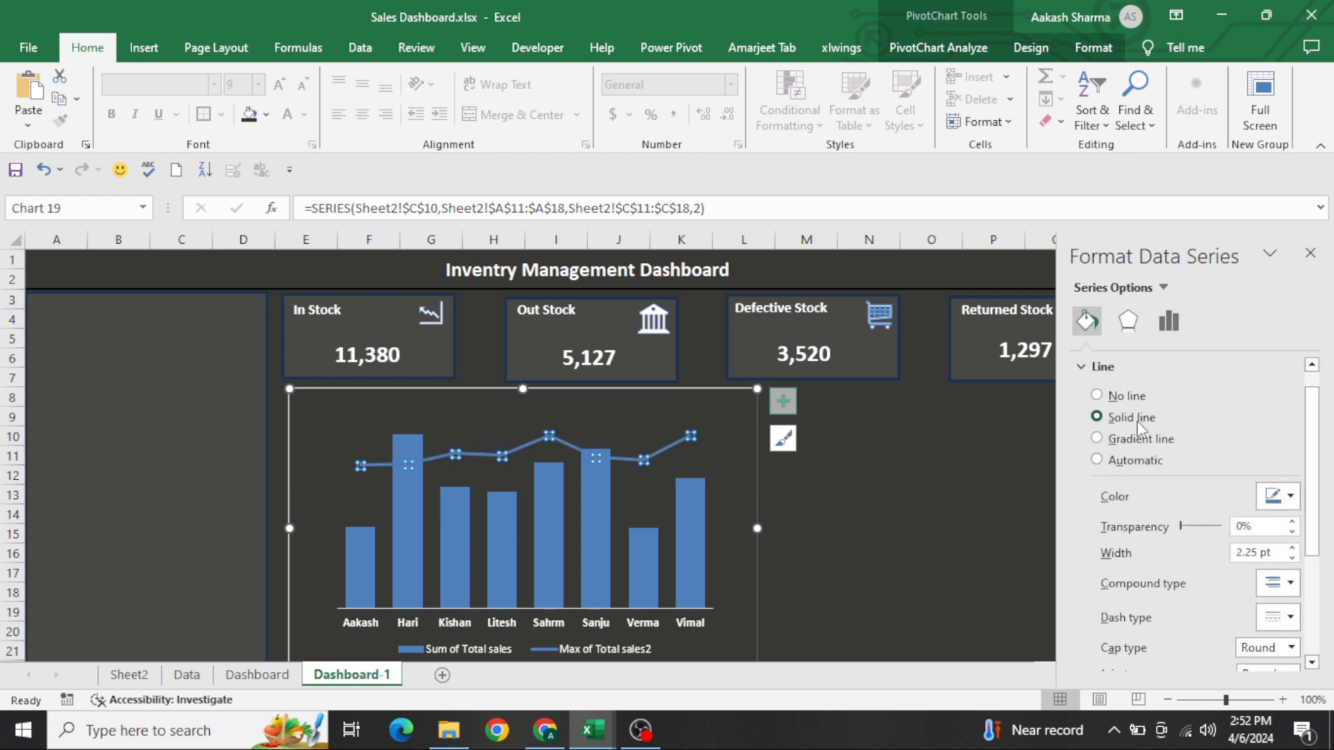
pyautogui.click(1287, 498)
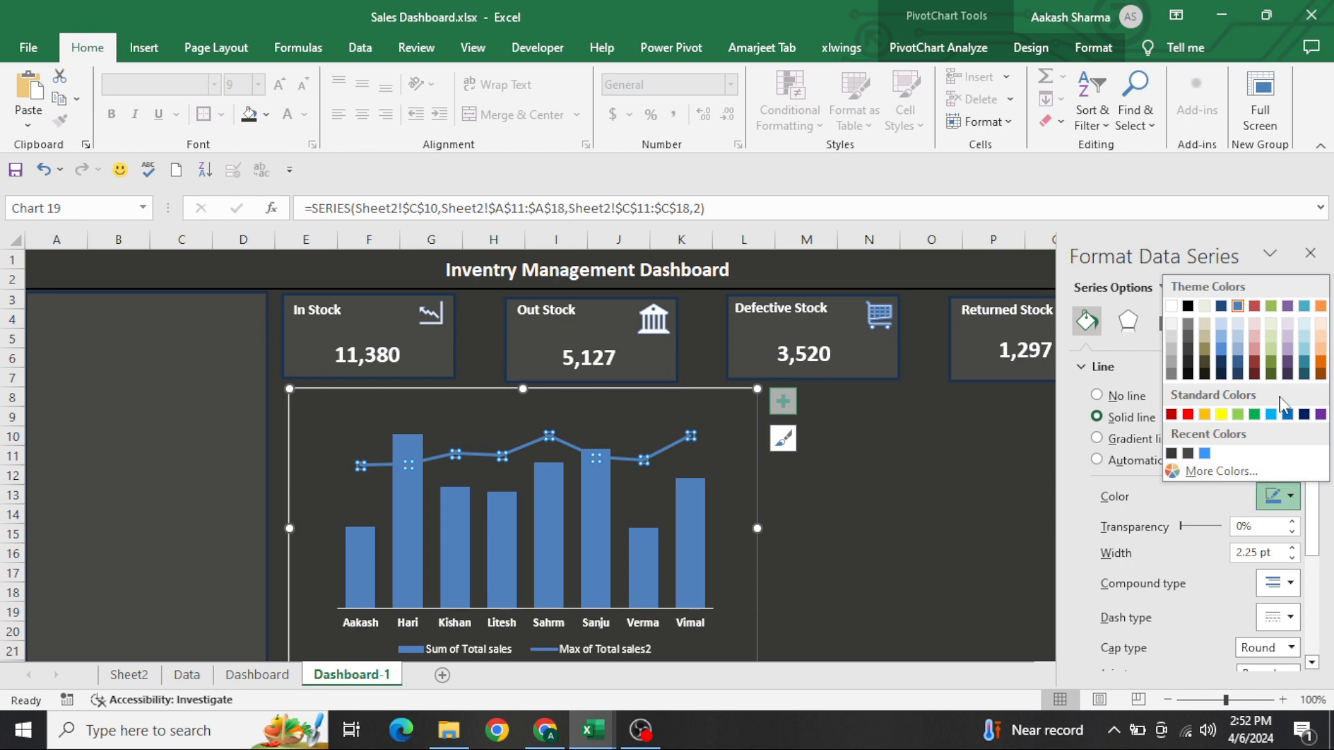
pyautogui.click(1319, 363)
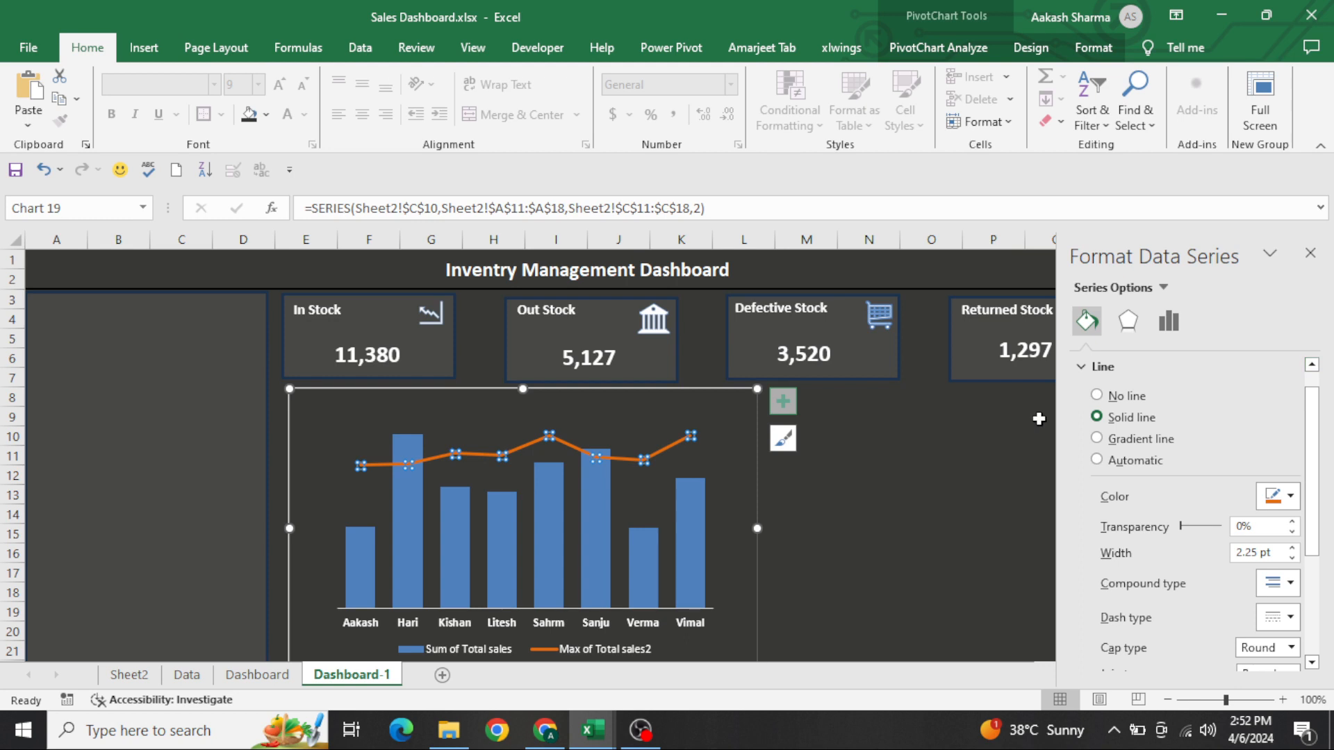
# Give the Sum of Total sales columns a solid dark olive green border and deselect the chart
pyautogui.click(685, 539)
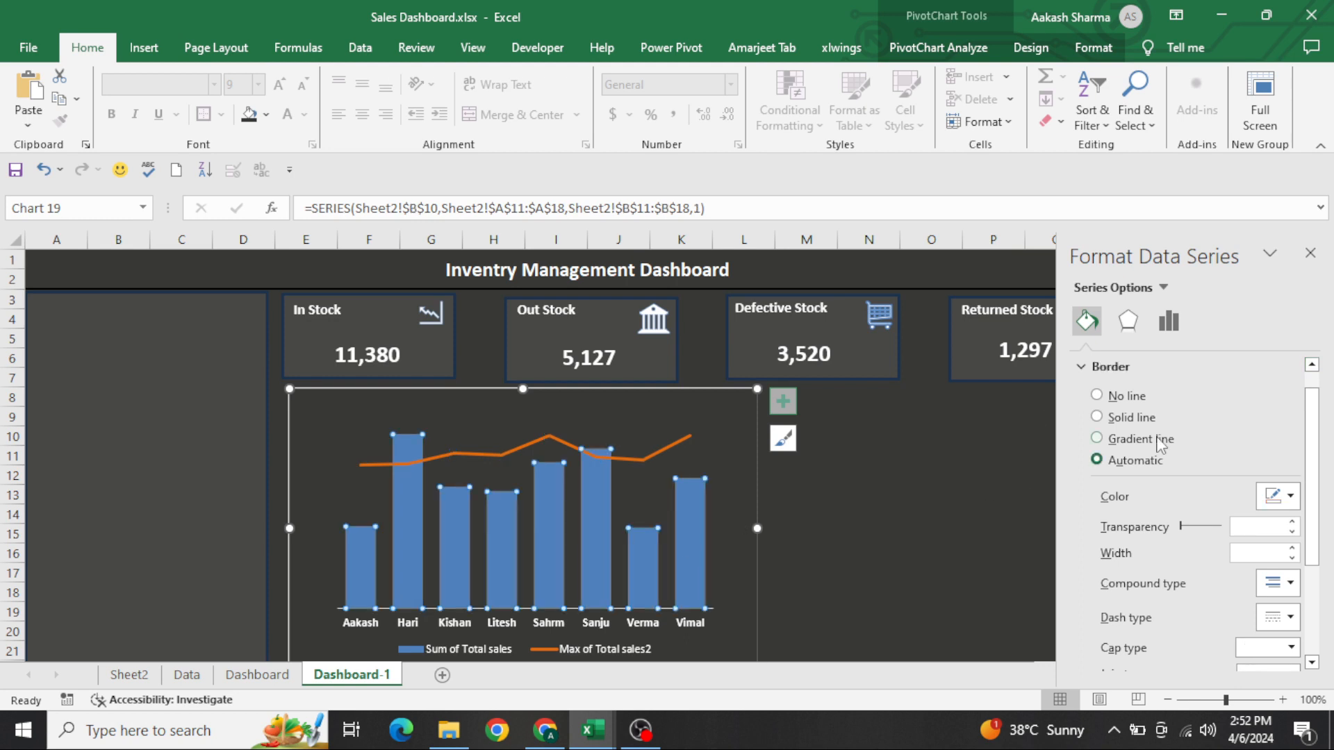
pyautogui.click(1137, 423)
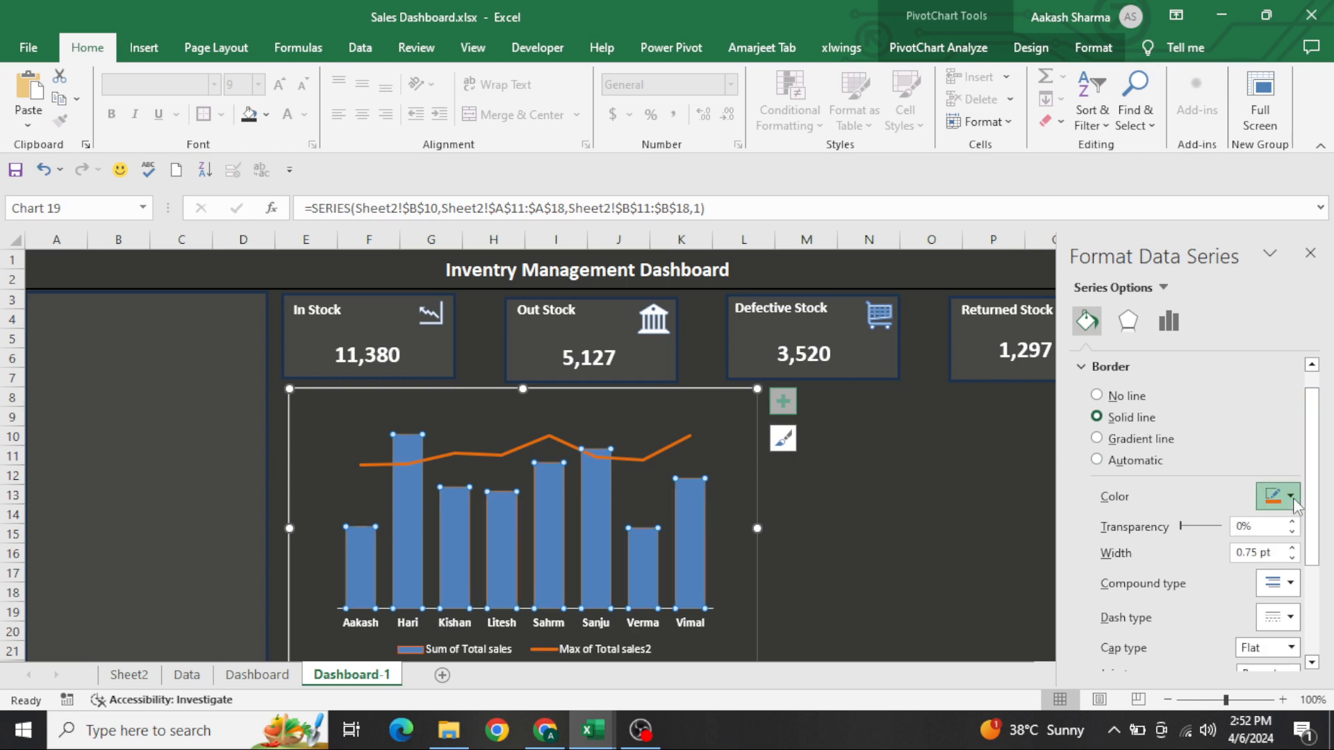
pyautogui.click(1278, 497)
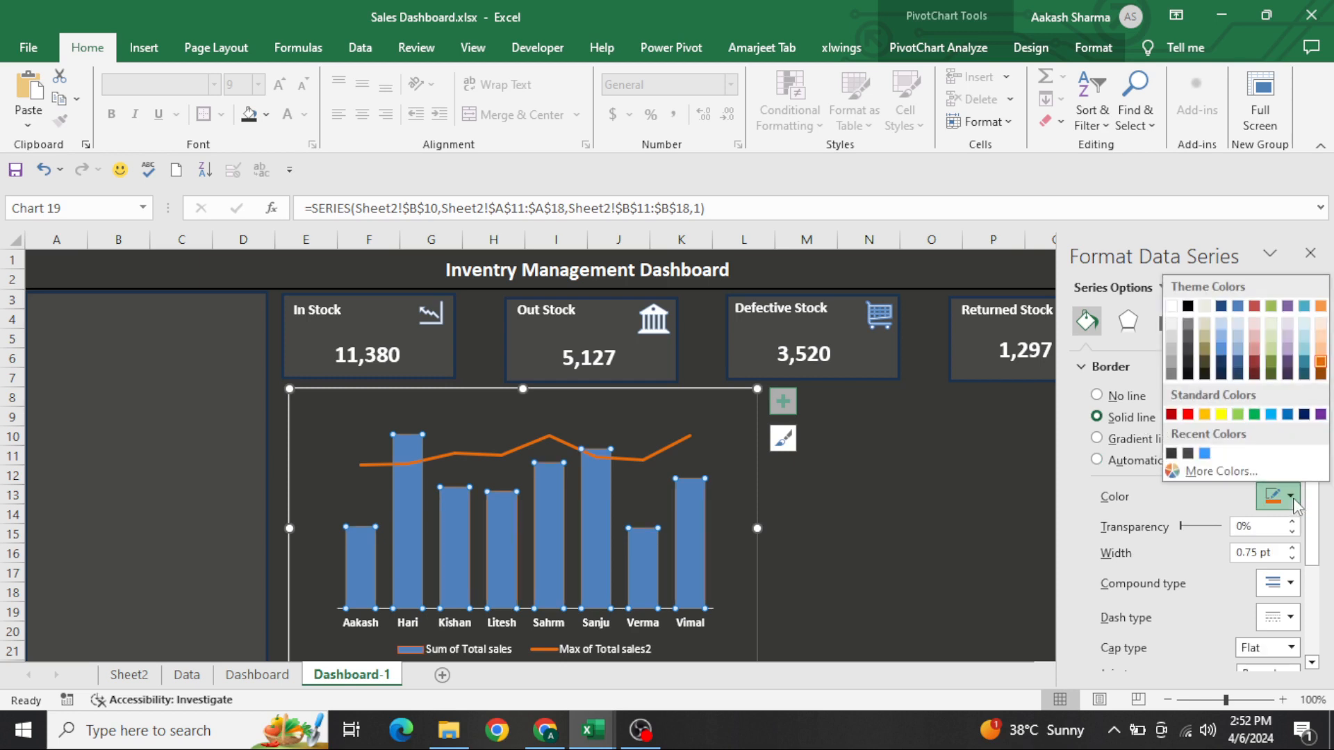
pyautogui.click(1272, 372)
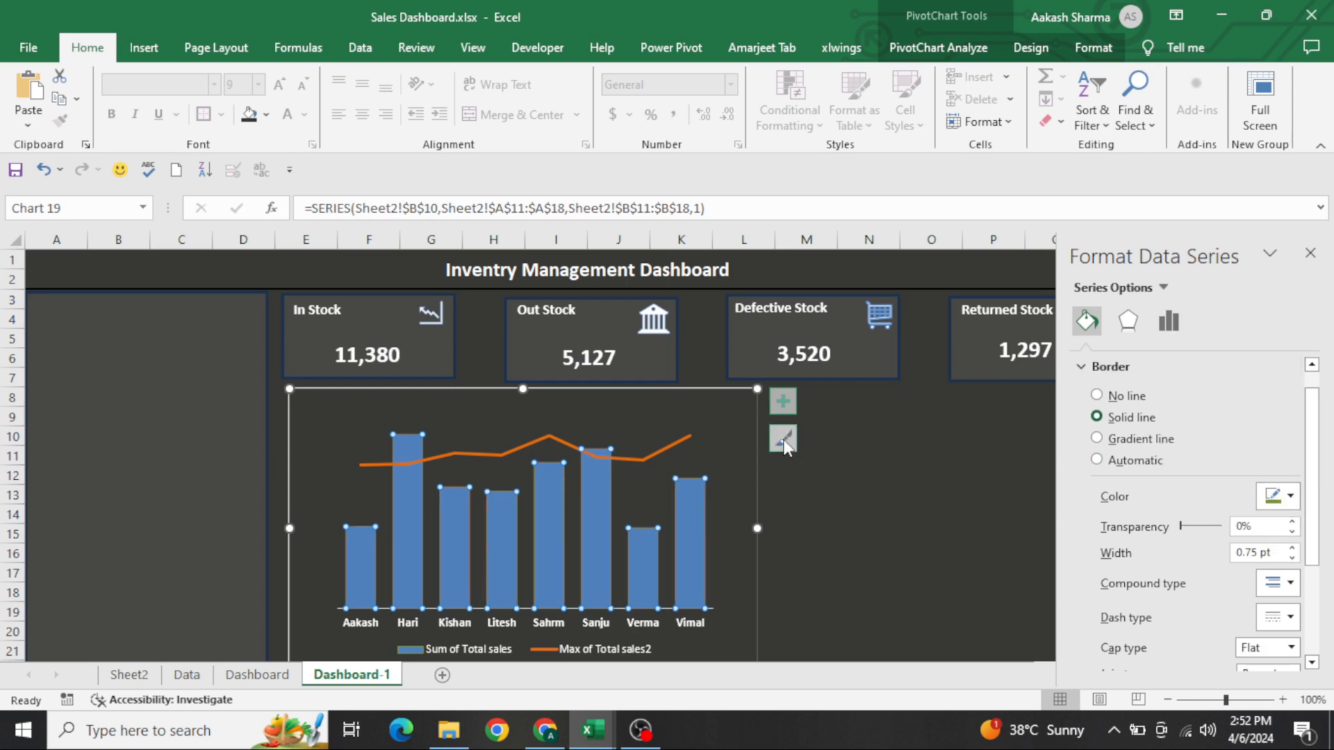
pyautogui.click(688, 531)
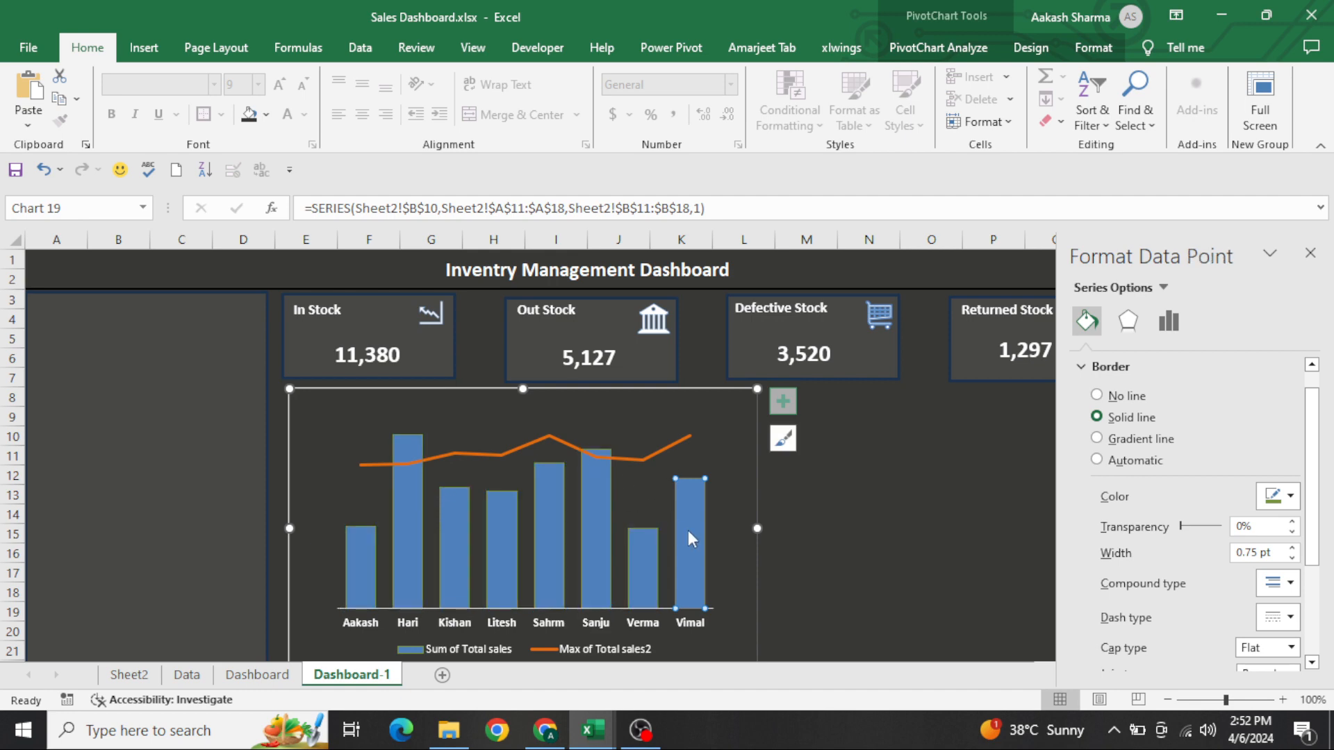
pyautogui.click(890, 536)
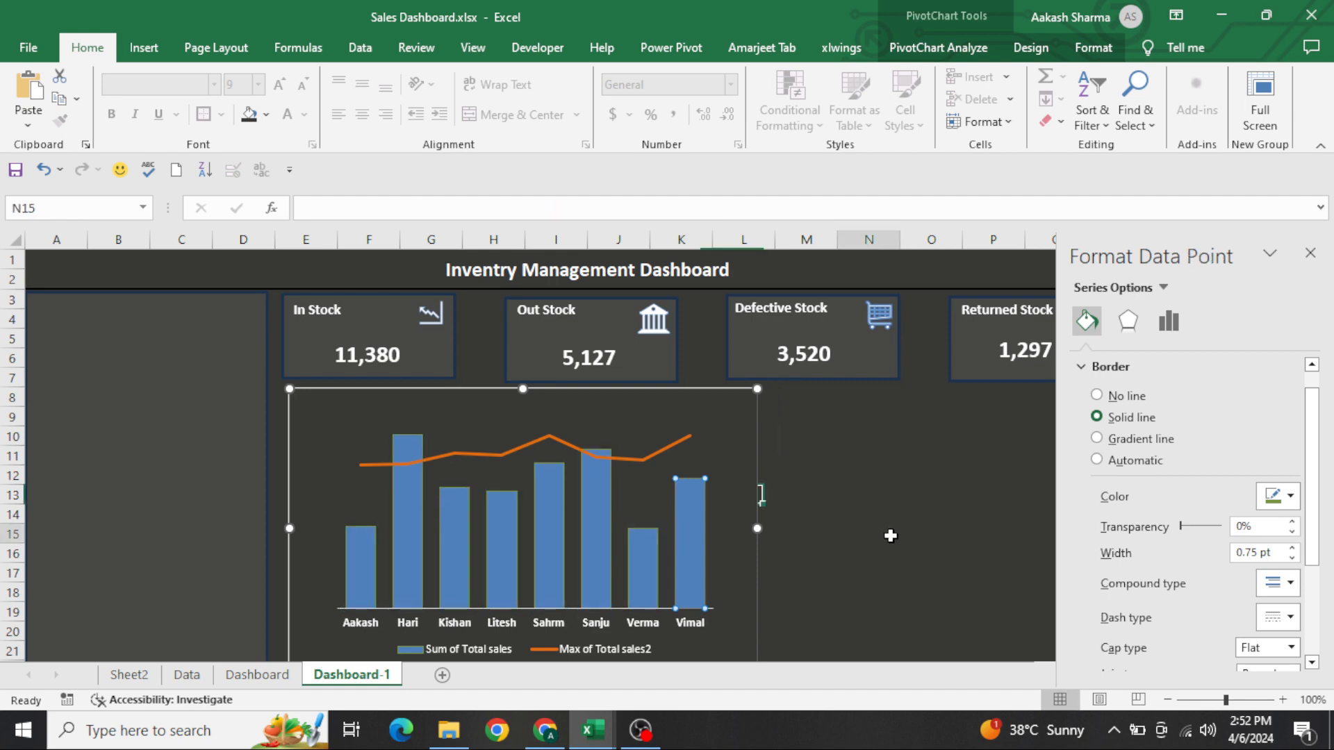
# Apply a solid fill in Orange, Accent 6, Darker 25% to the Sum of Total sales columns
pyautogui.click(602, 506)
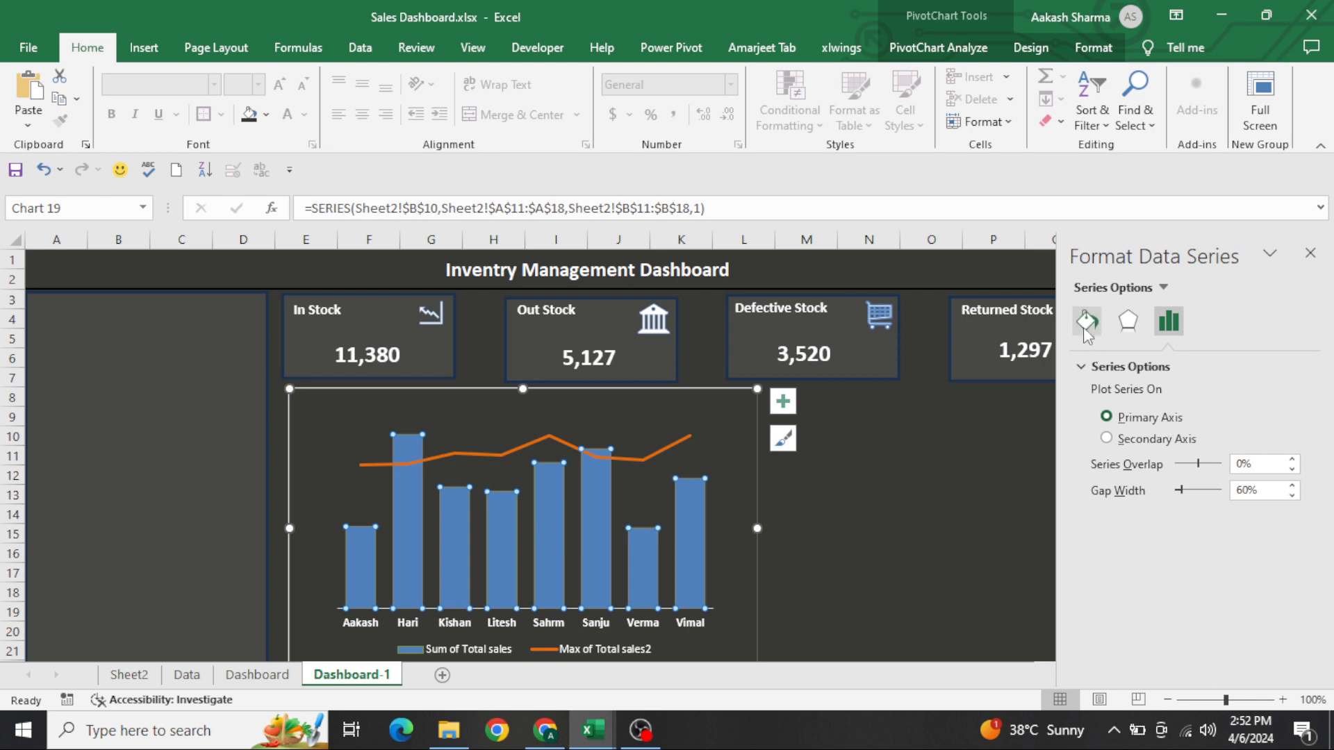
pyautogui.click(1085, 323)
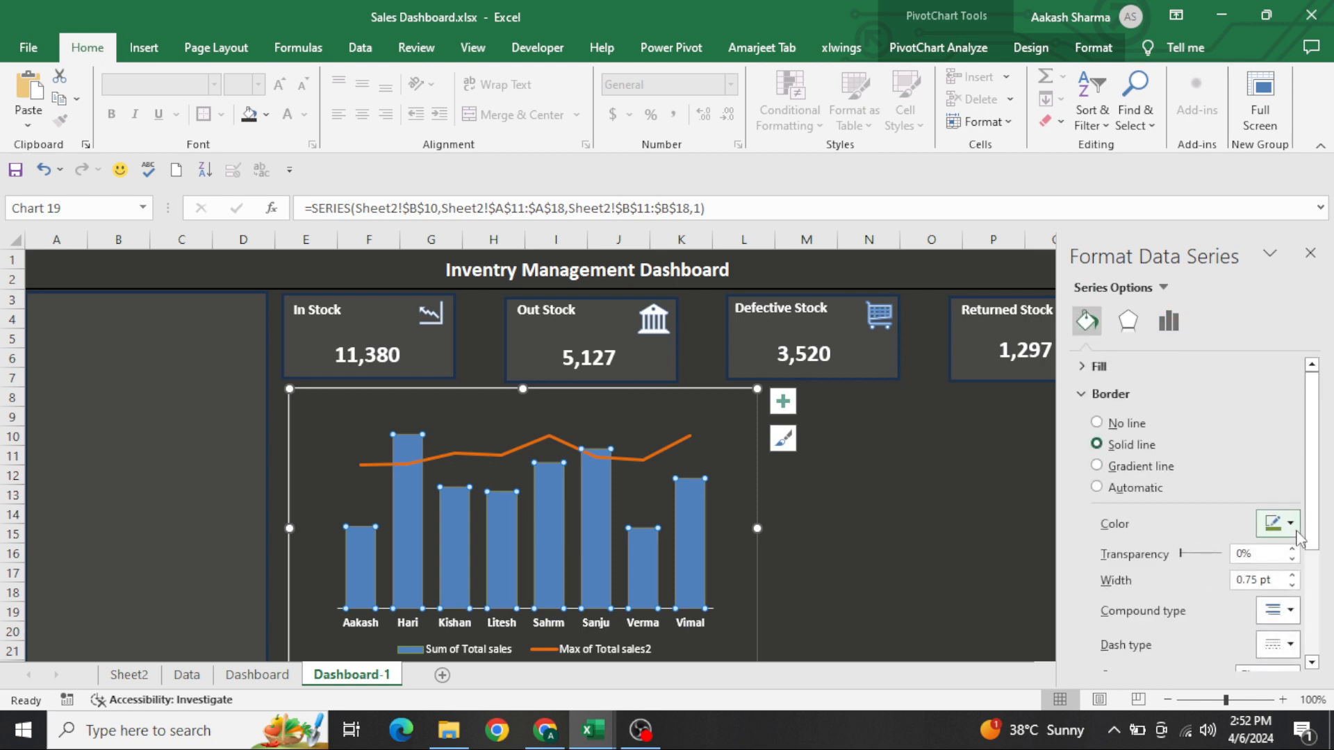
pyautogui.click(1098, 367)
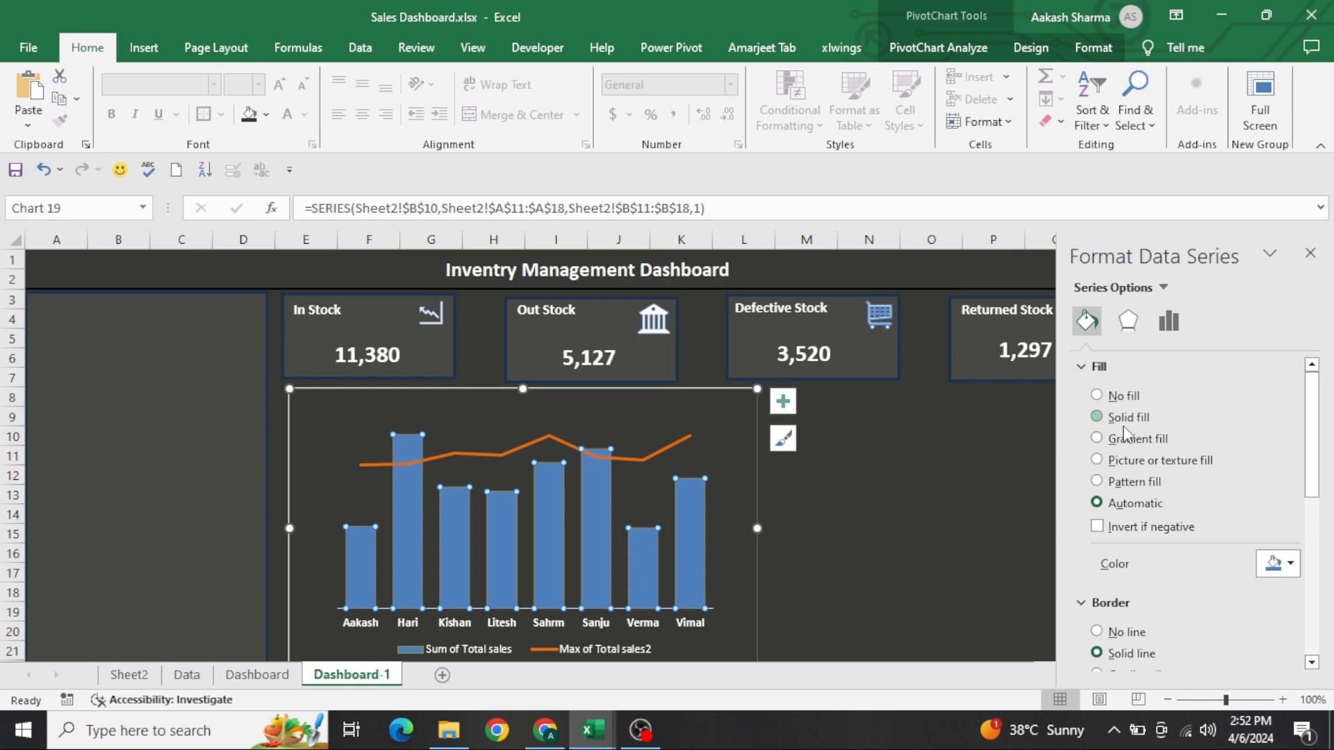
pyautogui.click(1125, 421)
pyautogui.click(1293, 564)
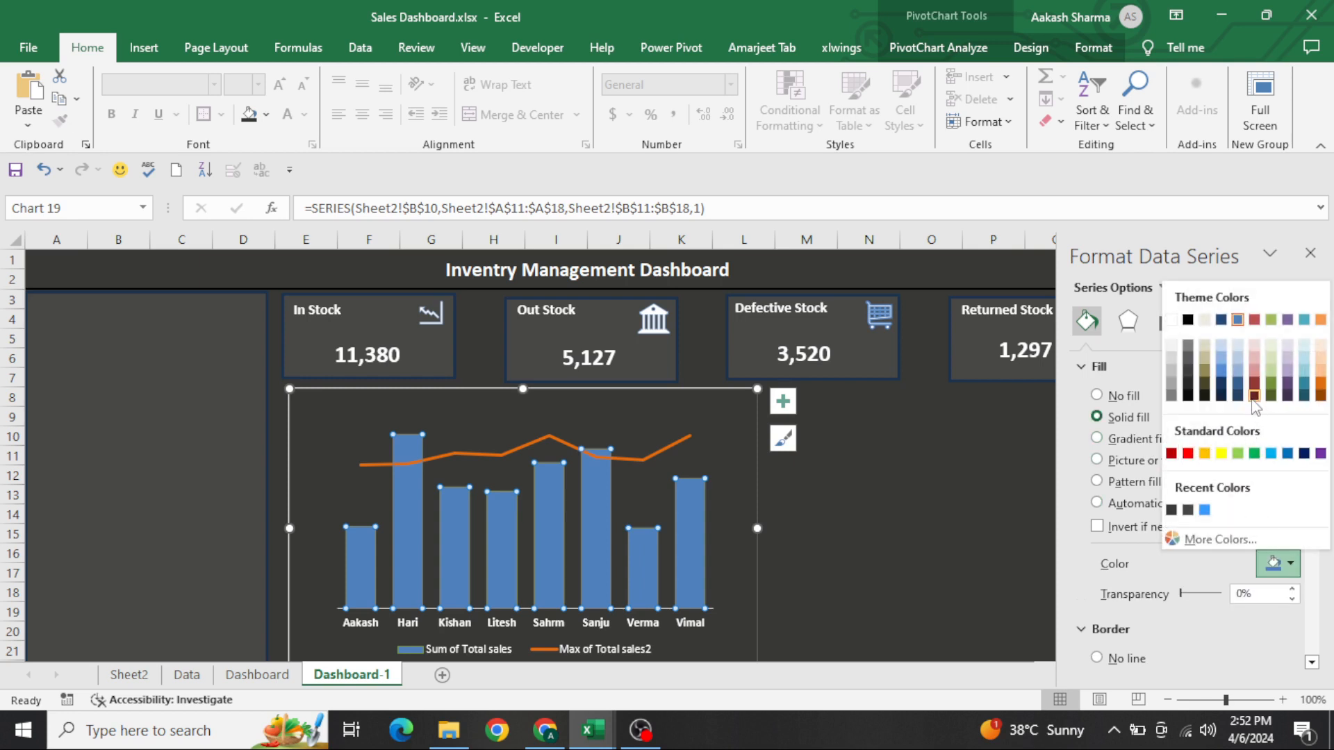
pyautogui.click(1303, 455)
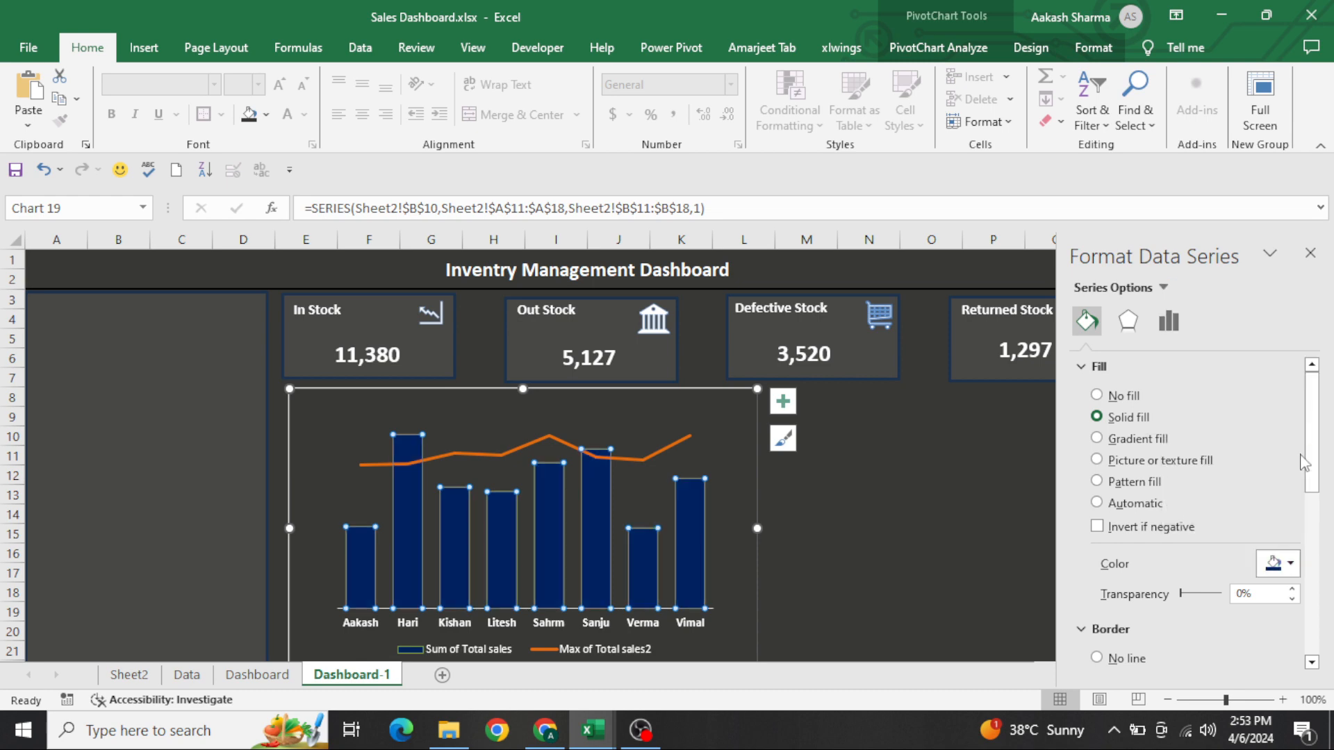
pyautogui.click(1280, 564)
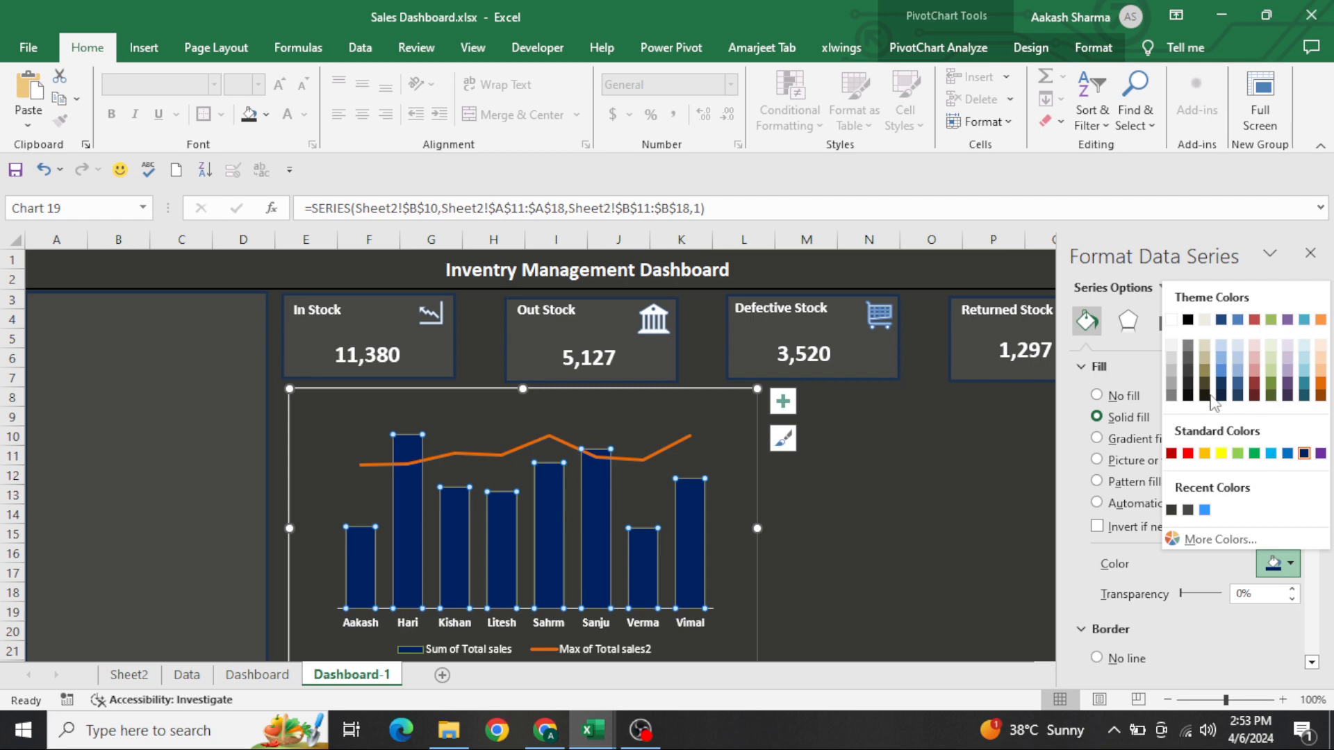
pyautogui.click(1319, 384)
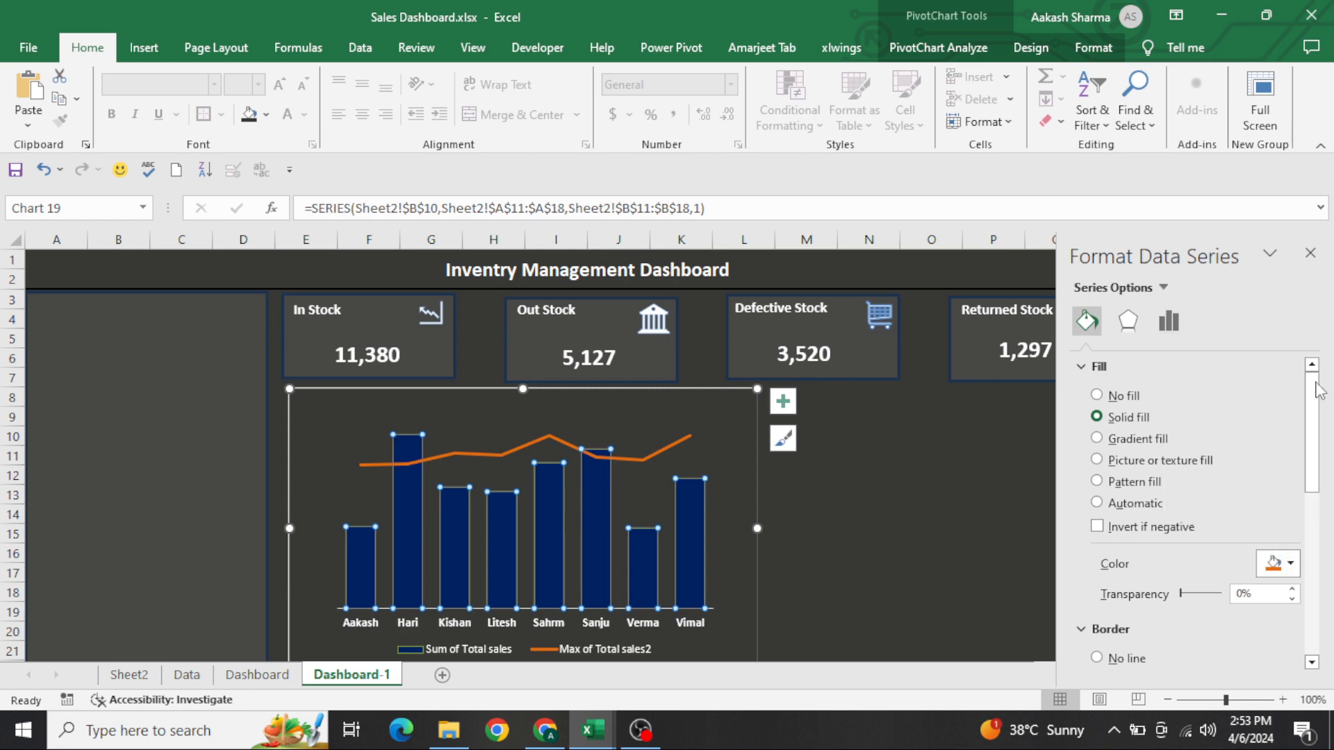
# Recolour the Max of Total sales2 line in theme grey and set its width to 2.5 pt
pyautogui.click(667, 448)
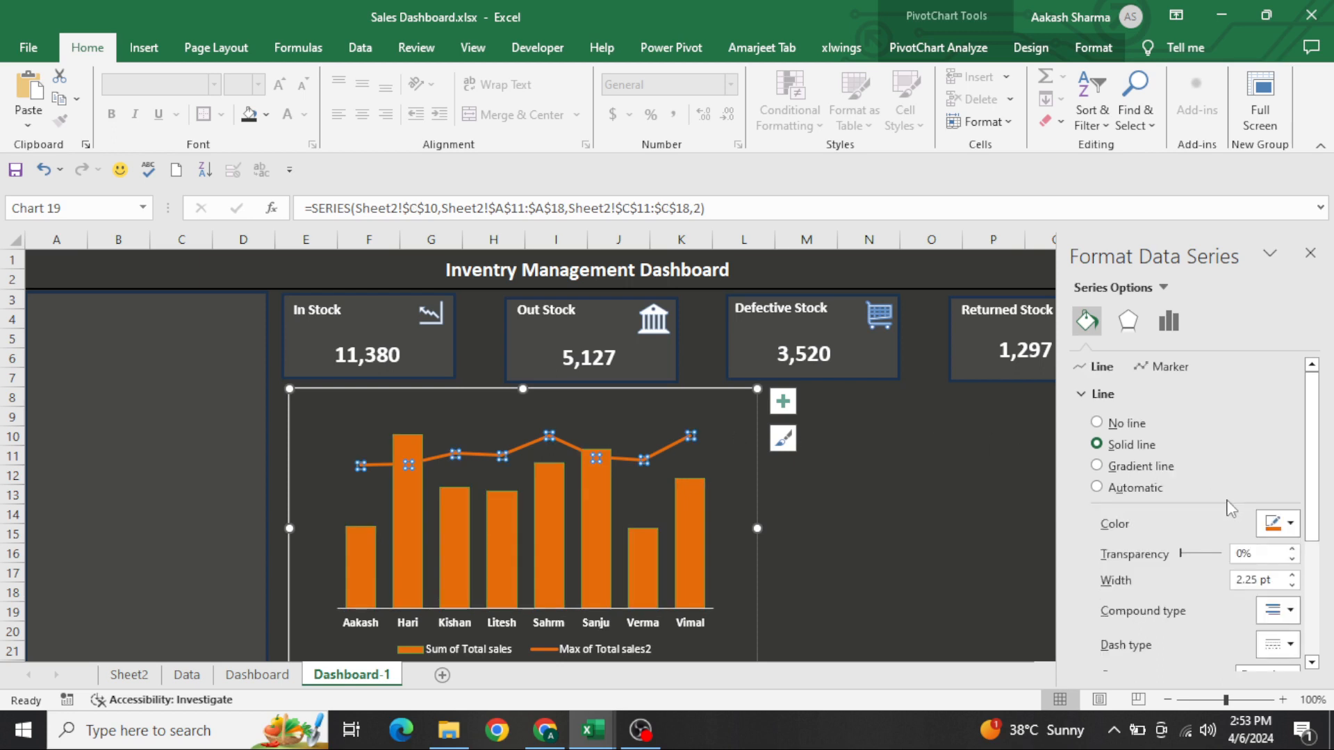
pyautogui.click(1286, 525)
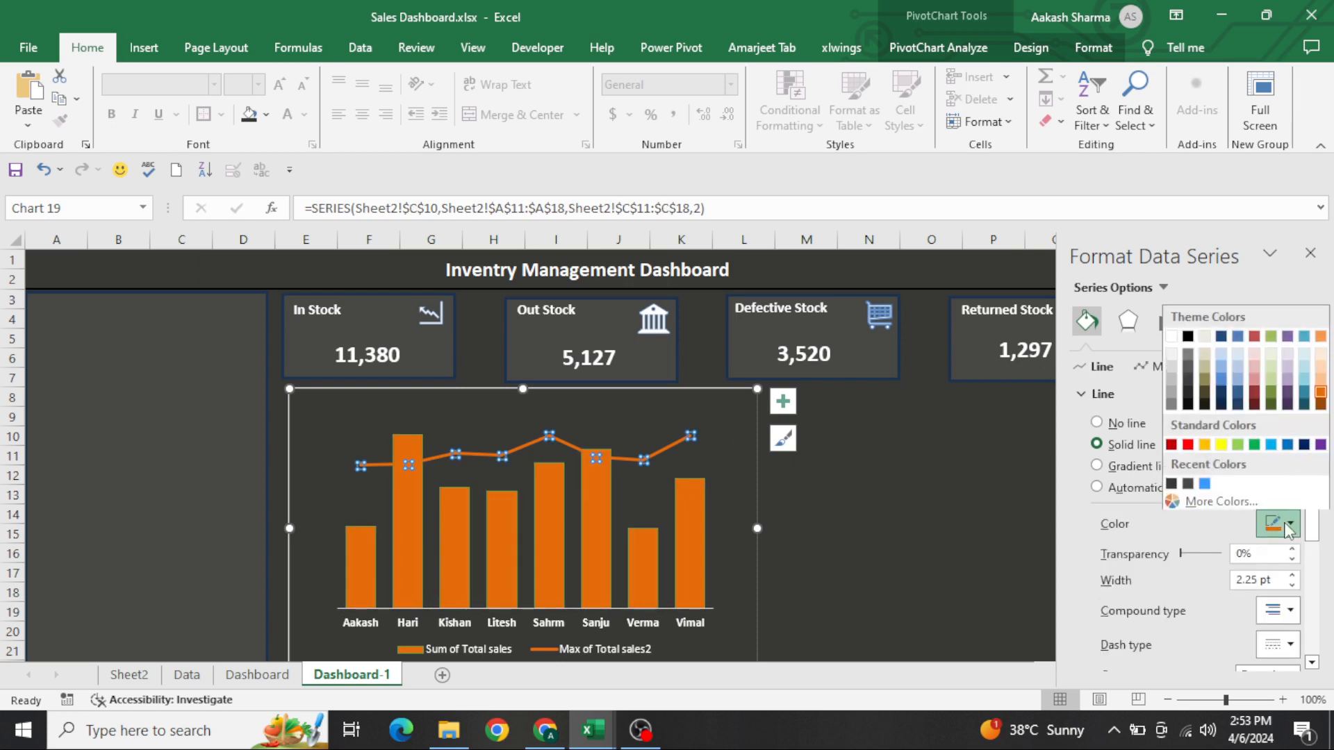
pyautogui.click(1173, 389)
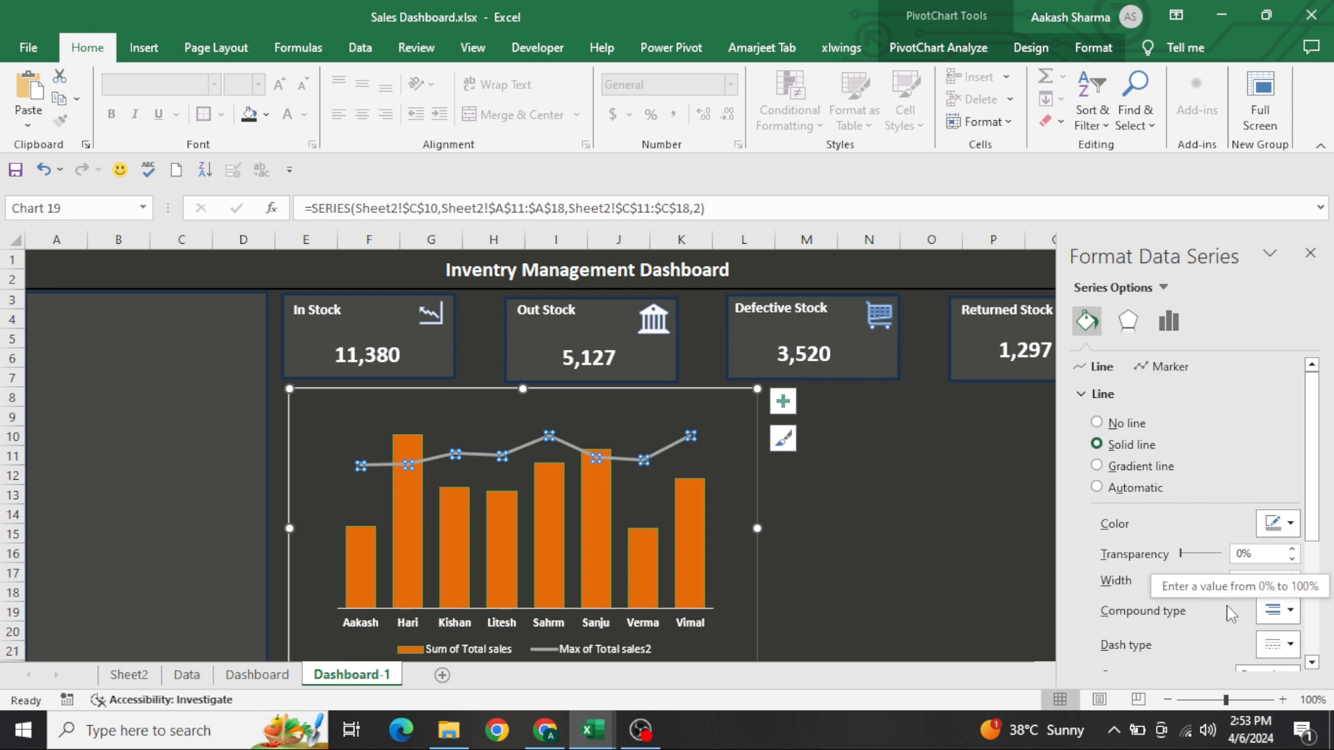
pyautogui.click(1293, 576)
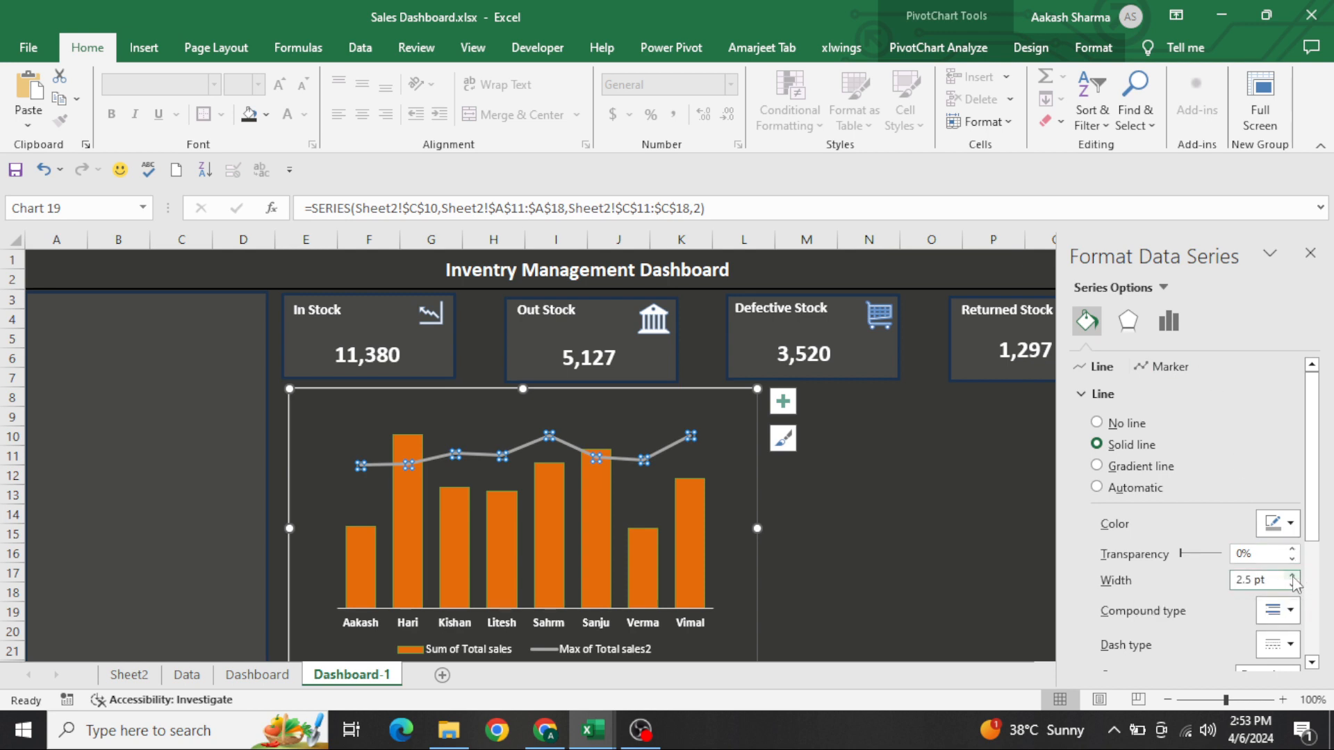
# Set the Max of Total sales2 line width to 2.75 pt and give the series built-in circular markers
pyautogui.click(1293, 576)
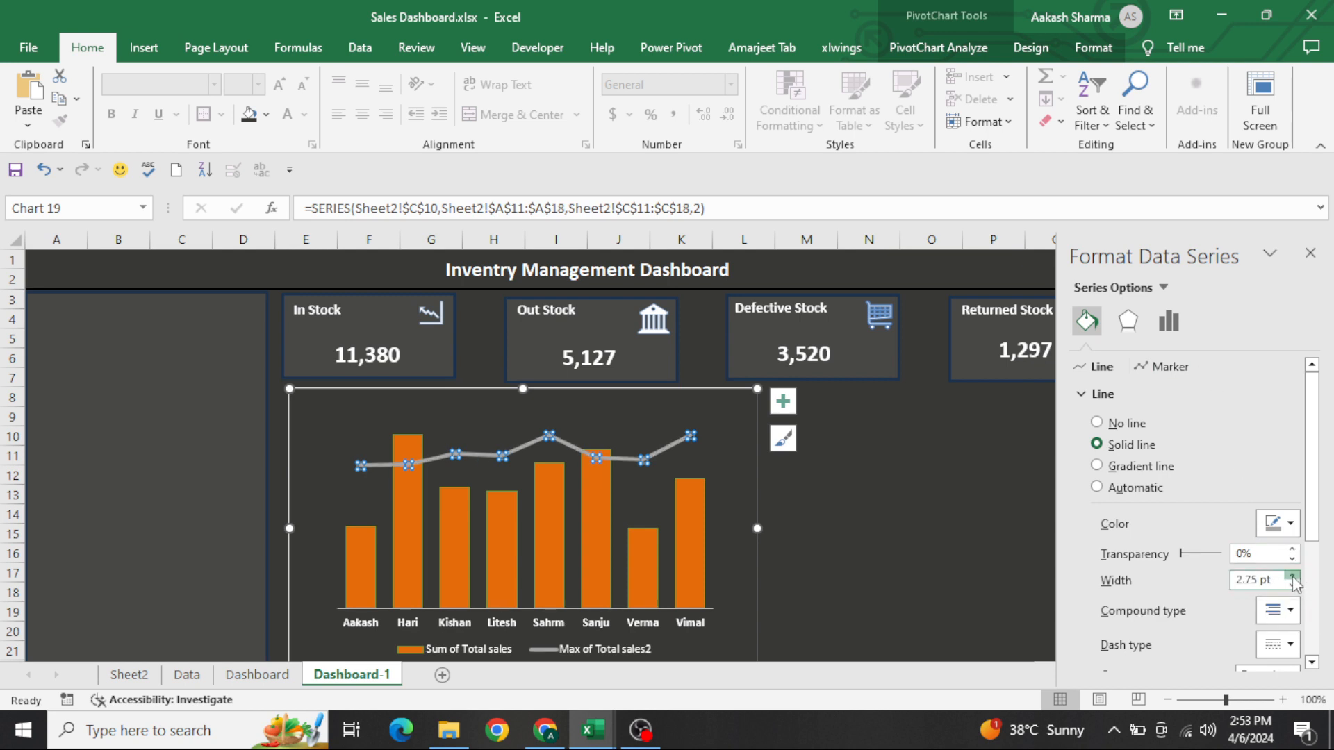
pyautogui.click(1171, 368)
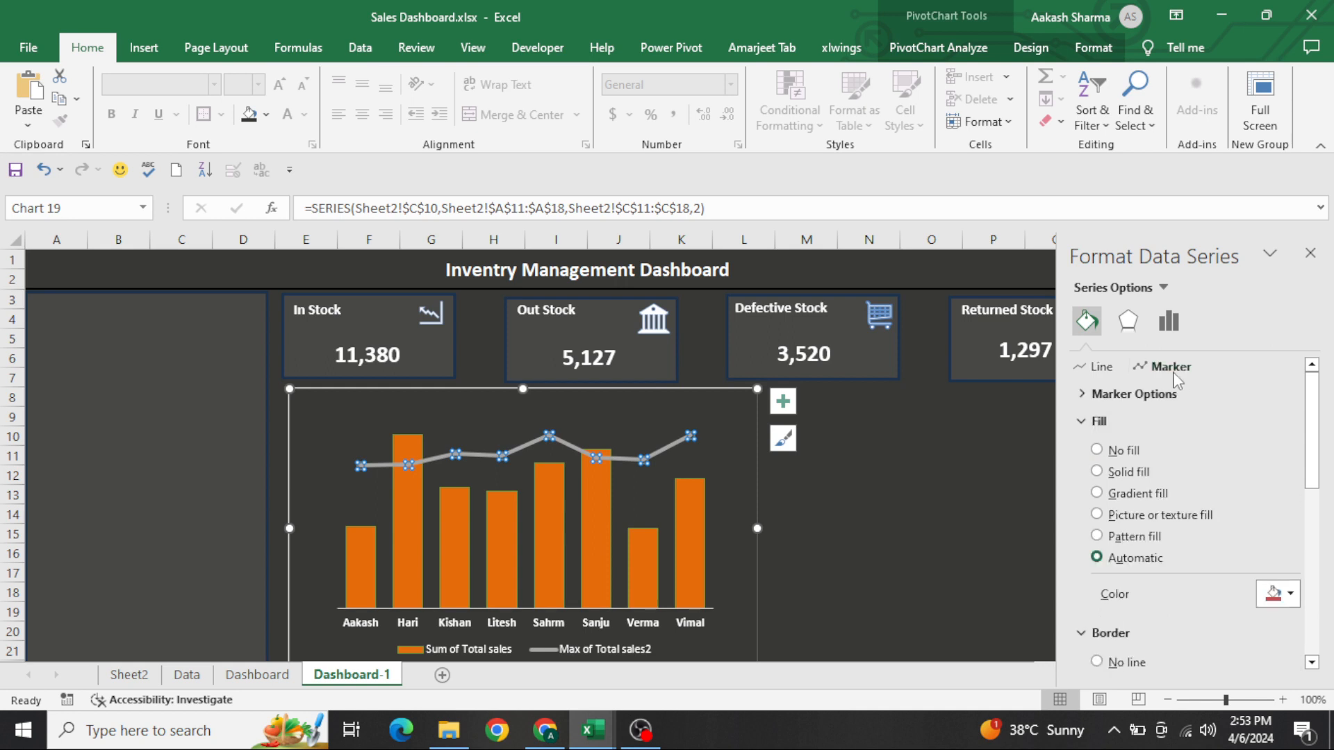
pyautogui.click(1126, 394)
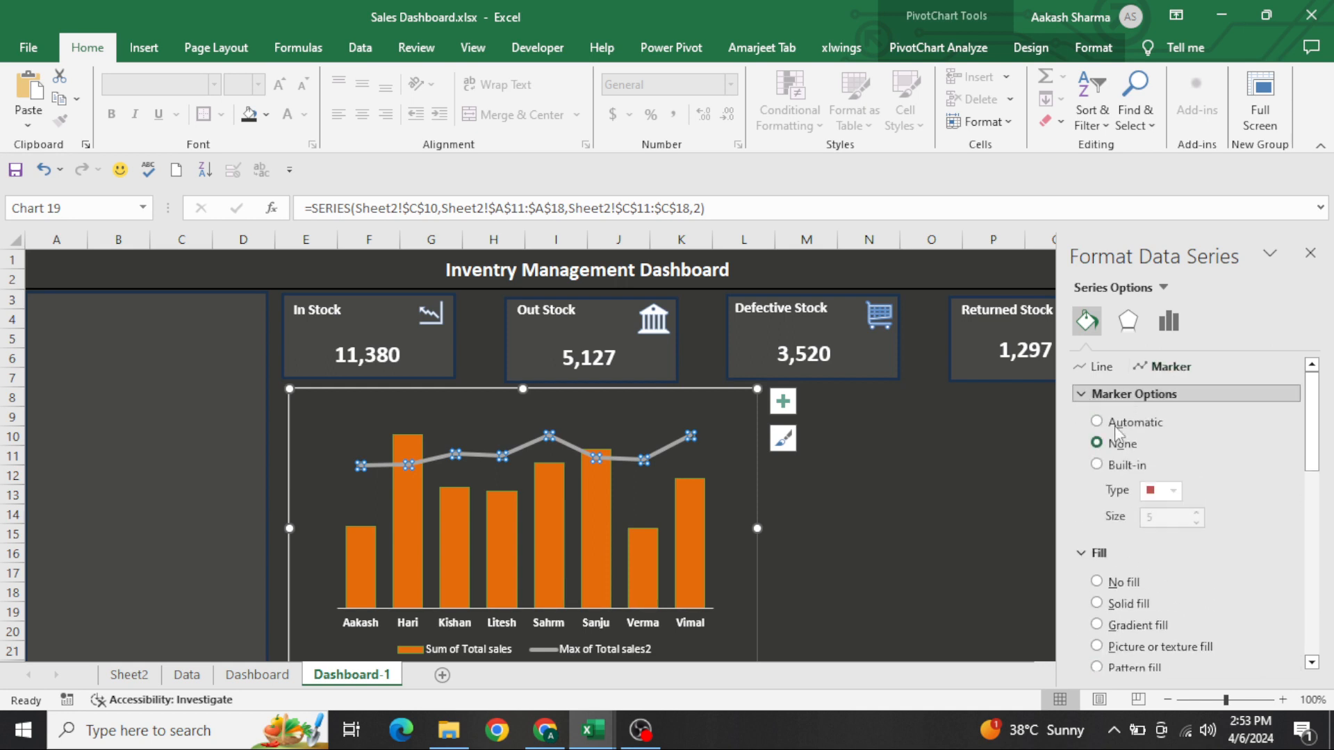
pyautogui.click(1130, 467)
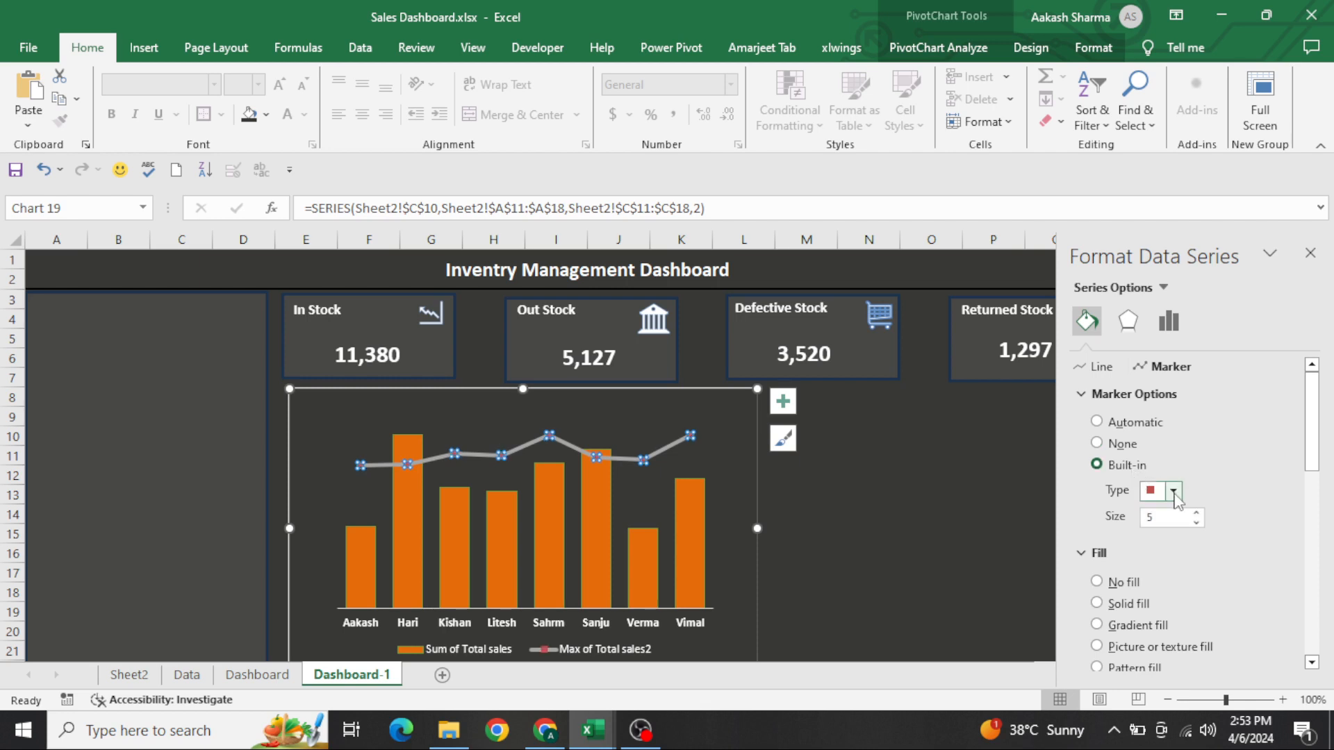
pyautogui.click(1174, 490)
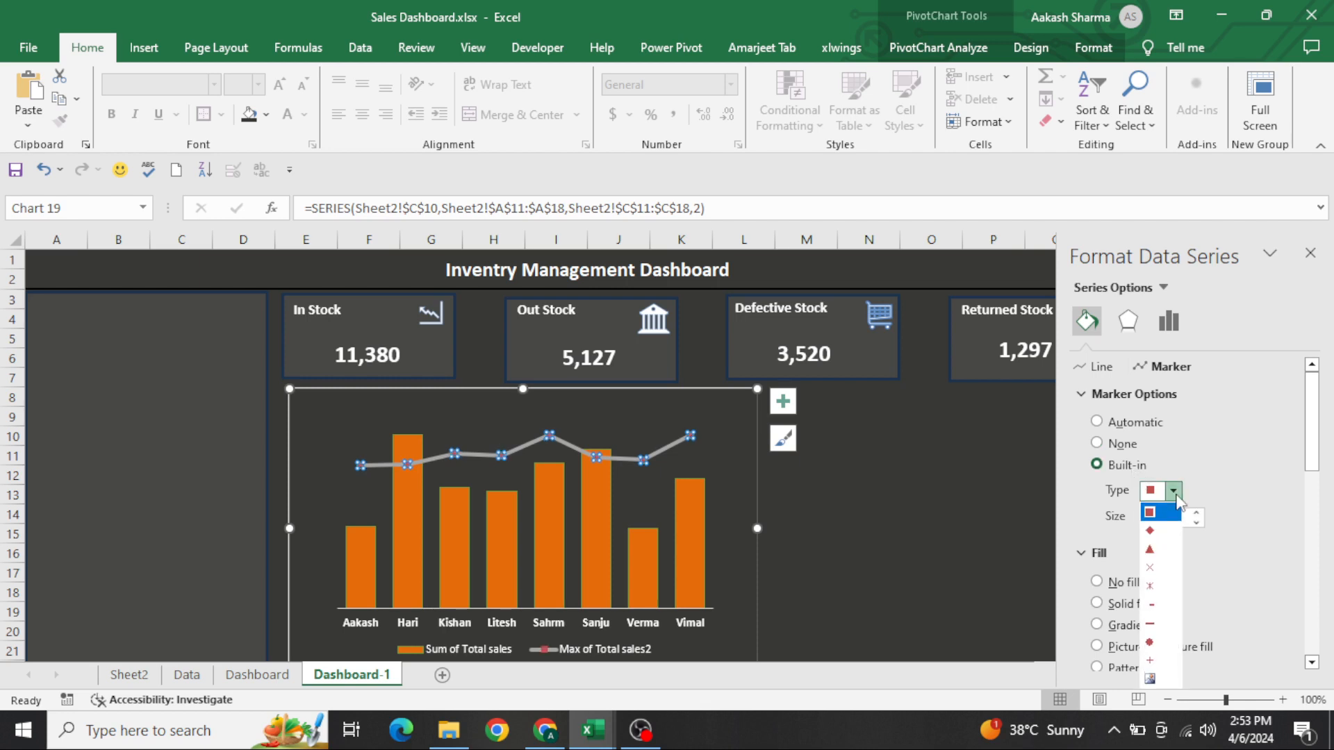
pyautogui.click(1166, 644)
pyautogui.click(1197, 513)
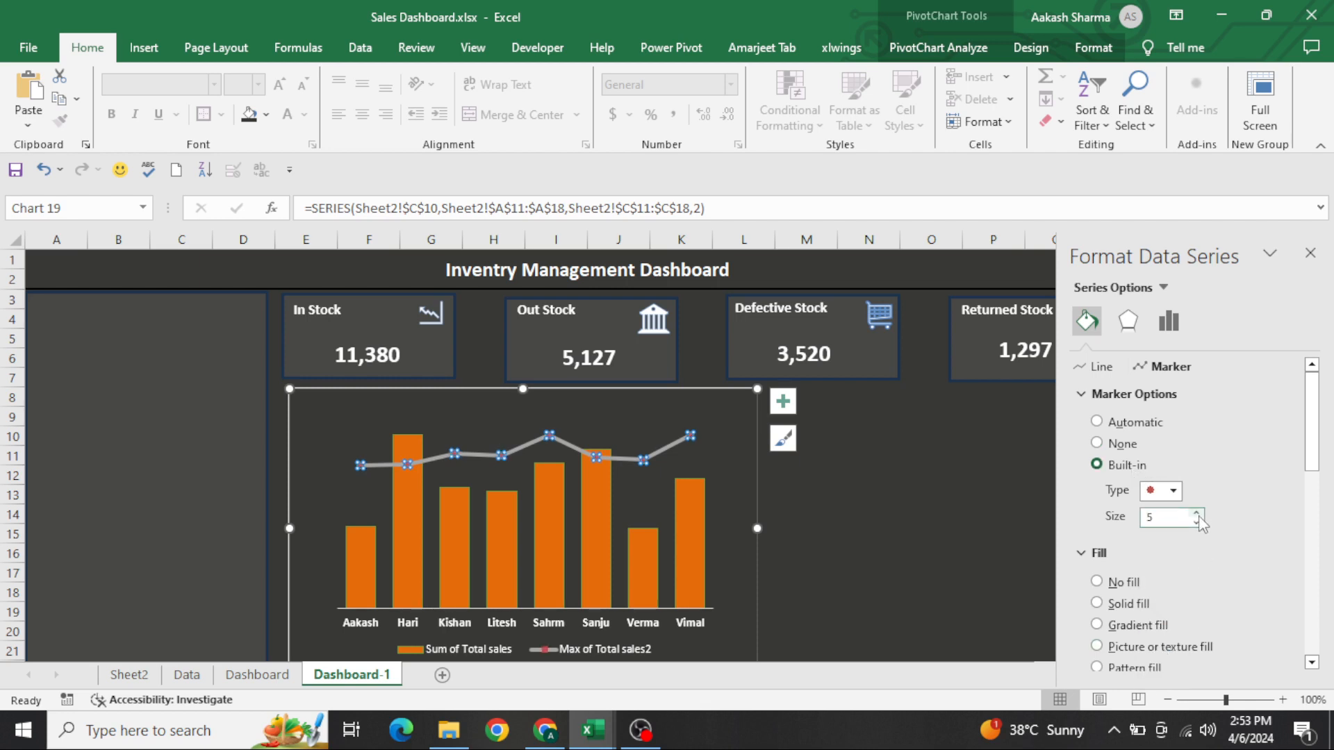
pyautogui.click(949, 506)
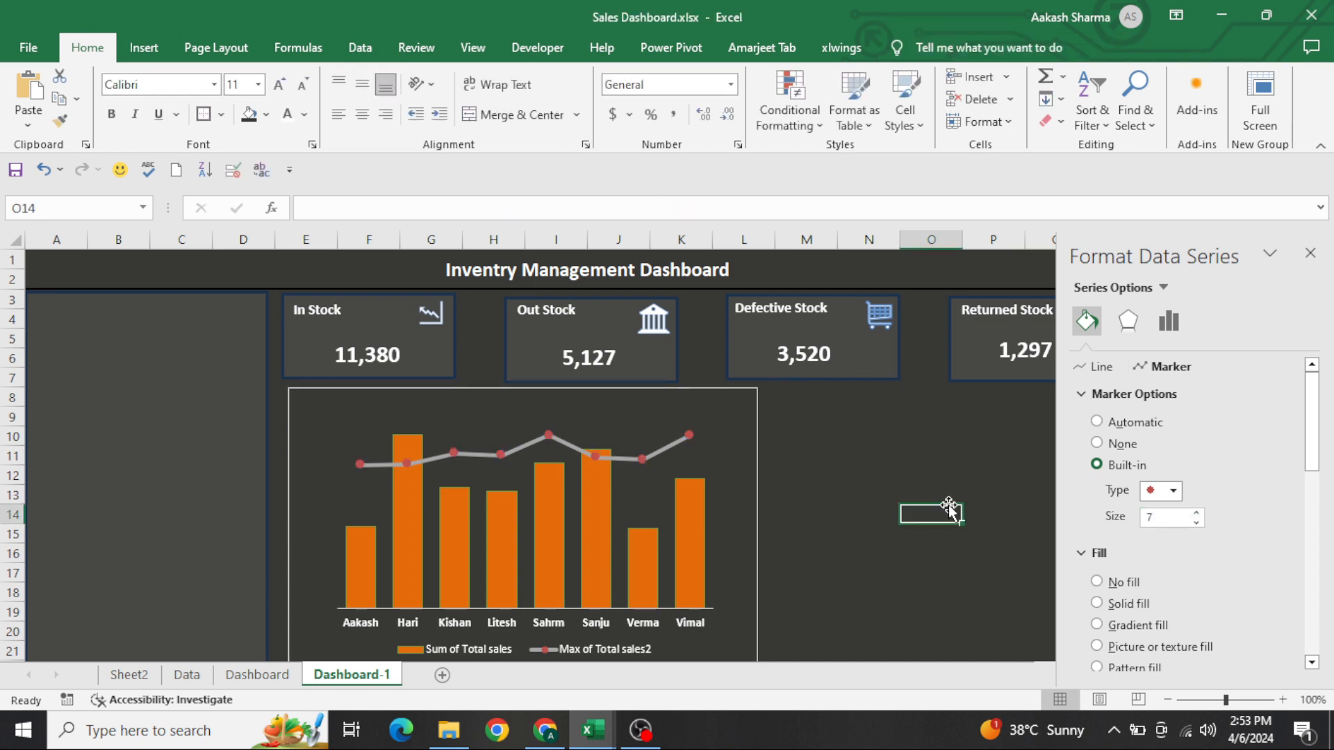
# Turn on the smoothed line option for the Max of Total sales2 series and close the formatting pane
pyautogui.click(675, 443)
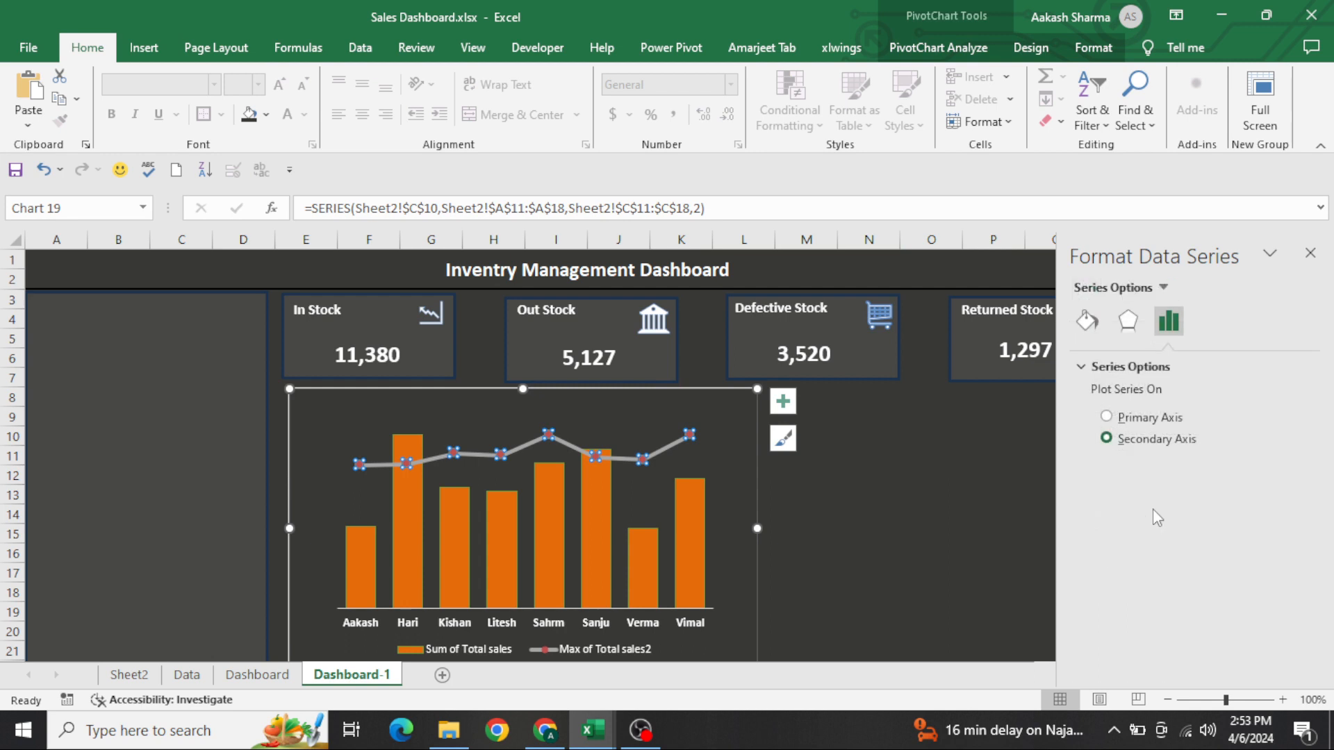
pyautogui.click(1086, 333)
pyautogui.scroll(-5, 1204, 478)
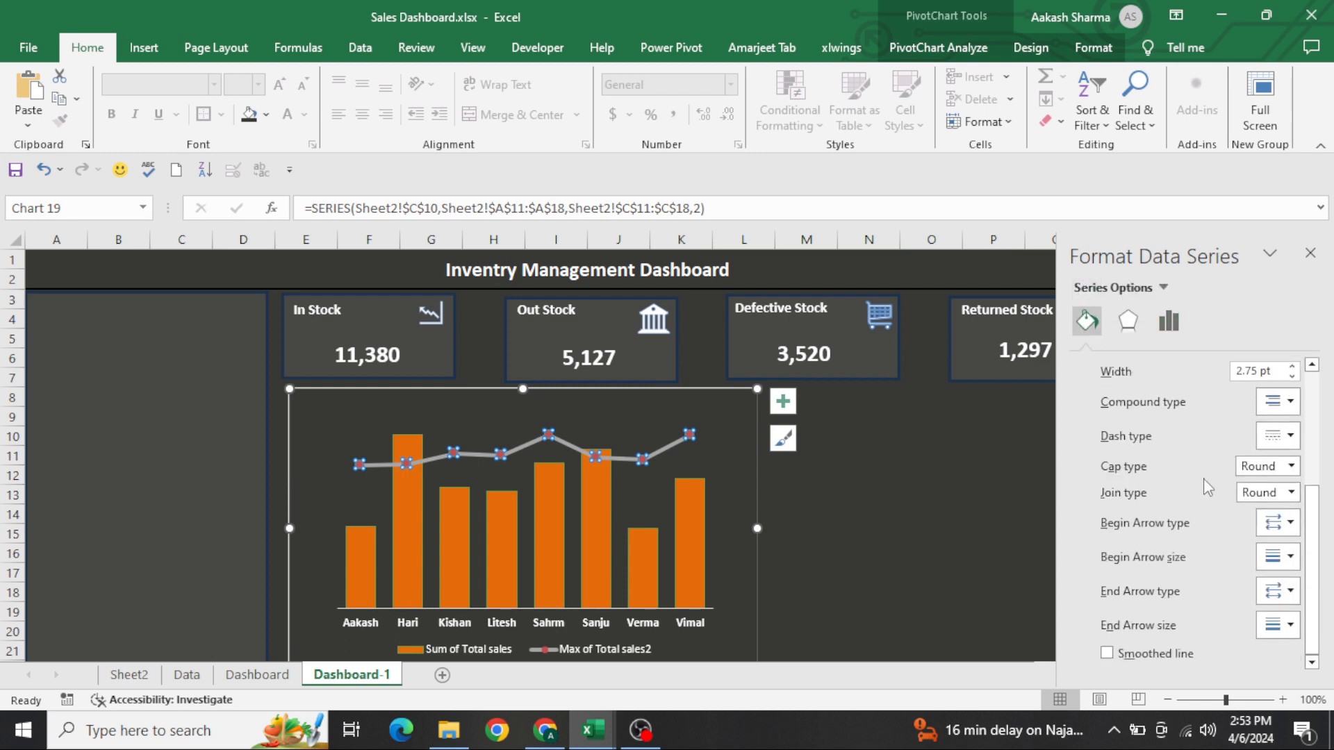
pyautogui.click(1139, 660)
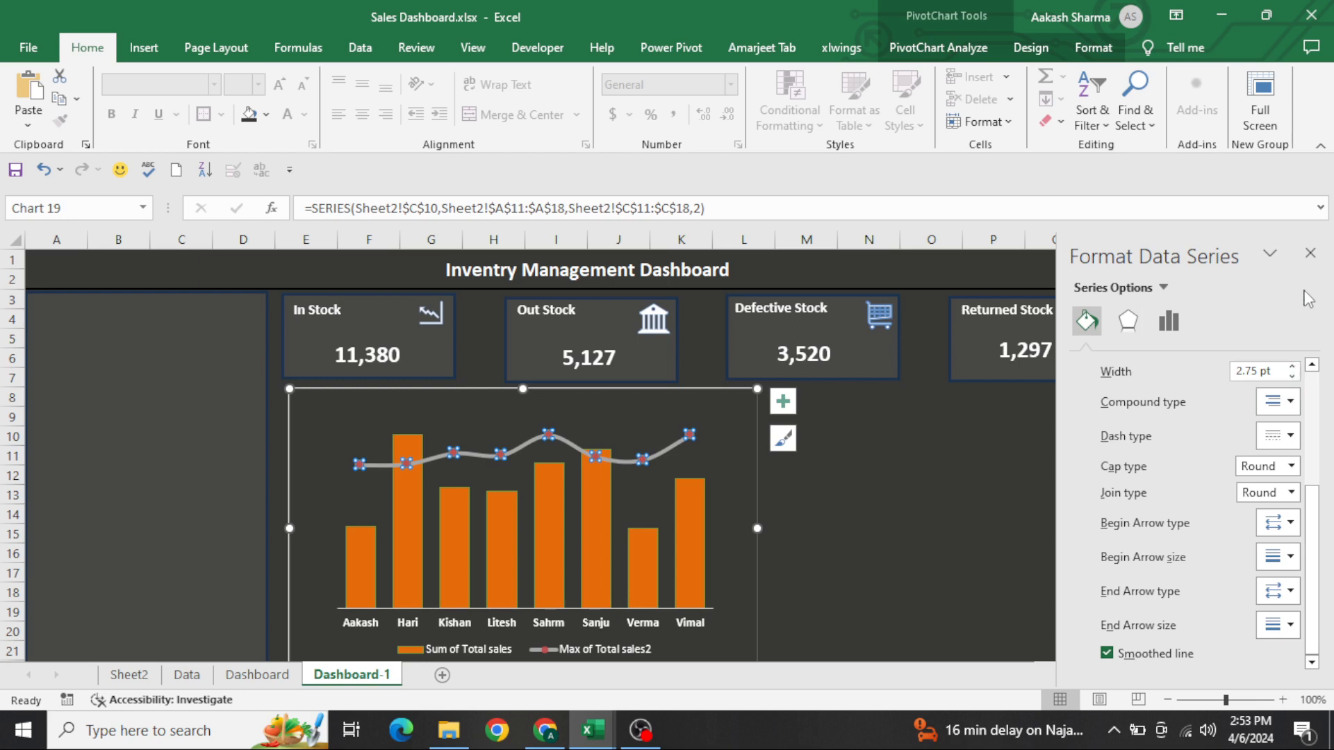
pyautogui.click(1311, 254)
pyautogui.click(1035, 495)
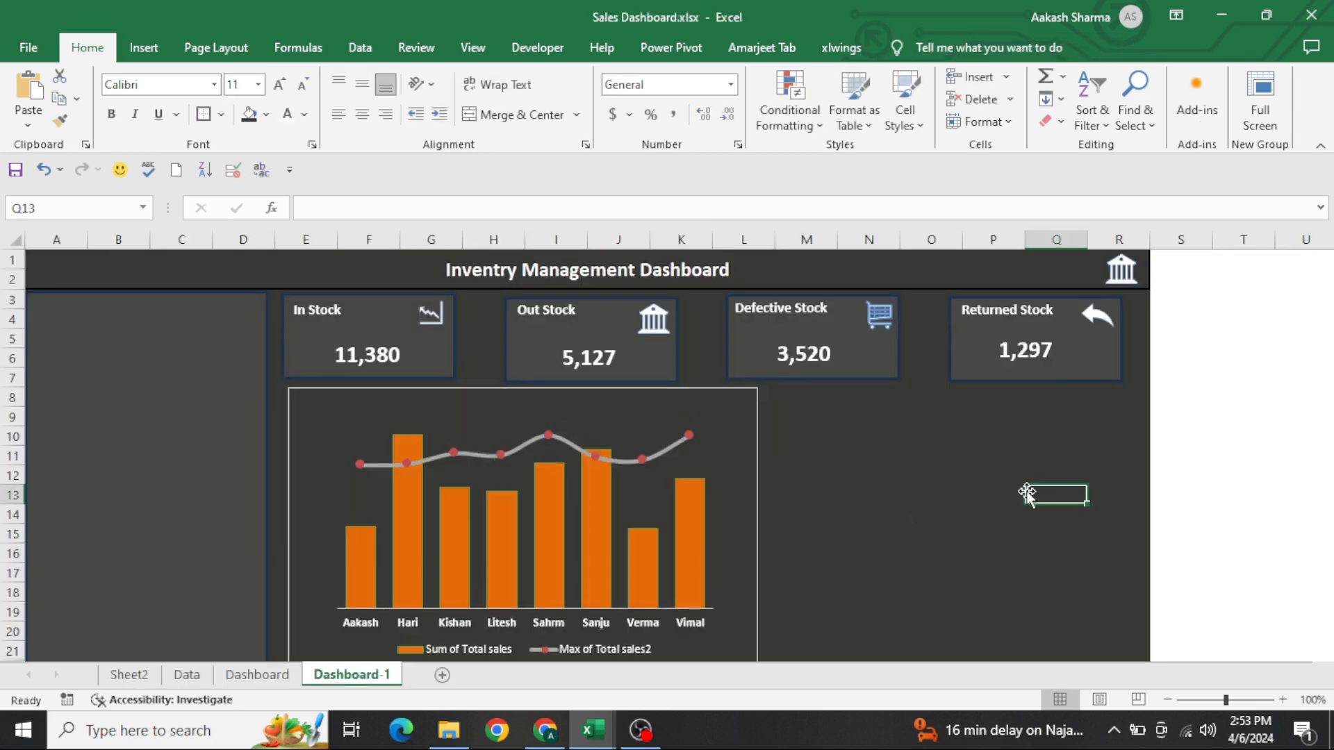
# Preview the dashboard in full-screen view, then return to the normal view
pyautogui.click(1260, 105)
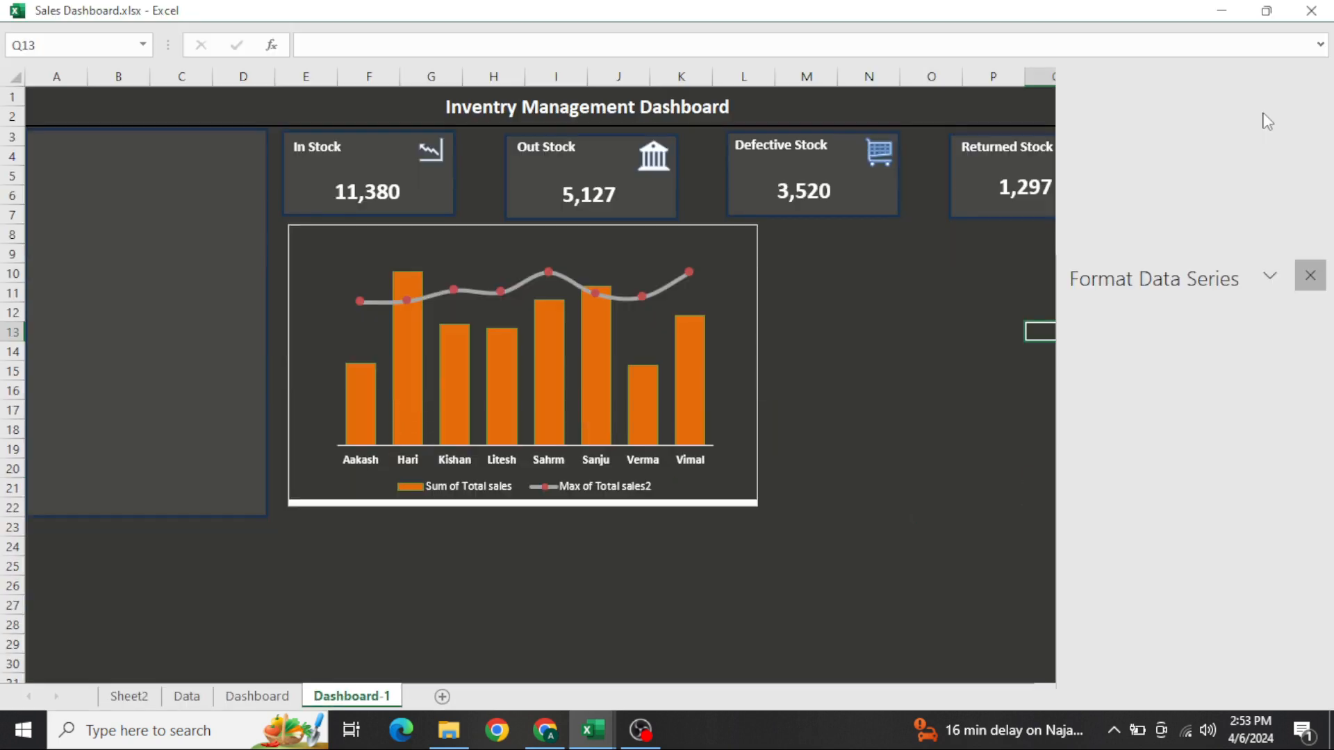
pyautogui.click(726, 494)
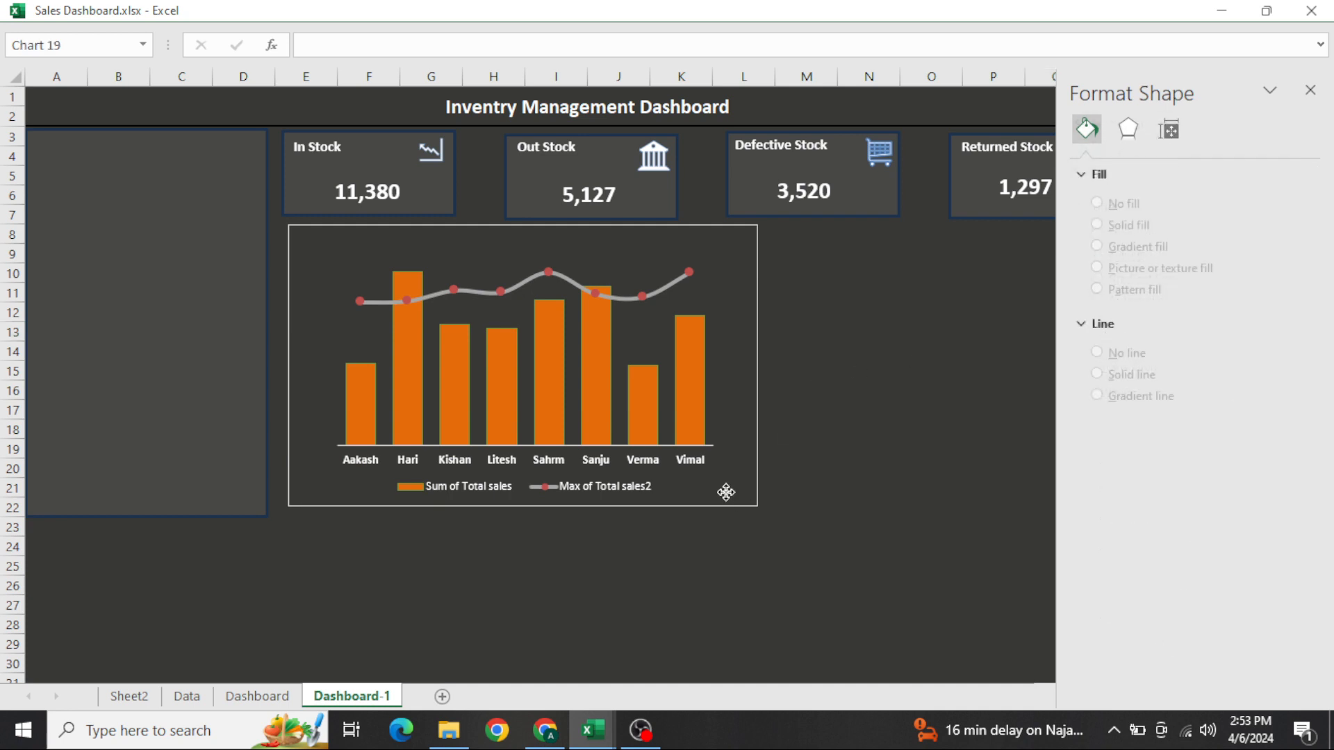
pyautogui.press('Escape')
pyautogui.press('Escape')
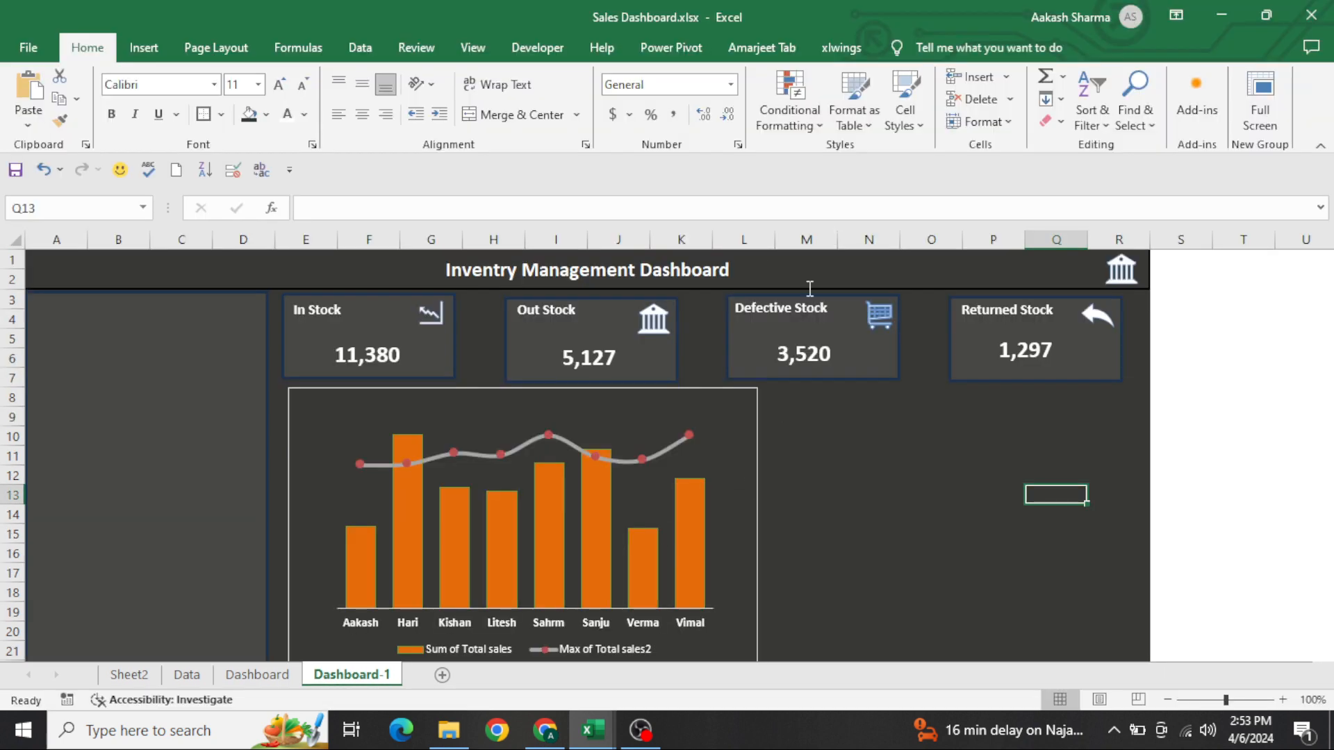
# Remove the outline from the combo chart's chart area and deselect the chart
pyautogui.click(688, 391)
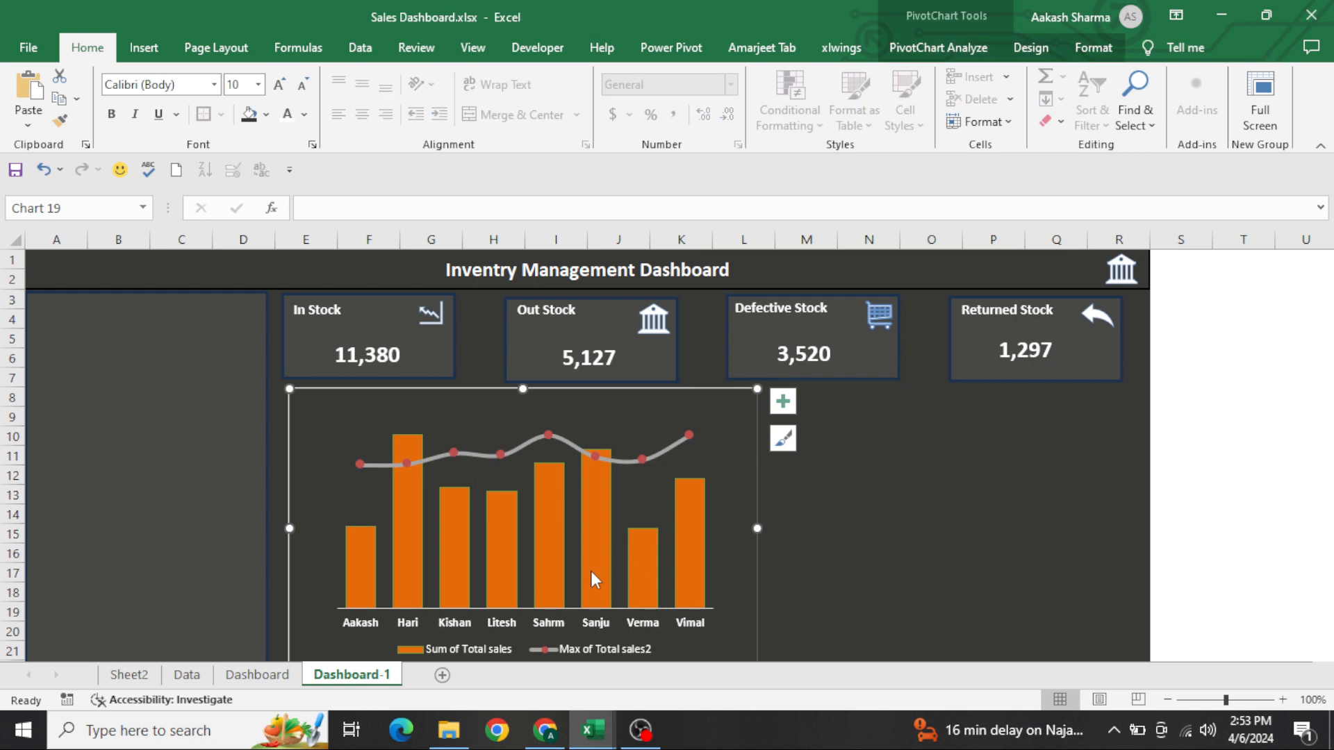
pyautogui.click(1089, 46)
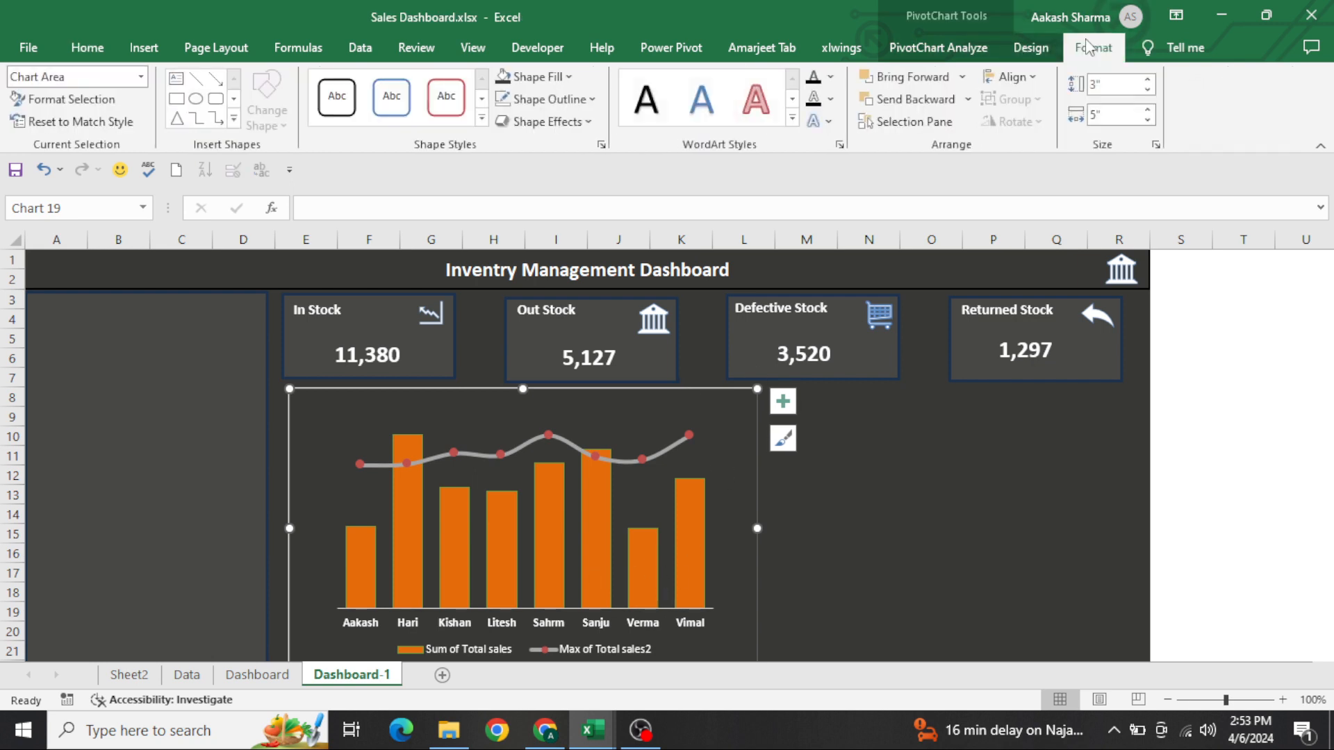
pyautogui.click(595, 99)
pyautogui.click(592, 336)
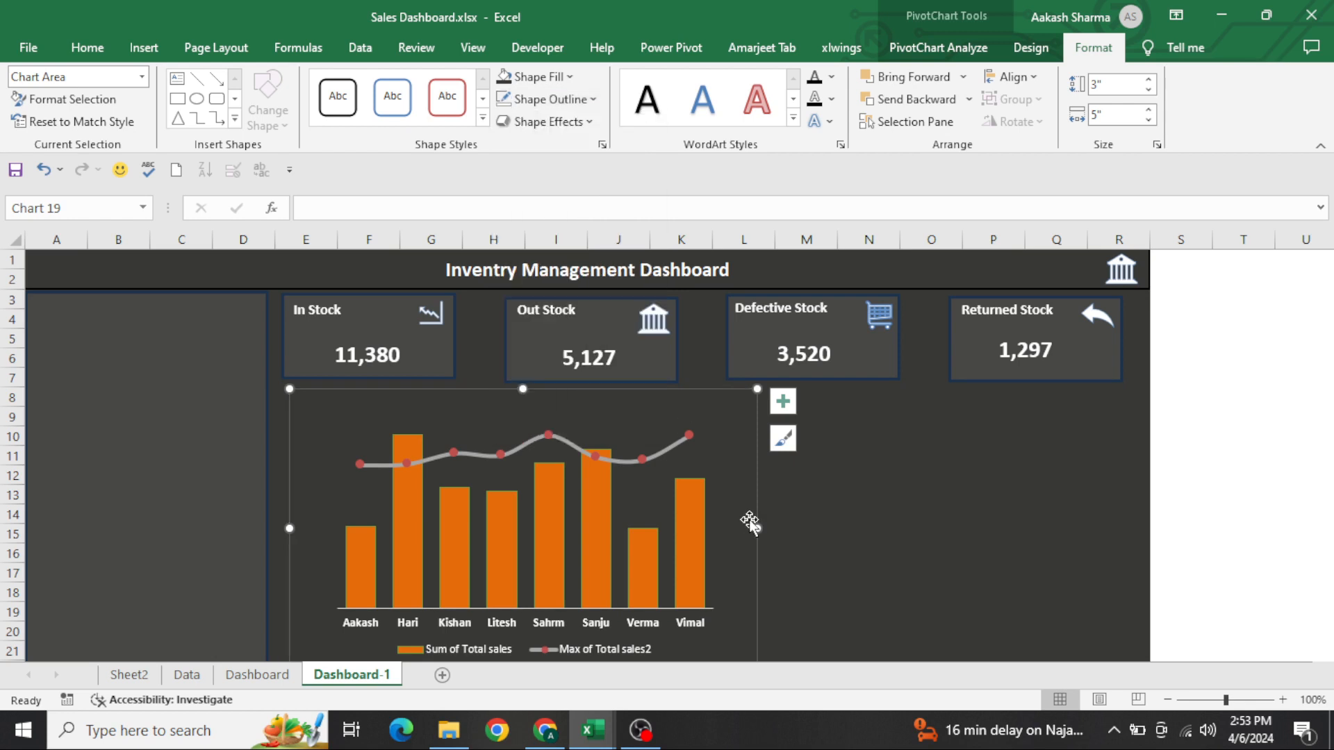
pyautogui.click(854, 560)
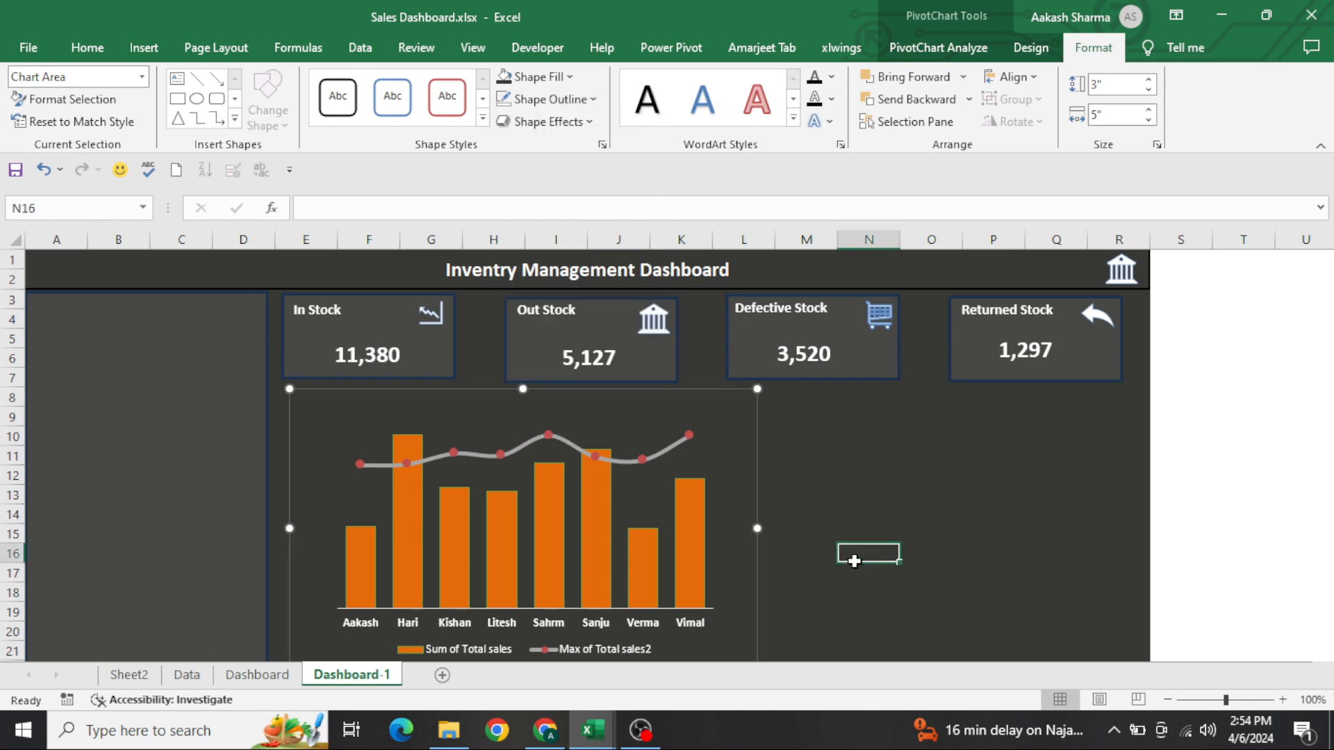
# Add data labels to both series of the combo chart
pyautogui.click(713, 410)
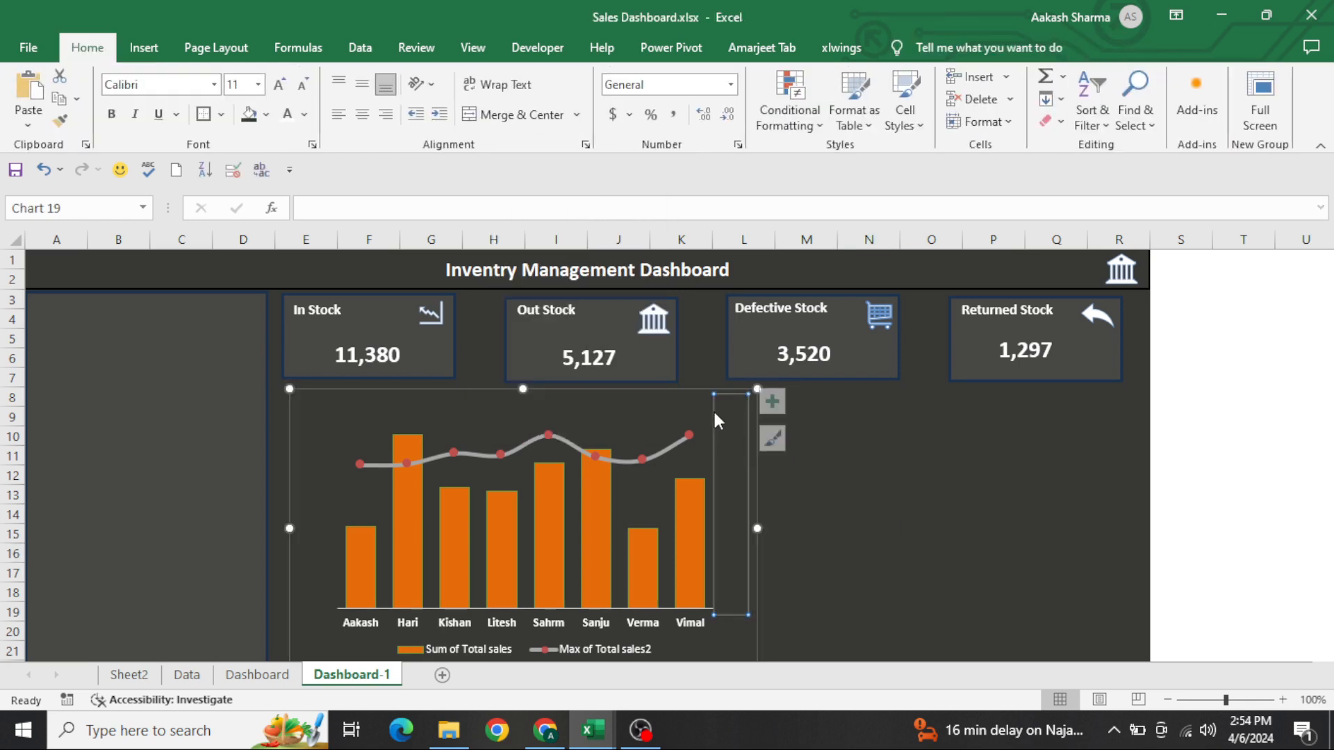
pyautogui.click(674, 395)
pyautogui.click(782, 403)
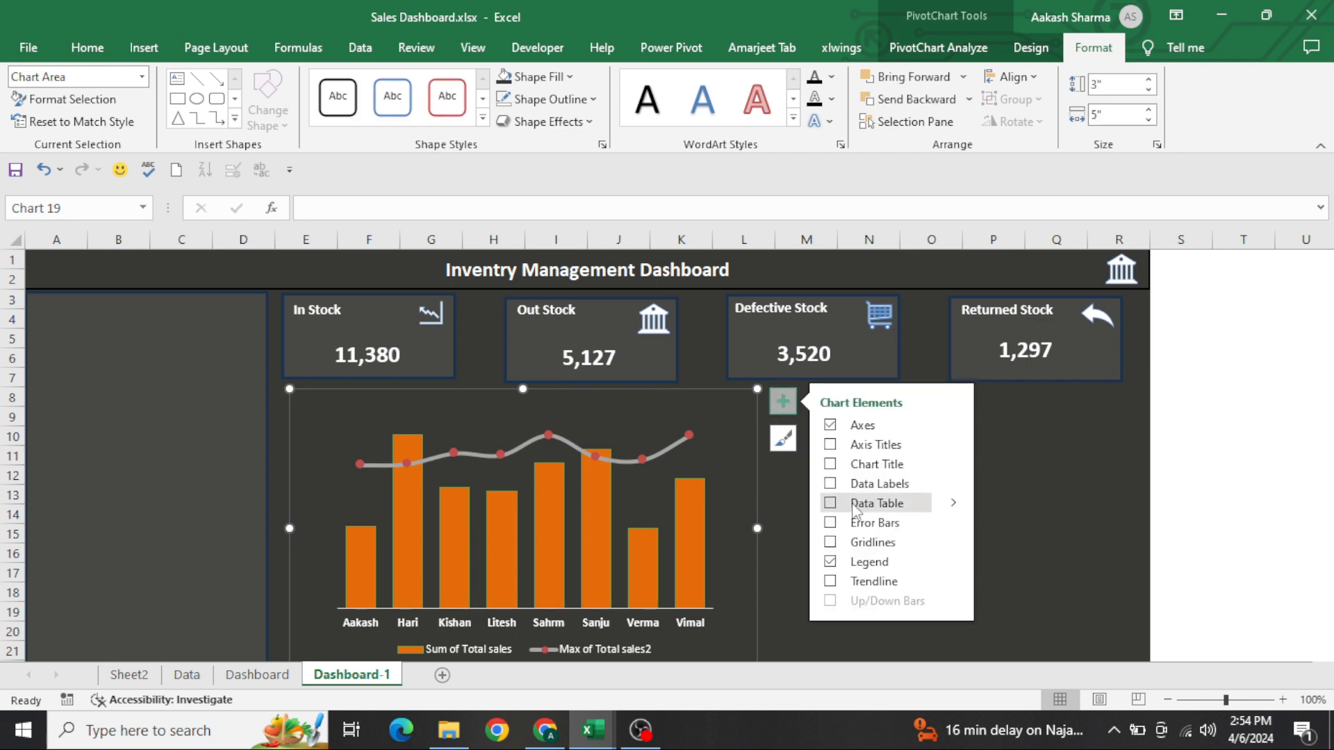
pyautogui.click(831, 483)
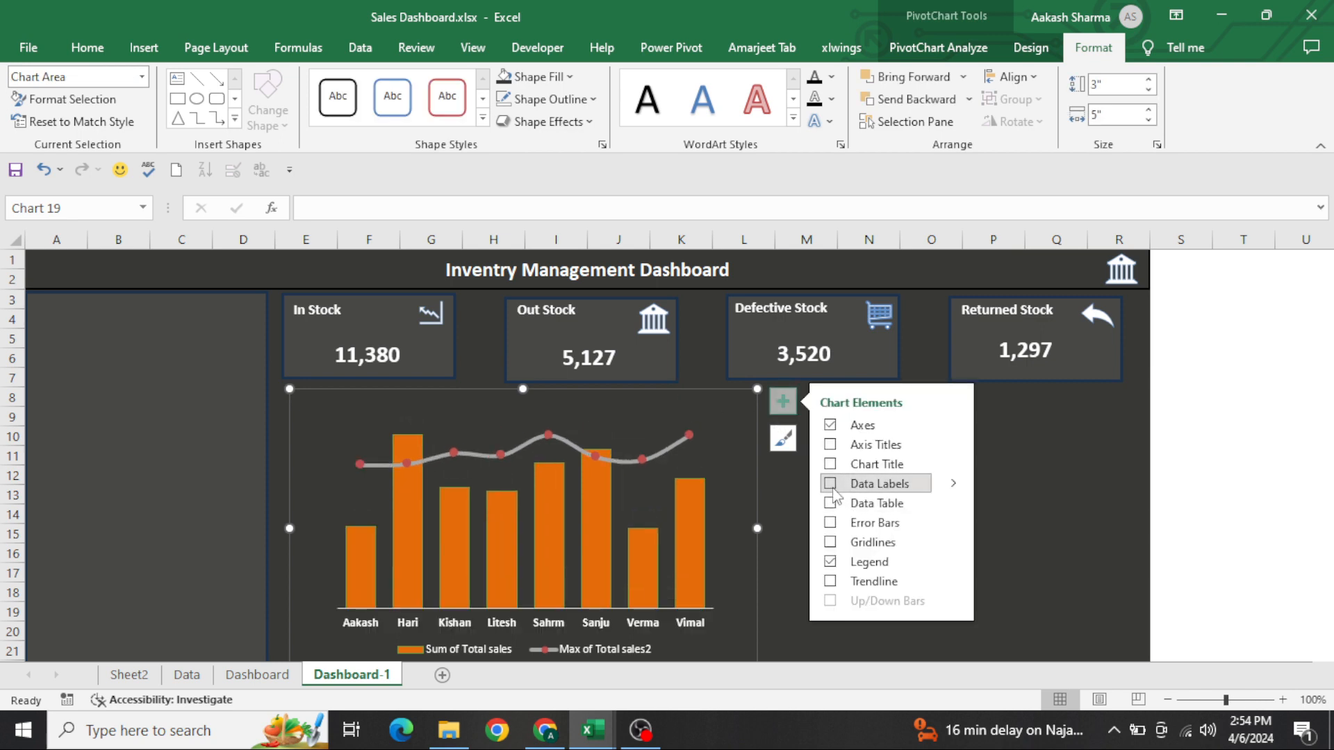
# Position the Max of Total sales2 data labels above the line and colour their text white
pyautogui.click(564, 436)
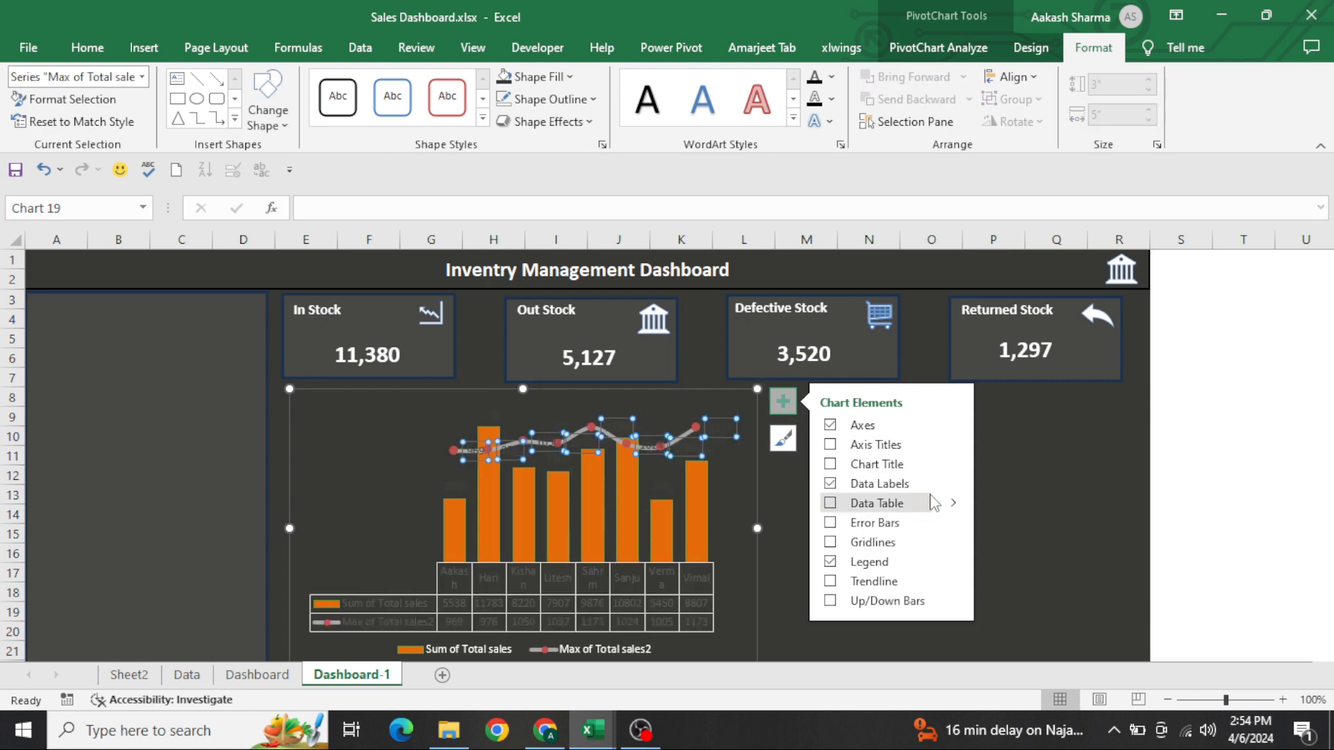
pyautogui.click(953, 485)
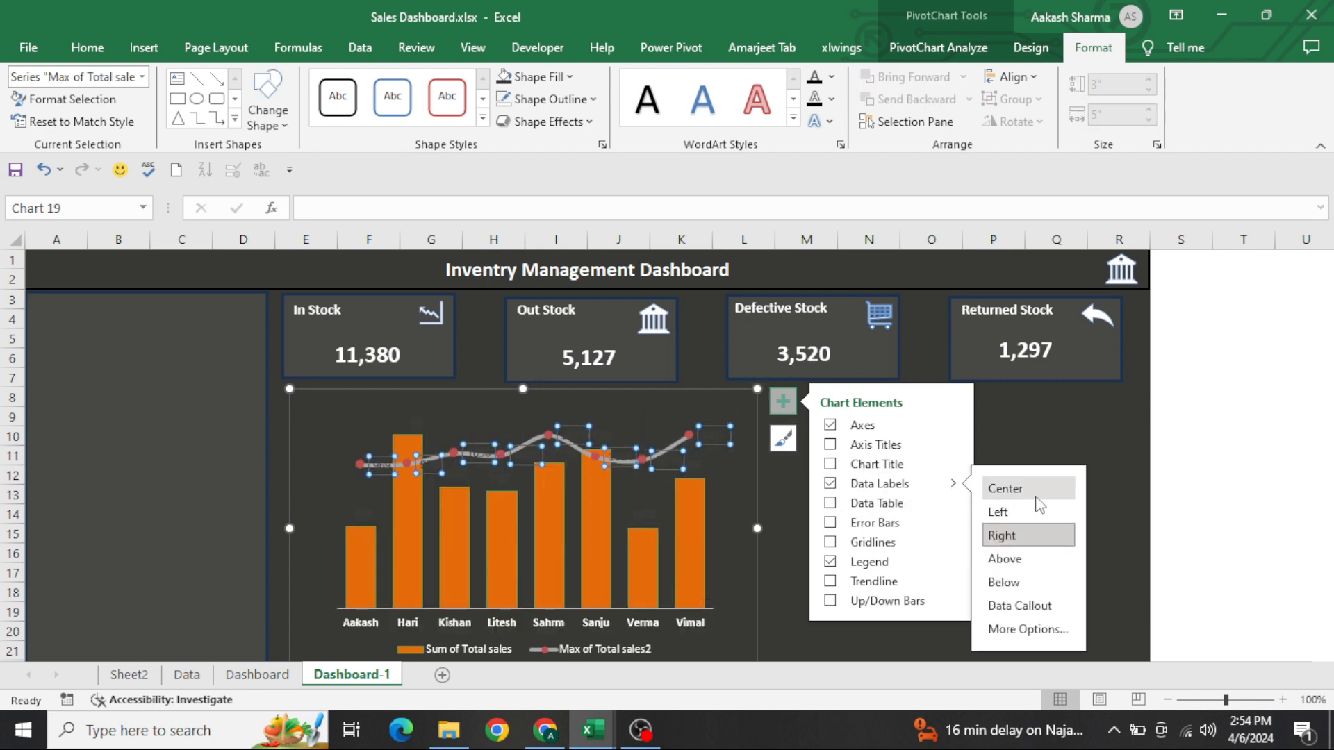
pyautogui.click(1017, 561)
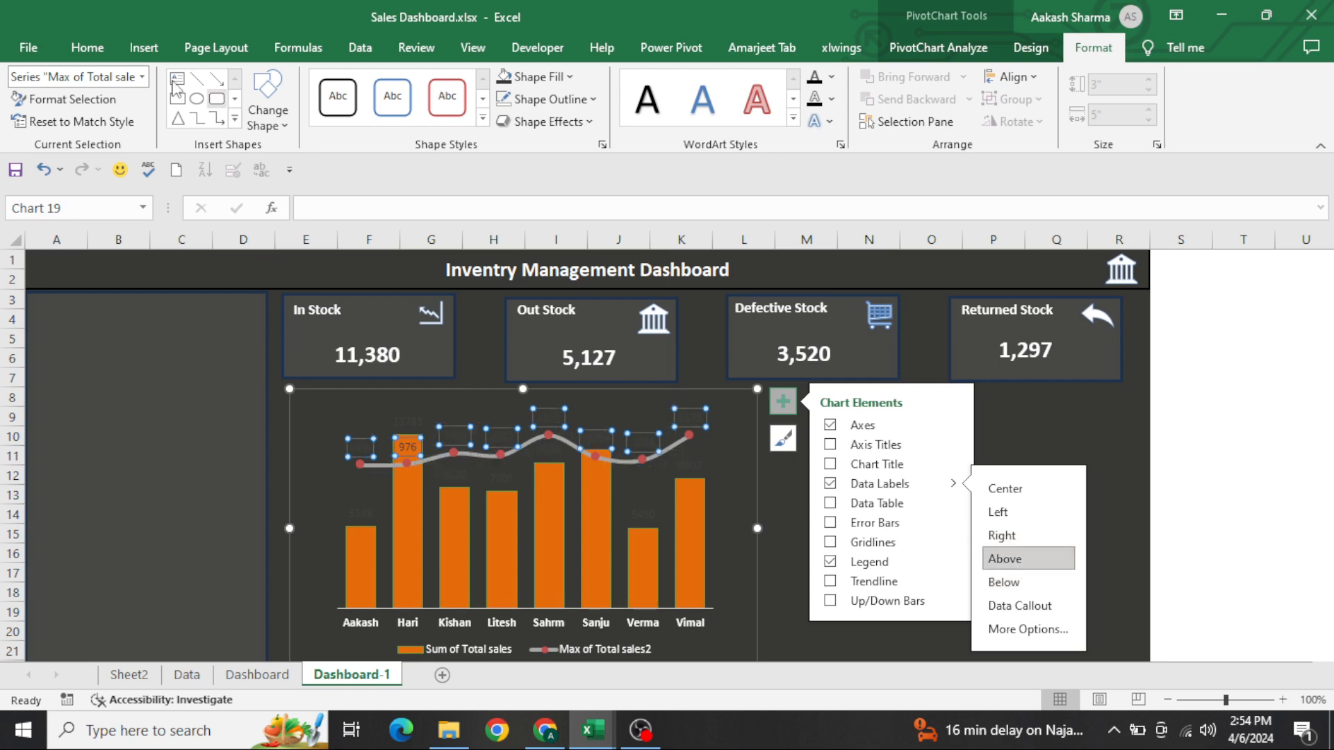
pyautogui.click(87, 47)
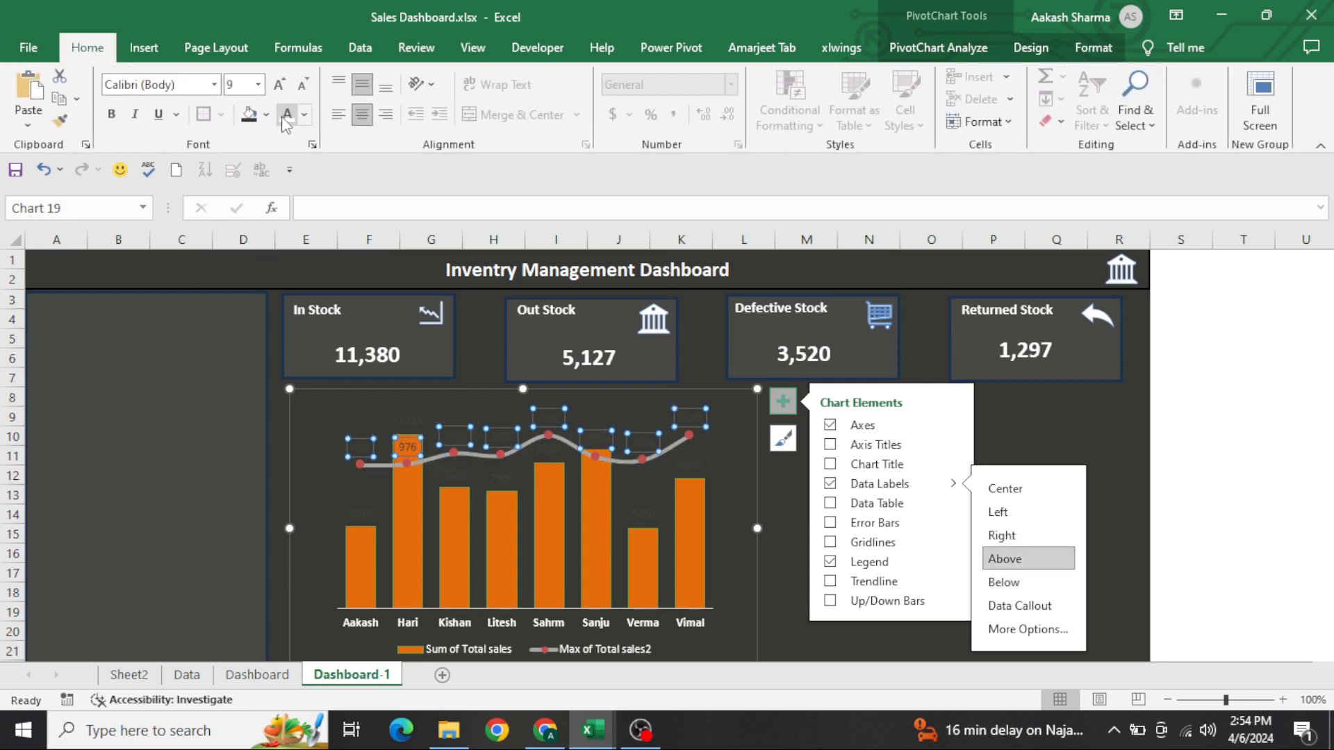
pyautogui.click(287, 113)
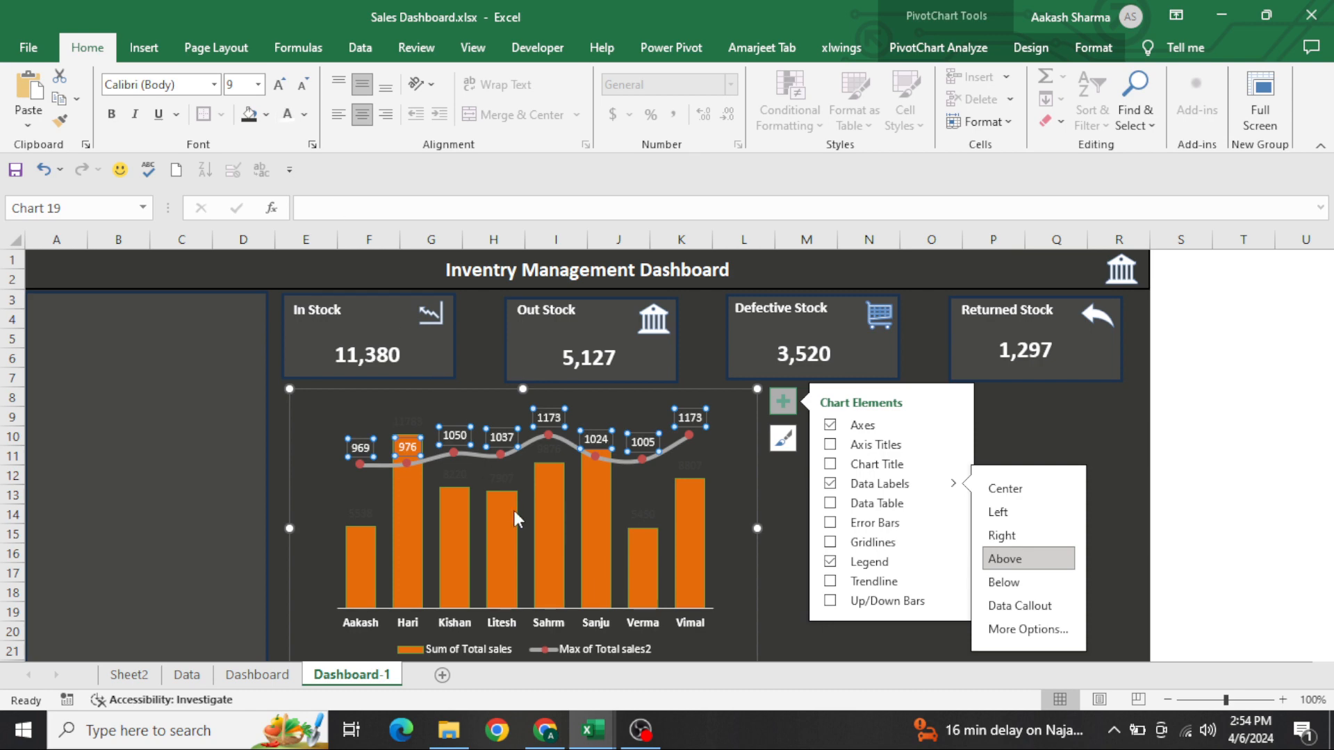
# Center the Sum of Total sales data labels inside the columns and make their text white and bold
pyautogui.click(460, 482)
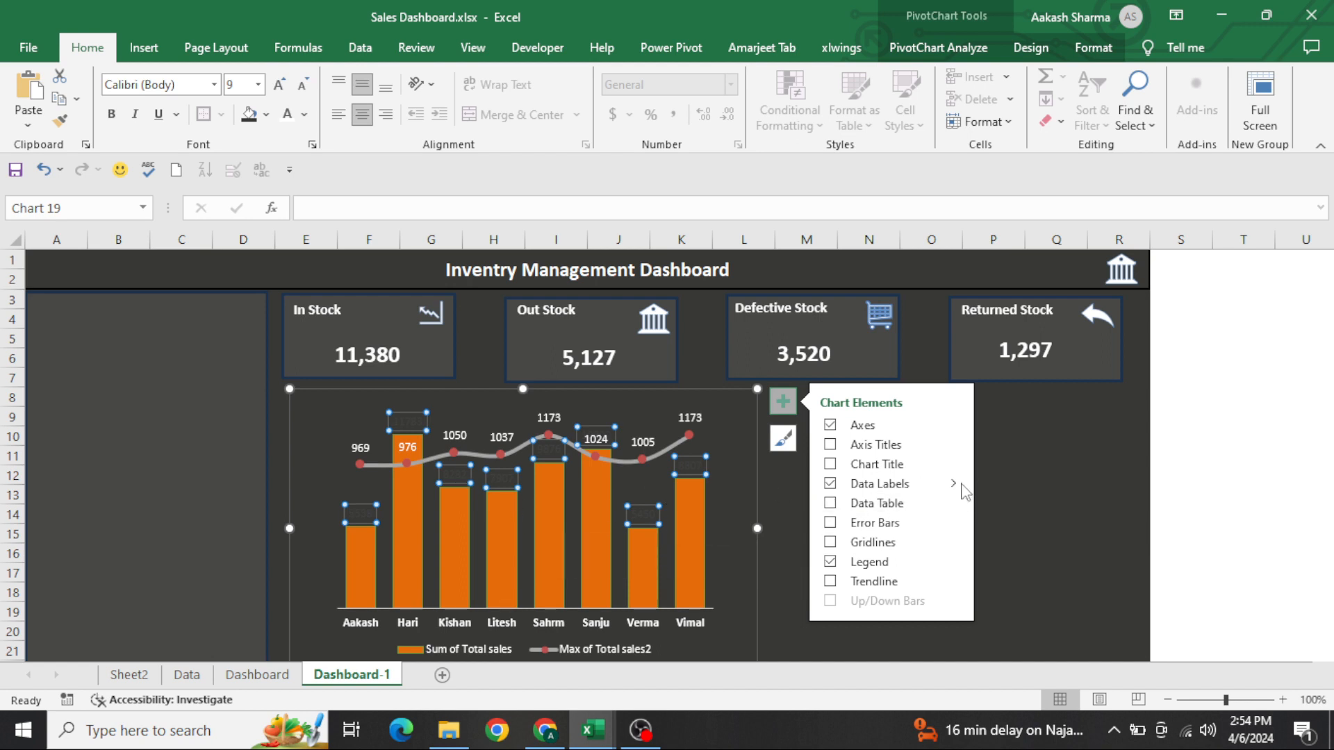
pyautogui.moveTo(964, 492)
pyautogui.click(1025, 492)
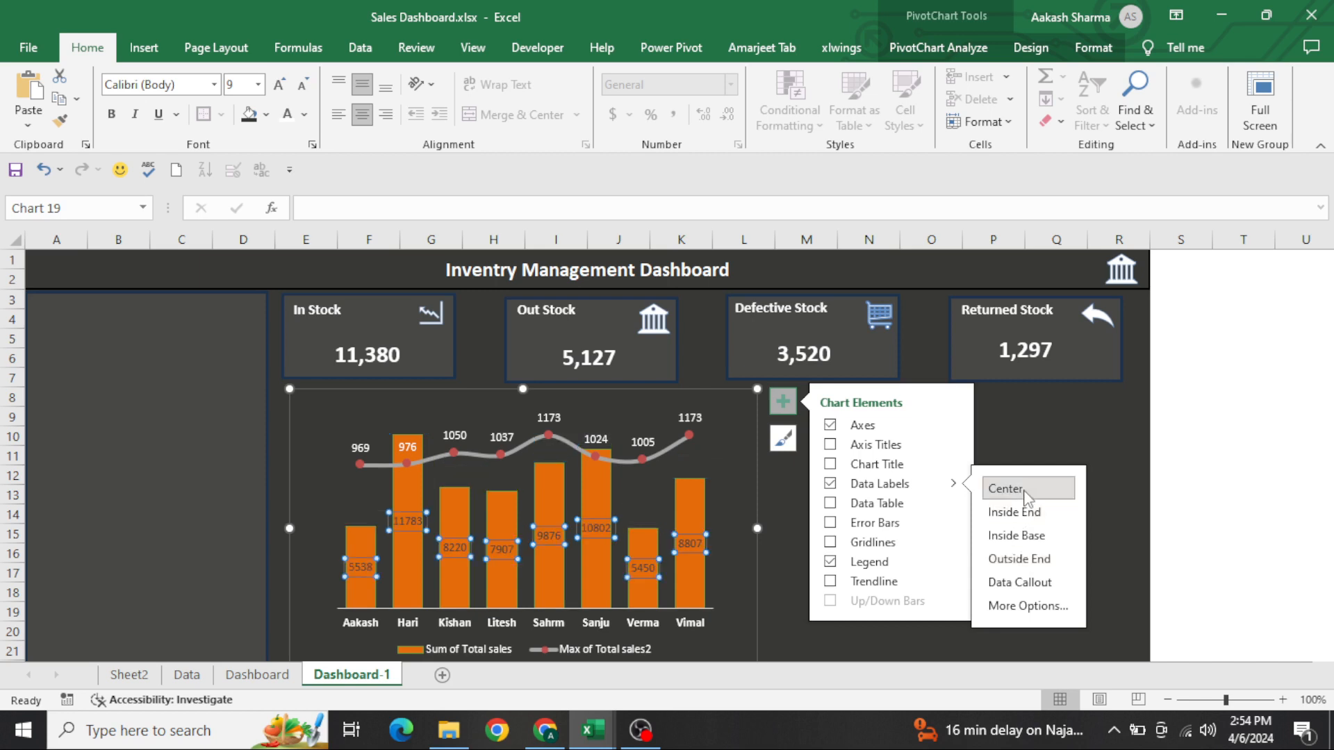
pyautogui.click(285, 122)
pyautogui.hotkey('ctrl', 'b')
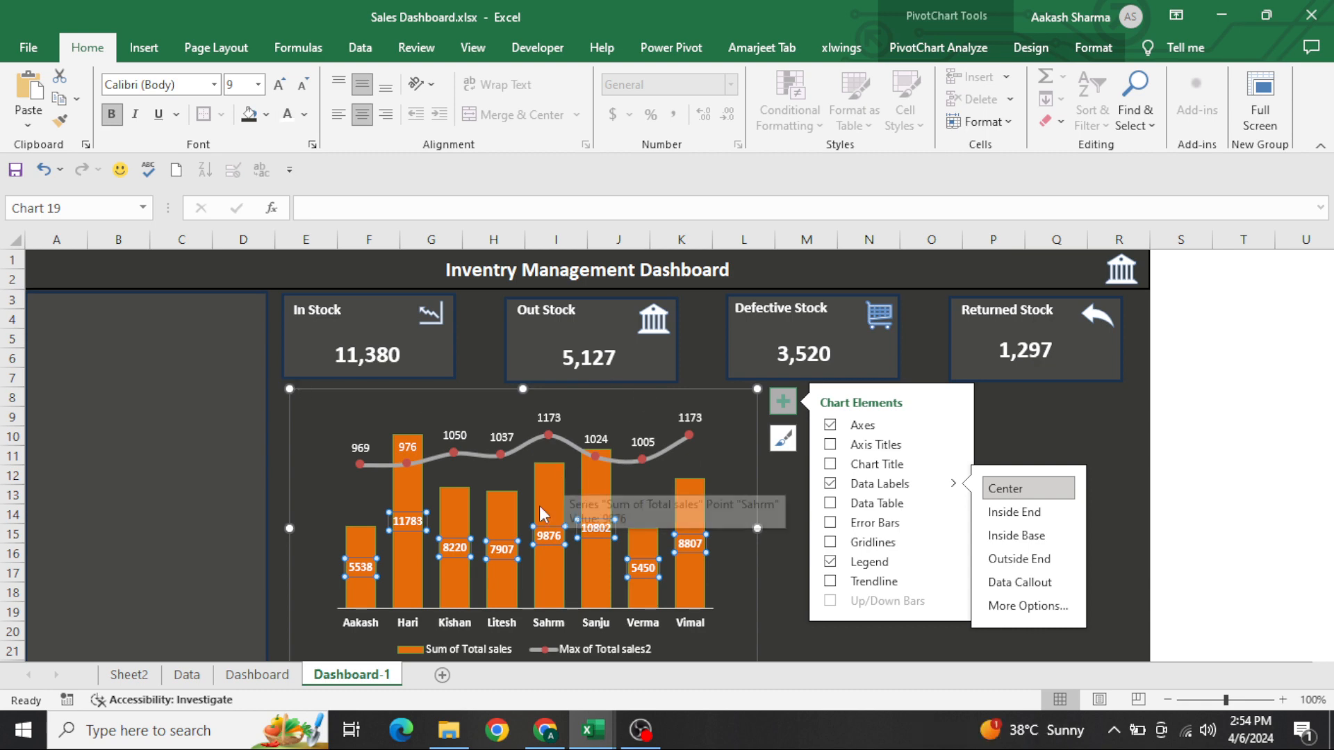
# On Sheet2, format the pivot table values in B11:C18 with comma style and no decimal places
pyautogui.click(132, 676)
pyautogui.click(186, 439)
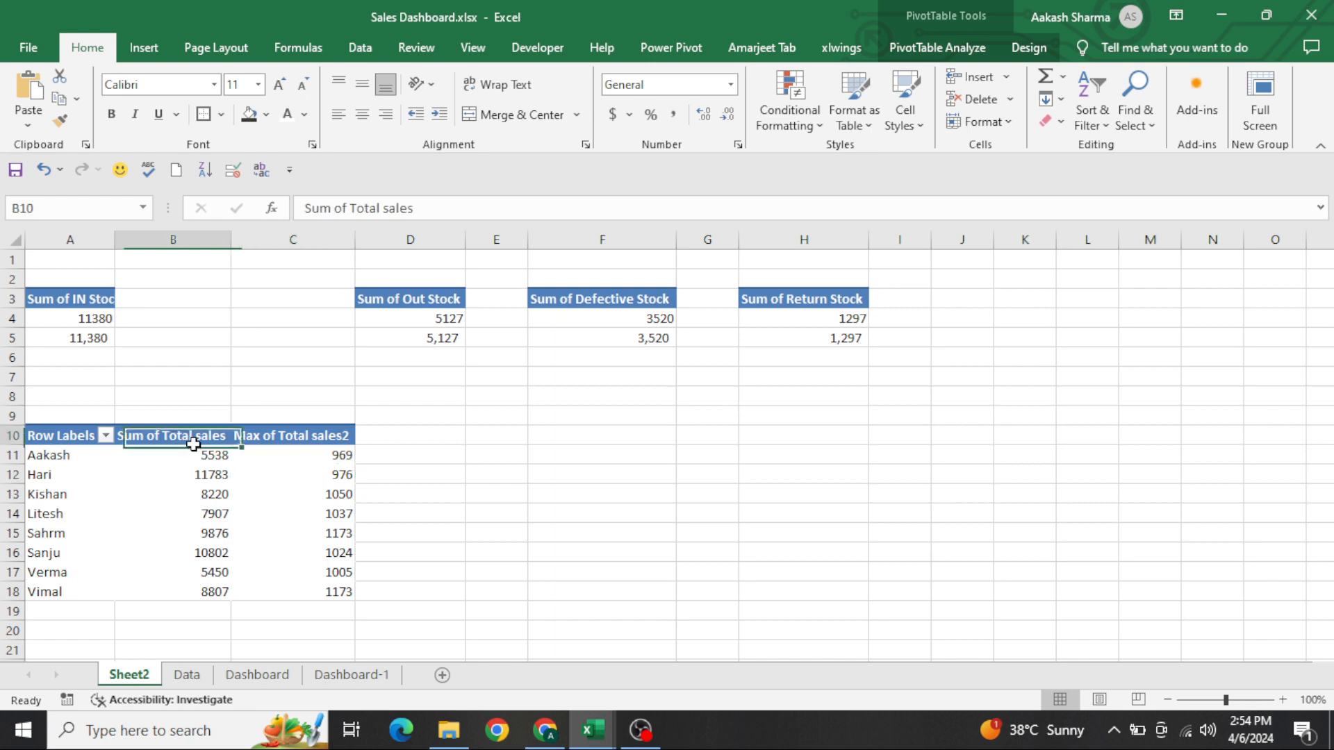
pyautogui.click(195, 452)
pyautogui.moveTo(196, 450); pyautogui.dragTo(344, 592)
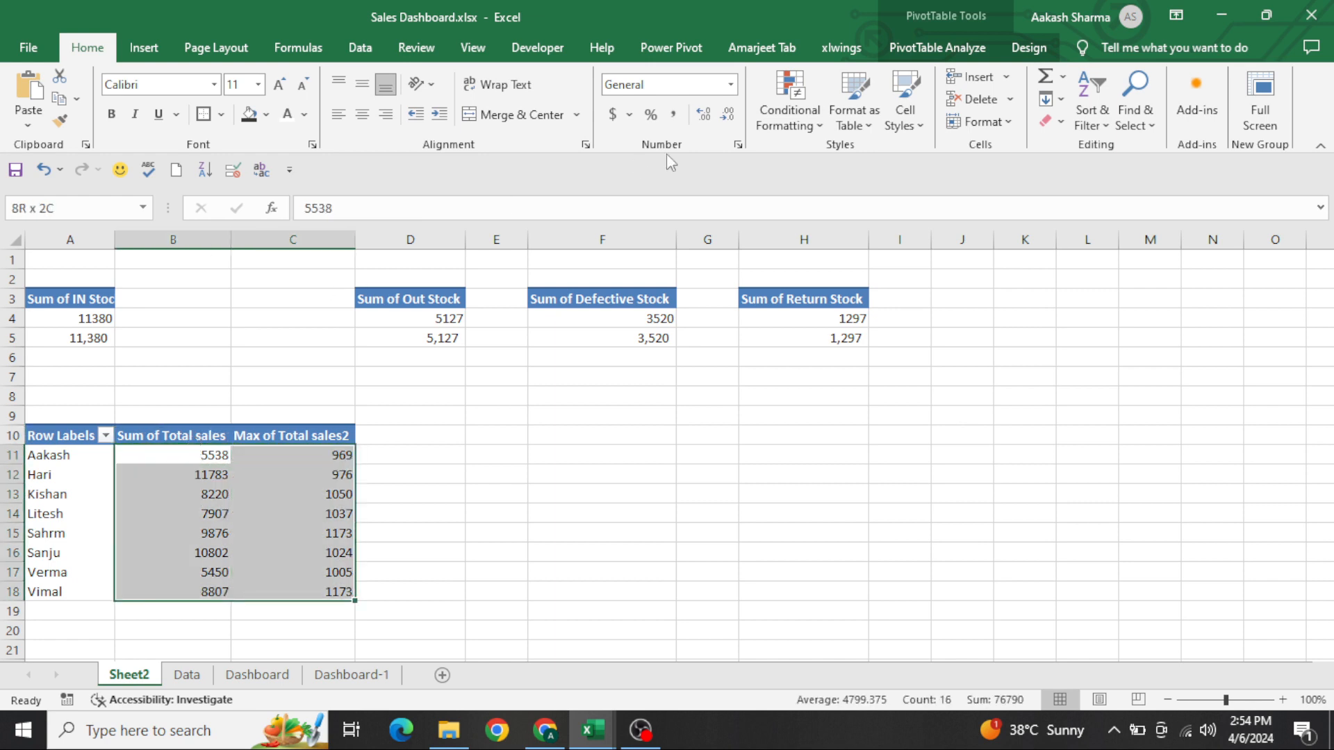
pyautogui.click(672, 114)
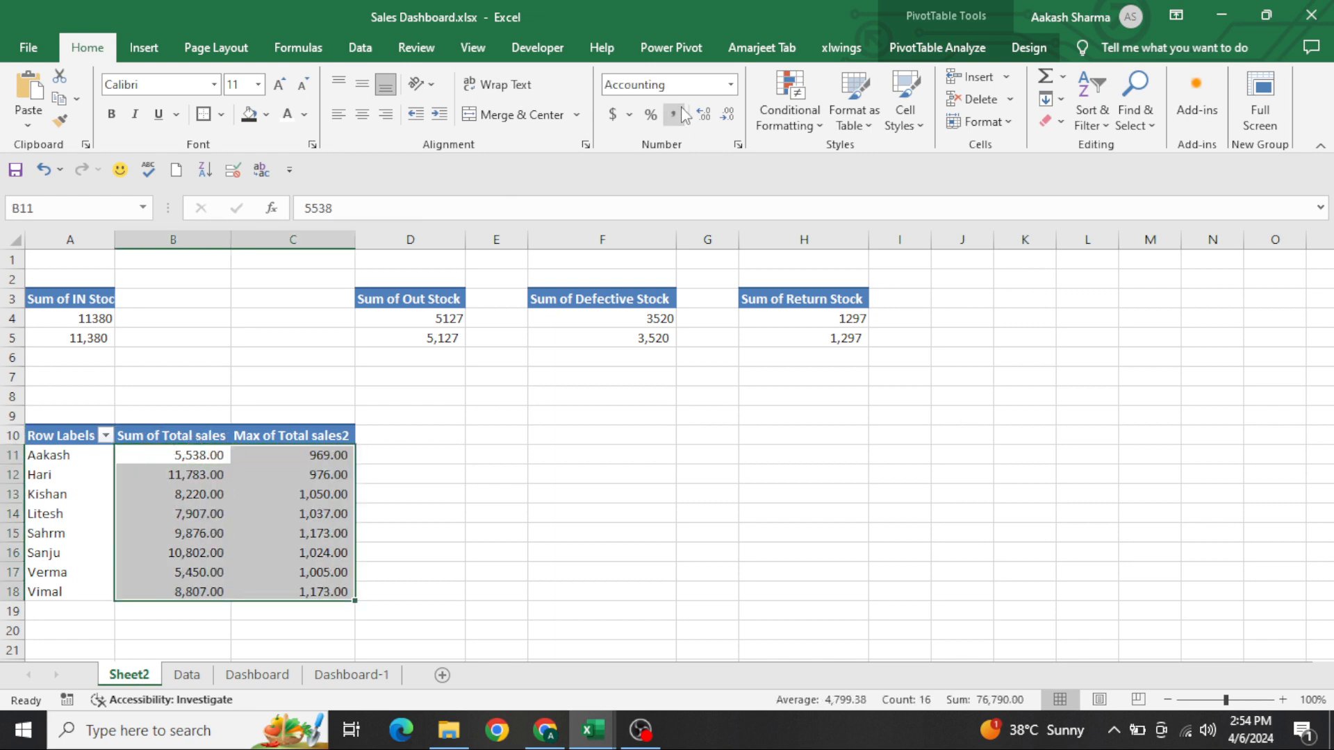
pyautogui.doubleClick(728, 114)
pyautogui.click(703, 475)
pyautogui.hotkey('ctrl', 'Home')
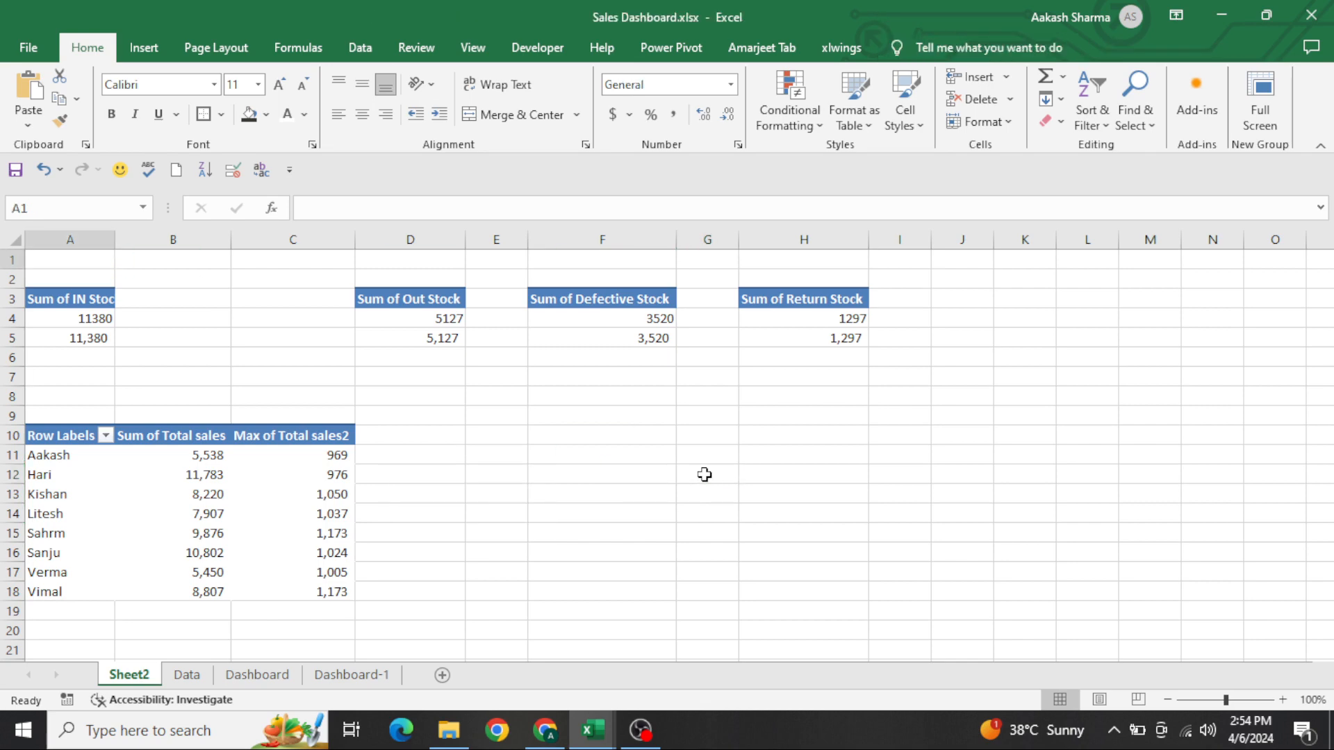
# Return to Dashboard-1, widen the combo chart slightly on its right side and deselect it
pyautogui.hotkey('ctrl', 'pagedown')
pyautogui.hotkey('ctrl', 'pagedown')
pyautogui.hotkey('ctrl', 'pagedown')
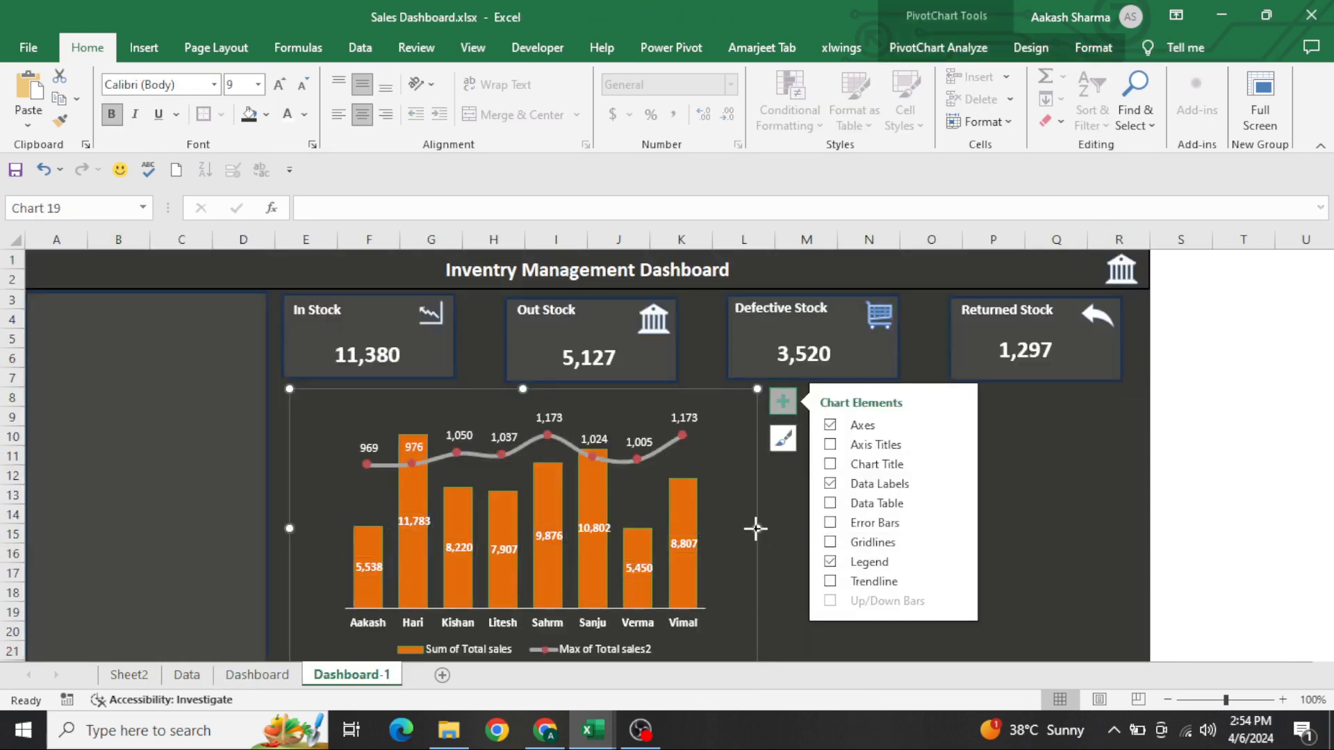
pyautogui.moveTo(757, 527); pyautogui.dragTo(793, 527)
pyautogui.click(880, 529)
pyautogui.press('Return')
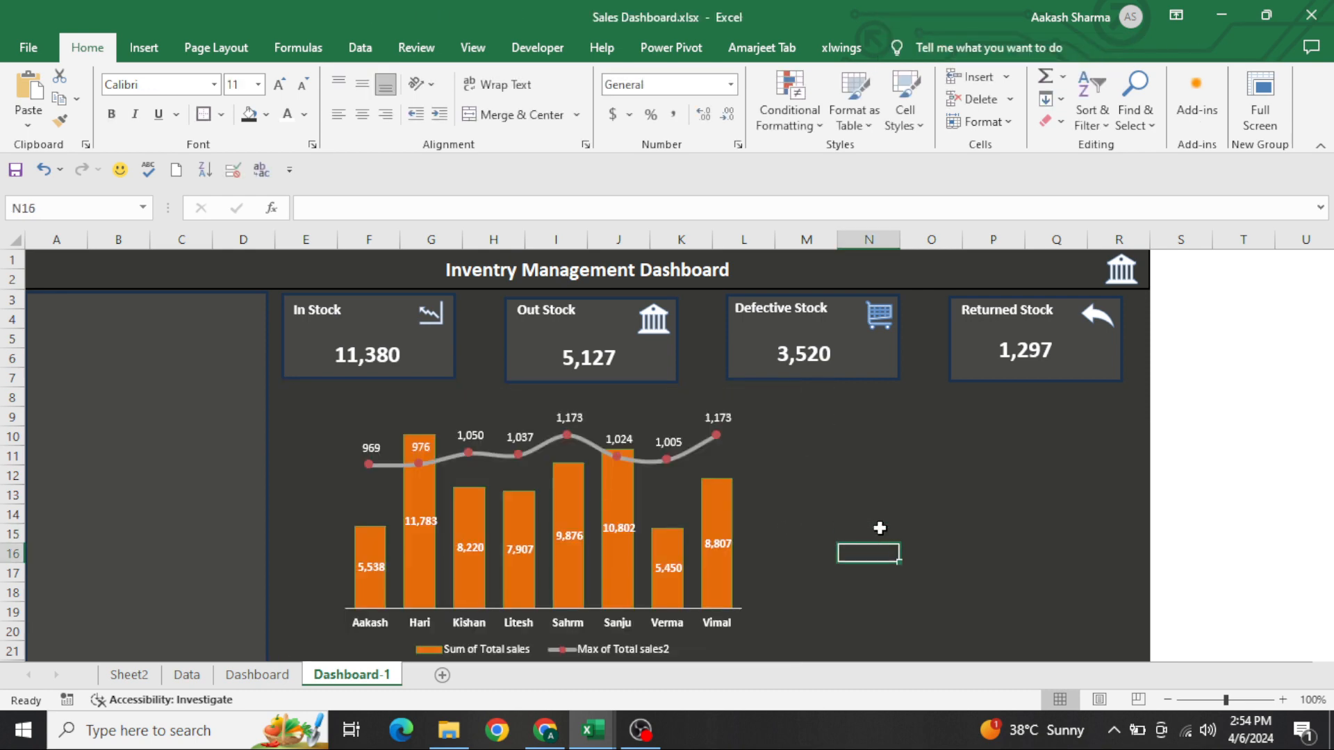
# In full screen view without the Format Shape pane, widen the combo chart slightly on both its left and right sides
pyautogui.click(1250, 125)
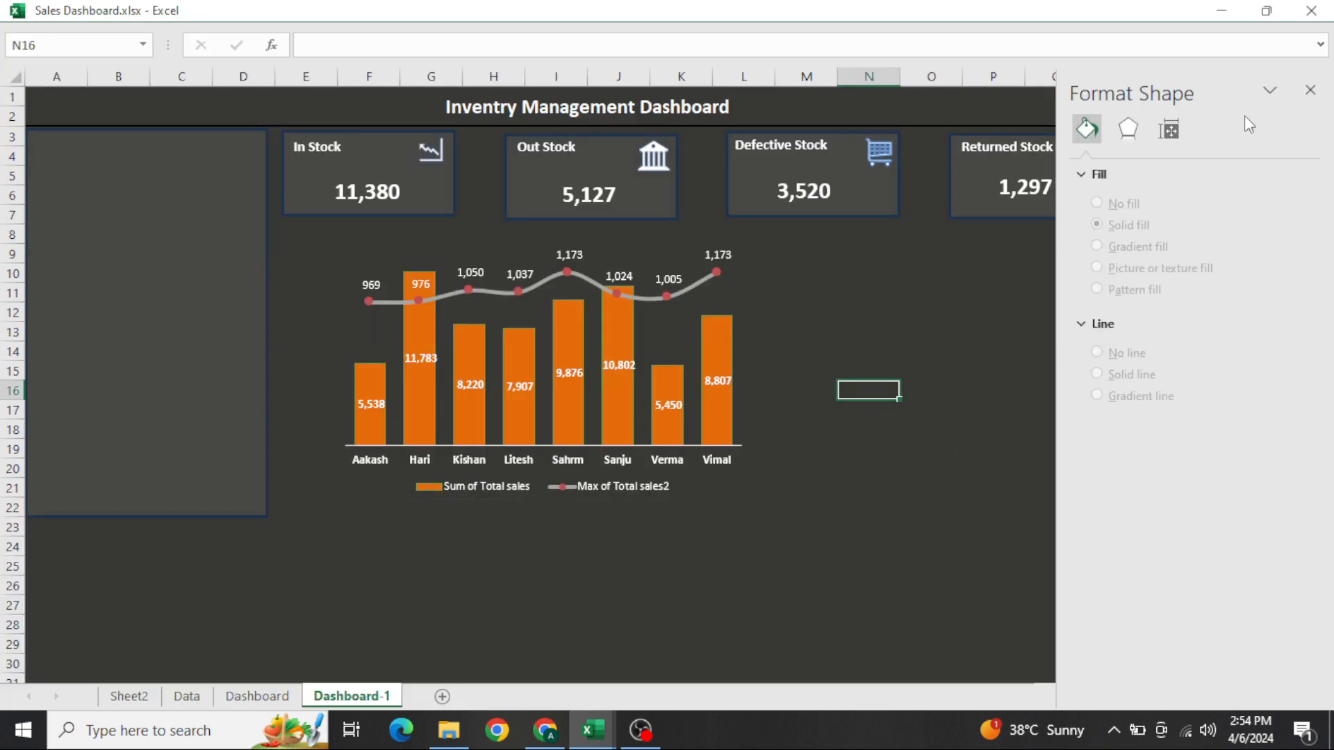
pyautogui.click(1310, 90)
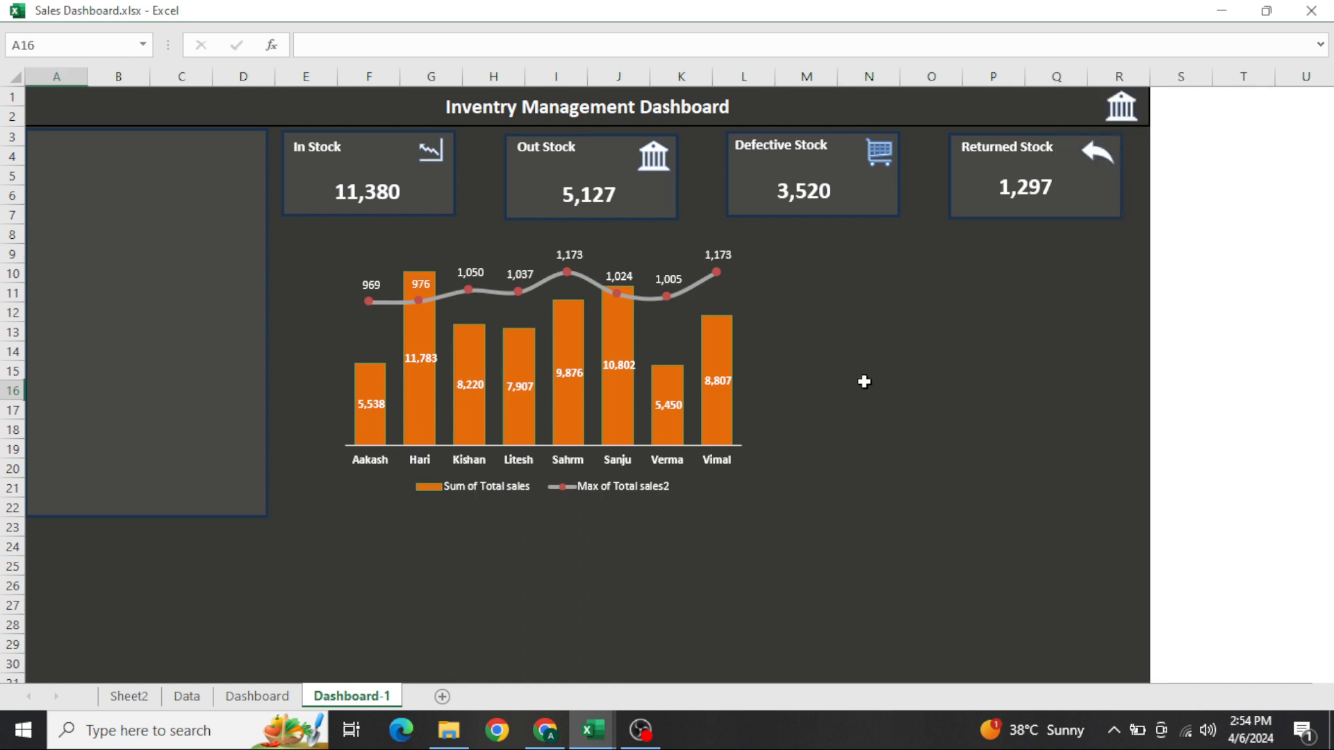
pyautogui.click(329, 479)
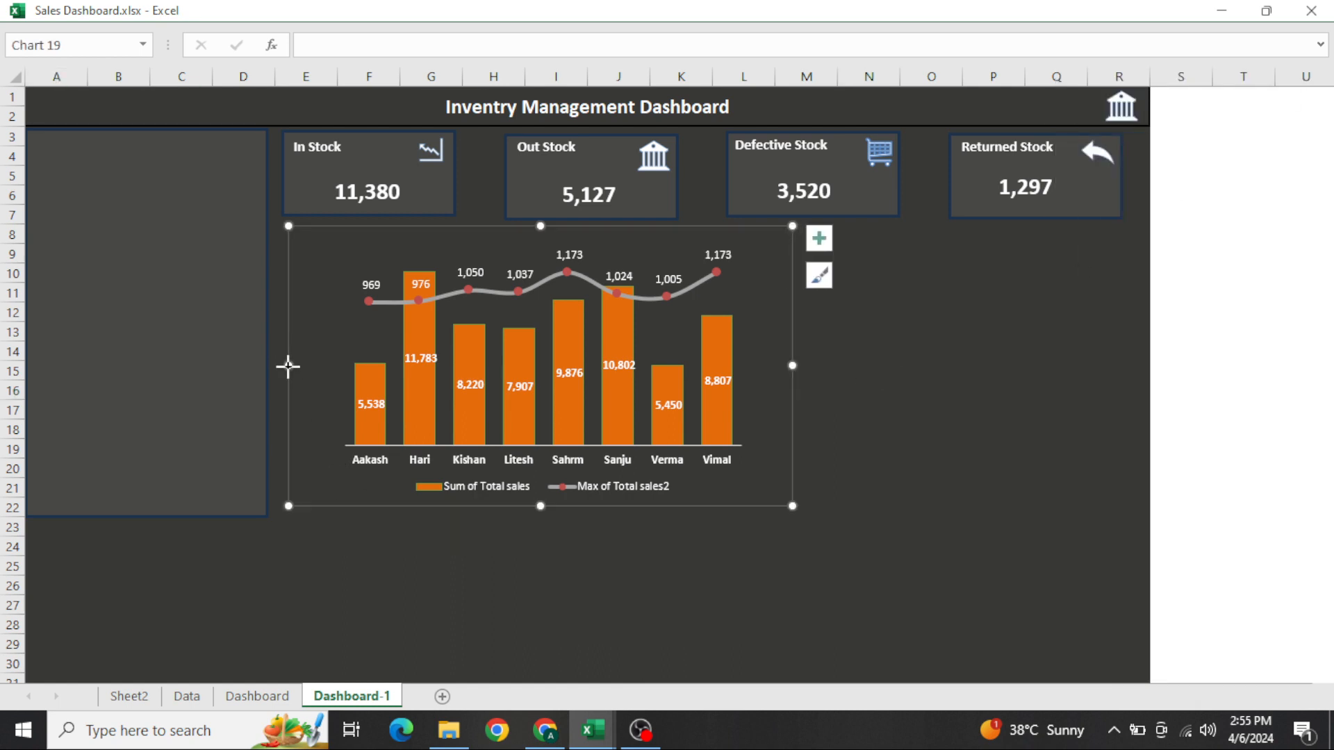
pyautogui.moveTo(288, 365); pyautogui.dragTo(277, 367)
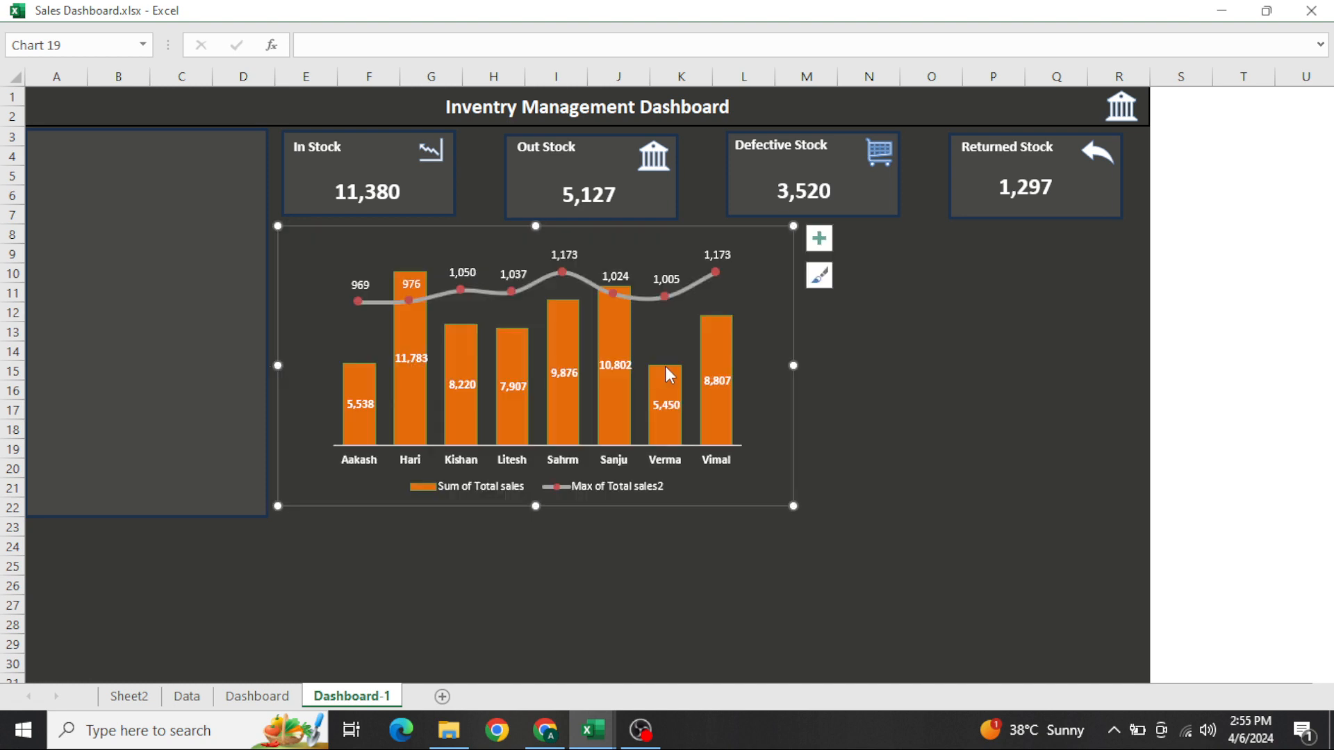
pyautogui.moveTo(796, 363); pyautogui.dragTo(827, 364)
pyautogui.click(878, 321)
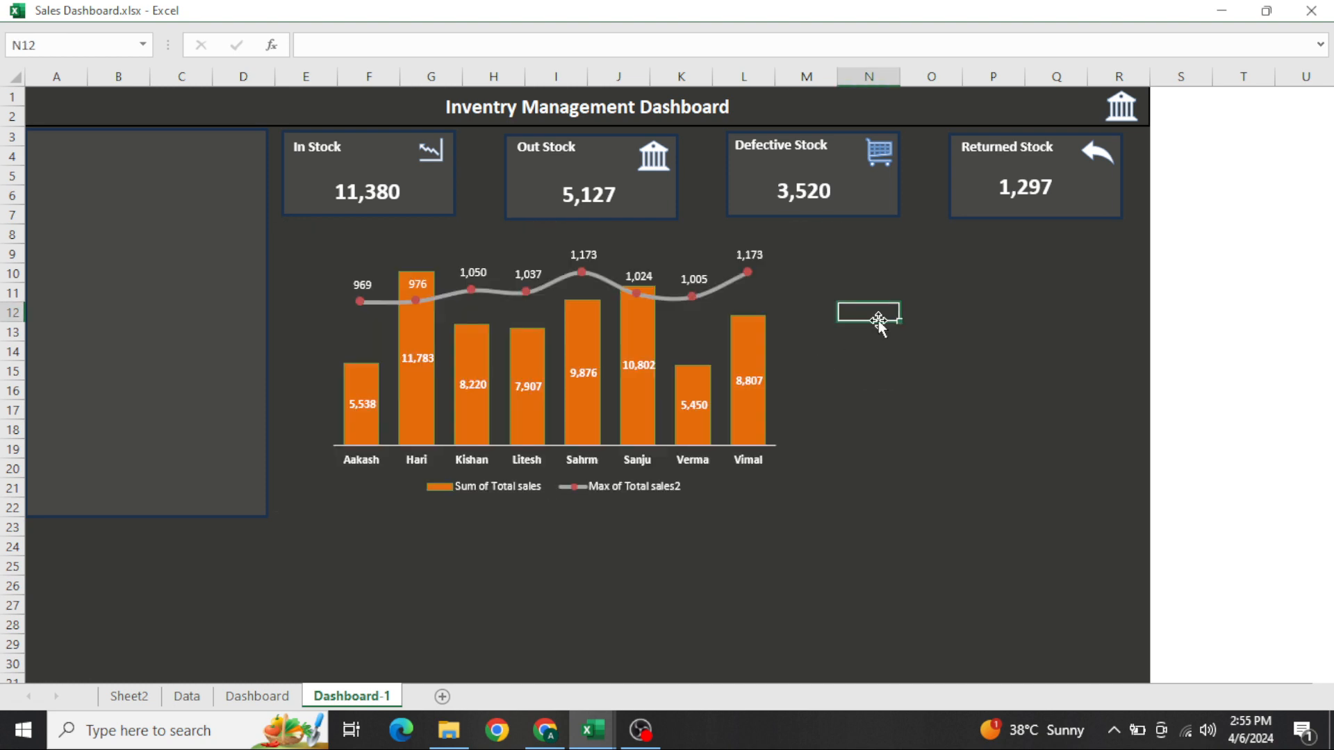
pyautogui.press('Up')
pyautogui.hotkey('ctrl', 'Left')
pyautogui.hotkey('ctrl', 'Up')
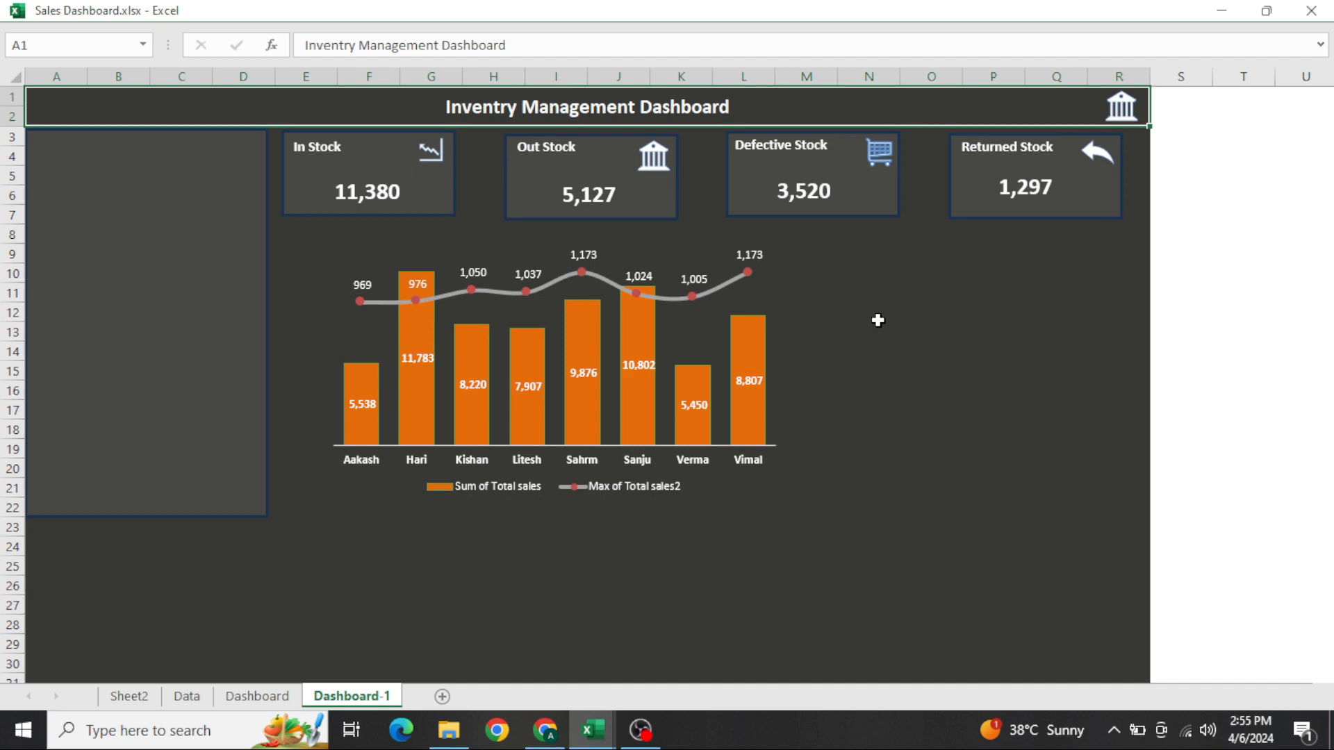
# Examine the employee sales table on the Dashboard sheet, including its headers, lookup formulas and the scroll bar that shifts its rows
pyautogui.hotkey('ctrl', 'pageup')
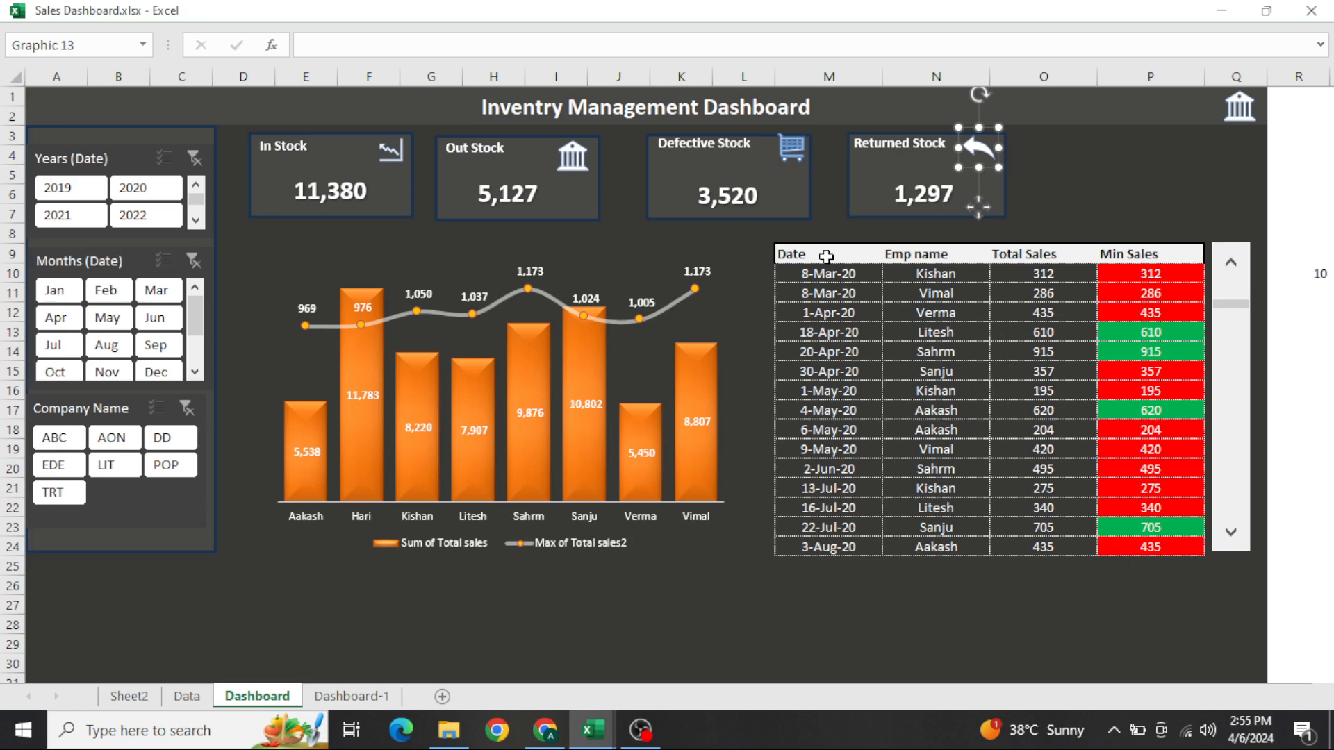
pyautogui.moveTo(829, 257); pyautogui.dragTo(1110, 471)
pyautogui.click(999, 428)
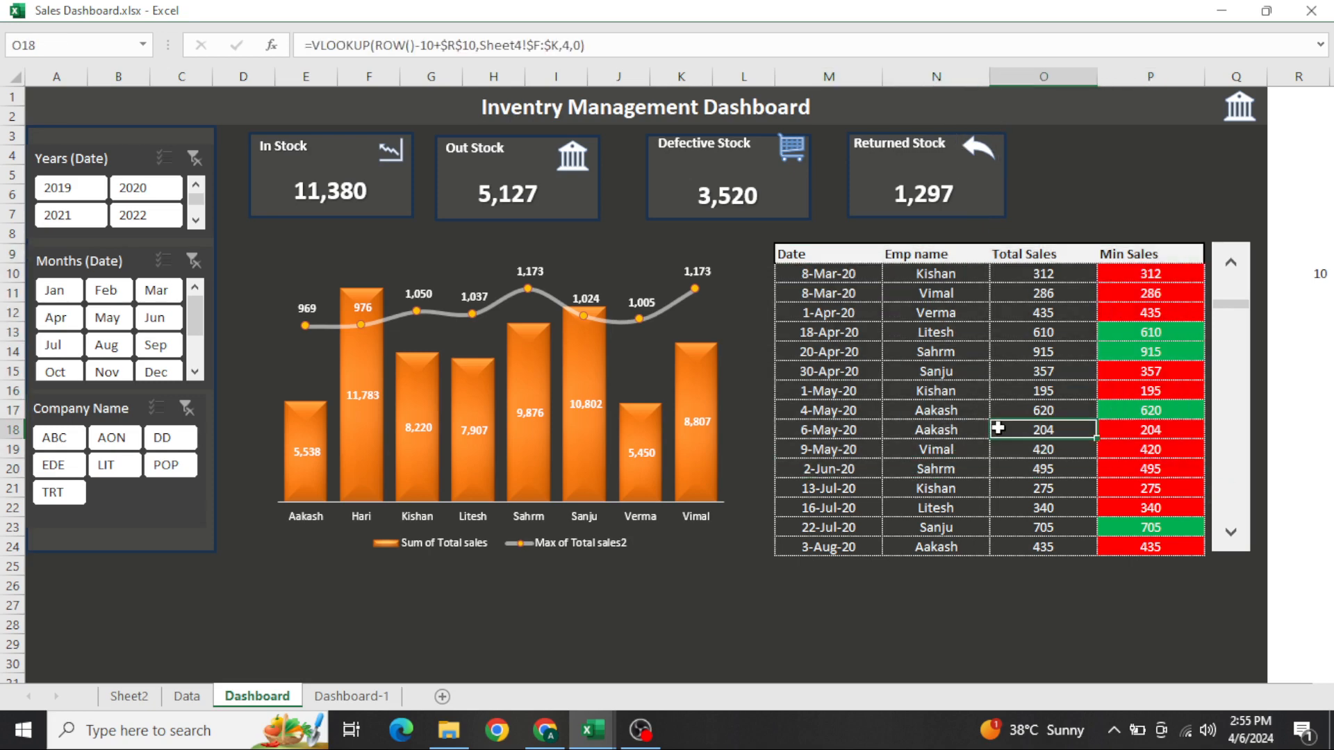
pyautogui.press('Left')
pyautogui.press('Up')
pyautogui.press('Up')
pyautogui.press('Up')
pyautogui.press('Up')
pyautogui.press('Up')
pyautogui.press('Up')
pyautogui.press('Up')
pyautogui.press('Up')
pyautogui.press('Up')
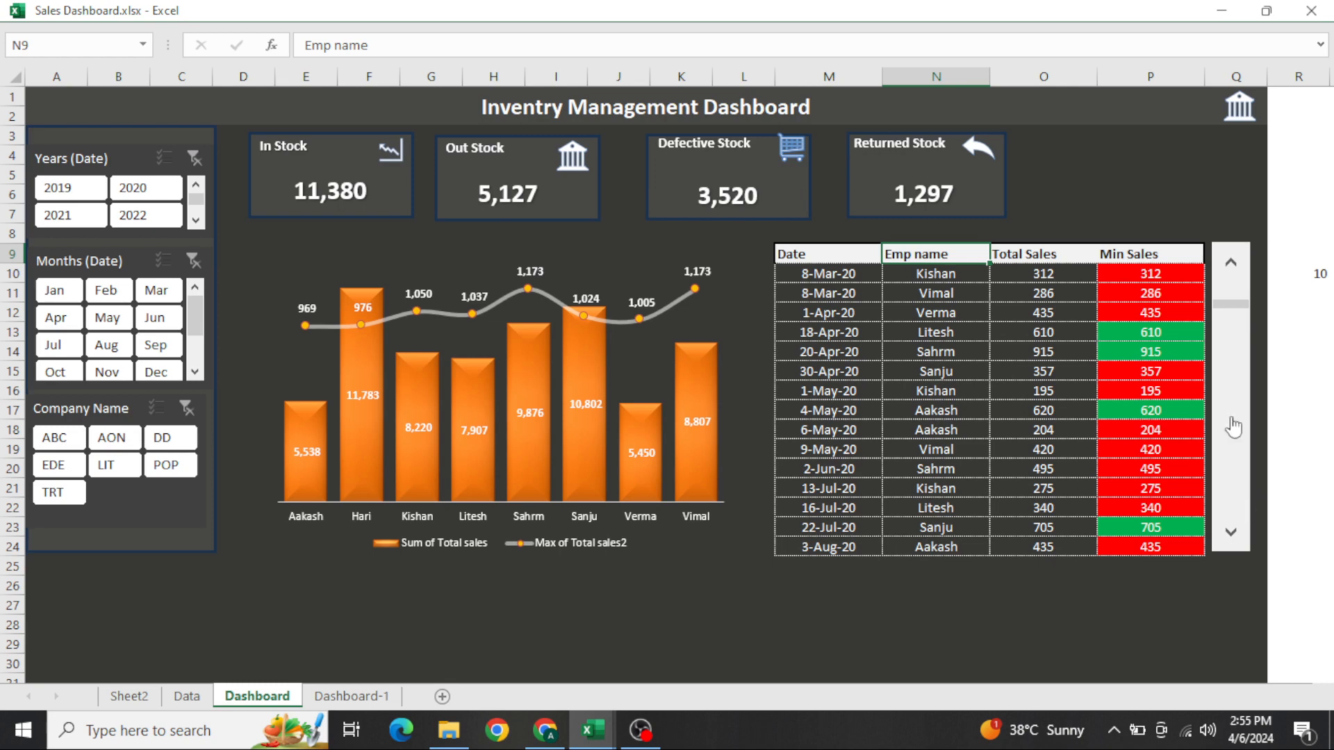
pyautogui.click(1231, 536)
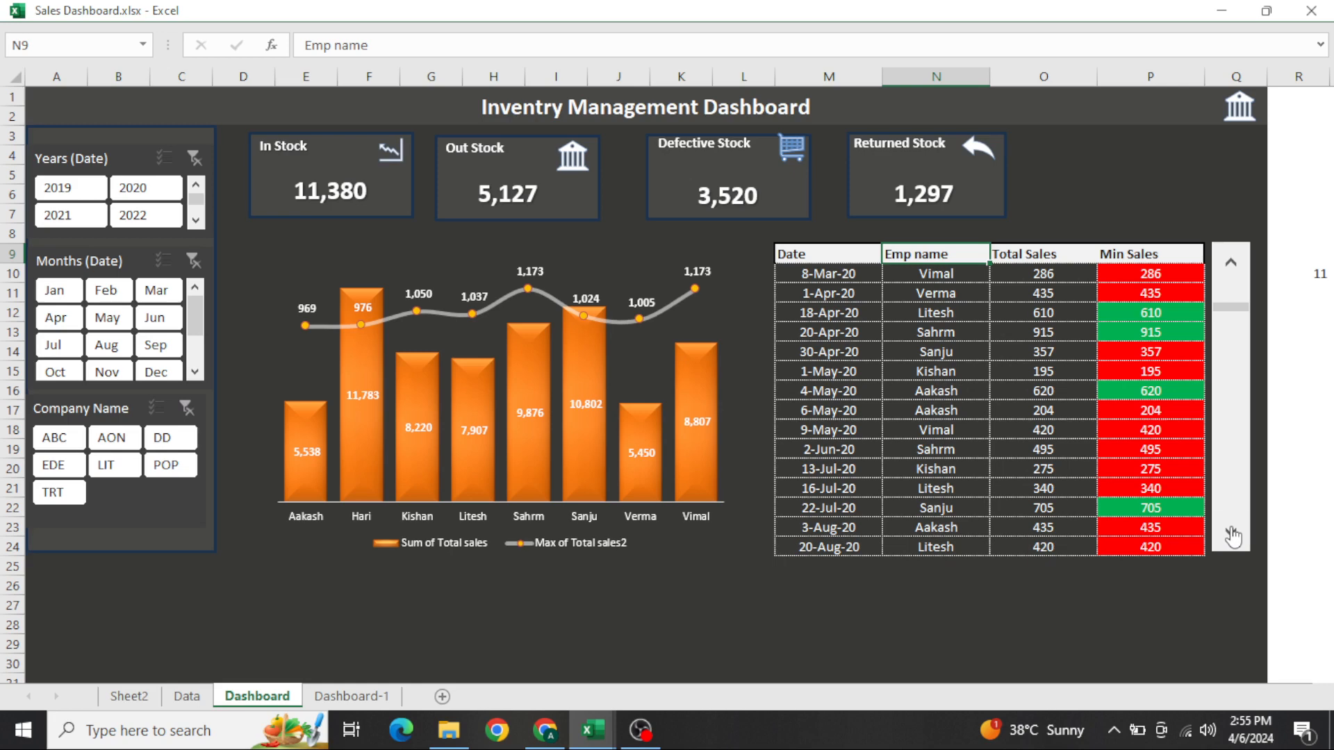
pyautogui.click(1231, 535)
pyautogui.click(1232, 535)
pyautogui.click(1231, 535)
pyautogui.click(1231, 535)
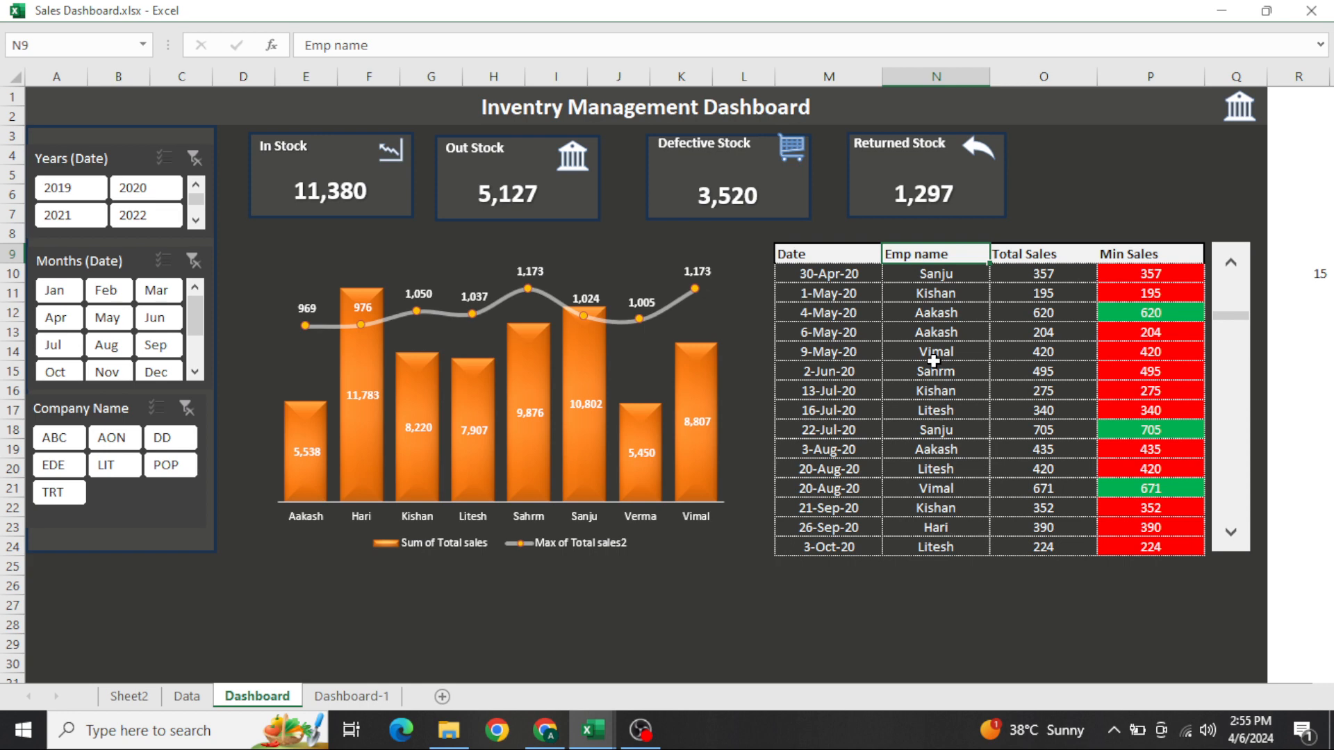
# Leave full screen and copy the headers Date, Emp name, Total Sales and Min Sales from Dashboard M9:P9 to Dashboard-1 starting at N9
pyautogui.hotkey('ctrl', 'shift', 'F1')
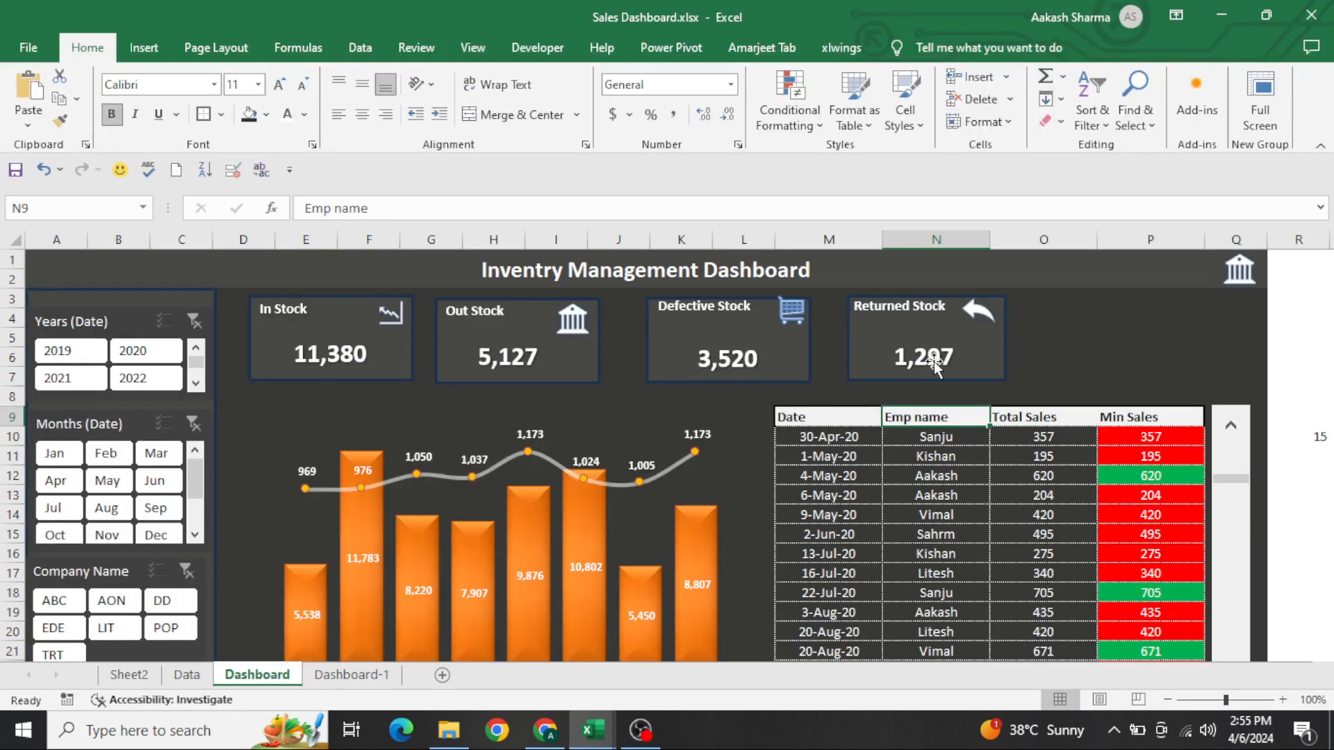
pyautogui.click(878, 533)
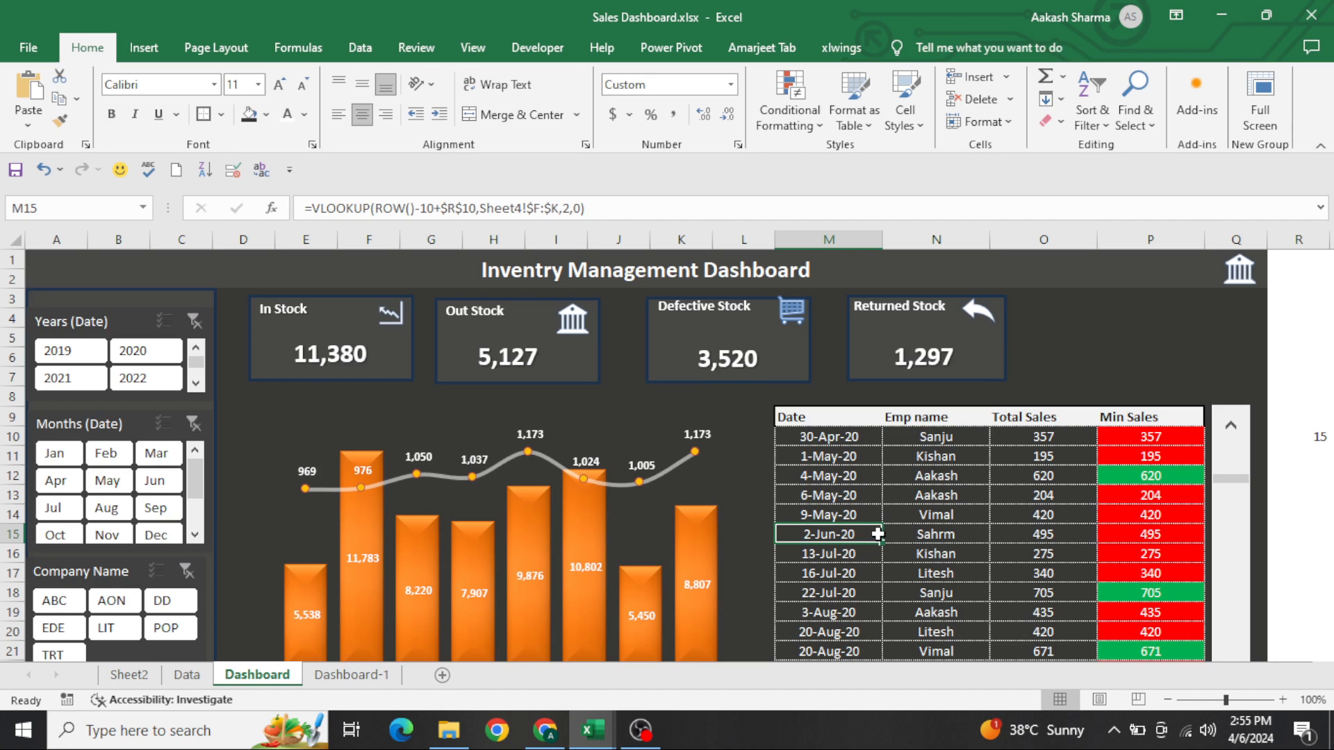
pyautogui.hotkey('ctrl', 'pagedown')
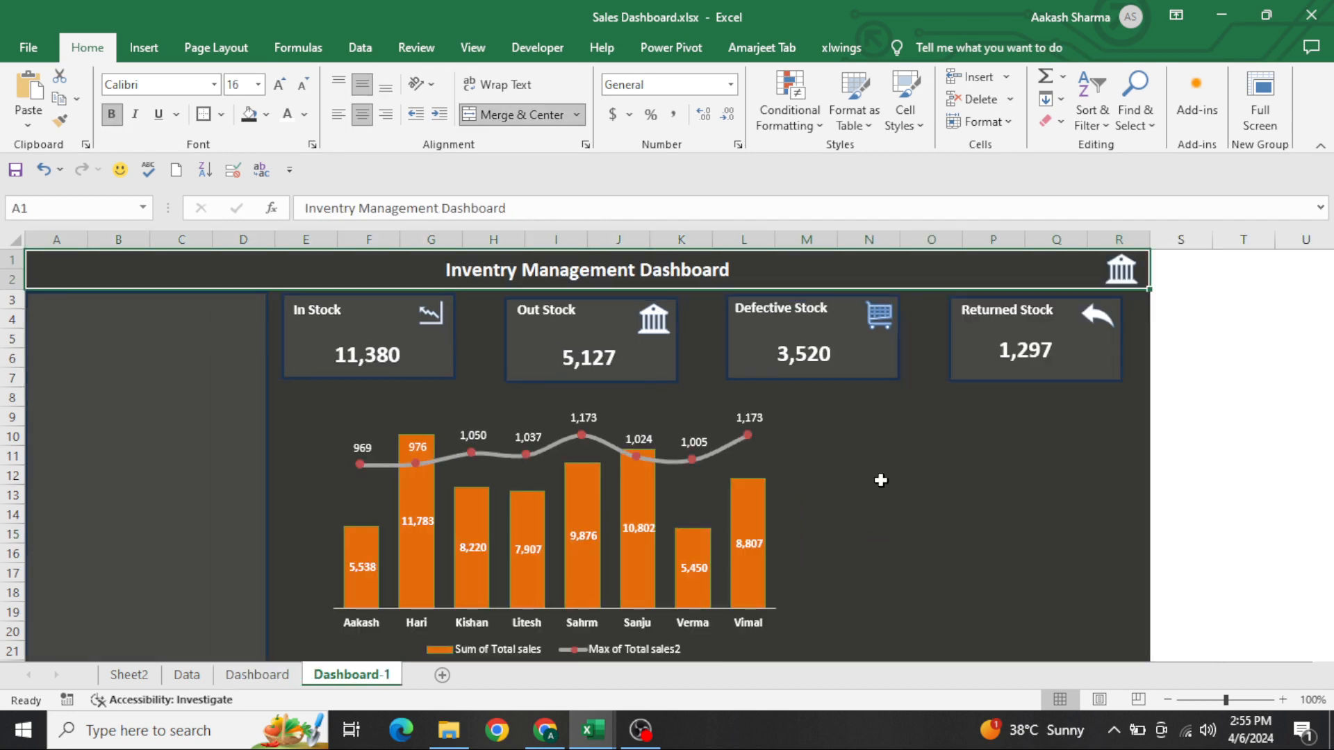
pyautogui.hotkey('ctrl', 'pageup')
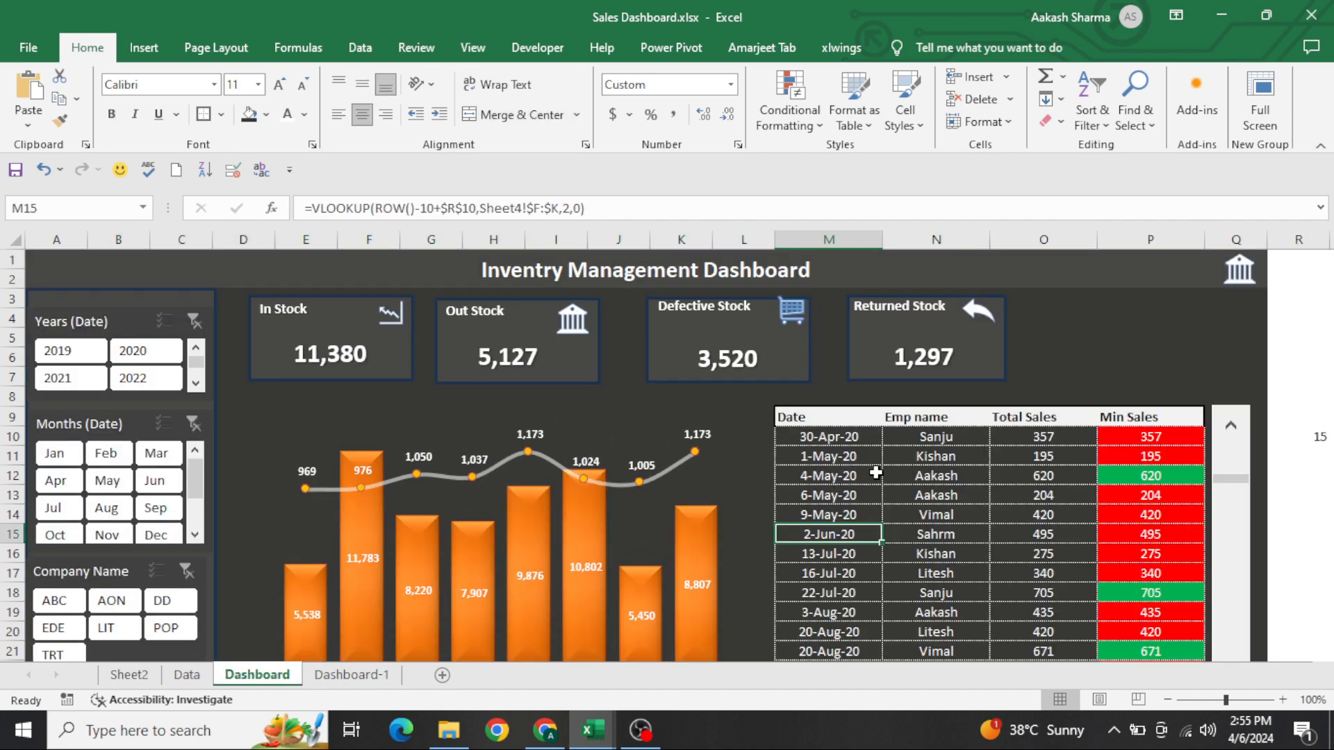
pyautogui.press('Up')
pyautogui.press('Up')
pyautogui.press('Up')
pyautogui.press('Up')
pyautogui.press('Up')
pyautogui.press('Up')
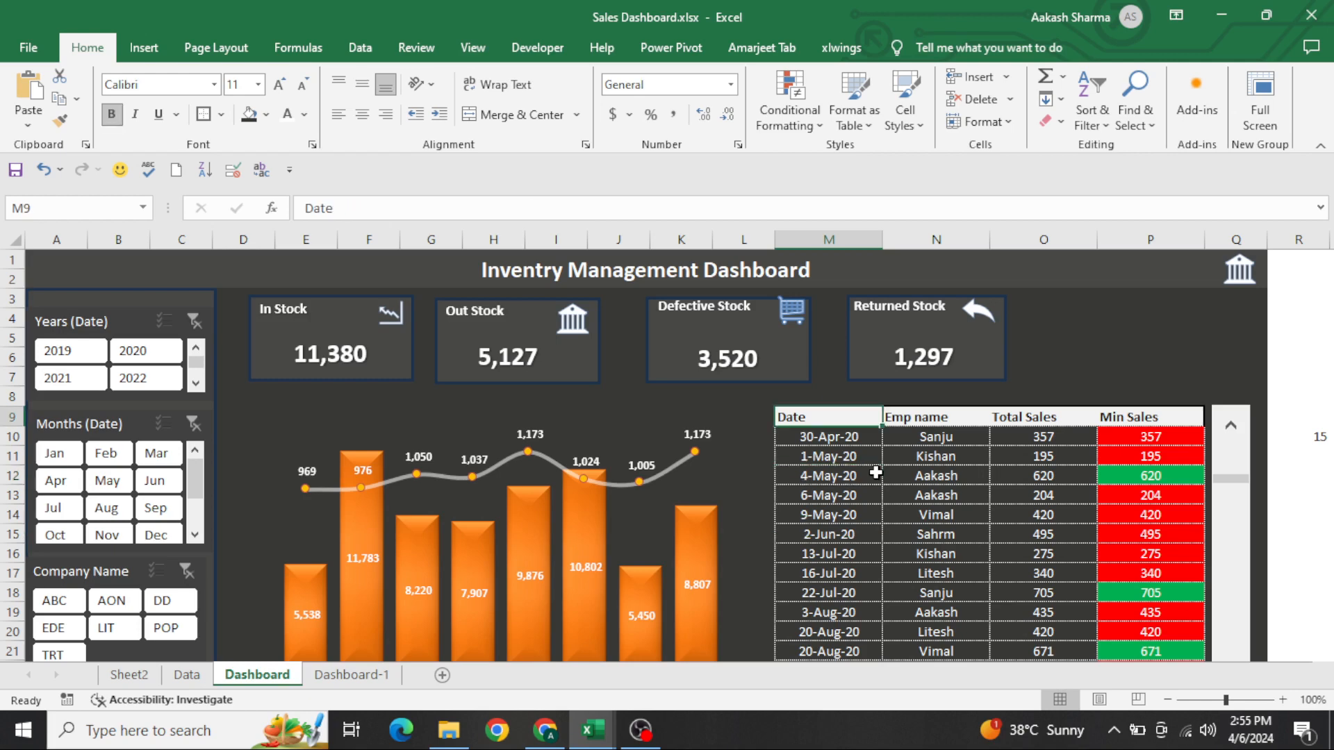
pyautogui.hotkey('ctrl', 'shift', 'Right')
pyautogui.hotkey('ctrl', 'c')
pyautogui.hotkey('ctrl', 'pagedown')
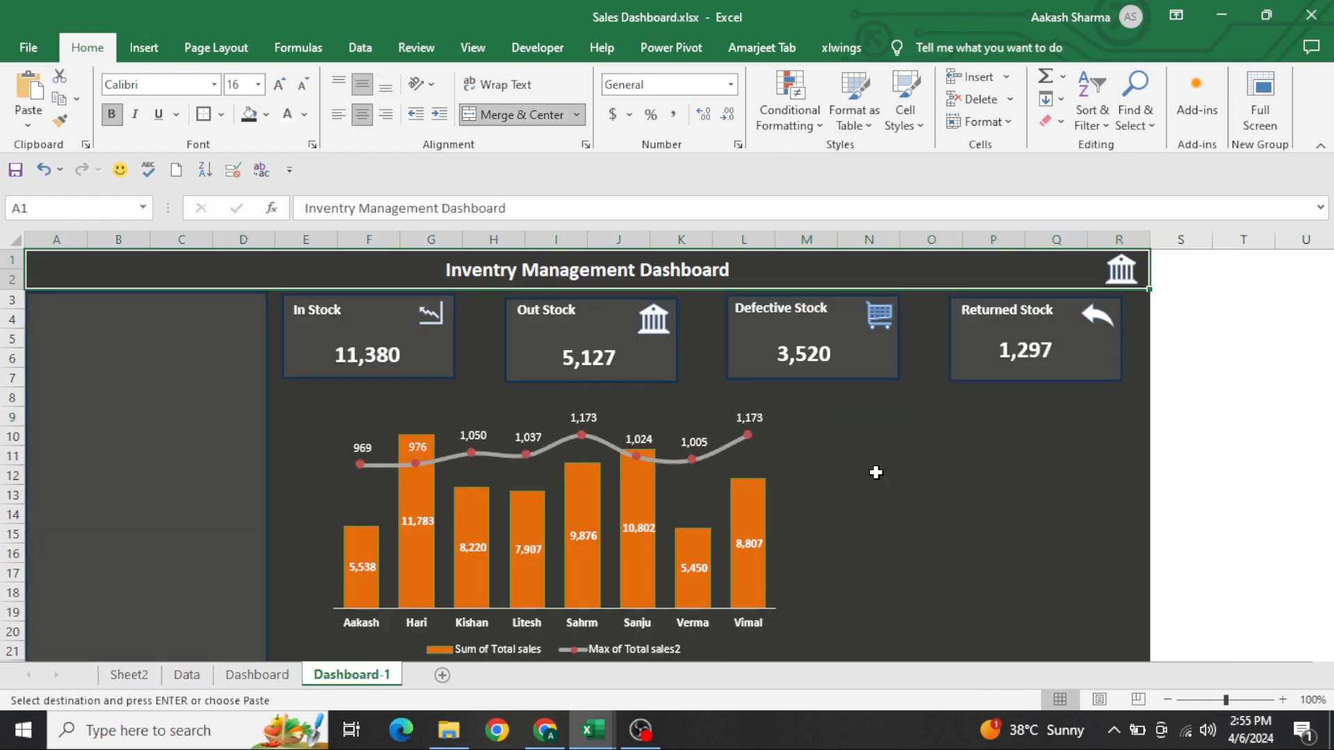
pyautogui.click(861, 419)
pyautogui.hotkey('ctrl', 'v')
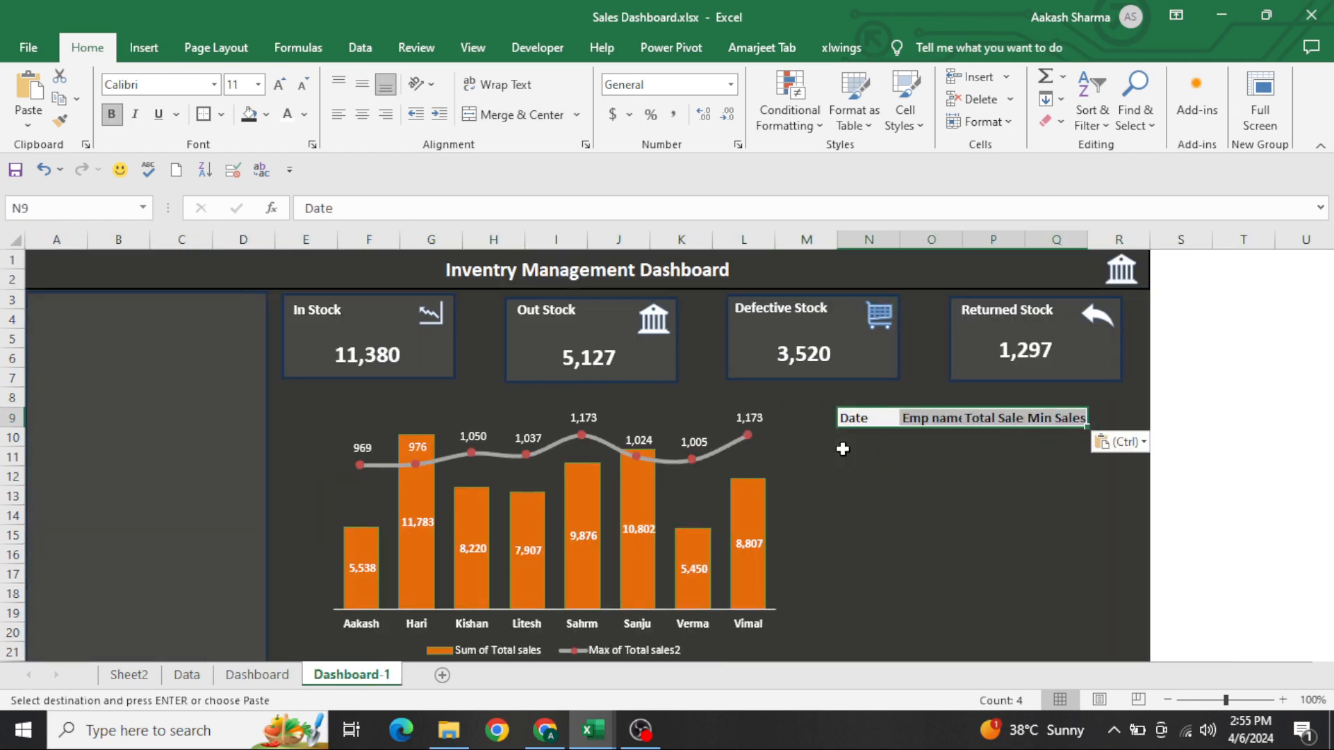
pyautogui.press('Escape')
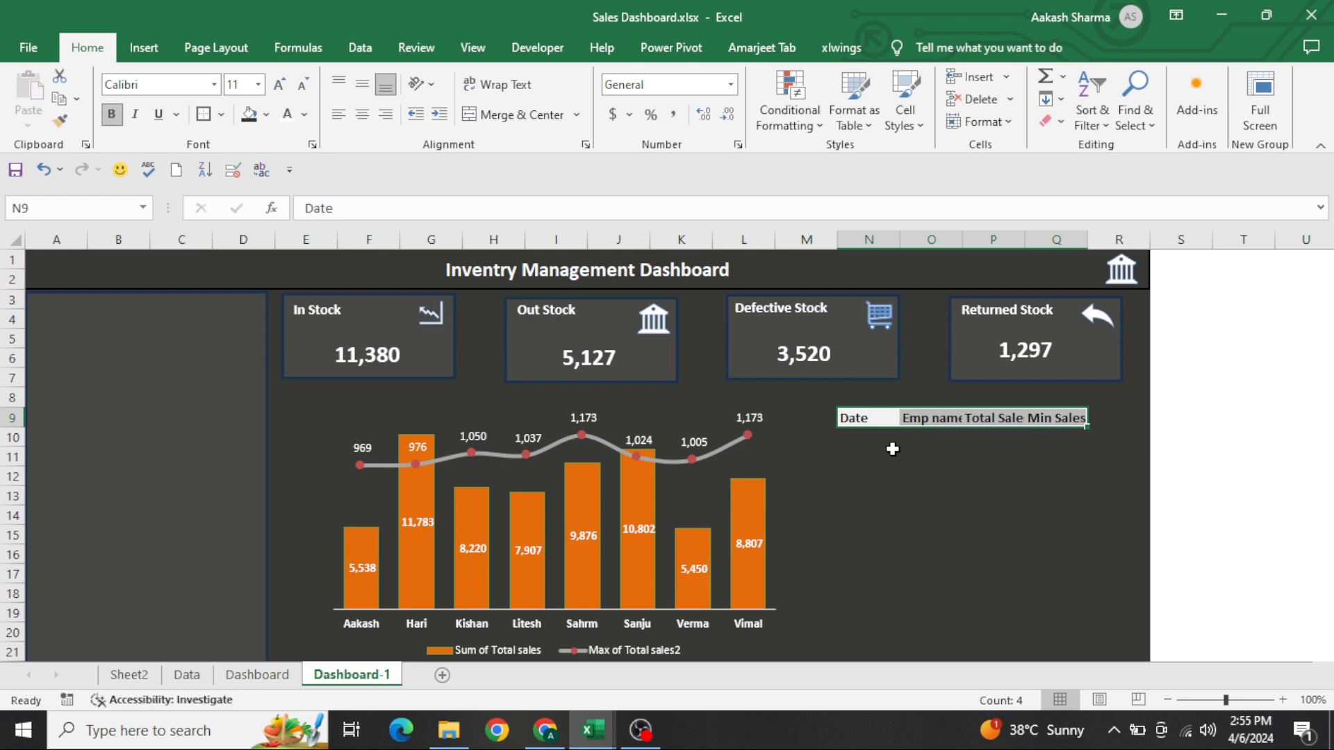
# Set the width of the four header columns N to Q to 15
pyautogui.hotkey('alt', 'h')
pyautogui.write('o')
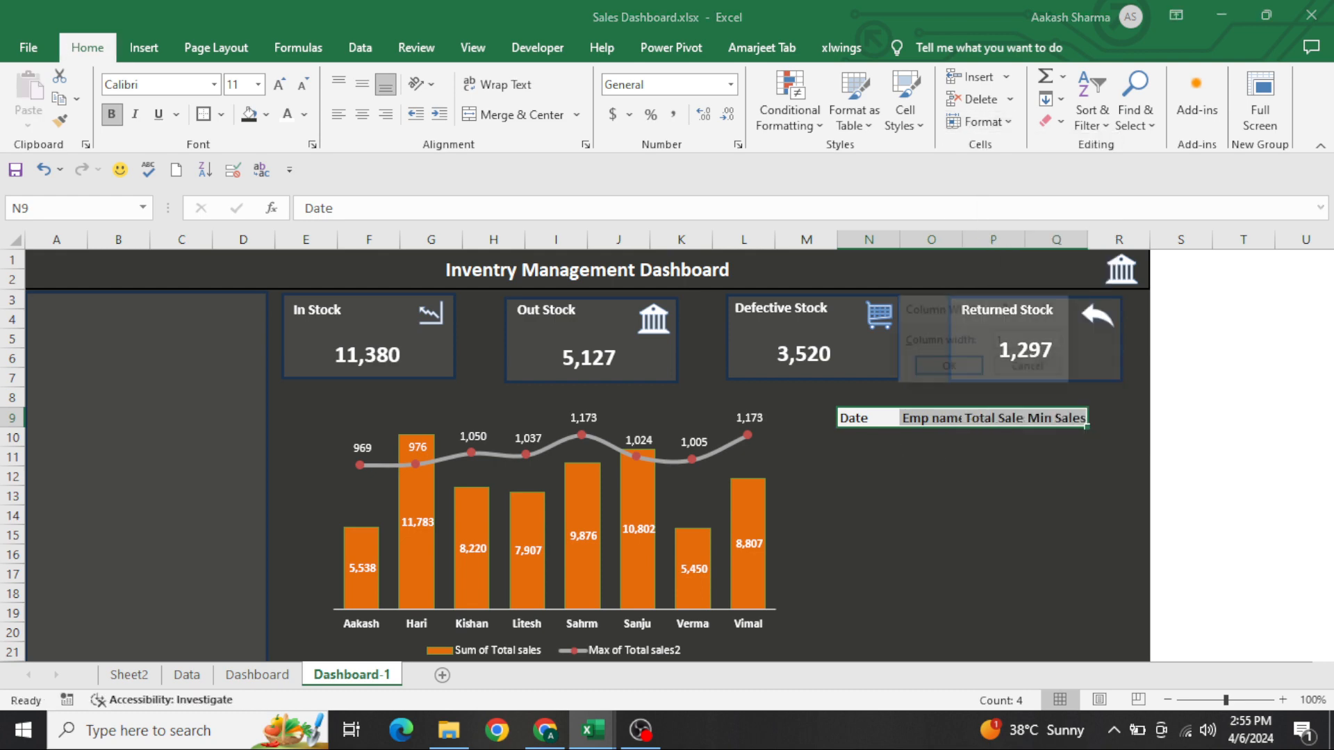
pyautogui.write('w15')
pyautogui.press('Return')
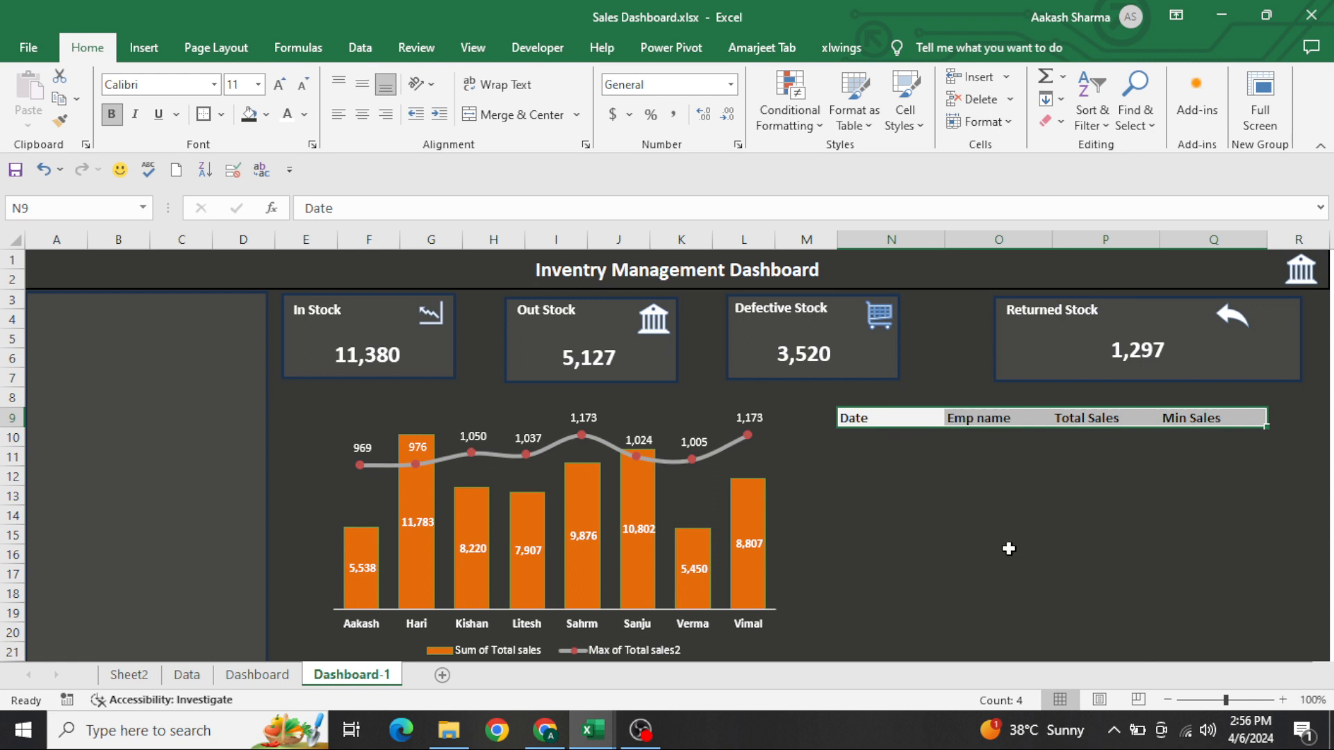
# Narrow the stretched Returned Stock card to match the other cards and move it closer to the Defective Stock card
pyautogui.click(1028, 364)
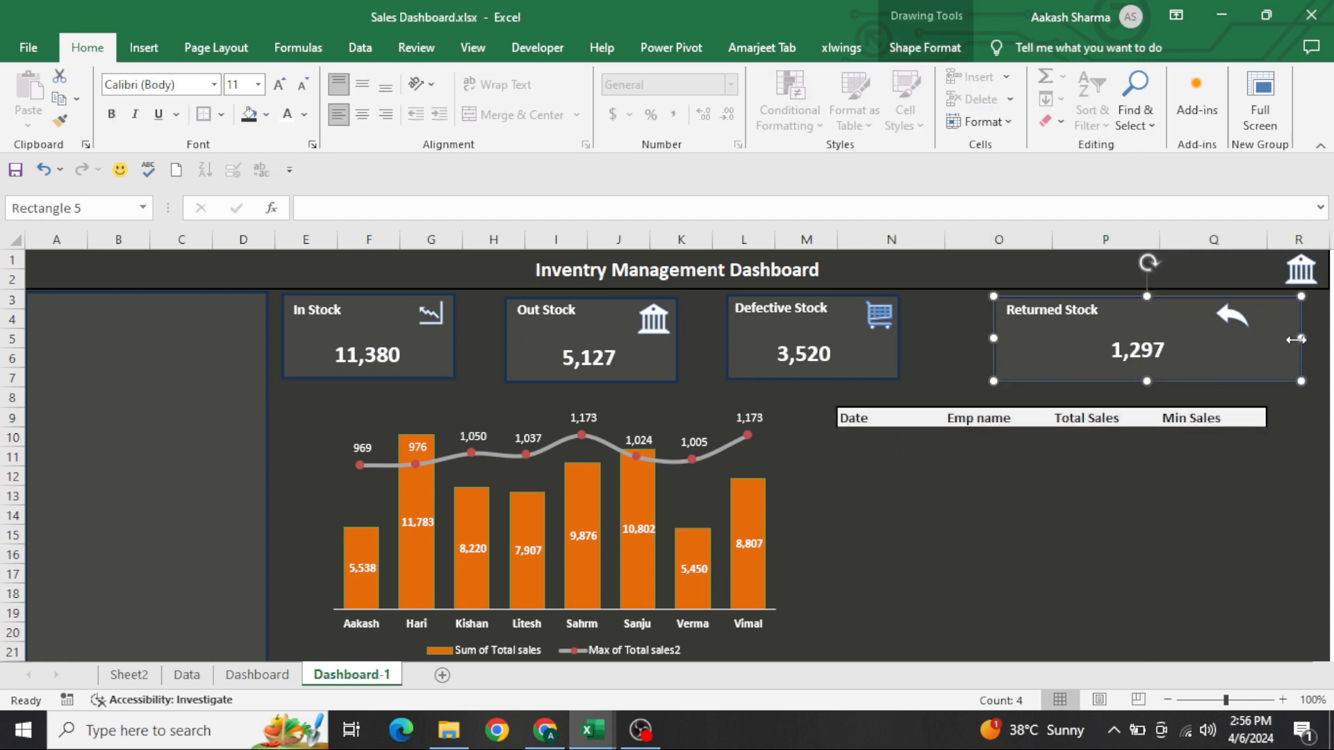
pyautogui.moveTo(1299, 355); pyautogui.dragTo(1160, 351)
pyautogui.moveTo(1057, 375); pyautogui.dragTo(1004, 373)
# Move the linked value, the Returned Stock label and the return arrow icon back inside the resized Returned Stock card
pyautogui.moveTo(1187, 358); pyautogui.dragTo(1023, 365)
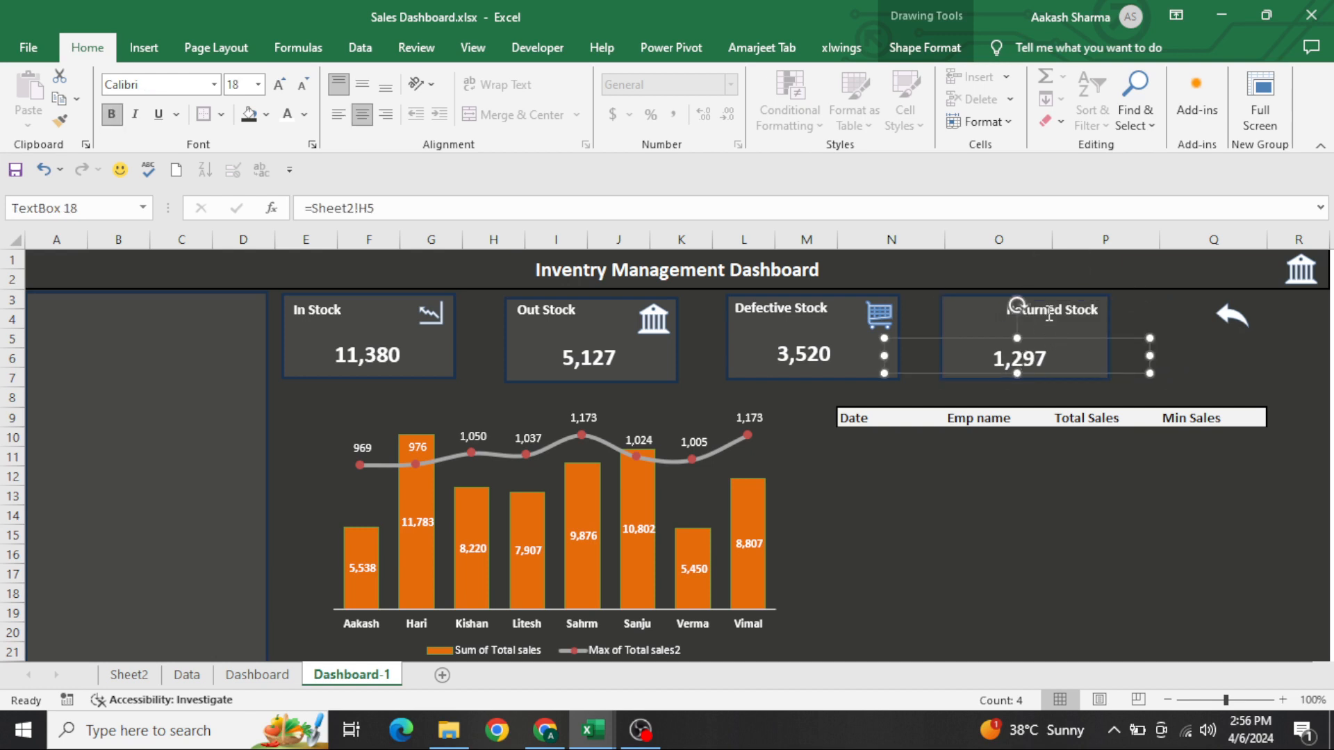
pyautogui.moveTo(1049, 312); pyautogui.dragTo(990, 314)
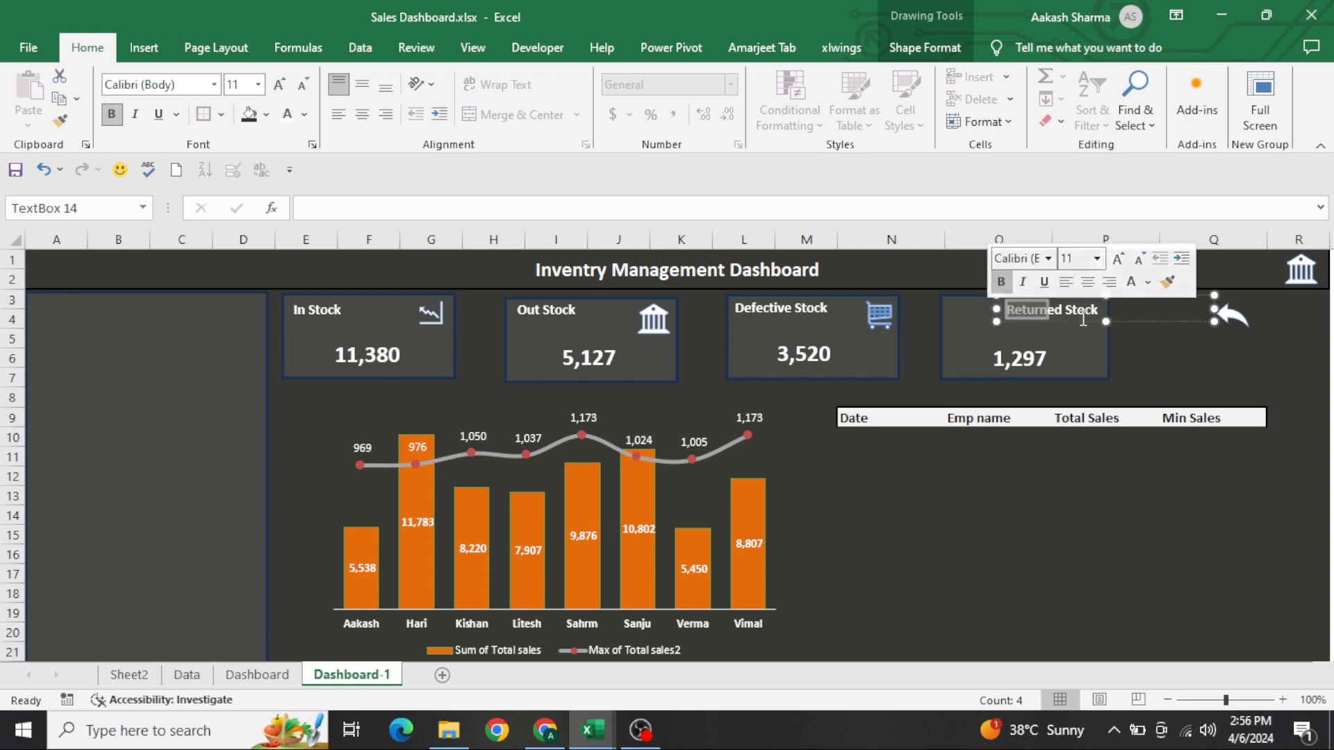
pyautogui.moveTo(1083, 321); pyautogui.dragTo(1020, 318)
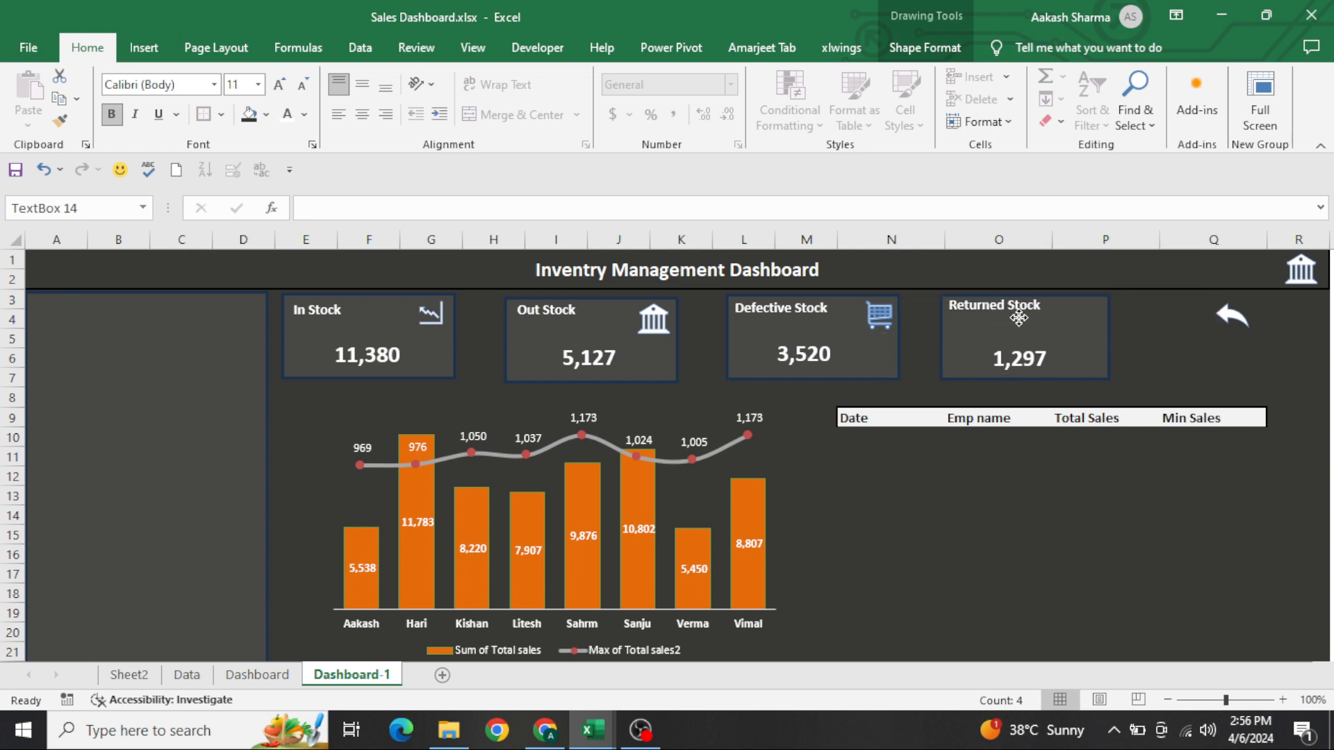
pyautogui.click(1239, 320)
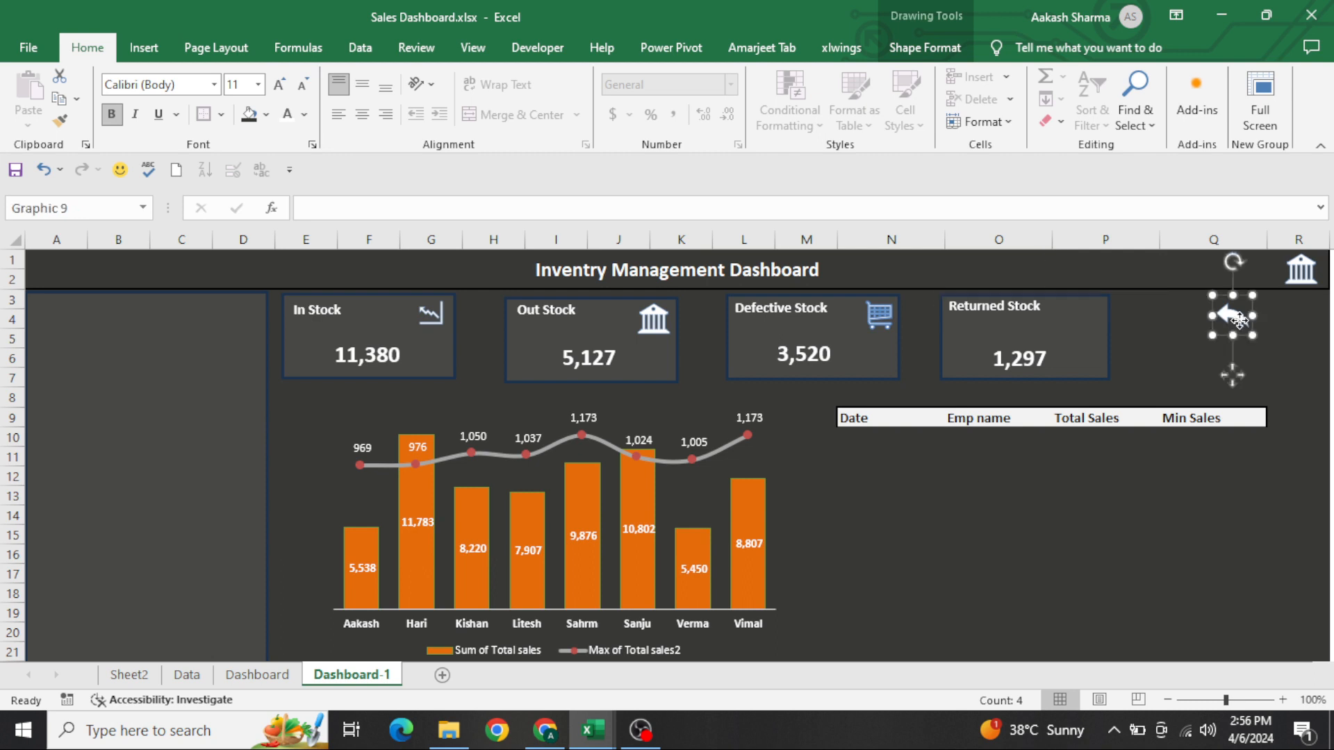
pyautogui.moveTo(1239, 320); pyautogui.dragTo(1089, 317)
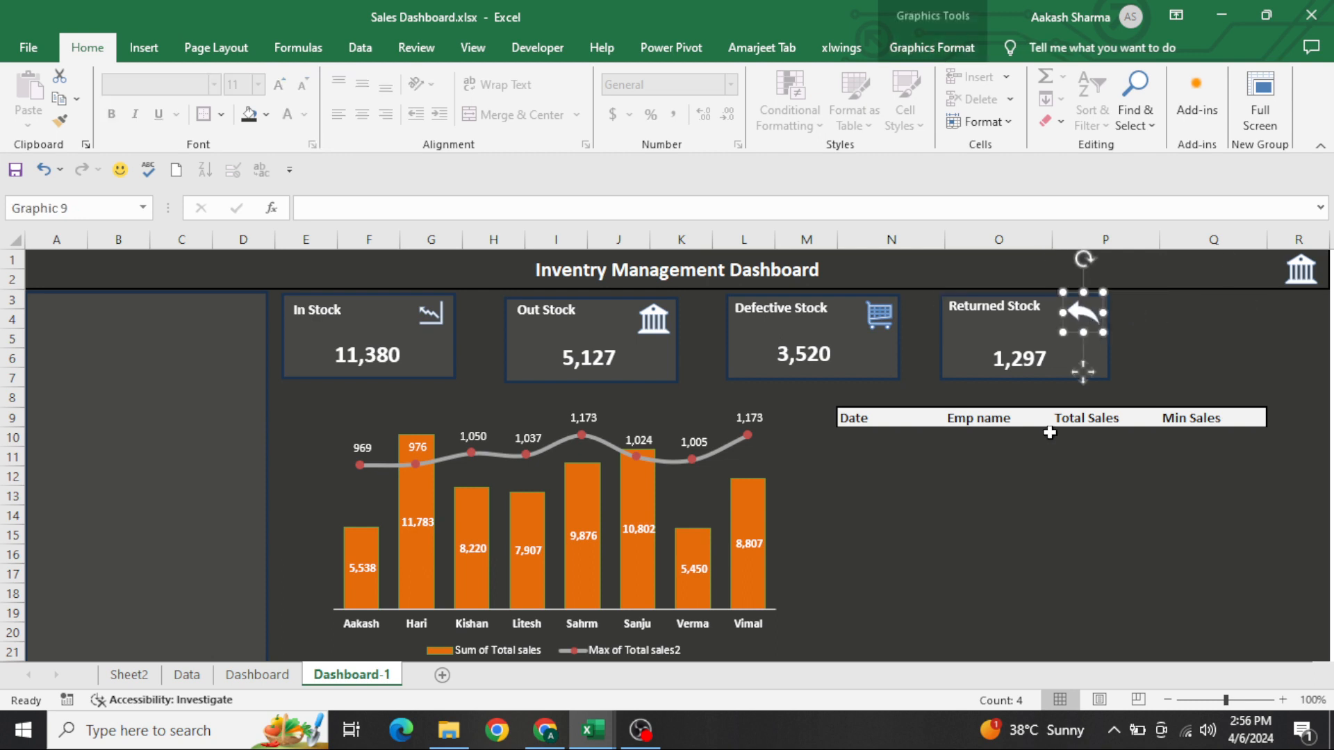
pyautogui.click(994, 478)
pyautogui.press('Down')
pyautogui.press('Down')
pyautogui.press('Down')
pyautogui.press('Down')
pyautogui.press('Down')
pyautogui.press('Down')
pyautogui.press('Down')
pyautogui.press('Down')
pyautogui.press('Down')
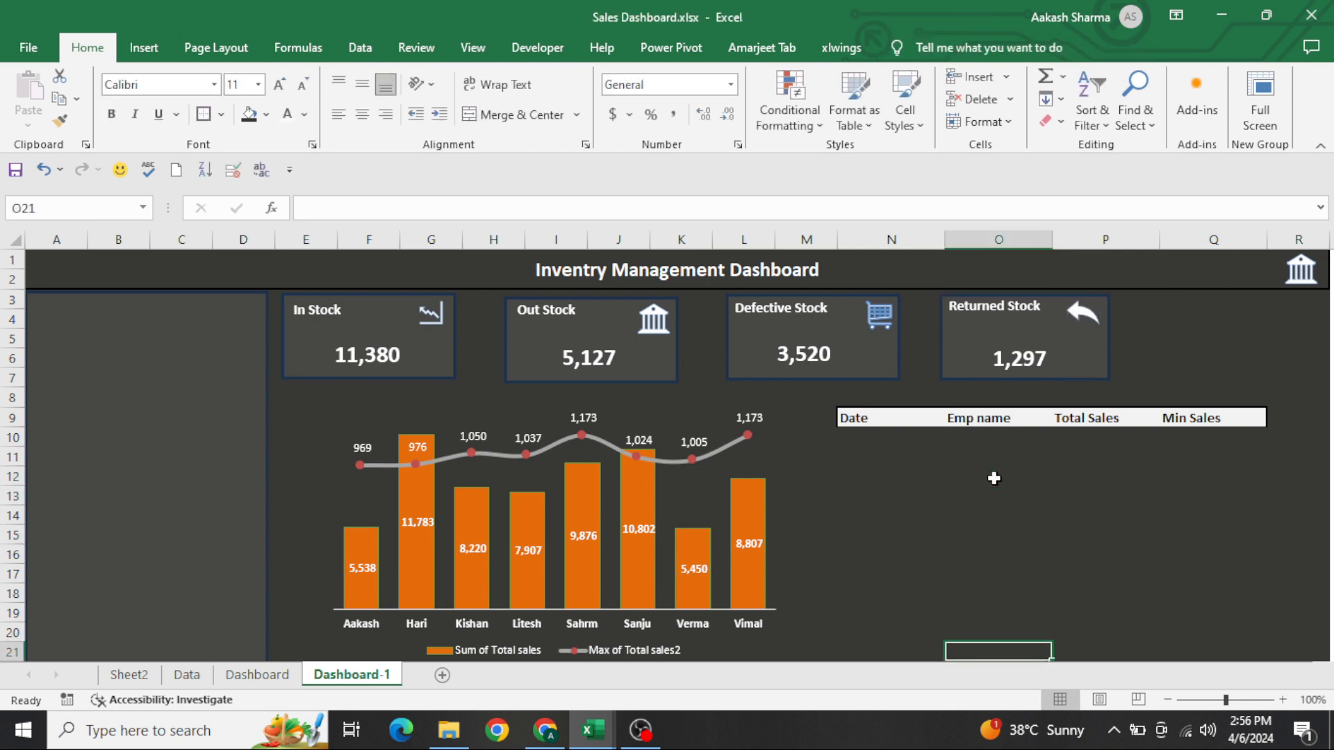
pyautogui.hotkey('ctrl', 'Up')
pyautogui.hotkey('ctrl', 'Up')
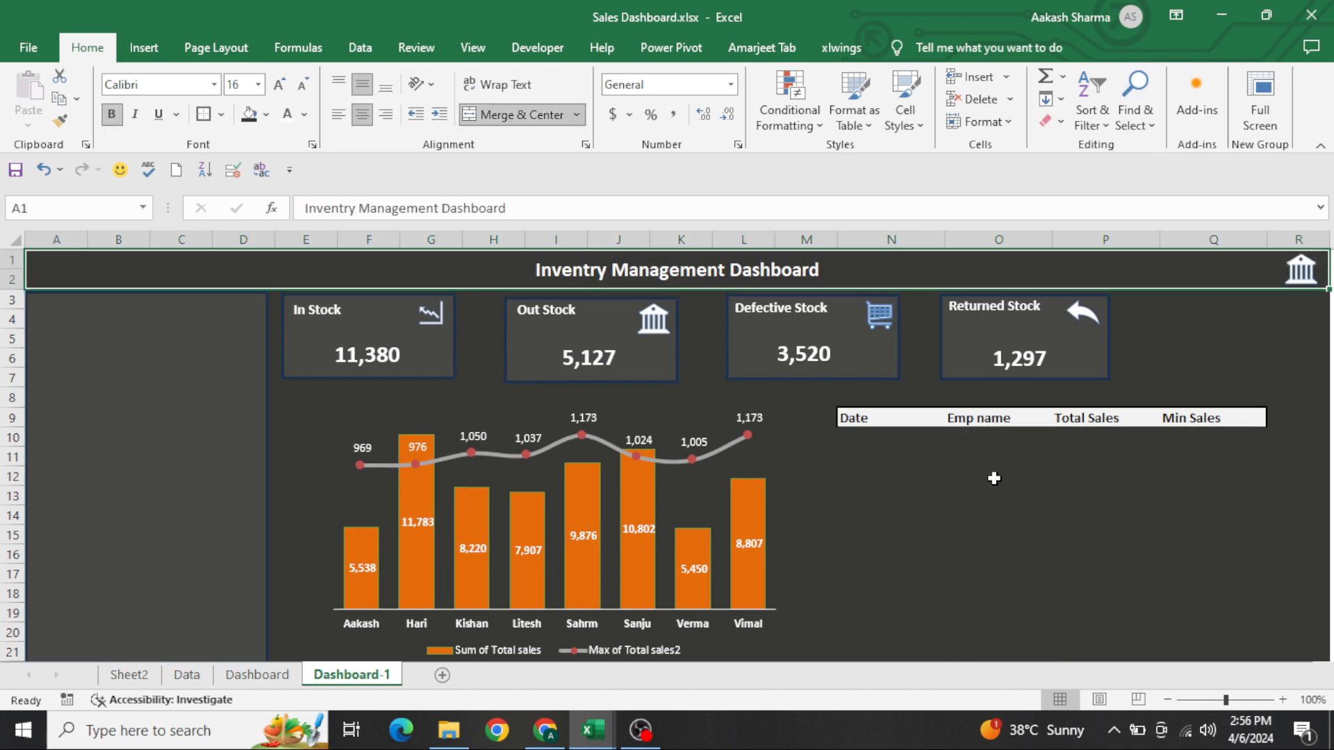
# On Sheet2, copy the employee sales pivot table in A10:C18 and paste it at F10
pyautogui.press('Down')
pyautogui.hotkey('ctrl', 'pageup')
pyautogui.hotkey('ctrl', 'pageup')
pyautogui.hotkey('ctrl', 'pageup')
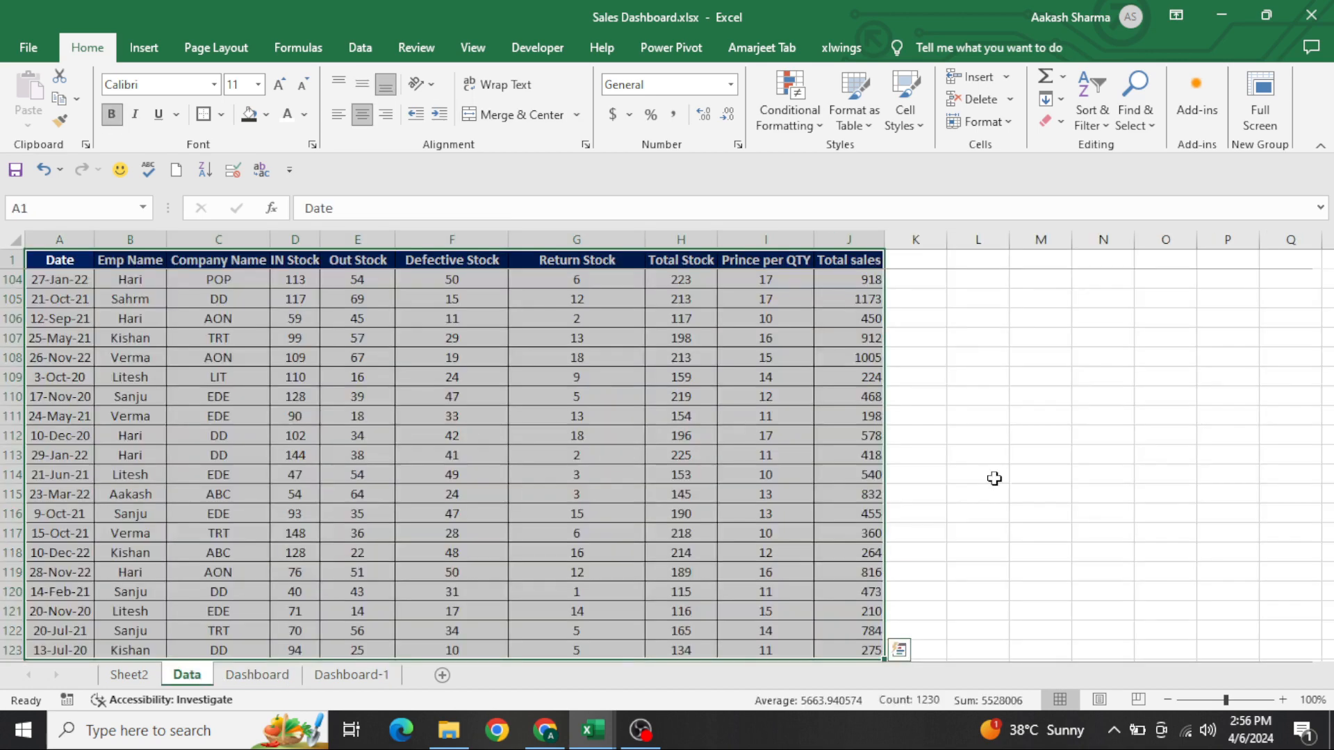
pyautogui.hotkey('ctrl', 'Down')
pyautogui.hotkey('ctrl', 'Down')
pyautogui.hotkey('ctrl', 'Down')
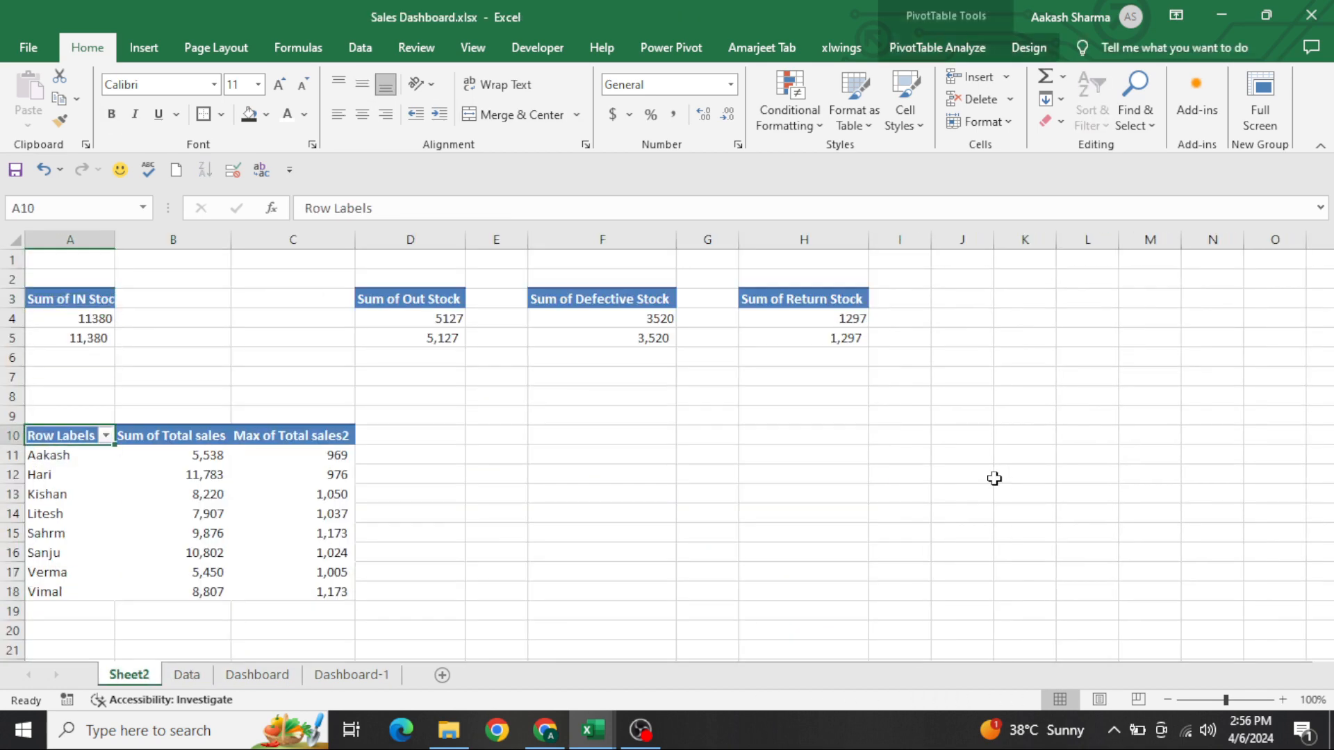
pyautogui.hotkey('ctrl', 'shift', 'Down')
pyautogui.hotkey('ctrl', 'shift', 'Right')
pyautogui.hotkey('ctrl', 'c')
pyautogui.press('Right')
pyautogui.press('Right')
pyautogui.press('Right')
pyautogui.press('Right')
pyautogui.press('Right')
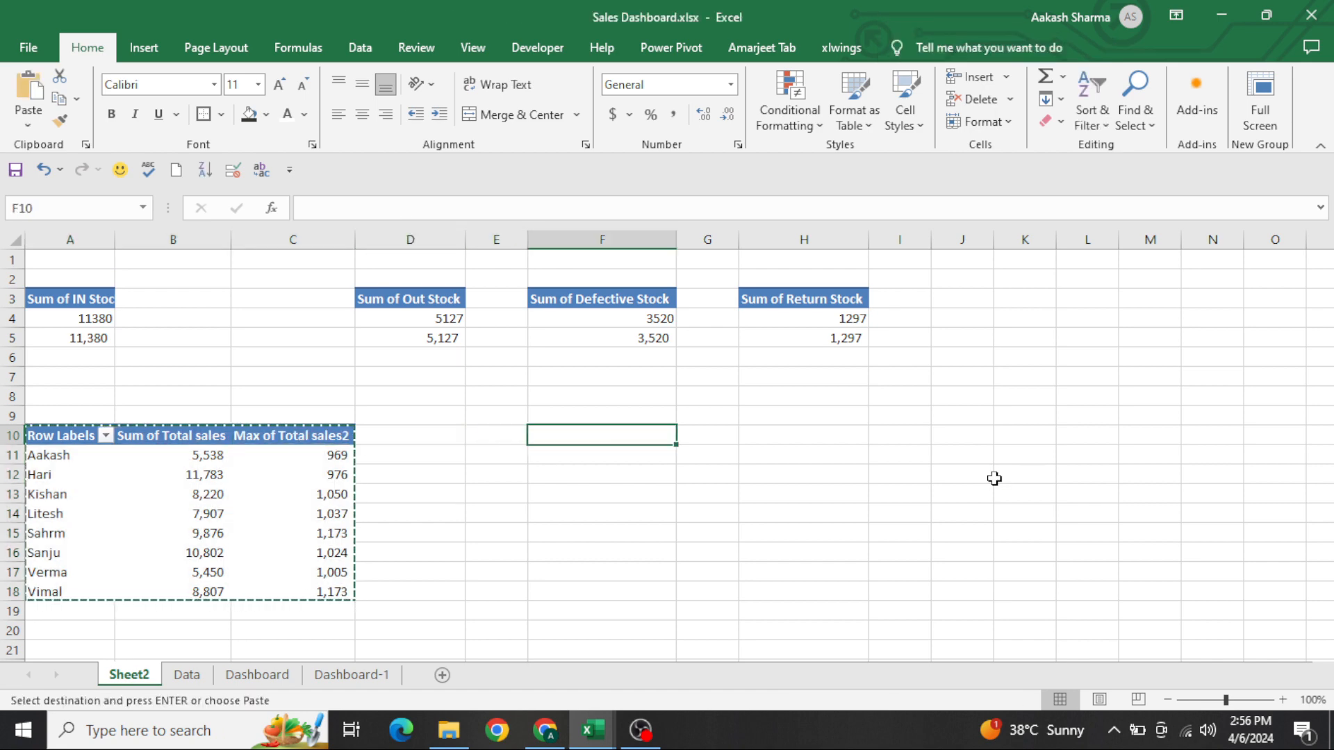
pyautogui.hotkey('ctrl', 'v')
pyautogui.press('Escape')
# Show the PivotTable field list for the copied pivot table and return to Dashboard-1
pyautogui.press('Down')
pyautogui.press('Right')
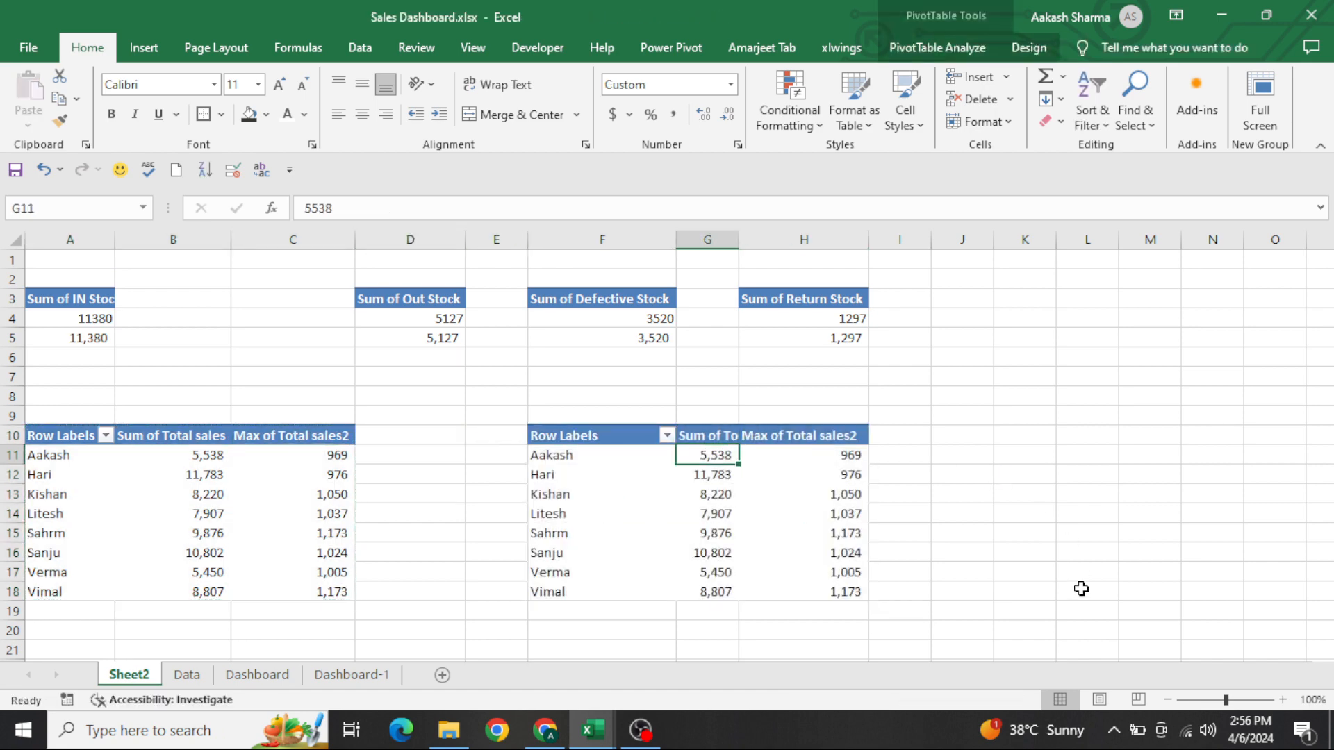
pyautogui.rightClick(779, 498)
pyautogui.click(834, 483)
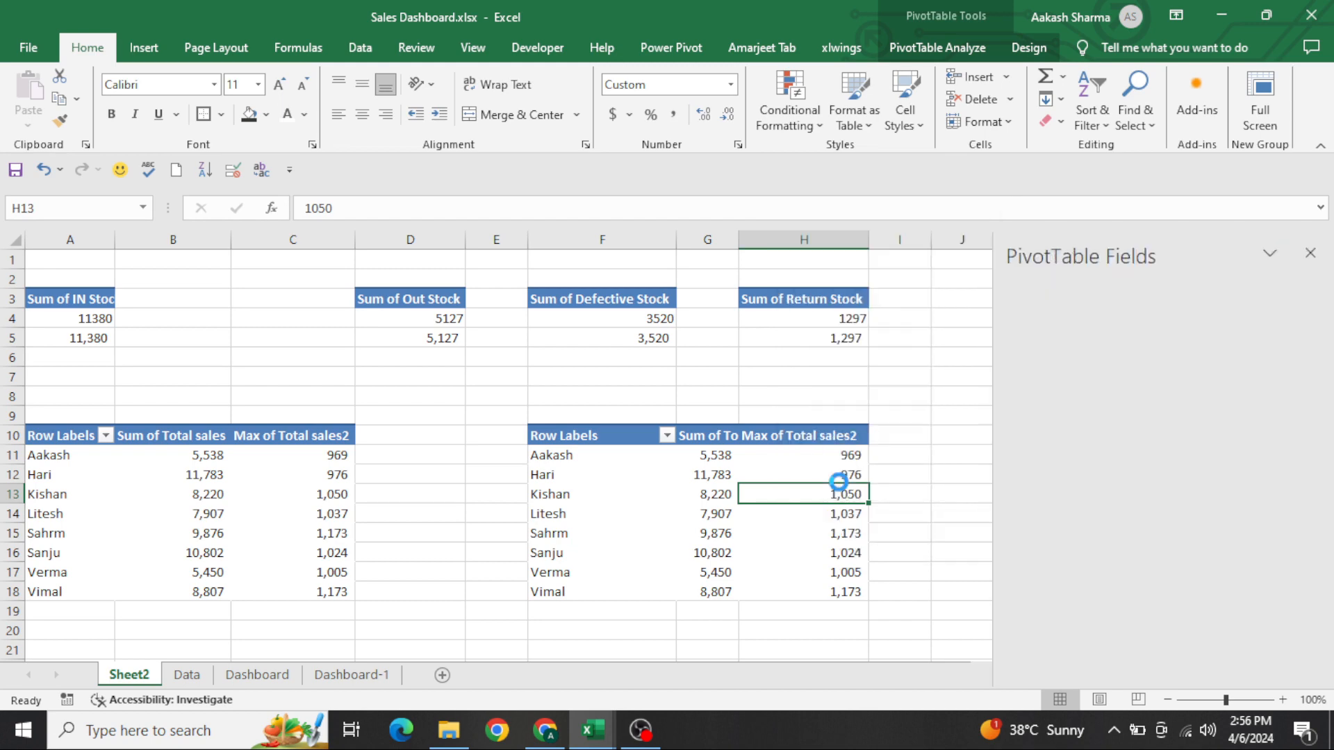
pyautogui.hotkey('ctrl', 'pagedown')
pyautogui.hotkey('ctrl', 'pagedown')
pyautogui.hotkey('ctrl', 'pagedown')
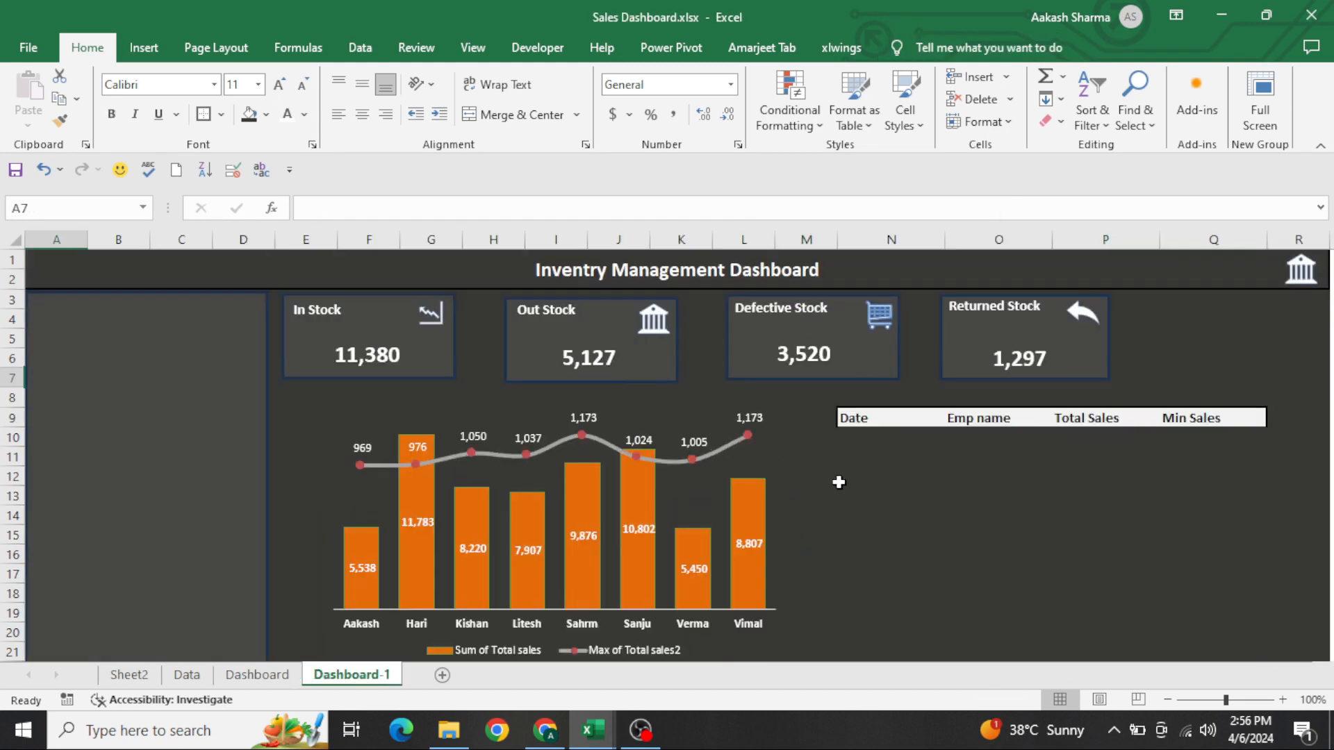
# On Sheet2, summarize the Max of Total sales2 values in the copied pivot table by Min
pyautogui.hotkey('ctrl', 'pageup')
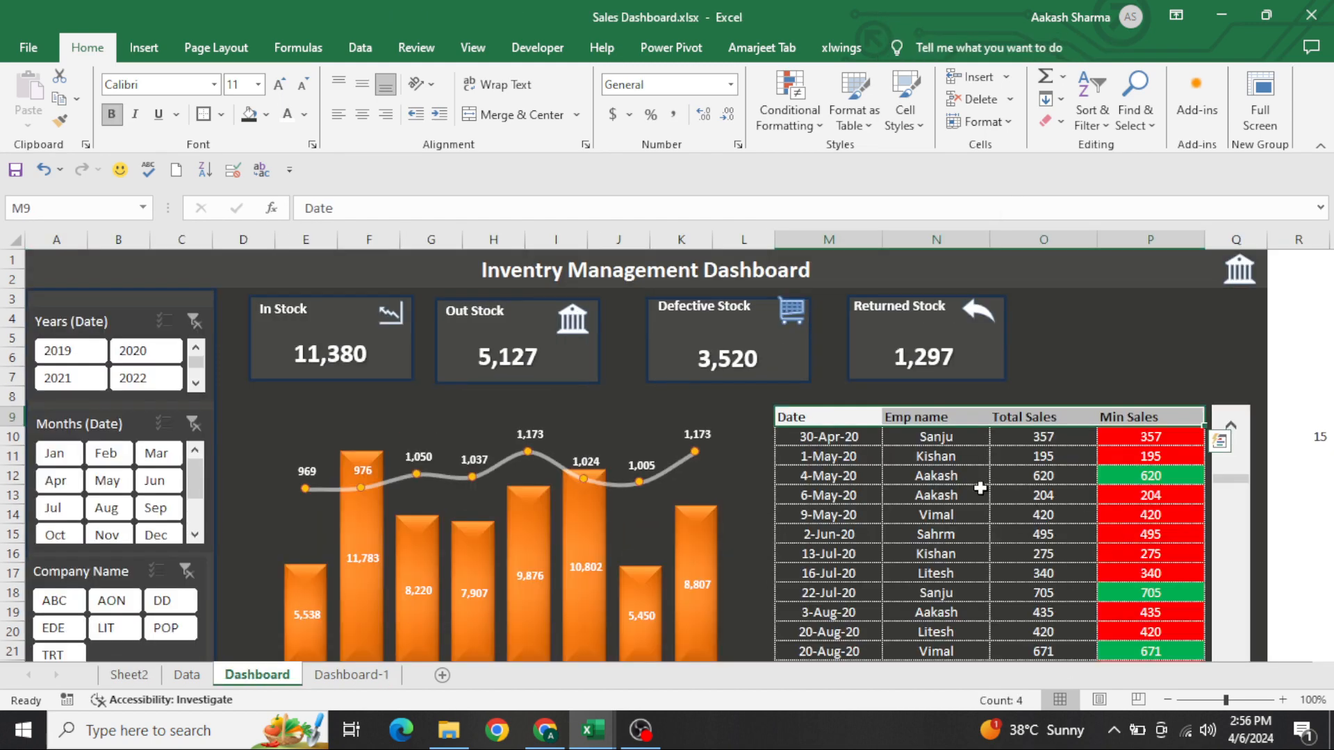
pyautogui.hotkey('ctrl', 'pageup')
pyautogui.hotkey('ctrl', 'pageup')
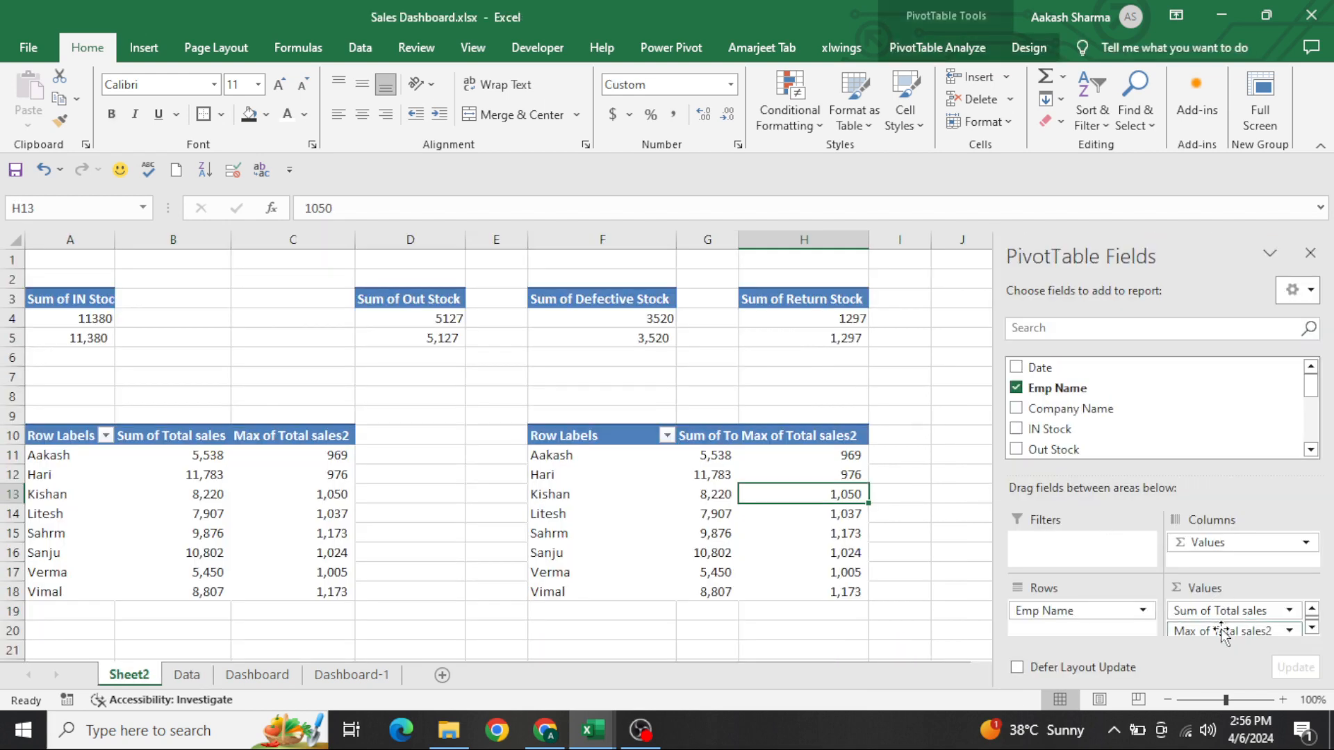
pyautogui.rightClick(818, 482)
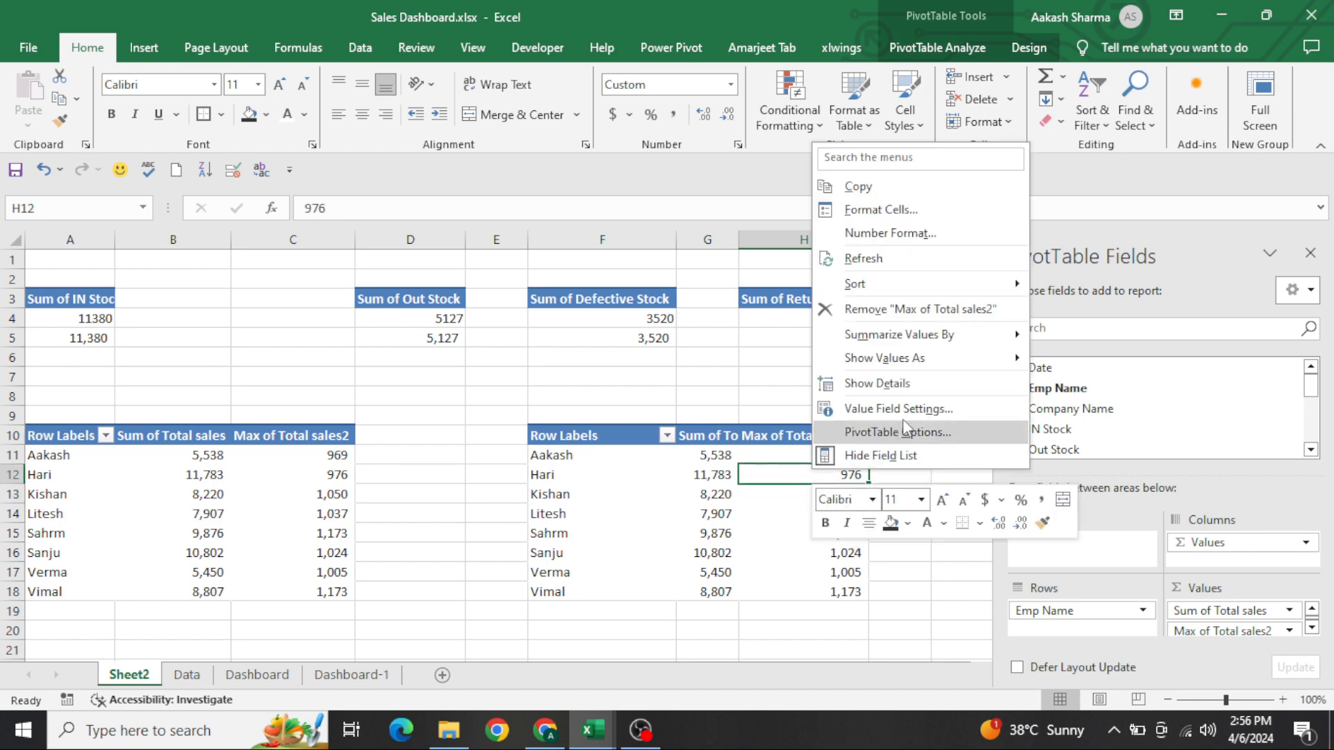
pyautogui.moveTo(917, 334)
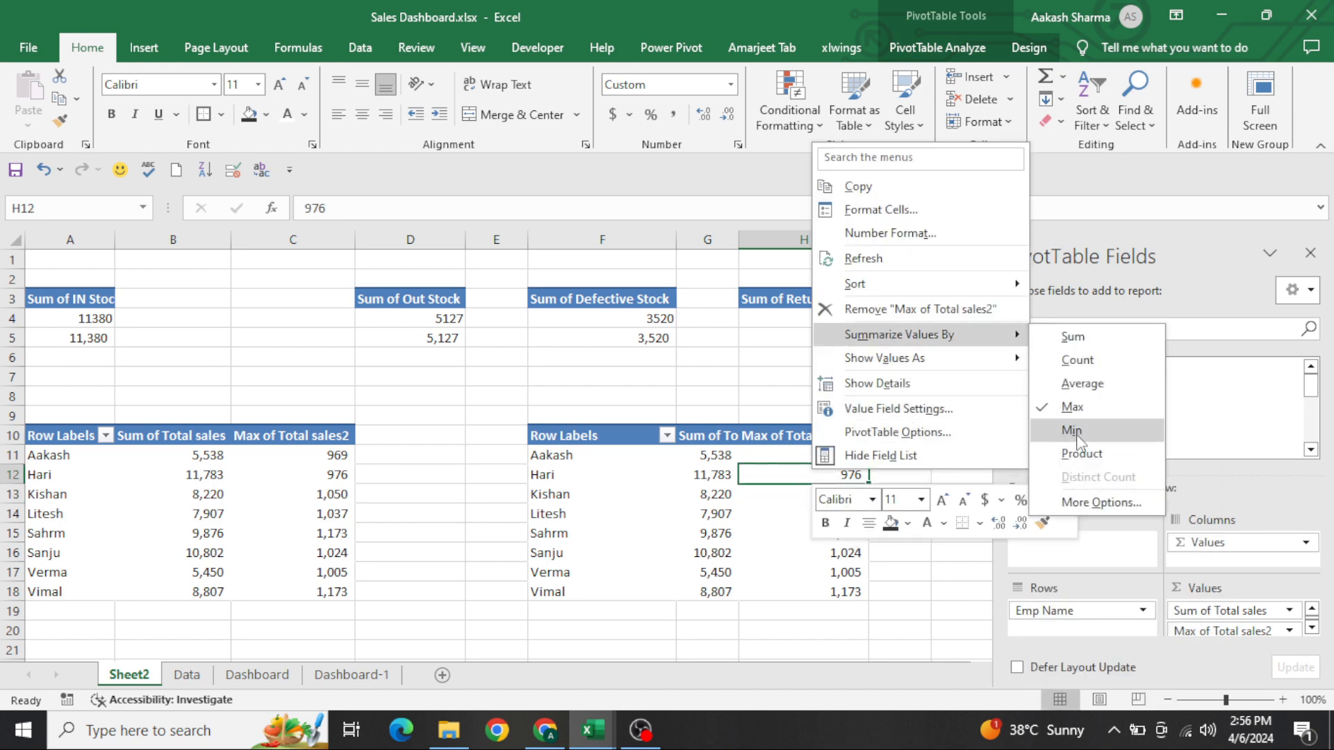
pyautogui.click(1065, 449)
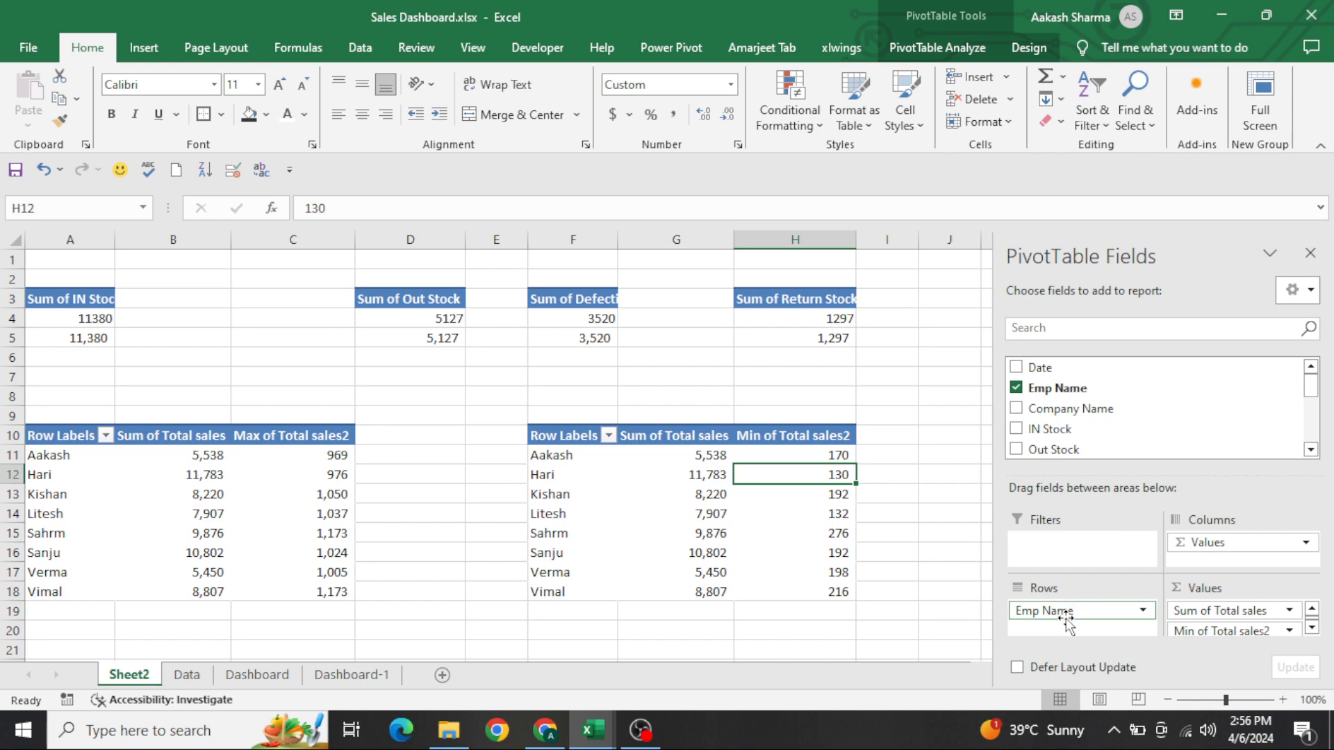
# Replace Emp Name with Date in the copied pivot table's rows and remove the month grouping to list individual dates
pyautogui.moveTo(1060, 611); pyautogui.dragTo(903, 474)
pyautogui.moveTo(1022, 366); pyautogui.dragTo(938, 543)
pyautogui.moveTo(1075, 614); pyautogui.dragTo(857, 507)
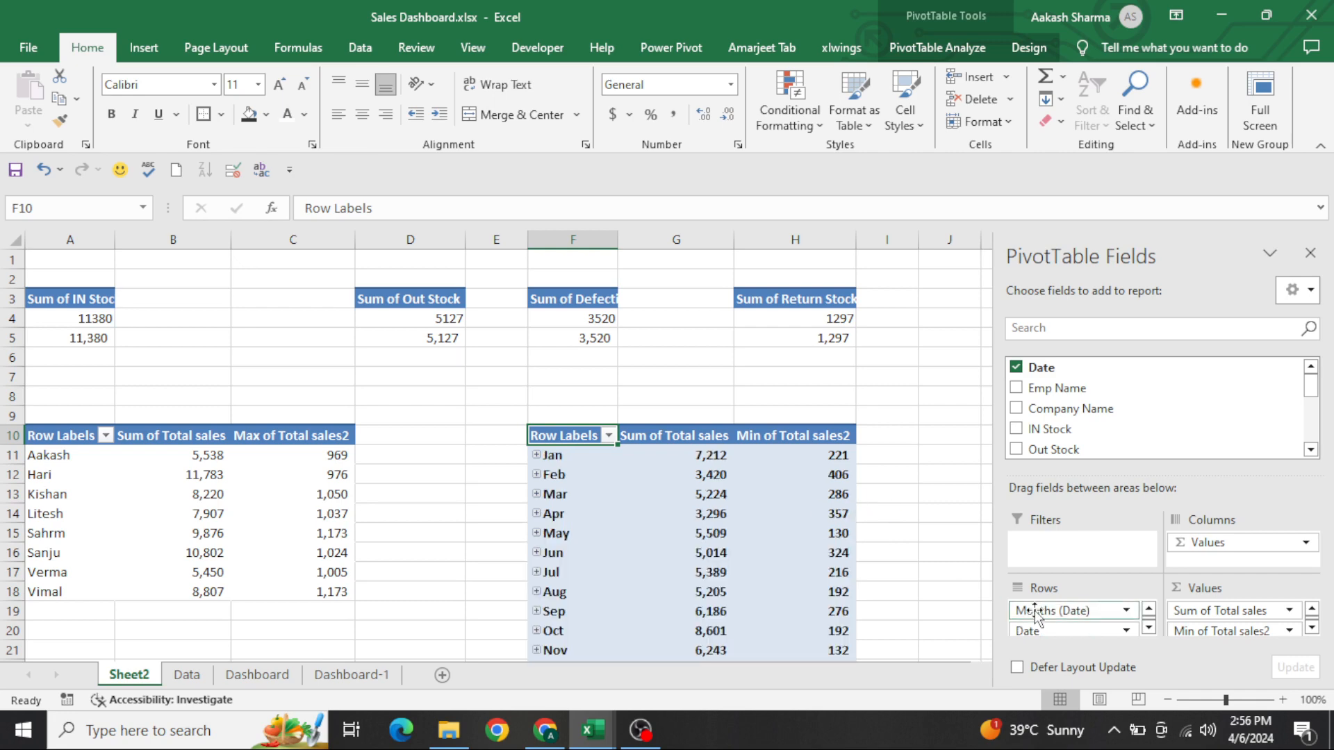
pyautogui.moveTo(1028, 610); pyautogui.dragTo(869, 432)
pyautogui.click(715, 396)
# Enter the heading UNQ in E10, next to the date pivot table's Row Labels header
pyautogui.press('Down')
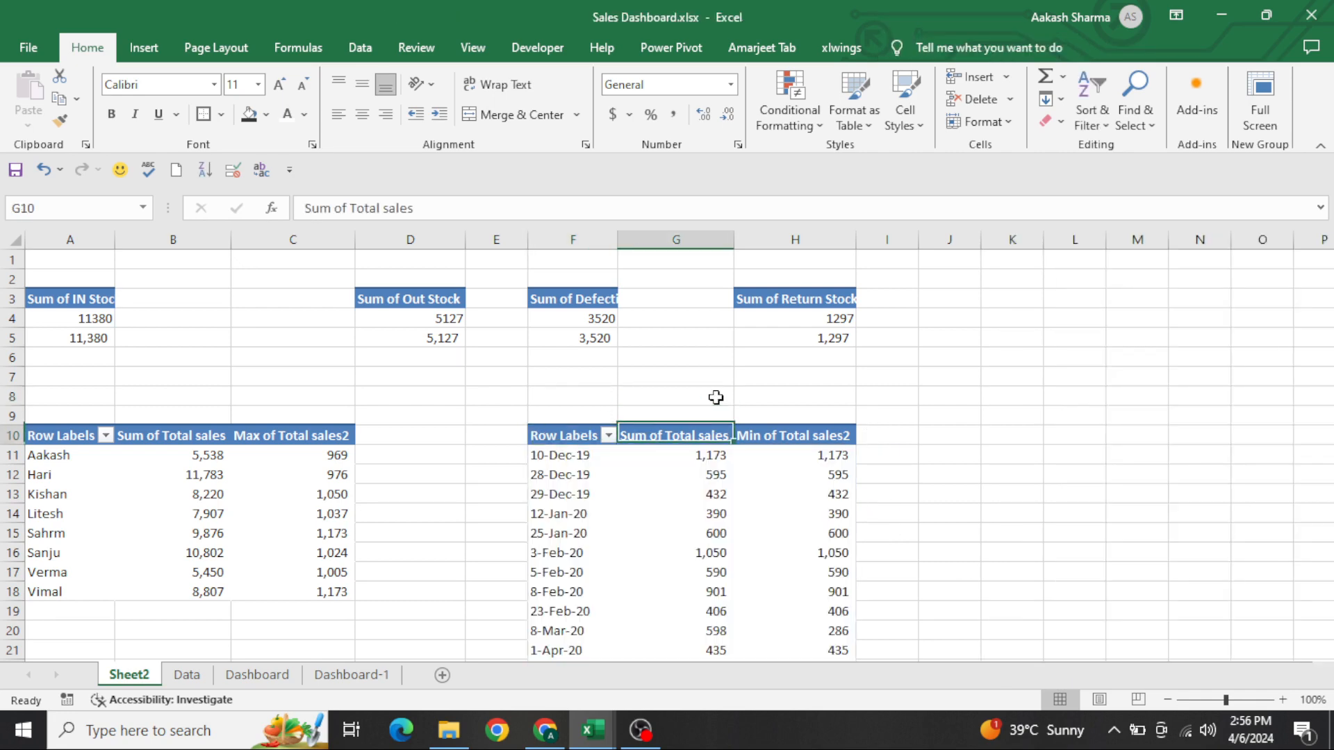
pyautogui.press('Down')
pyautogui.hotkey('ctrl', 'Down')
pyautogui.hotkey('ctrl', 'Up')
pyautogui.hotkey('ctrl', 'Up')
pyautogui.hotkey('ctrl', 'Down')
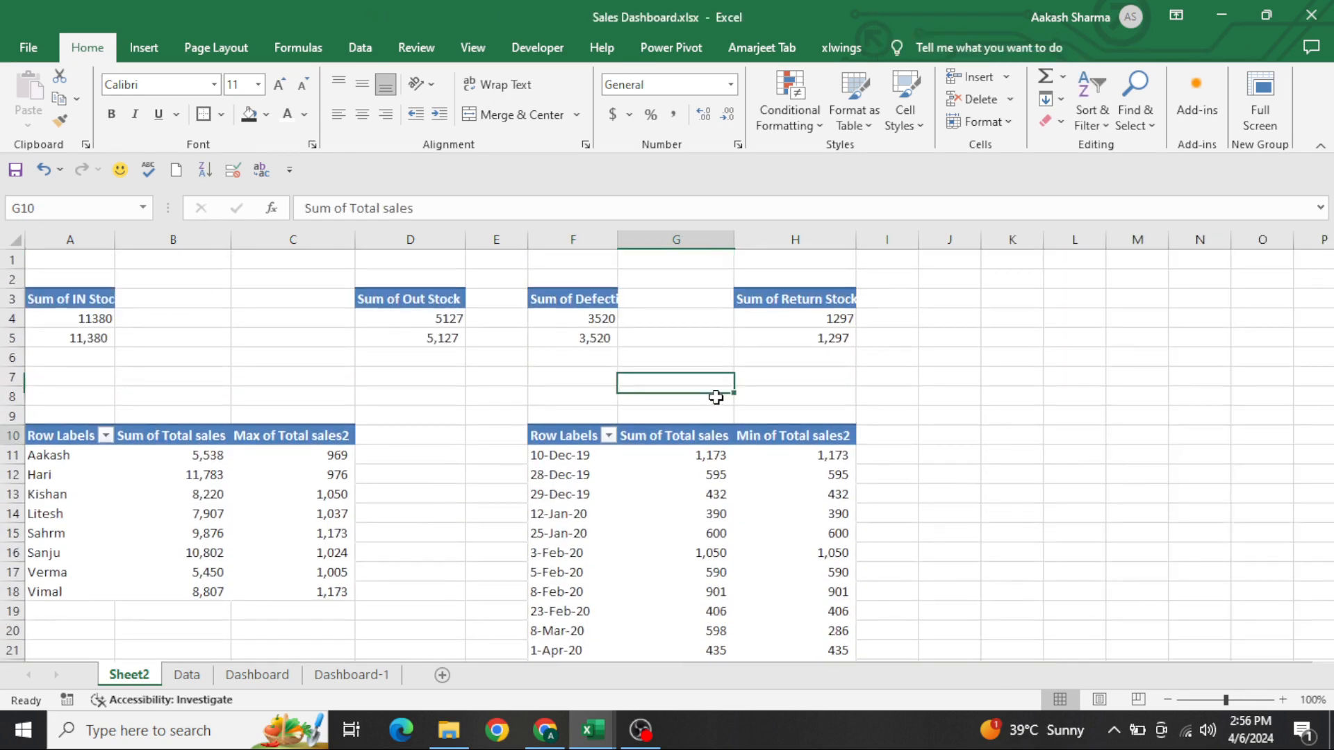
pyautogui.press('Left')
pyautogui.press('Left')
pyautogui.write('UNQ')
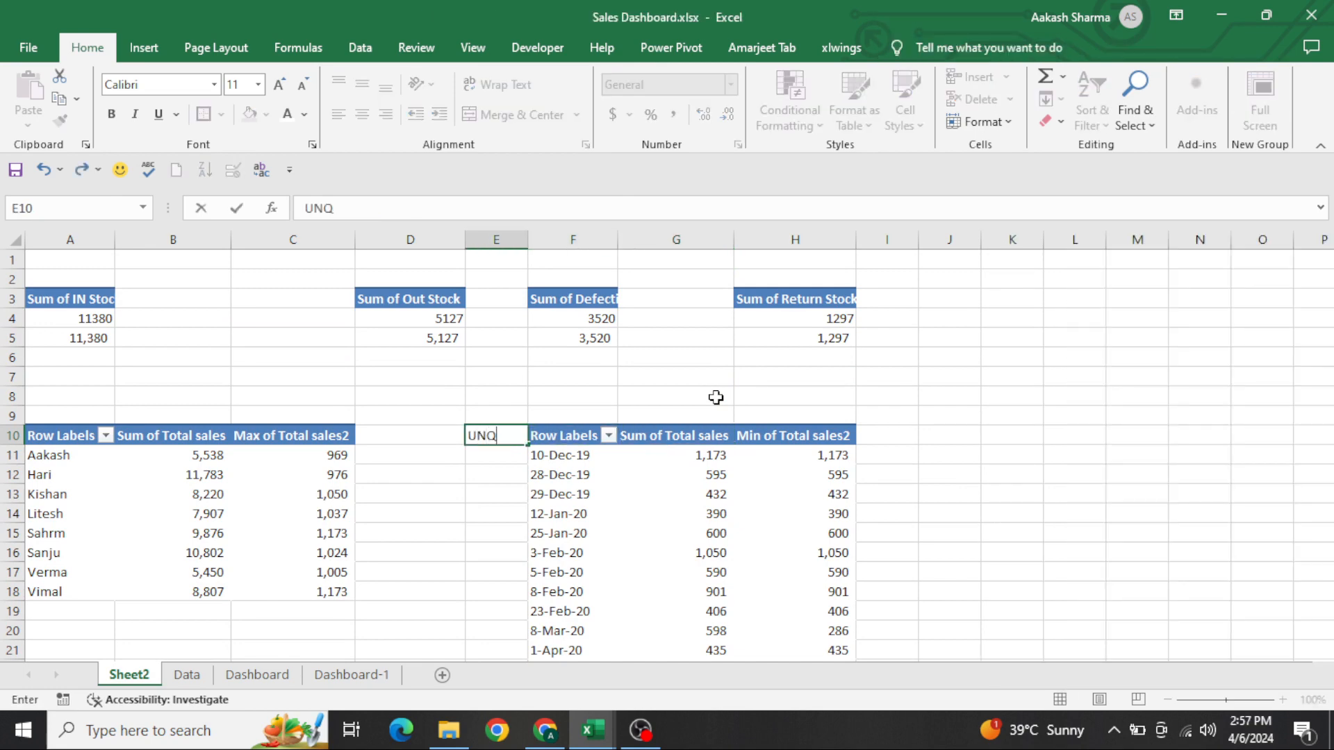
pyautogui.press('Return')
# Start the UNQ numbering with 1 in E11 and the formula =E11+1 in E12
pyautogui.write('1')
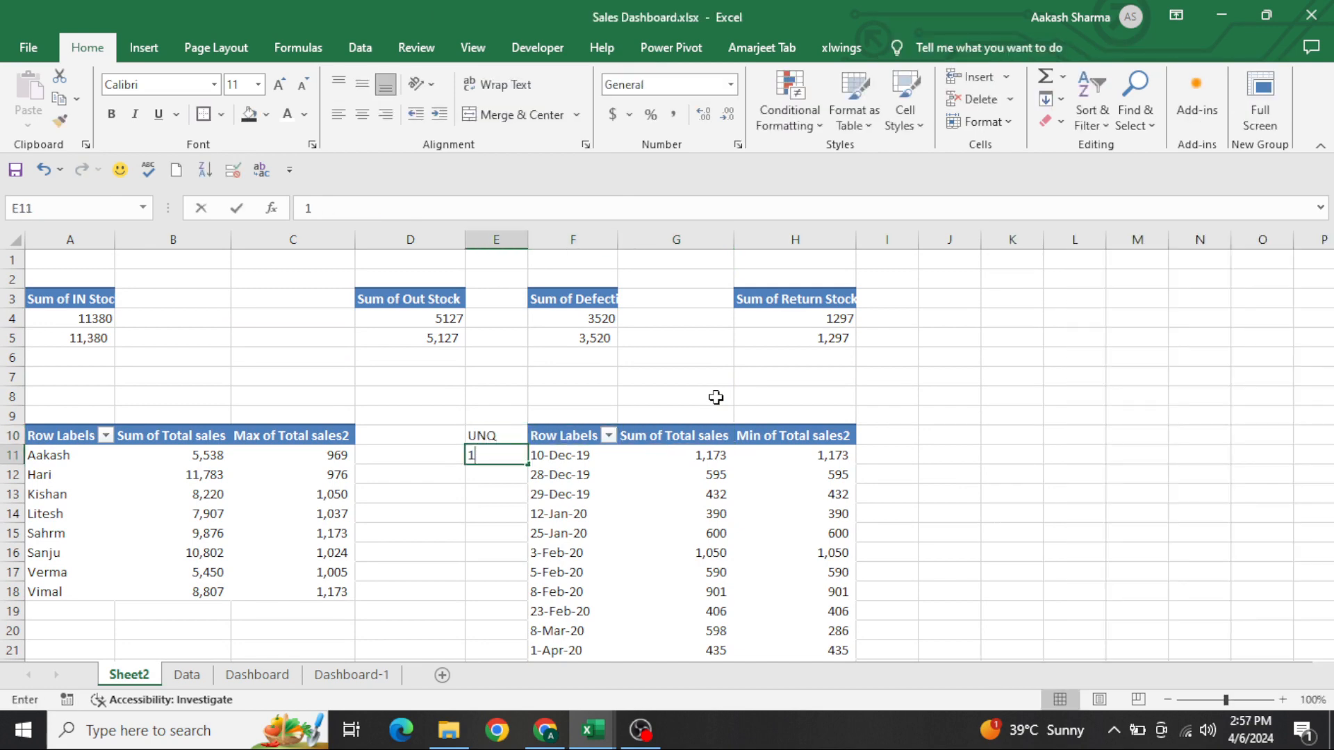
pyautogui.press('Return')
pyautogui.write('=')
pyautogui.press('Up')
pyautogui.write('+1')
pyautogui.press('Return')
pyautogui.press('Right')
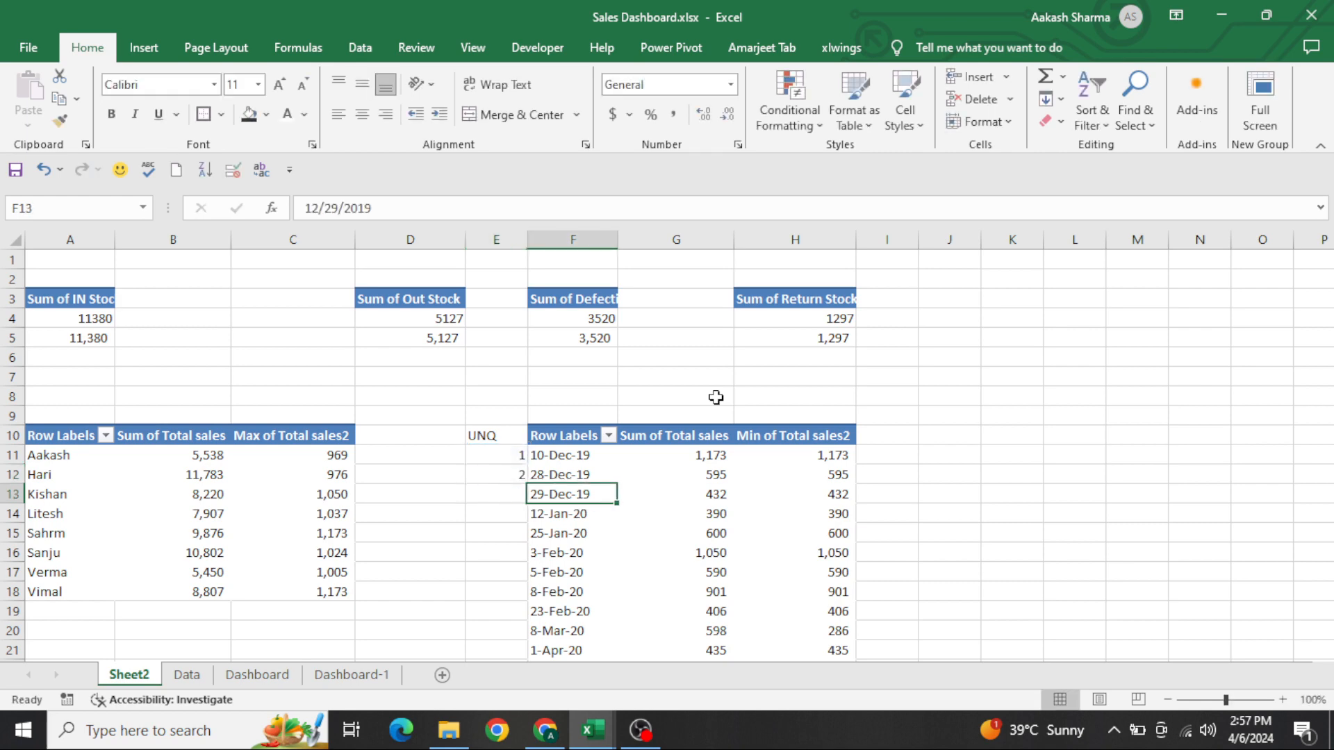
# Fill the UNQ numbering formula down column E to the pivot table's last date row
pyautogui.hotkey('ctrl', 'Down')
pyautogui.press('Left')
pyautogui.hotkey('ctrl', 'shift', 'Up')
pyautogui.hotkey('ctrl', 'd')
pyautogui.press('Right')
pyautogui.press('Left')
pyautogui.hotkey('ctrl', 'Up')
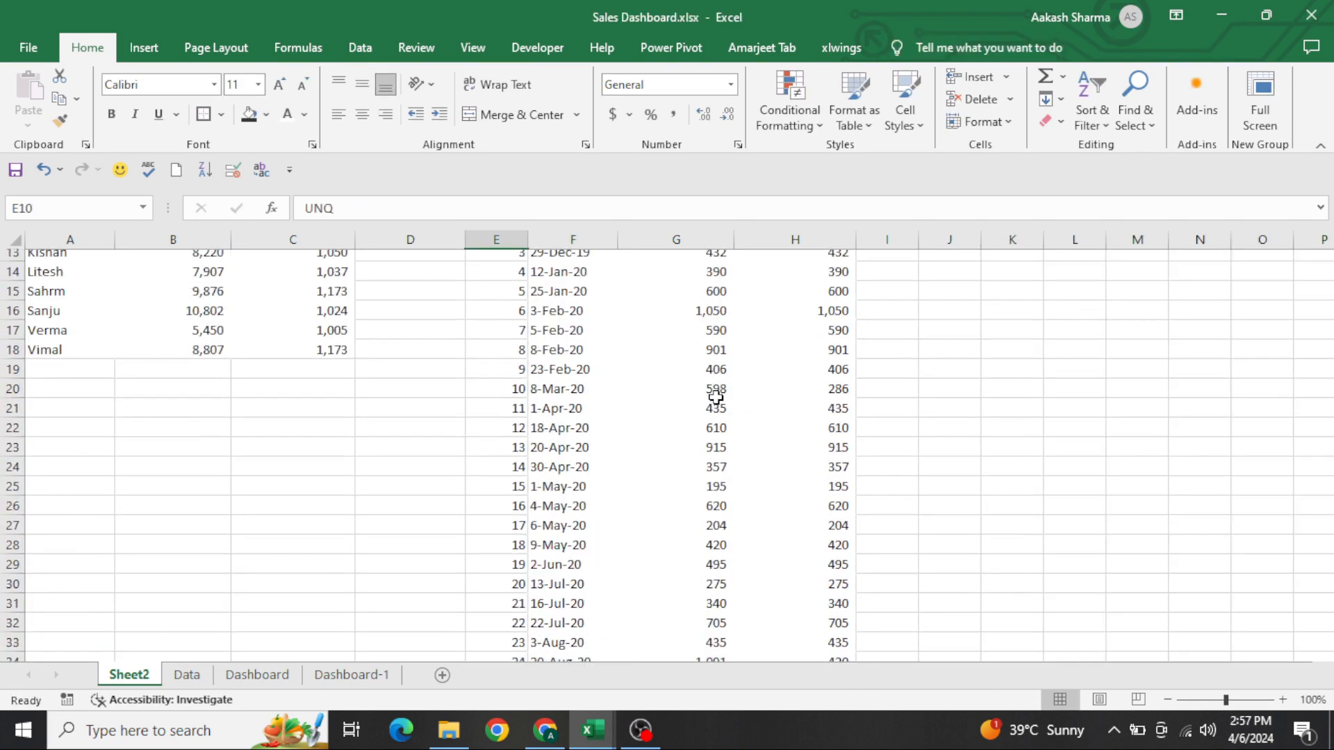
# Extend the UNQ numbering formula past the end of the pivot table down to E149
pyautogui.press('Down')
pyautogui.hotkey('ctrl', 'shift', 'Down')
pyautogui.hotkey('ctrl', 'Down')
pyautogui.hotkey('shift', 'Down')
pyautogui.hotkey('shift', 'Down')
pyautogui.hotkey('shift', 'Down')
pyautogui.hotkey('shift', 'Down')
pyautogui.hotkey('shift', 'Down')
pyautogui.hotkey('shift', 'Down')
pyautogui.hotkey('shift', 'Down')
pyautogui.hotkey('shift', 'Down')
pyautogui.hotkey('shift', 'Down')
pyautogui.hotkey('shift', 'Down')
pyautogui.hotkey('shift', 'Down')
pyautogui.hotkey('shift', 'Down')
pyautogui.hotkey('shift', 'Down')
pyautogui.hotkey('shift', 'Down')
pyautogui.hotkey('shift', 'Down')
pyautogui.hotkey('shift', 'Down')
pyautogui.hotkey('shift', 'Down')
pyautogui.hotkey('shift', 'Down')
pyautogui.hotkey('shift', 'Down')
pyautogui.hotkey('shift', 'Down')
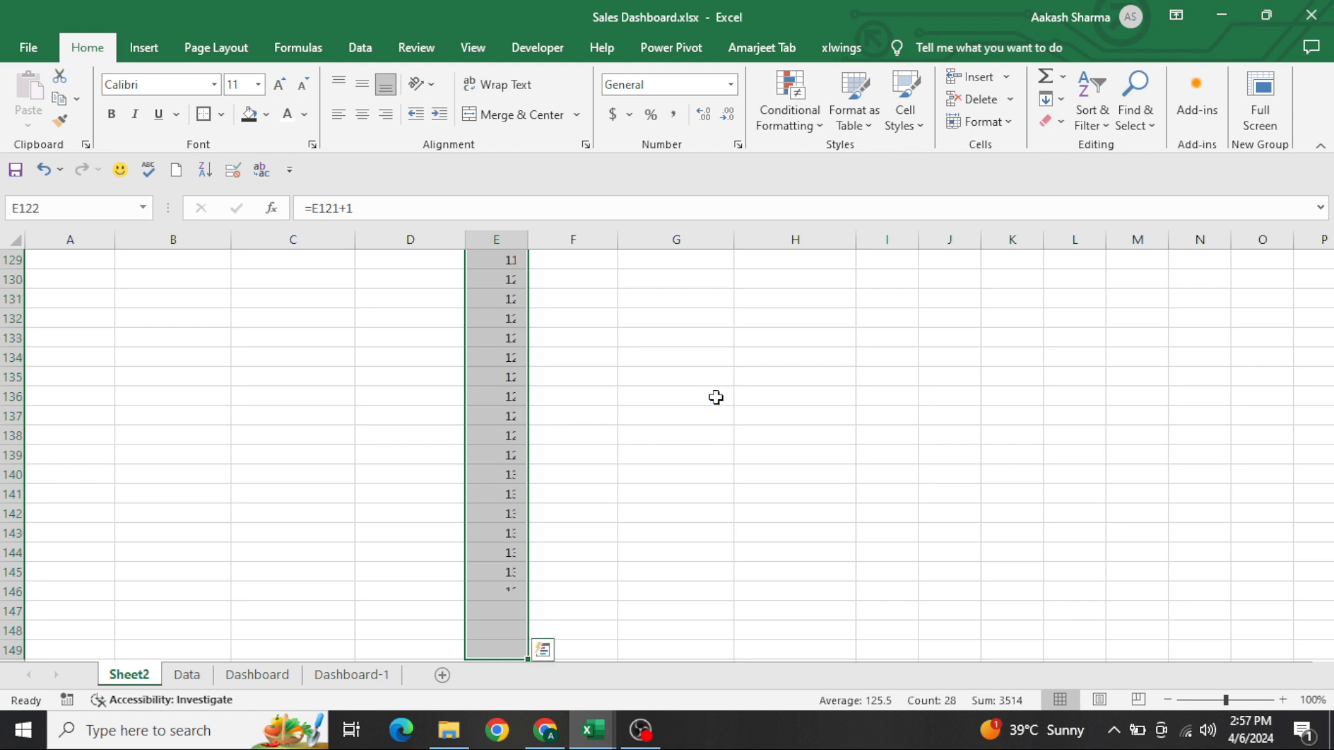
# Check the UNQ numbers around the pivot table's last date row and return to the top of Sheet2
pyautogui.press('Up')
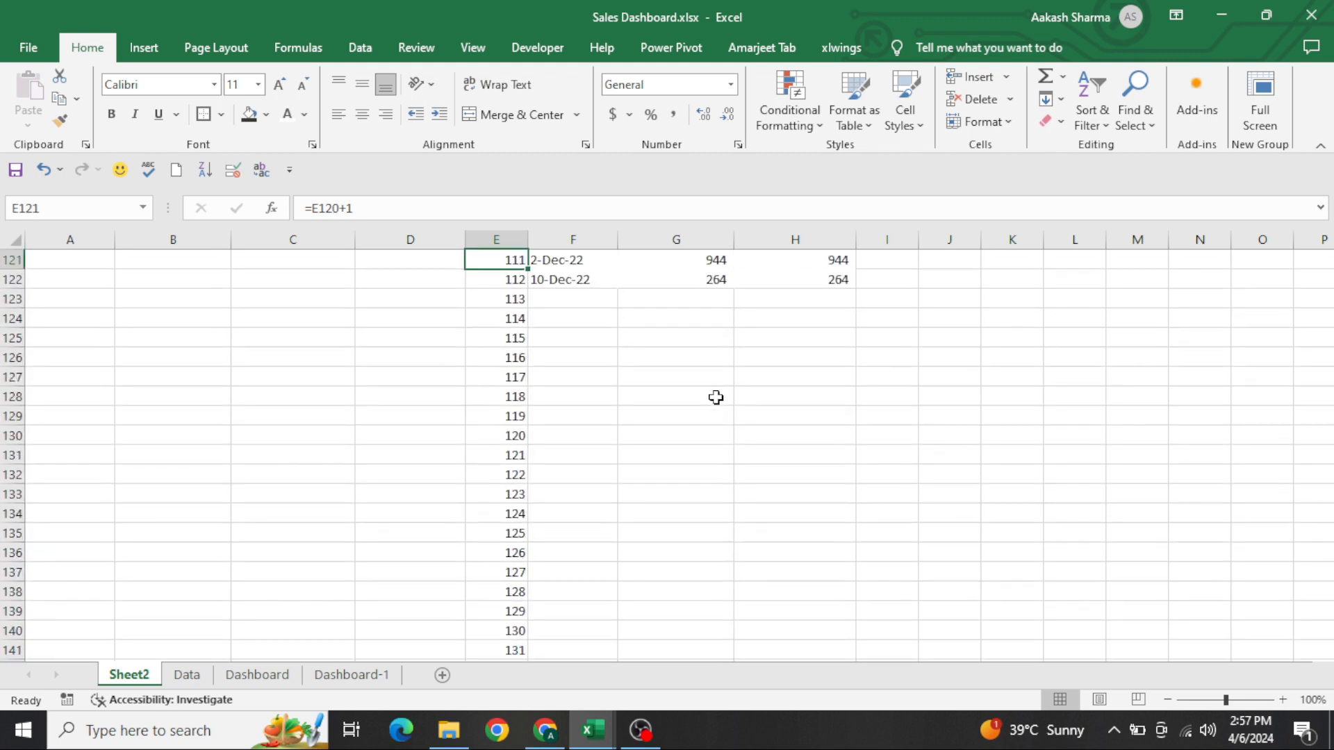
pyautogui.press('Down')
pyautogui.press('Down')
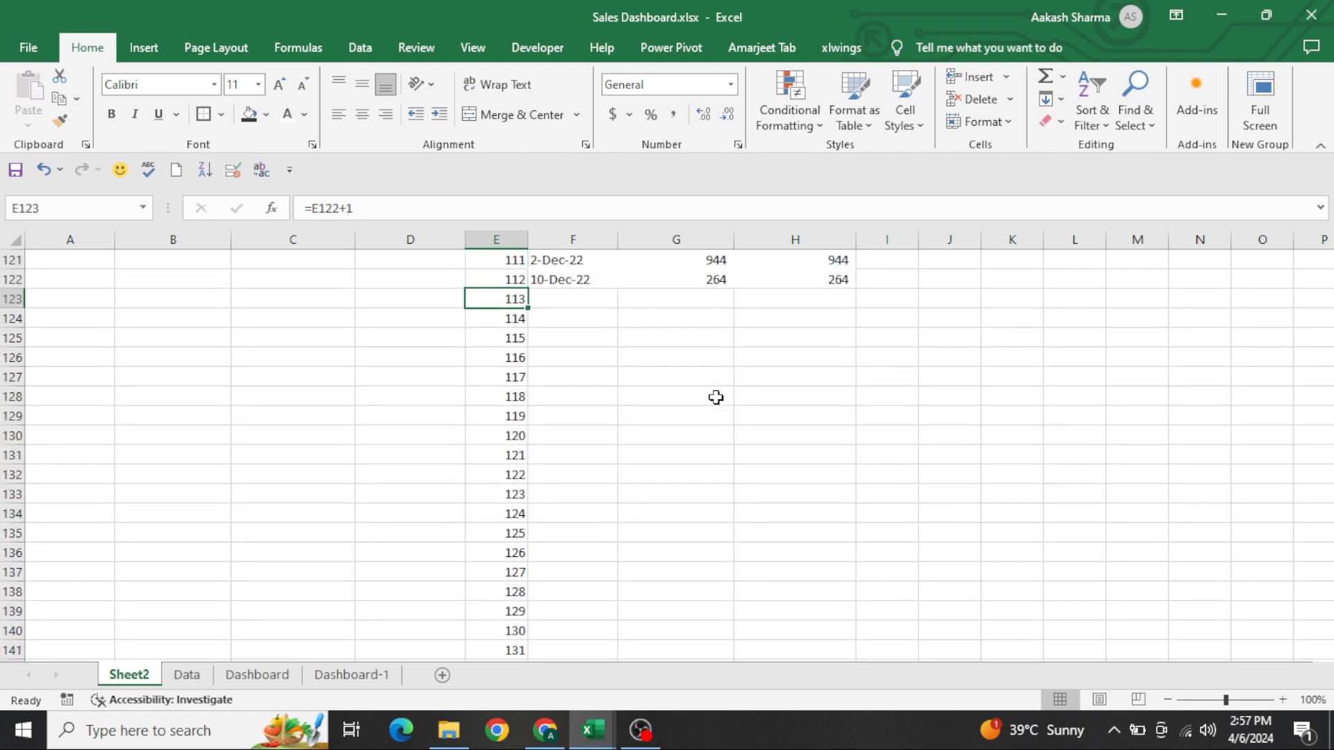
pyautogui.press('Up')
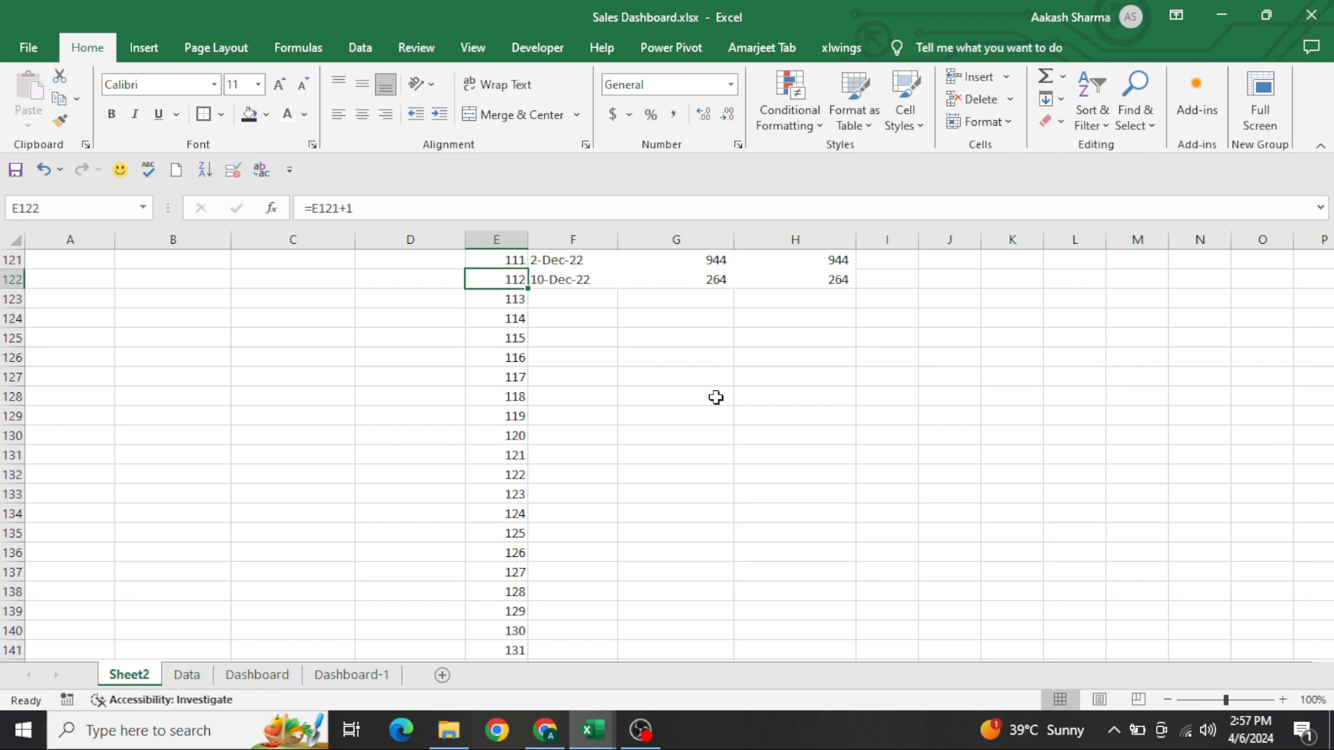
pyautogui.hotkey('ctrl', 'Up')
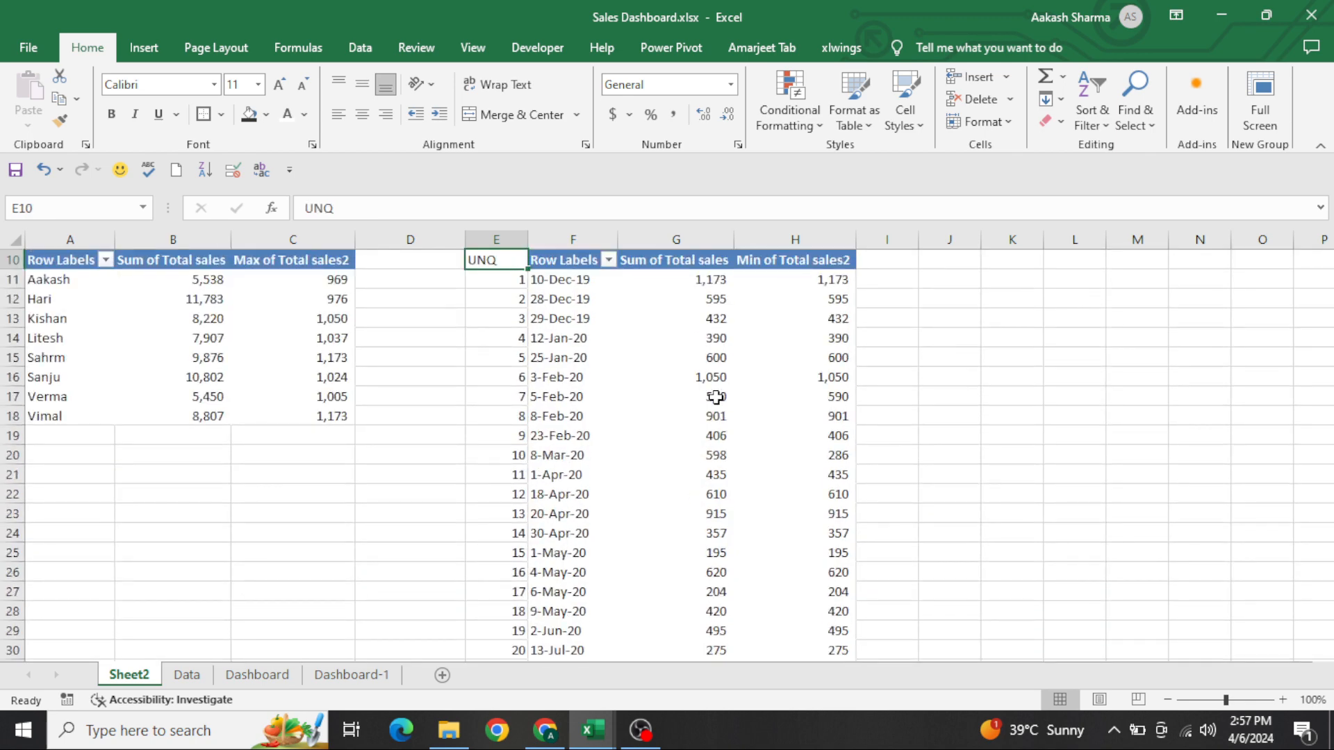
pyautogui.hotkey('ctrl', 'Up')
pyautogui.hotkey('ctrl', 'Left')
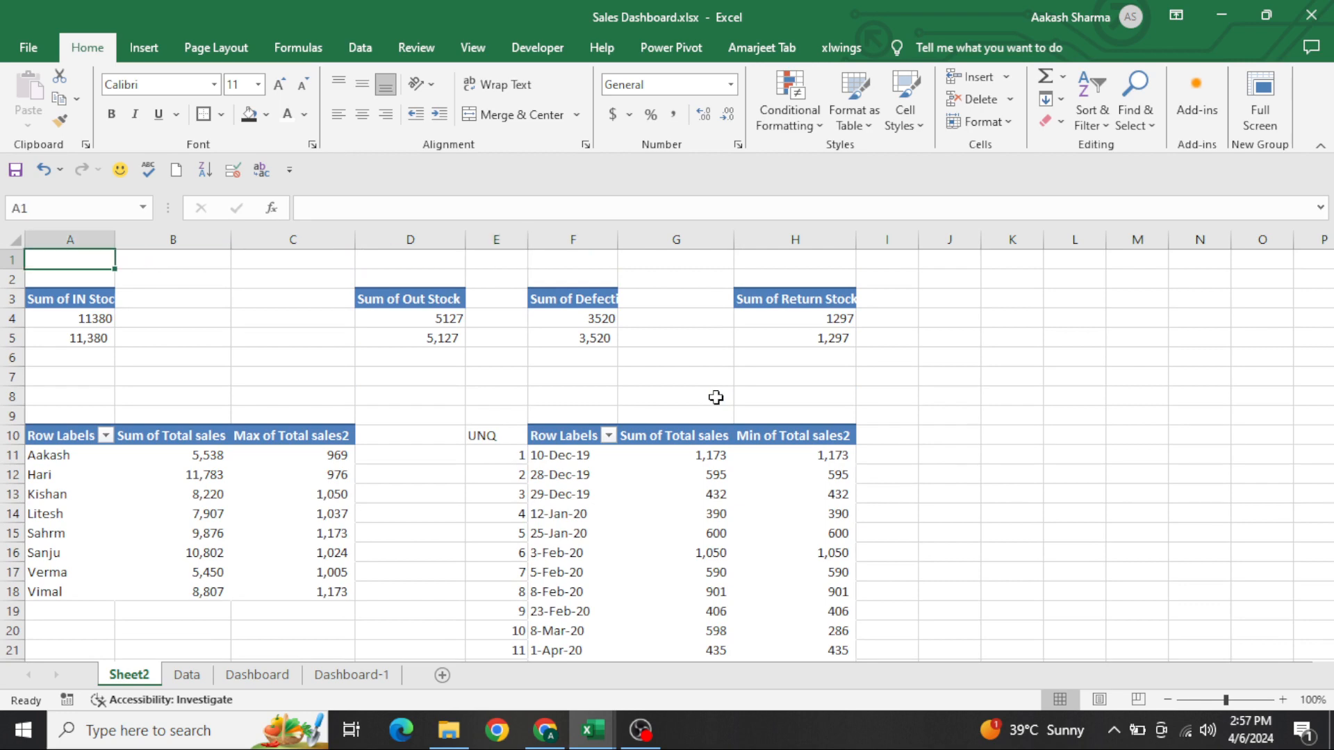
# Insert slicers for Company Name, Months (Date) and Years (Date) from the Sum of IN Stock pivot table
pyautogui.hotkey('ctrl', 'Down')
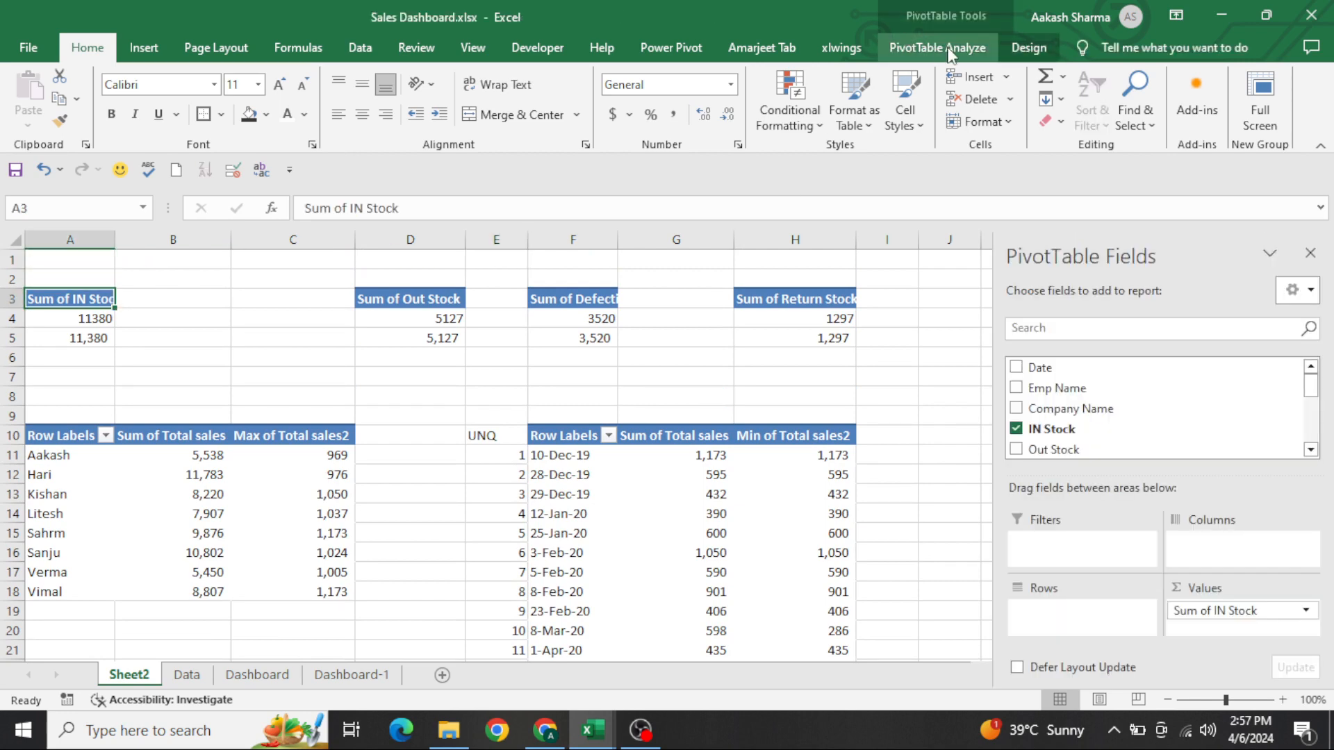
pyautogui.hotkey('ctrl', 'pagedown')
pyautogui.hotkey('ctrl', 'pagedown')
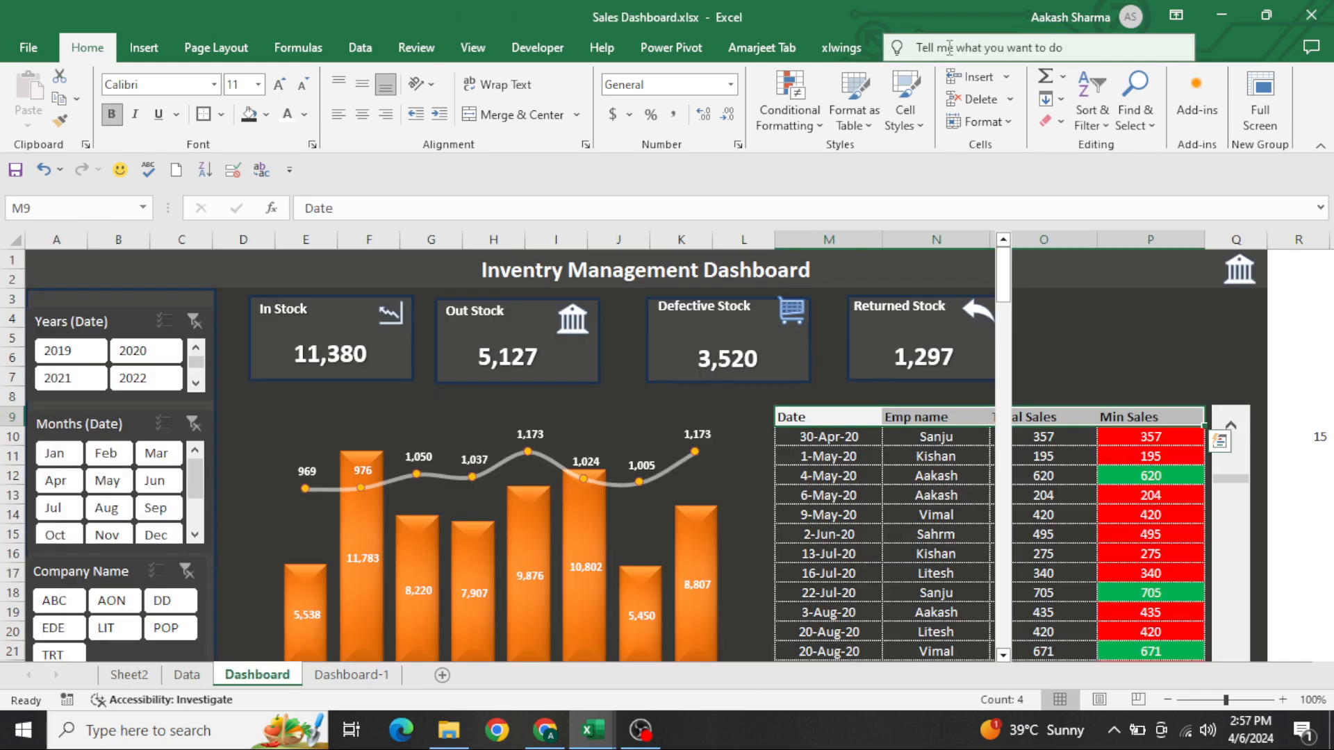
pyautogui.hotkey('ctrl', 'pageup')
pyautogui.hotkey('ctrl', 'pageup')
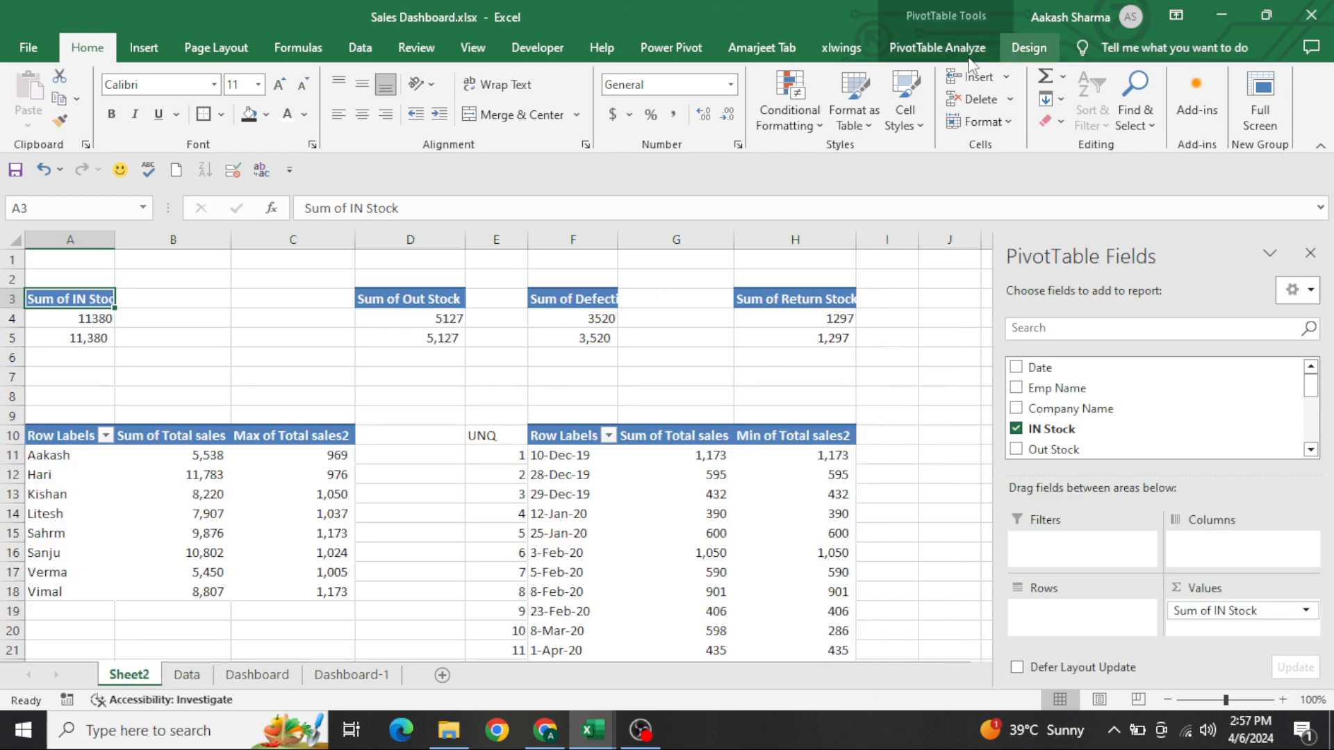
pyautogui.click(968, 54)
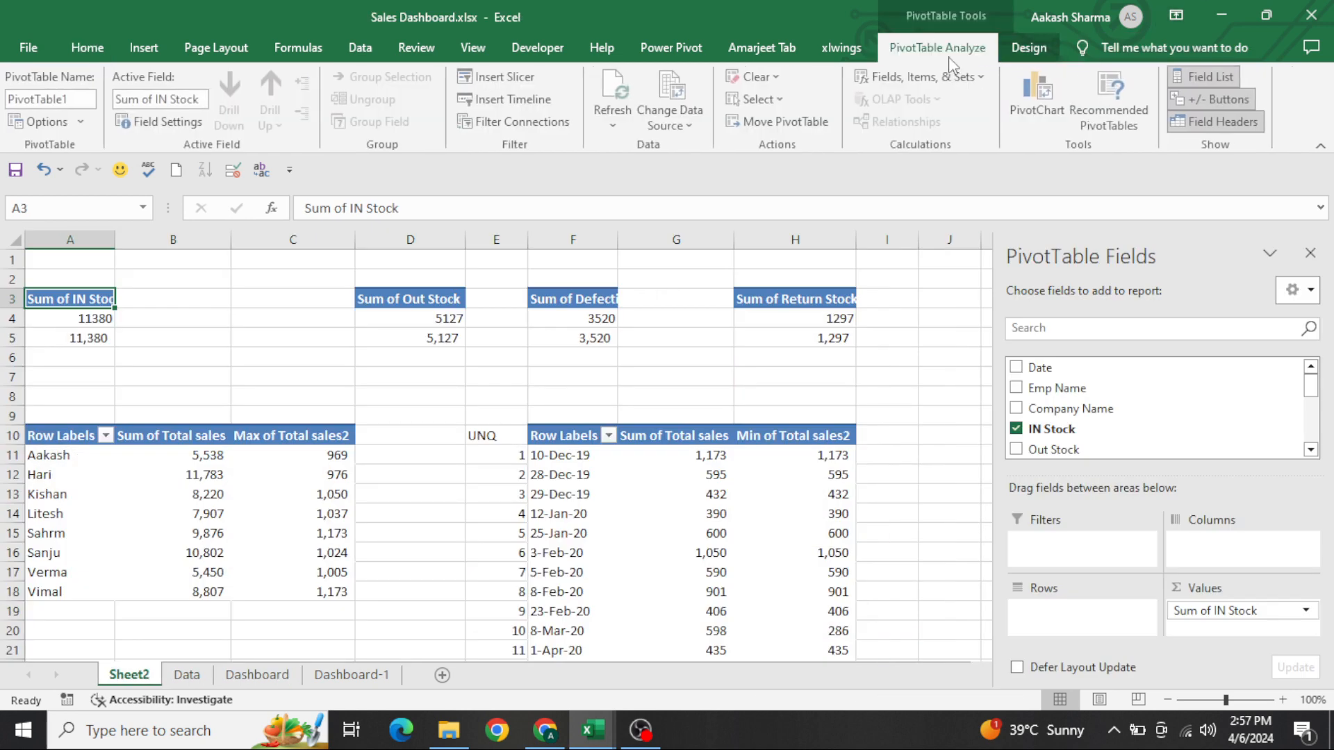
pyautogui.click(500, 77)
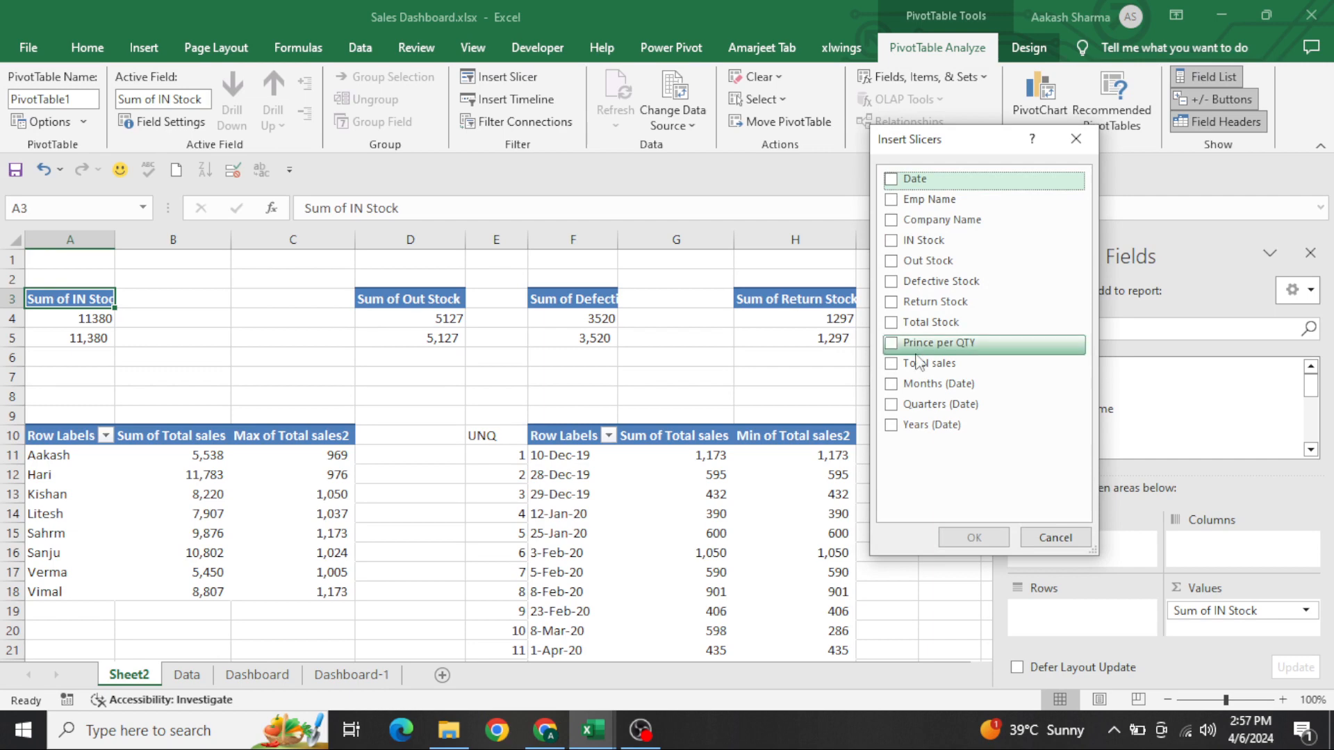
pyautogui.click(894, 385)
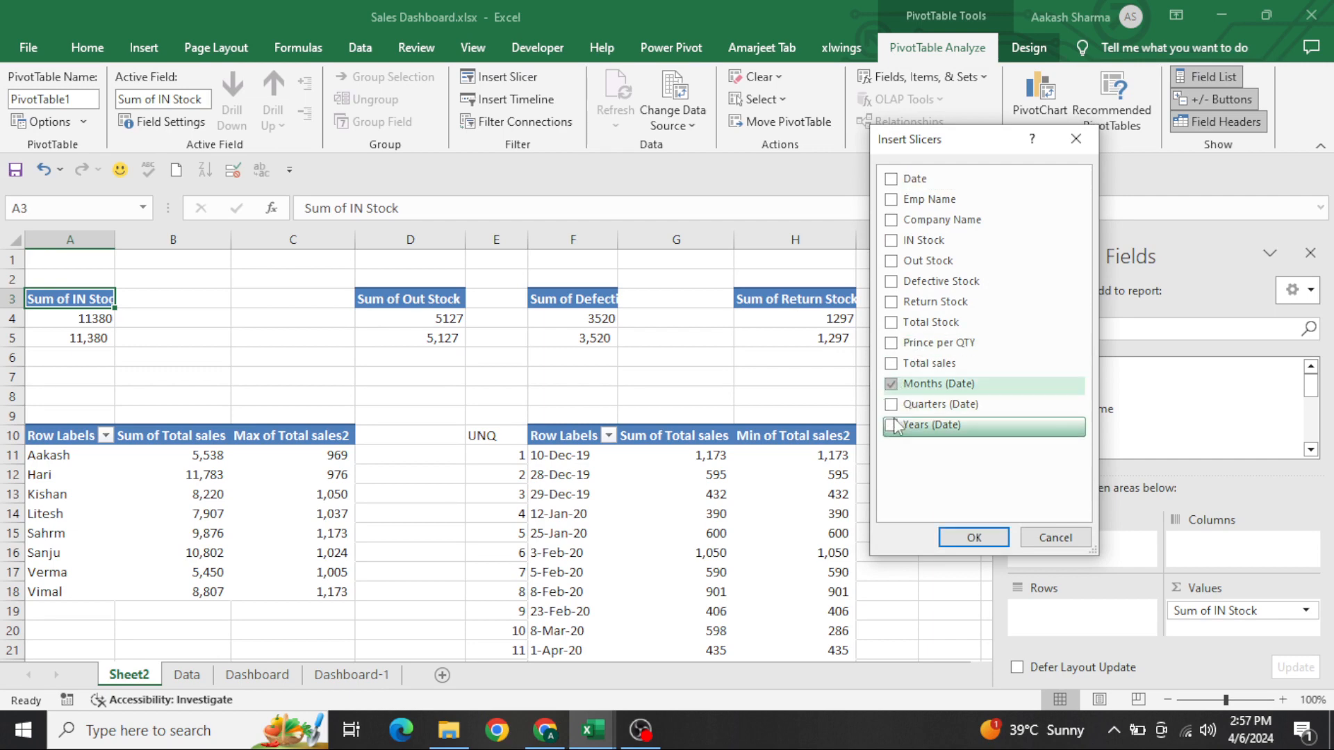
pyautogui.click(892, 426)
pyautogui.click(893, 221)
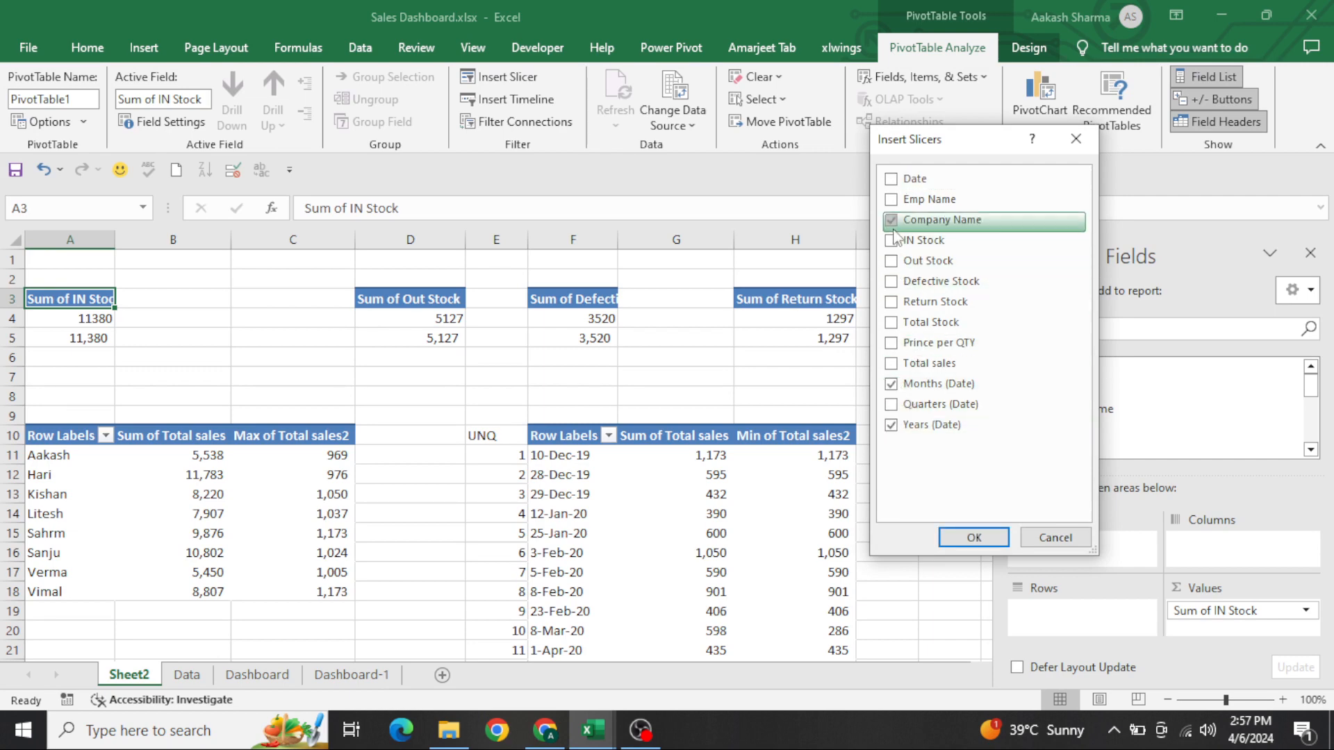
pyautogui.click(971, 536)
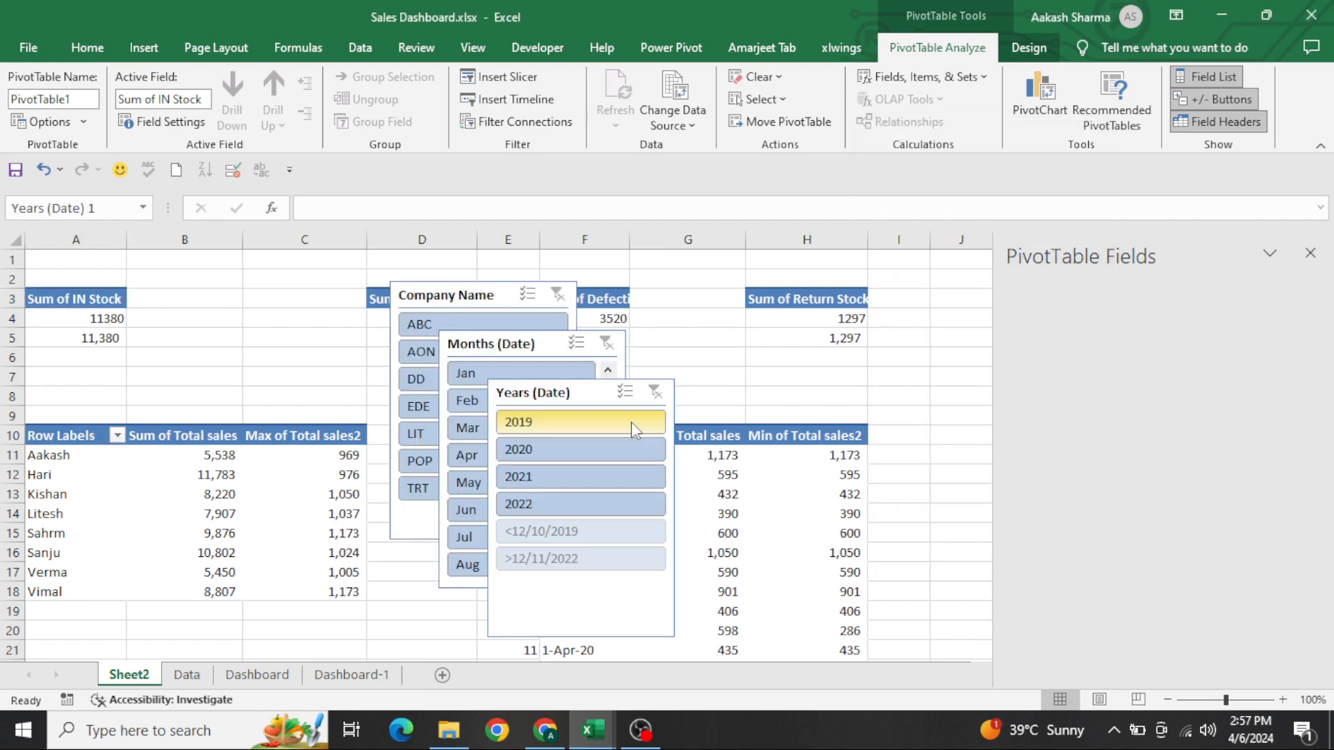
# Cut the Company Name, Months (Date) and Years (Date) slicers together from Sheet2 and go to Dashboard-1
pyautogui.hotkey('ctrl', 'x')
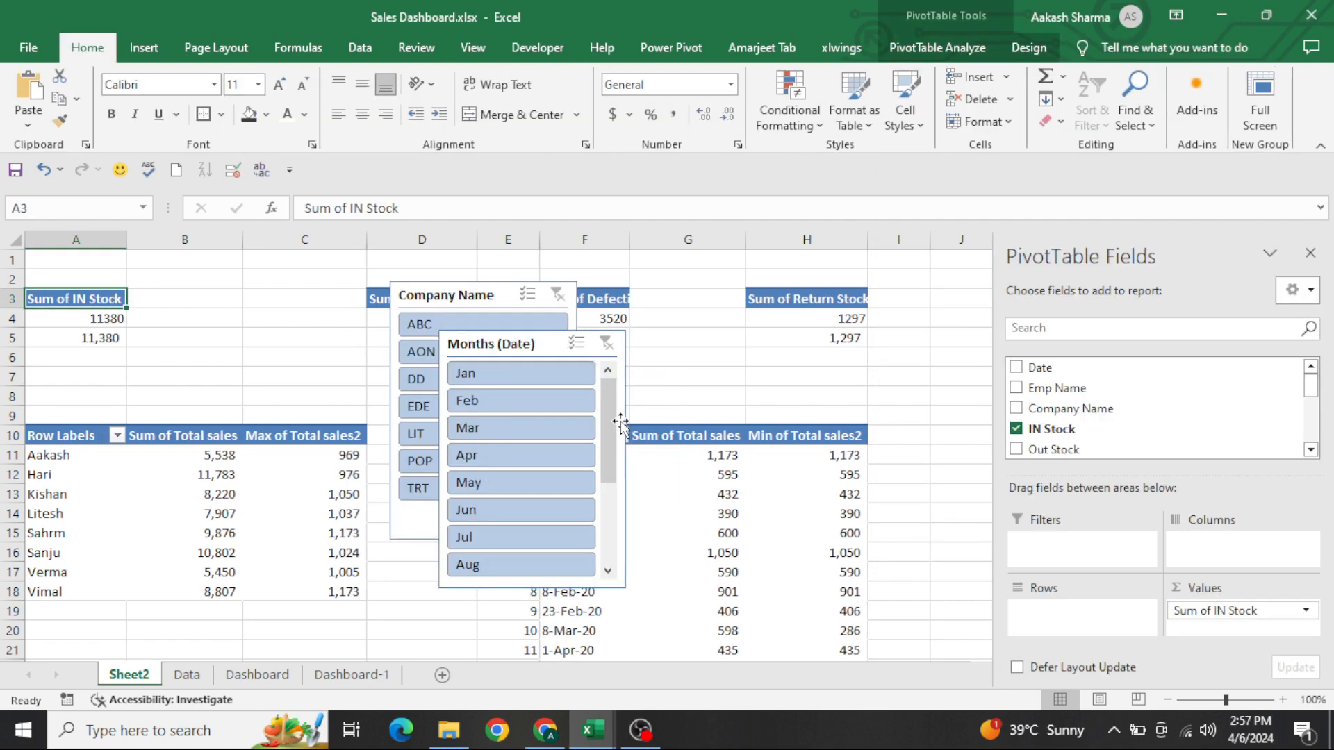
pyautogui.hotkey('ctrl', 'z')
pyautogui.keyDown('ctrl'); pyautogui.click(516, 348); pyautogui.keyUp('ctrl')
pyautogui.keyDown('ctrl'); pyautogui.click(474, 292); pyautogui.keyUp('ctrl')
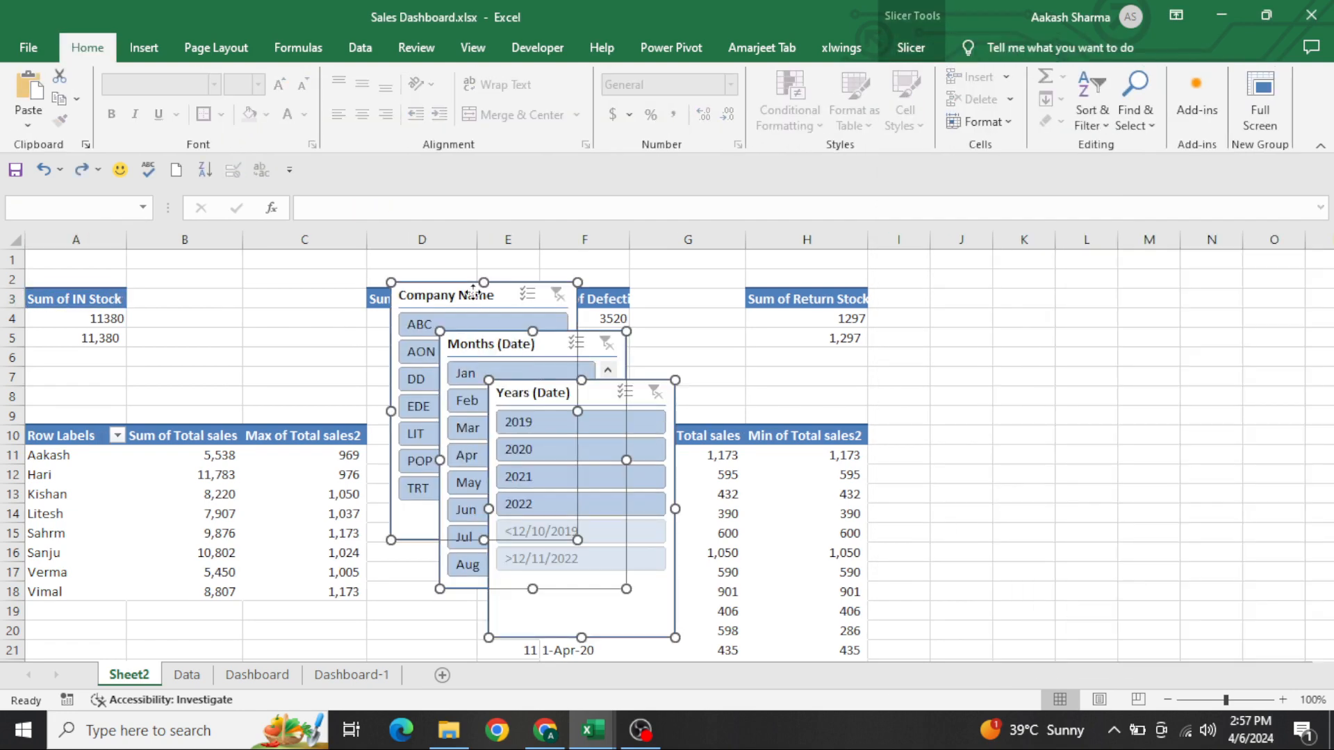
pyautogui.hotkey('ctrl', 'x')
pyautogui.click(351, 674)
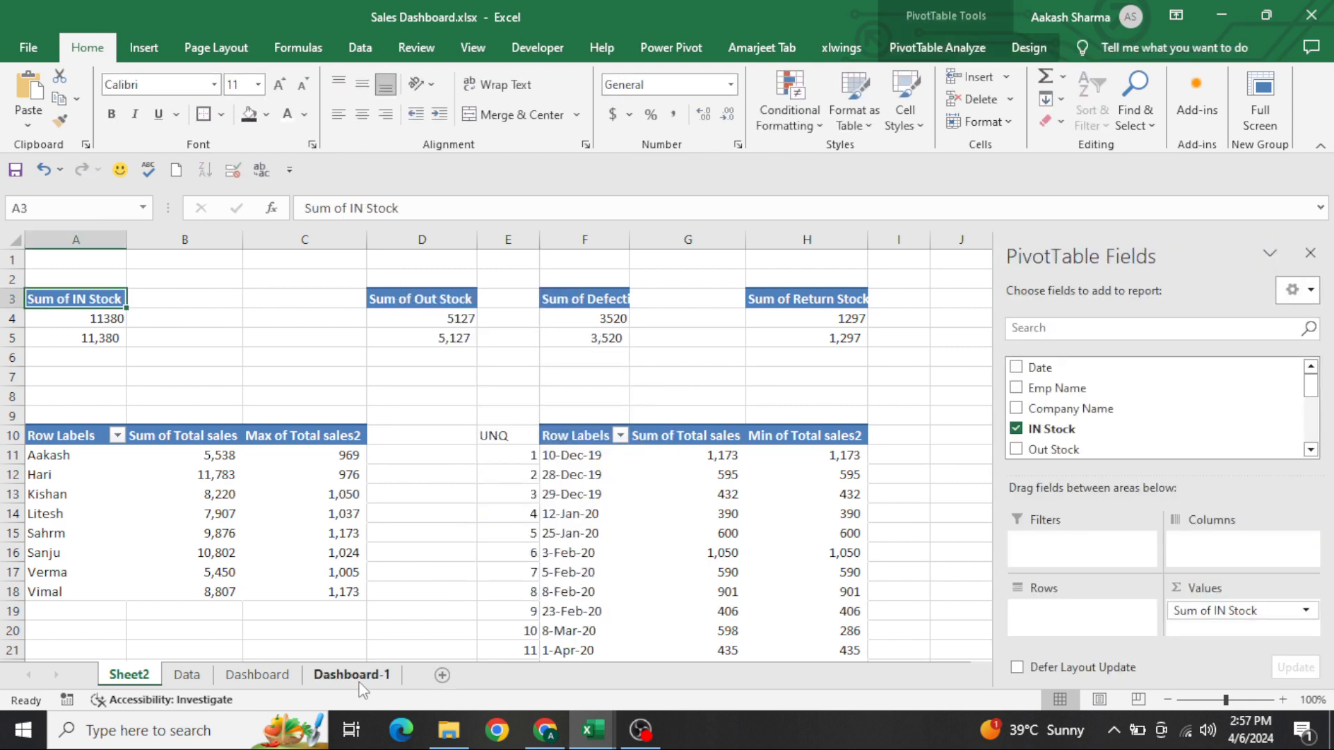
# Try to paste the cut slicers with the combo chart selected and undo the paste
pyautogui.click(327, 410)
pyautogui.hotkey('ctrl', 'v')
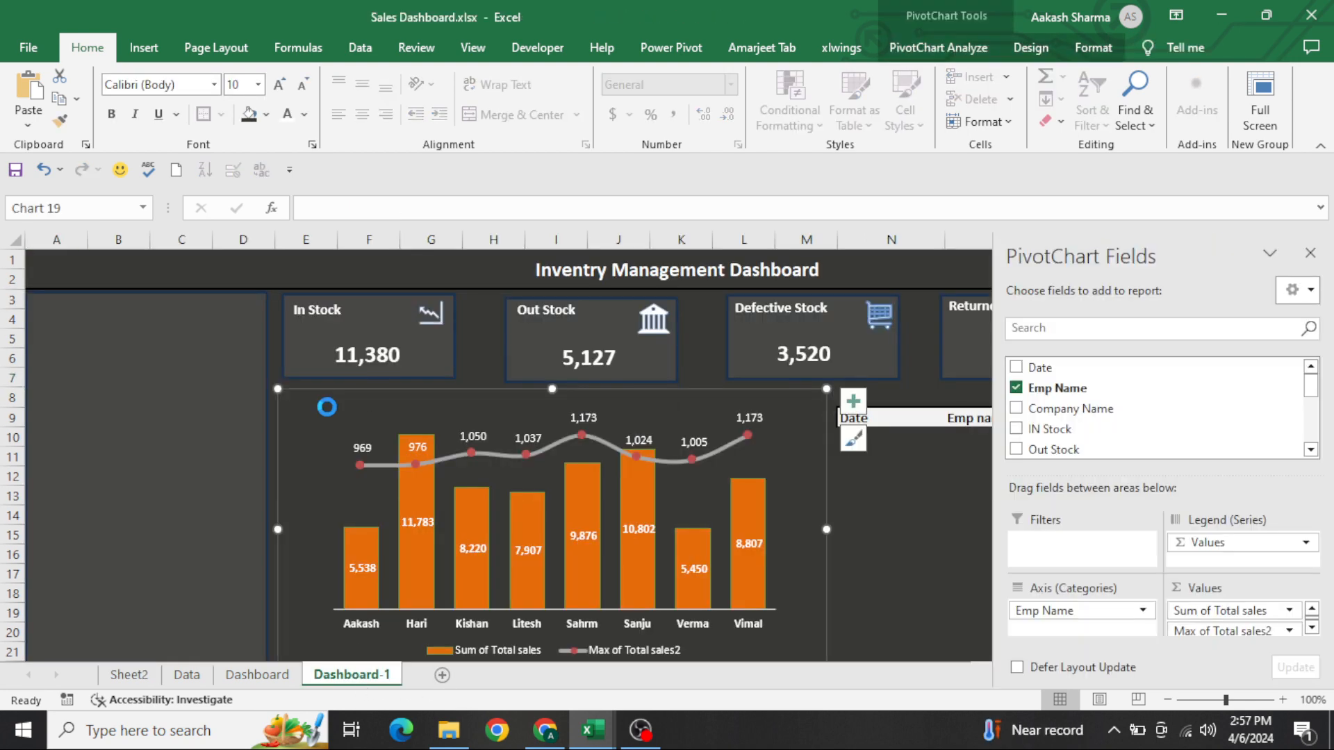
pyautogui.moveTo(401, 387); pyautogui.dragTo(402, 387)
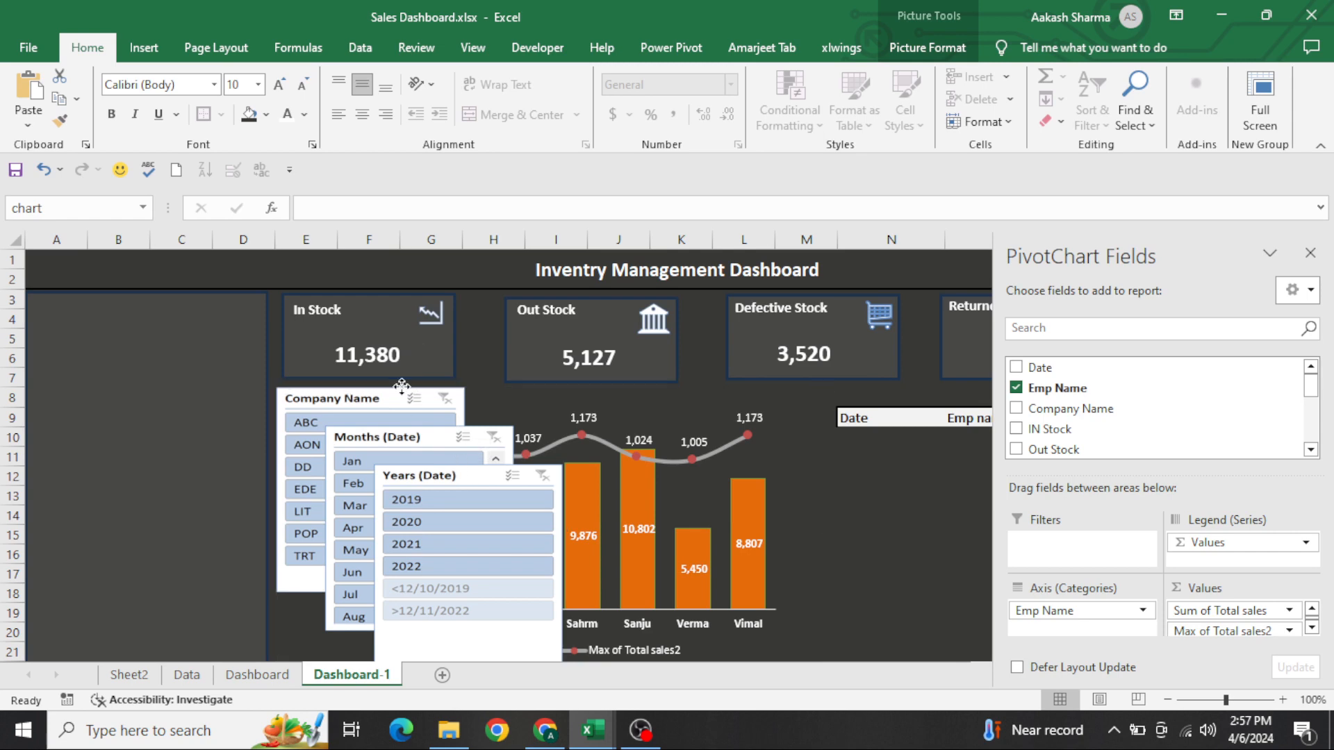
pyautogui.click(940, 514)
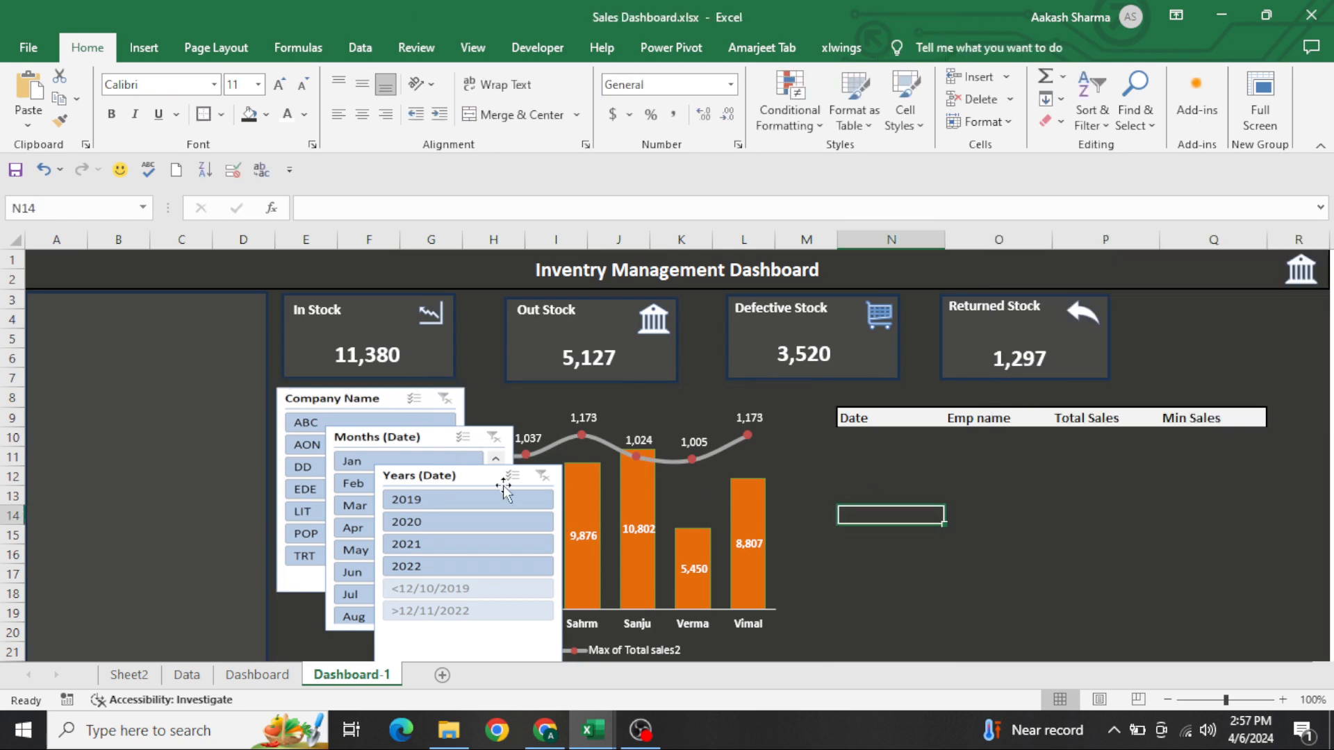
pyautogui.click(462, 487)
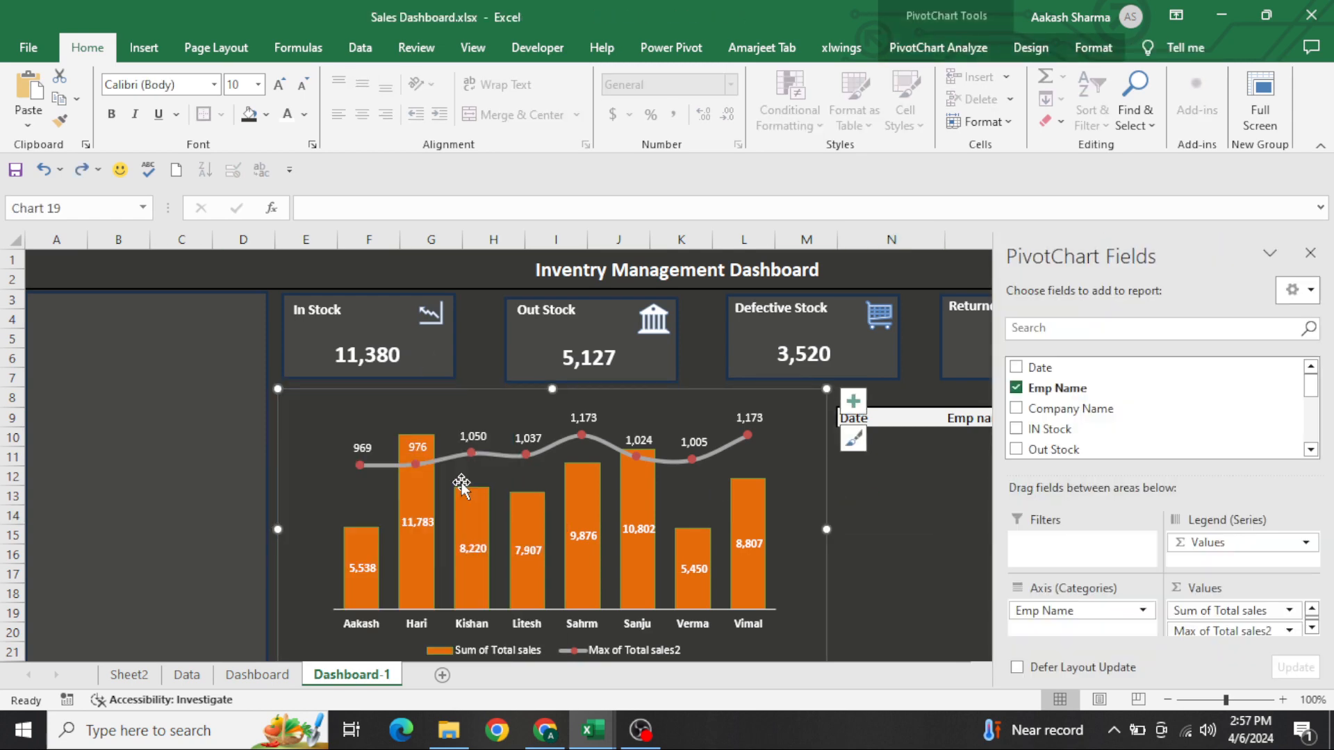
# Paste the three slicers at N11 and move the Years (Date) slicer into the empty side panel beside the In Stock card
pyautogui.click(890, 455)
pyautogui.hotkey('ctrl', 'v')
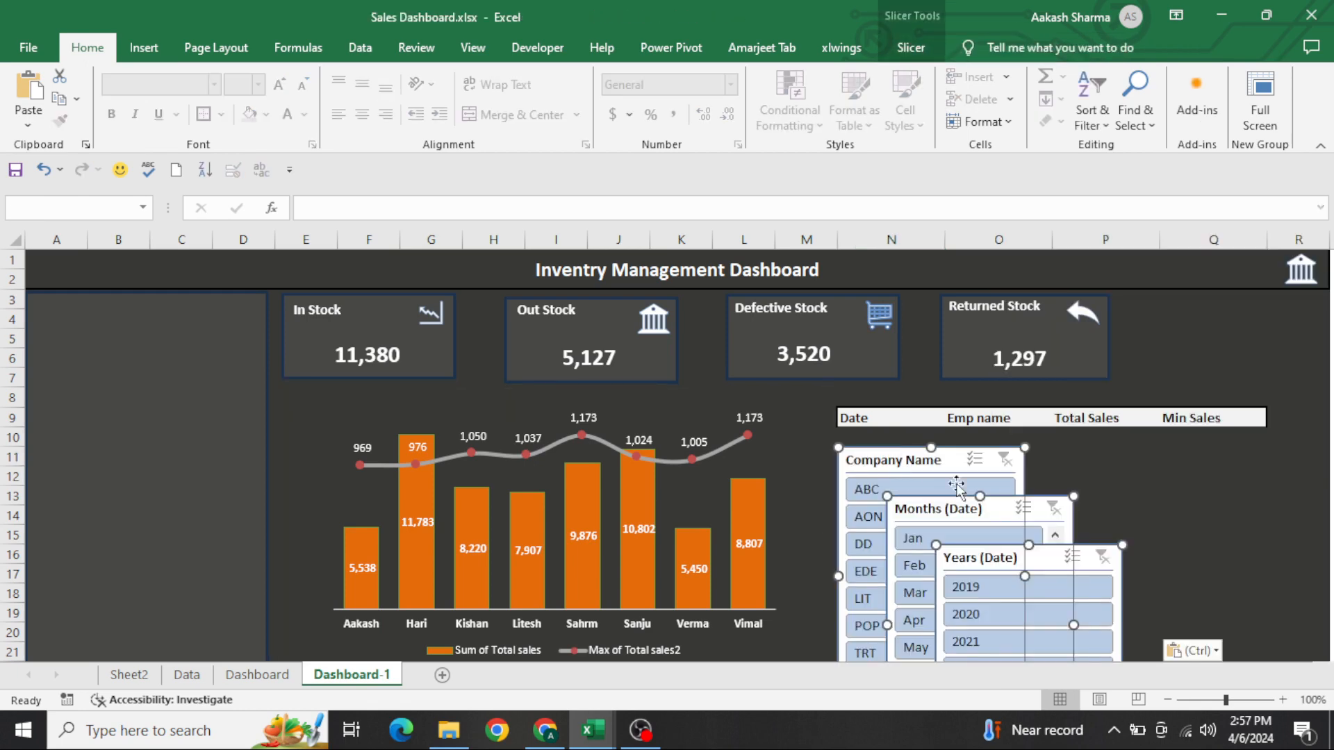
pyautogui.click(1105, 476)
pyautogui.moveTo(1037, 551); pyautogui.dragTo(138, 301)
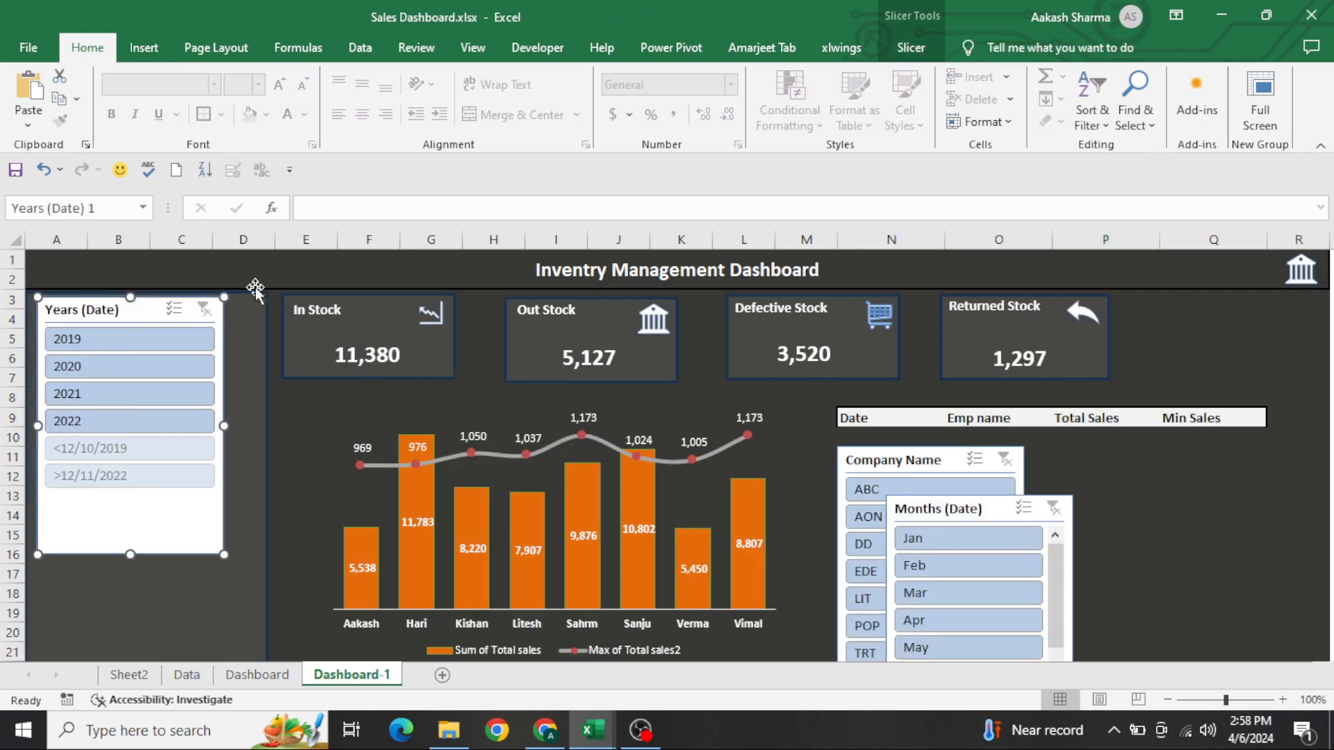
# Apply the custom Slicer Style 1 to the Years (Date) slicer
pyautogui.click(909, 49)
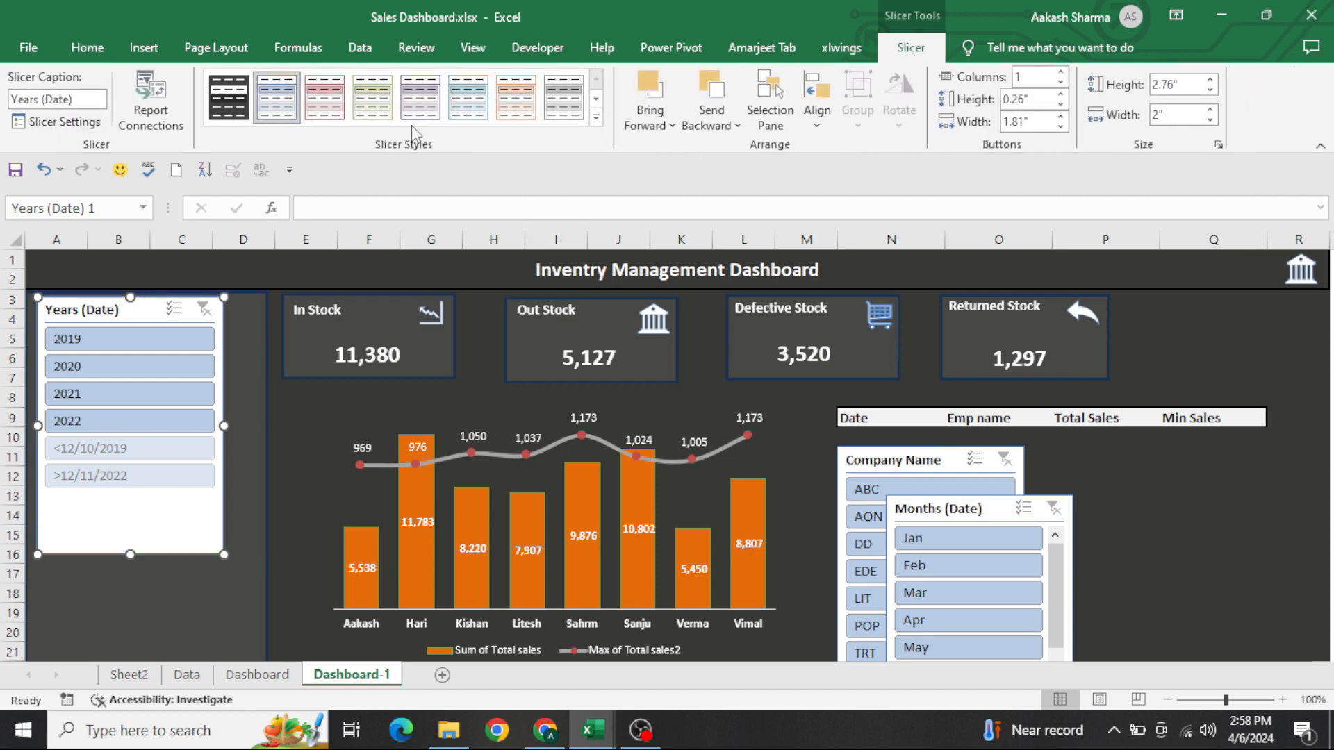
pyautogui.click(597, 117)
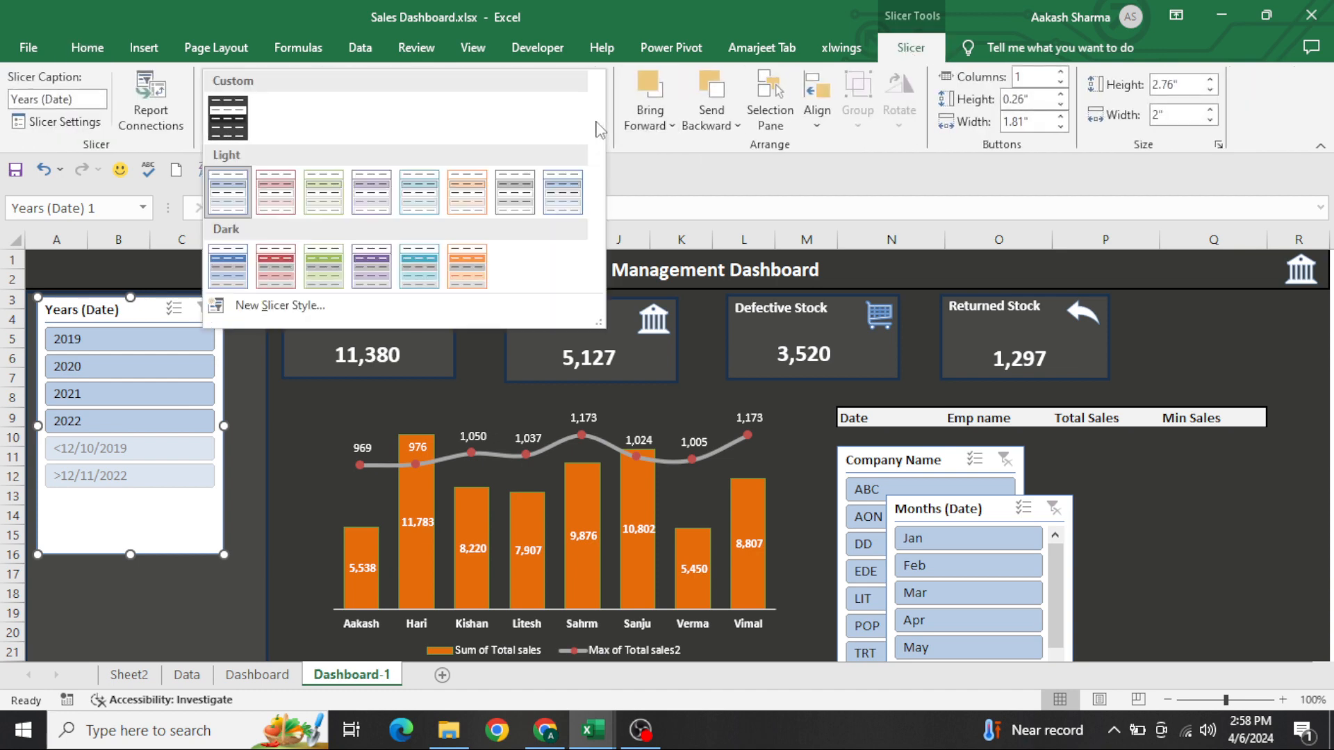
pyautogui.click(229, 116)
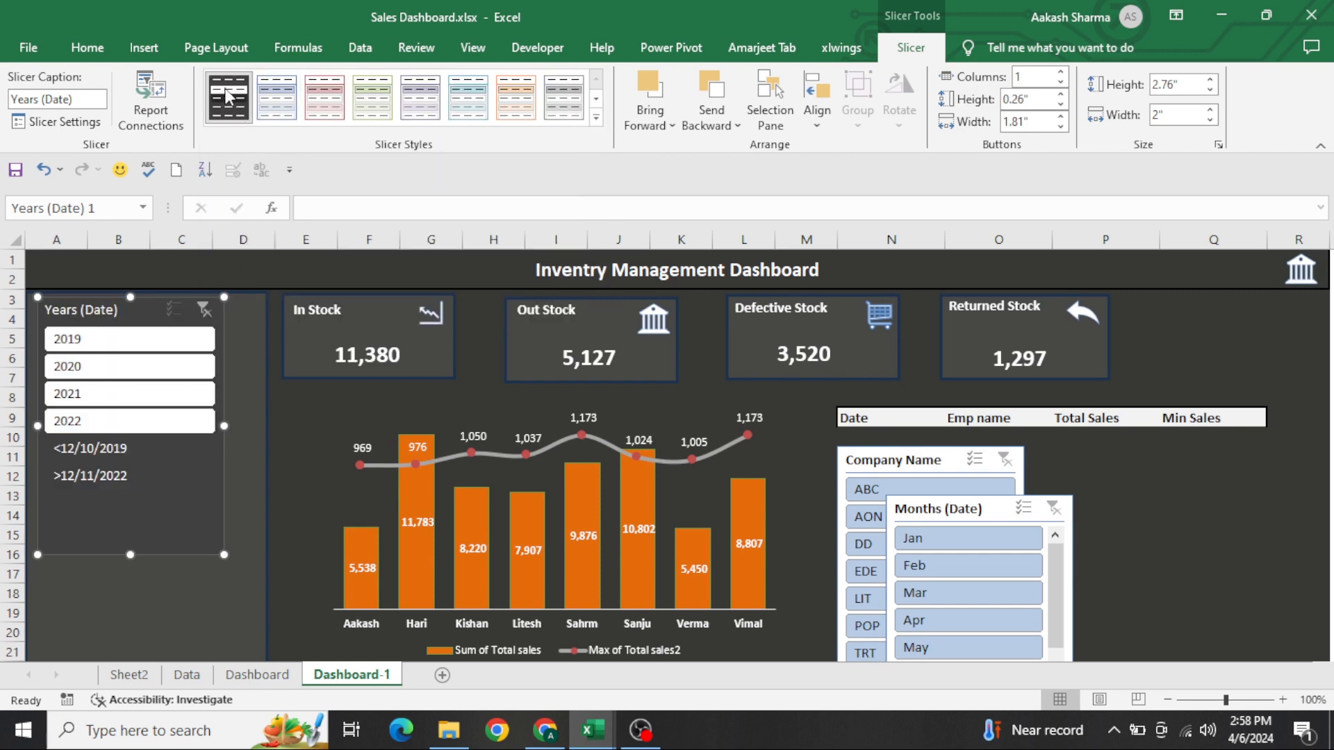
# Examine the slicer elements and their font and fill formatting options for a new slicer style without creating one
pyautogui.click(597, 119)
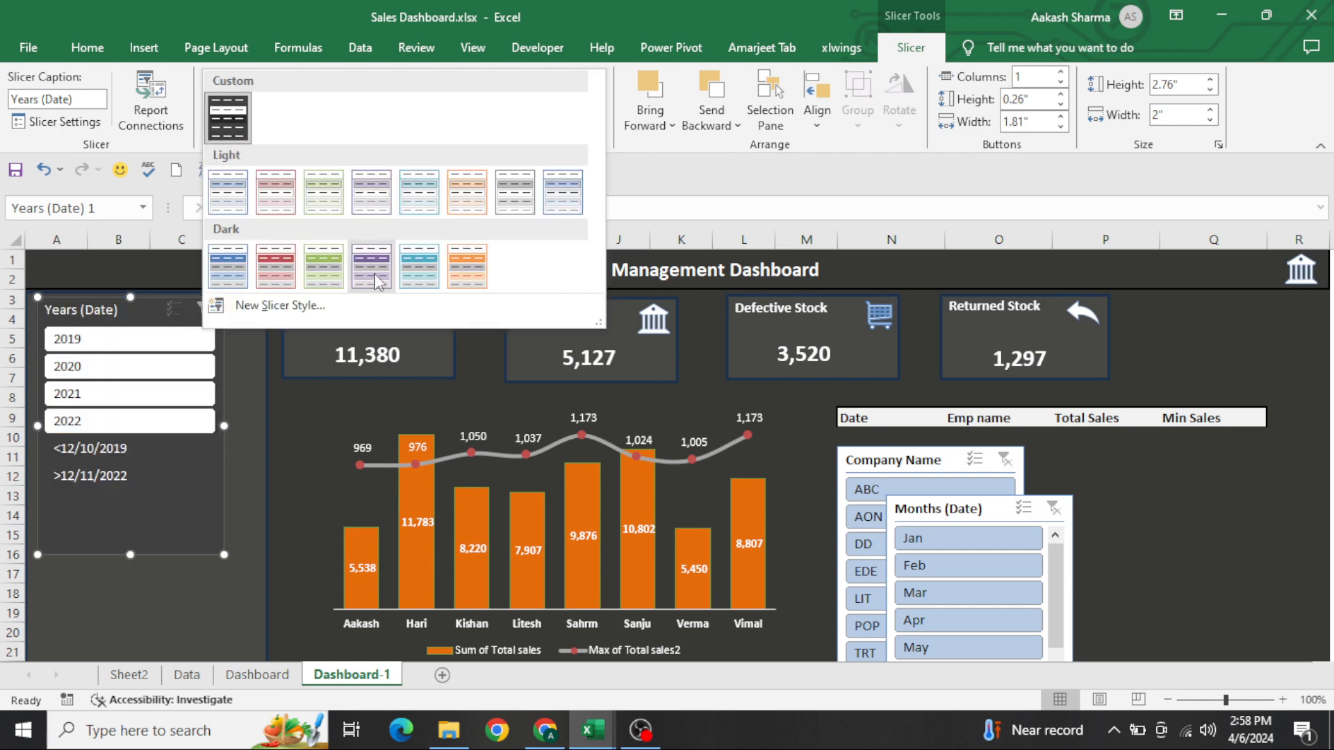
pyautogui.click(278, 305)
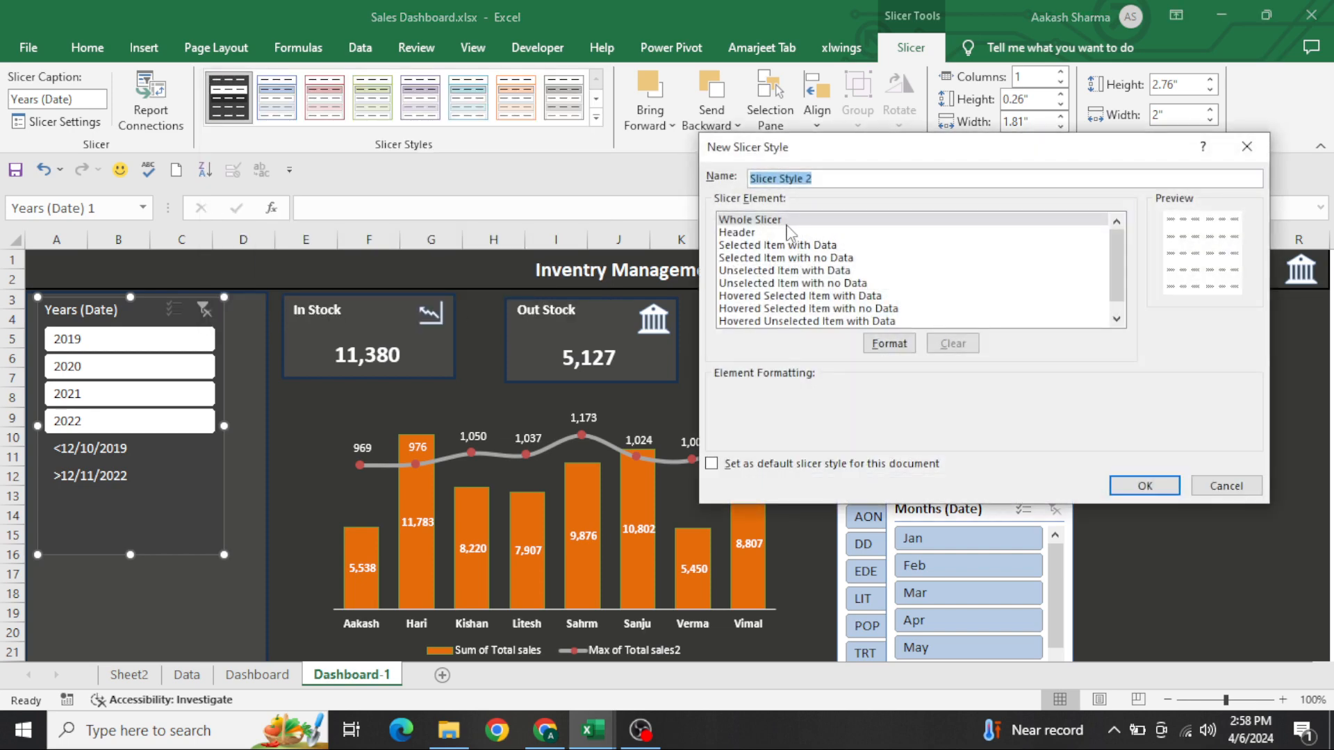
pyautogui.click(890, 344)
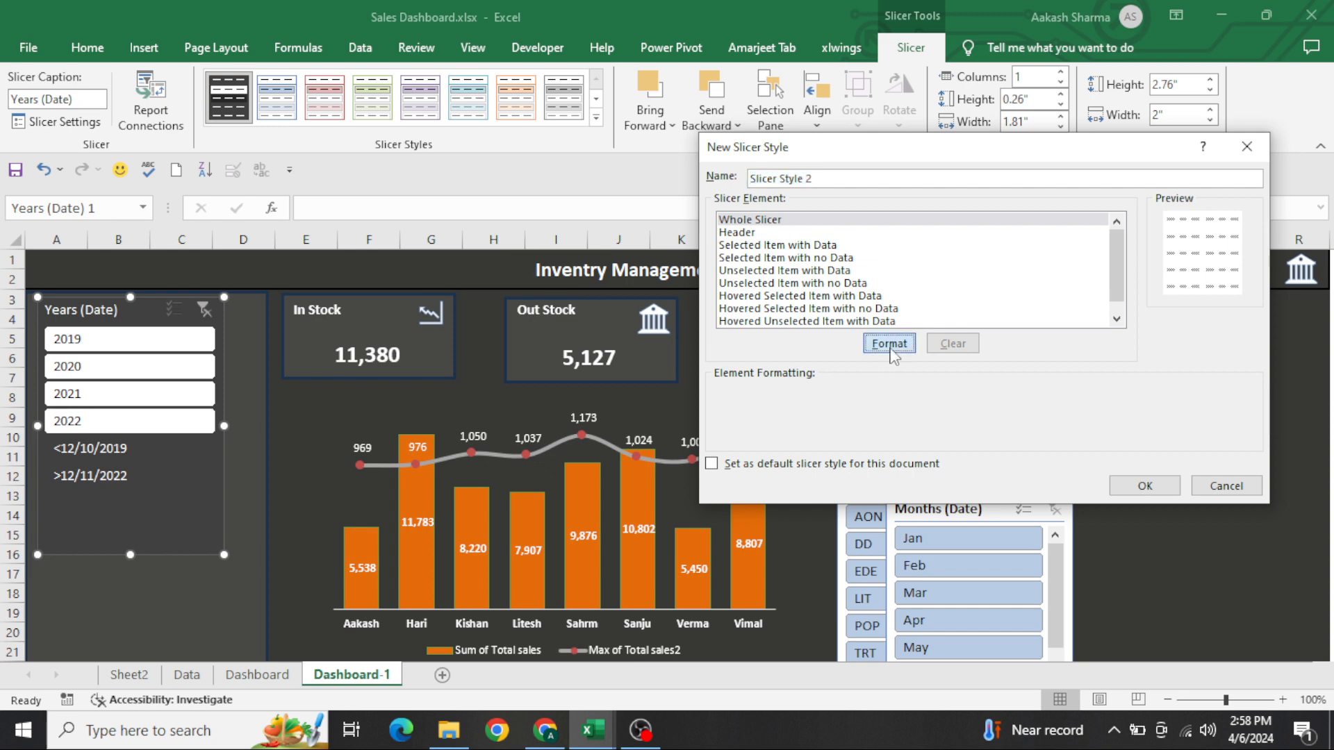
pyautogui.click(866, 103)
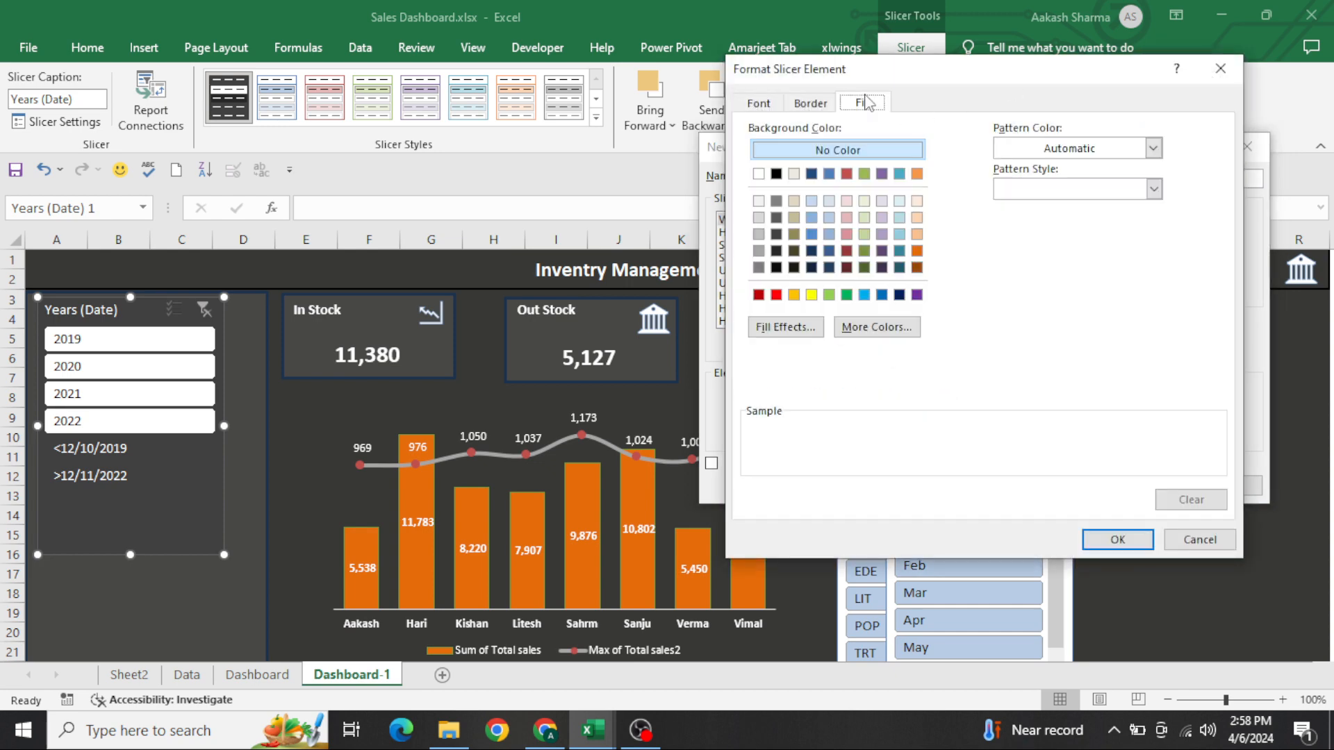
pyautogui.click(756, 110)
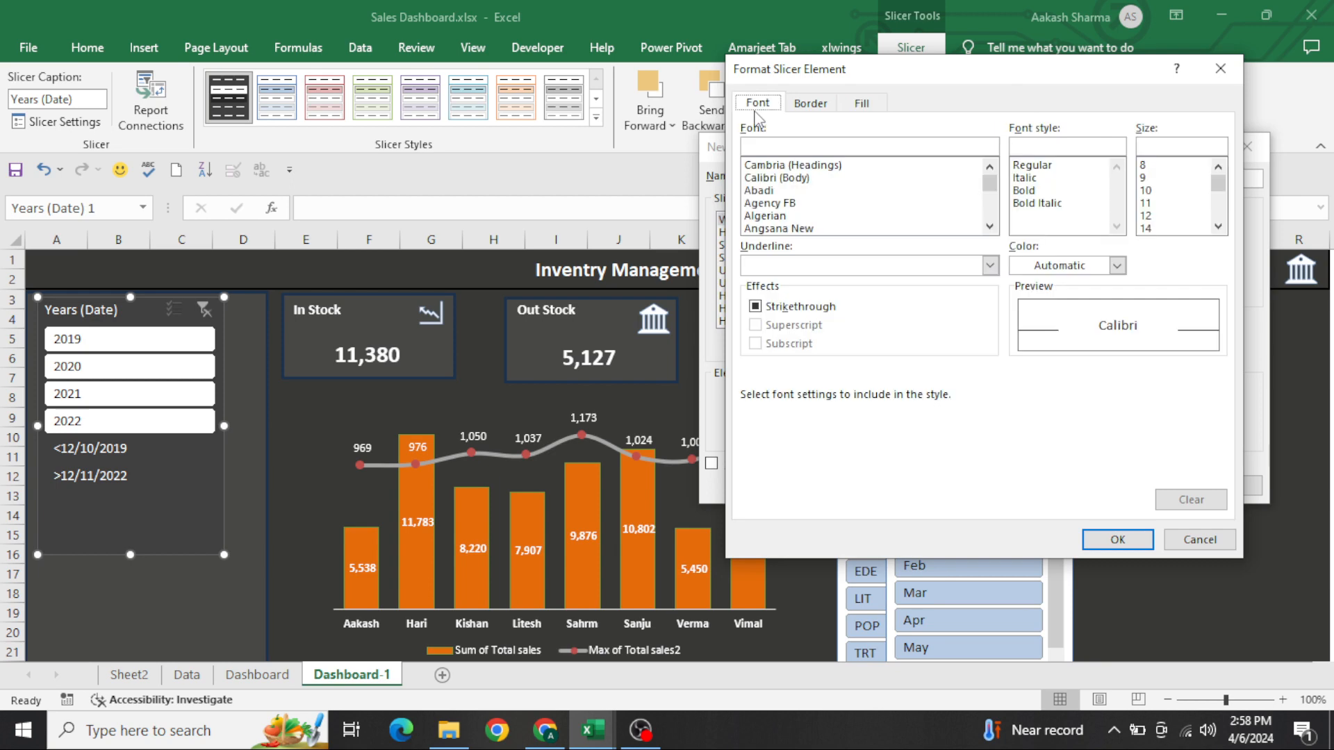
pyautogui.click(1213, 541)
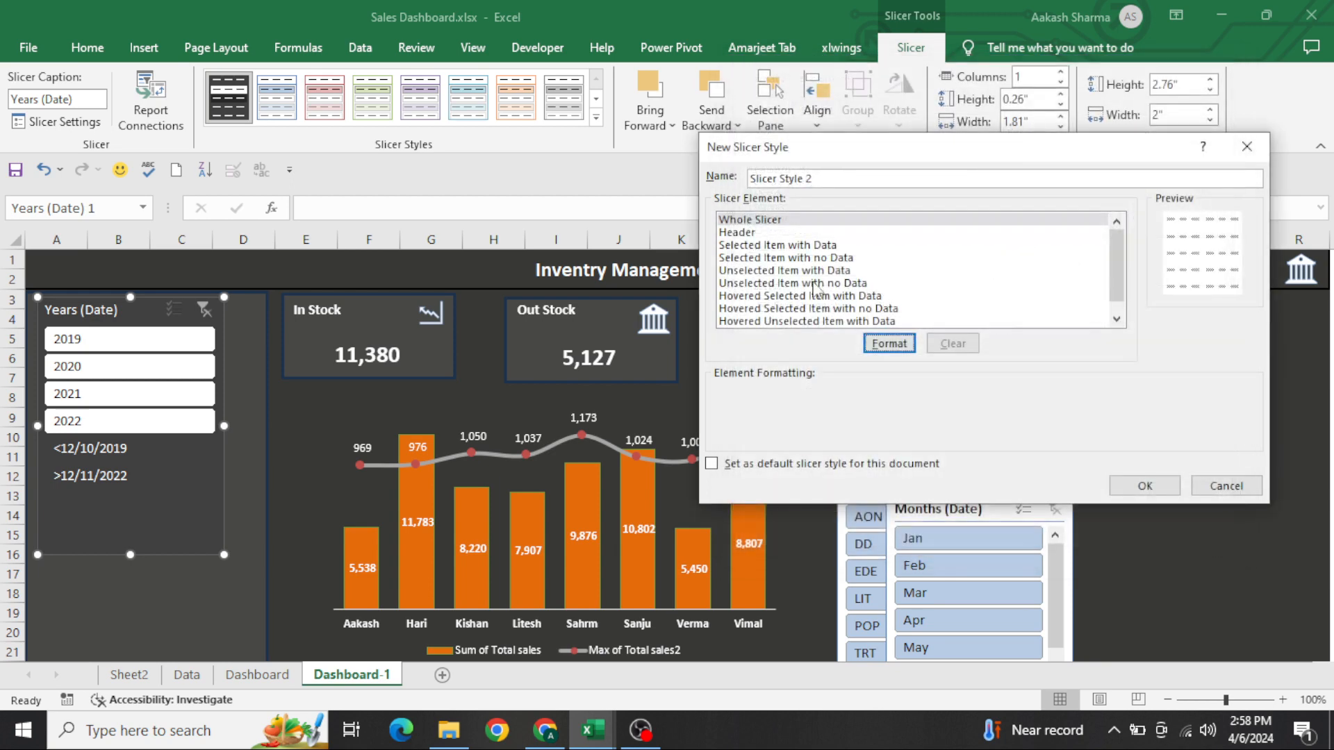
pyautogui.click(750, 246)
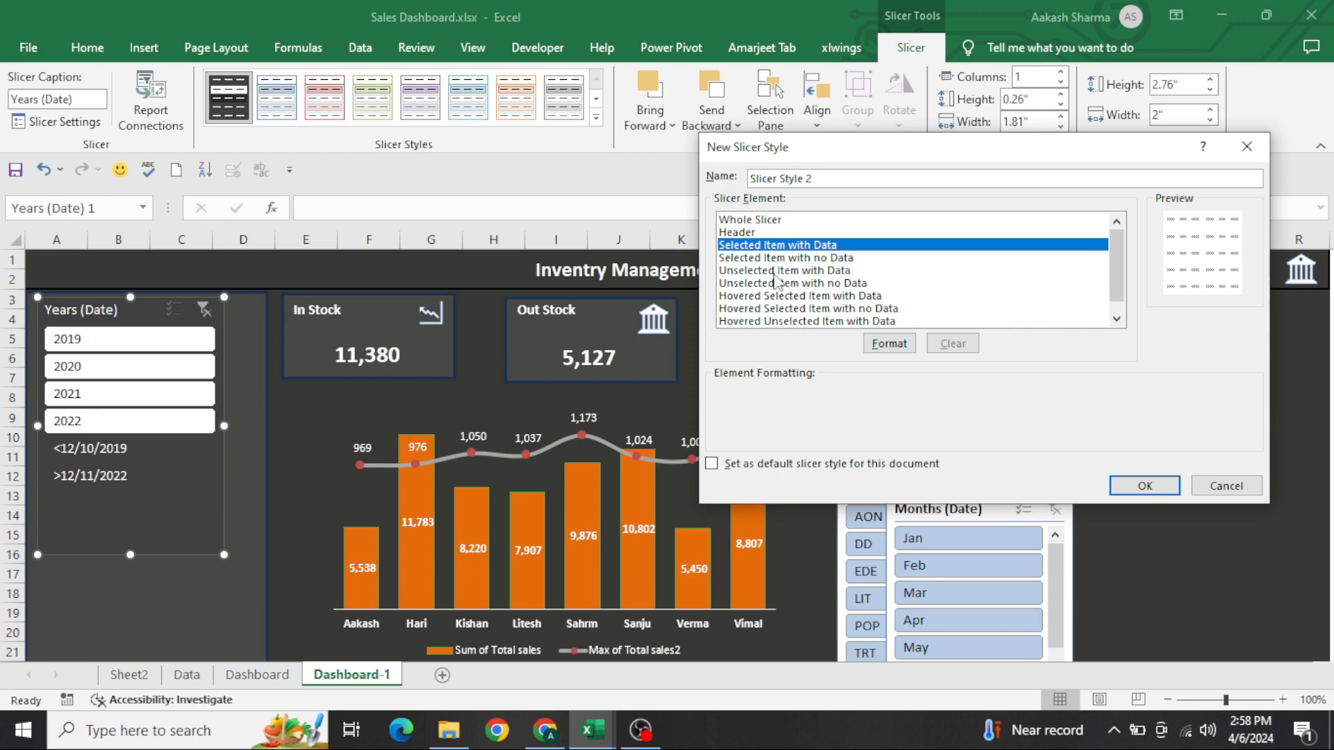
pyautogui.click(1247, 145)
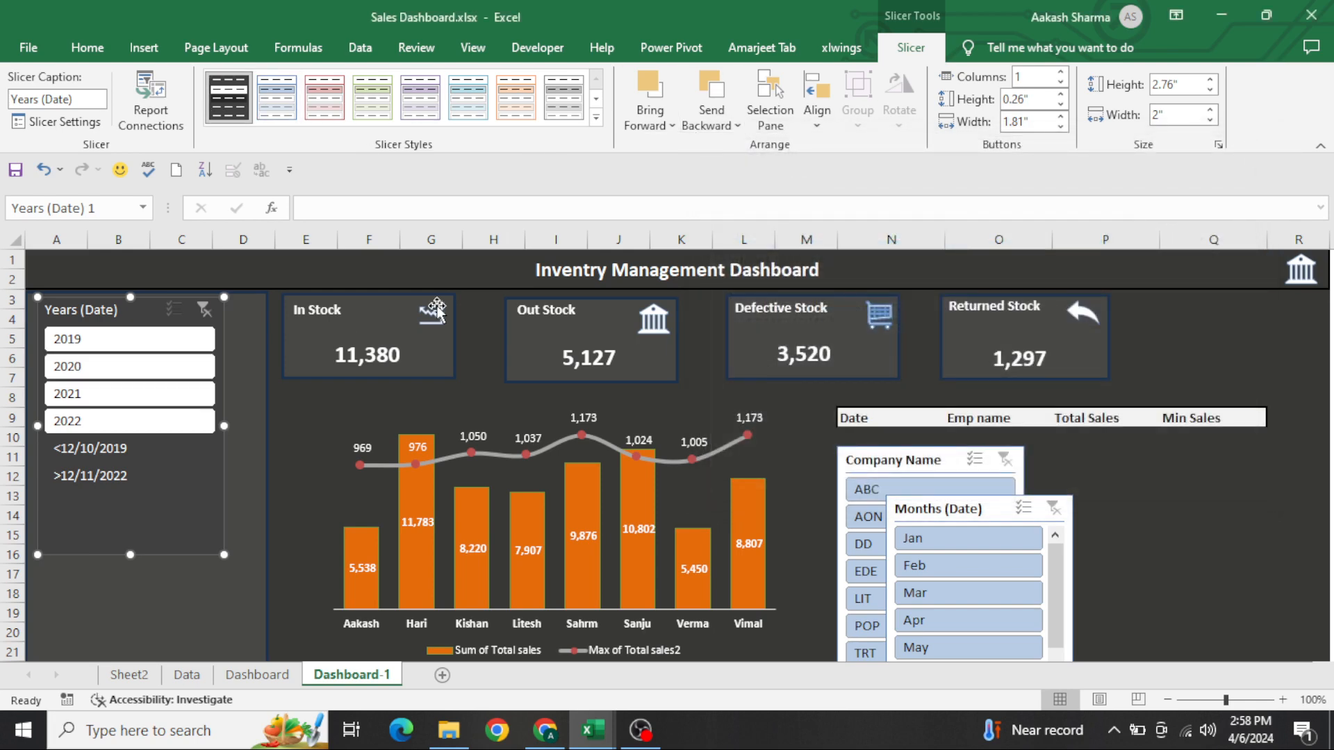
# Arrange the Years (Date) slicer in two columns and resize it to about 1.03" high by 2.29" wide at the top of the side panel
pyautogui.moveTo(104, 309)
pyautogui.mouseDown()
pyautogui.moveTo(124, 306)
pyautogui.moveTo(111, 313)
pyautogui.mouseUp()
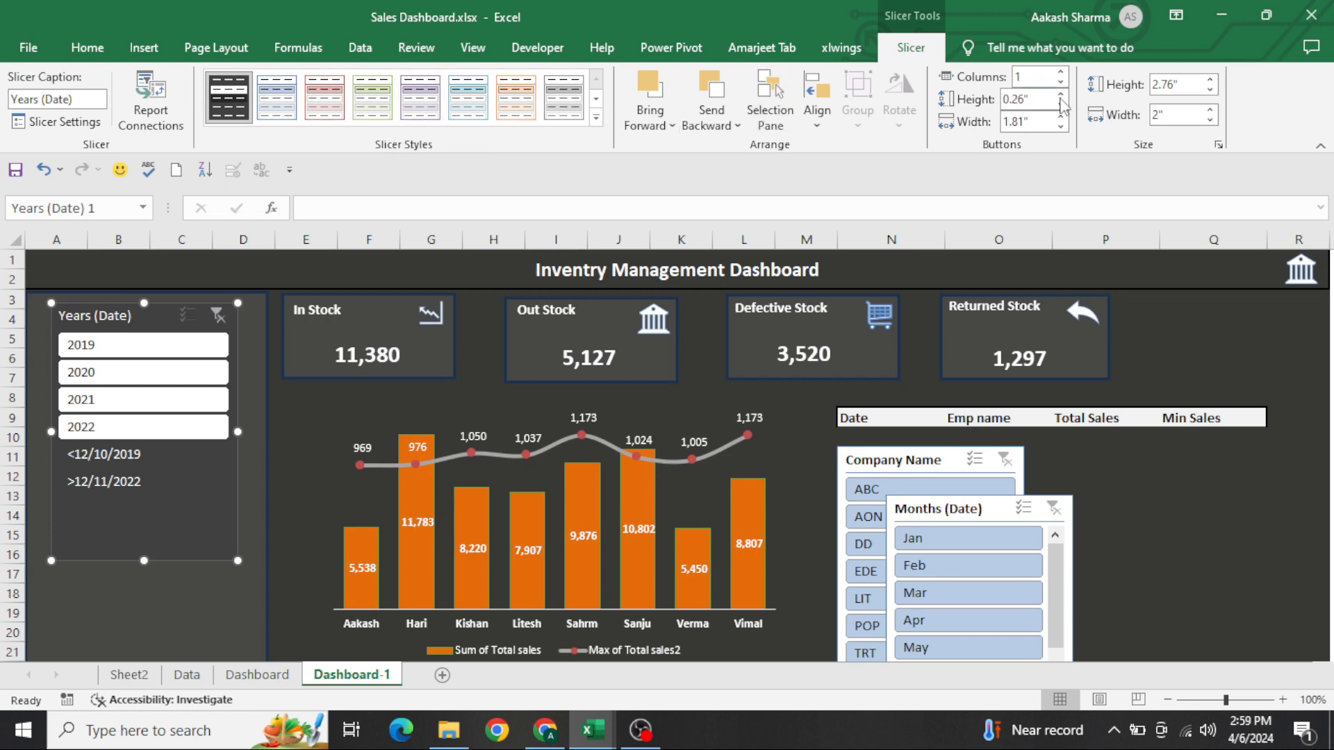
pyautogui.click(176, 345)
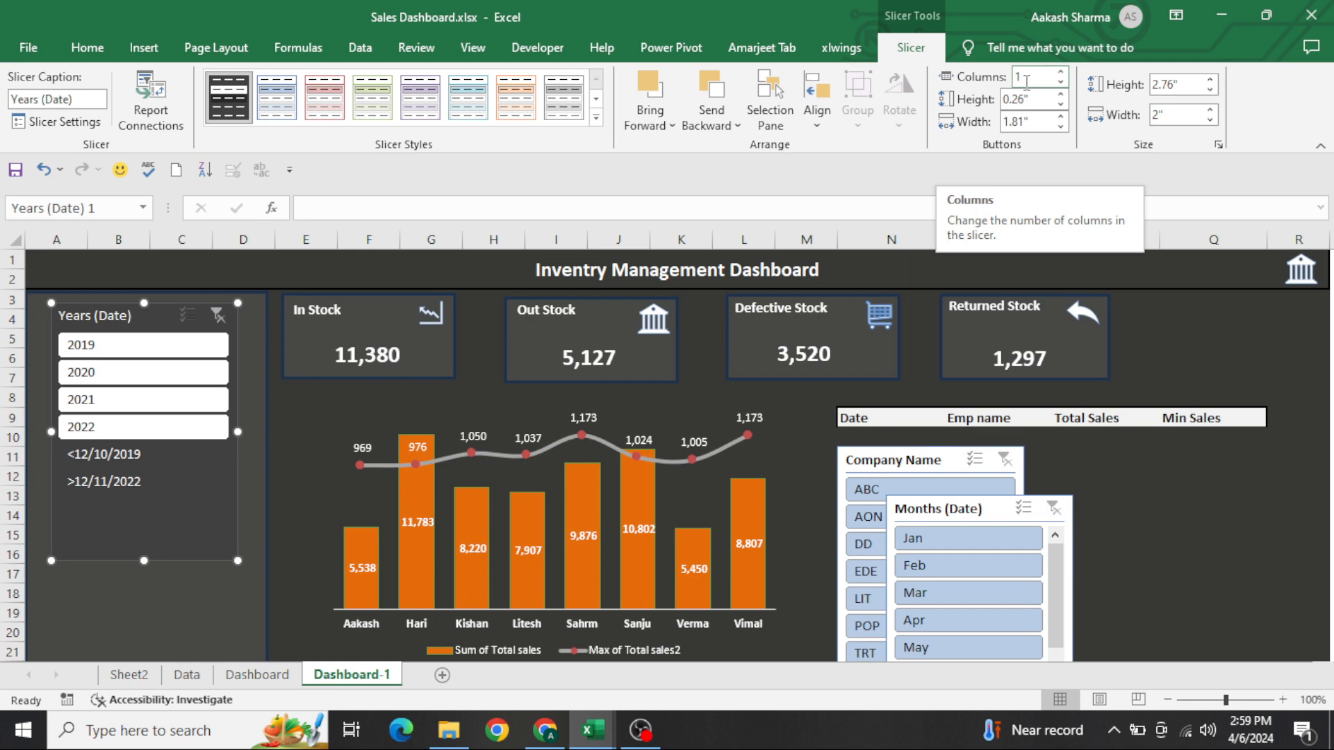
pyautogui.click(1061, 72)
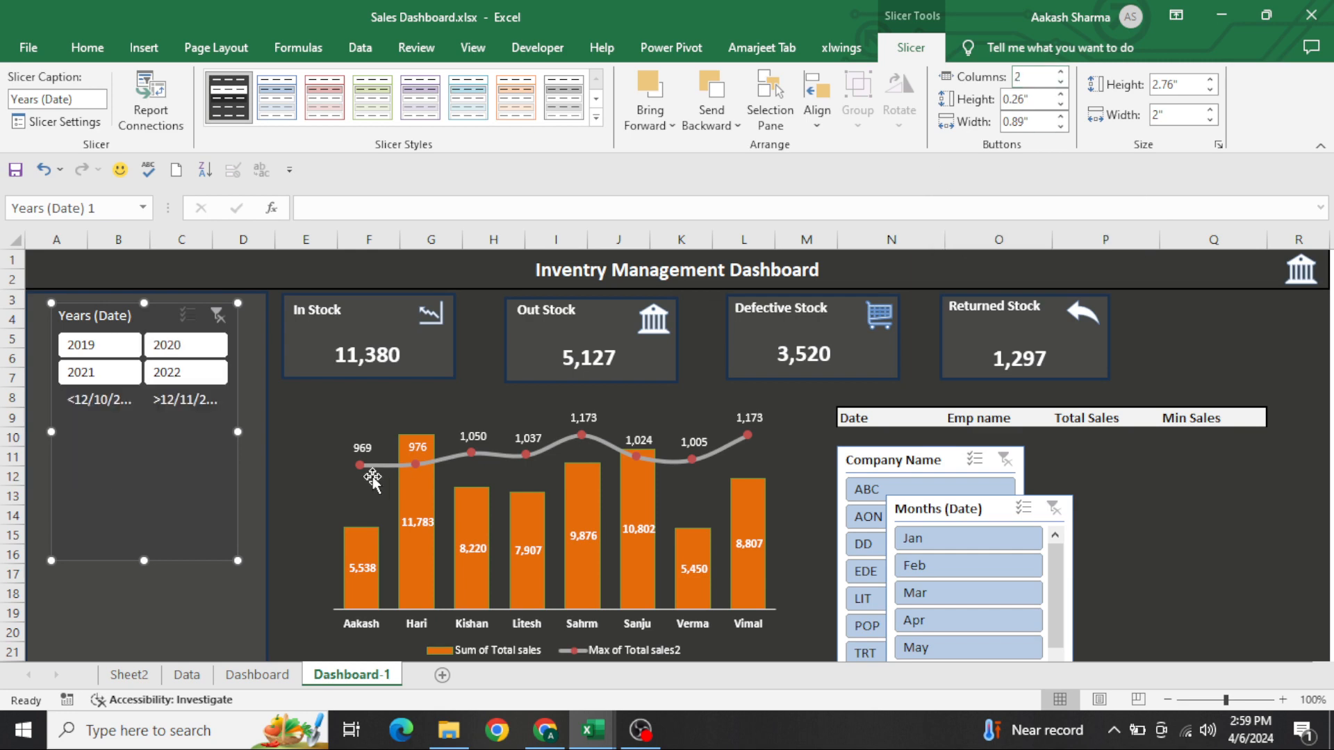
pyautogui.moveTo(143, 561); pyautogui.dragTo(142, 398)
pyautogui.moveTo(152, 317); pyautogui.dragTo(138, 312)
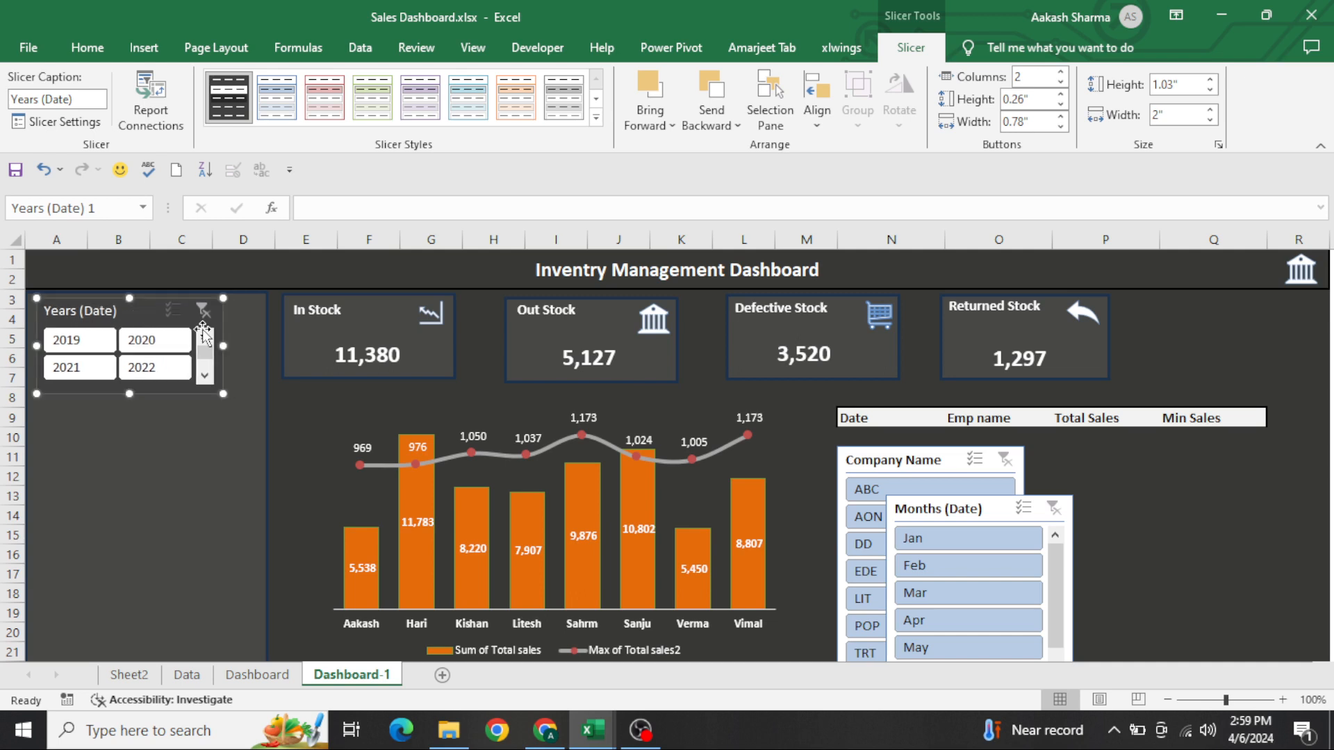
pyautogui.moveTo(223, 345); pyautogui.dragTo(251, 346)
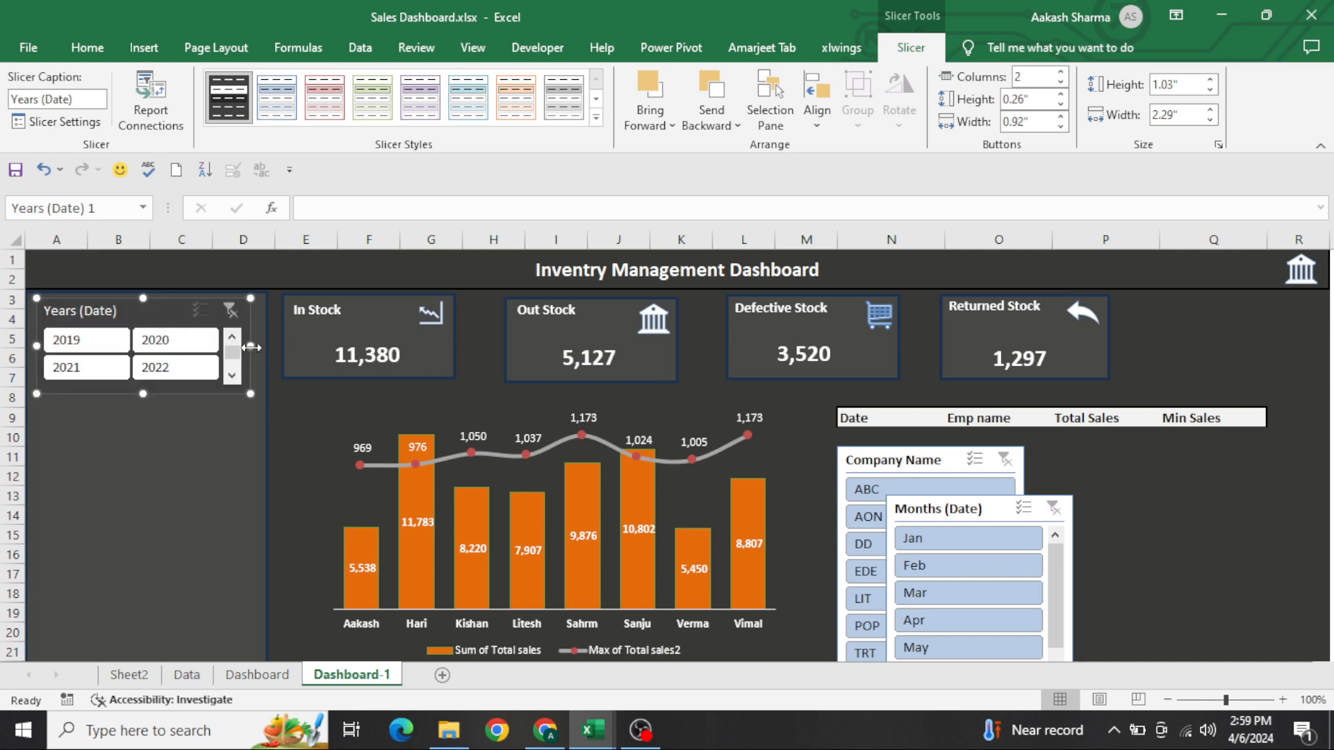
pyautogui.click(193, 455)
# Apply Slicer Style 1 to the Months (Date) slicer and arrange its buttons in four columns
pyautogui.moveTo(939, 503)
pyautogui.mouseDown()
pyautogui.moveTo(716, 462)
pyautogui.moveTo(470, 368)
pyautogui.mouseUp()
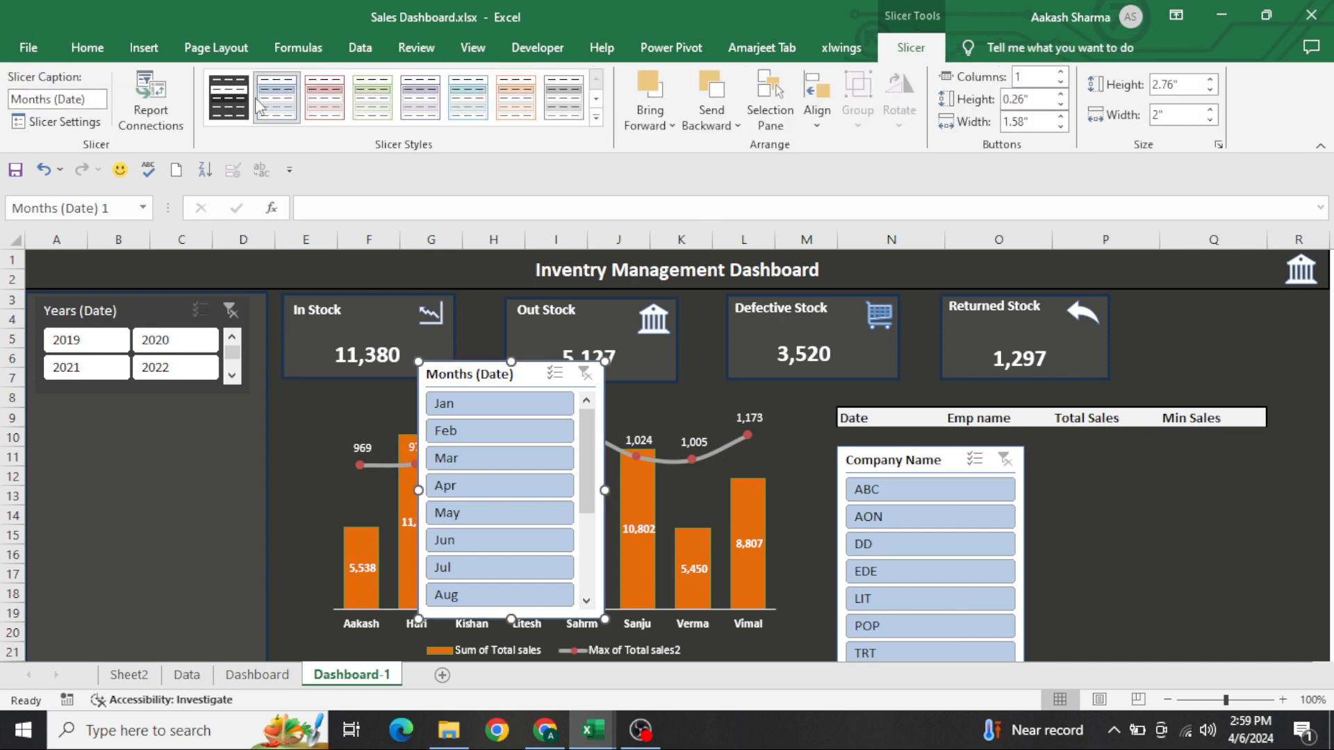
pyautogui.click(229, 98)
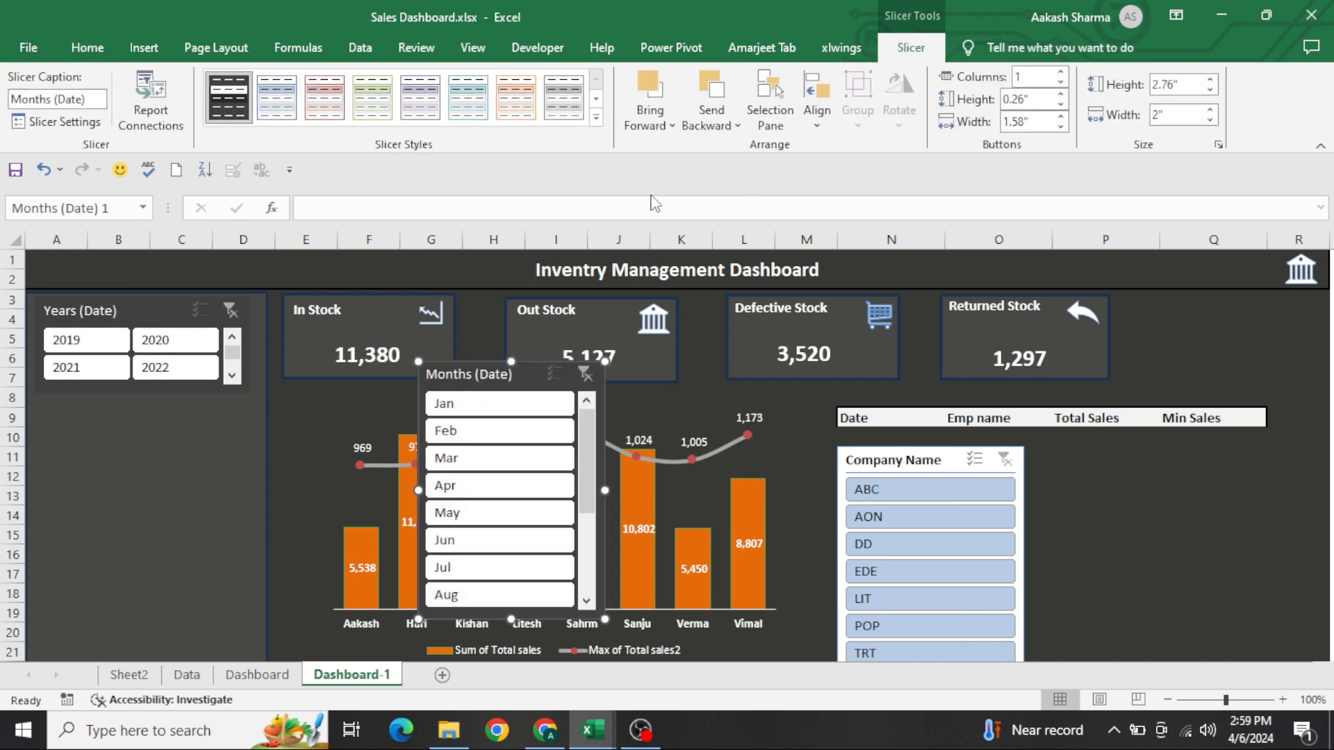
pyautogui.click(1061, 74)
pyautogui.click(1061, 74)
pyautogui.click(1062, 73)
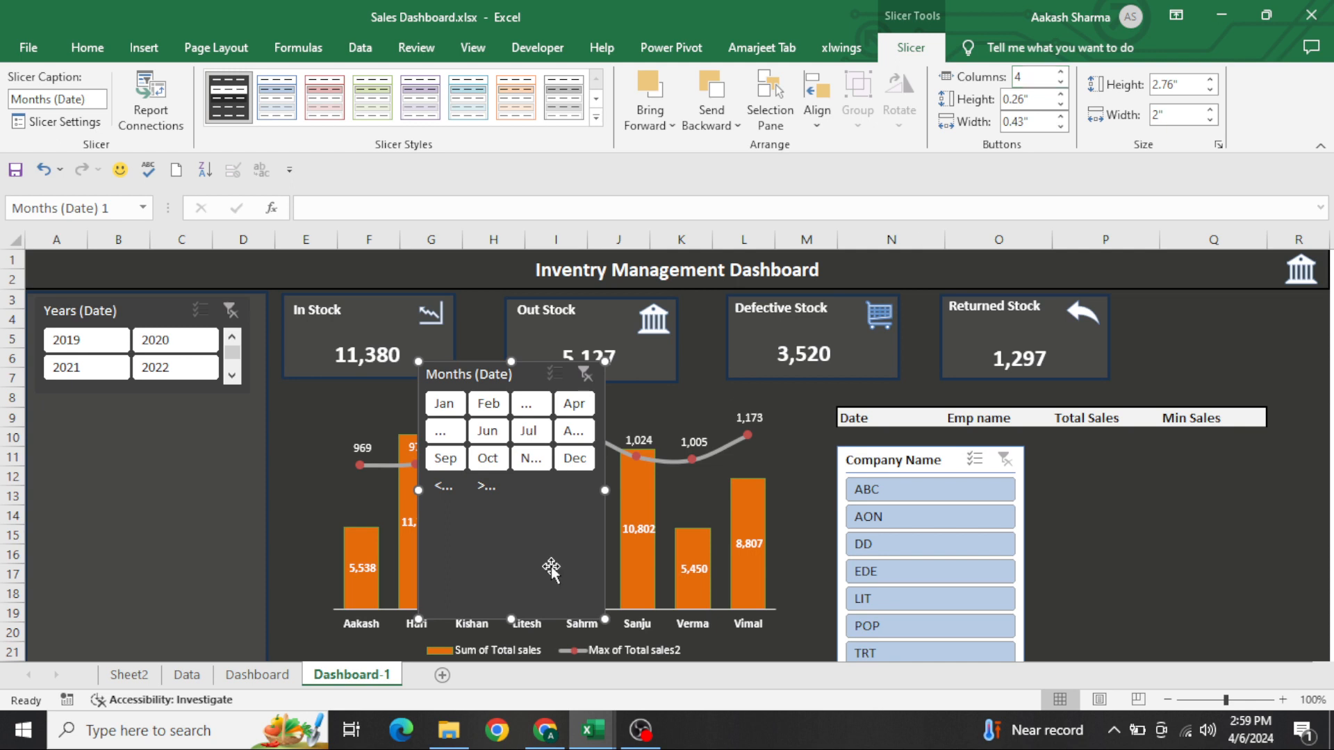
# Resize the Months (Date) slicer to about 1.31" high by 2.31" wide and place it below the Years (Date) slicer
pyautogui.moveTo(520, 619); pyautogui.dragTo(520, 484)
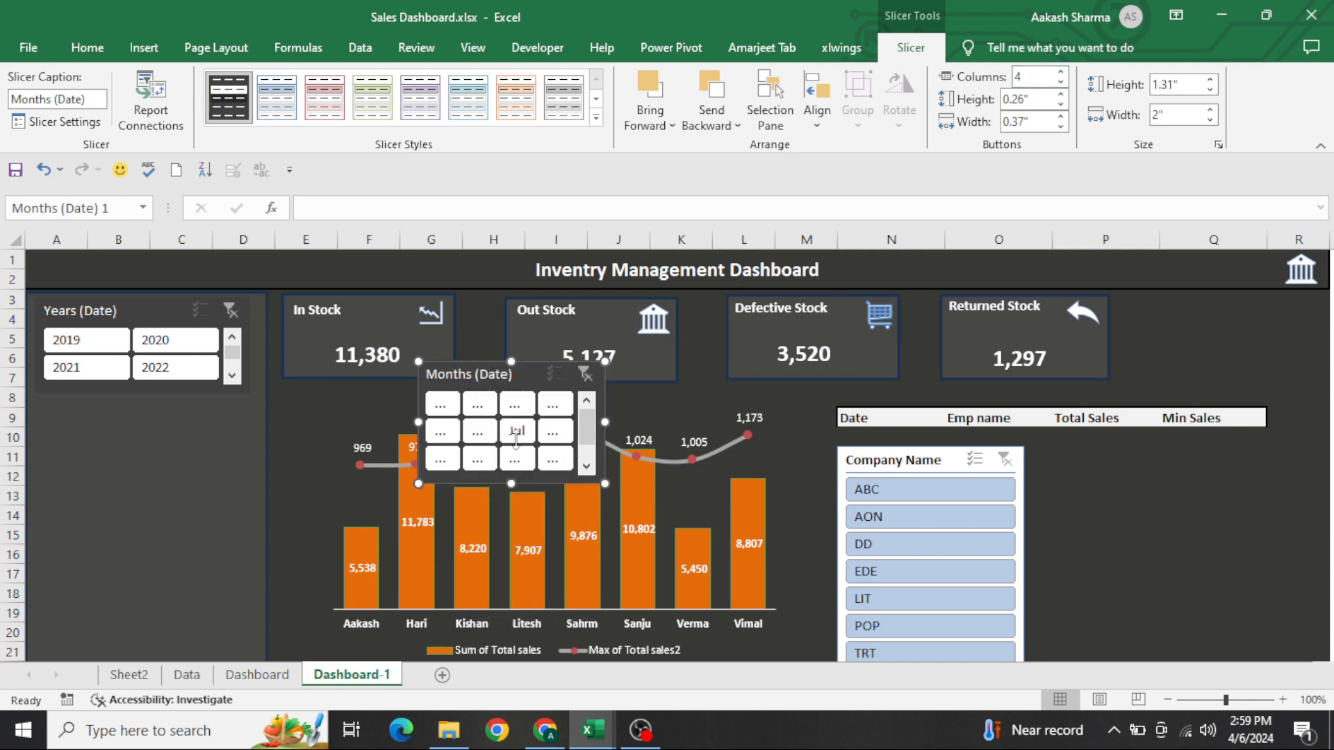
pyautogui.moveTo(517, 395); pyautogui.dragTo(136, 433)
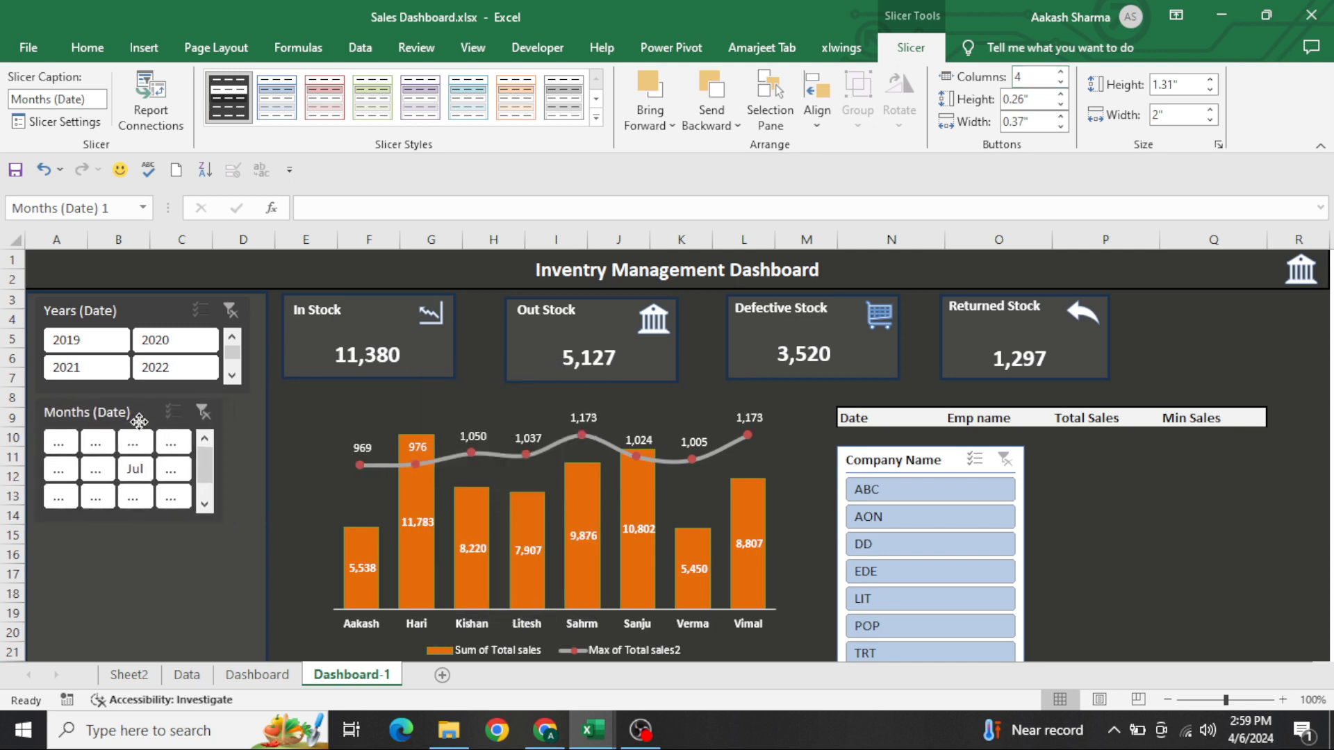
pyautogui.moveTo(222, 459); pyautogui.dragTo(252, 462)
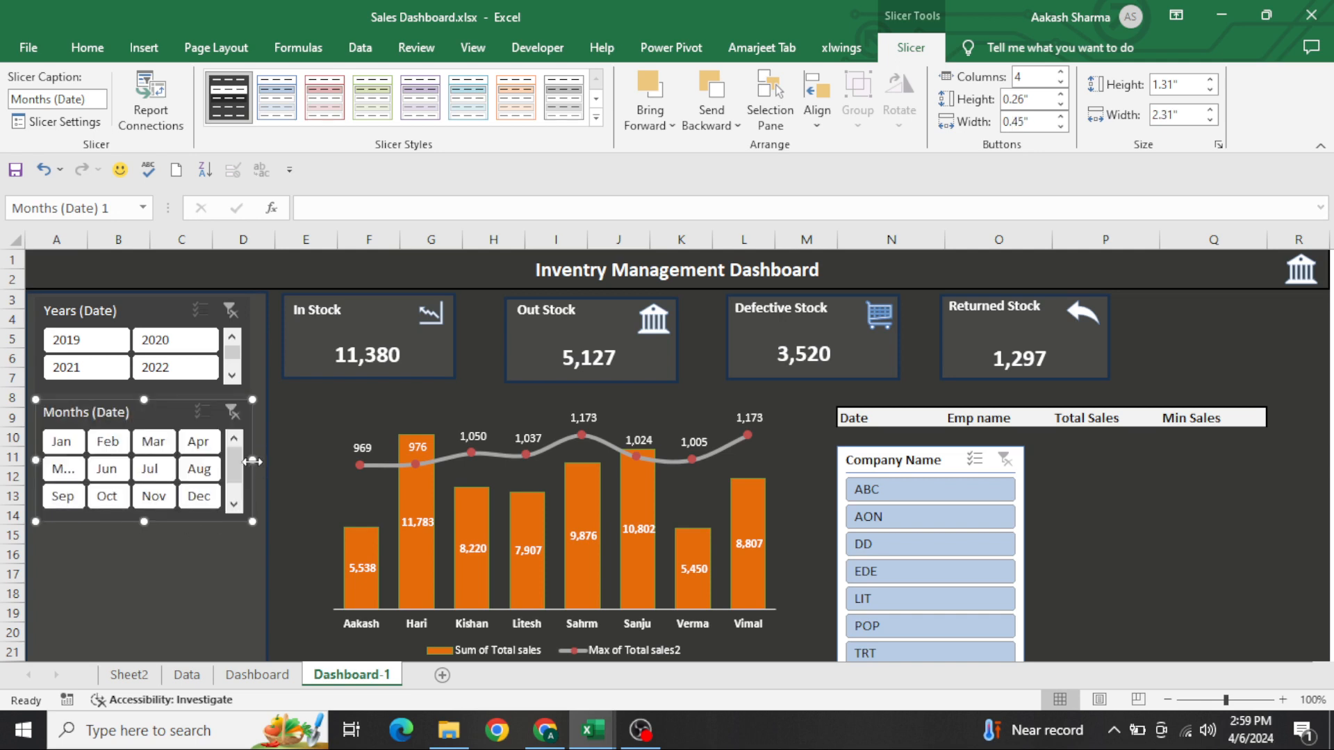
# Set the Months (Date) slicer to three columns and increase its height to about 1.59"
pyautogui.click(1060, 81)
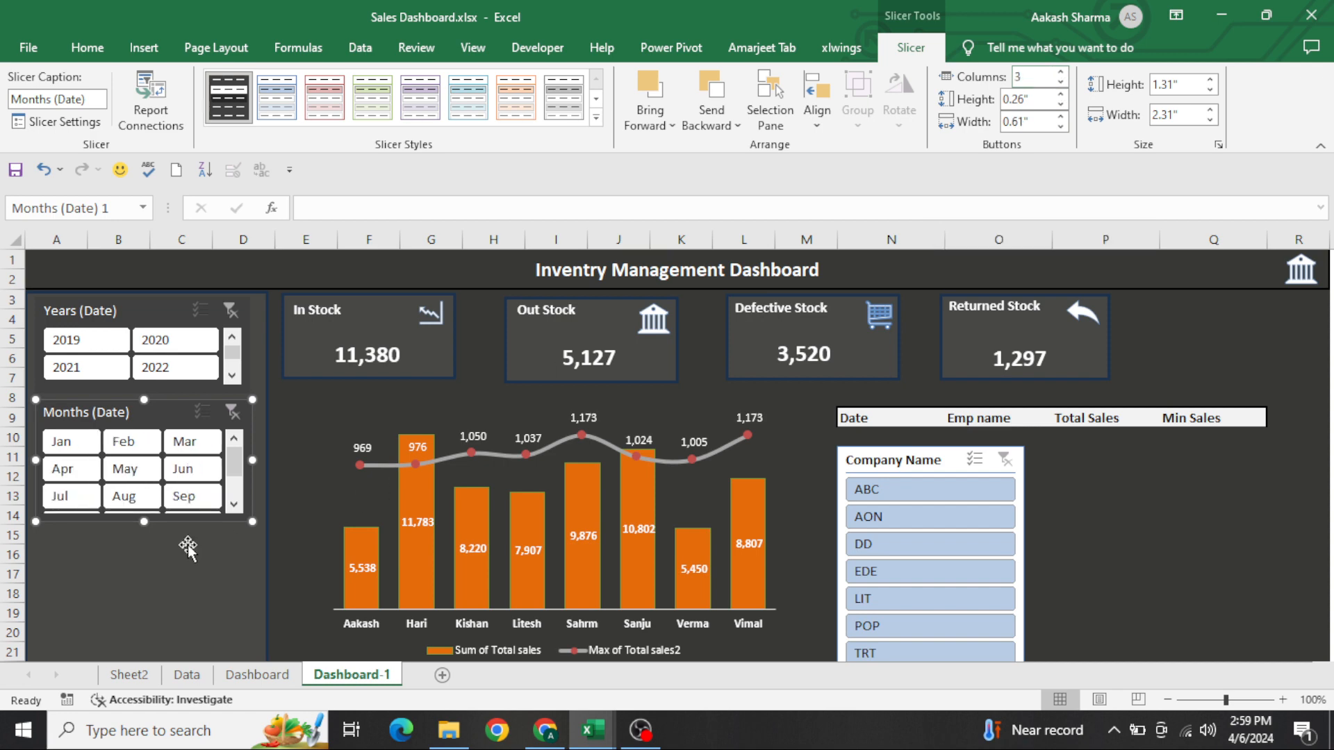
pyautogui.moveTo(144, 523); pyautogui.dragTo(144, 549)
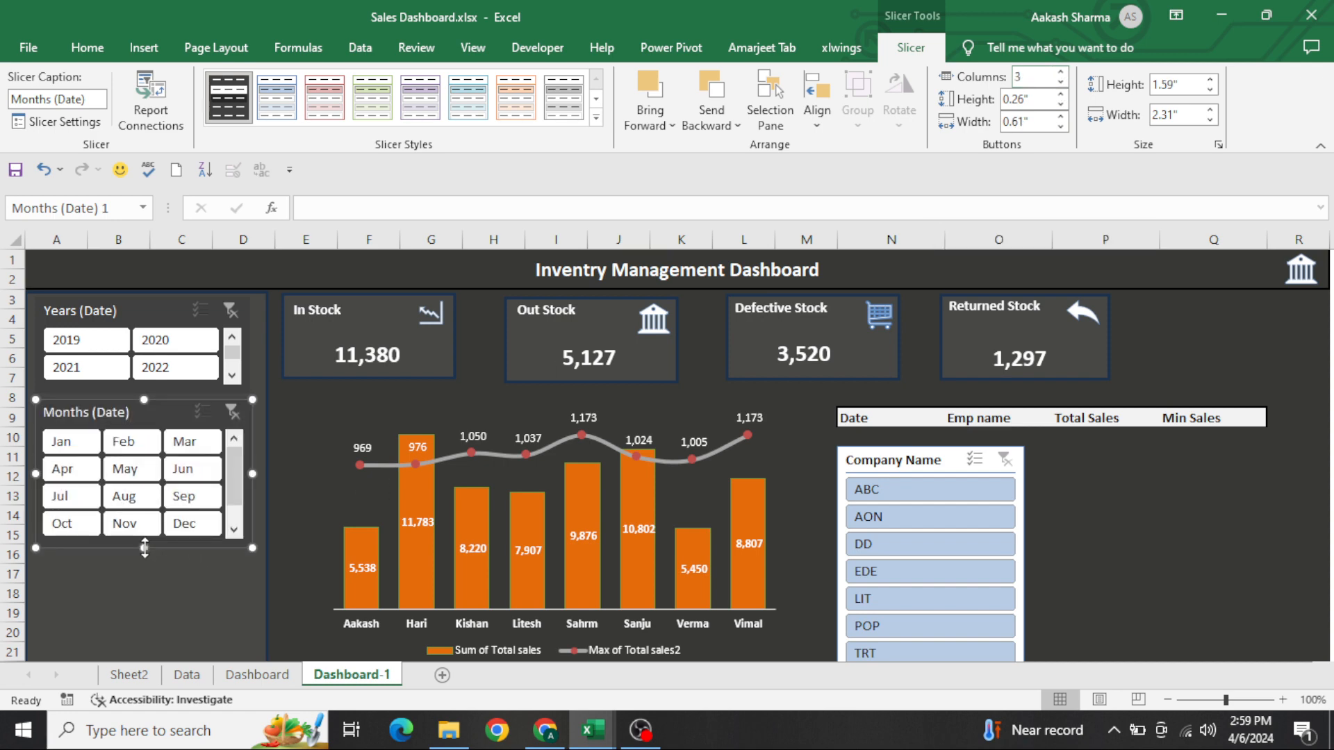
pyautogui.click(126, 598)
# Give the Company Name slicer Slicer Style 1 and two columns, and move it below the Months (Date) slicer
pyautogui.click(832, 445)
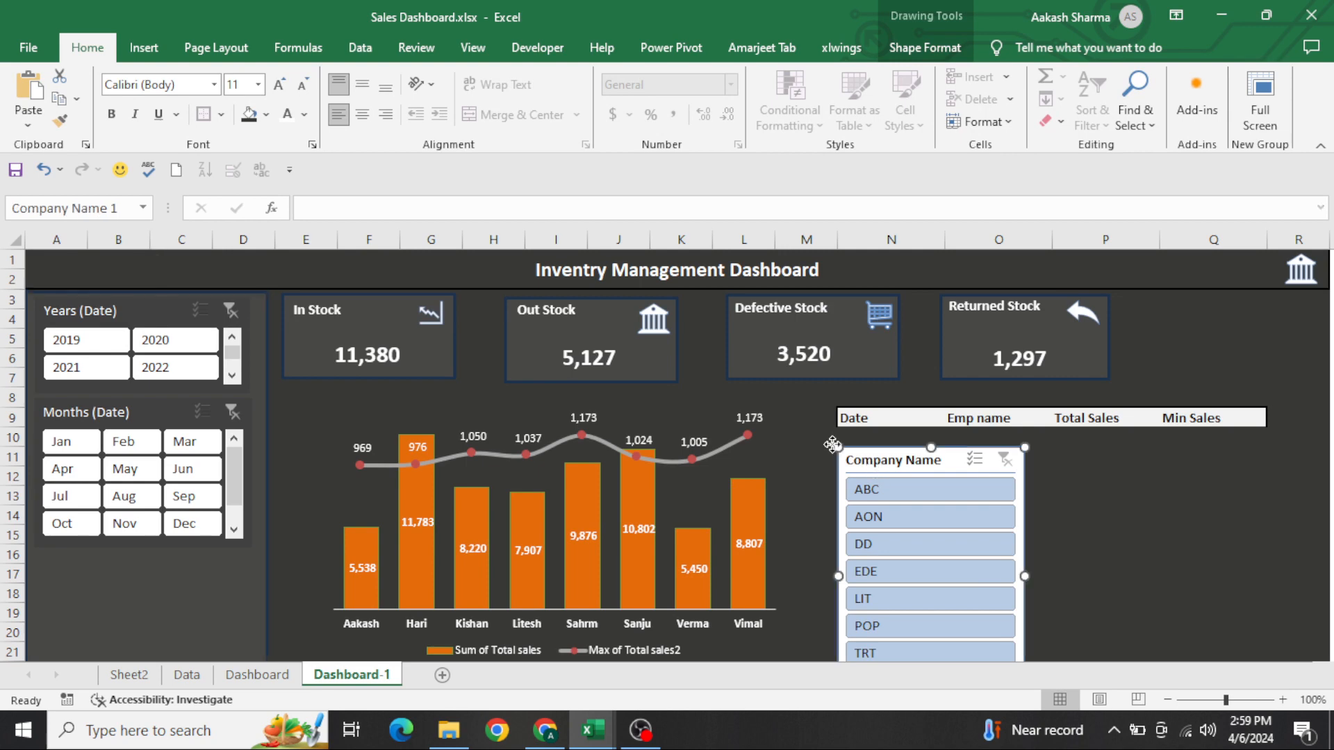
pyautogui.moveTo(832, 445); pyautogui.dragTo(676, 345)
pyautogui.click(229, 98)
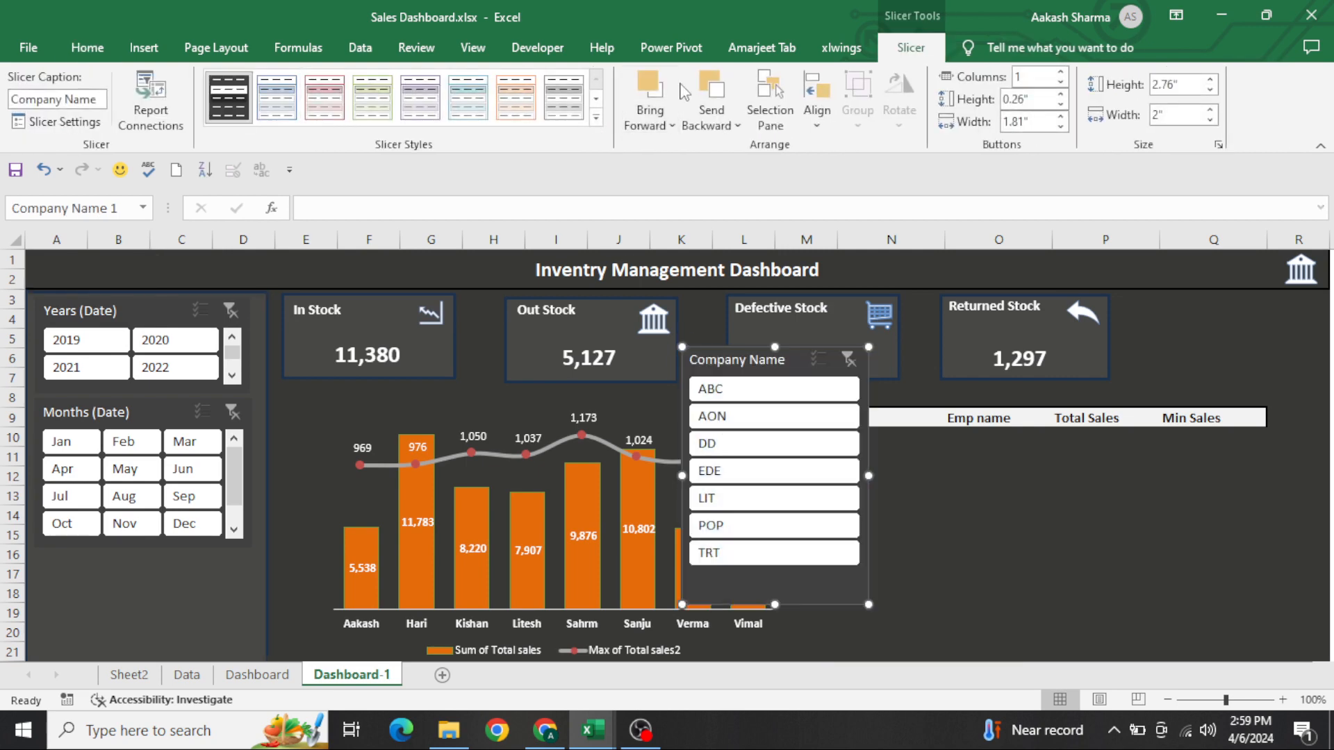
pyautogui.click(1061, 72)
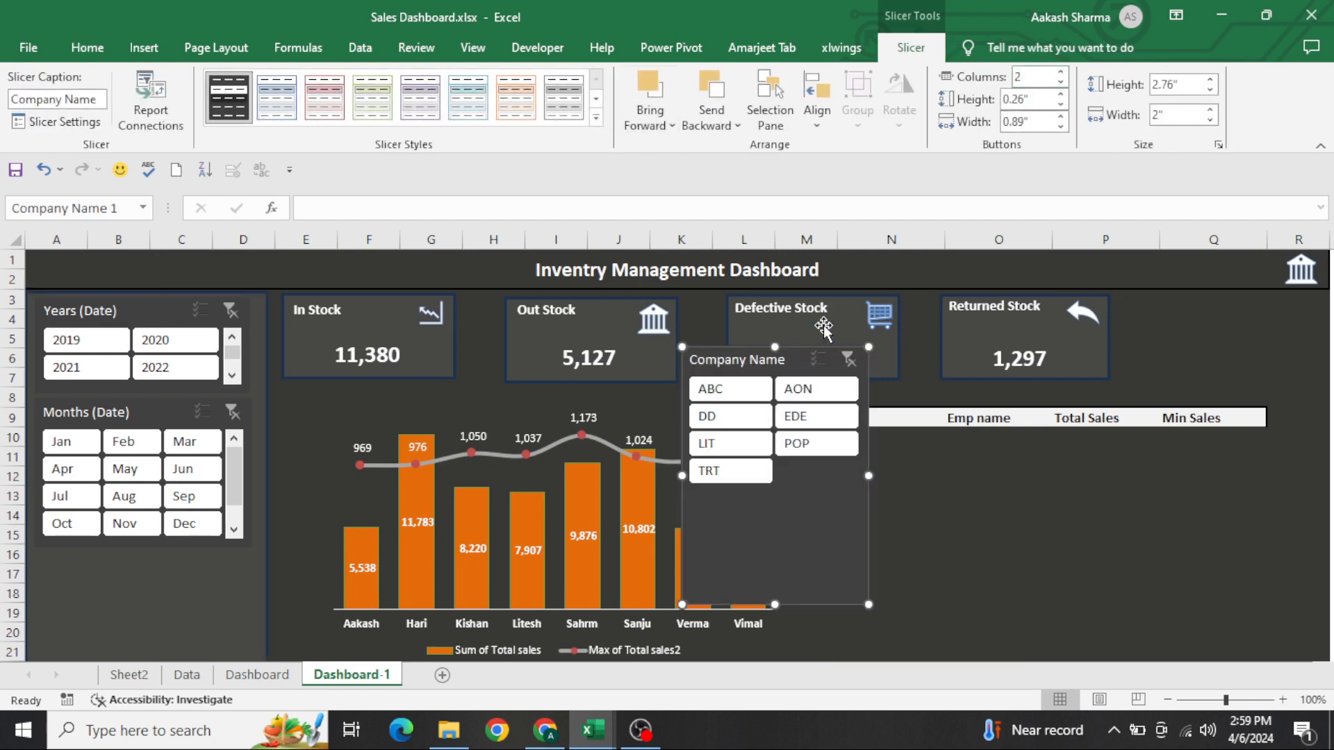
pyautogui.moveTo(784, 361); pyautogui.dragTo(134, 575)
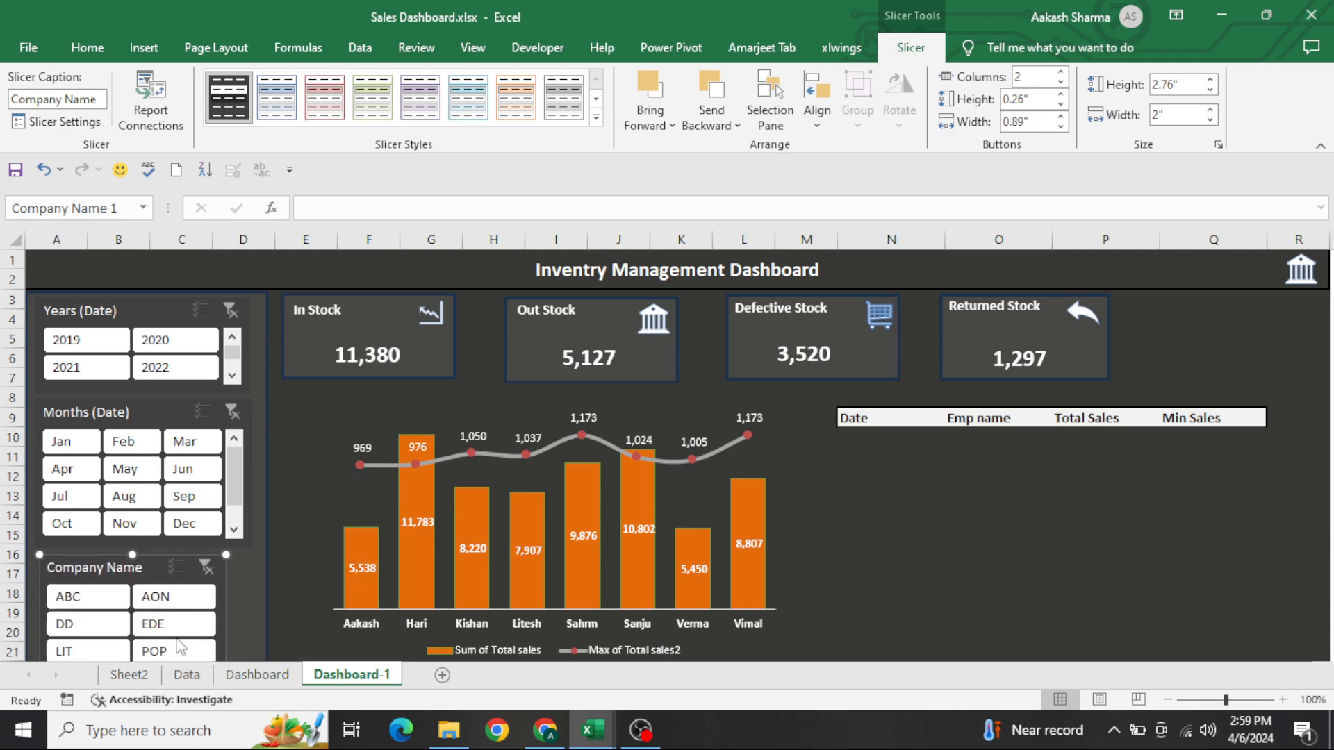
# Widen the Company Name slicer to nearly match the width of the Months (Date) slicer above it
pyautogui.click(855, 555)
pyautogui.scroll(-2, 855, 555)
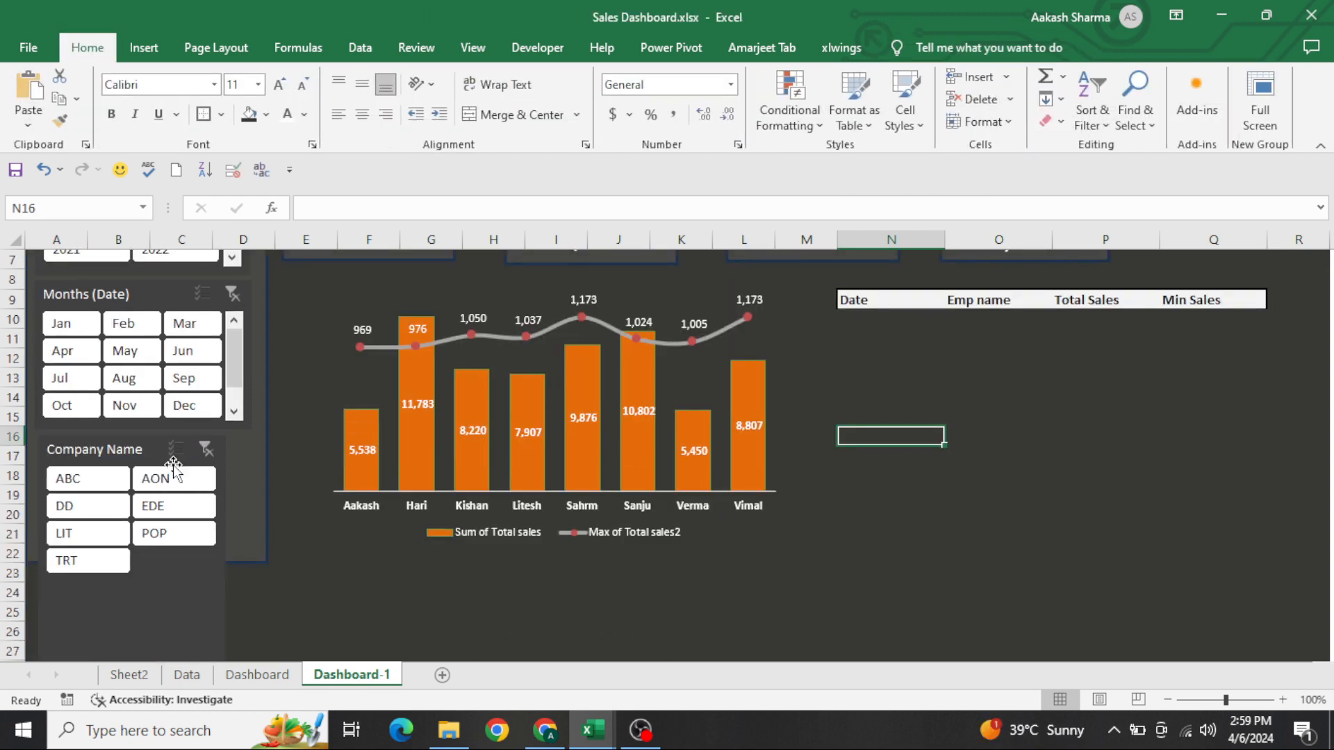
pyautogui.click(139, 448)
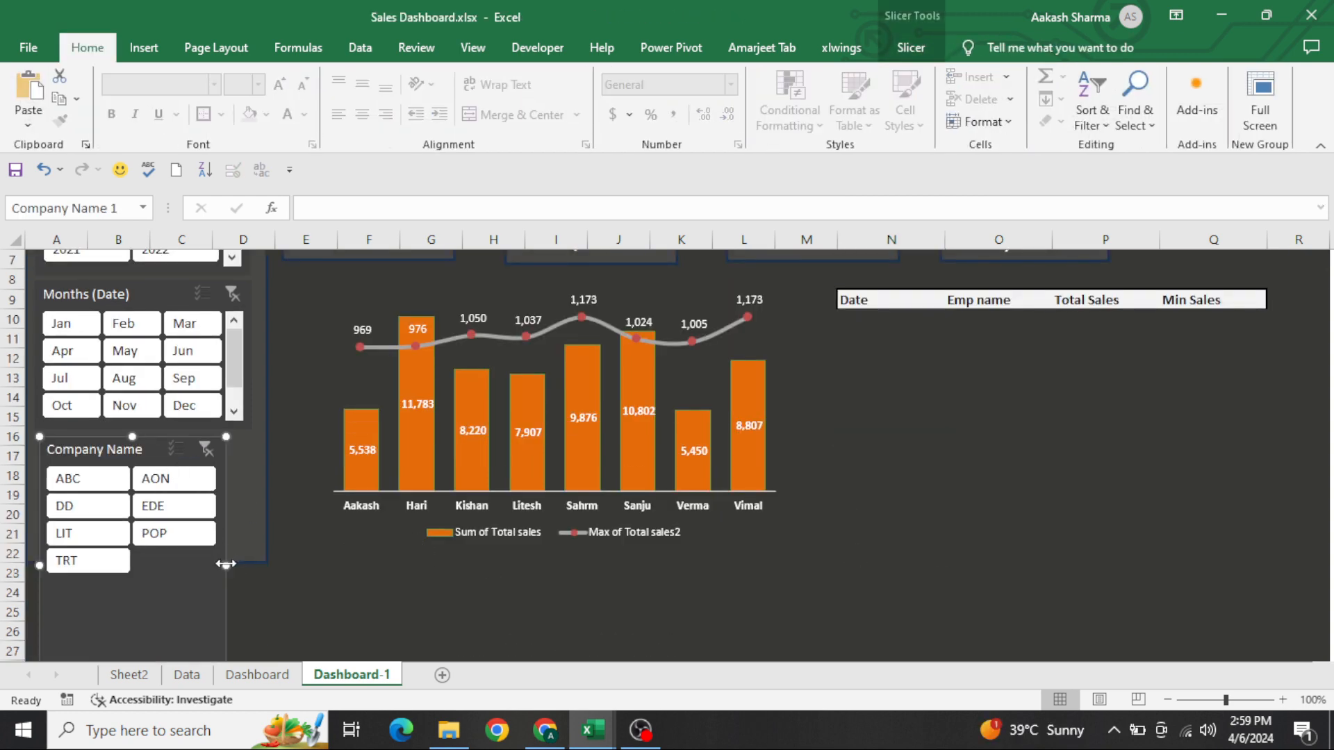
pyautogui.moveTo(226, 564); pyautogui.dragTo(245, 565)
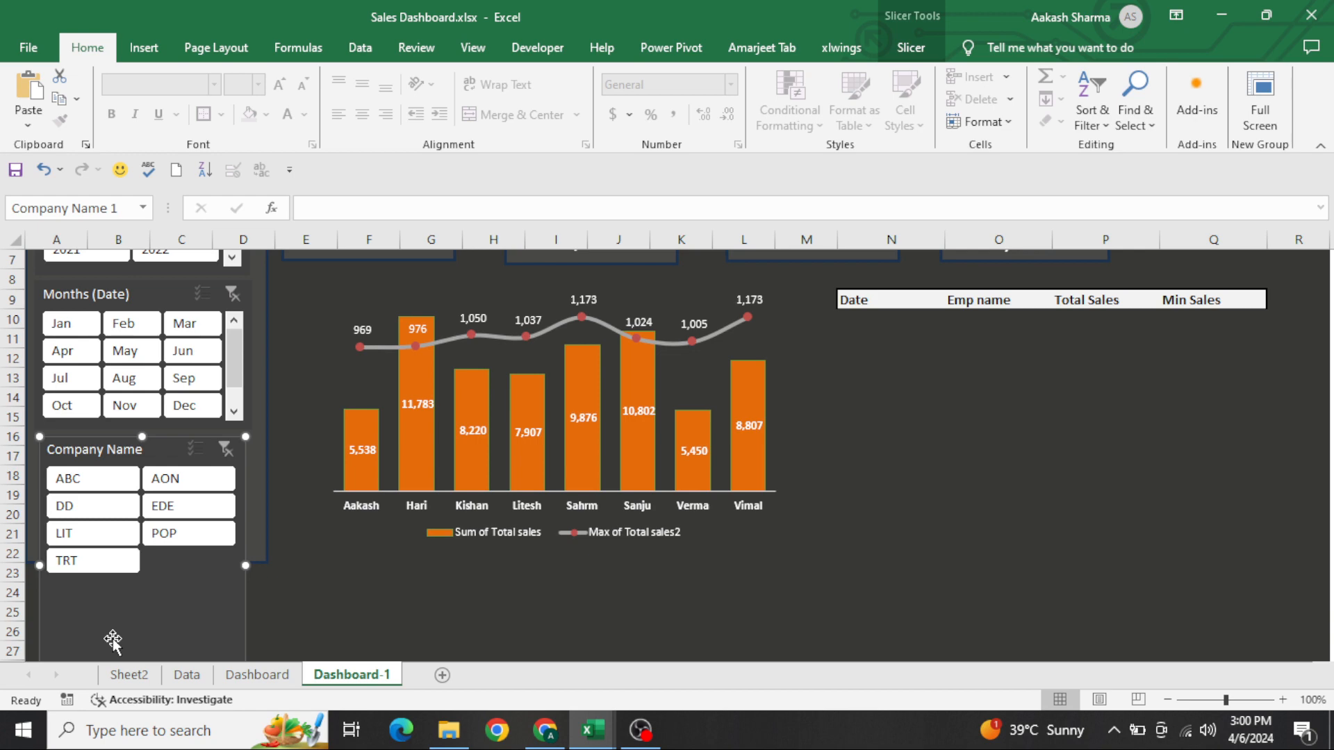
# Shorten the Company Name slicer and extend the side panel rectangle behind the slicers down to row 25
pyautogui.click(353, 608)
pyautogui.scroll(-2, 354, 607)
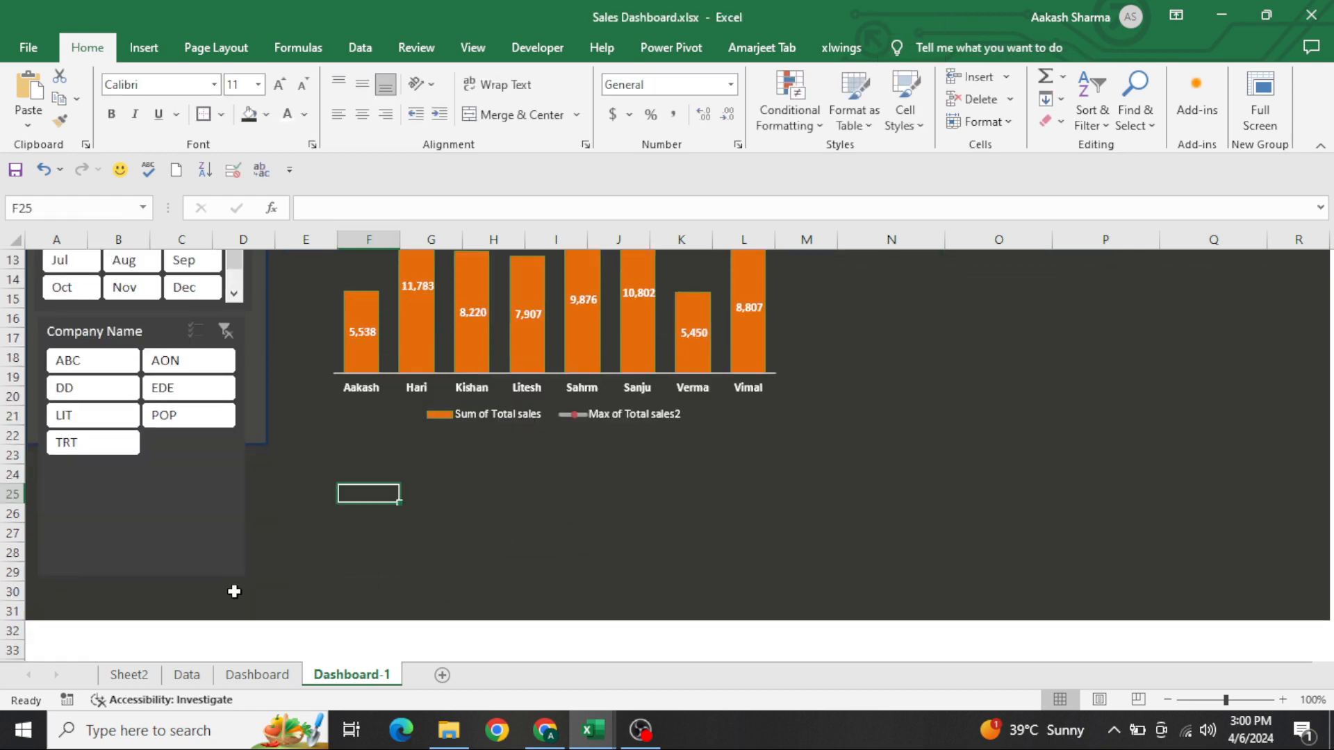
pyautogui.click(179, 566)
pyautogui.moveTo(141, 574)
pyautogui.mouseDown()
pyautogui.moveTo(142, 430)
pyautogui.moveTo(145, 506)
pyautogui.mouseUp()
pyautogui.click(261, 405)
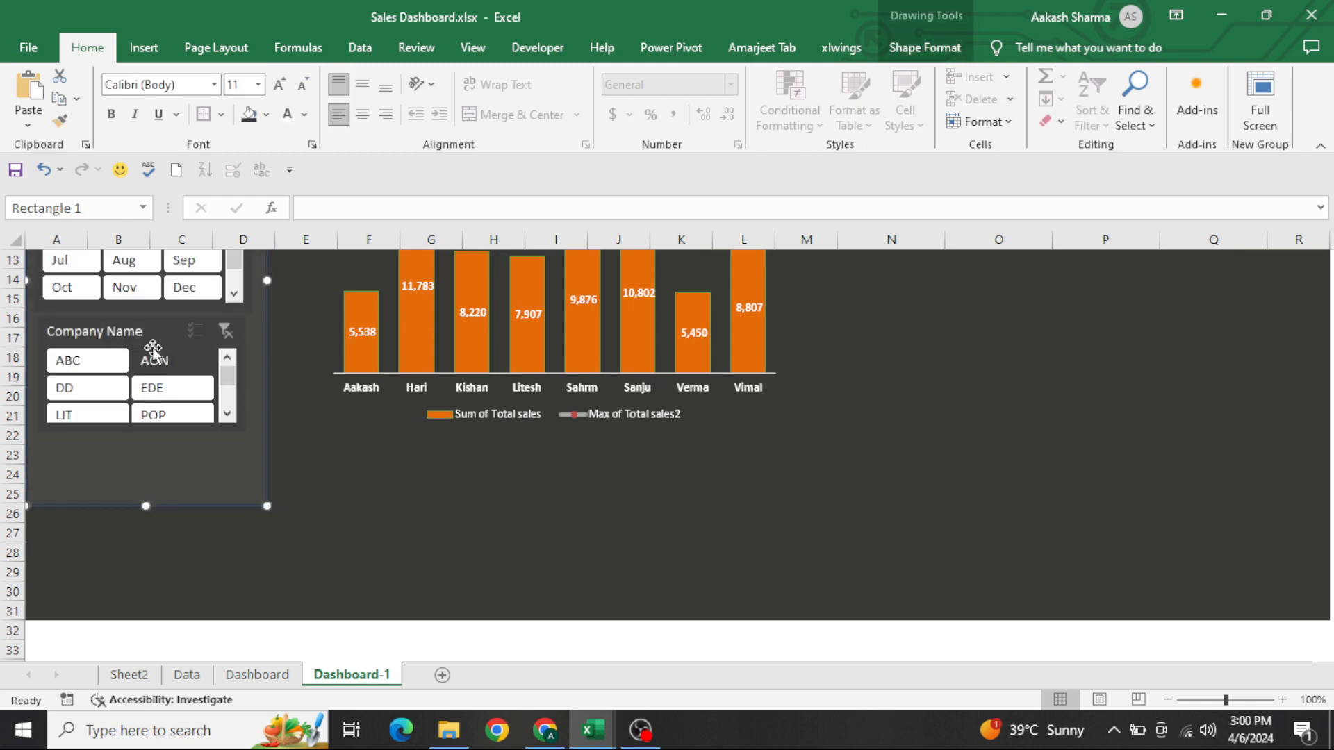
# Increase the Company Name slicer's height so that all company buttons from ABC to TRT fit without scrolling
pyautogui.click(128, 331)
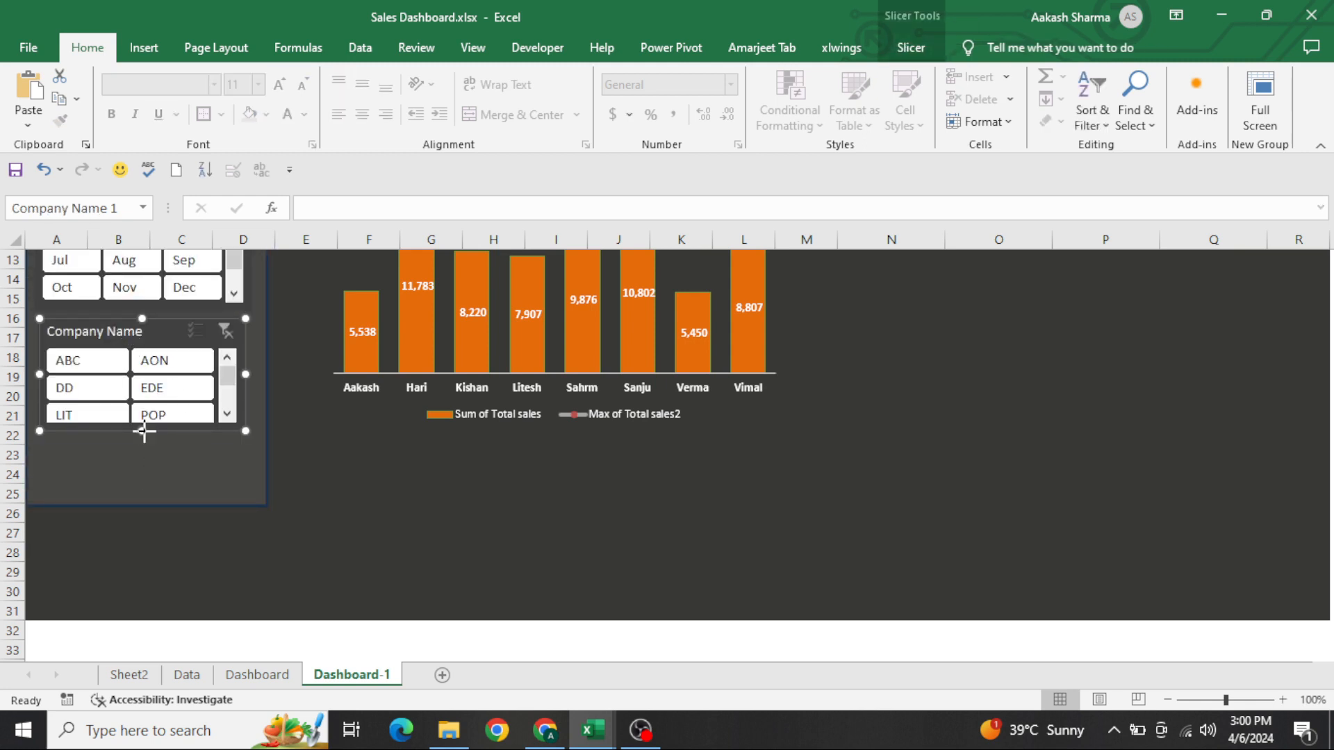
pyautogui.moveTo(144, 432); pyautogui.dragTo(182, 477)
pyautogui.click(368, 513)
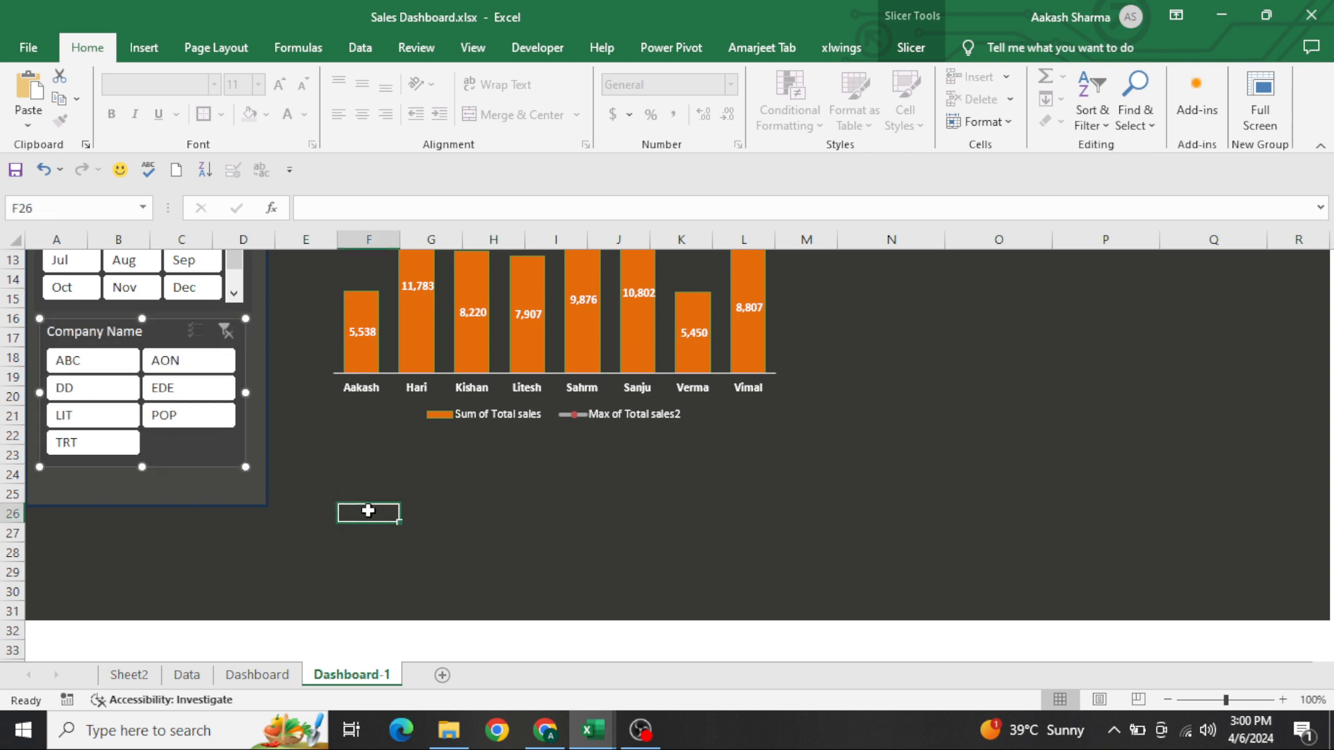
# Show the dashboard in full-screen view, filter the Years (Date) slicer to 2019 as a test and clear that filter
pyautogui.hotkey('ctrl', 'Home')
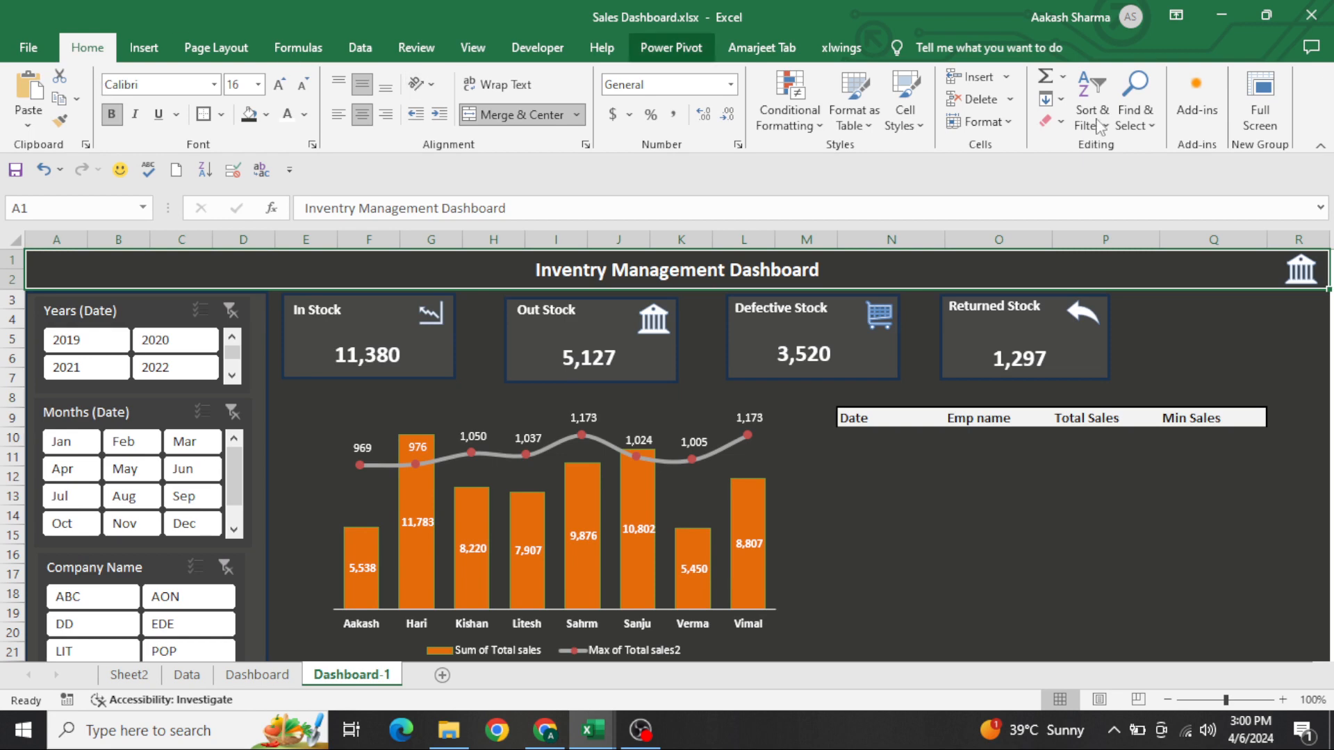
pyautogui.click(1258, 126)
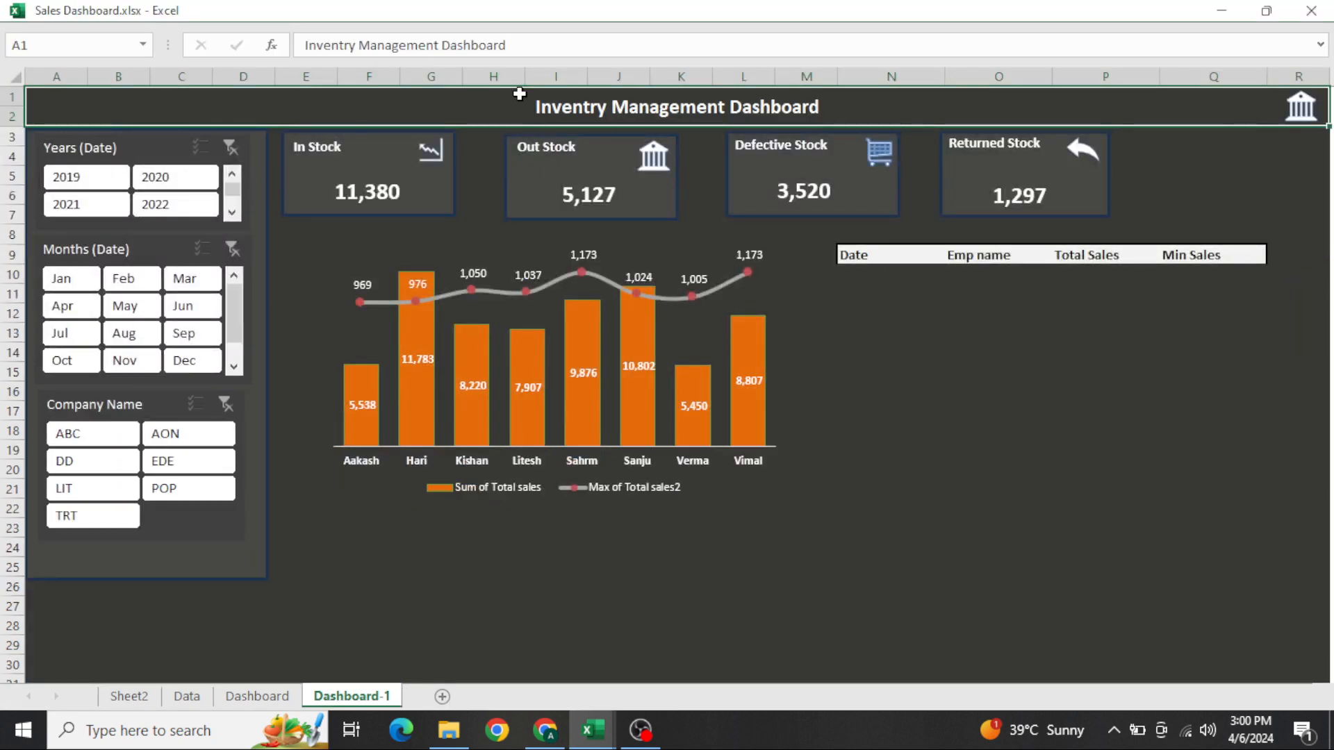
pyautogui.click(50, 182)
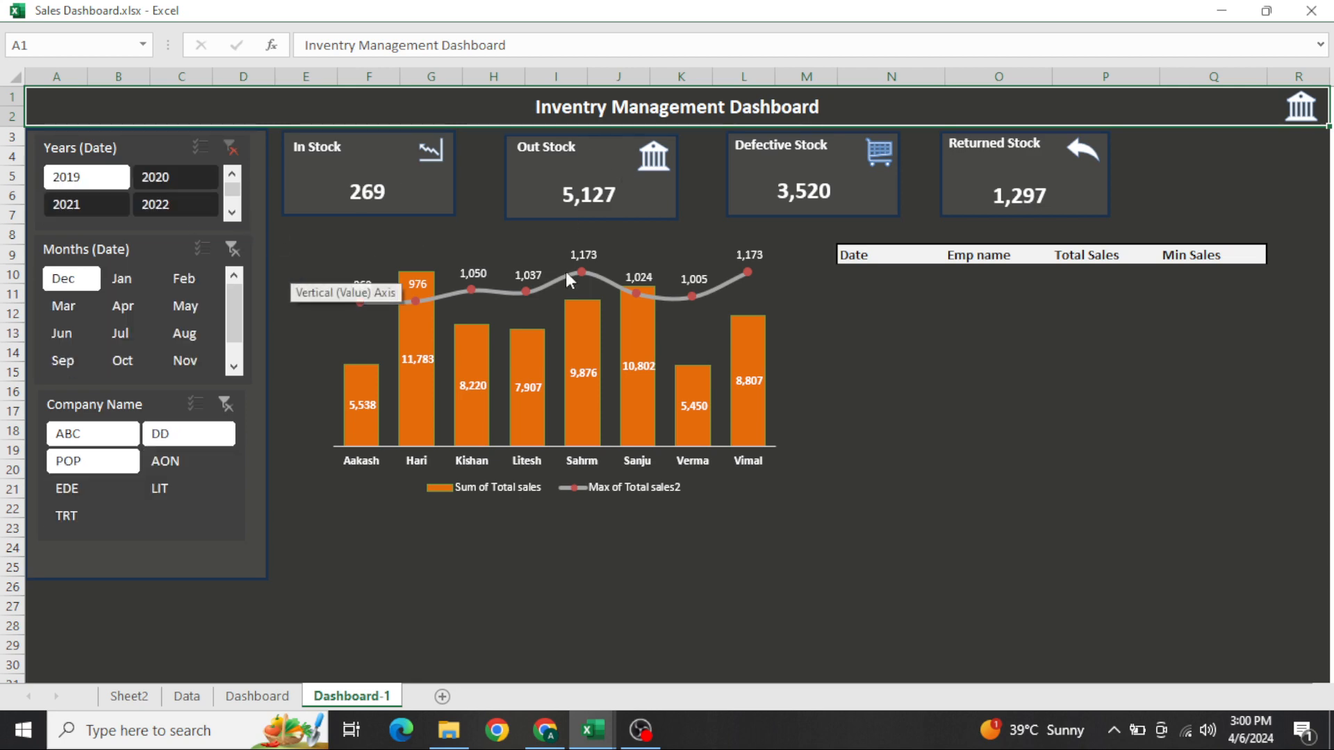
pyautogui.click(229, 146)
# Connect the Years (Date) slicer to all the pivot tables on Sheet2 and Sheet4 through its report connections
pyautogui.click(148, 153)
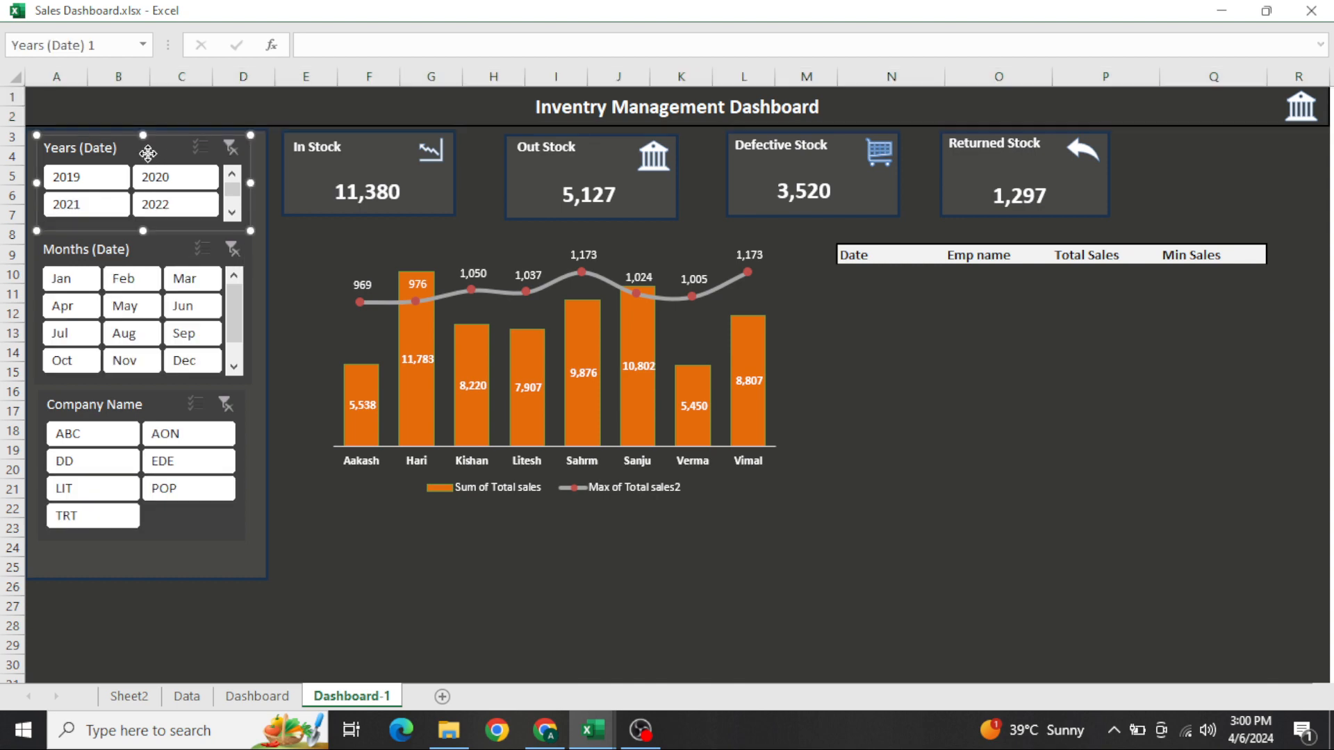
pyautogui.rightClick(148, 153)
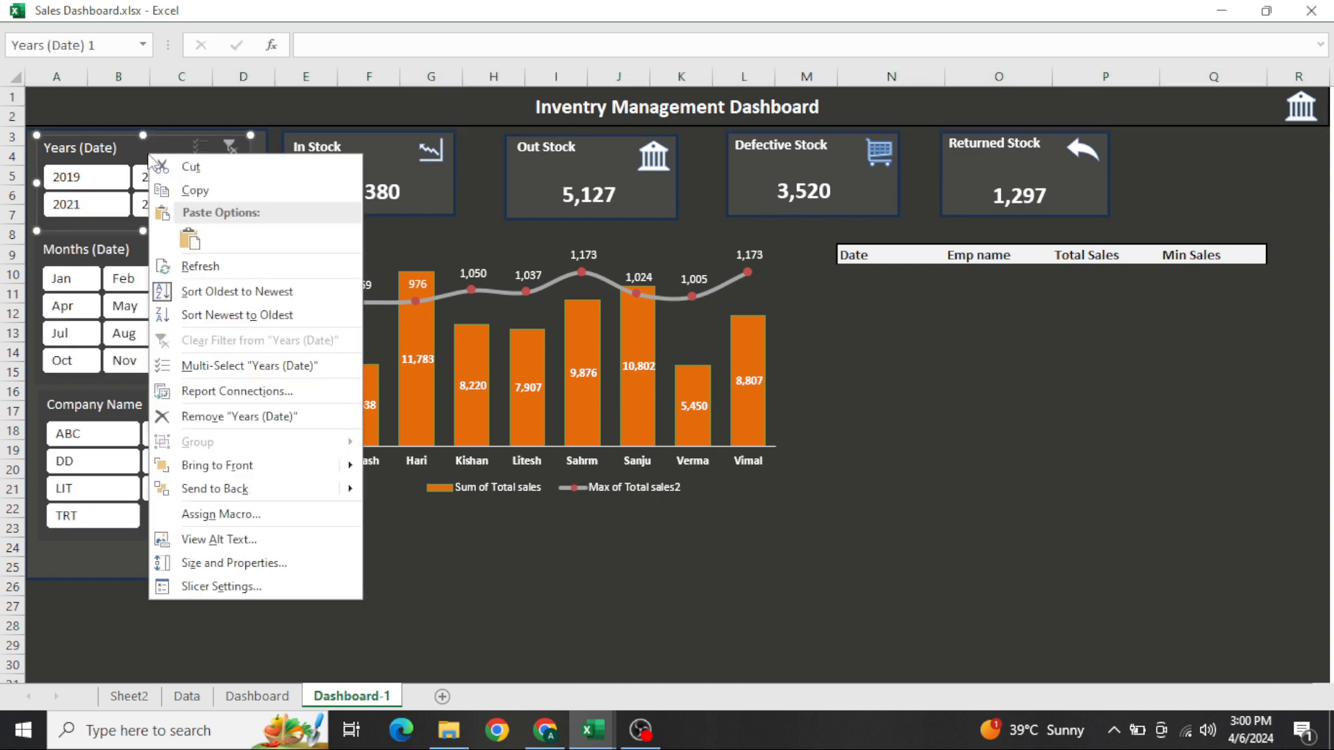
pyautogui.click(253, 391)
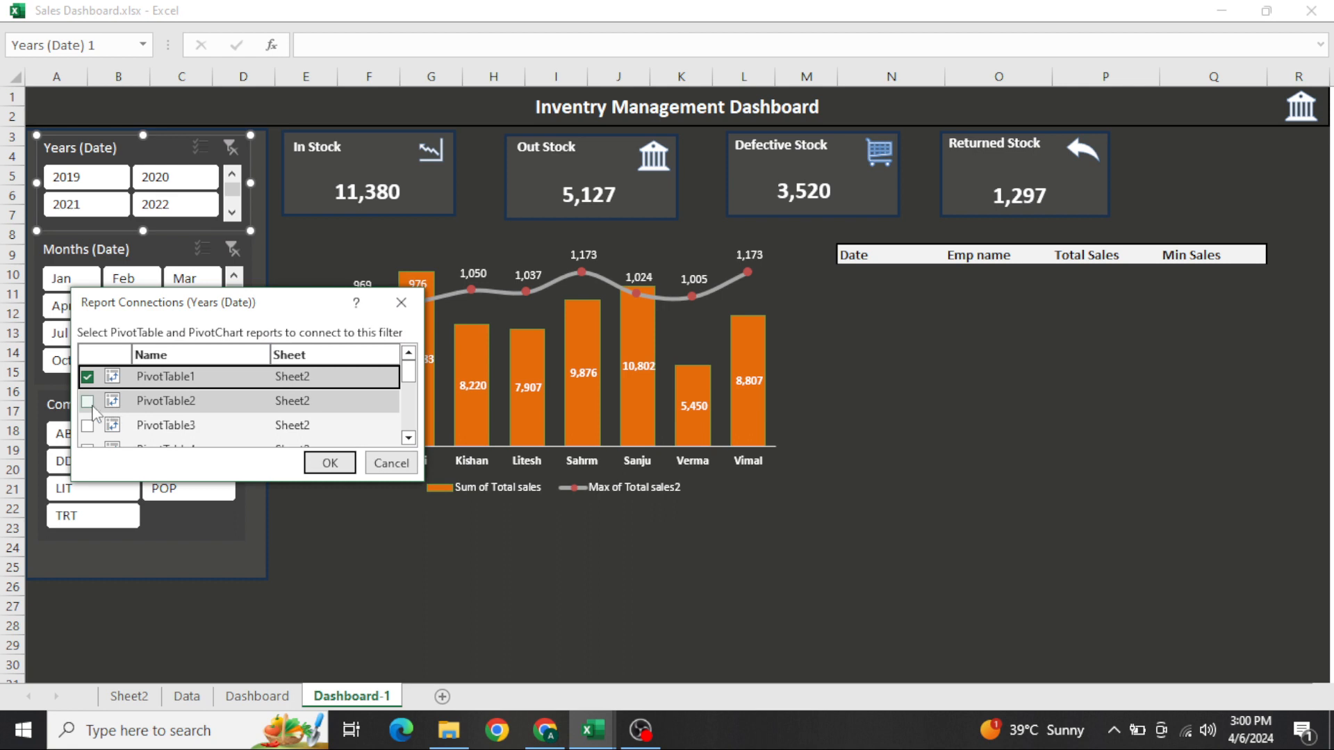
pyautogui.click(88, 401)
pyautogui.click(88, 426)
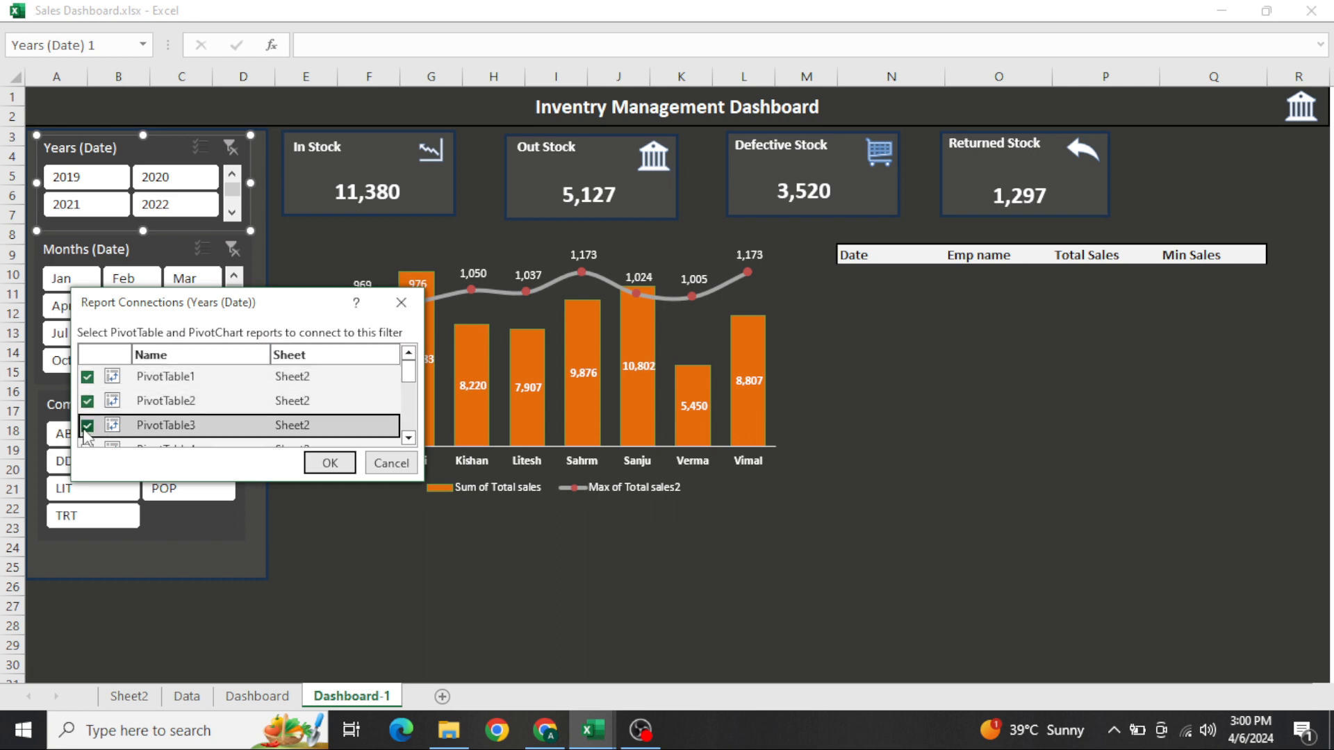
pyautogui.scroll(-1, 155, 421)
pyautogui.click(88, 404)
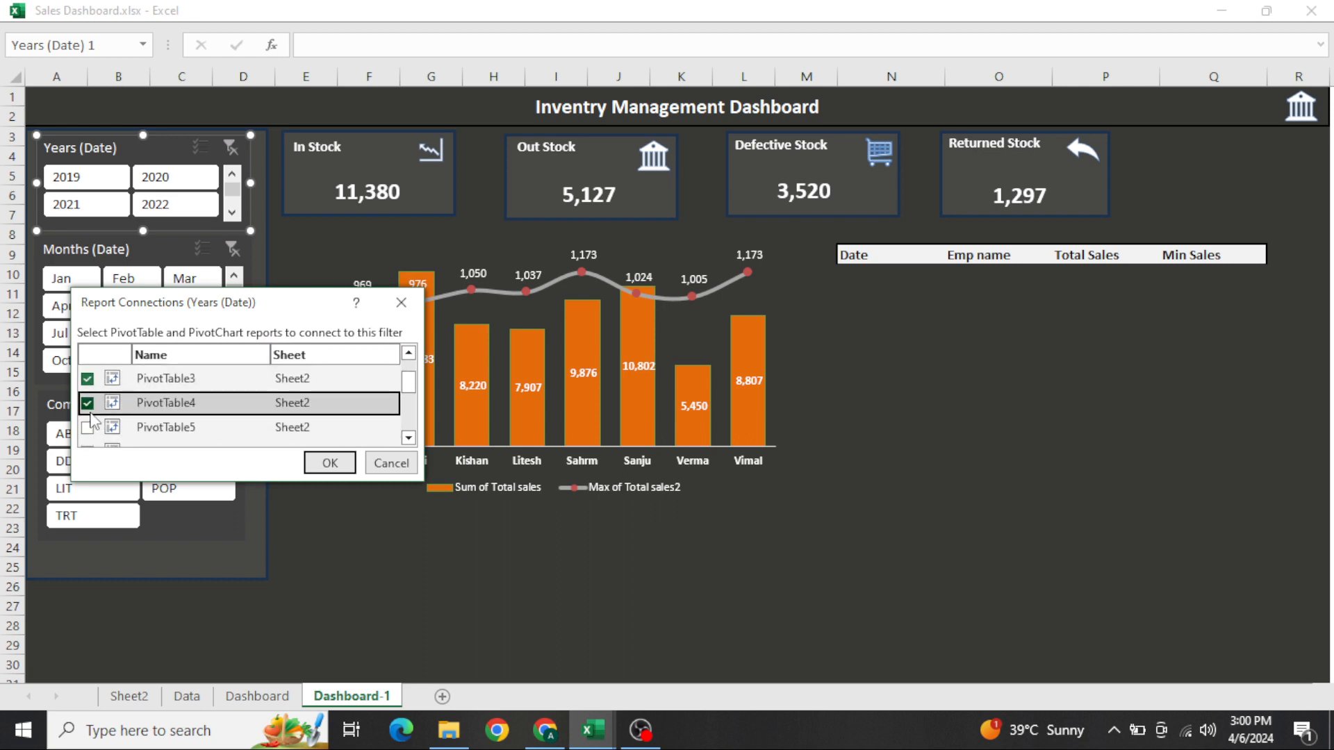
pyautogui.click(88, 428)
pyautogui.scroll(-1, 153, 429)
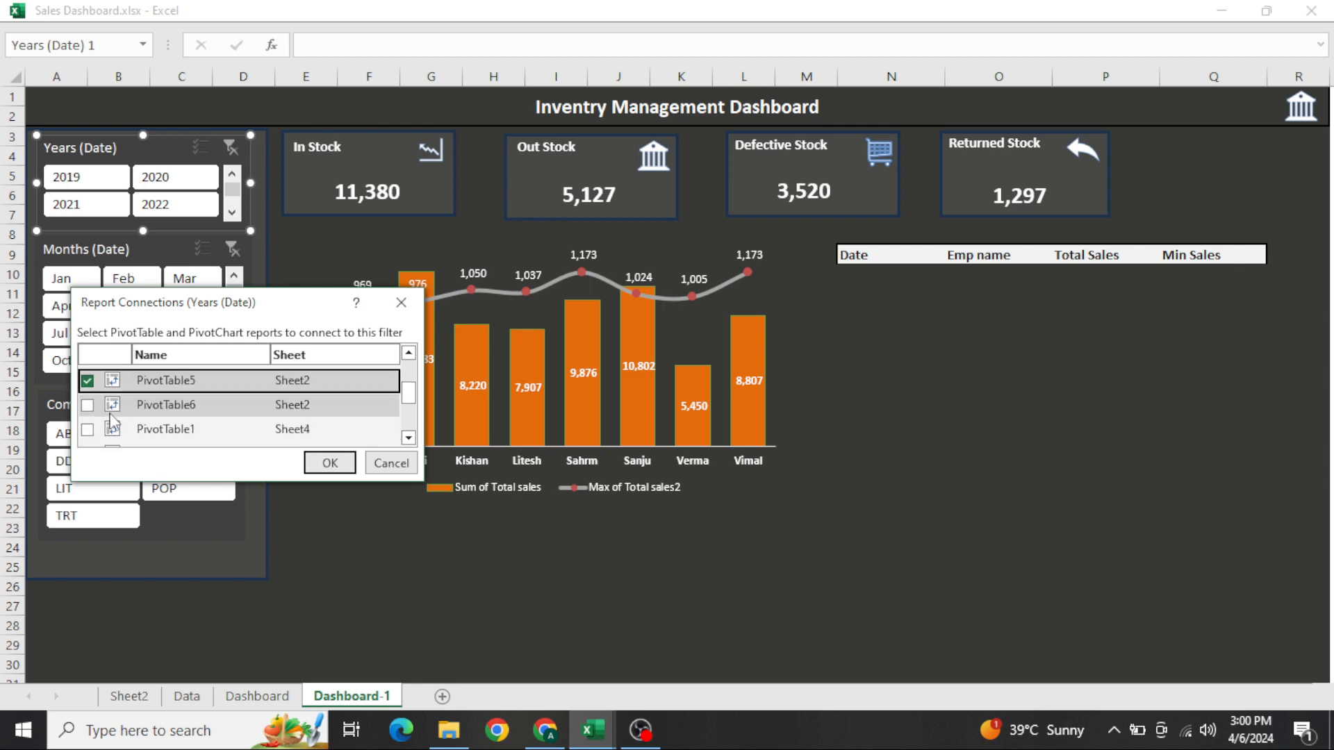
pyautogui.click(88, 405)
pyautogui.click(87, 429)
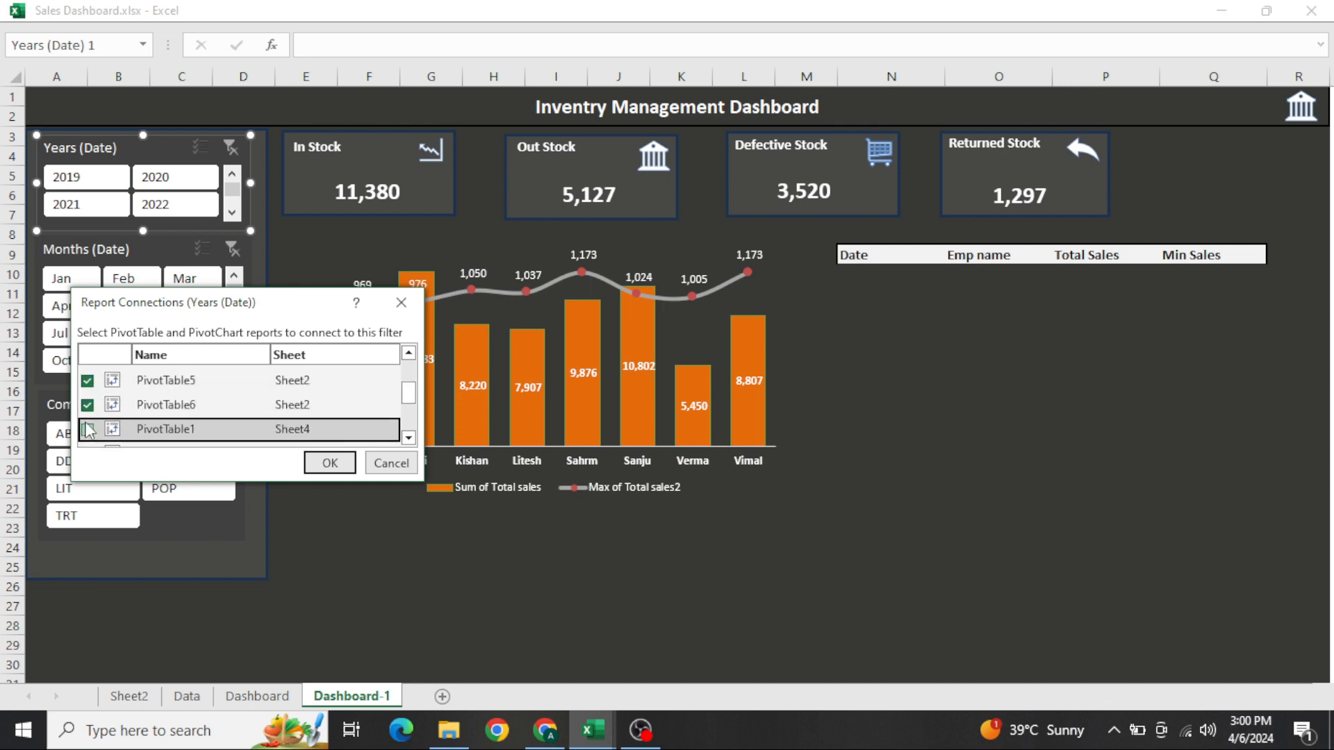
pyautogui.scroll(-2, 153, 417)
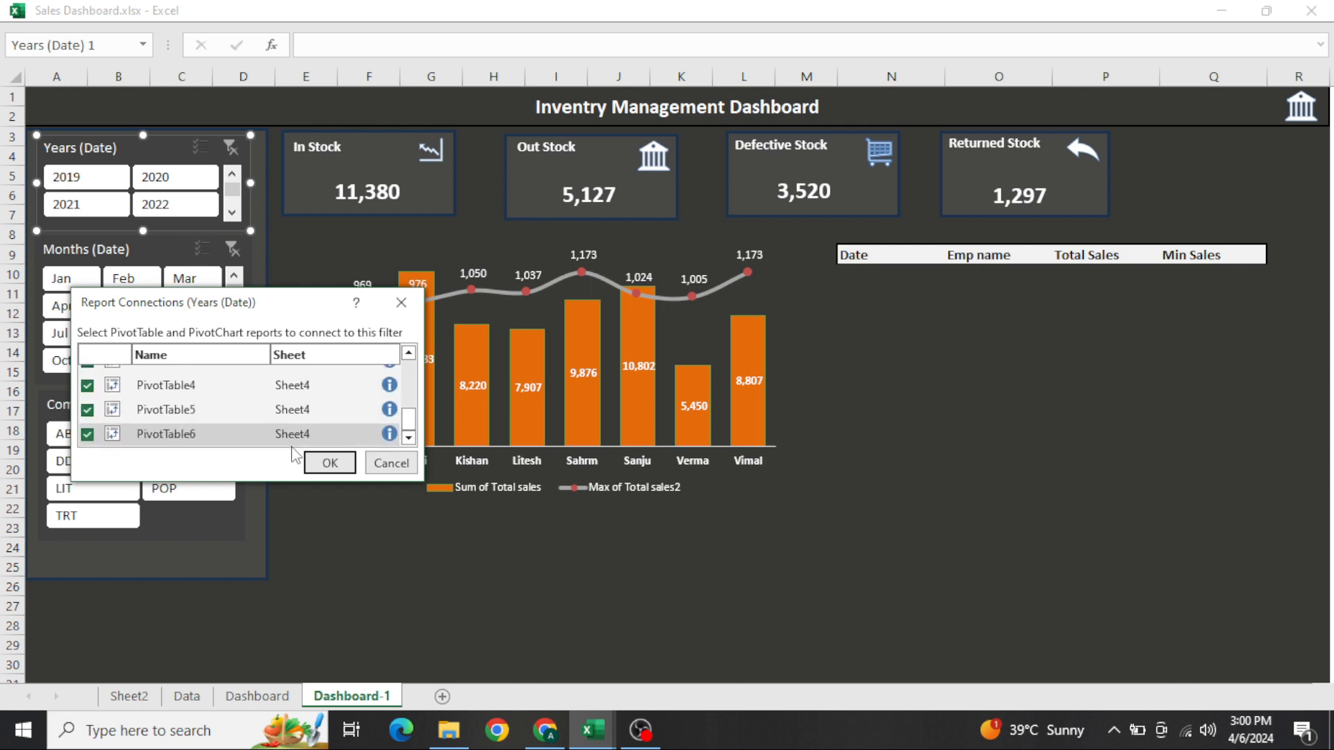
pyautogui.click(331, 463)
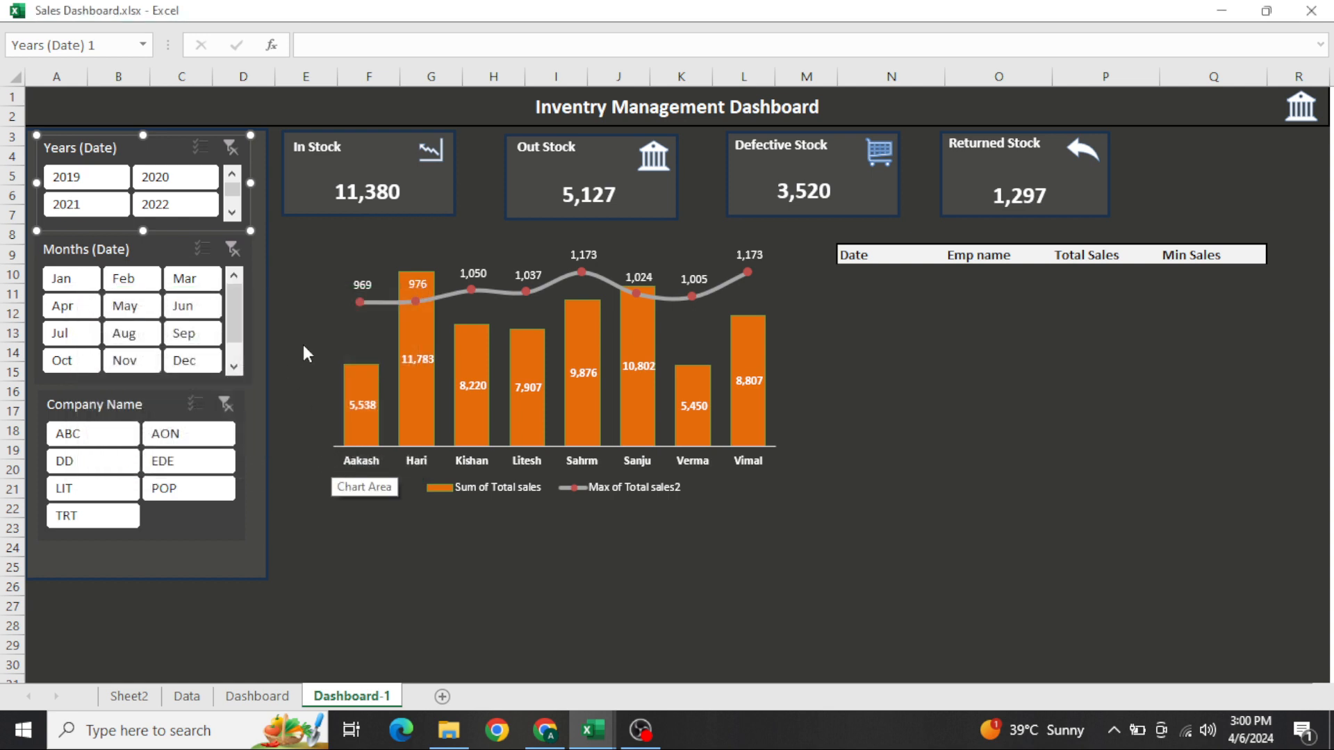
# Connect the Months (Date) slicer to all the pivot tables on Sheet2 and Sheet4 through its report connections
pyautogui.click(155, 263)
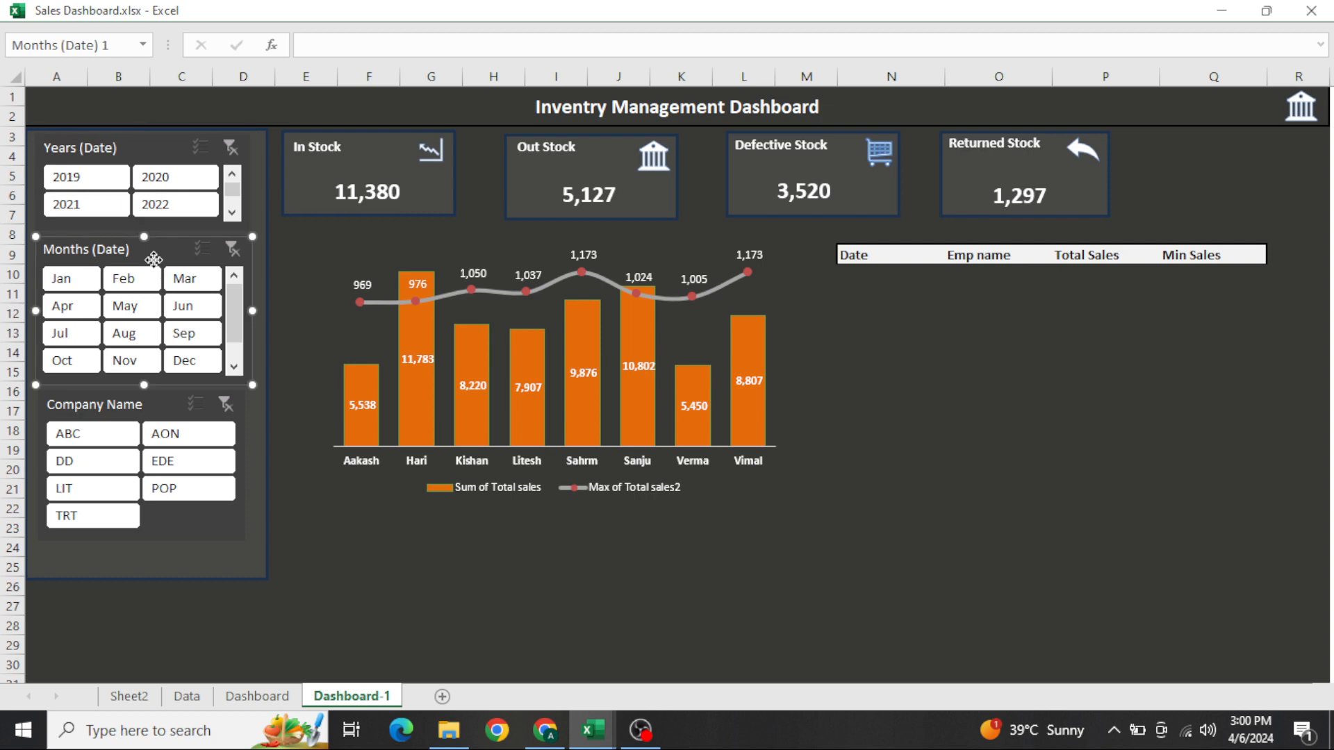
pyautogui.rightClick(154, 262)
pyautogui.click(240, 497)
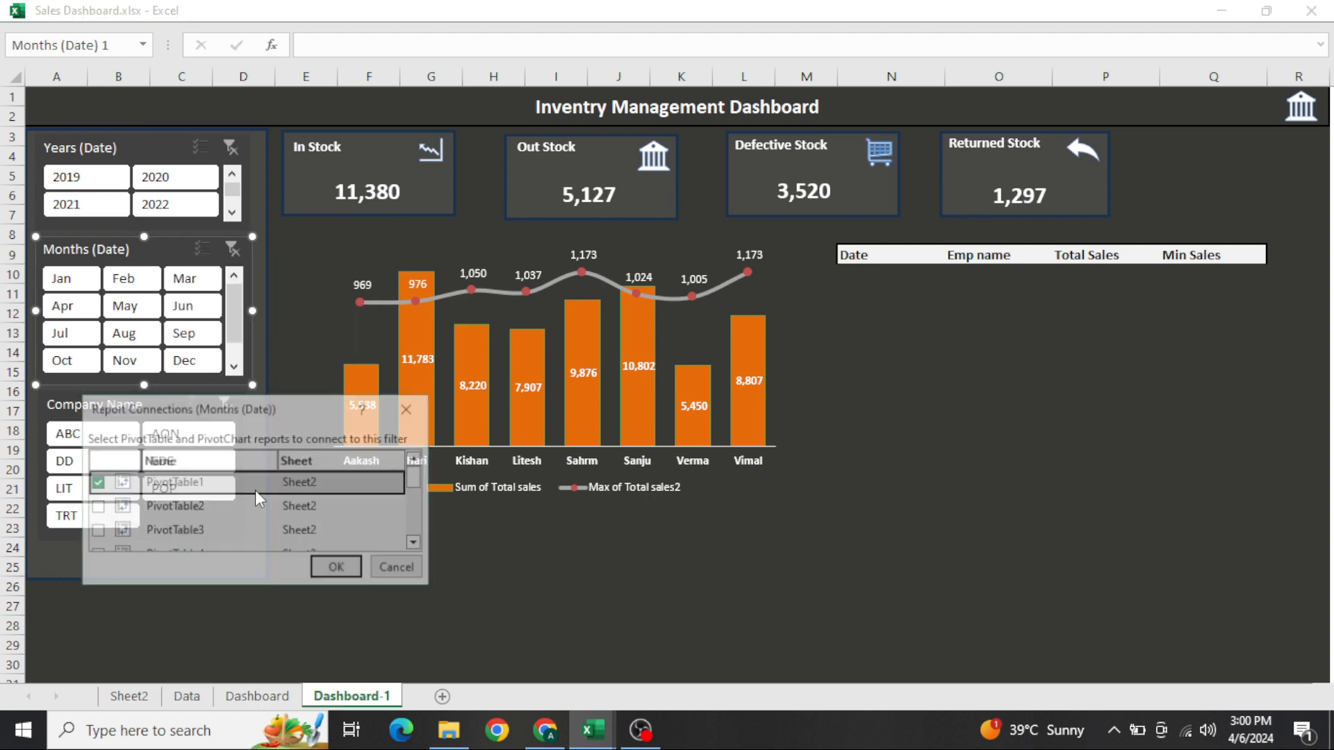
pyautogui.click(98, 509)
pyautogui.press('Down')
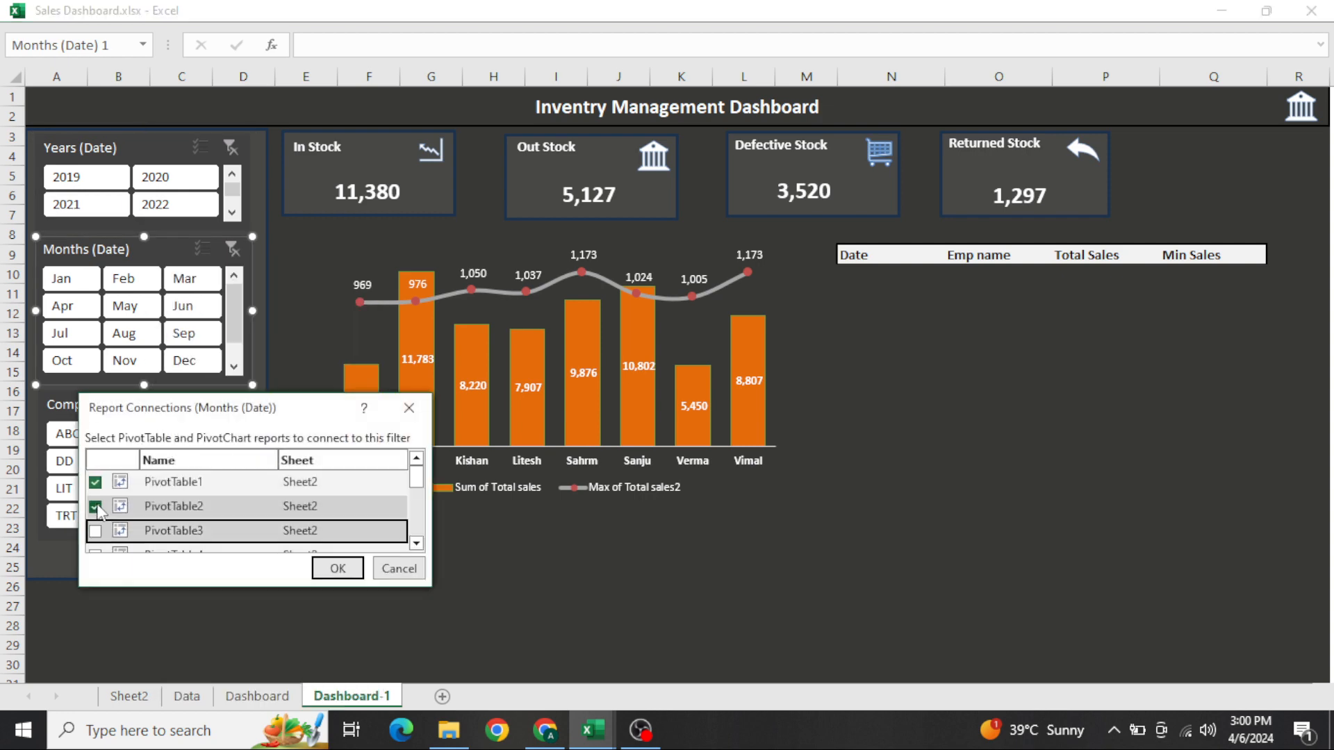
pyautogui.press('space')
pyautogui.press('Down')
pyautogui.press('space')
pyautogui.press('space')
pyautogui.press('Down')
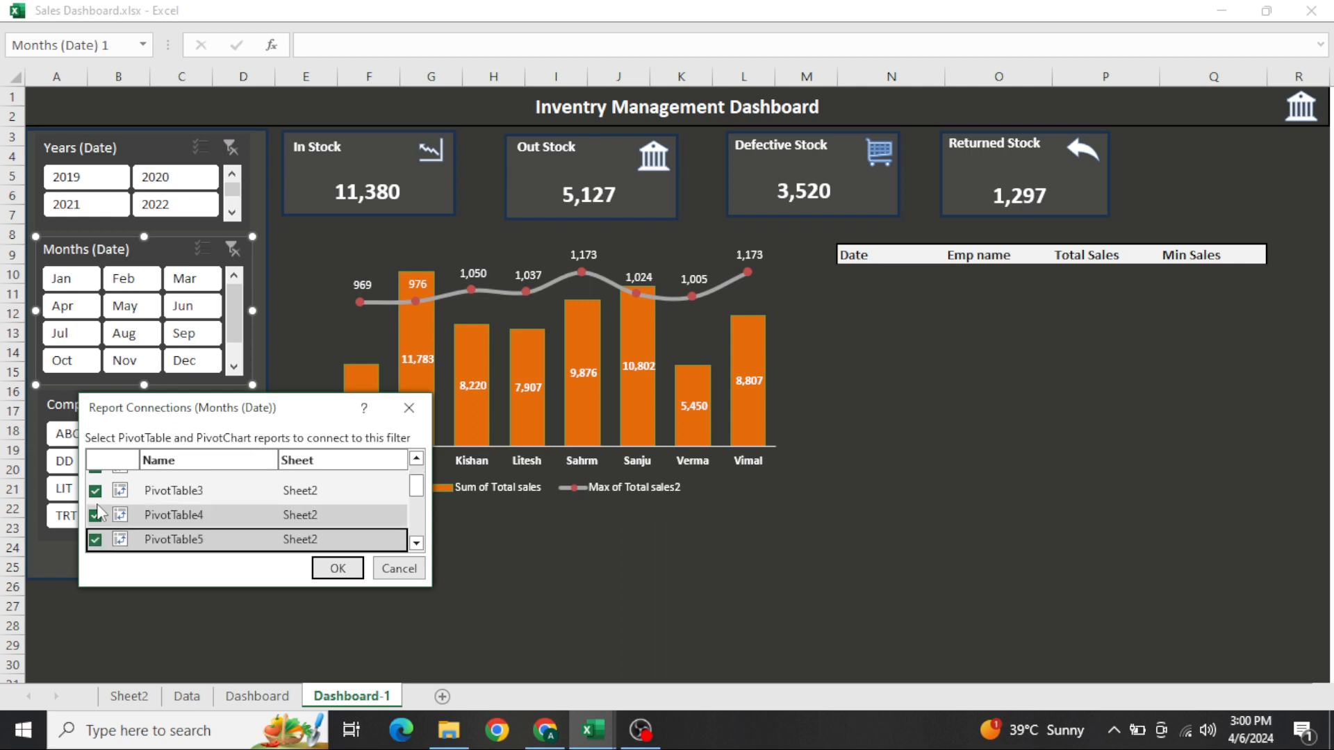
pyautogui.press('space')
pyautogui.press('Down')
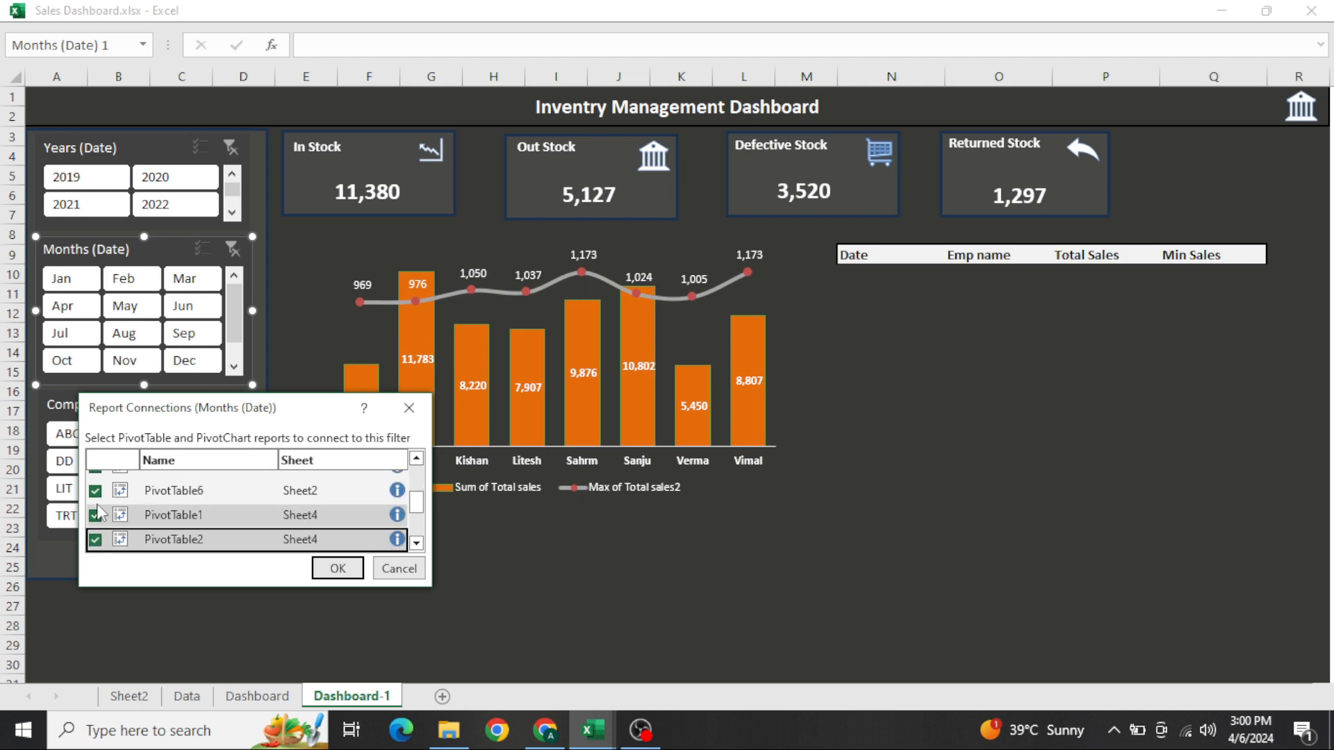
pyautogui.click(357, 569)
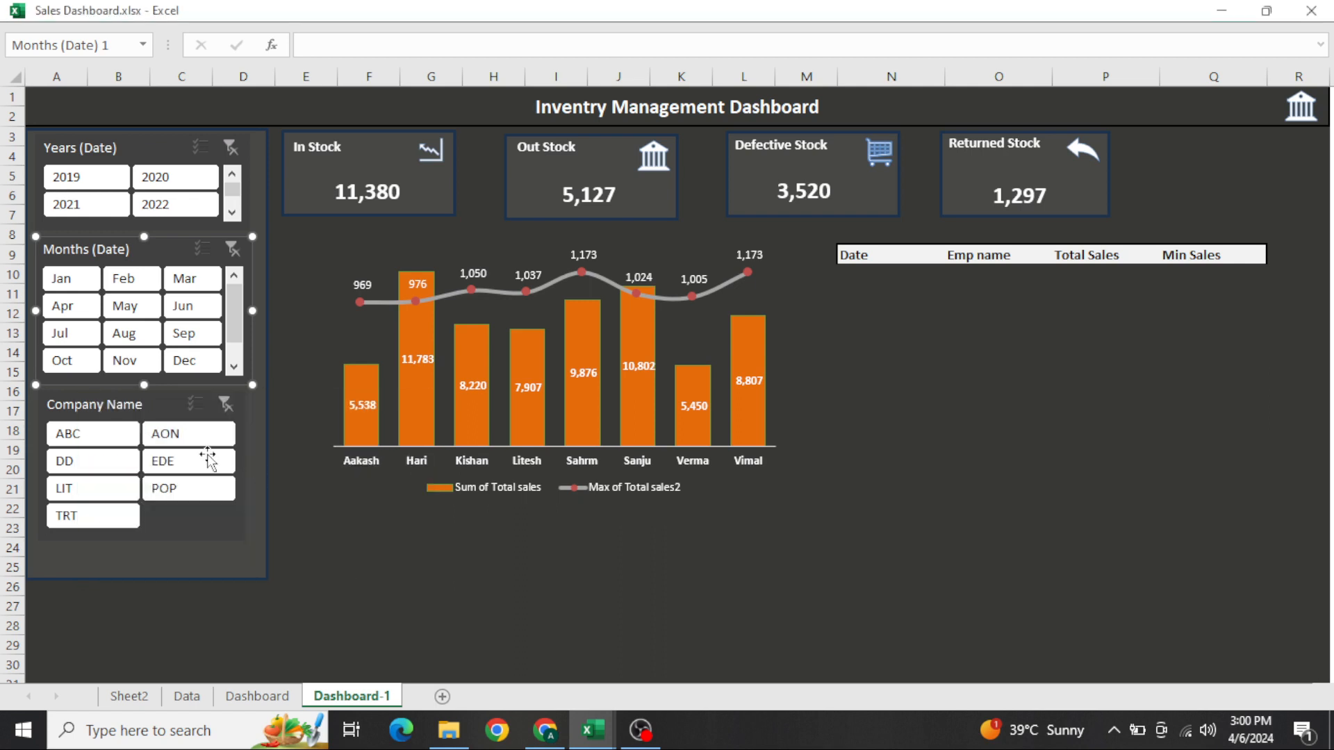
# Connect the Company Name slicer to all the pivot tables on Sheet2 and Sheet4 through its report connections
pyautogui.rightClick(128, 416)
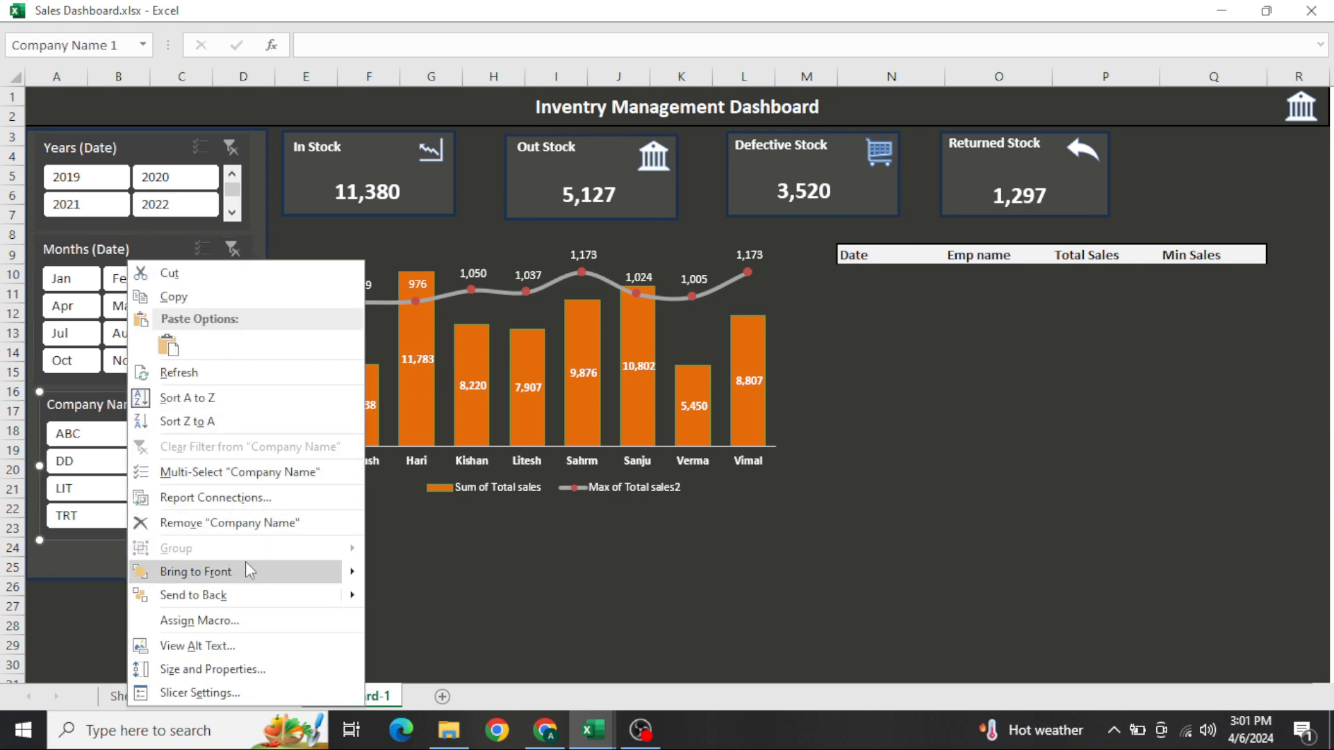
pyautogui.click(235, 496)
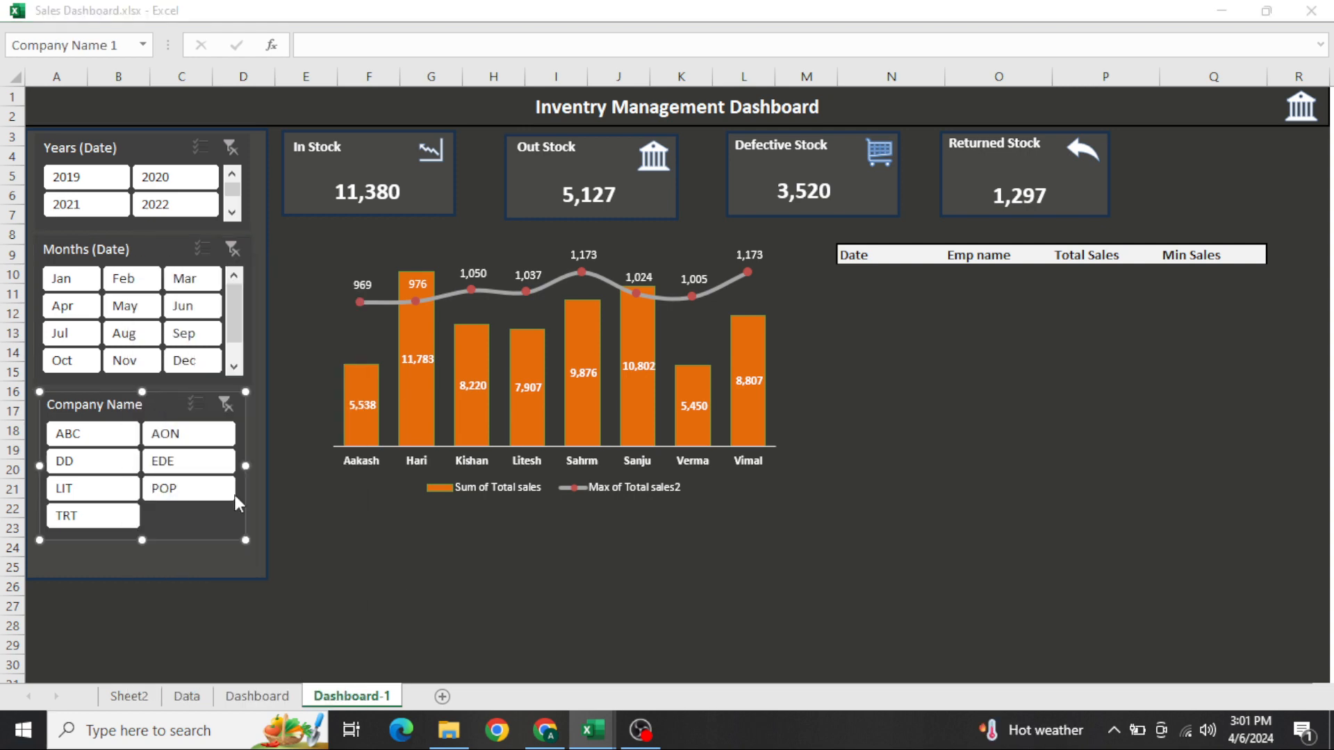
pyautogui.press('Down')
pyautogui.press('space')
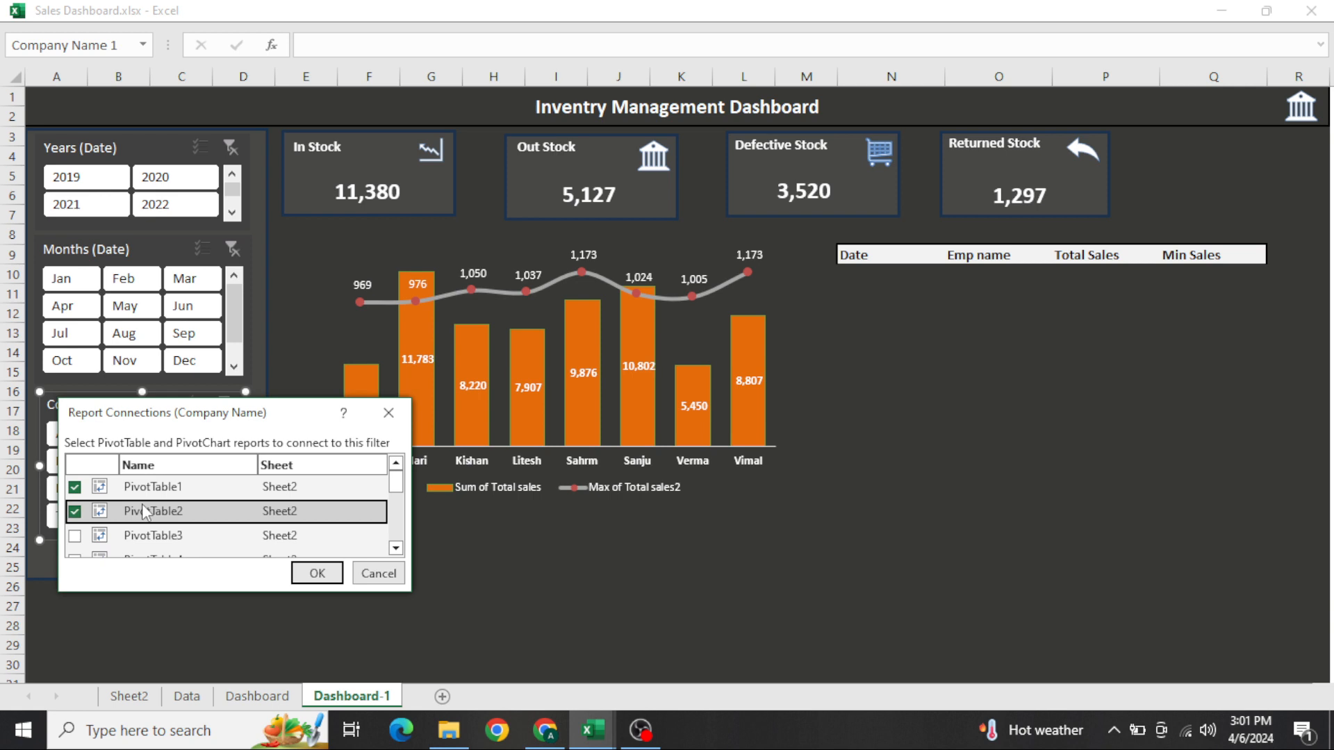
pyautogui.press('Down')
pyautogui.press('space')
pyautogui.press('Down')
pyautogui.press('space')
pyautogui.press('Down')
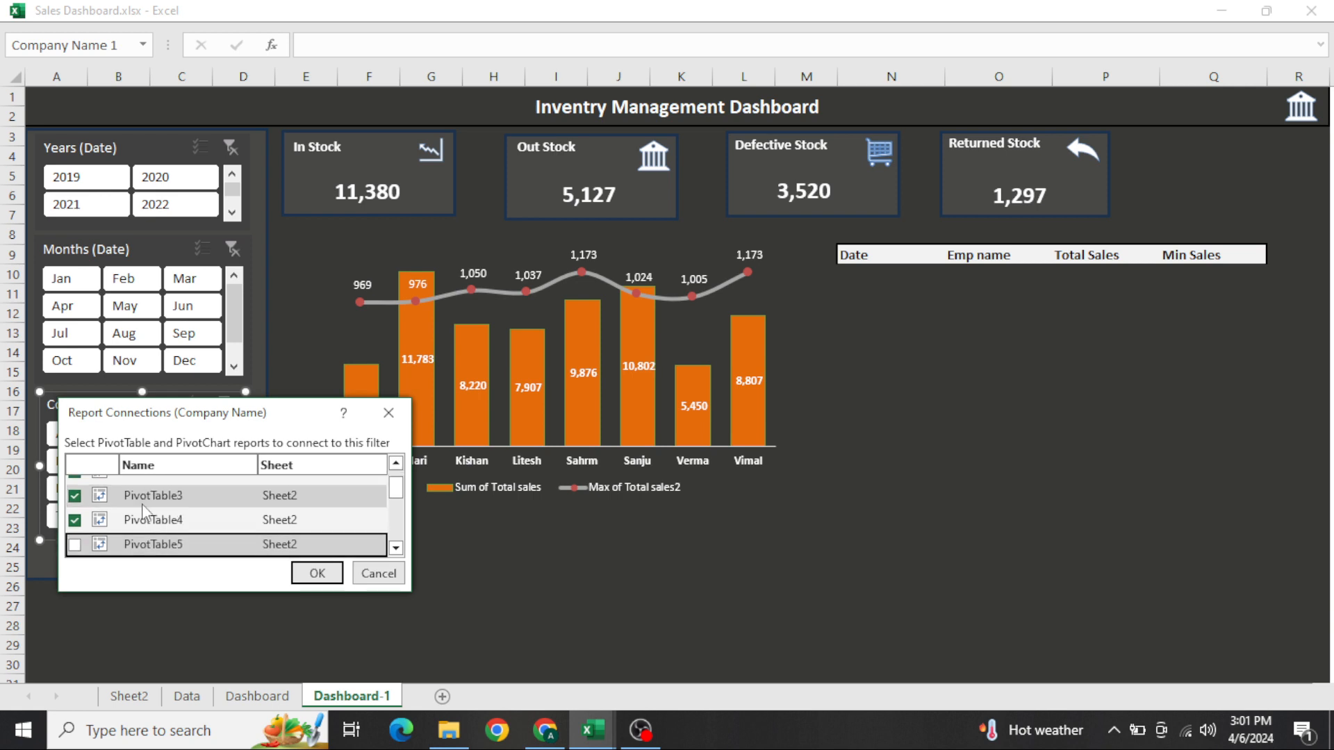
pyautogui.press('space')
pyautogui.press('Down')
pyautogui.press('space')
pyautogui.press('Down')
pyautogui.press('space')
pyautogui.press('Down')
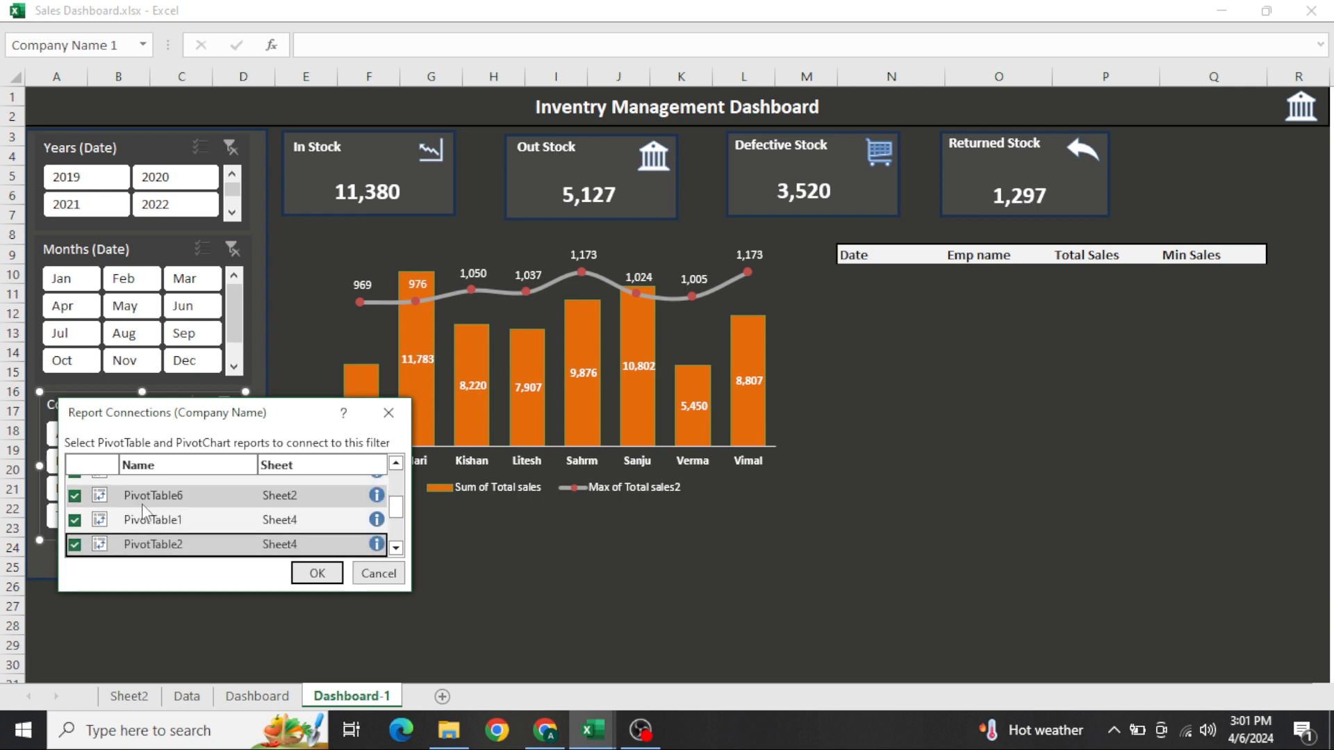
pyautogui.press('space')
pyautogui.click(304, 577)
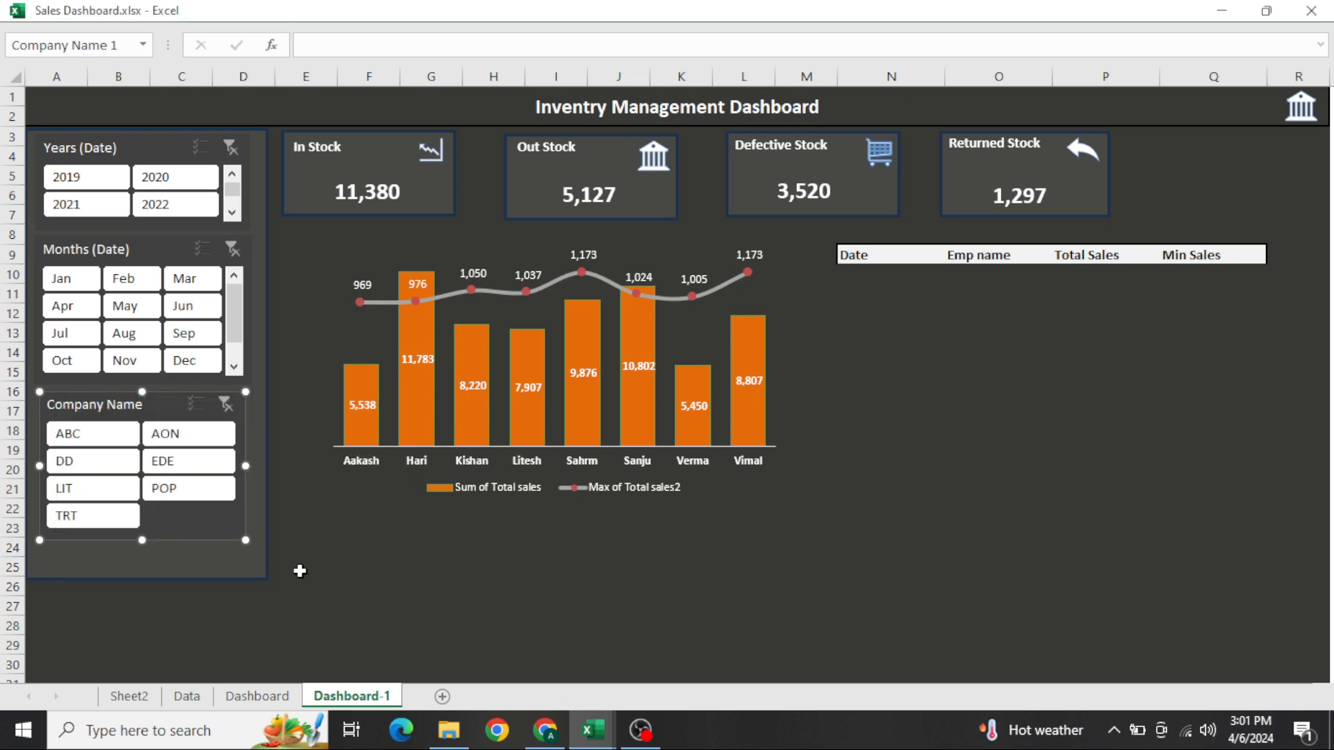
# Test the connected slicers by filtering the dashboard by 2019, and by 2020 with the months Jan to May and company ABC
pyautogui.click(300, 571)
pyautogui.click(90, 182)
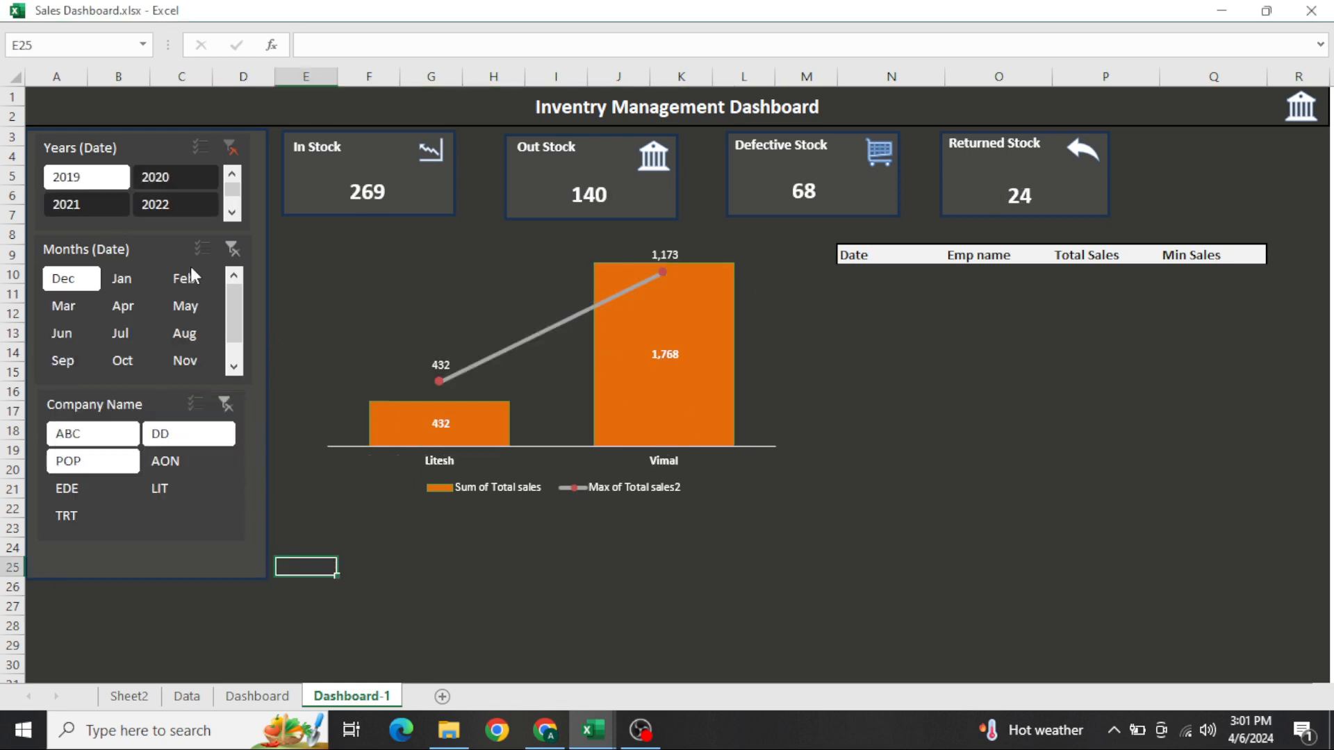
pyautogui.click(175, 182)
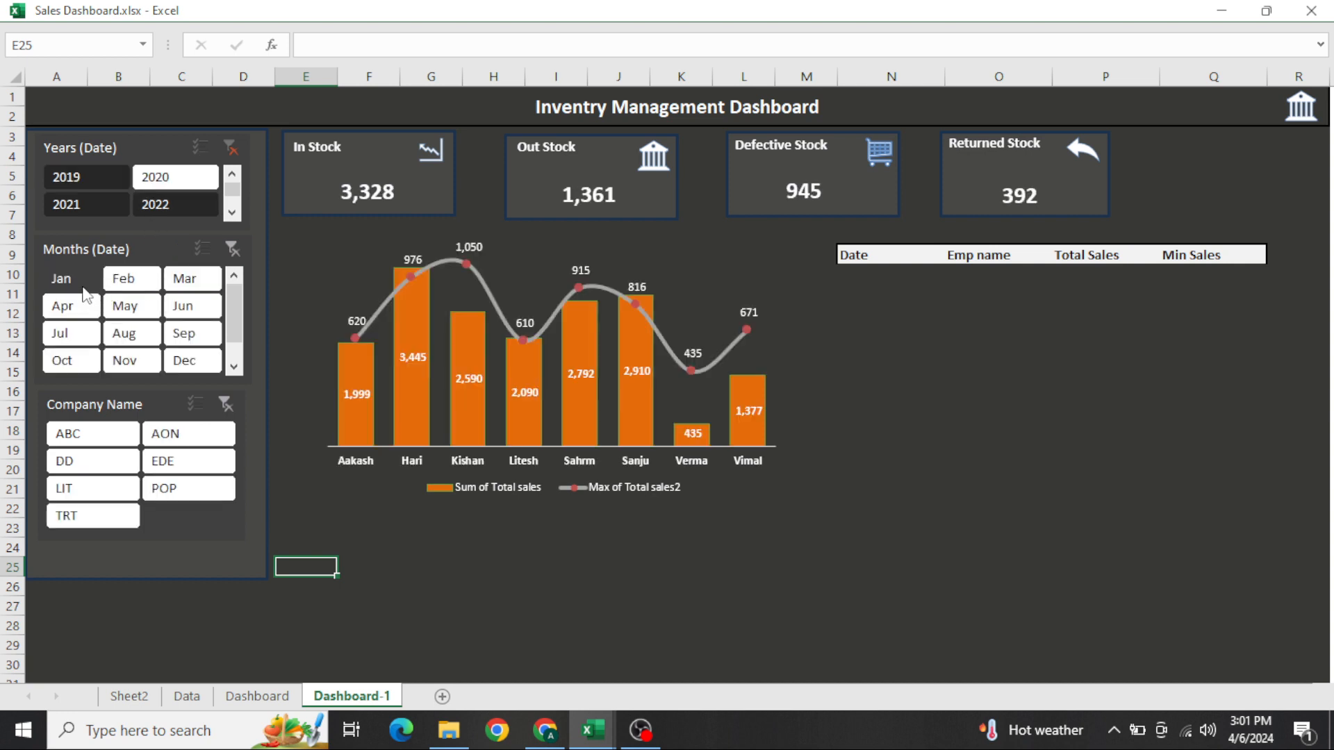
pyautogui.click(121, 305)
pyautogui.click(122, 306)
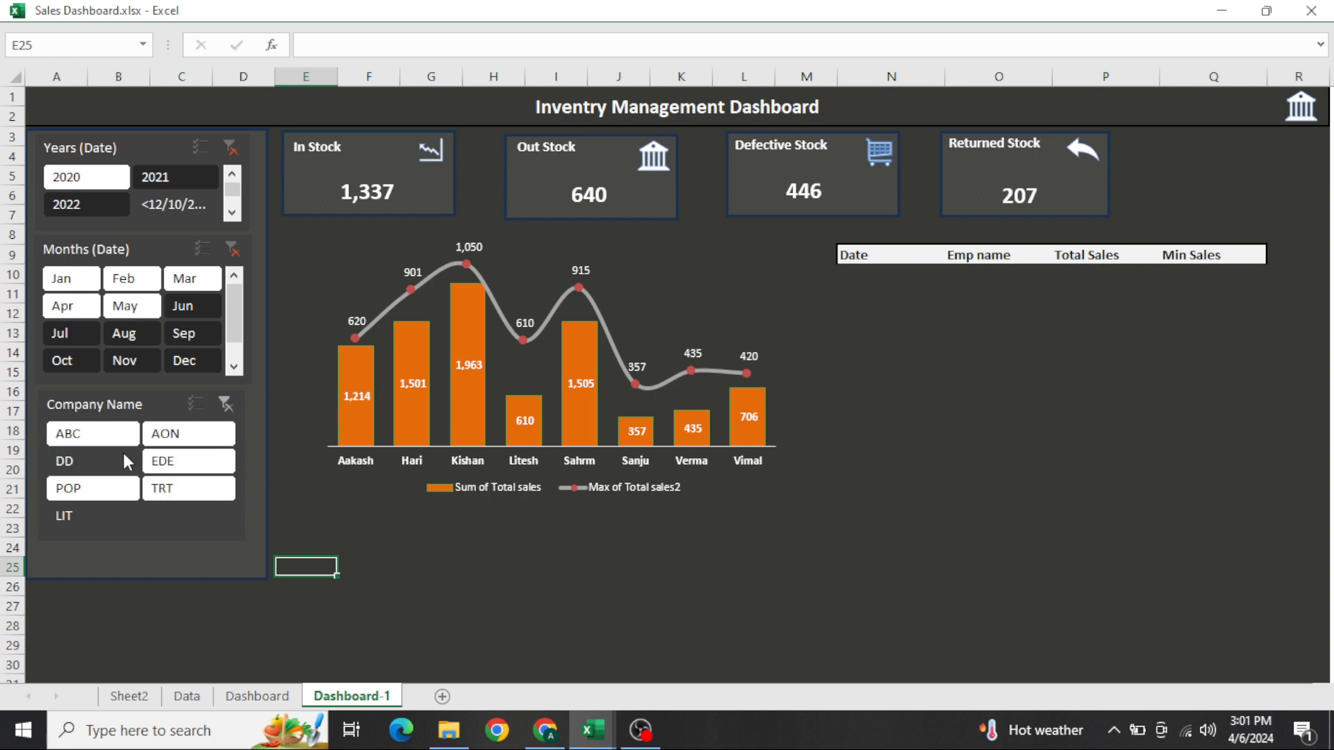
pyautogui.click(98, 444)
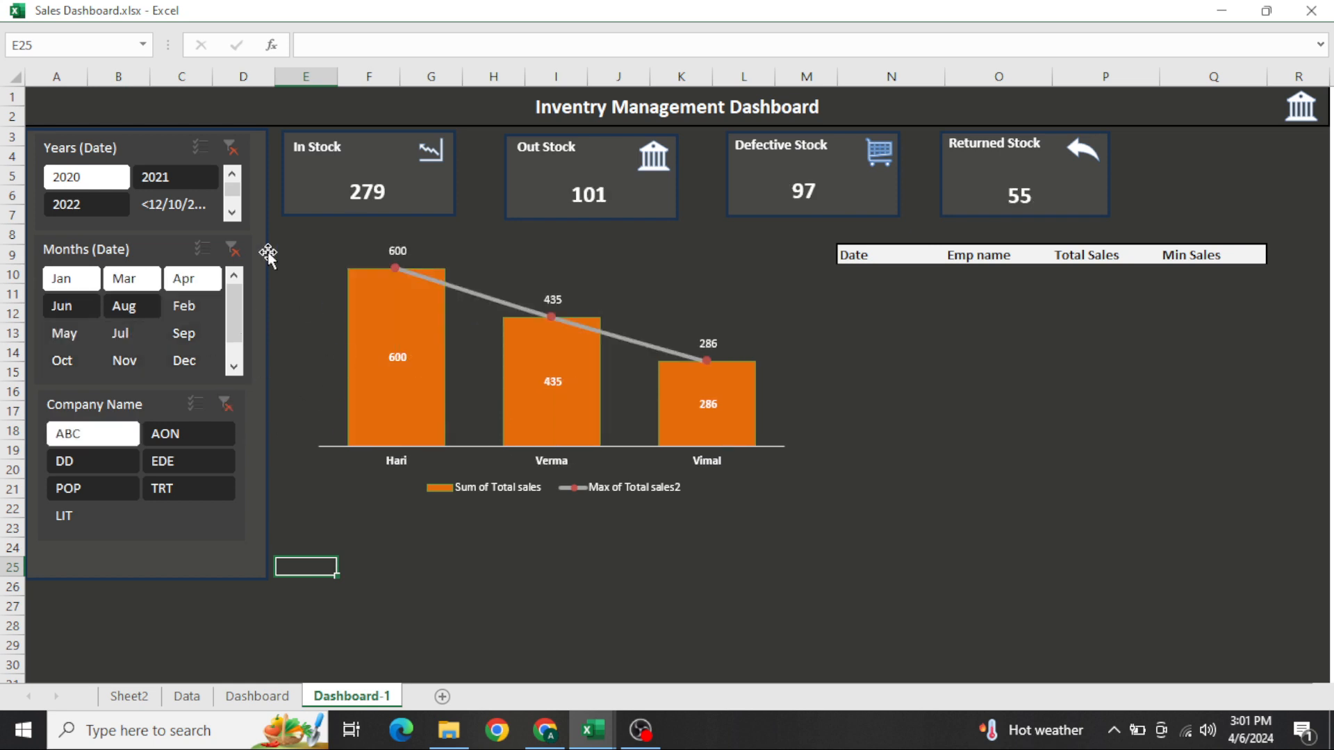
# Clear the Years (Date), Months (Date) and Company Name filters and return to cell A1
pyautogui.click(240, 153)
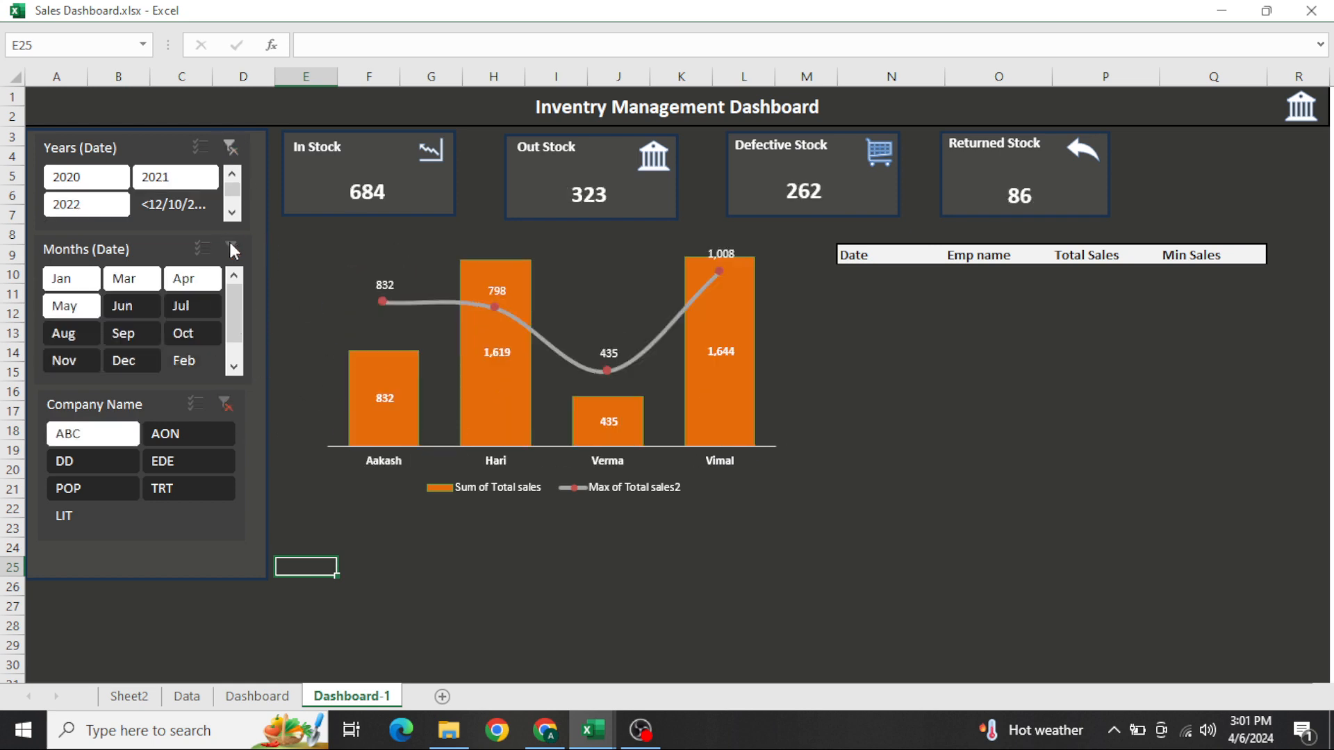
pyautogui.click(232, 250)
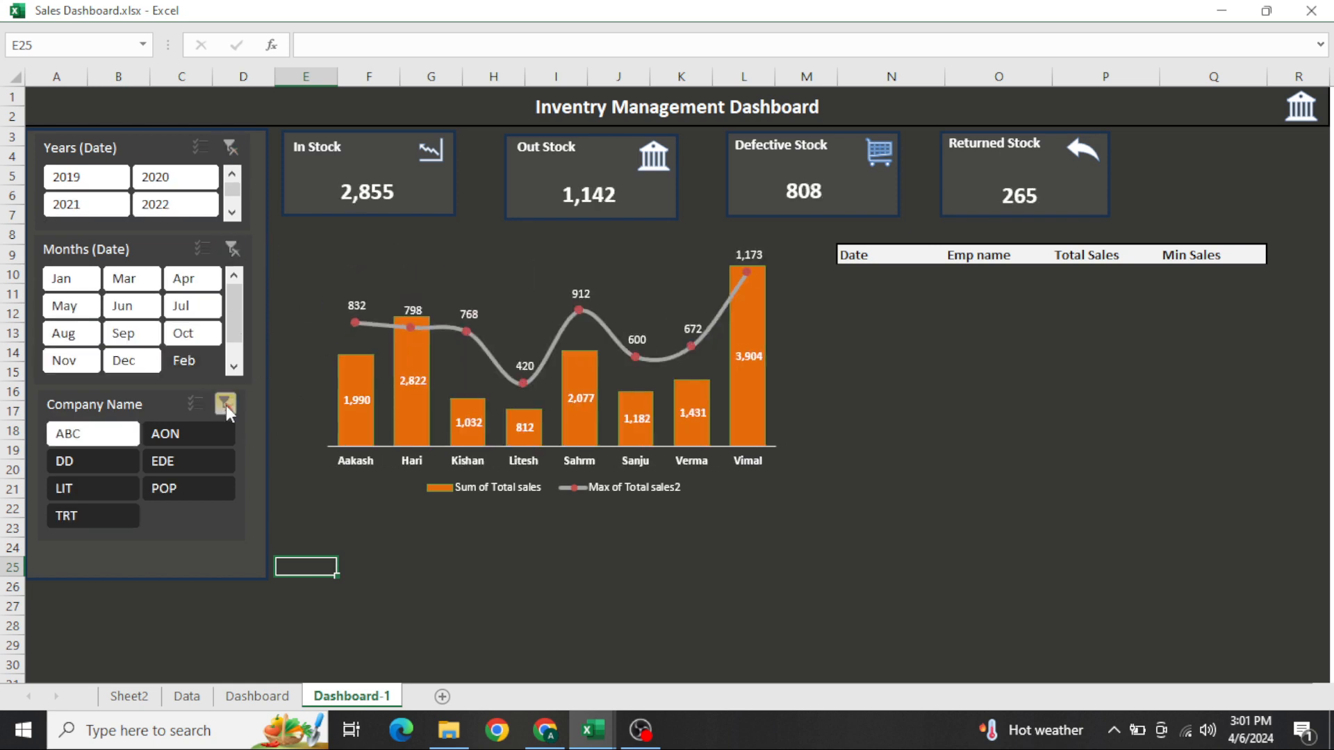
pyautogui.click(226, 407)
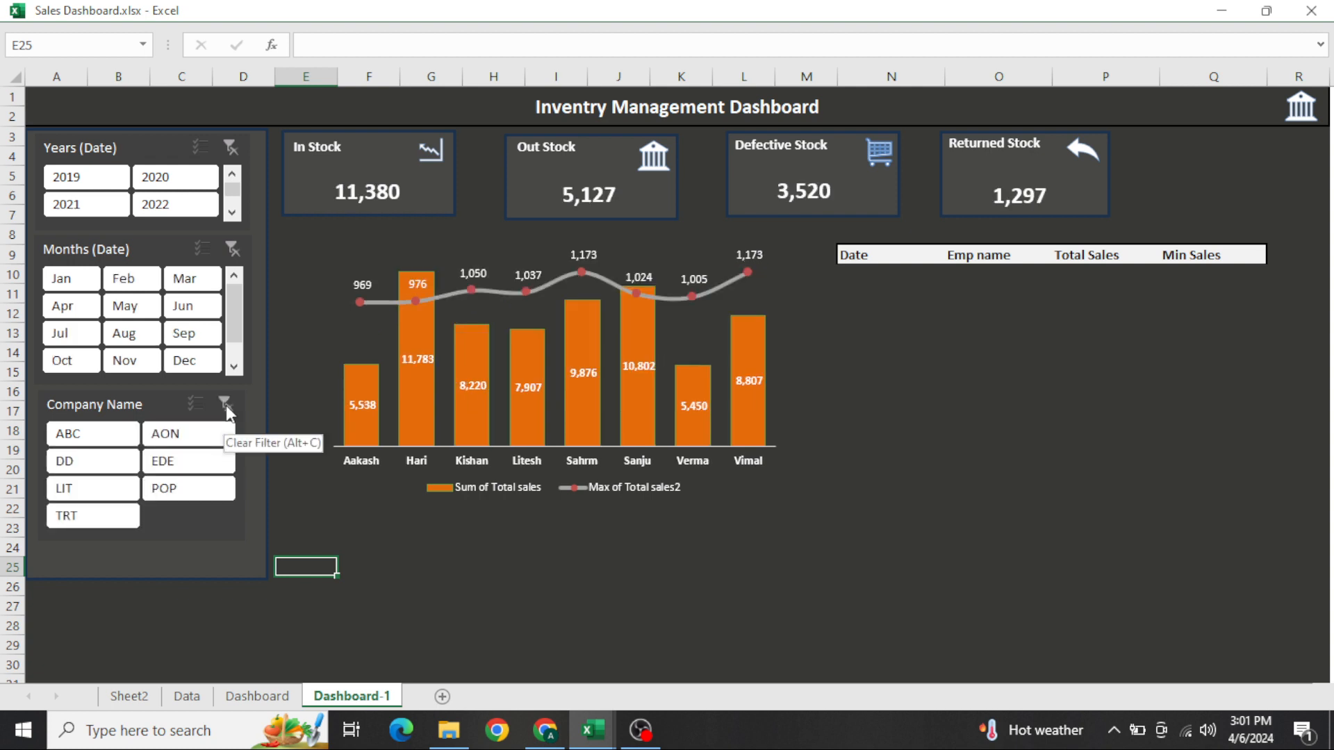
pyautogui.click(455, 637)
pyautogui.hotkey('ctrl', 'Home')
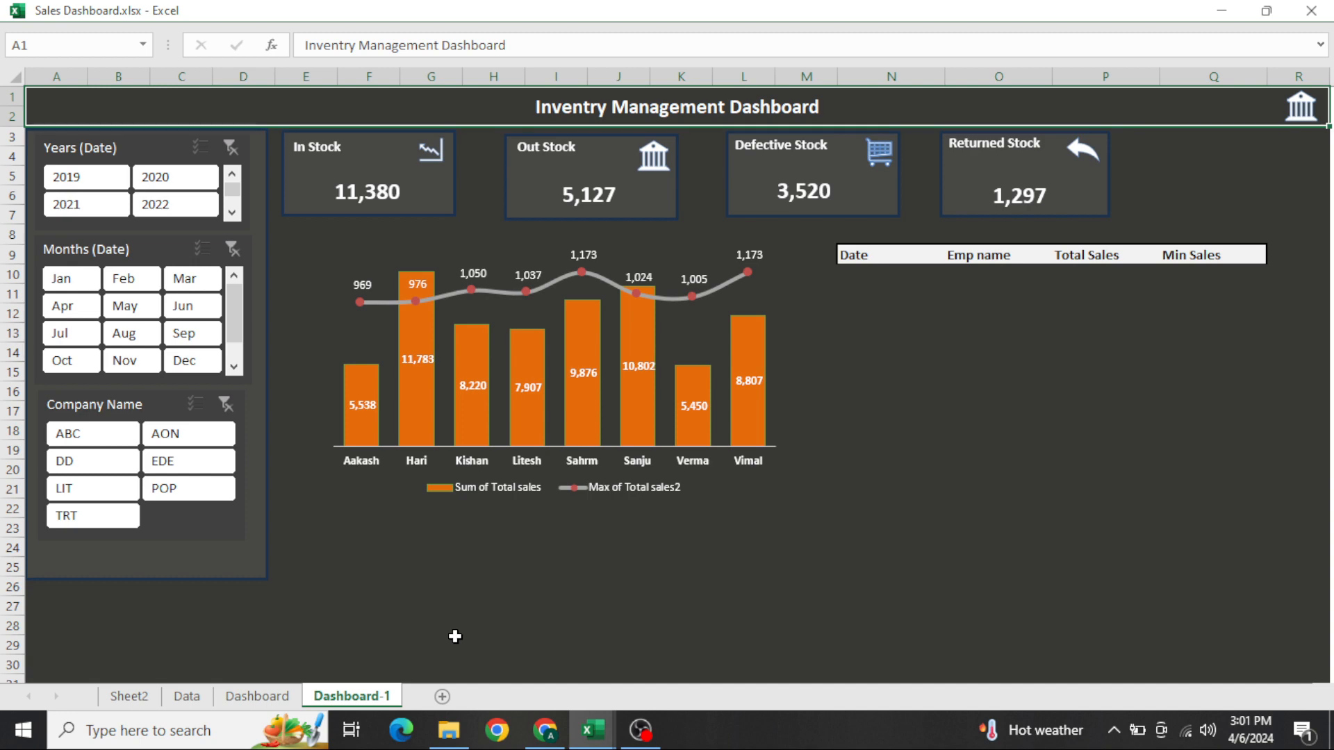
# Make the combo chart taller by extending its lower edge down to about row 25
pyautogui.click(381, 526)
pyautogui.click(376, 475)
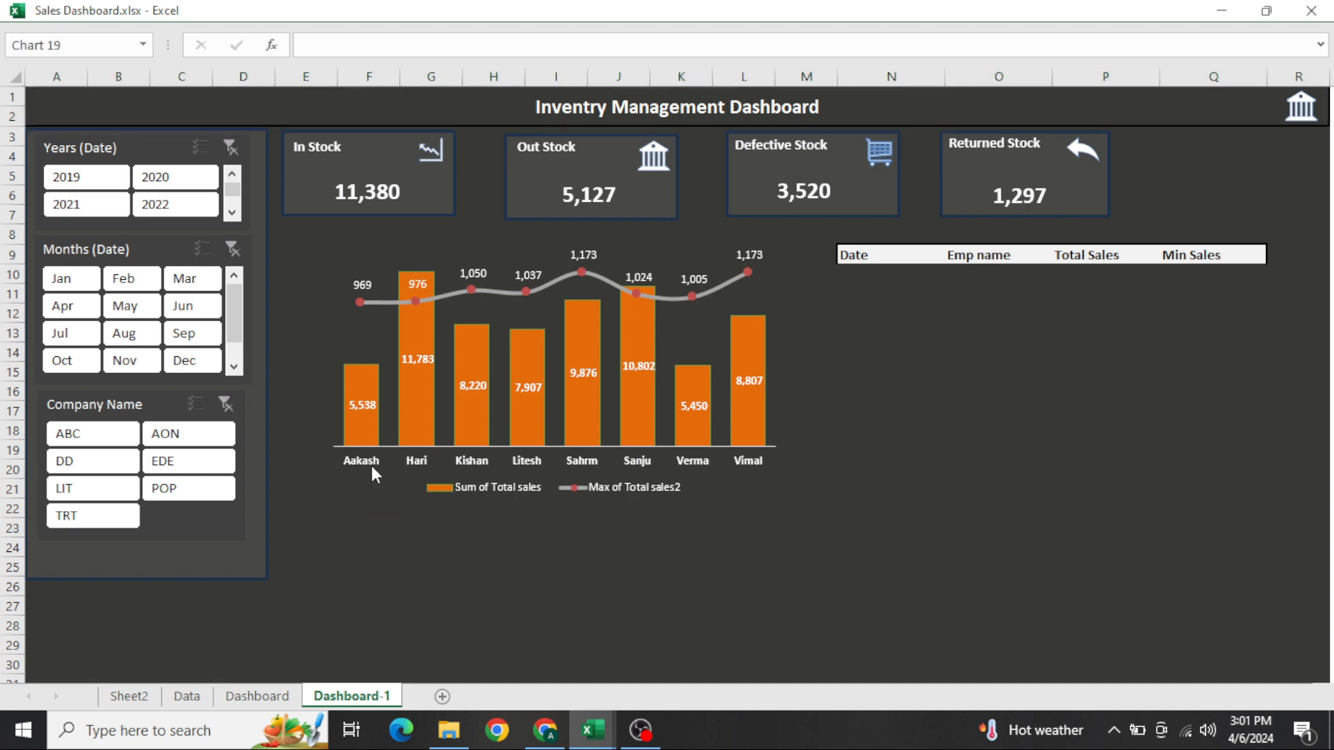
pyautogui.moveTo(553, 507); pyautogui.dragTo(547, 573)
# Centre the Date, Emp name, Total Sales and Min Sales headers in N9:Q9
pyautogui.click(878, 376)
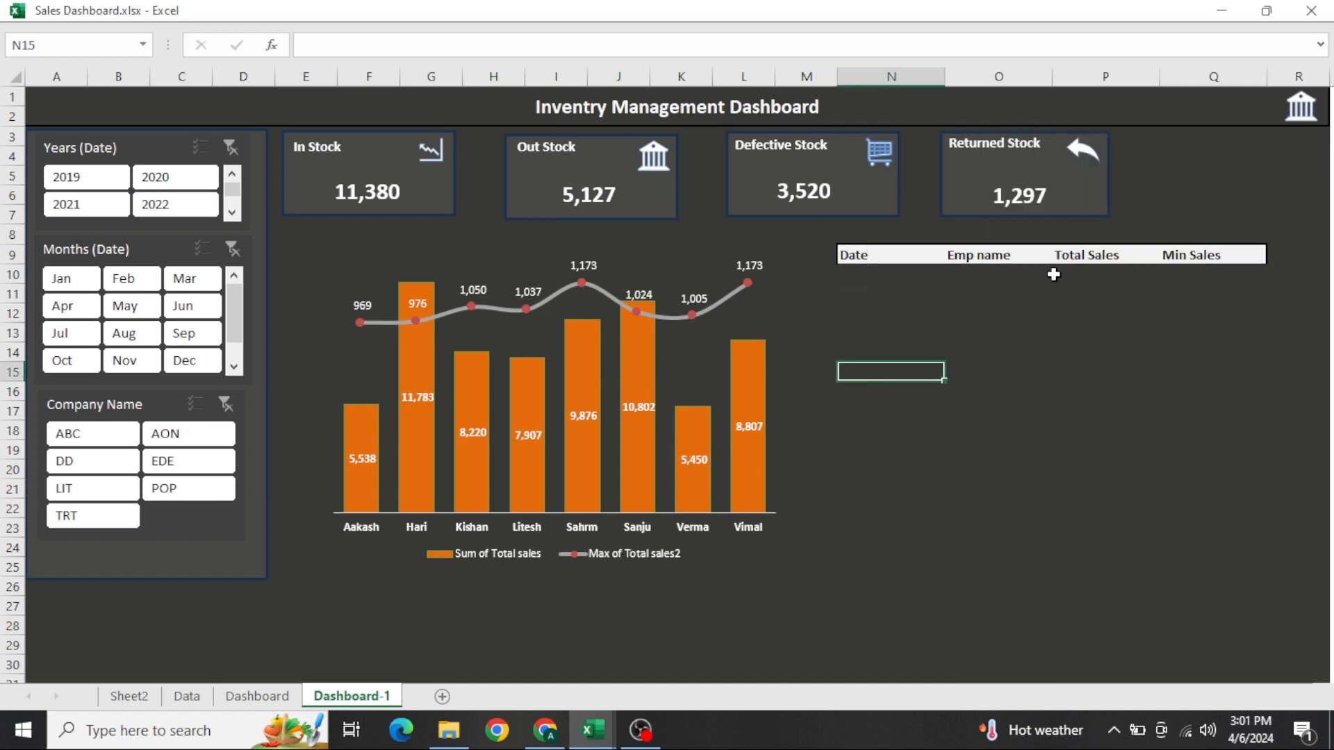
pyautogui.hotkey('ctrl', 'Up')
pyautogui.hotkey('ctrl', 'shift', 'Right')
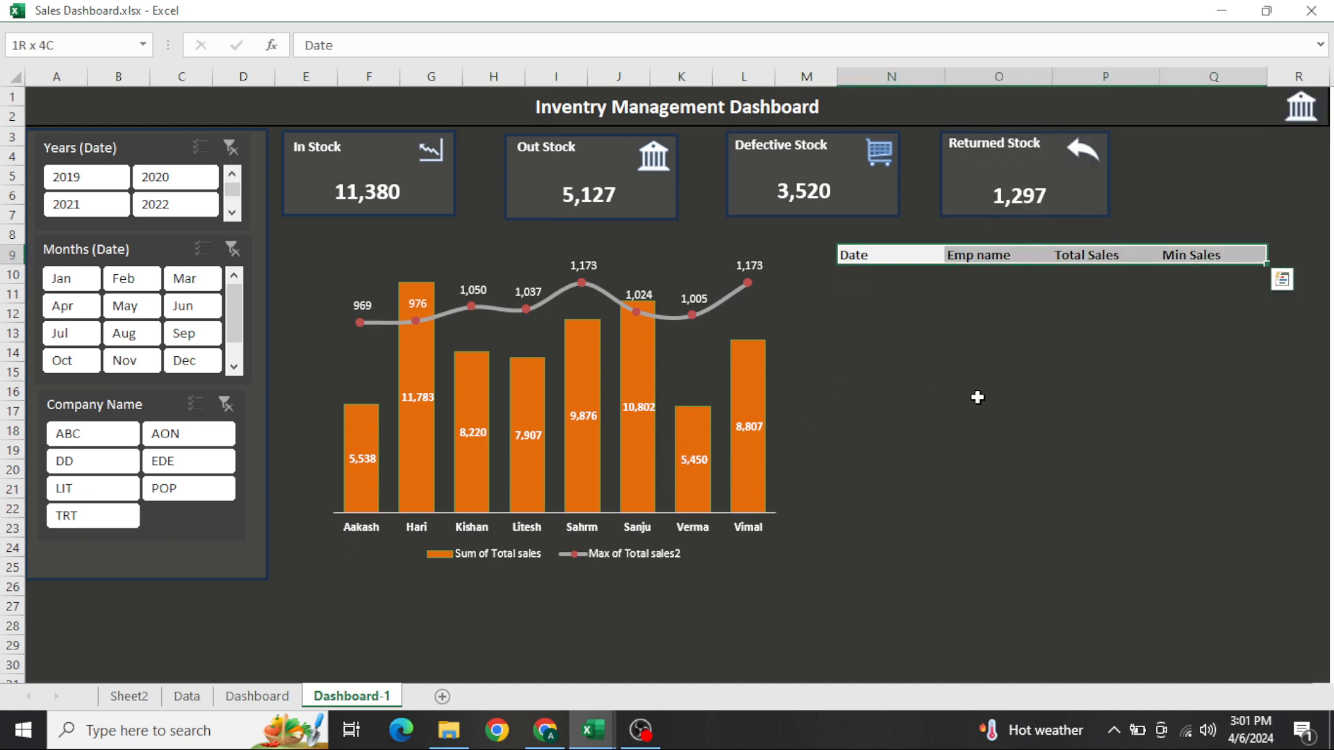
pyautogui.hotkey('ctrl', 'Right')
pyautogui.press('Left')
pyautogui.hotkey('shift', 'Right')
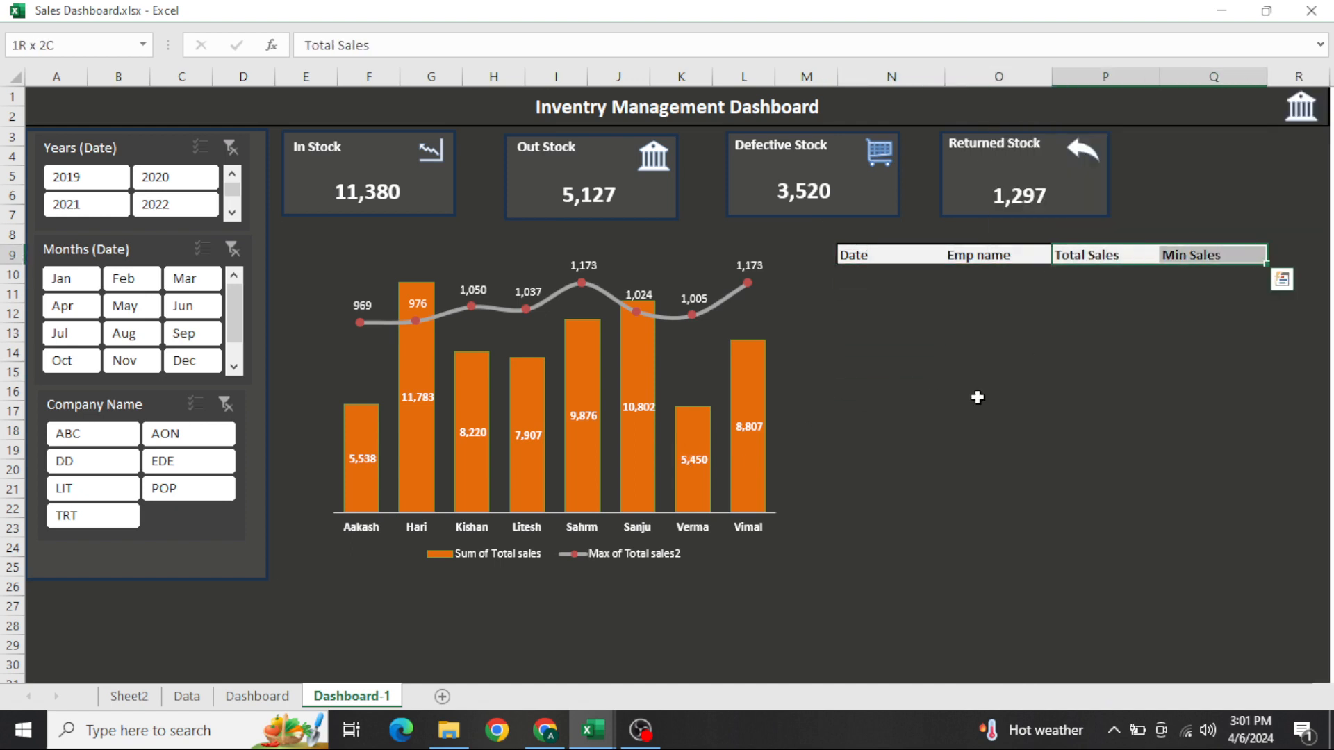
pyautogui.press('Left')
pyautogui.press('Left')
pyautogui.hotkey('ctrl', 'shift', 'Right')
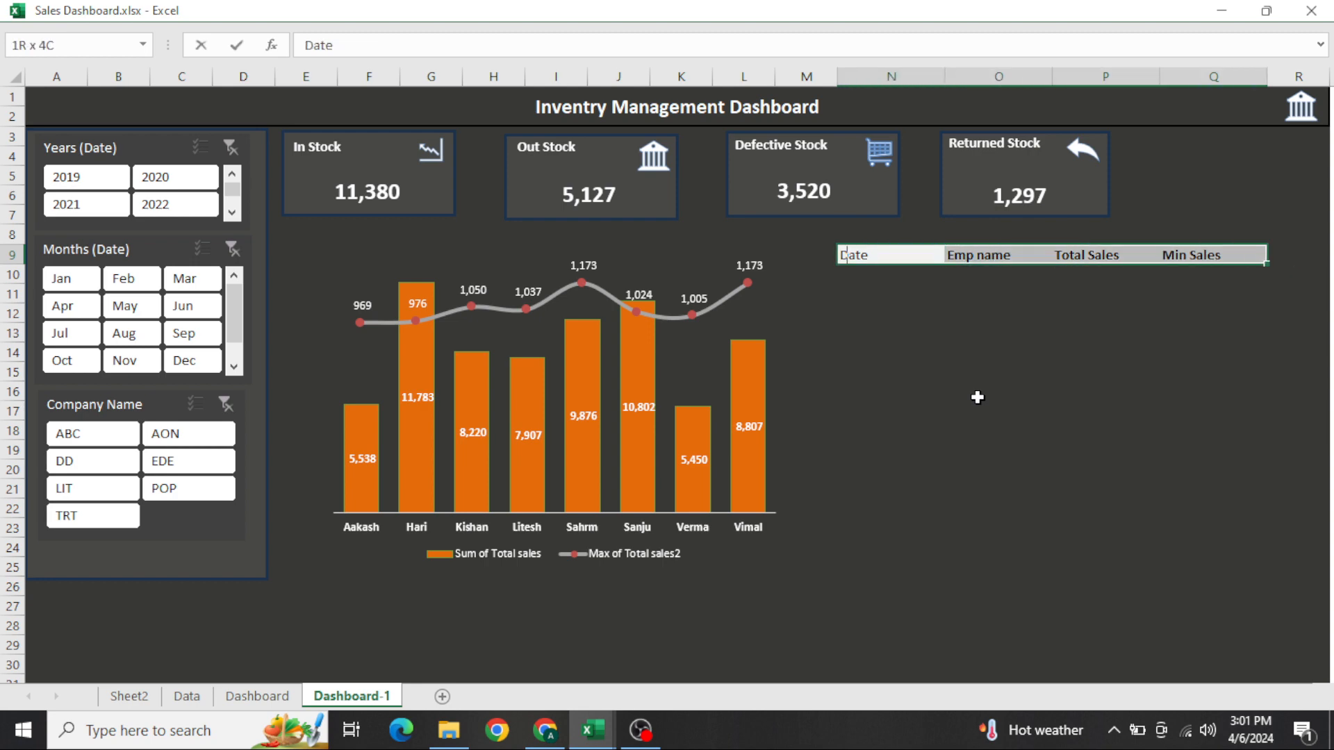
pyautogui.press('Escape')
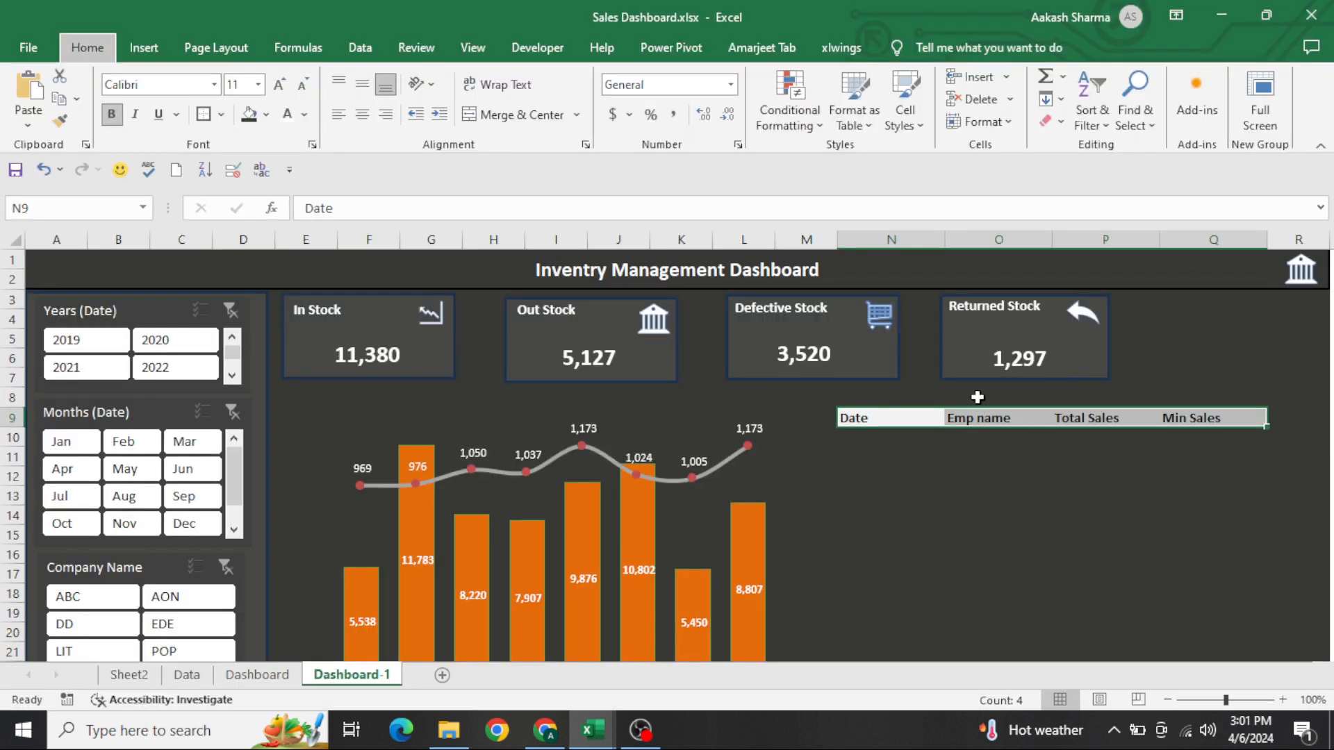
pyautogui.hotkey('alt', 'h')
pyautogui.press('a')
pyautogui.press('c')
# Apply all borders to the empty table range N10:Q26 below the headers
pyautogui.hotkey('shift', 'Left')
pyautogui.hotkey('shift', 'Left')
pyautogui.hotkey('shift', 'Left')
pyautogui.hotkey('shift', 'Down')
pyautogui.hotkey('shift', 'Down')
pyautogui.hotkey('shift', 'Down')
pyautogui.hotkey('shift', 'Down')
pyautogui.hotkey('shift', 'Down')
pyautogui.hotkey('shift', 'Down')
pyautogui.hotkey('shift', 'Down')
pyautogui.hotkey('shift', 'Down')
pyautogui.hotkey('shift', 'Down')
pyautogui.hotkey('shift', 'Down')
pyautogui.hotkey('shift', 'Down')
pyautogui.hotkey('shift', 'Down')
pyautogui.hotkey('shift', 'Down')
pyautogui.hotkey('shift', 'Down')
pyautogui.hotkey('shift', 'Down')
pyautogui.hotkey('shift', 'Down')
pyautogui.hotkey('shift', 'Down')
pyautogui.hotkey('shift', 'Down')
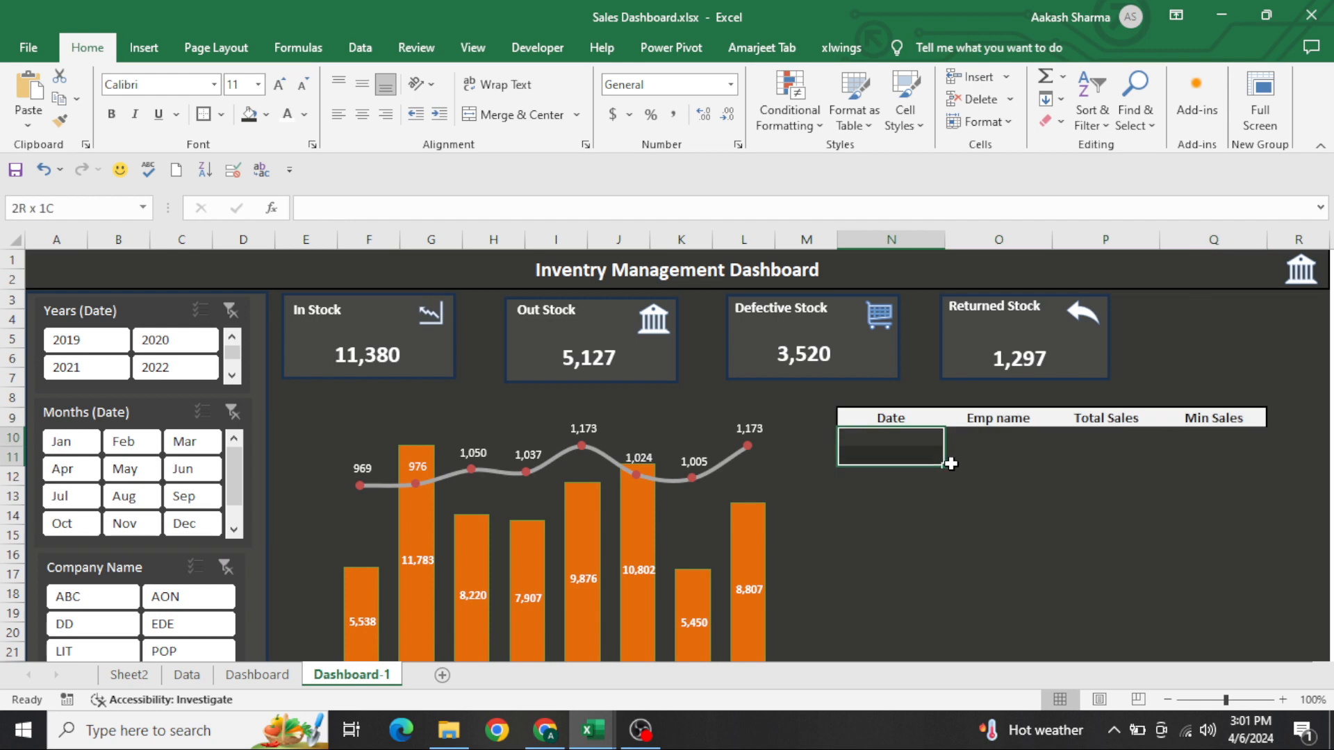
pyautogui.hotkey('shift', 'Up')
pyautogui.hotkey('shift', 'Up')
pyautogui.hotkey('shift', 'Up')
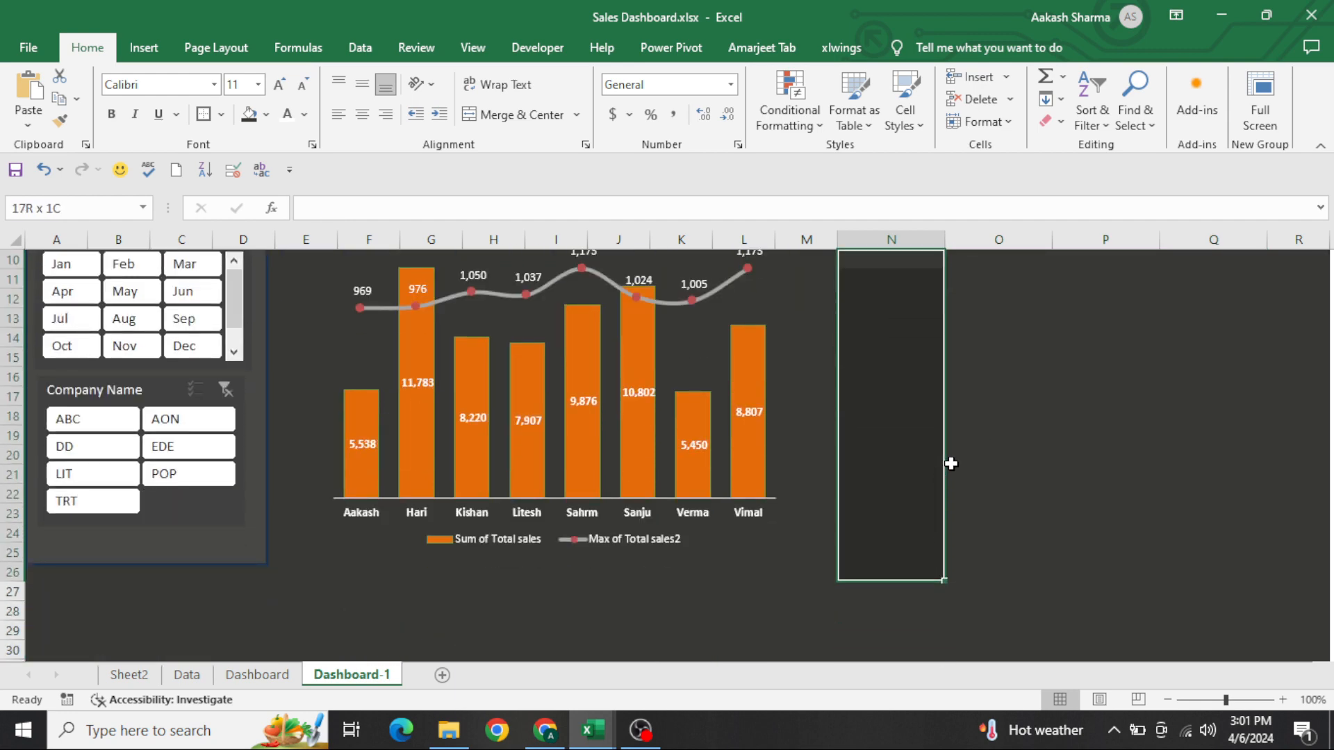
pyautogui.hotkey('shift', 'Right')
pyautogui.hotkey('shift', 'Right')
pyautogui.hotkey('shift', 'Right')
pyautogui.hotkey('shift', 'Right')
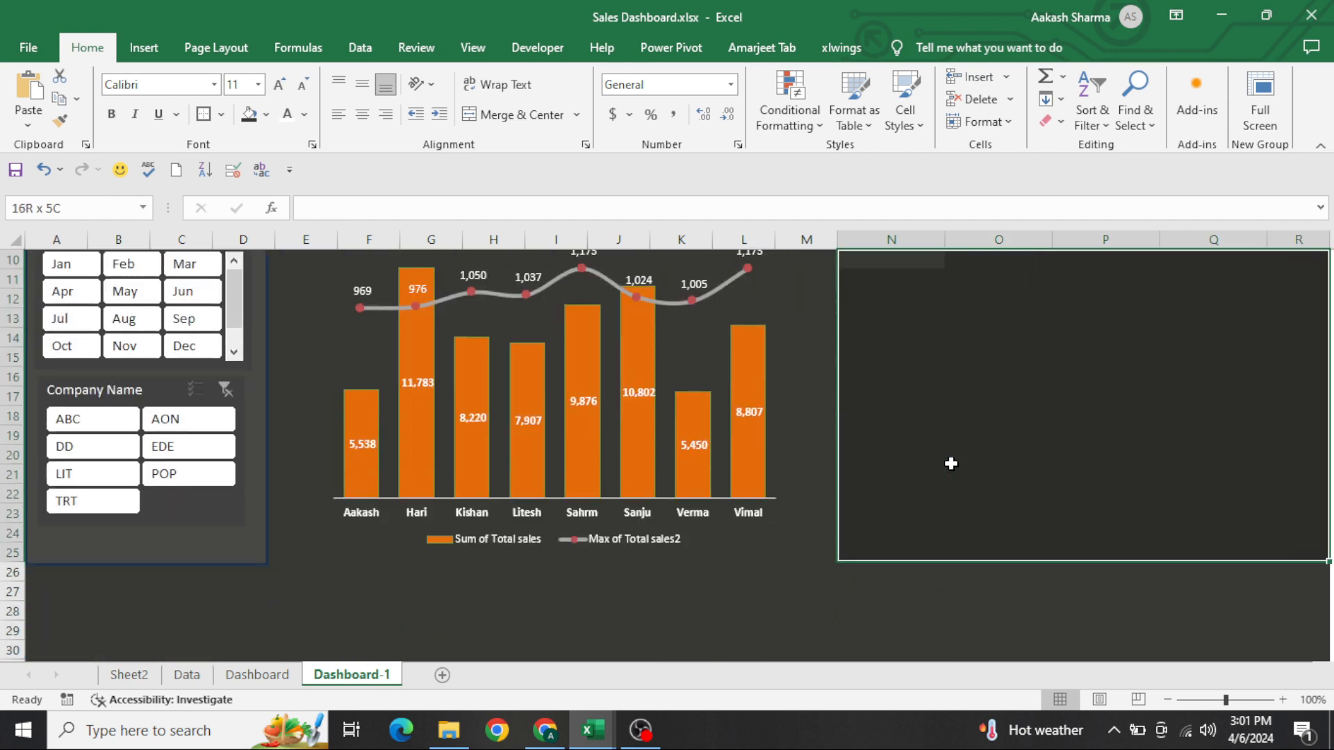
pyautogui.press('Up')
pyautogui.press('Down')
pyautogui.hotkey('shift', 'Right')
pyautogui.hotkey('shift', 'Down')
pyautogui.hotkey('shift', 'Down')
pyautogui.hotkey('shift', 'Down')
pyautogui.hotkey('shift', 'Down')
pyautogui.hotkey('shift', 'Down')
pyautogui.hotkey('shift', 'Down')
pyautogui.hotkey('shift', 'Down')
pyautogui.hotkey('shift', 'Down')
pyautogui.hotkey('shift', 'Down')
pyautogui.hotkey('shift', 'Down')
pyautogui.hotkey('shift', 'Down')
pyautogui.hotkey('shift', 'Down')
pyautogui.hotkey('shift', 'Down')
pyautogui.hotkey('shift', 'Down')
pyautogui.hotkey('shift', 'Right')
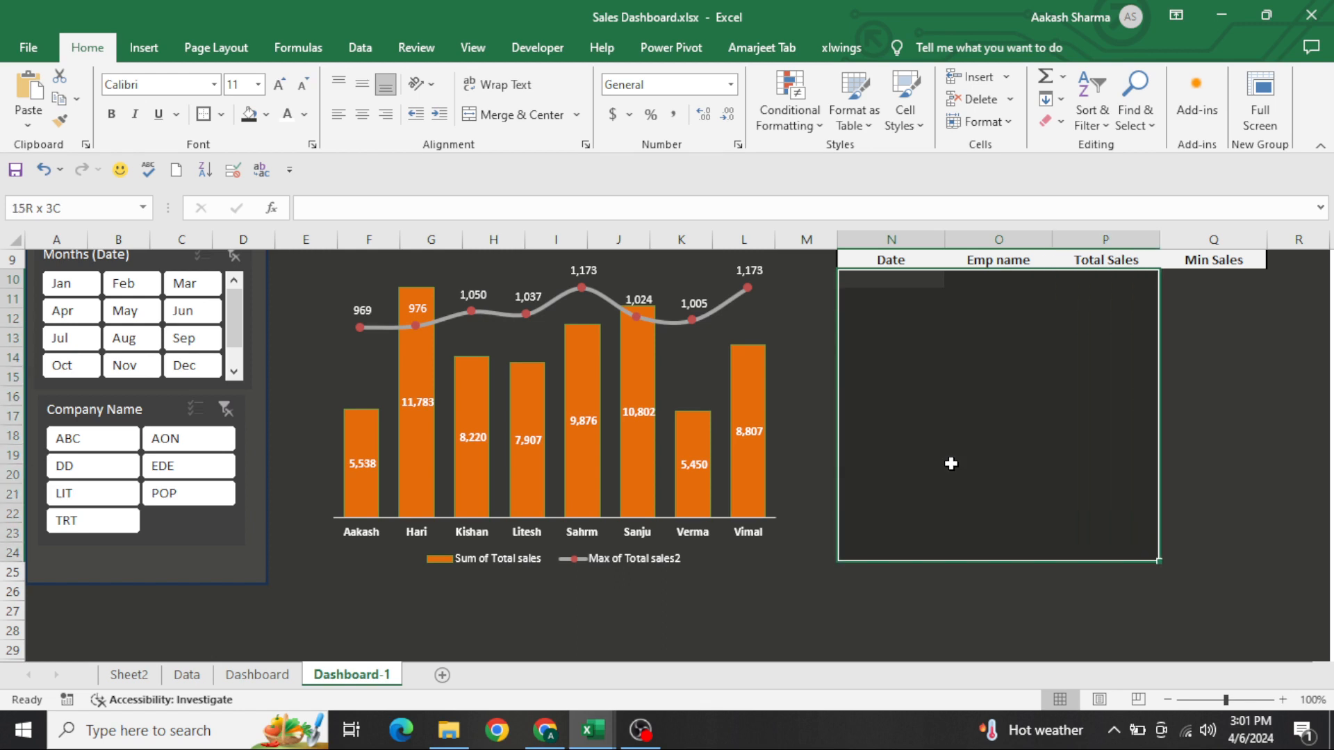
pyautogui.hotkey('shift', 'Right')
pyautogui.hotkey('shift', 'Down')
pyautogui.hotkey('shift', 'Down')
pyautogui.hotkey('alt', 'h')
pyautogui.press('b')
pyautogui.press('a')
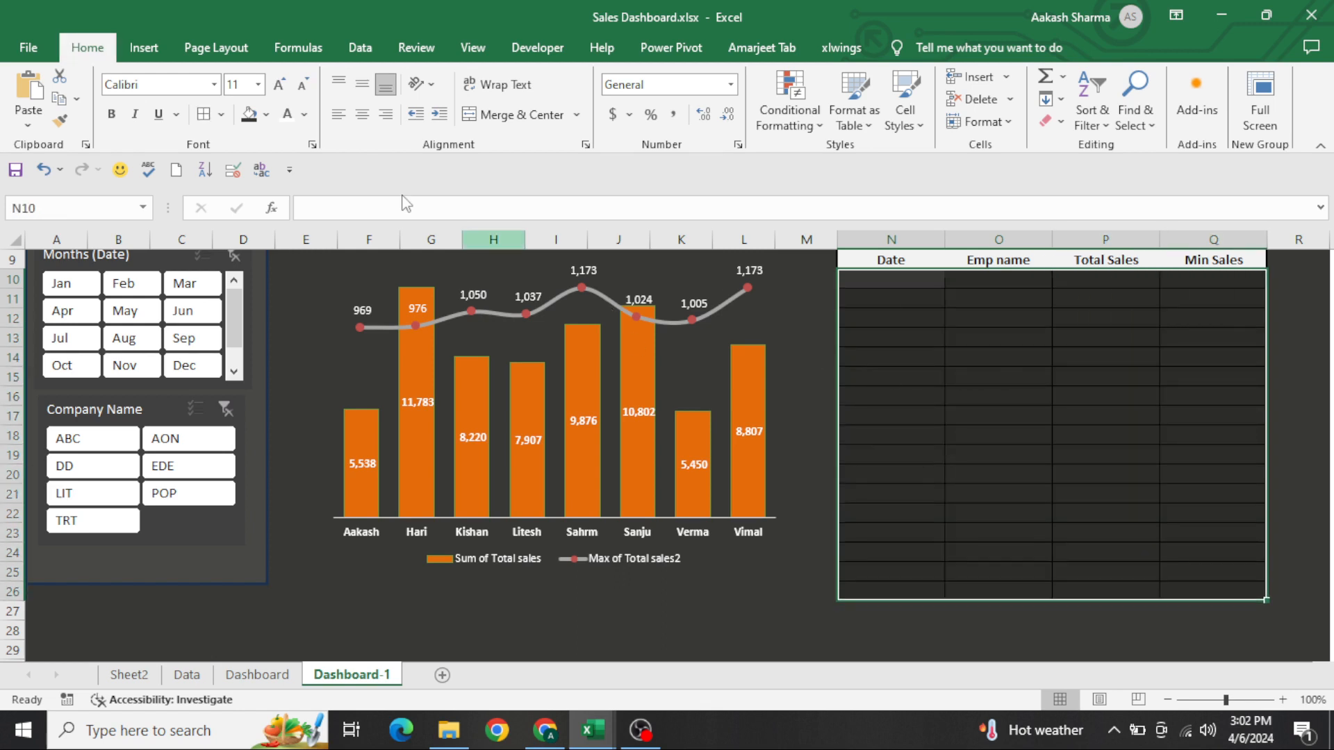
# Set the border line colour to white with the fine dotted line style and reapply all borders to N10:Q26
pyautogui.click(266, 116)
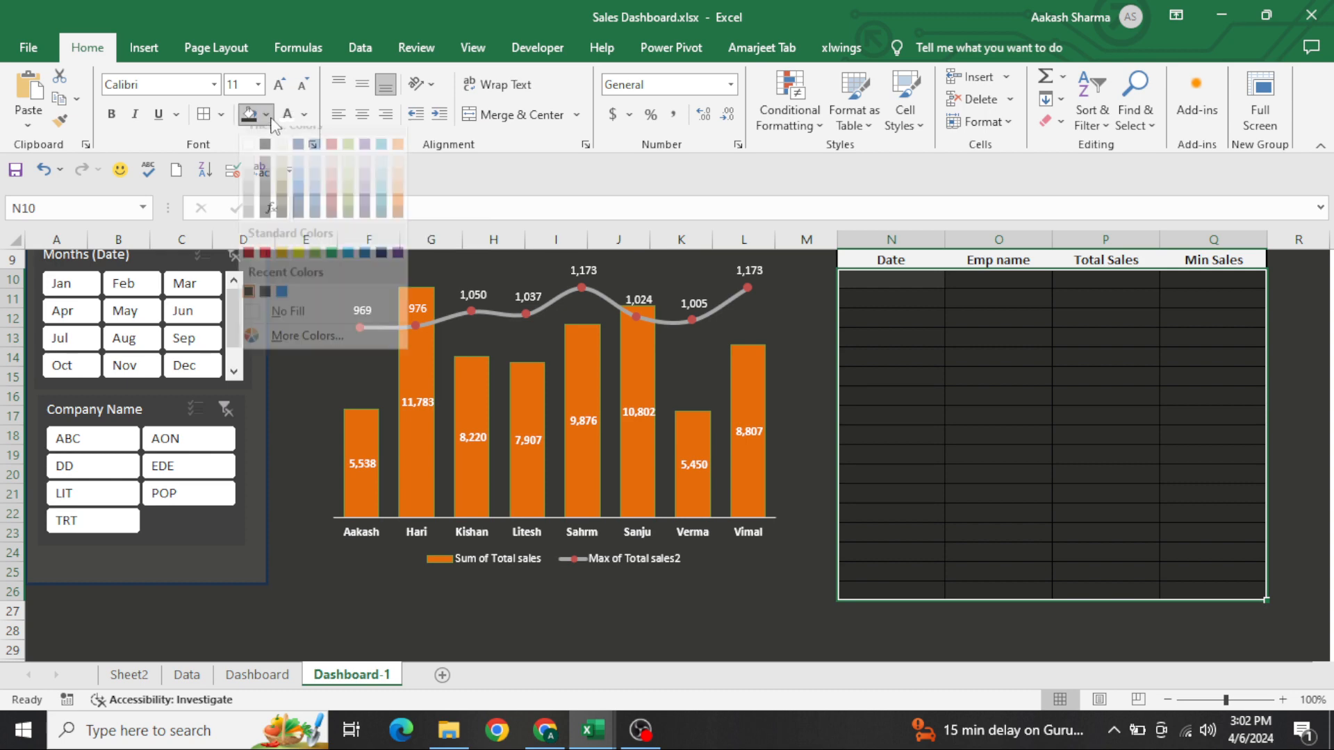
pyautogui.click(221, 116)
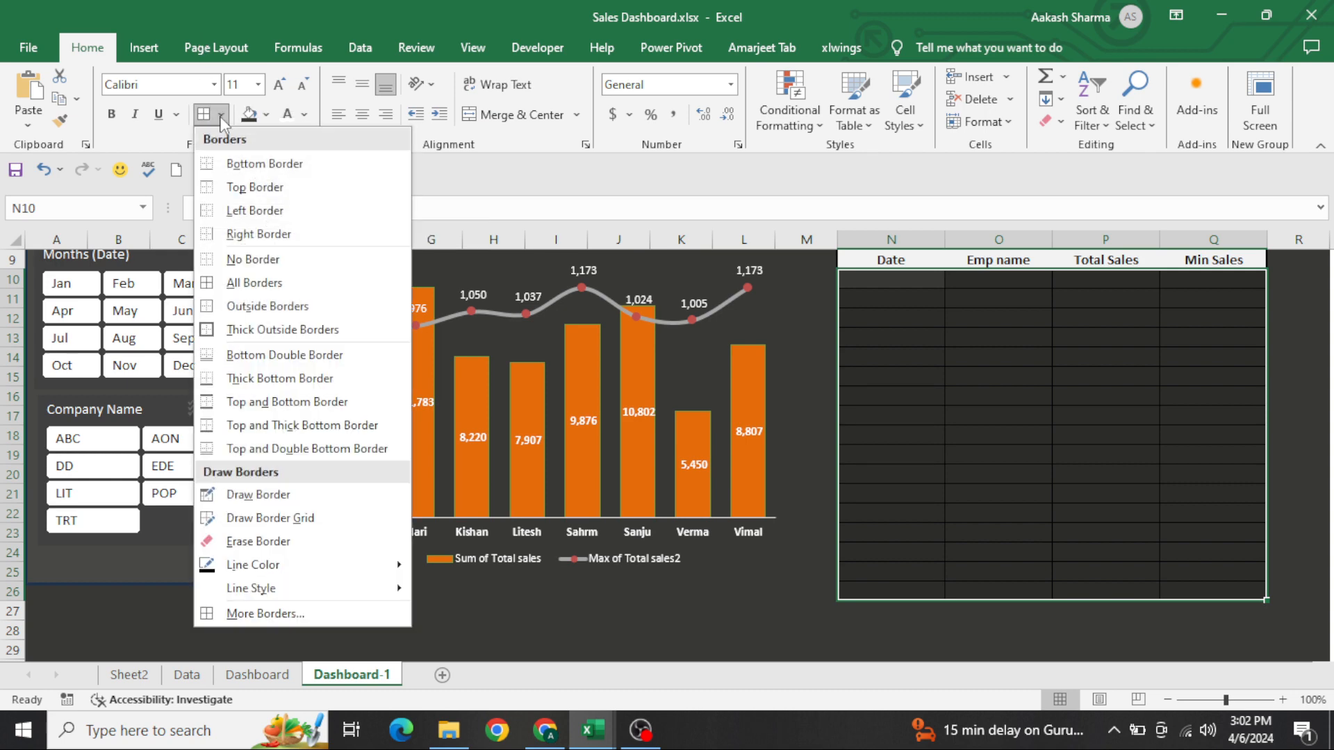
pyautogui.moveTo(339, 569)
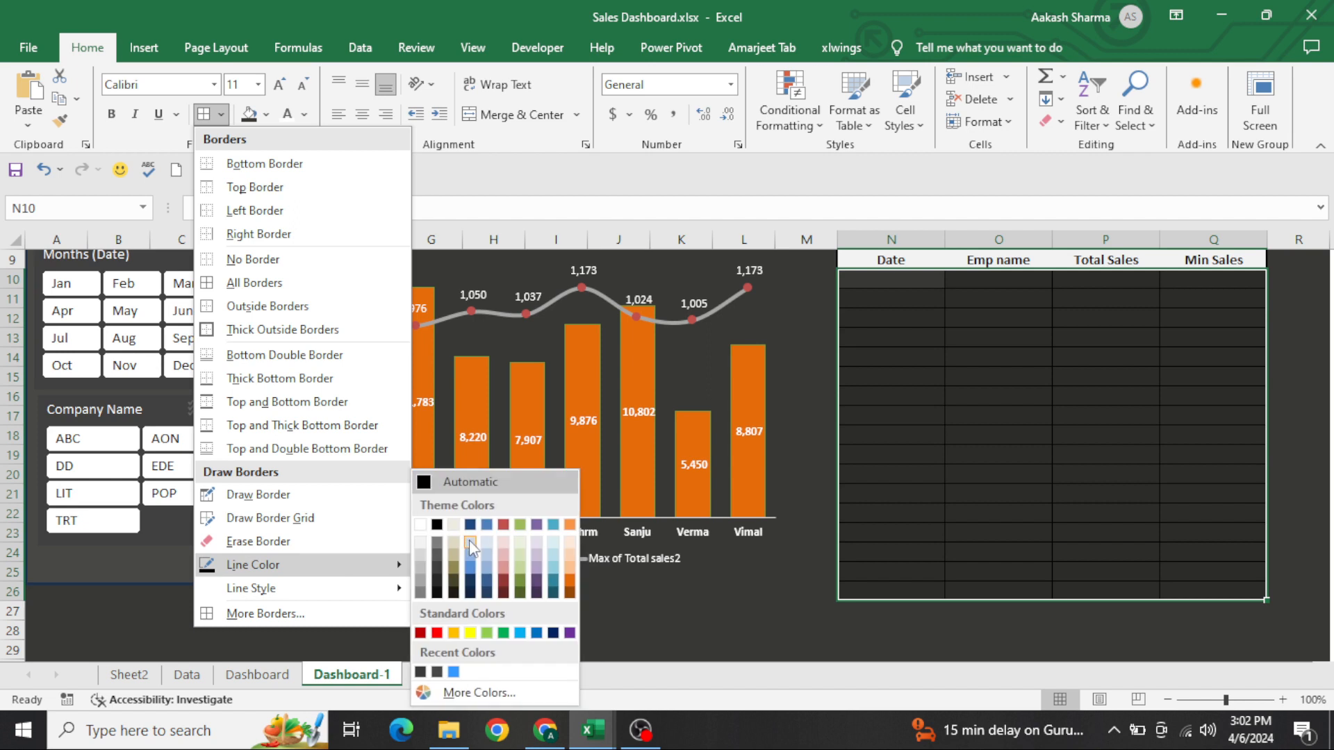
pyautogui.click(420, 524)
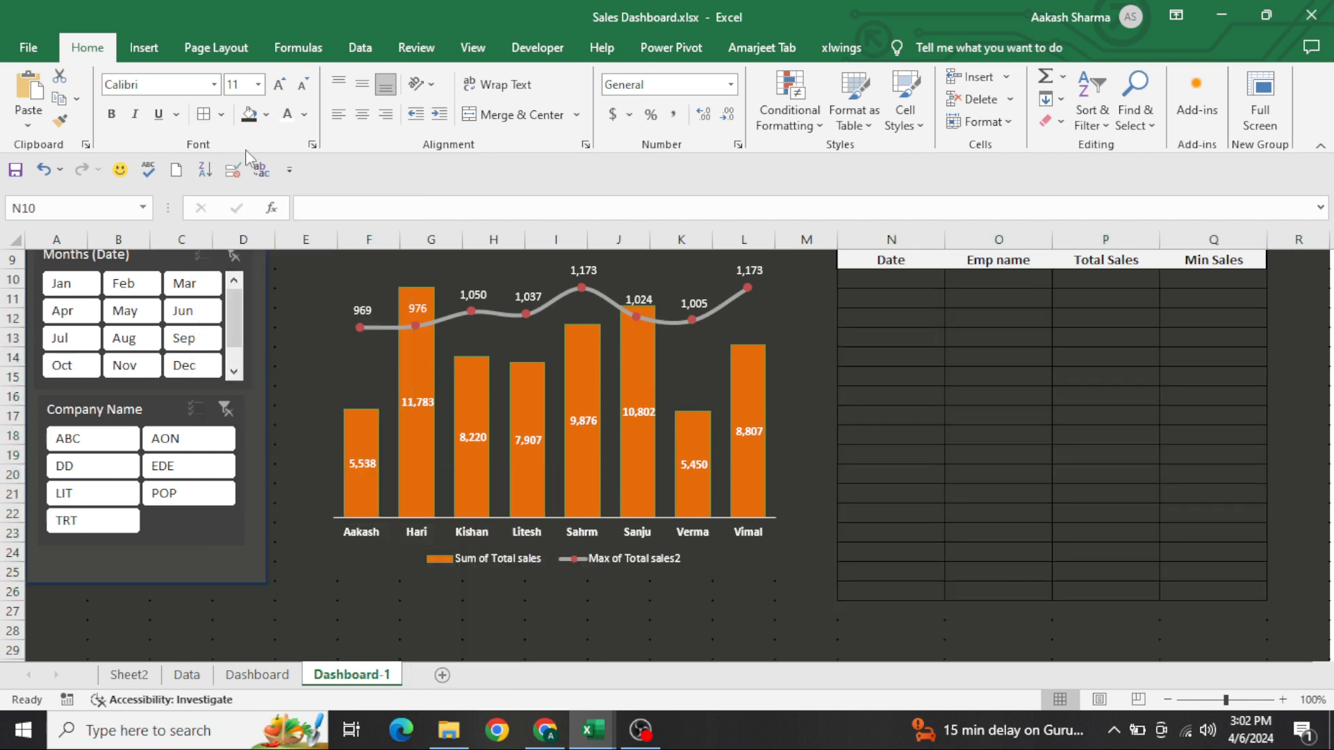
pyautogui.click(266, 115)
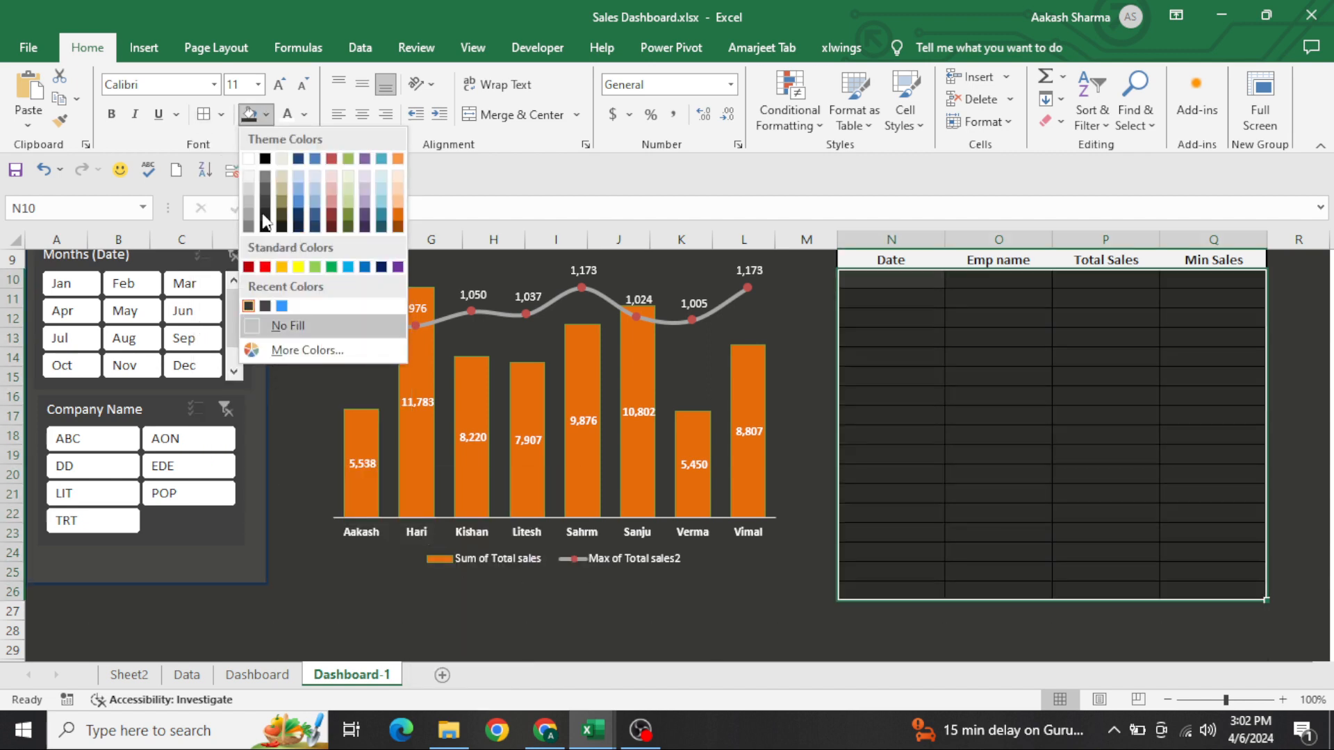
pyautogui.click(220, 115)
pyautogui.click(221, 114)
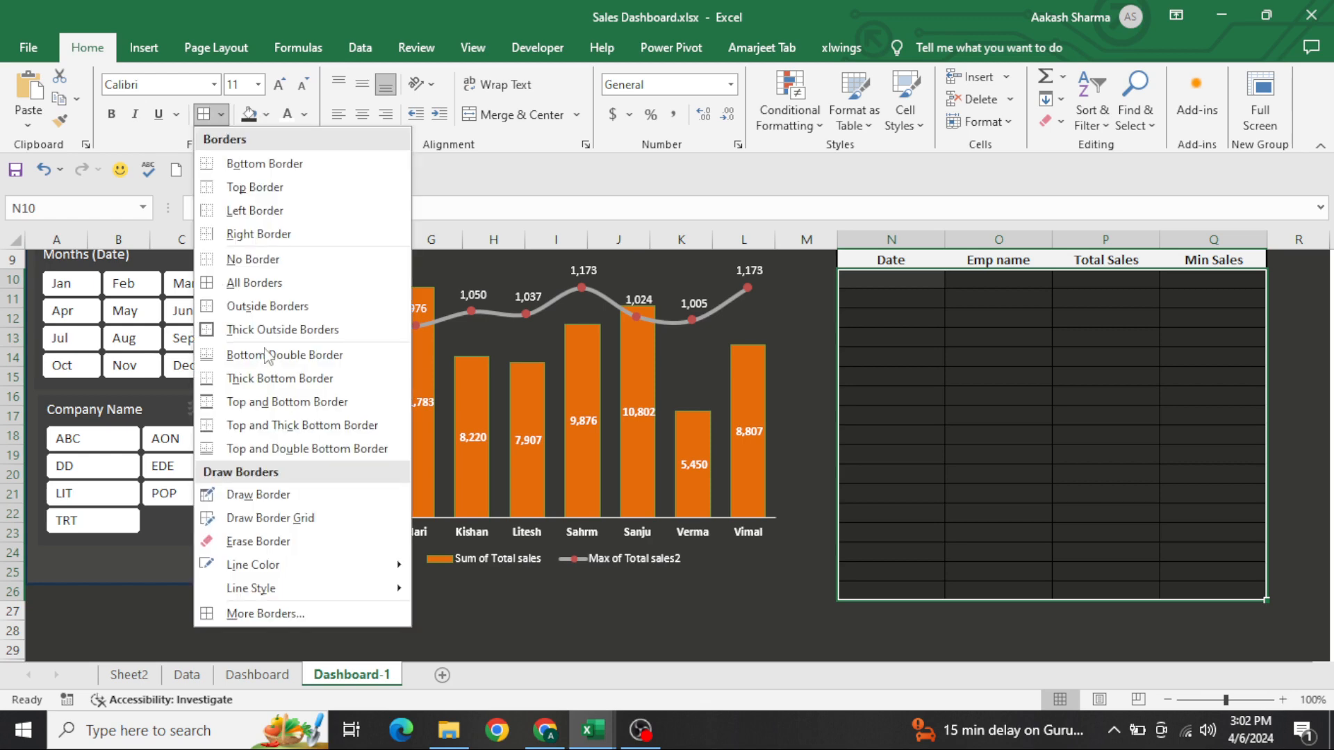
pyautogui.moveTo(303, 588)
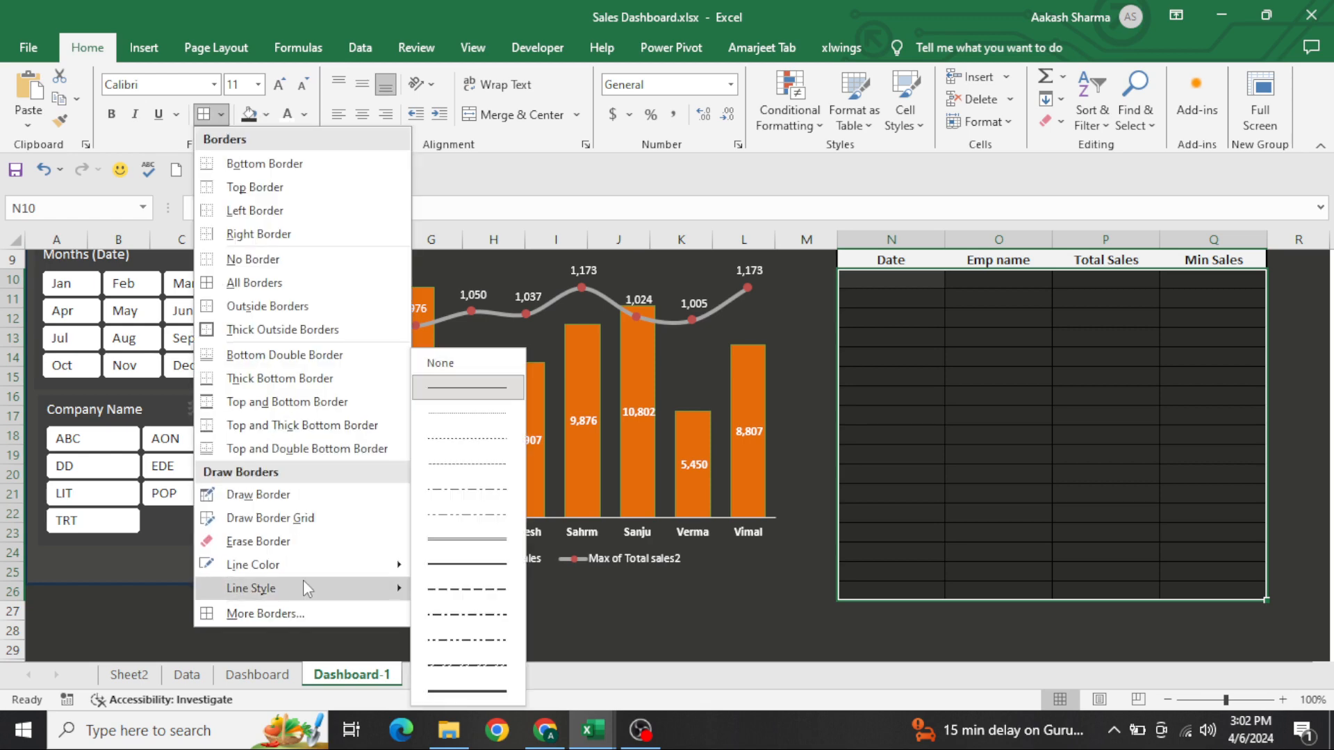
pyautogui.click(463, 417)
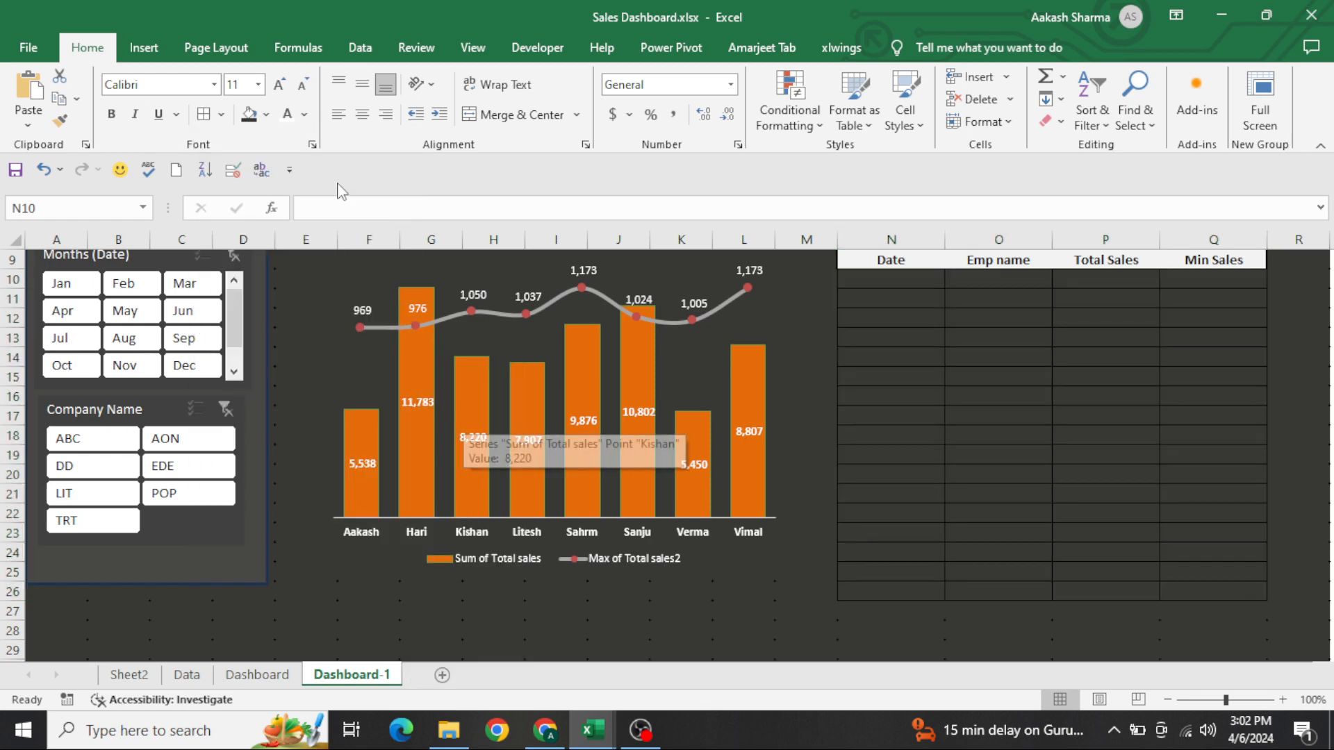
pyautogui.click(203, 115)
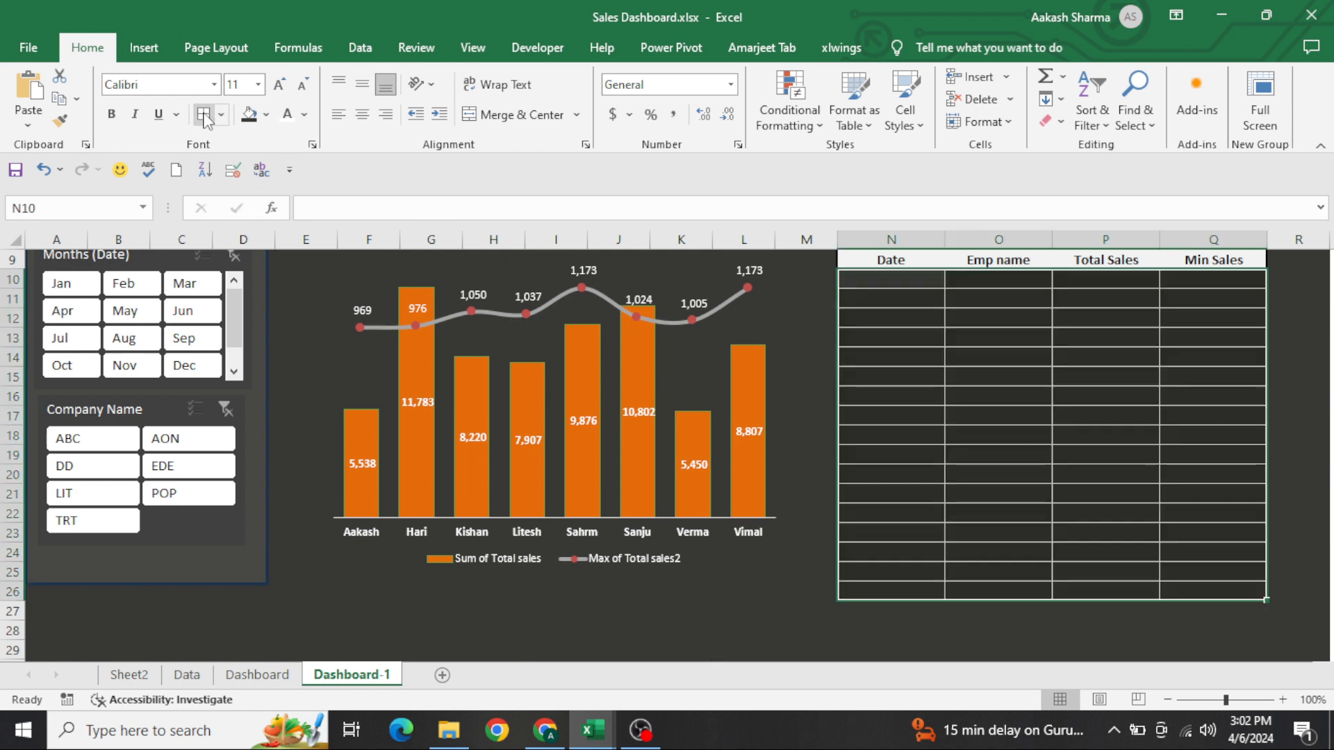
pyautogui.click(908, 383)
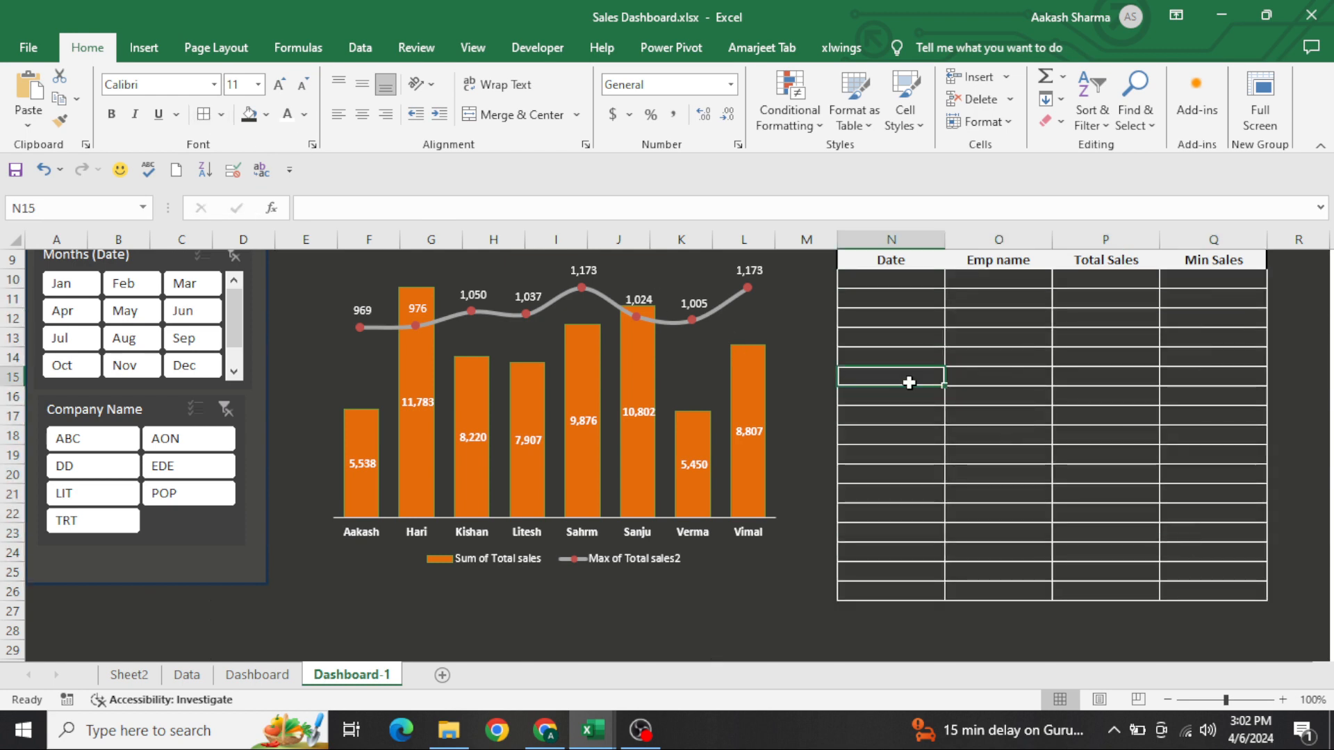
pyautogui.hotkey('ctrl', 'Up')
pyautogui.press('Up')
pyautogui.press('Right')
pyautogui.press('Right')
pyautogui.press('Down')
pyautogui.hotkey('ctrl', 'Left')
pyautogui.hotkey('ctrl', 'shift', 'Right')
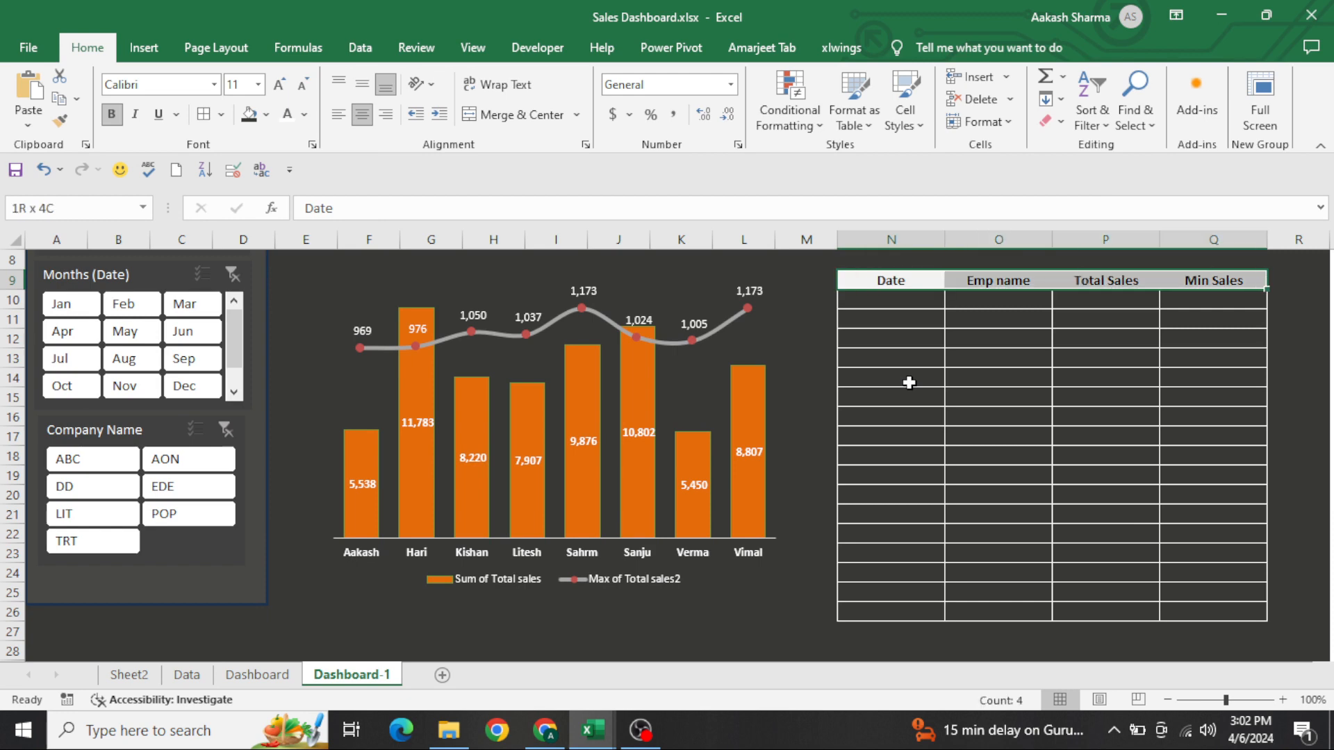
pyautogui.press('Right')
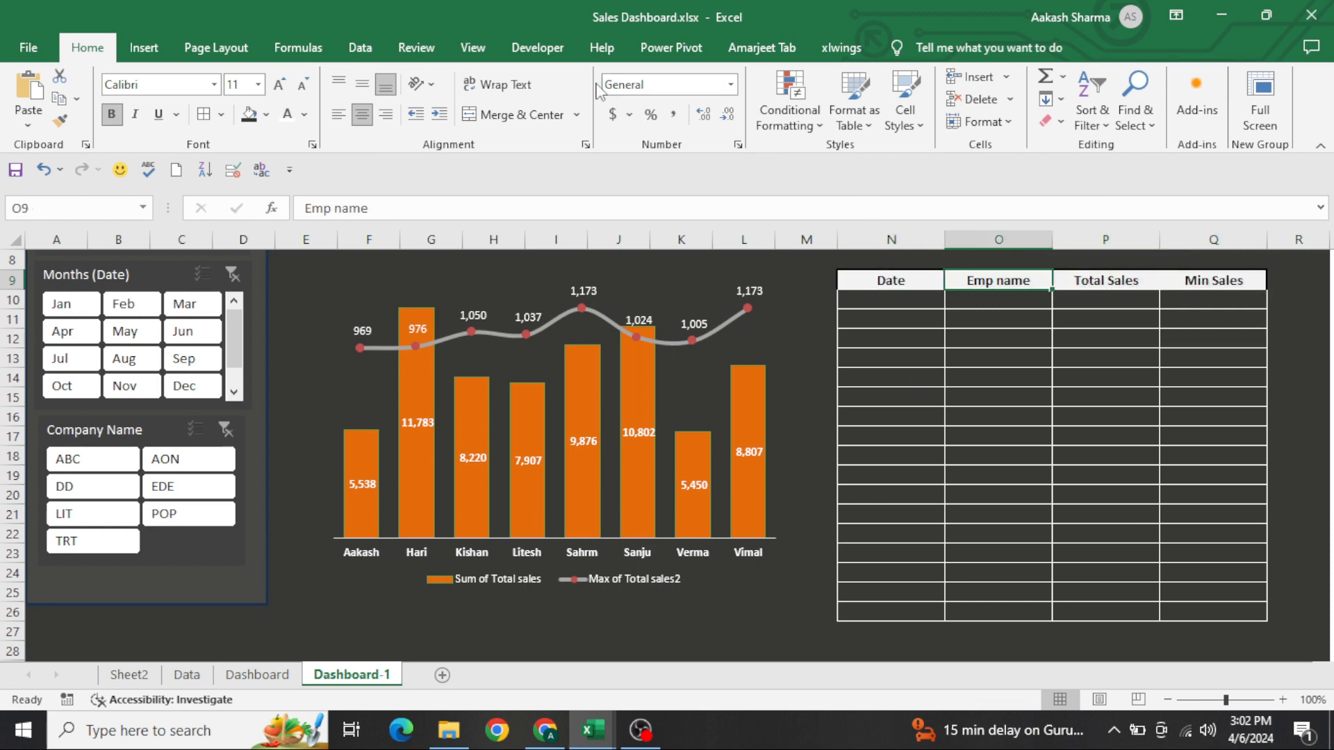
# Insert a vertical form-control scroll bar in column R beside the sales table, spanning about rows 9 to 26
pyautogui.click(538, 47)
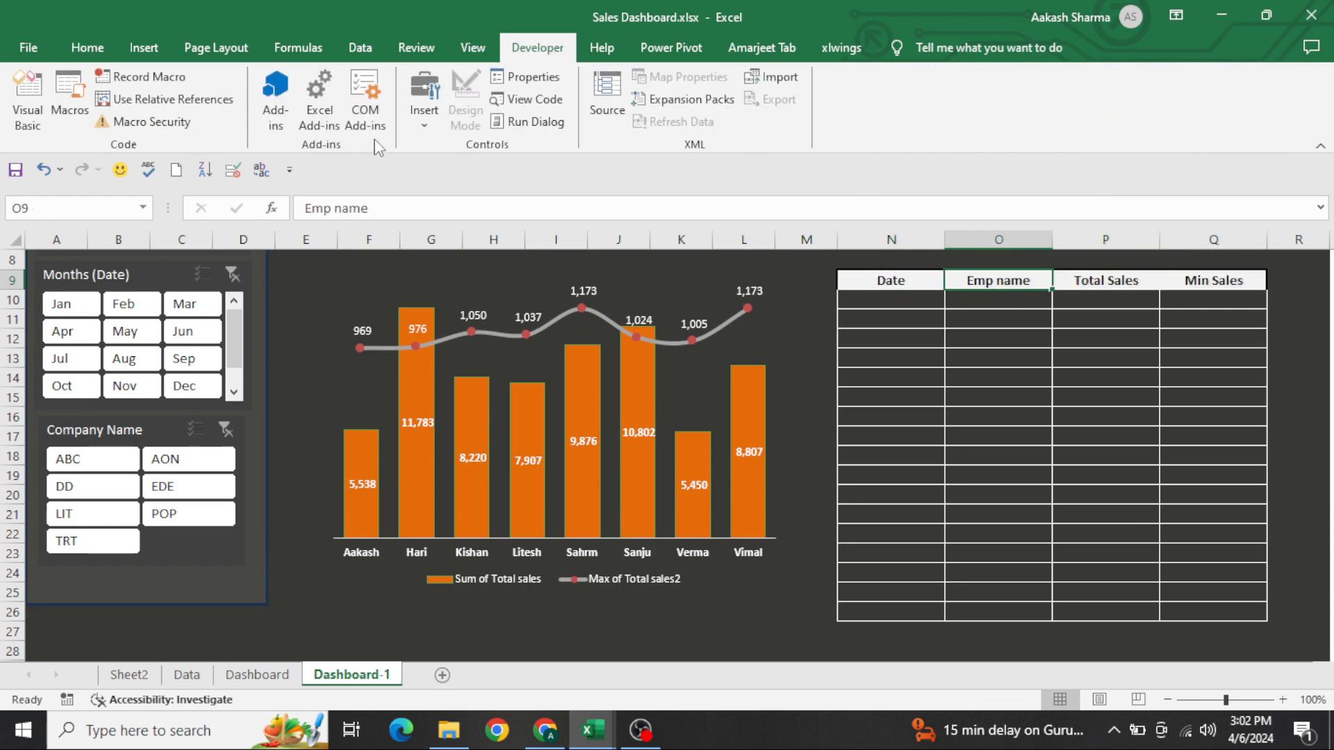
pyautogui.click(424, 104)
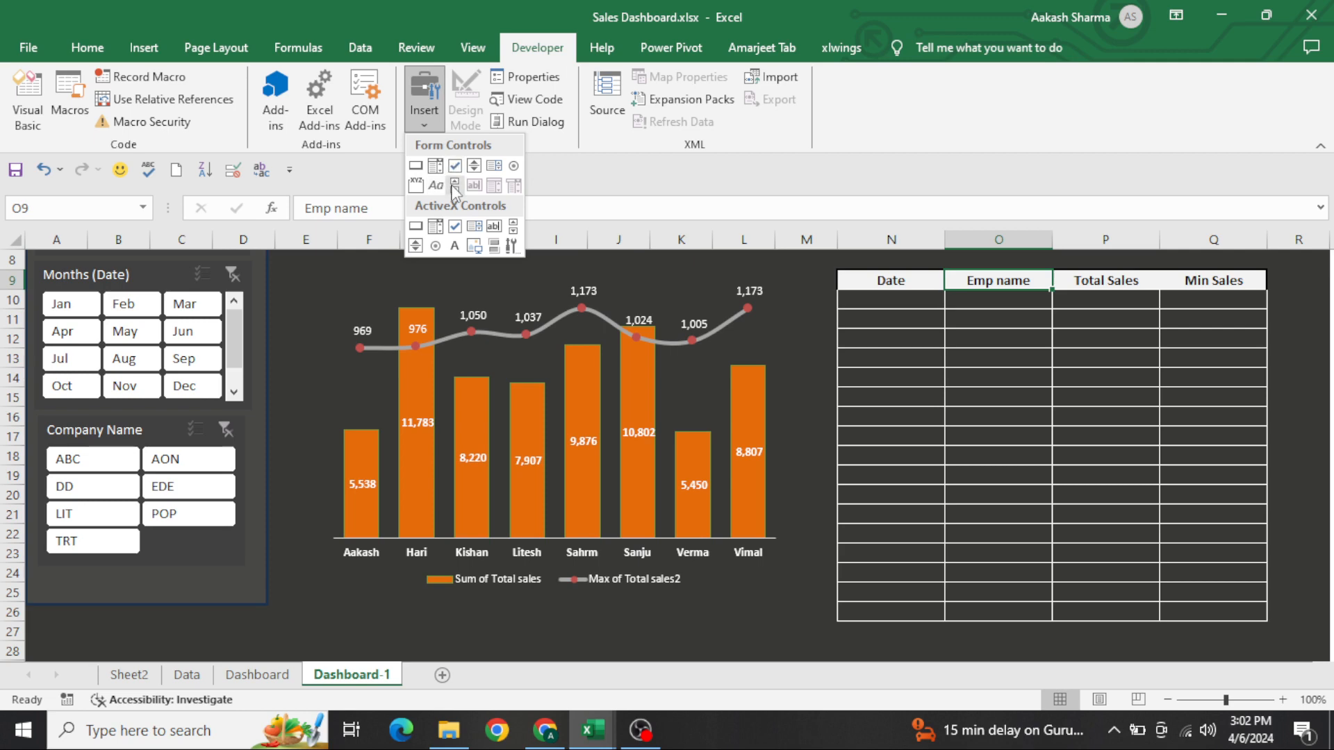
pyautogui.click(453, 186)
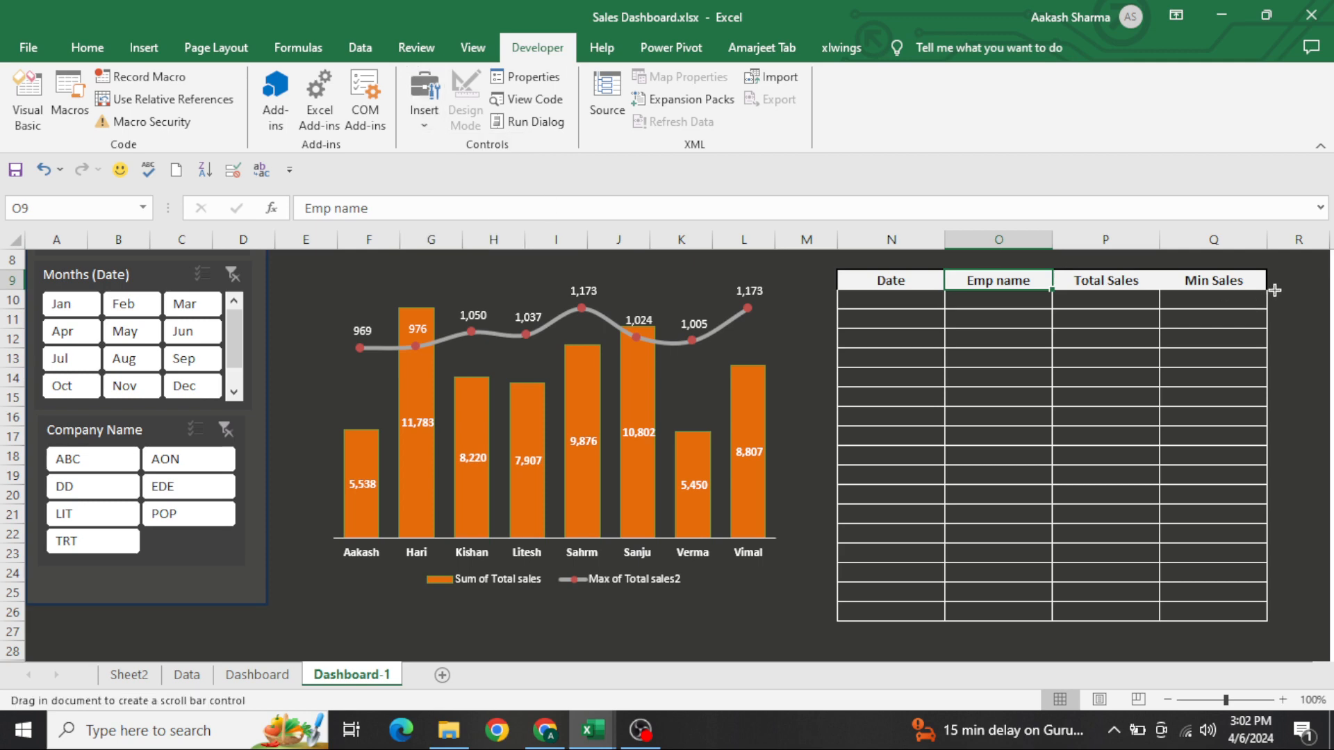
pyautogui.moveTo(1275, 277); pyautogui.dragTo(1316, 621)
pyautogui.moveTo(1303, 559); pyautogui.dragTo(1300, 556)
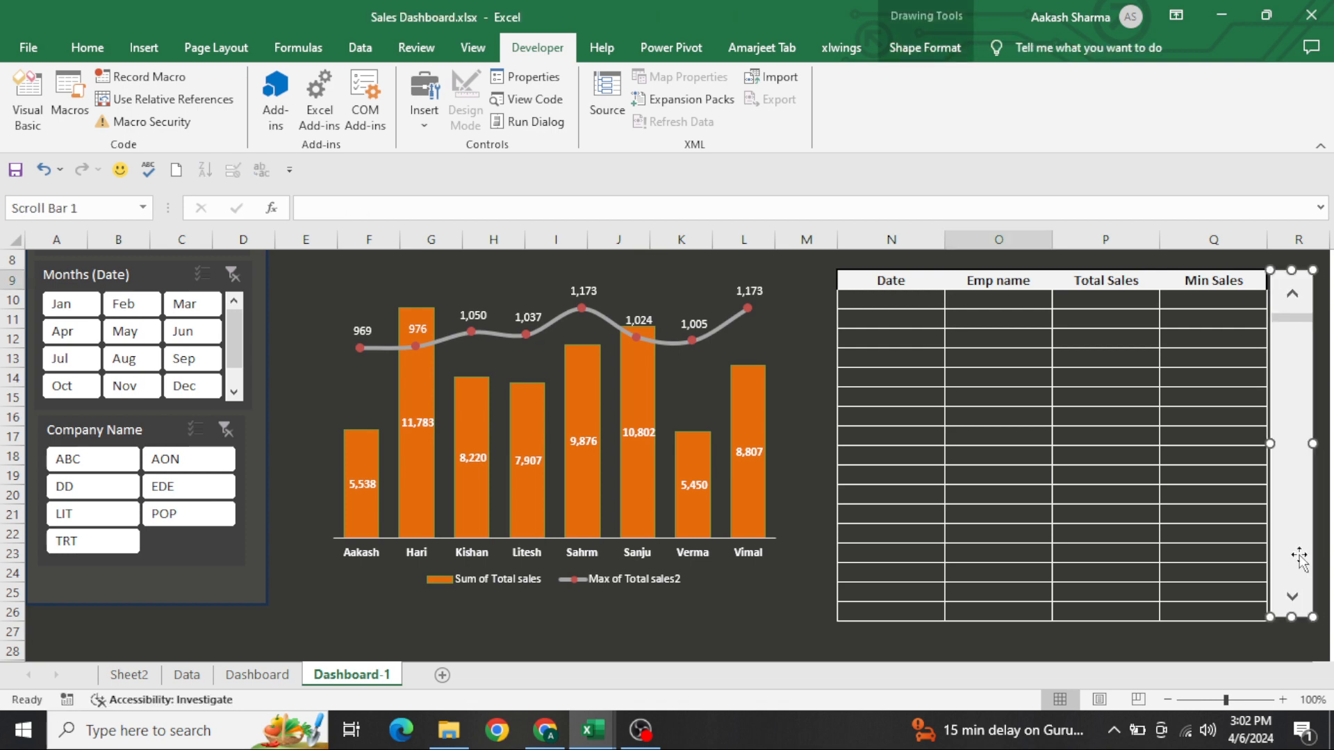
# Examine the date pivot table and its UNQ numbering column on Sheet2, and return to Dashboard-1
pyautogui.click(1131, 572)
pyautogui.hotkey('ctrl', 'Up')
pyautogui.press('Right')
pyautogui.press('Right')
pyautogui.press('Right')
pyautogui.press('Right')
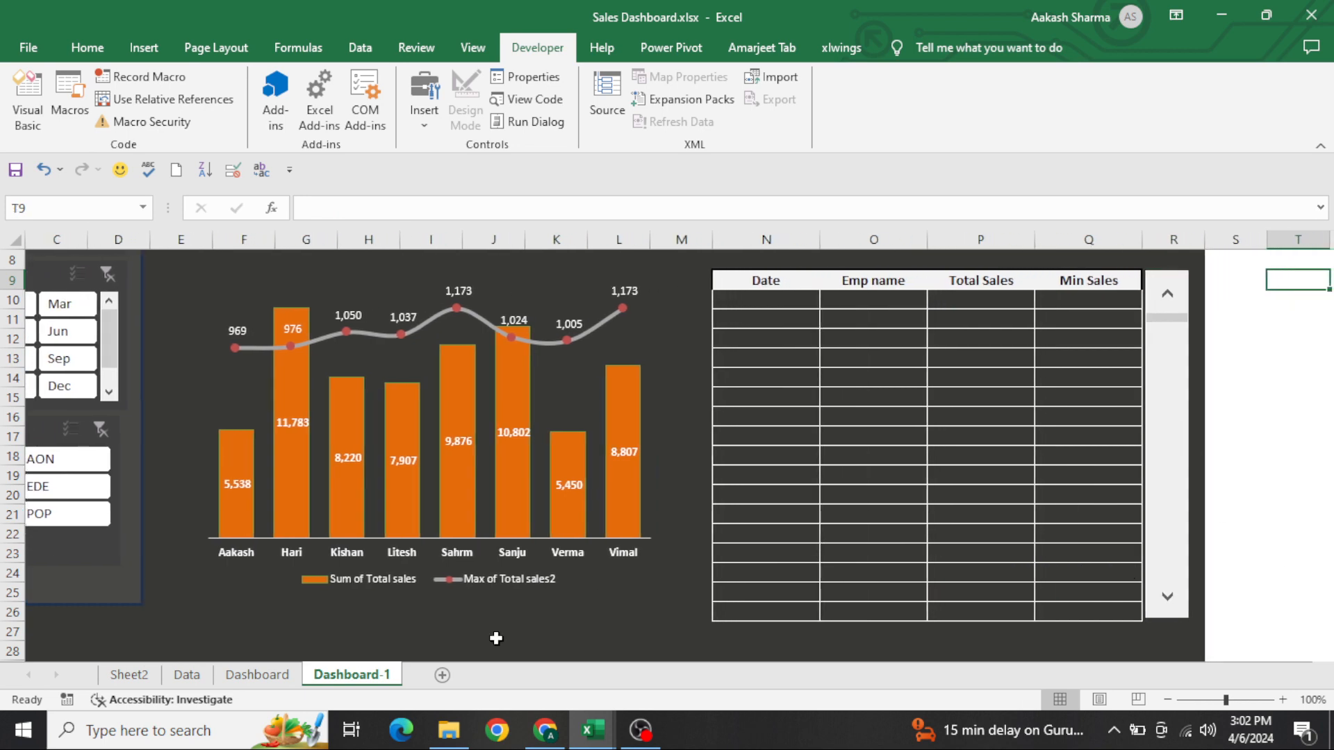
pyautogui.click(130, 675)
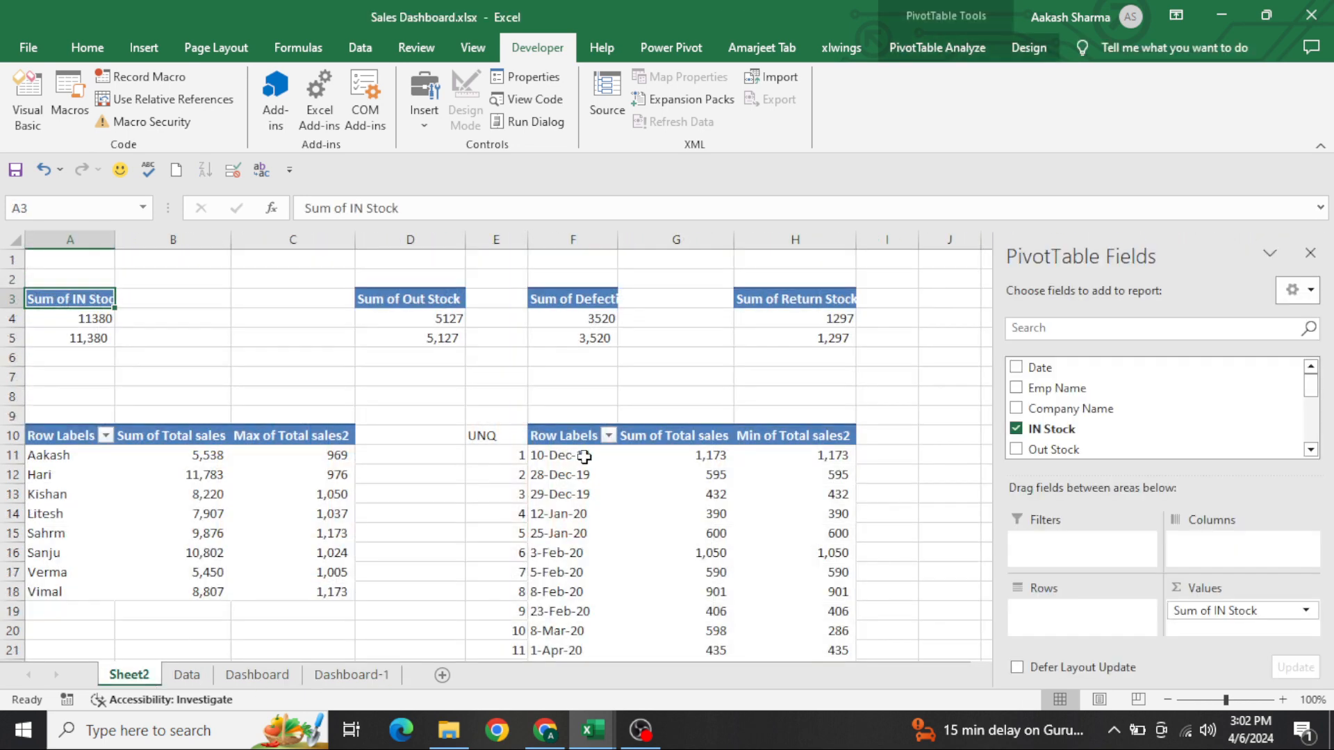
pyautogui.click(523, 422)
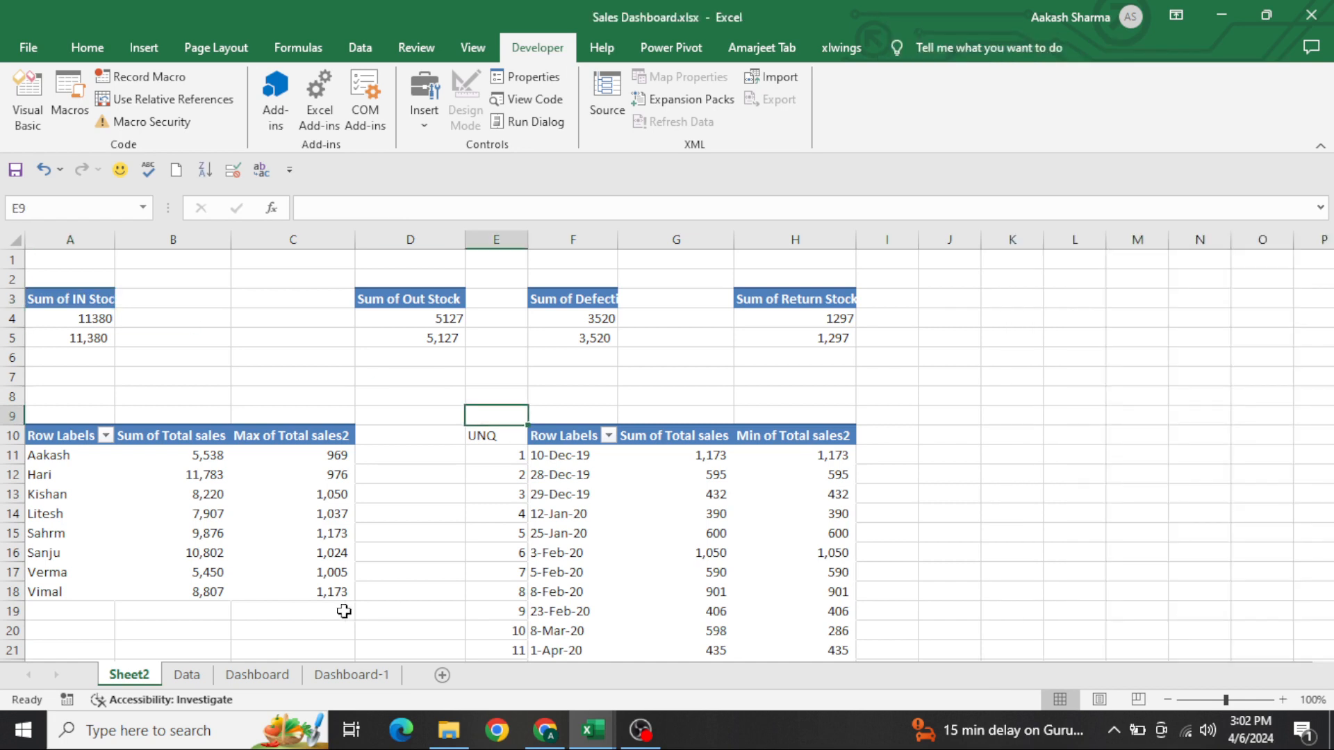
pyautogui.click(368, 674)
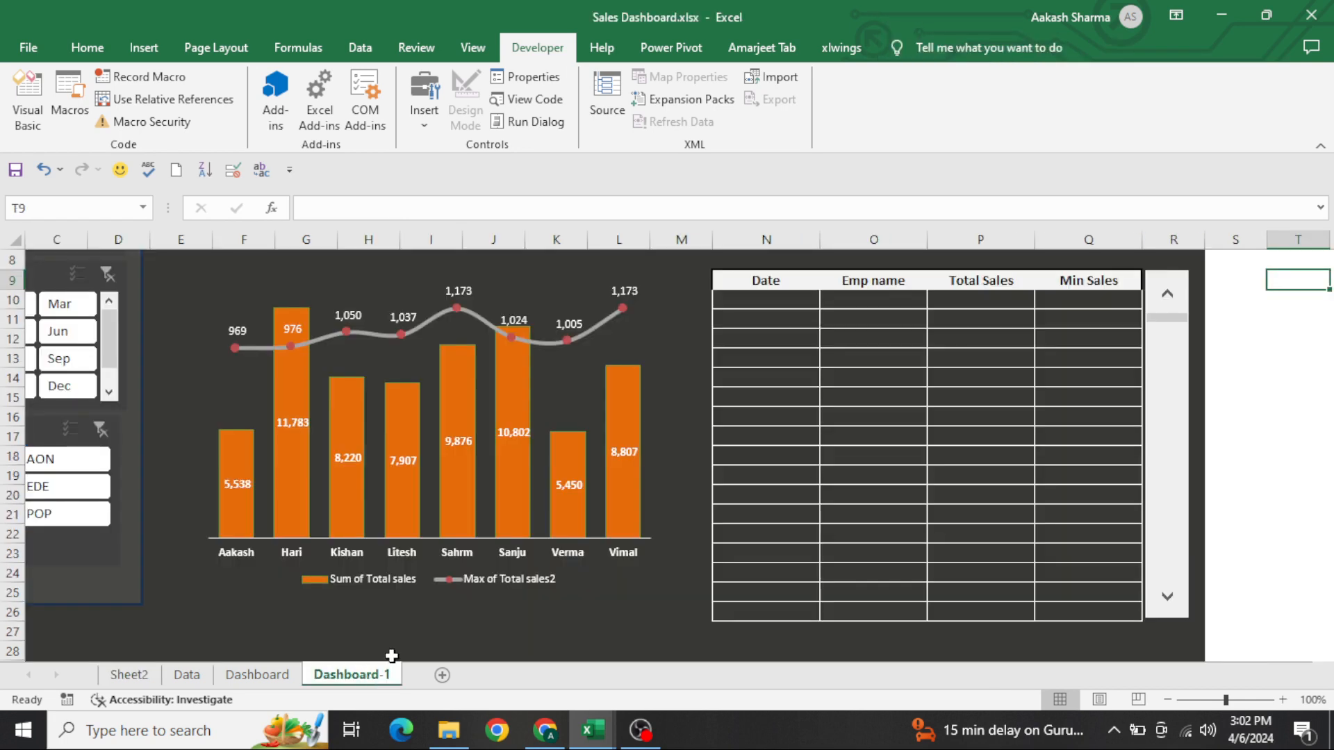
# Open the scroll bar's Format Control settings with its current value ready for editing
pyautogui.rightClick(1157, 394)
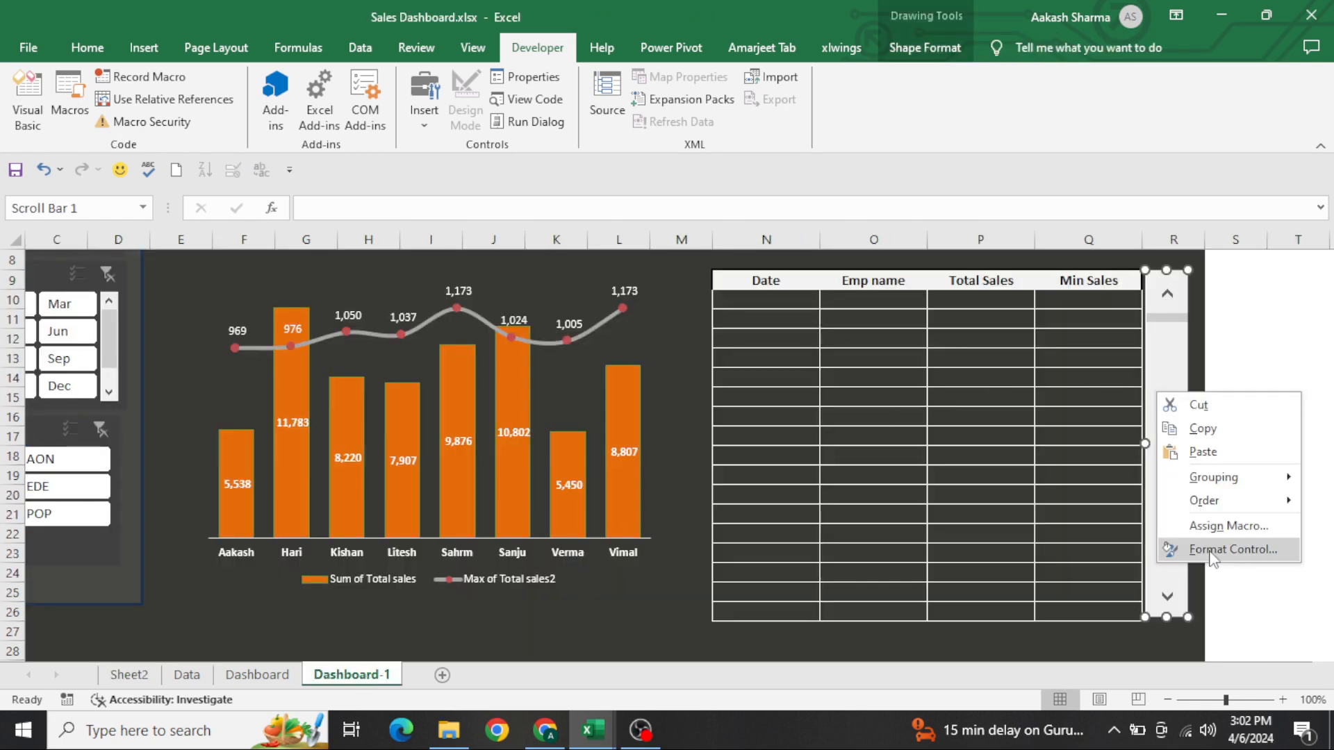
pyautogui.click(1237, 550)
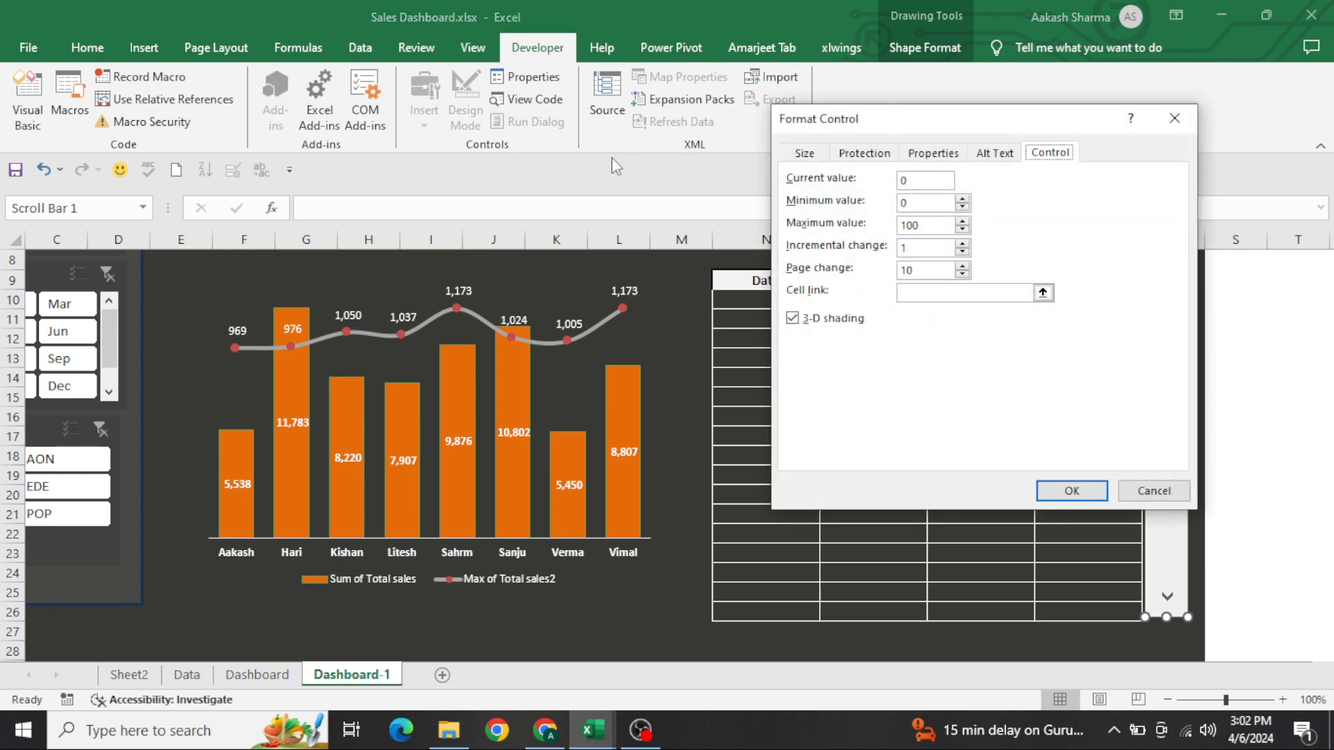
pyautogui.click(937, 179)
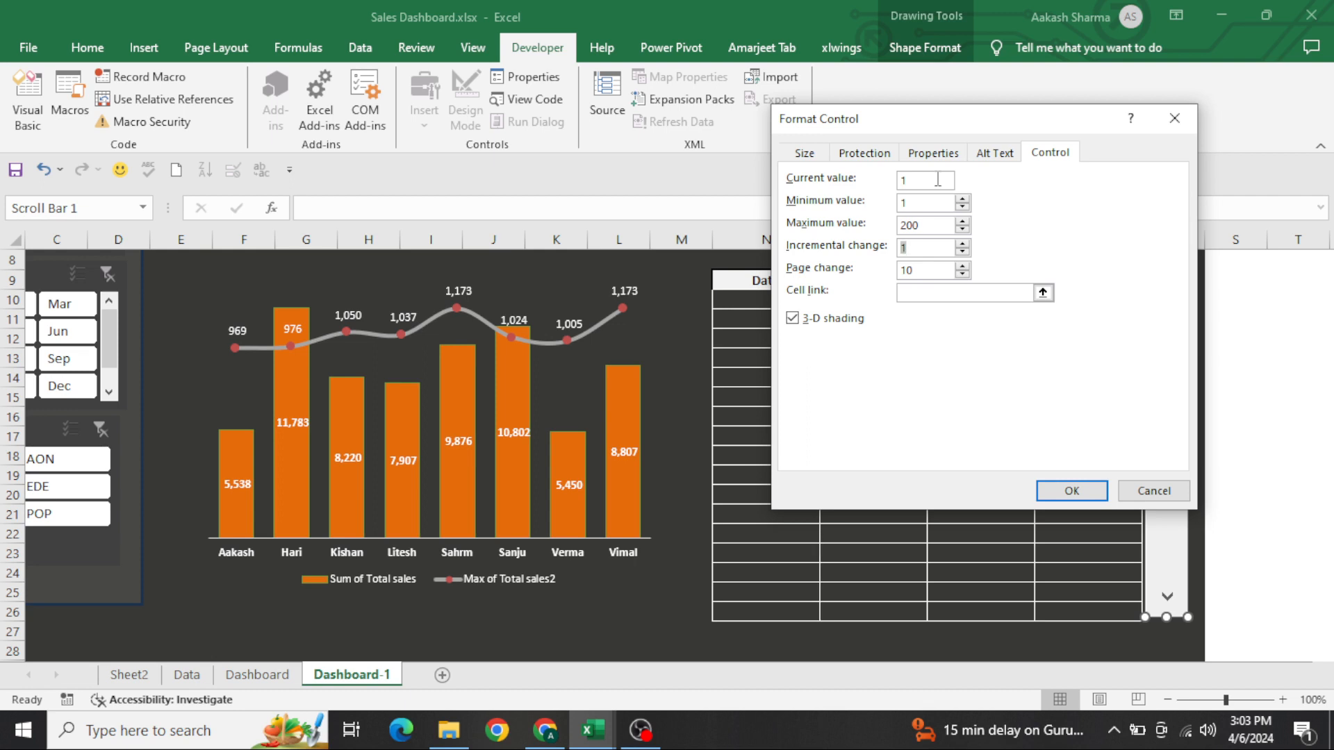
# Set the scroll bar's page change to 1 and link the control to cell $S$10
pyautogui.press('Tab')
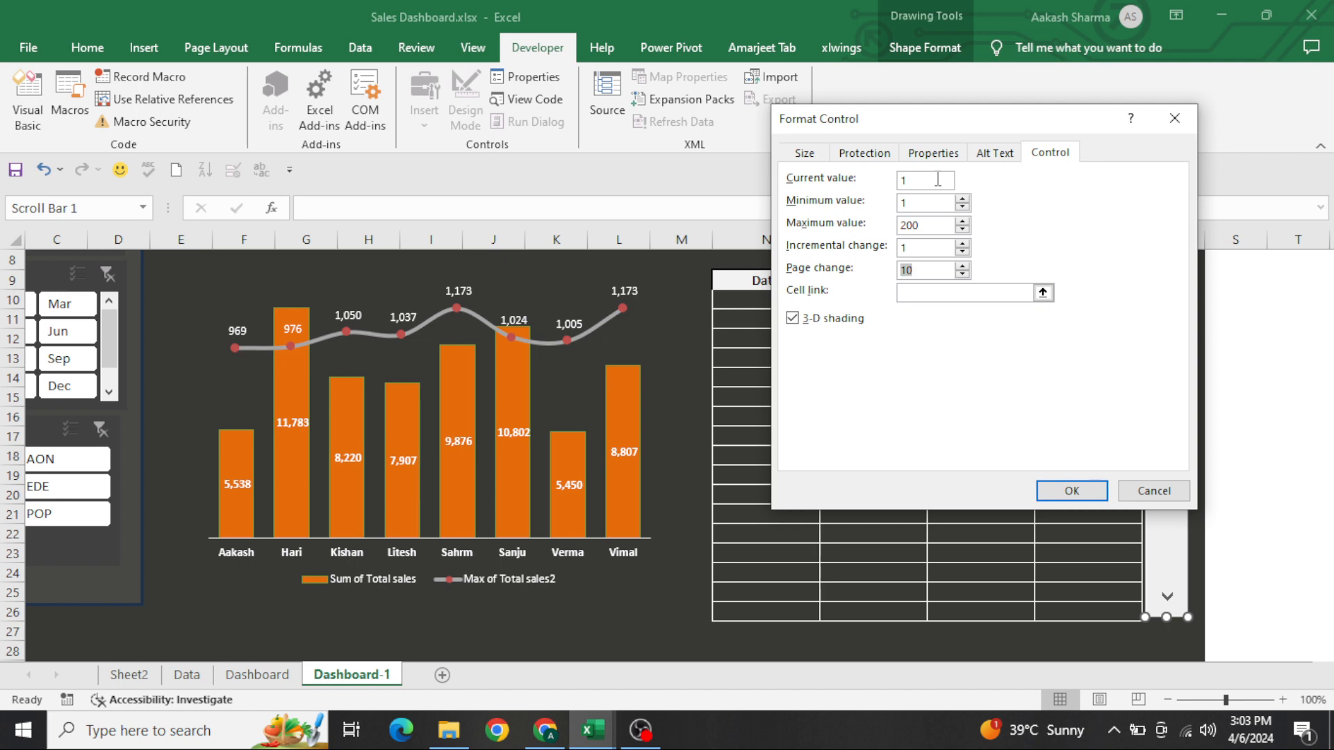
pyautogui.press('Tab')
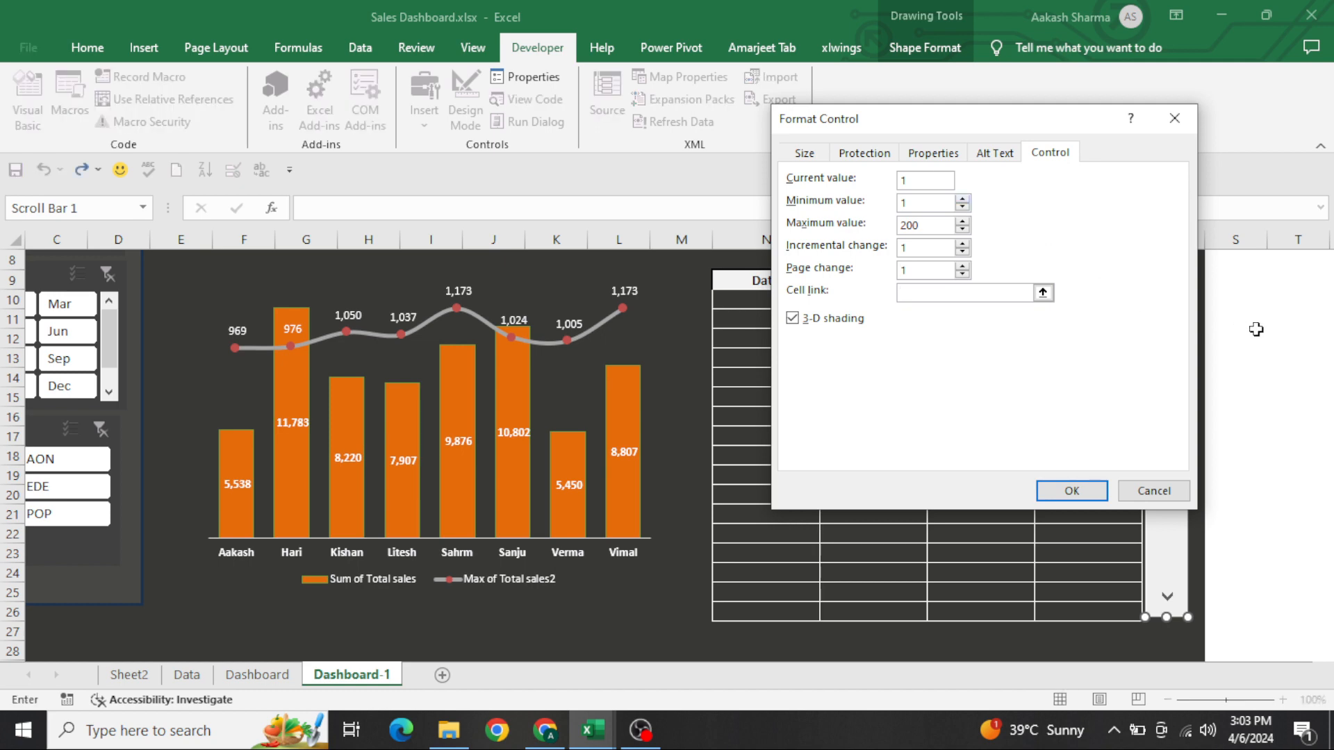
pyautogui.click(1249, 295)
pyautogui.click(1072, 490)
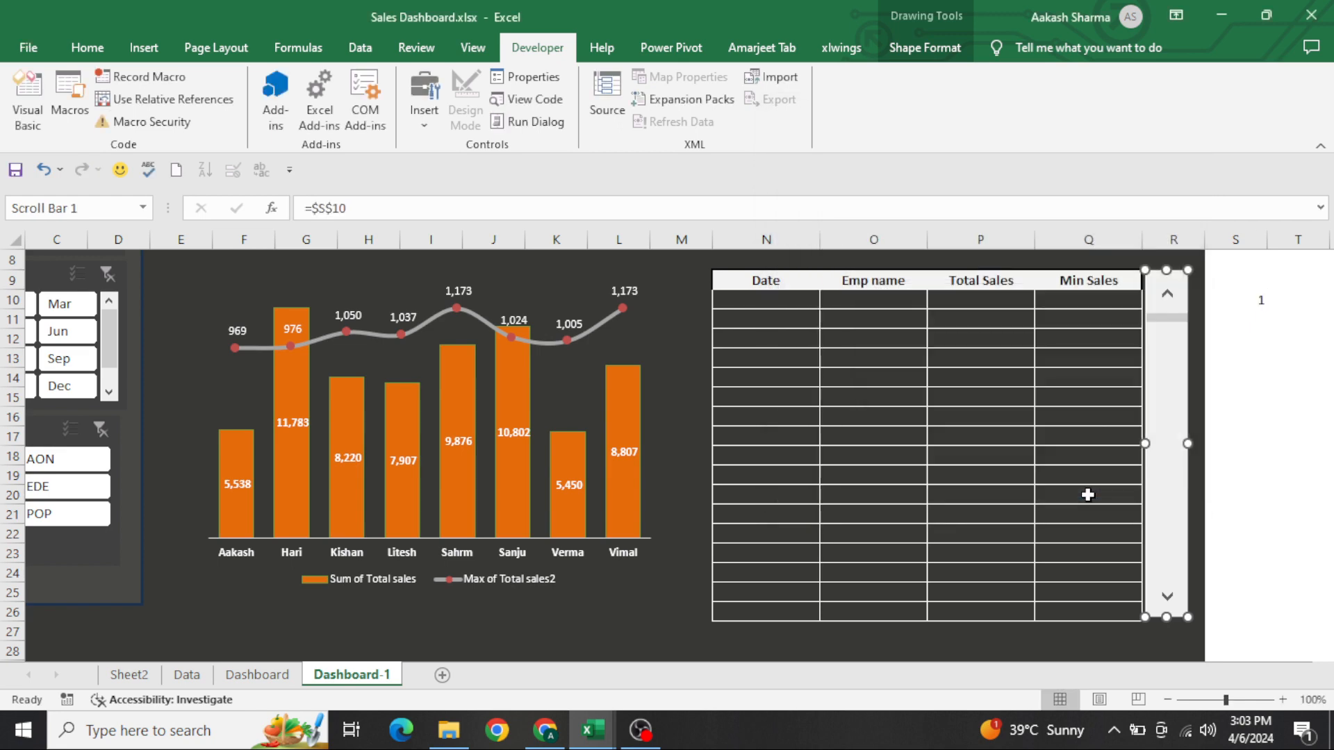
# Enter the formula =ROW() in N10, the first cell of the Date column
pyautogui.click(867, 508)
pyautogui.hotkey('ctrl', 'Up')
pyautogui.press('Left')
pyautogui.press('Down')
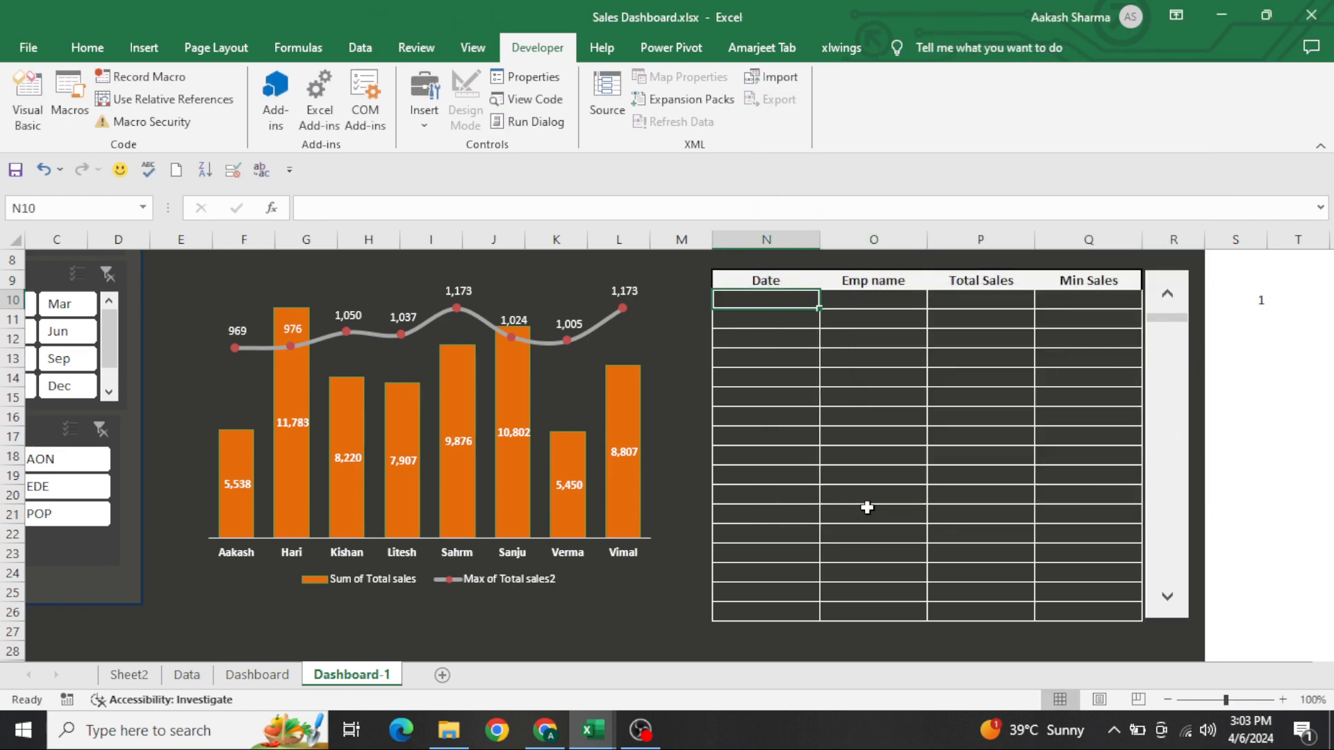
pyautogui.write('=row(')
pyautogui.press('Return')
pyautogui.press('Up')
# Set the font colour of table body N10:Q26 to white and centre its contents horizontally
pyautogui.hotkey('shift', 'Down')
pyautogui.hotkey('shift', 'Down')
pyautogui.hotkey('shift', 'Down')
pyautogui.hotkey('shift', 'Down')
pyautogui.hotkey('shift', 'Down')
pyautogui.hotkey('shift', 'Down')
pyautogui.hotkey('shift', 'Down')
pyautogui.hotkey('shift', 'Down')
pyautogui.hotkey('shift', 'Down')
pyautogui.hotkey('shift', 'Down')
pyautogui.hotkey('shift', 'Down')
pyautogui.hotkey('shift', 'Down')
pyautogui.hotkey('shift', 'Down')
pyautogui.hotkey('shift', 'Down')
pyautogui.hotkey('shift', 'Down')
pyautogui.hotkey('shift', 'Down')
pyautogui.hotkey('shift', 'Right')
pyautogui.hotkey('shift', 'Right')
pyautogui.hotkey('shift', 'Right')
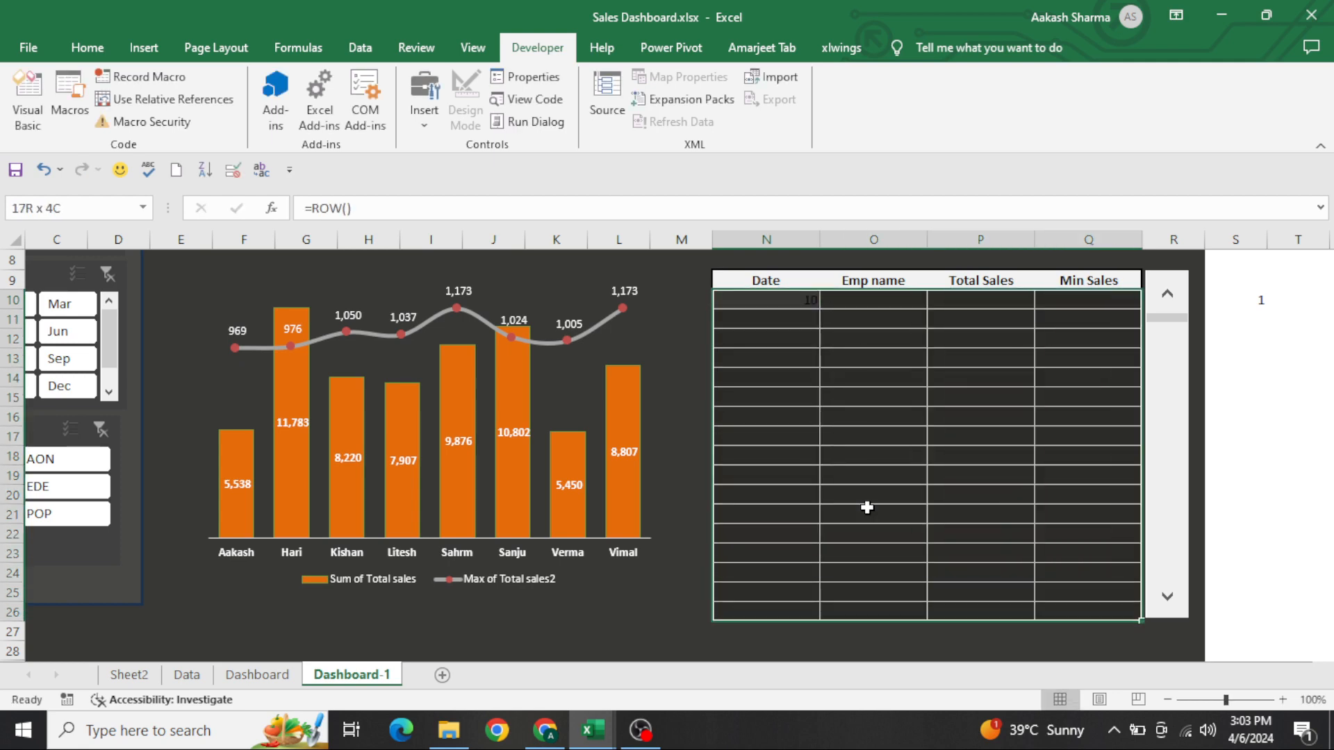
pyautogui.click(91, 53)
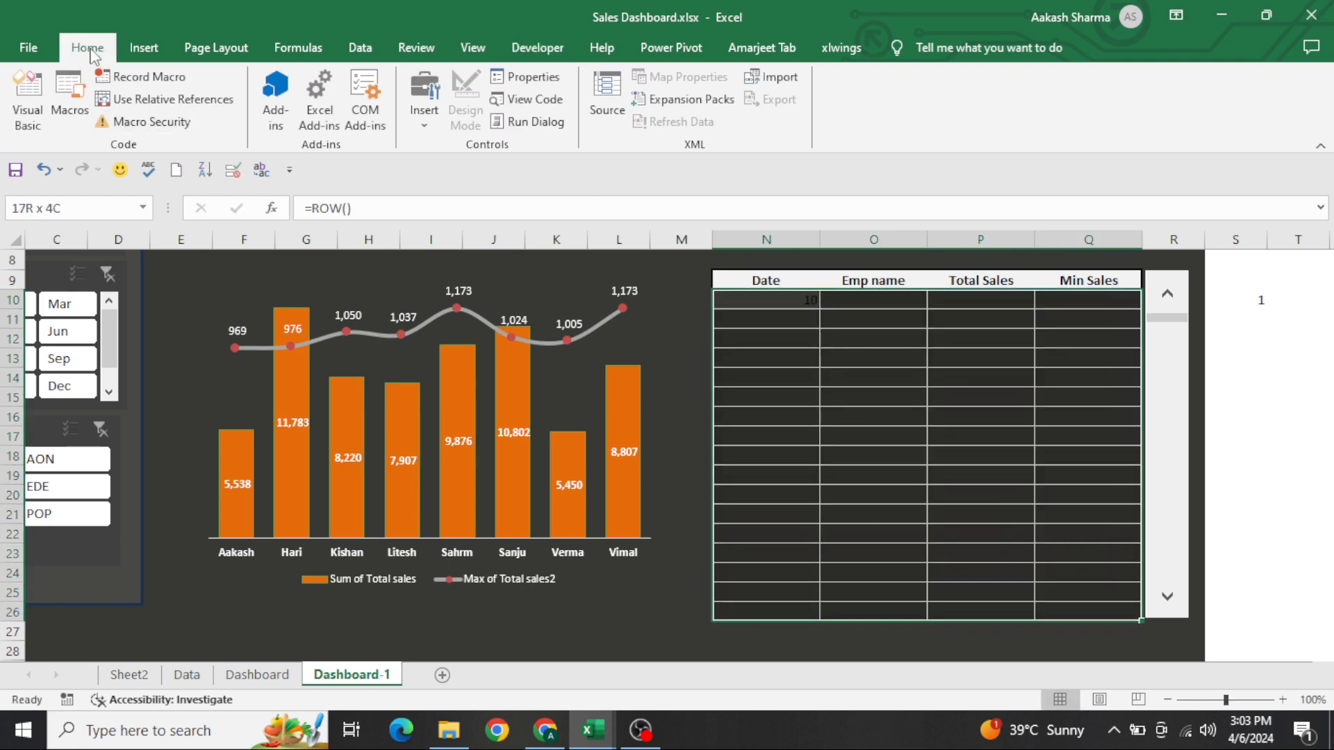
pyautogui.click(288, 121)
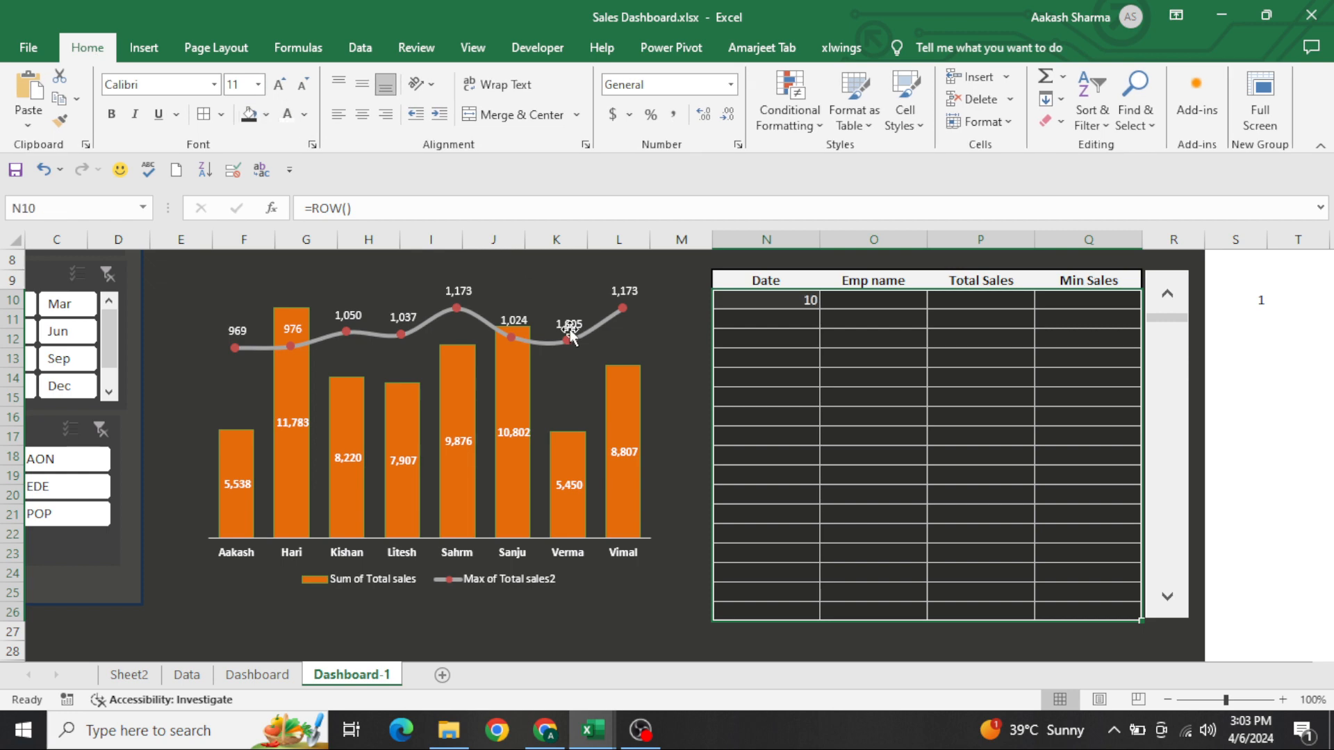
pyautogui.hotkey('alt', 'h')
pyautogui.press('a')
pyautogui.press('c')
pyautogui.press('Right')
pyautogui.press('Left')
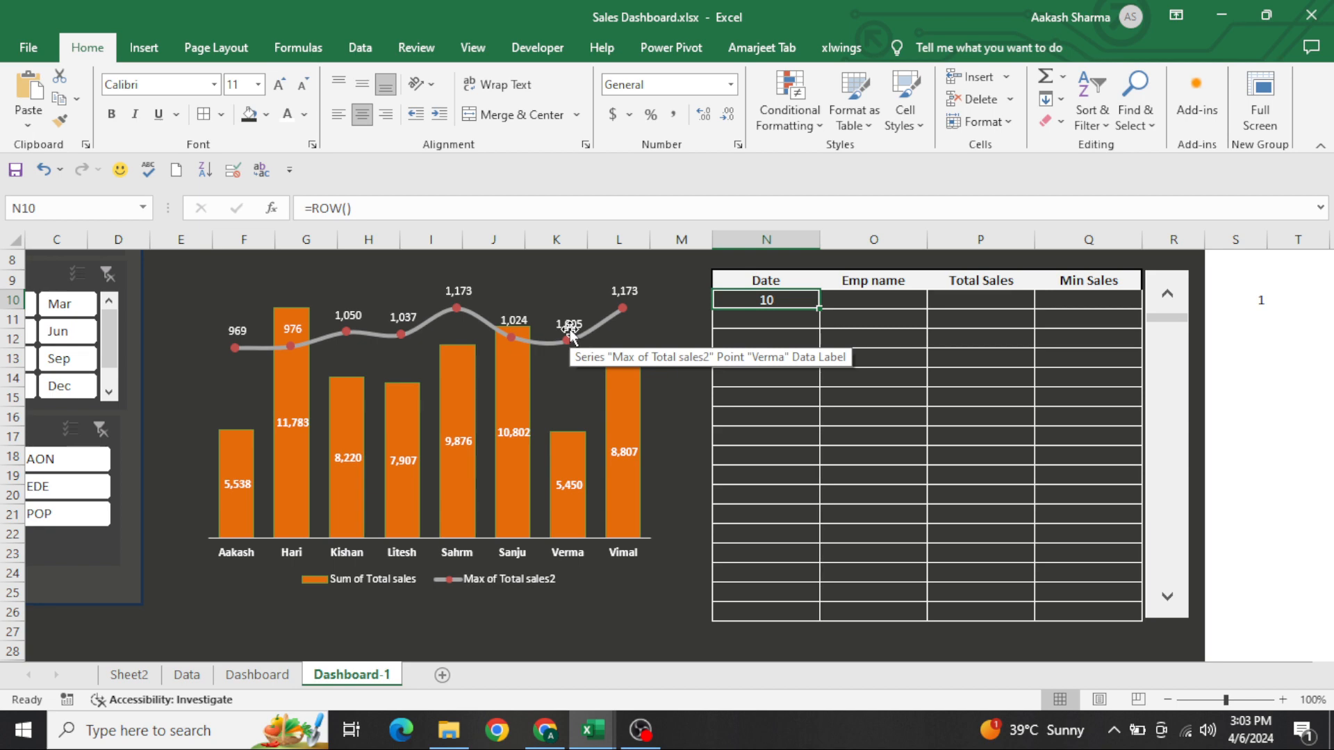
# Replace the formula in N10 with a plain reference to the scroll bar's linked cell, =S10
pyautogui.press('F2')
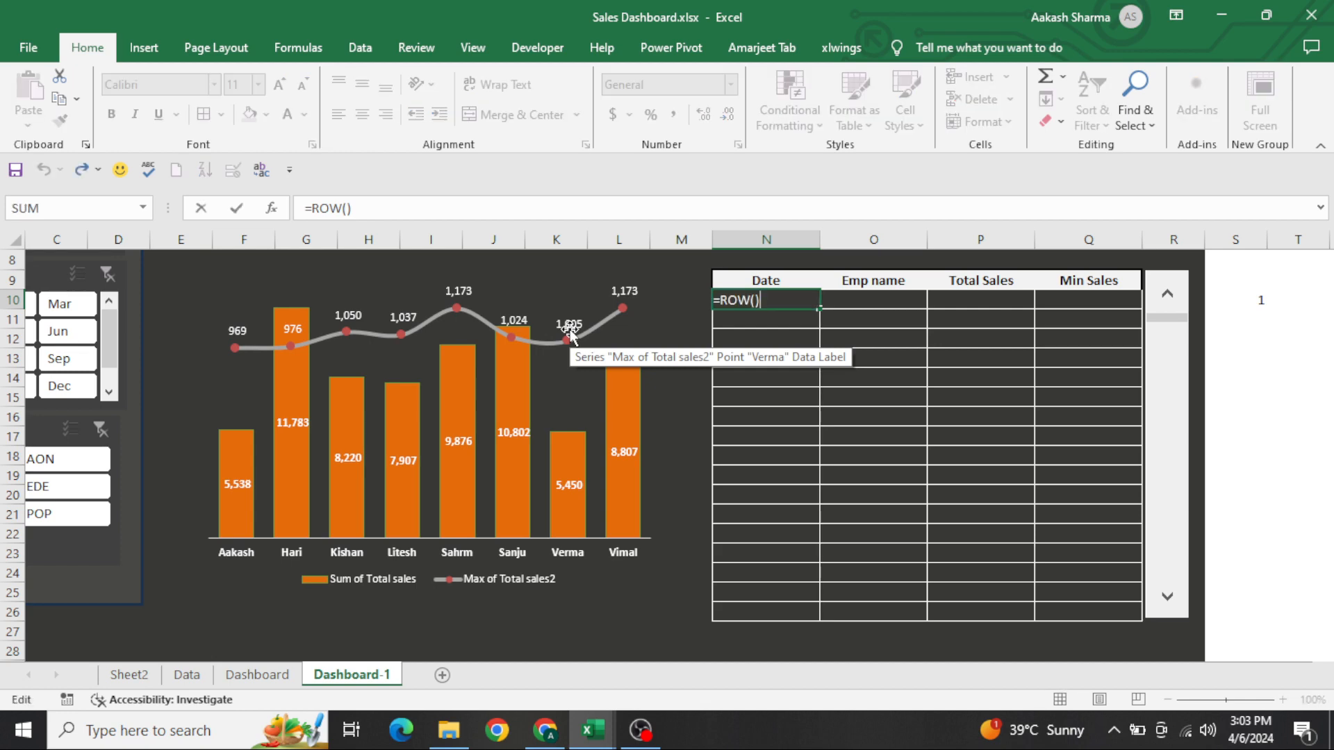
pyautogui.write('-')
pyautogui.press('Escape')
pyautogui.press('F2')
pyautogui.press('BackSpace')
pyautogui.press('BackSpace')
pyautogui.press('BackSpace')
pyautogui.press('BackSpace')
pyautogui.press('BackSpace')
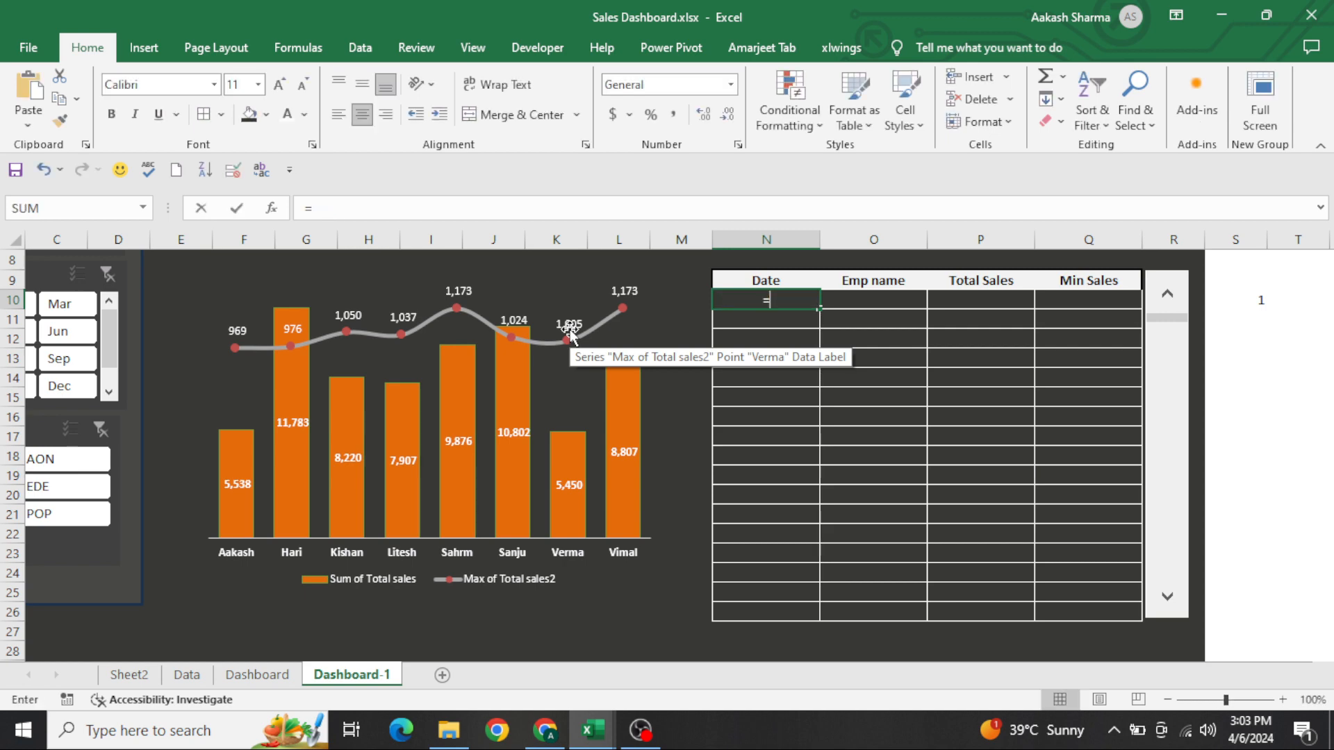
pyautogui.press('Right')
pyautogui.press('Right')
pyautogui.press('Right')
pyautogui.press('Right')
pyautogui.press('Right')
pyautogui.press('Right')
pyautogui.press('Left')
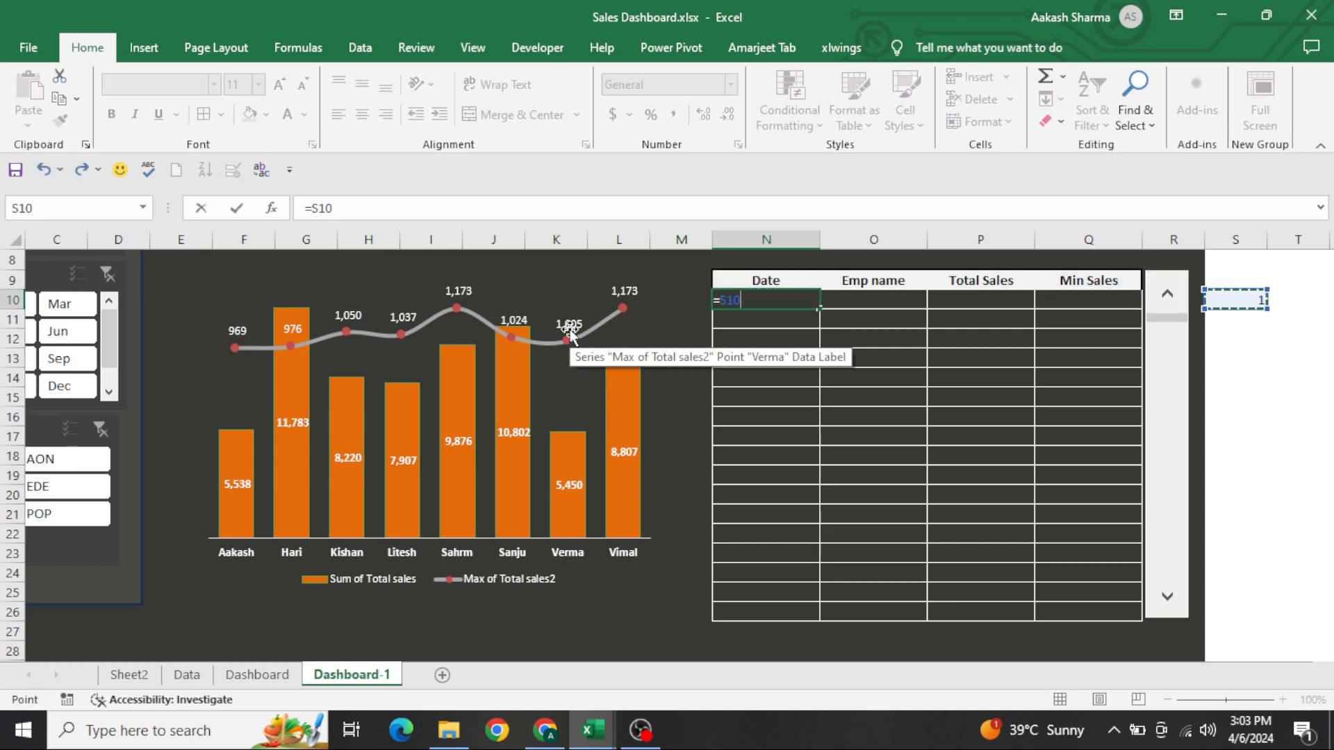
pyautogui.press('Return')
# Enter =ROW()-10+$S$10 in N10, with an absolute reference to the scroll bar's linked cell
pyautogui.press('Up')
pyautogui.press('F2')
pyautogui.press('Escape')
pyautogui.write('=ROW(')
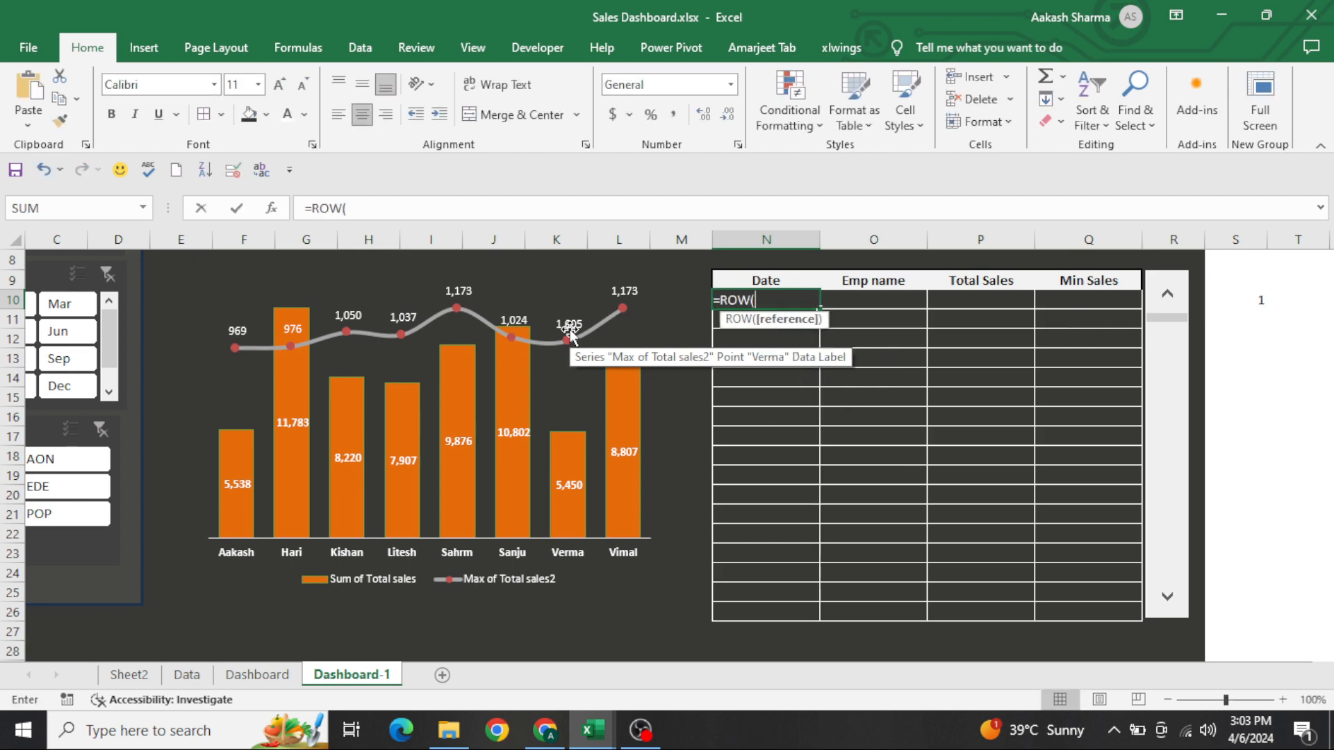
pyautogui.hotkey('ctrl', 'Return')
pyautogui.press('F2')
pyautogui.write('-10')
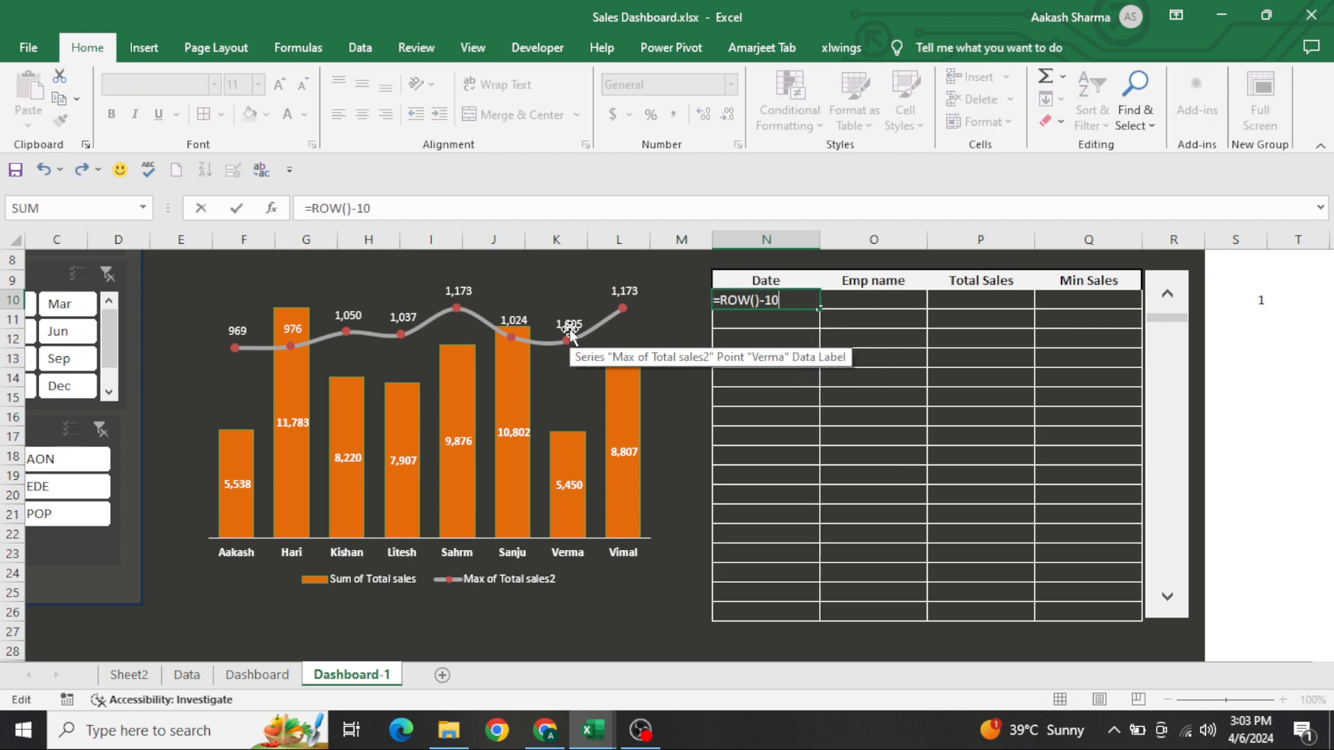
pyautogui.hotkey('ctrl', 'Return')
pyautogui.press('F2')
pyautogui.write('+')
pyautogui.press('Right')
pyautogui.press('Right')
pyautogui.press('Right')
pyautogui.press('Right')
pyautogui.press('Right')
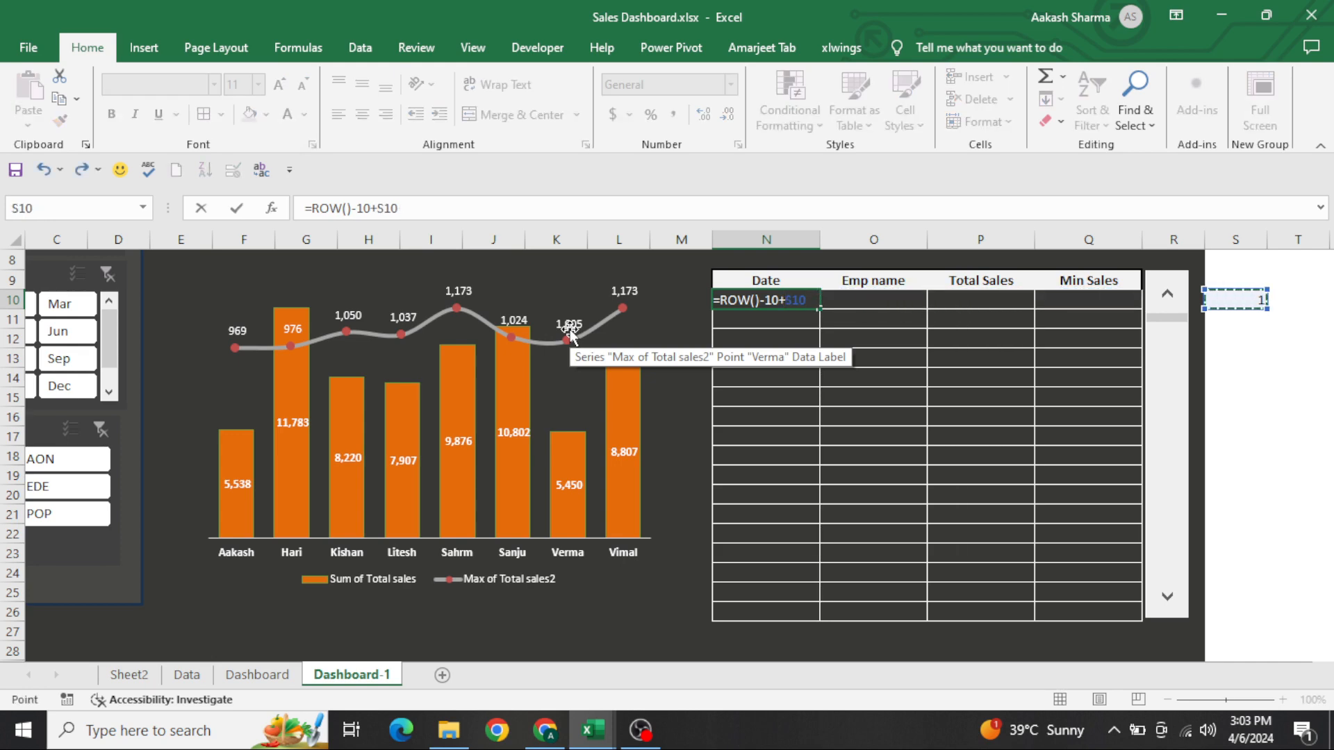
pyautogui.press('F4')
pyautogui.press('Return')
# Fill the N10 formula down the Date column through N26
pyautogui.press('Up')
pyautogui.hotkey('shift', 'Down')
pyautogui.hotkey('shift', 'Down')
pyautogui.hotkey('shift', 'Down')
pyautogui.hotkey('shift', 'Down')
pyautogui.hotkey('shift', 'Down')
pyautogui.hotkey('shift', 'Down')
pyautogui.hotkey('shift', 'Down')
pyautogui.hotkey('shift', 'Down')
pyautogui.hotkey('shift', 'Down')
pyautogui.hotkey('shift', 'Down')
pyautogui.hotkey('shift', 'Down')
pyautogui.hotkey('shift', 'Down')
pyautogui.hotkey('shift', 'Down')
pyautogui.hotkey('shift', 'Down')
pyautogui.hotkey('shift', 'Down')
pyautogui.hotkey('shift', 'Down')
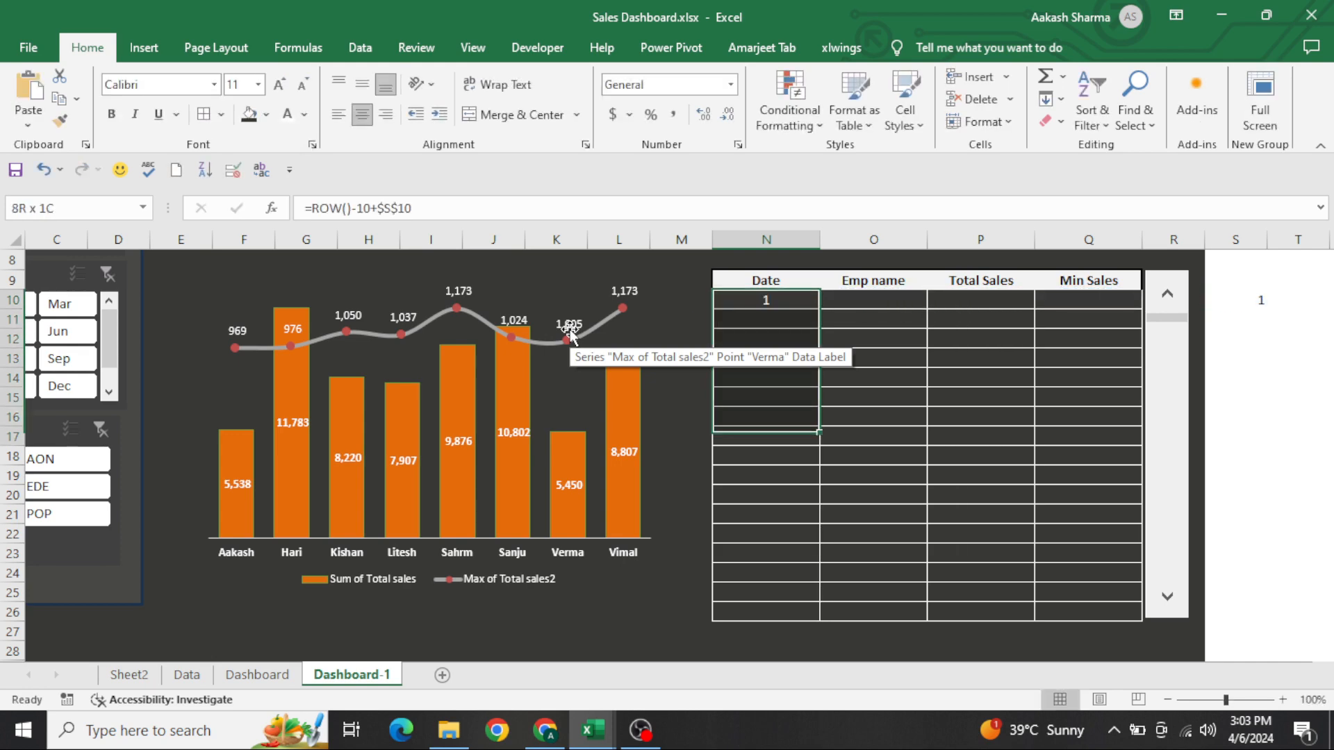
pyautogui.hotkey('ctrl', 'd')
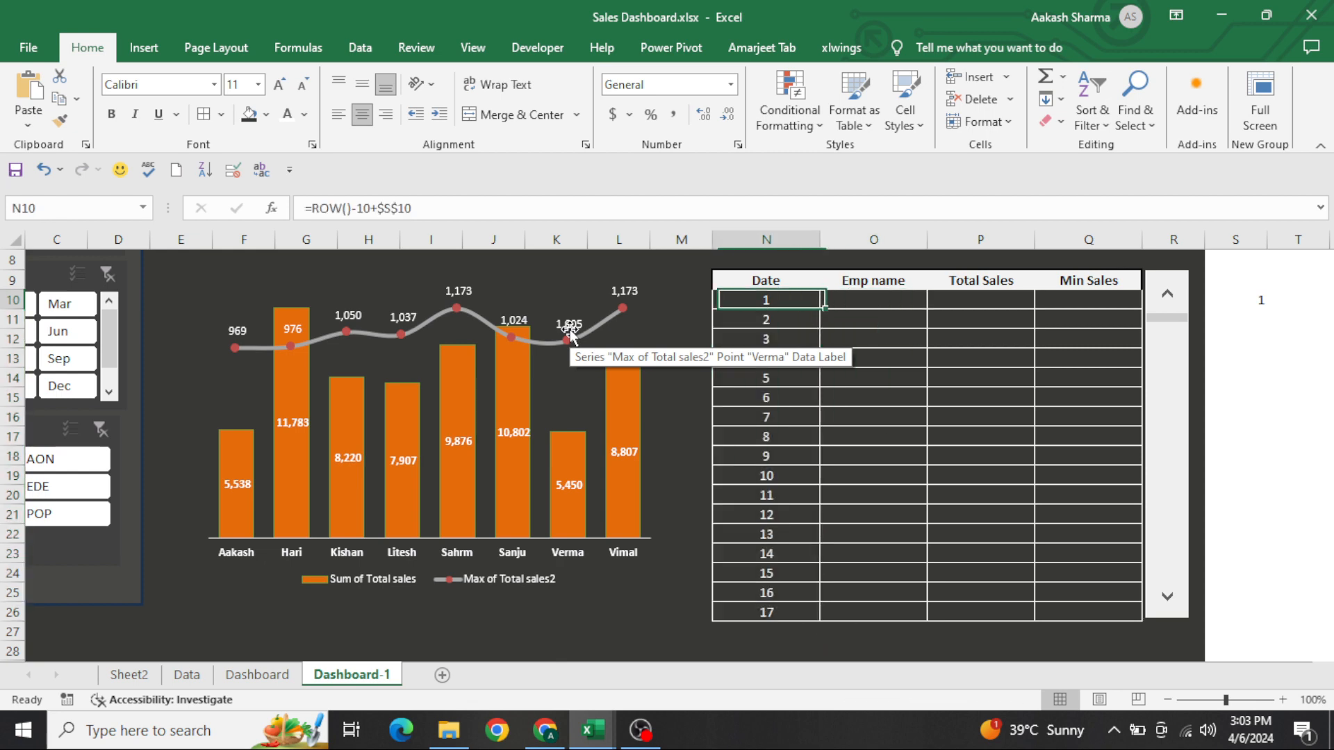
pyautogui.press('Right')
pyautogui.press('Left')
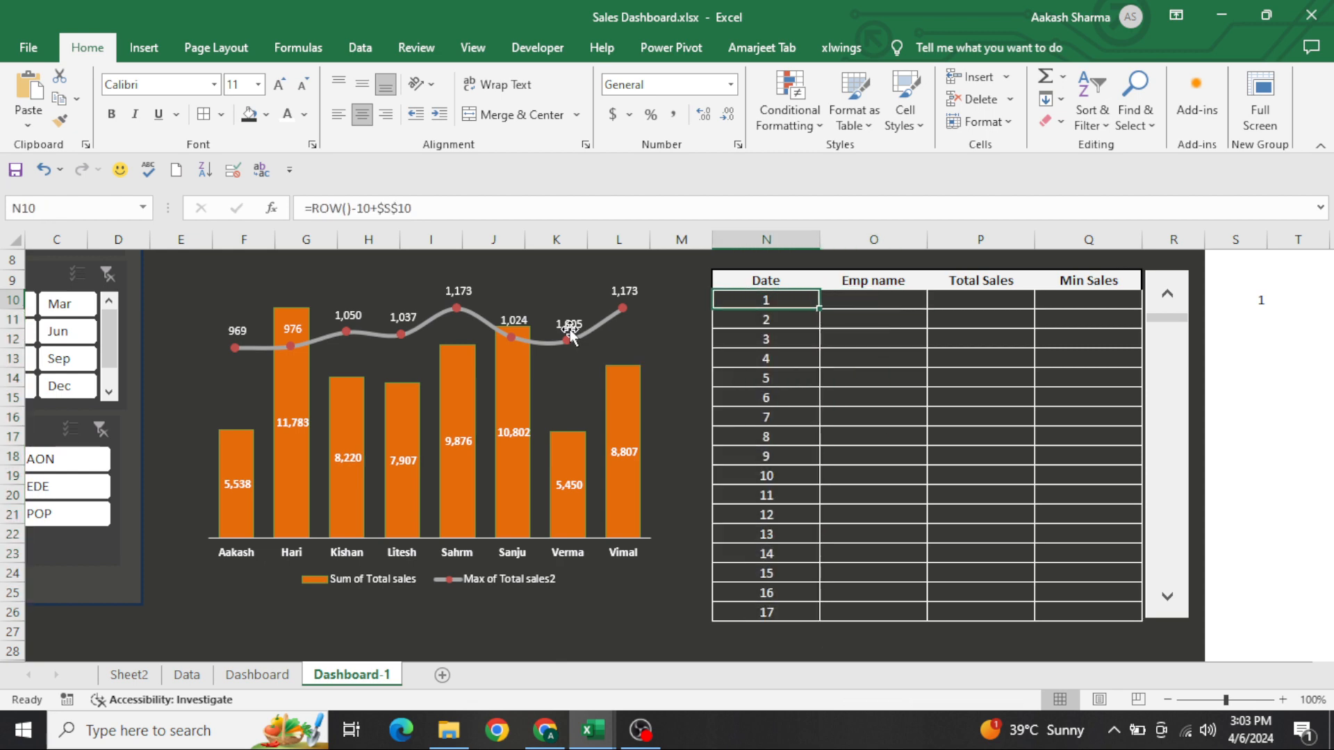
# Examine the UNQ numbering beside the date pivot table on Sheet2, and return to N10 on Dashboard-1
pyautogui.hotkey('ctrl', 'shift', 'Down')
pyautogui.hotkey('ctrl', 'pageup')
pyautogui.hotkey('ctrl', 'pageup')
pyautogui.hotkey('ctrl', 'pageup')
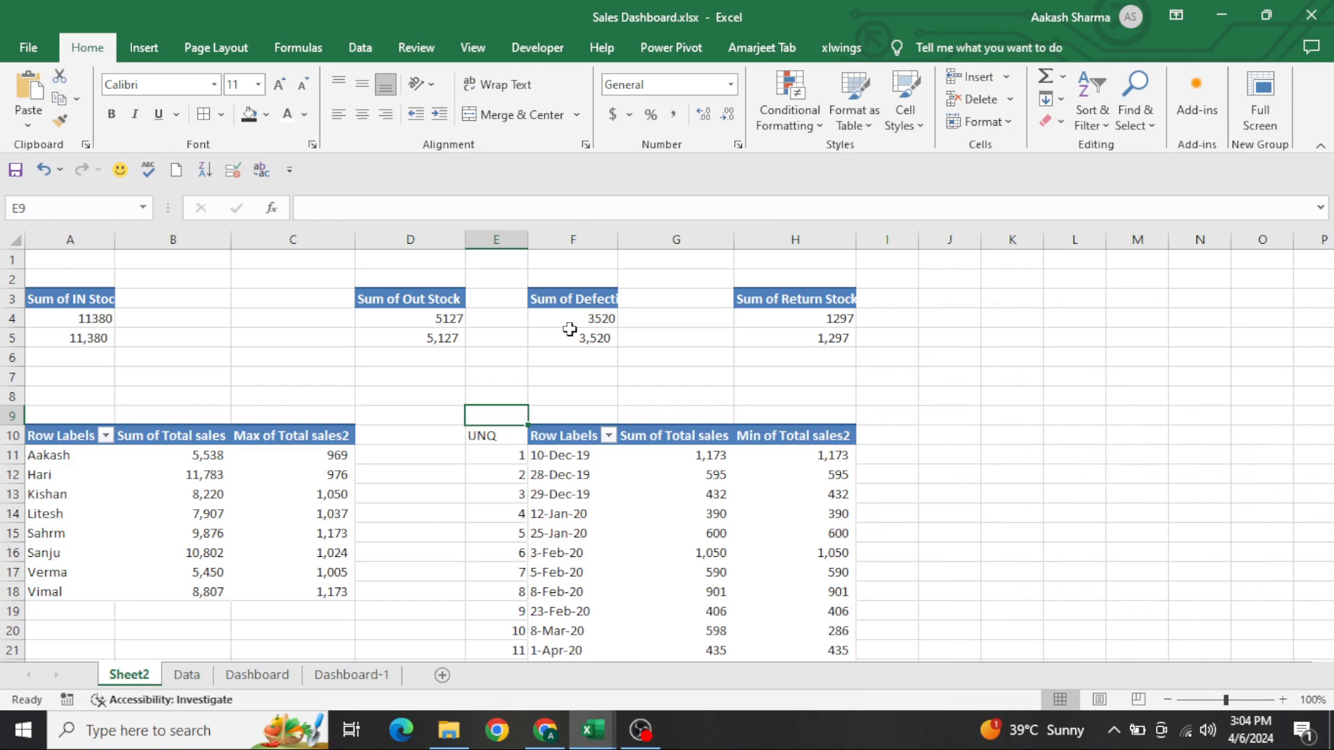
pyautogui.press('Down')
pyautogui.press('Down')
pyautogui.hotkey('ctrl', 'shift', 'Down')
pyautogui.press('Up')
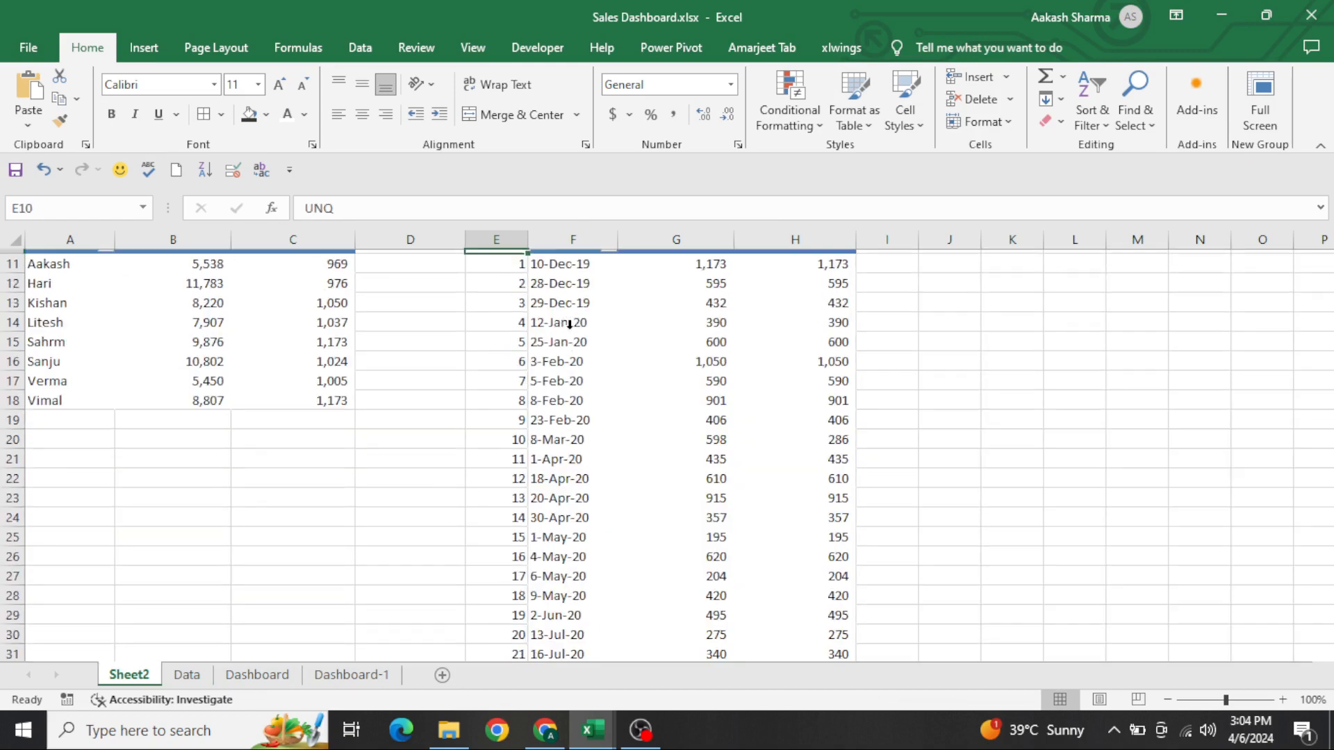
pyautogui.press('Up')
pyautogui.press('Up')
pyautogui.press('Down')
pyautogui.press('Down')
pyautogui.press('Down')
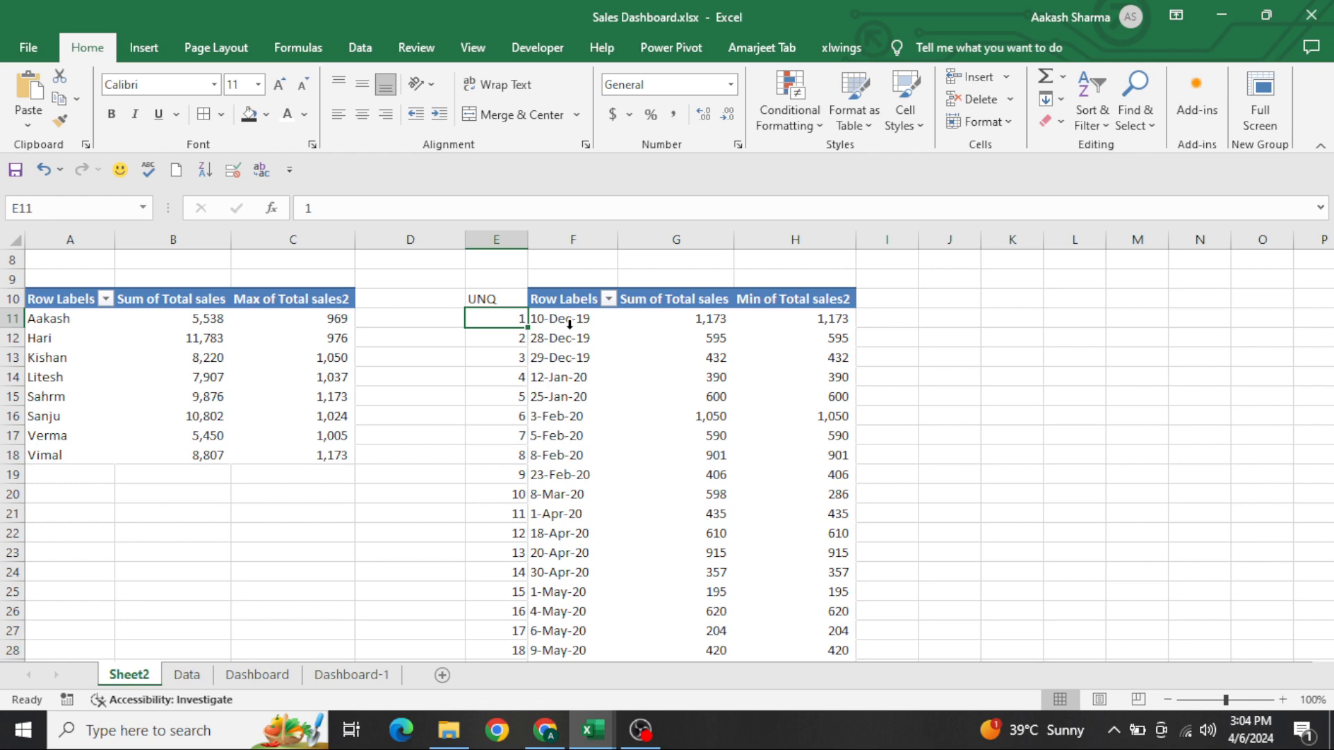
pyautogui.hotkey('ctrl', 'pagedown')
pyautogui.hotkey('ctrl', 'pagedown')
pyautogui.hotkey('ctrl', 'pagedown')
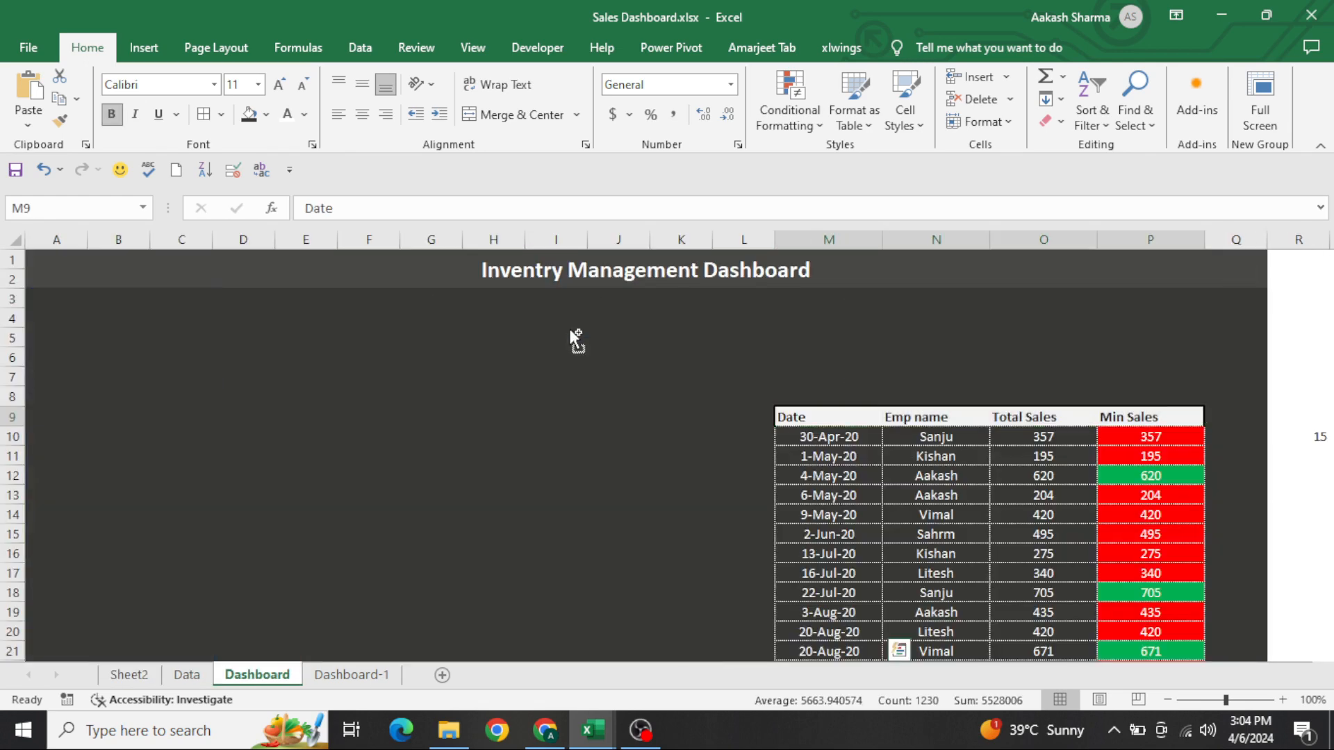
pyautogui.click(882, 316)
pyautogui.press('Left')
pyautogui.press('Up')
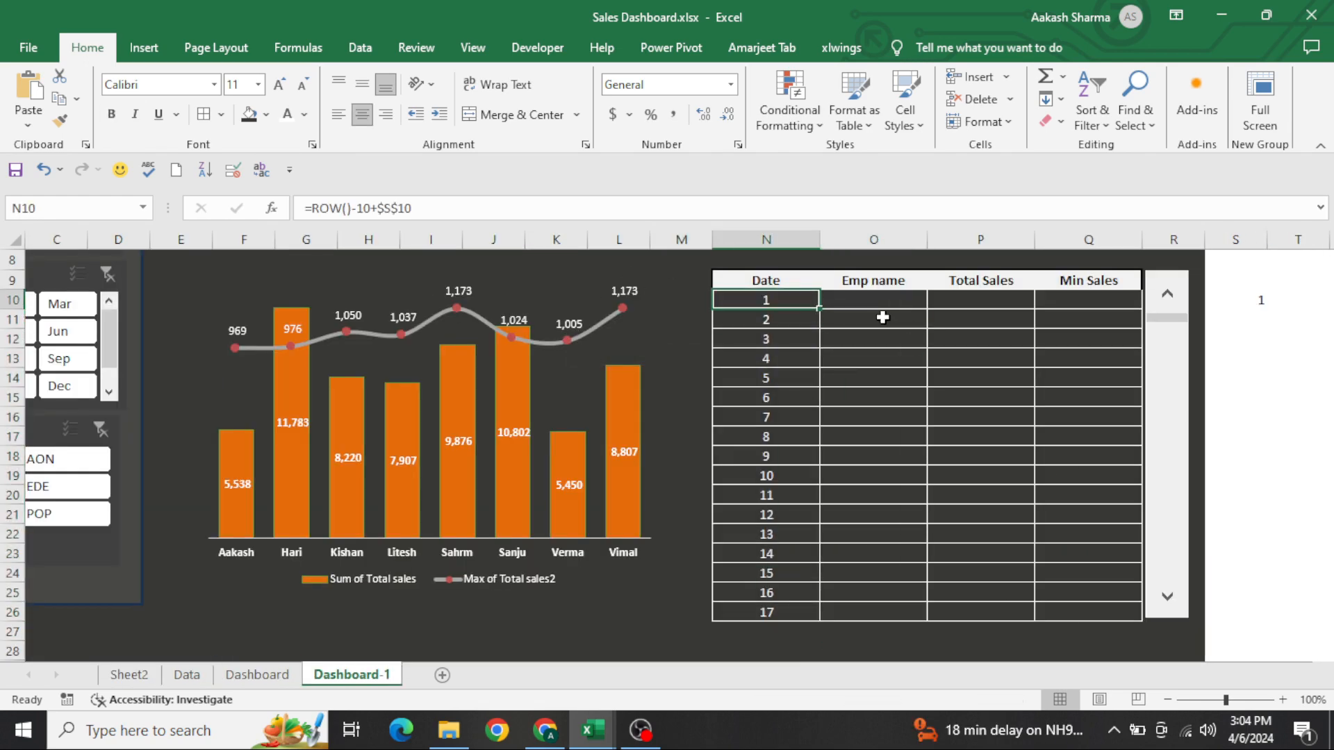
pyautogui.press('F2')
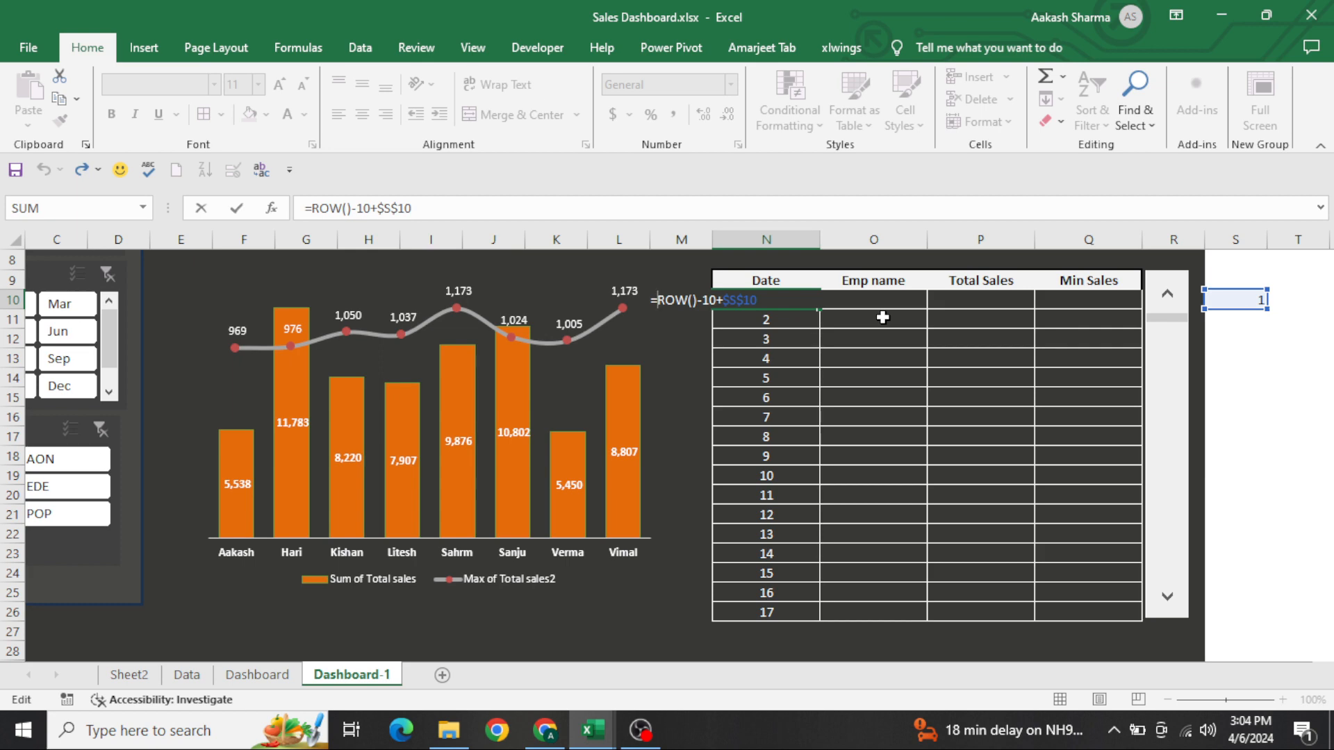
pyautogui.write('VLOOKUP(')
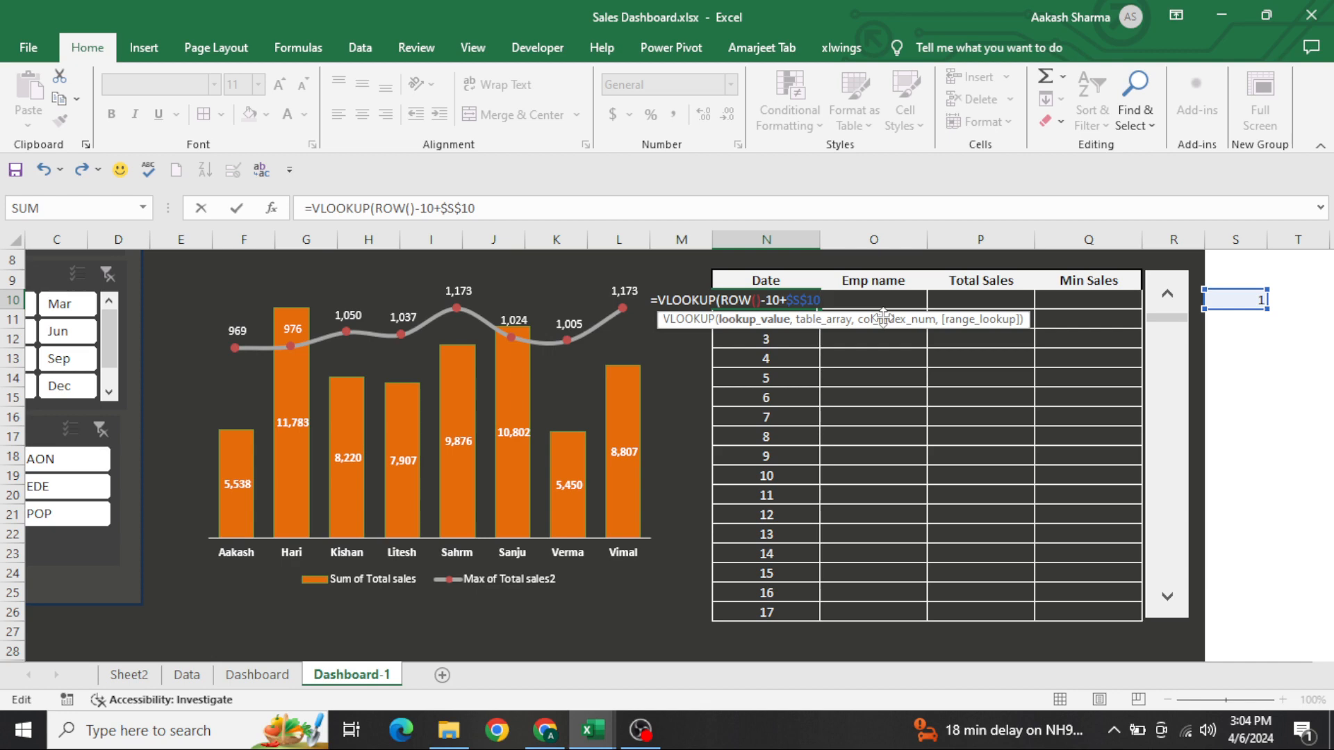
pyautogui.write(',')
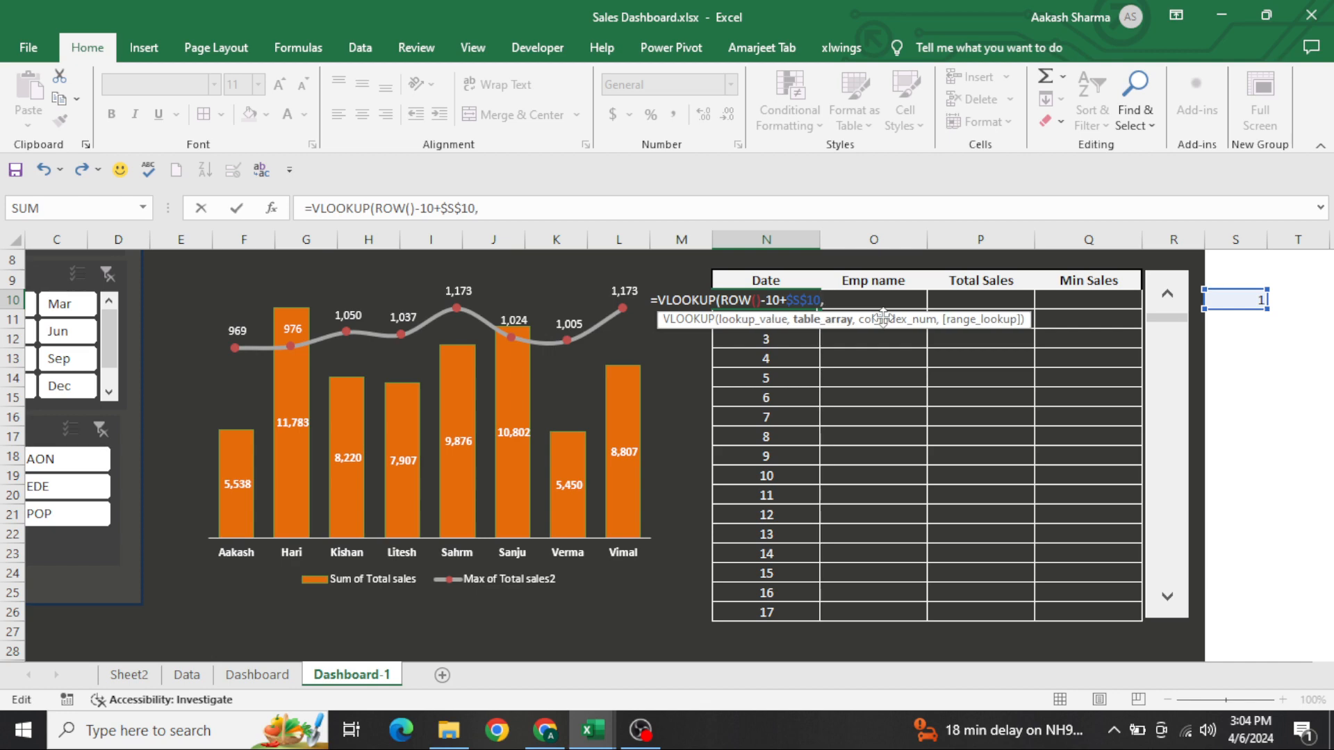
pyautogui.click(154, 688)
pyautogui.click(455, 333)
pyautogui.press('Right')
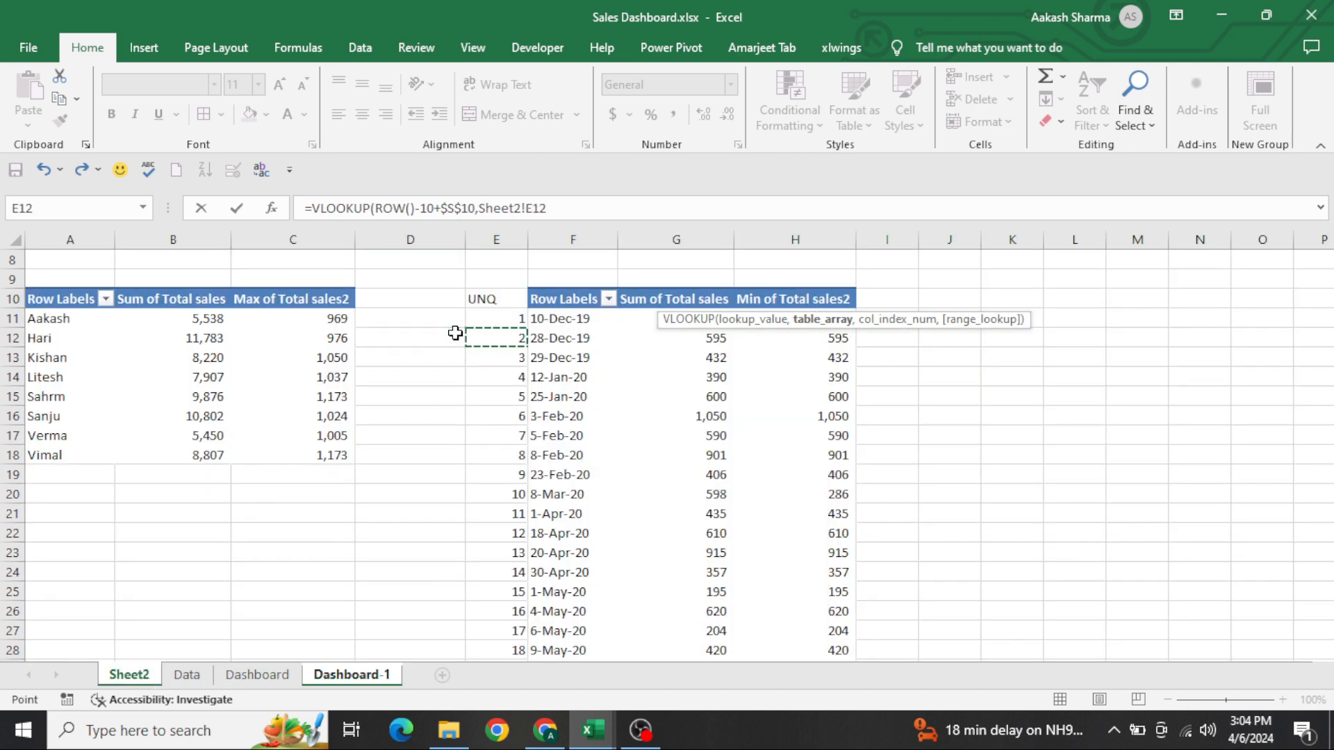
pyautogui.hotkey('shift', 'Right')
pyautogui.hotkey('shift', 'Right')
pyautogui.hotkey('shift', 'Right')
pyautogui.hotkey('ctrl', 'space')
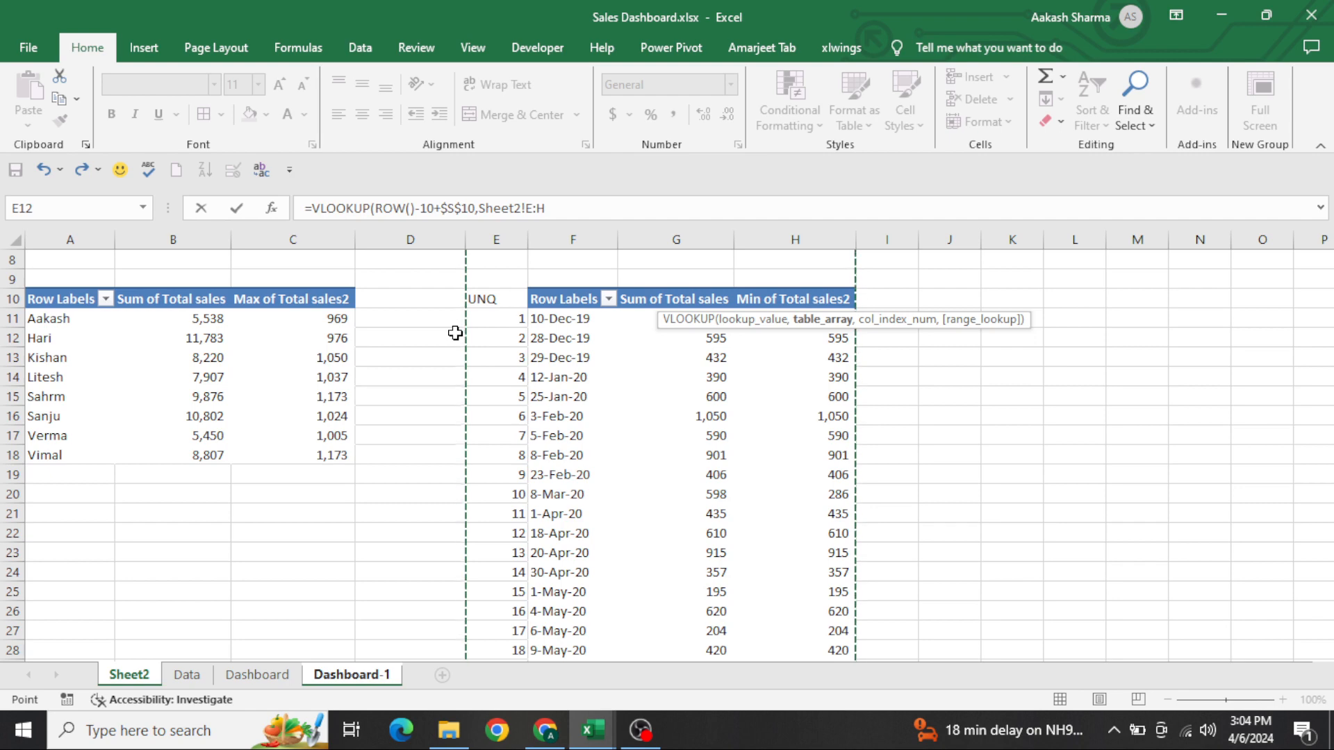
pyautogui.hotkey('shift', 'Left')
pyautogui.hotkey('shift', 'Left')
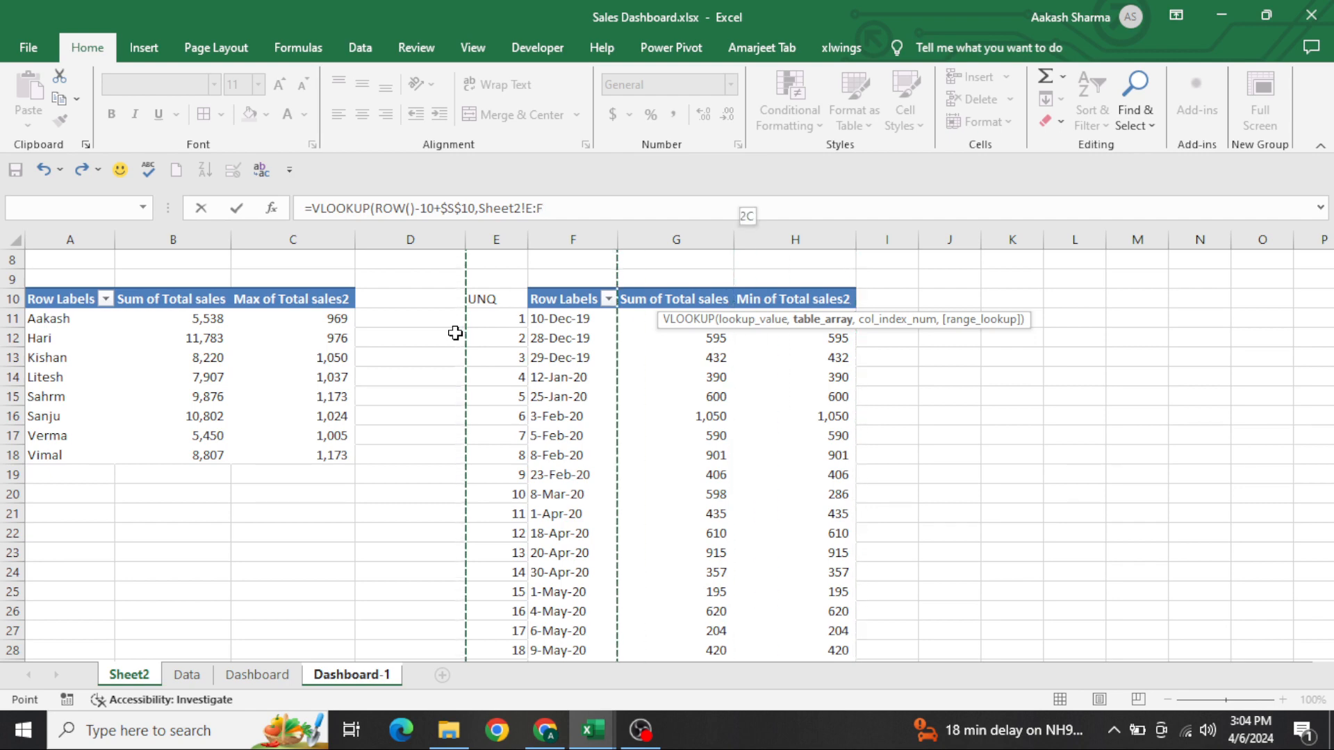
pyautogui.press('Escape')
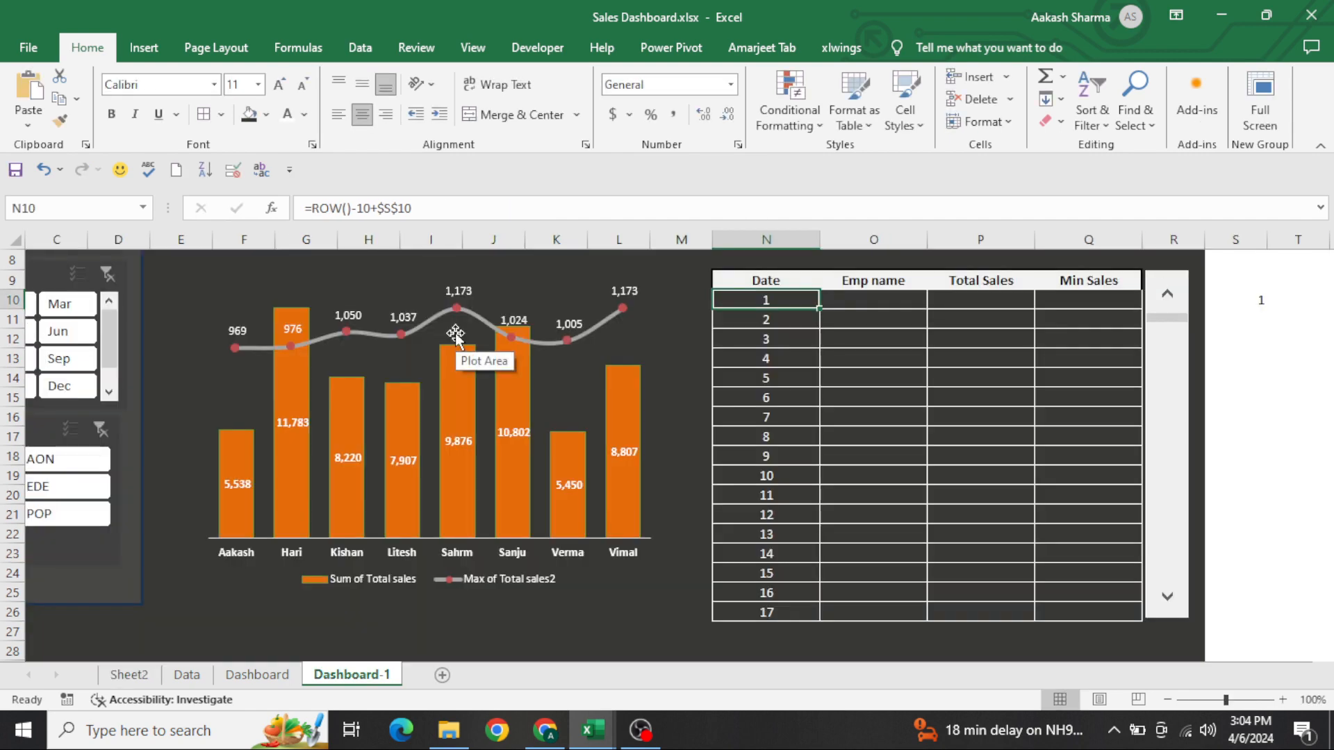
# Add the Emp Name field to the rows of the date pivot table on Sheet2, below Date
pyautogui.hotkey('ctrl', 'pageup')
pyautogui.hotkey('ctrl', 'pageup')
pyautogui.hotkey('ctrl', 'pageup')
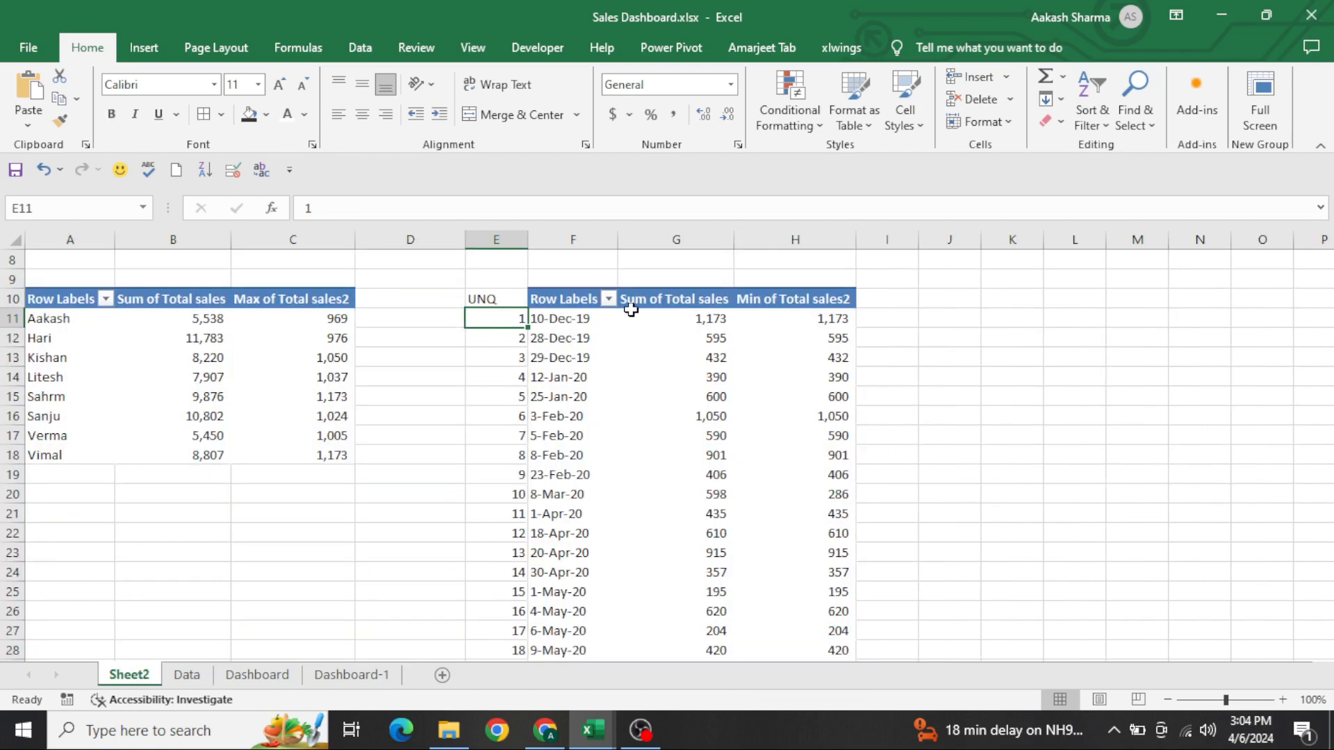
pyautogui.click(631, 311)
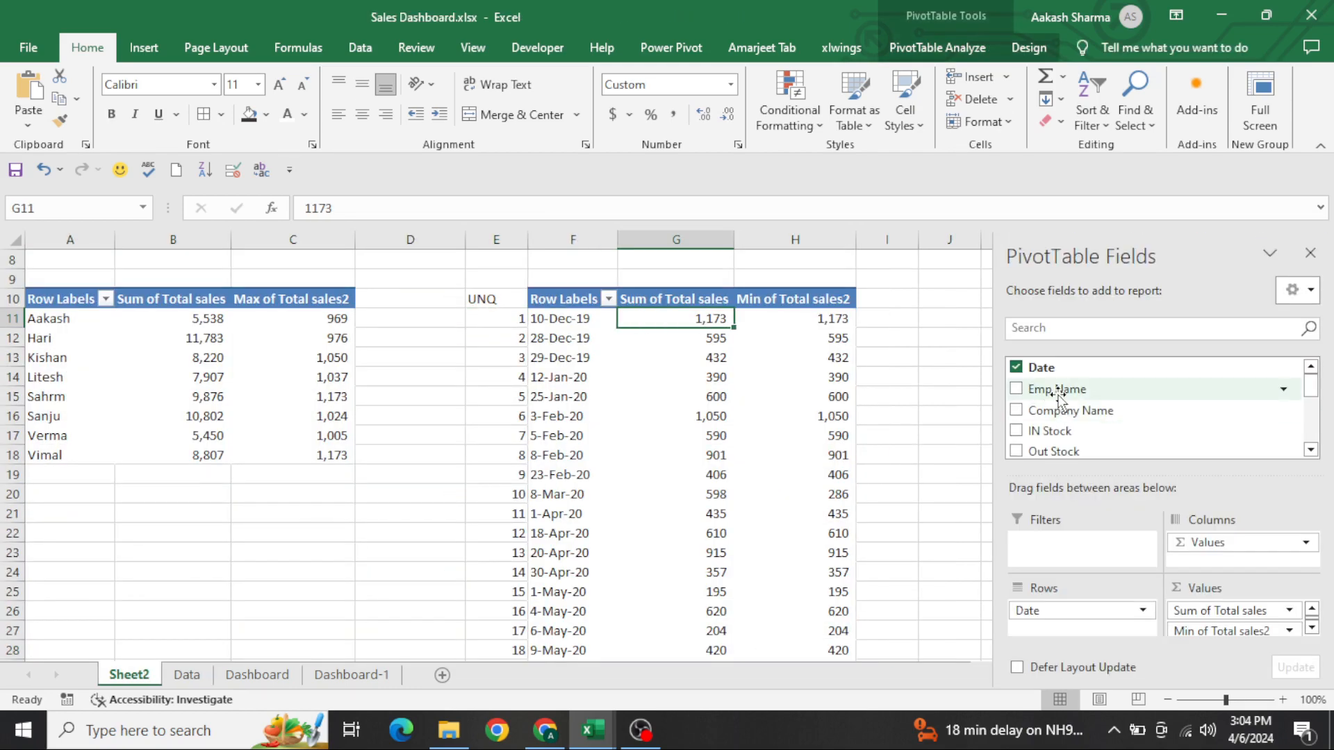
pyautogui.moveTo(1059, 397); pyautogui.dragTo(1080, 633)
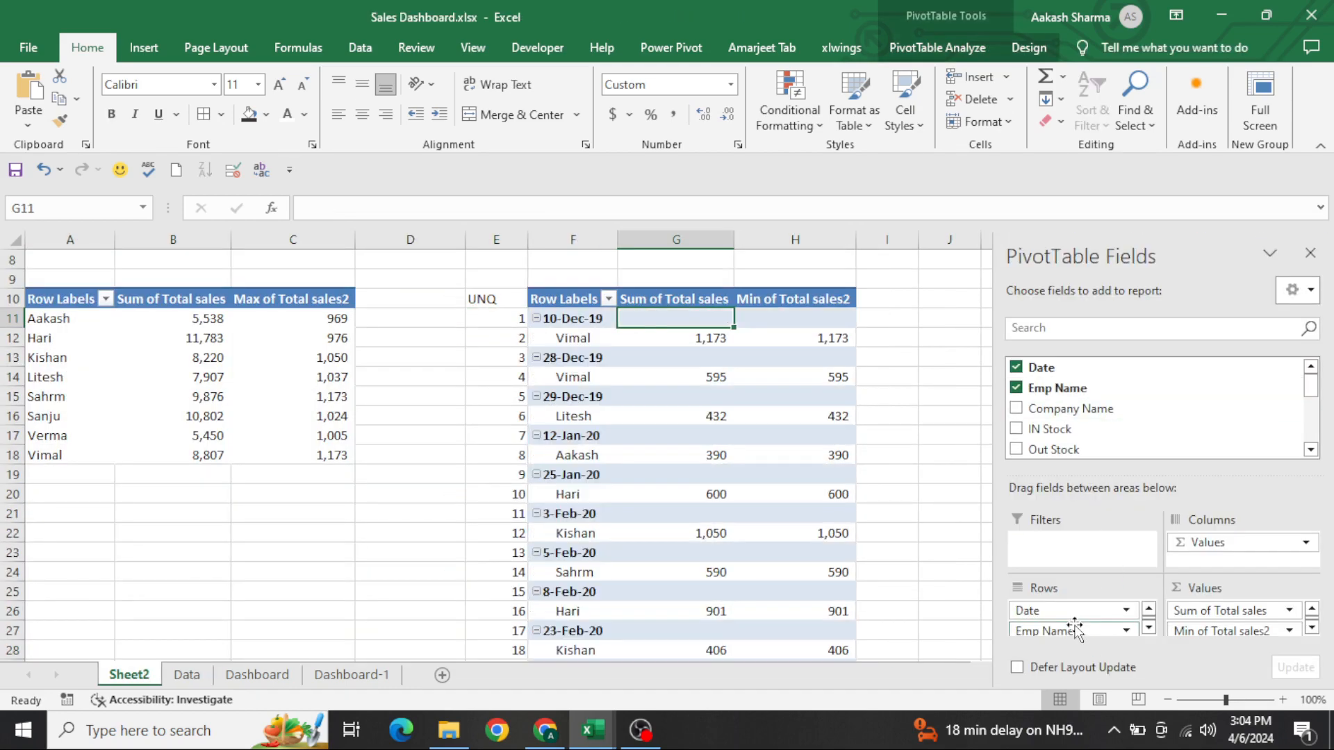
# Enable the Classic PivotTable layout in the date pivot table's display options
pyautogui.rightClick(684, 378)
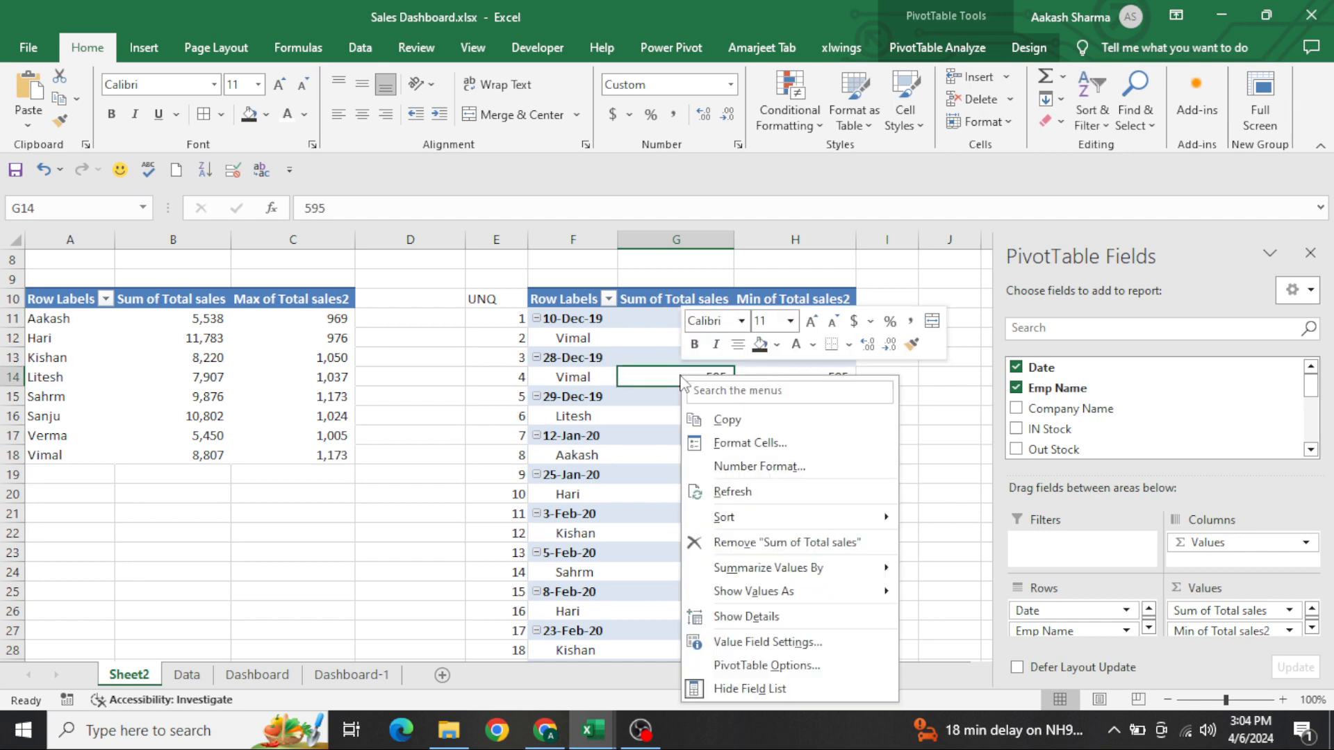
pyautogui.click(768, 661)
pyautogui.click(756, 320)
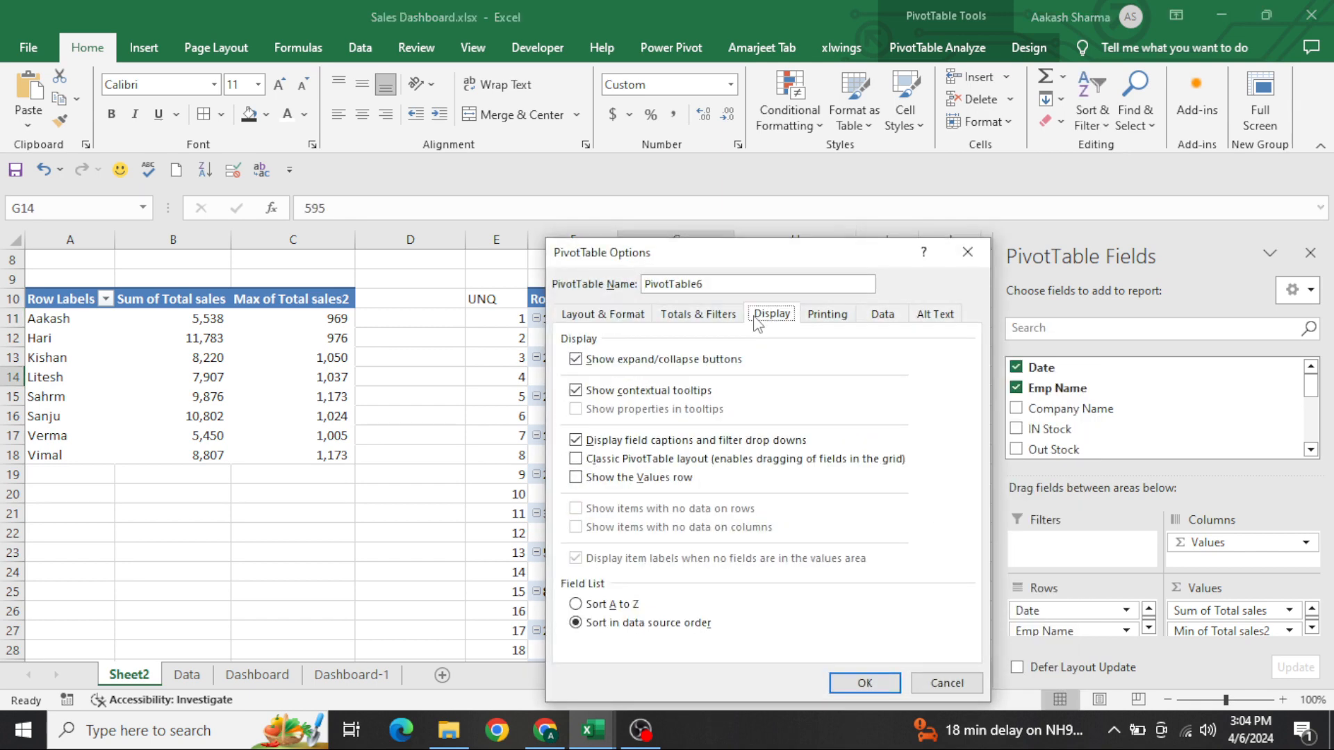
pyautogui.click(646, 458)
pyautogui.press('Return')
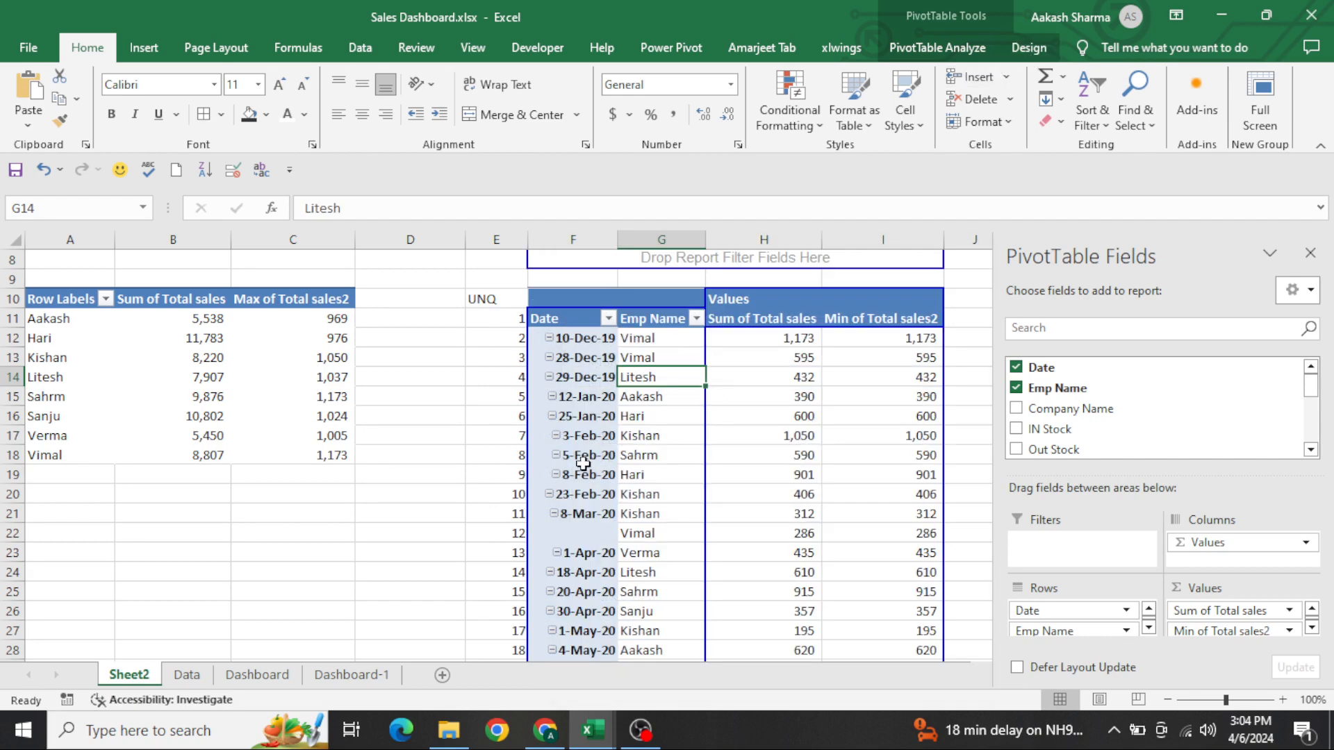
# Turn on repeating item labels for the Date field of the date pivot table
pyautogui.rightClick(589, 403)
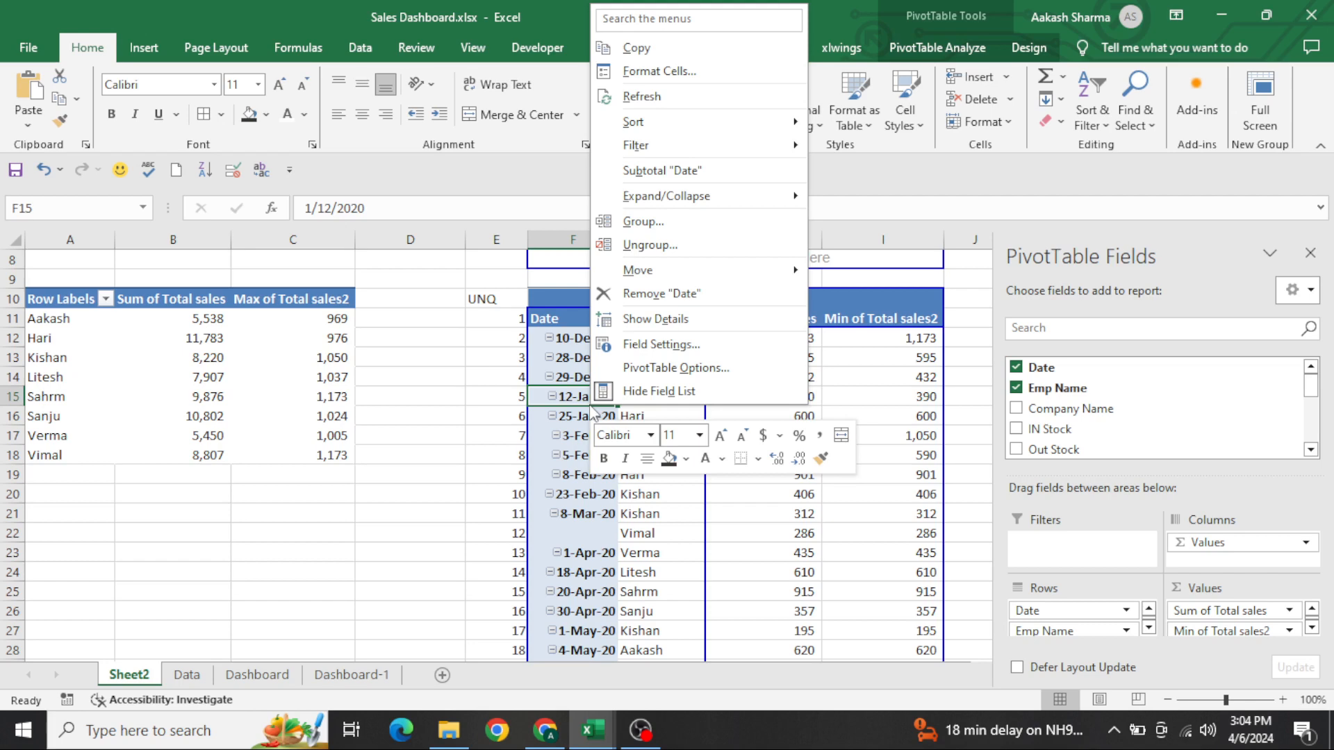
pyautogui.click(674, 351)
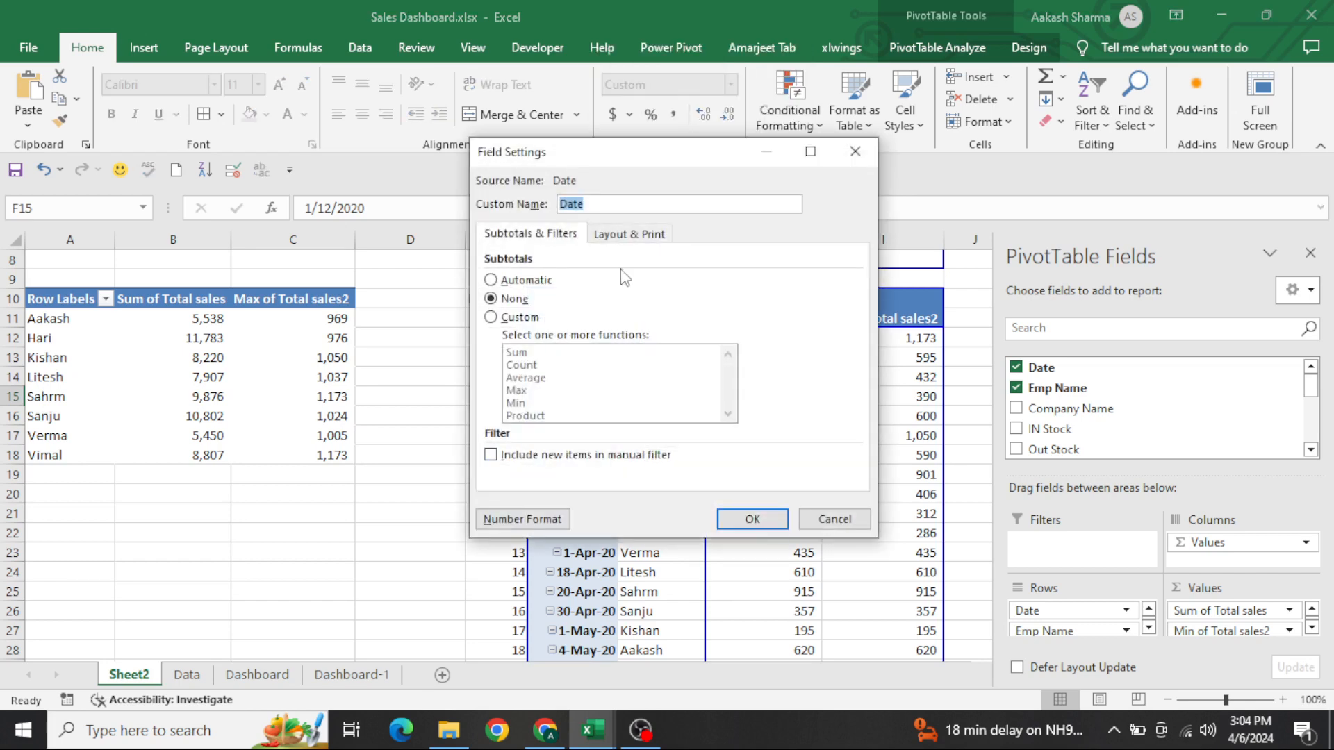
pyautogui.click(646, 236)
pyautogui.click(542, 362)
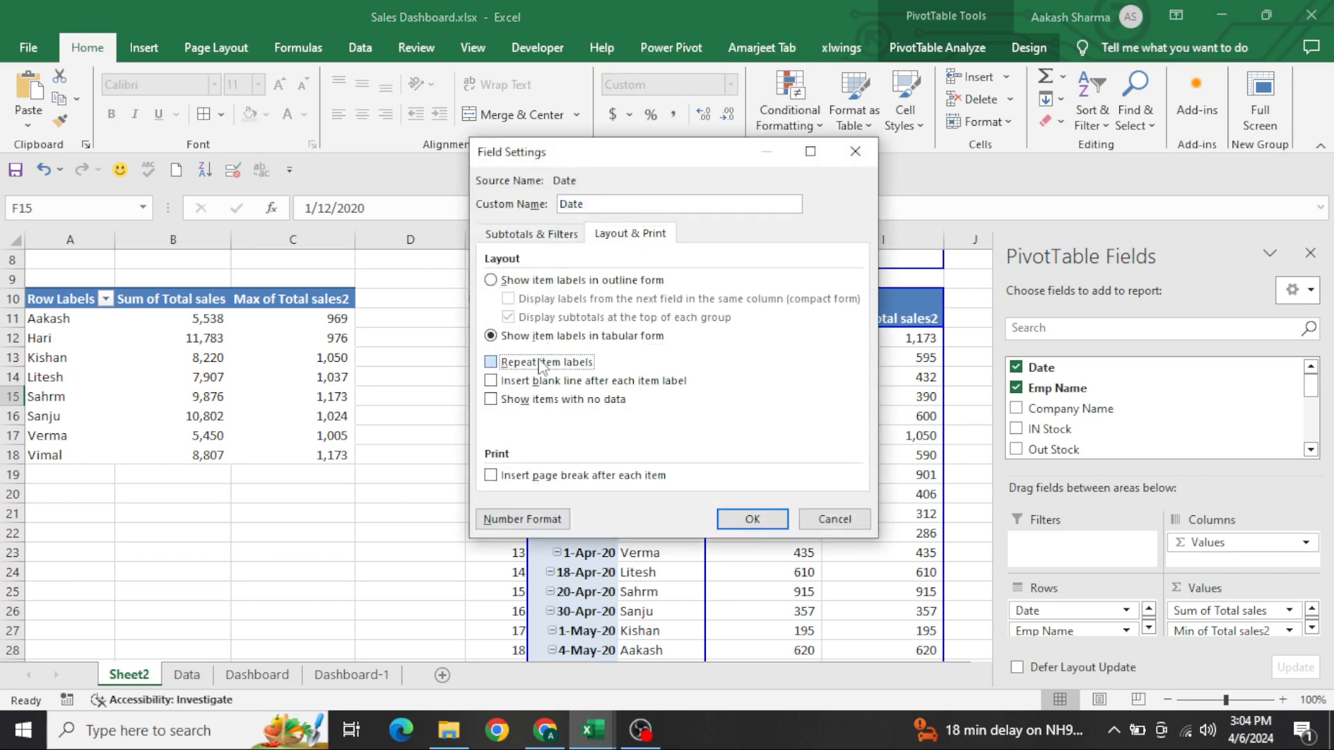
pyautogui.click(779, 531)
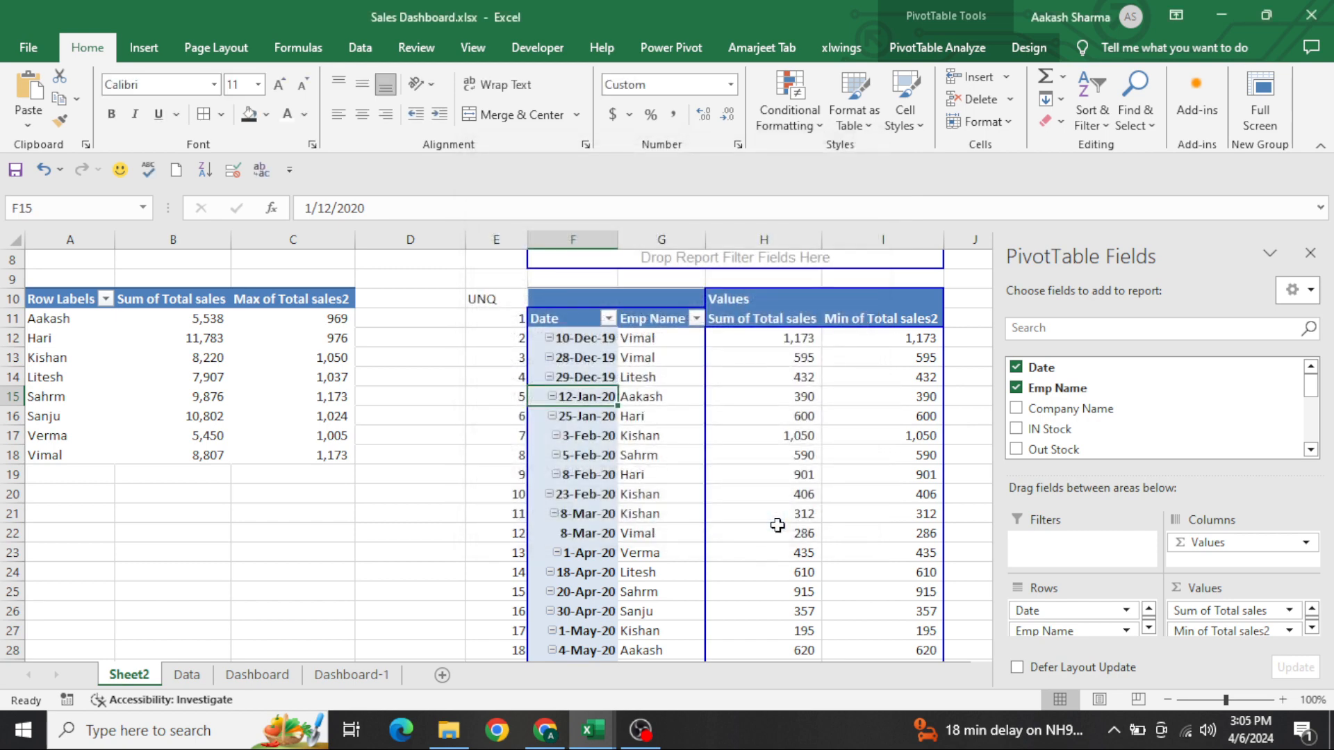
pyautogui.hotkey('ctrl', 'Up')
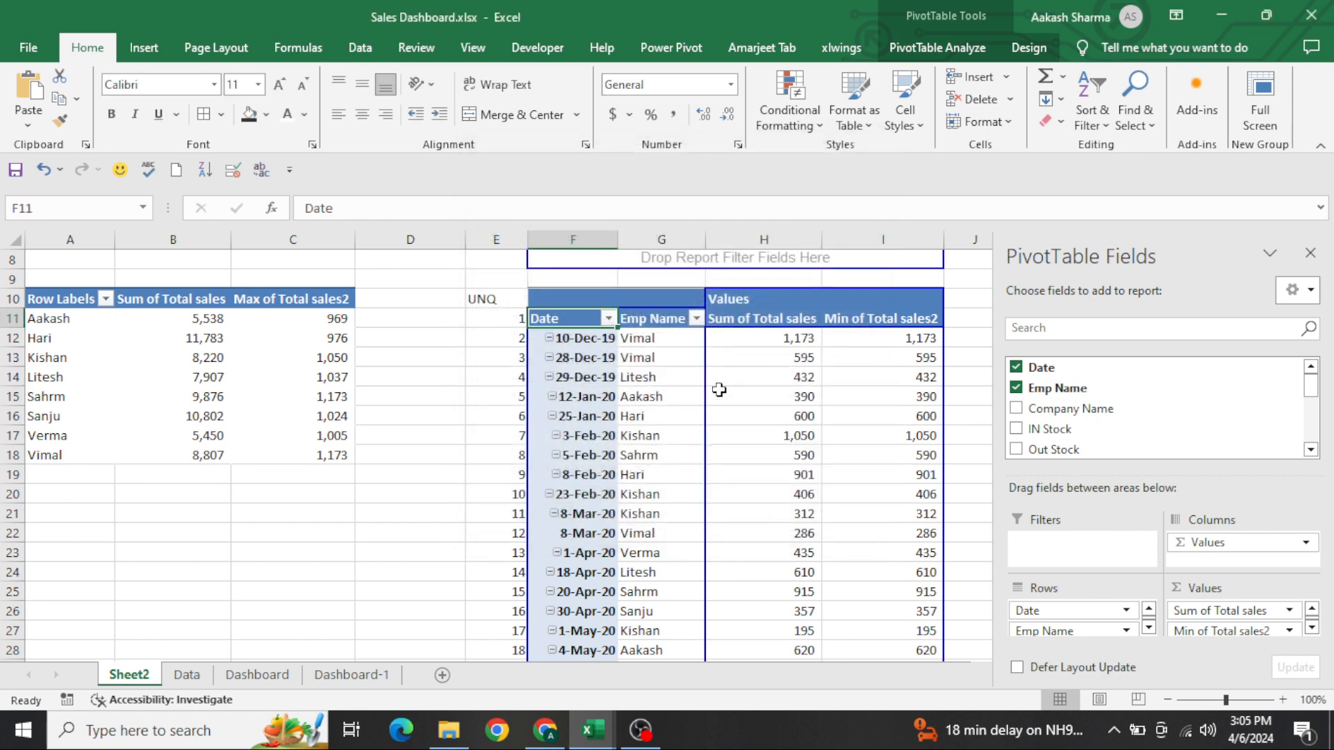
# Wrap the formula in N10 on Dashboard-1 in a VLOOKUP, using ROW()-10+$S$10 as the lookup value
pyautogui.hotkey('ctrl', 'pagedown')
pyautogui.hotkey('ctrl', 'pagedown')
pyautogui.hotkey('ctrl', 'pagedown')
pyautogui.press('F2')
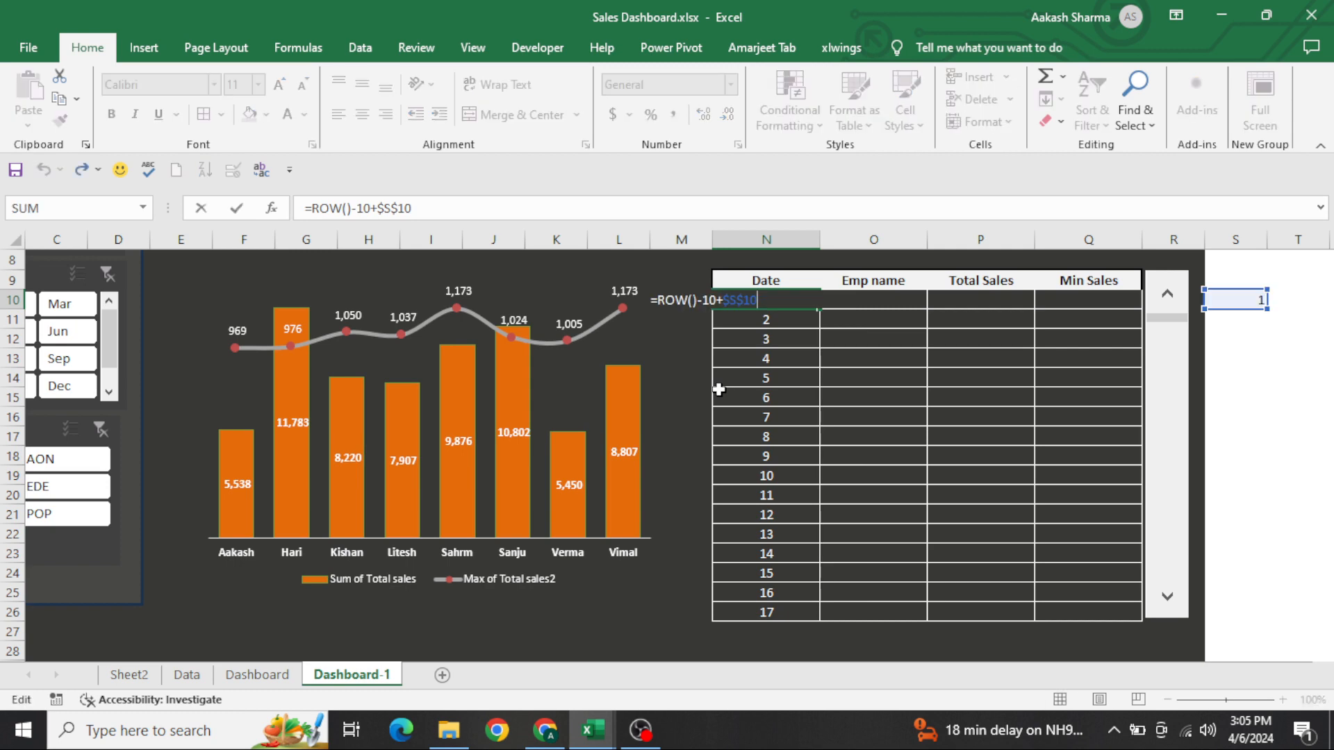
pyautogui.press('Home')
pyautogui.press('Right')
pyautogui.write('VLOOKUP(')
pyautogui.press('End')
pyautogui.write(',')
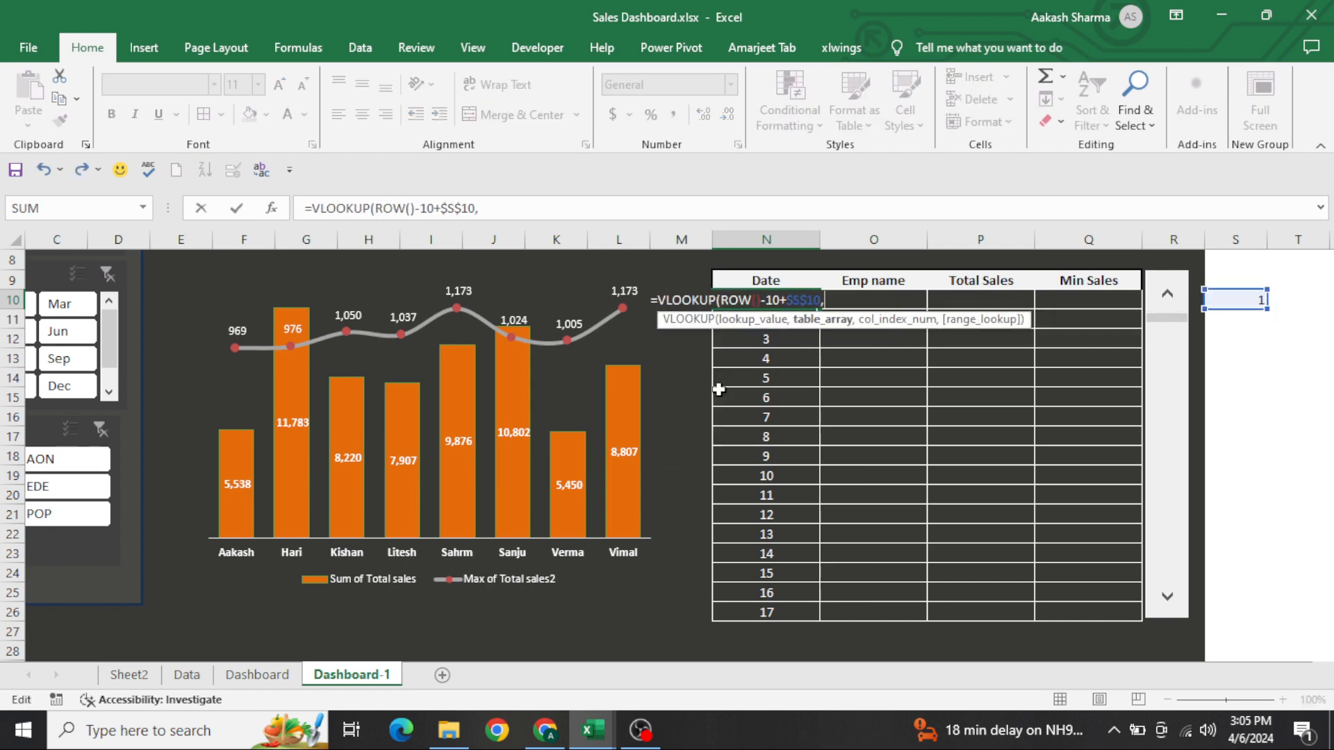
# Complete the N10 VLOOKUP with table array Sheet2!$E:$I, column index 2 and exact match 0
pyautogui.hotkey('ctrl', 'pageup')
pyautogui.hotkey('ctrl', 'pageup')
pyautogui.hotkey('ctrl', 'pageup')
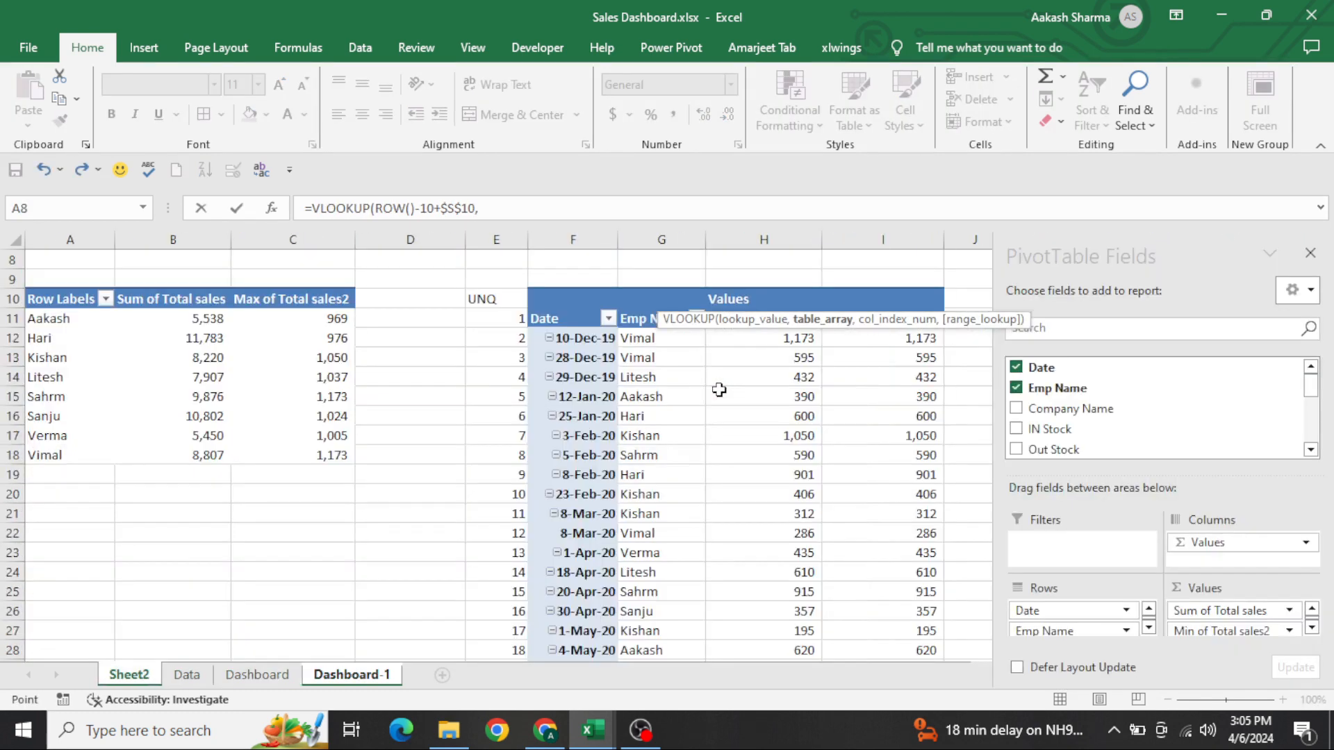
pyautogui.click(640, 381)
pyautogui.hotkey('ctrl', 'Left')
pyautogui.hotkey('ctrl', 'shift', 'Right')
pyautogui.hotkey('ctrl', 'space')
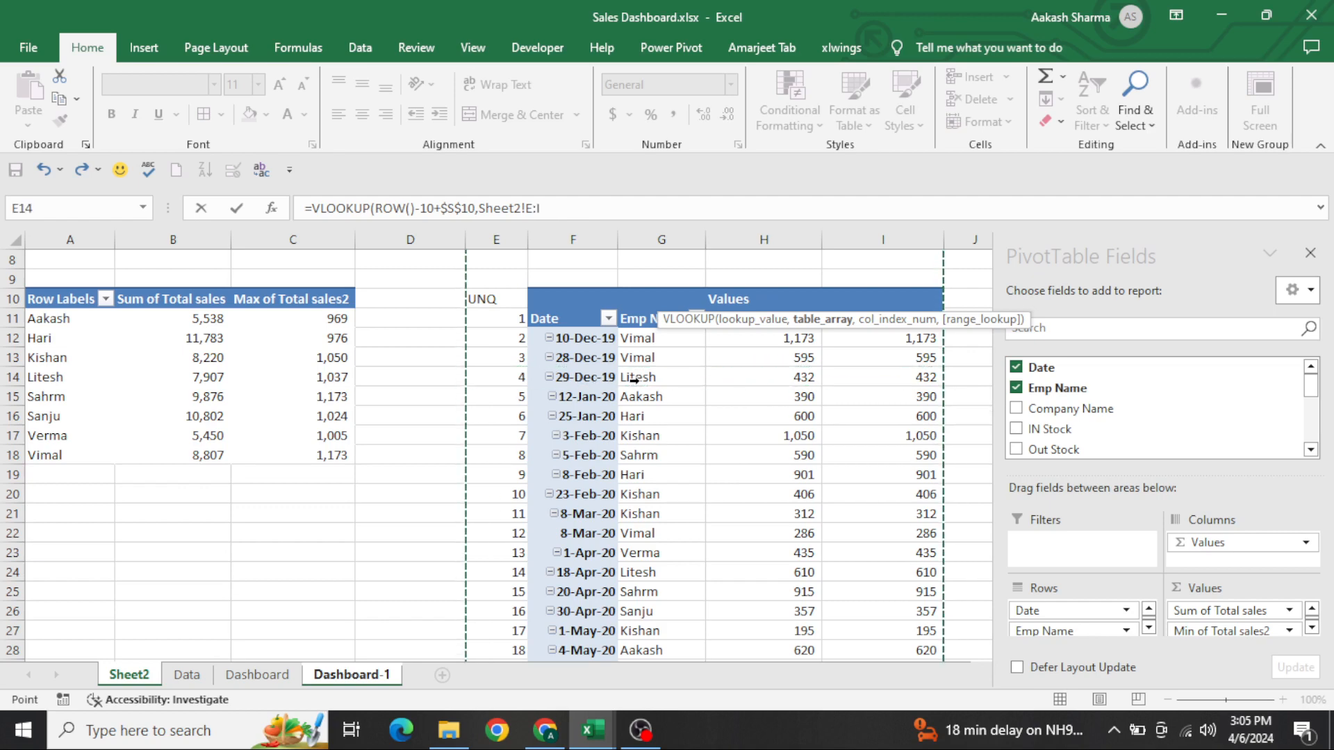
pyautogui.press('F4')
pyautogui.write(',2,0')
pyautogui.press('Return')
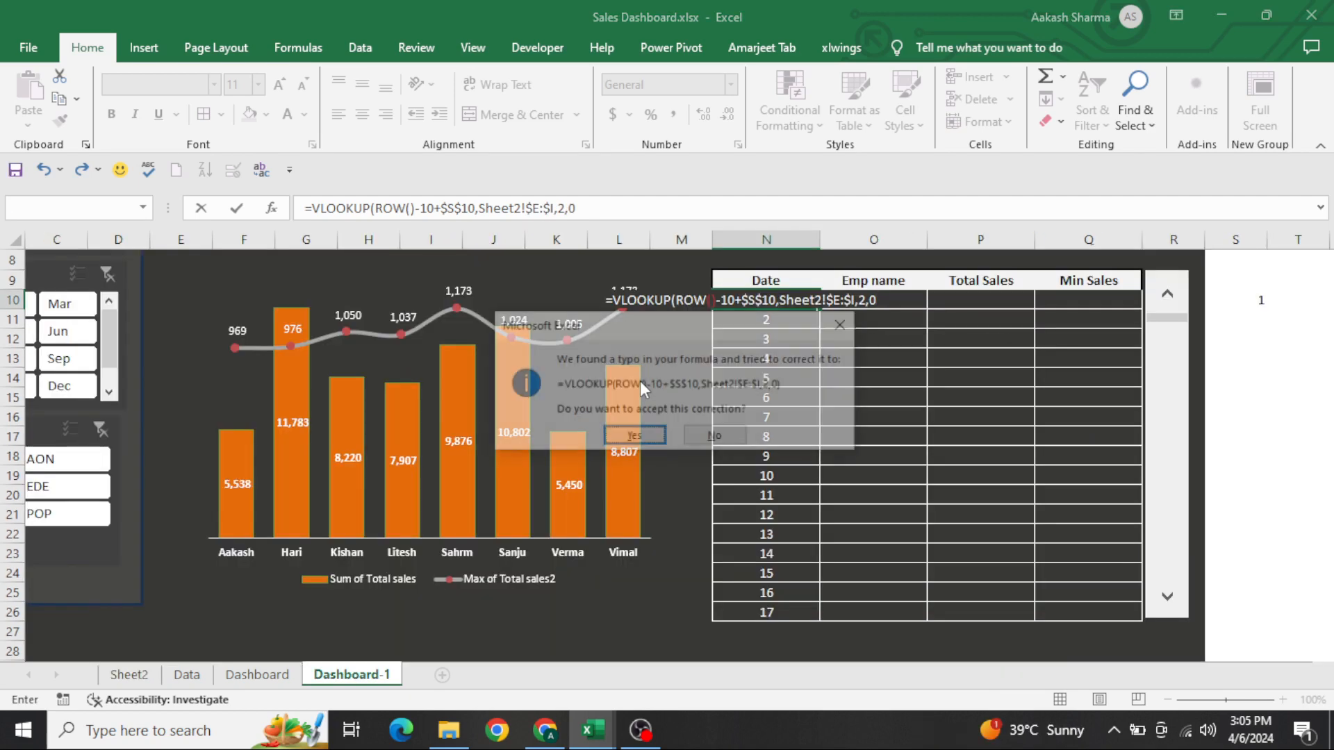
pyautogui.press('Return')
pyautogui.press('F2')
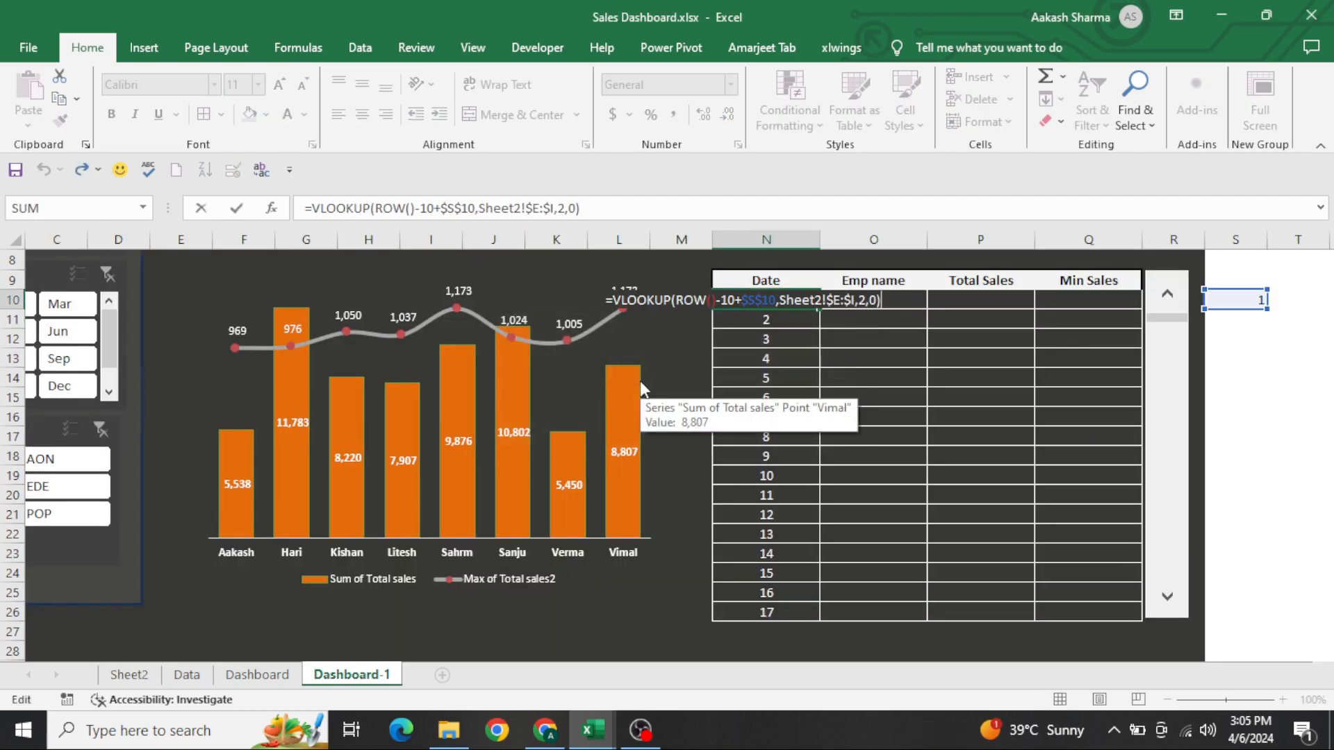
pyautogui.press('Escape')
# Clear E11 on Sheet2 so the UNQ numbering starts at 1 on the pivot table's first data row
pyautogui.hotkey('ctrl', 'pageup')
pyautogui.hotkey('ctrl', 'pageup')
pyautogui.hotkey('ctrl', 'pageup')
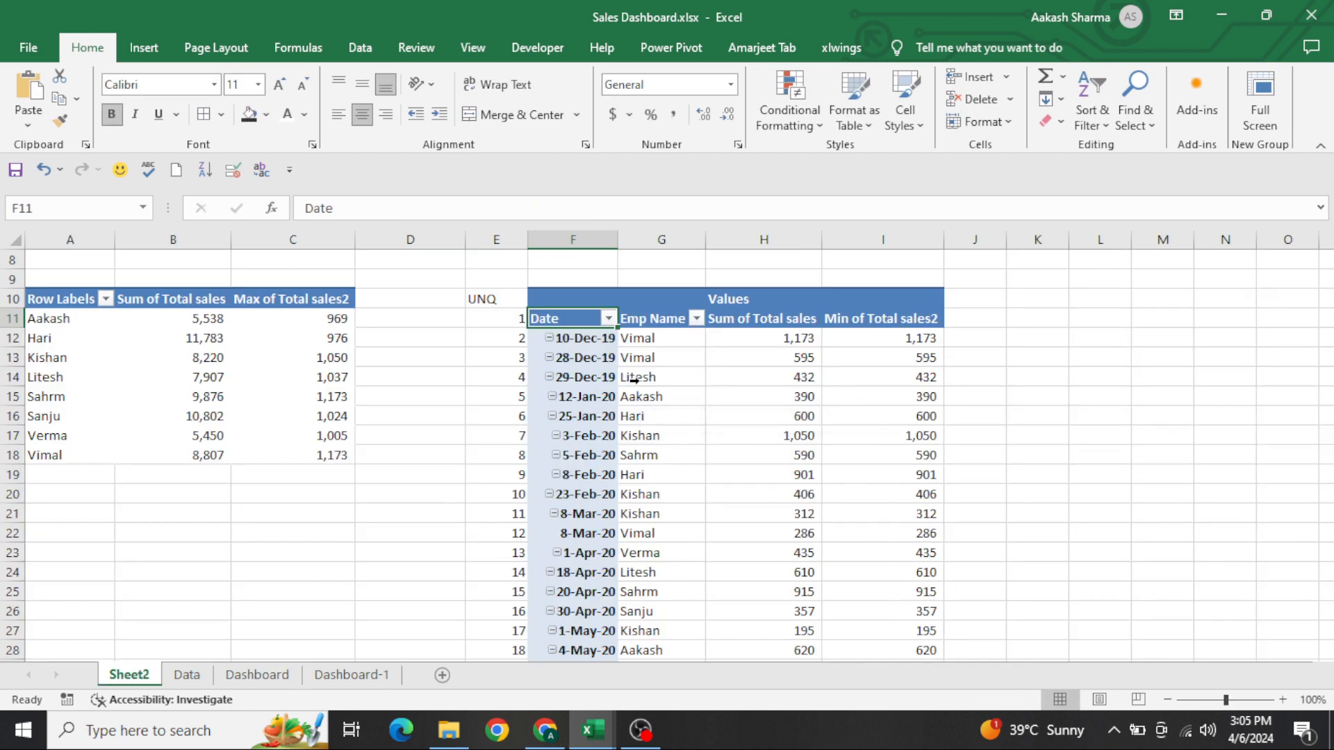
pyautogui.press('Left')
pyautogui.press('Delete')
pyautogui.press('Down')
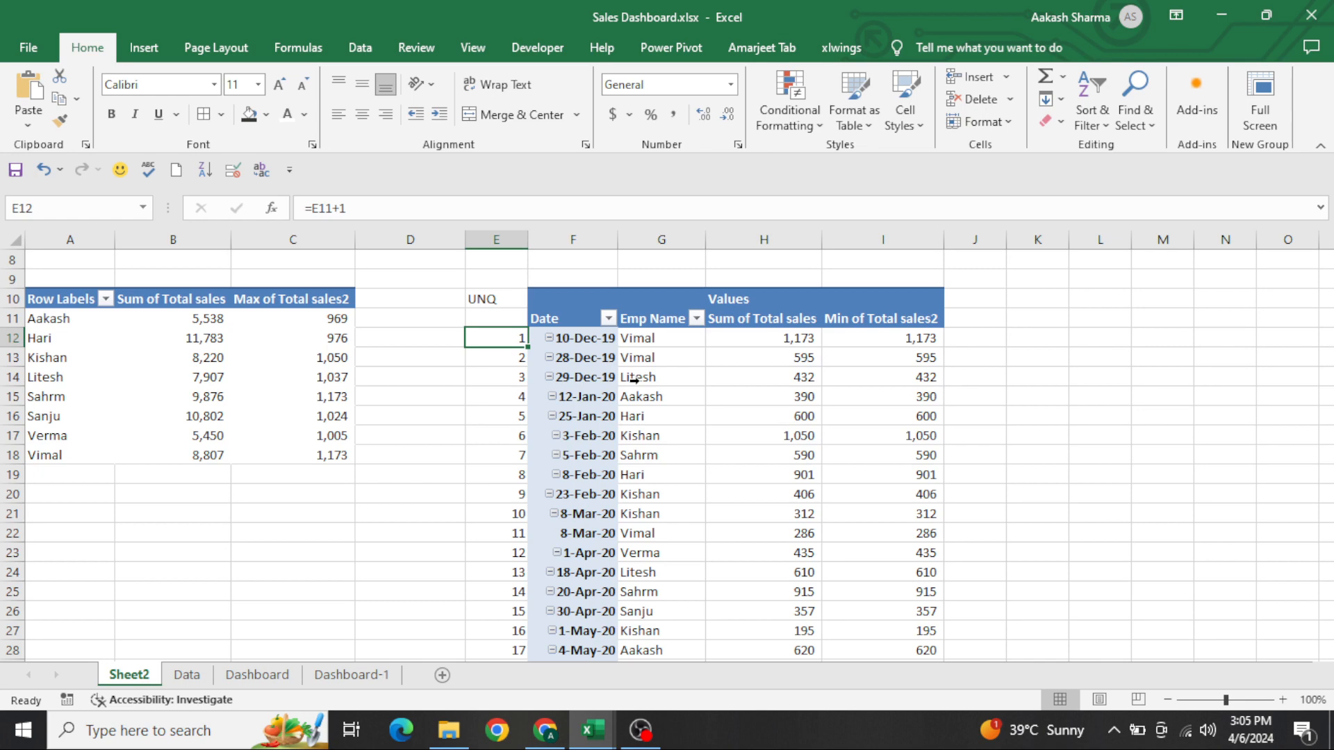
# Copy the N10 VLOOKUP on Dashboard-1 down the Date column through N26 and format the cells as dates
pyautogui.hotkey('ctrl', 'pagedown')
pyautogui.hotkey('ctrl', 'pagedown')
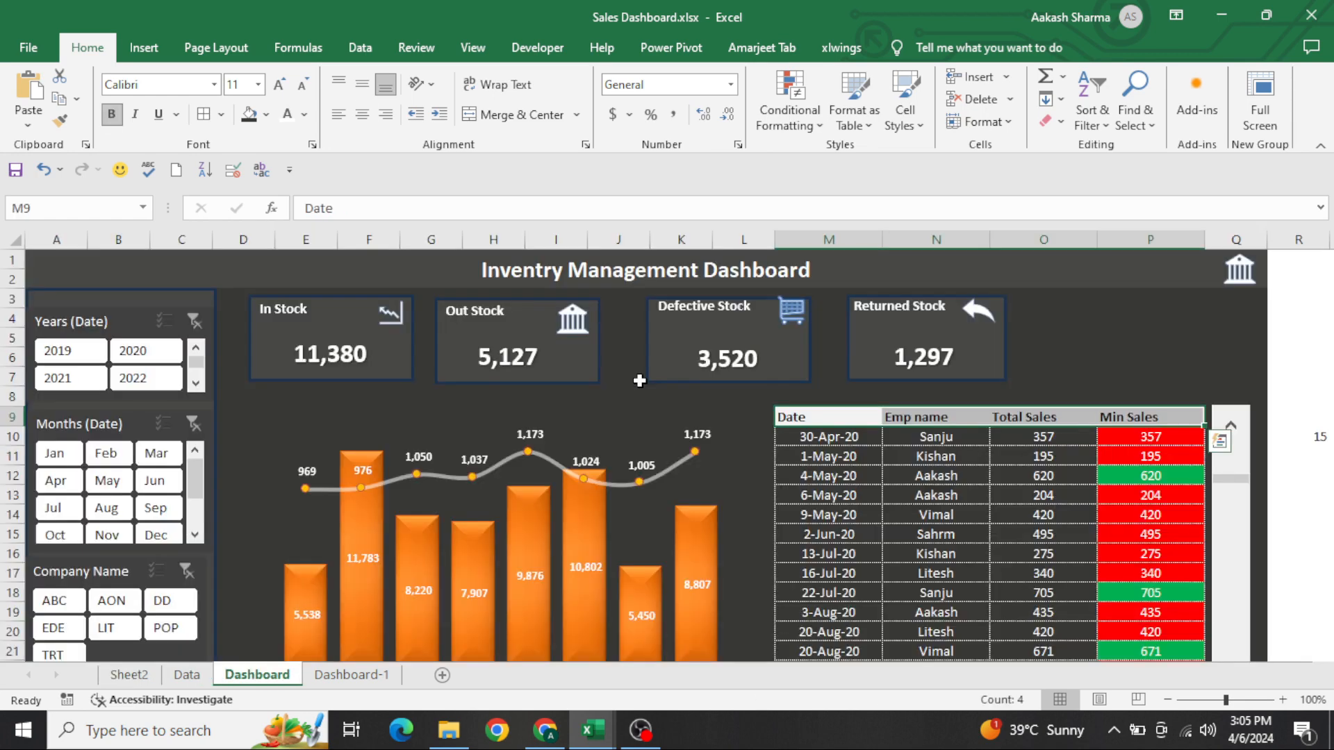
pyautogui.hotkey('ctrl', 'c')
pyautogui.hotkey('ctrl', 'shift', 'Down')
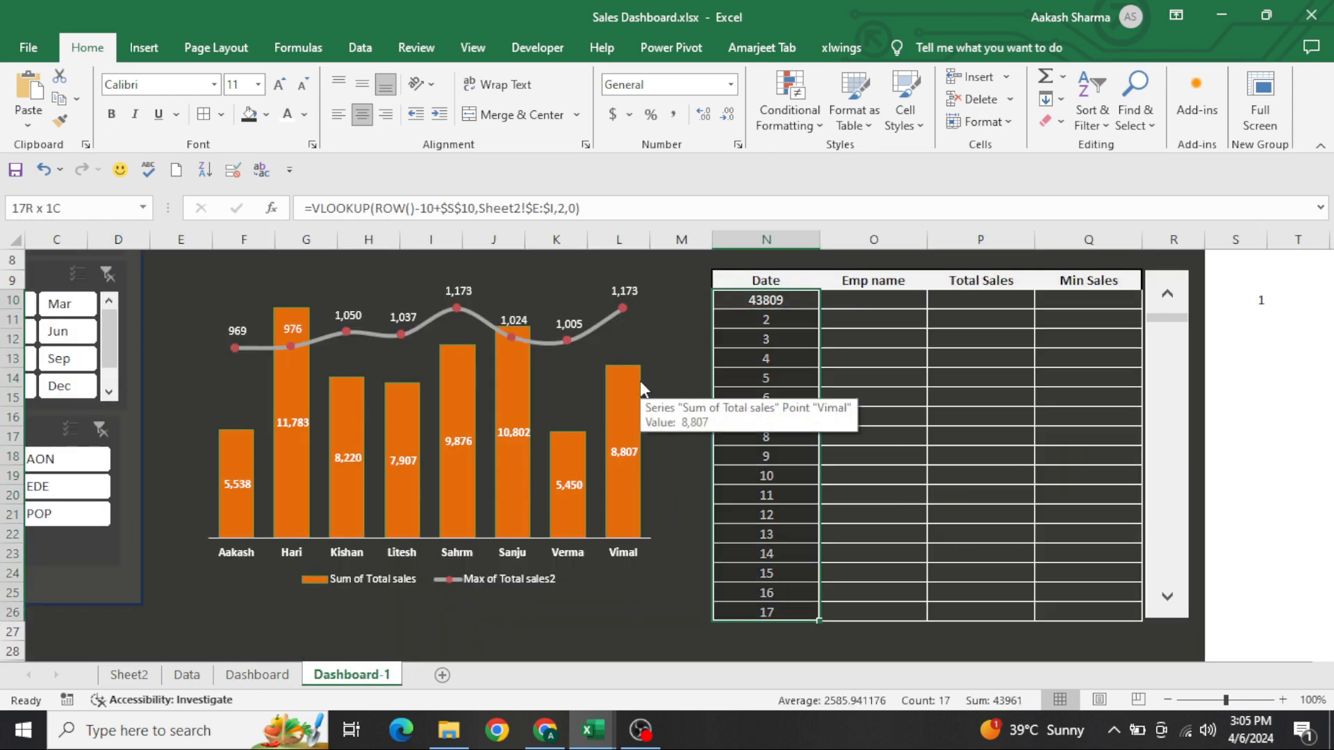
pyautogui.hotkey('ctrl', 'v')
pyautogui.hotkey('ctrl', 'shift', '3')
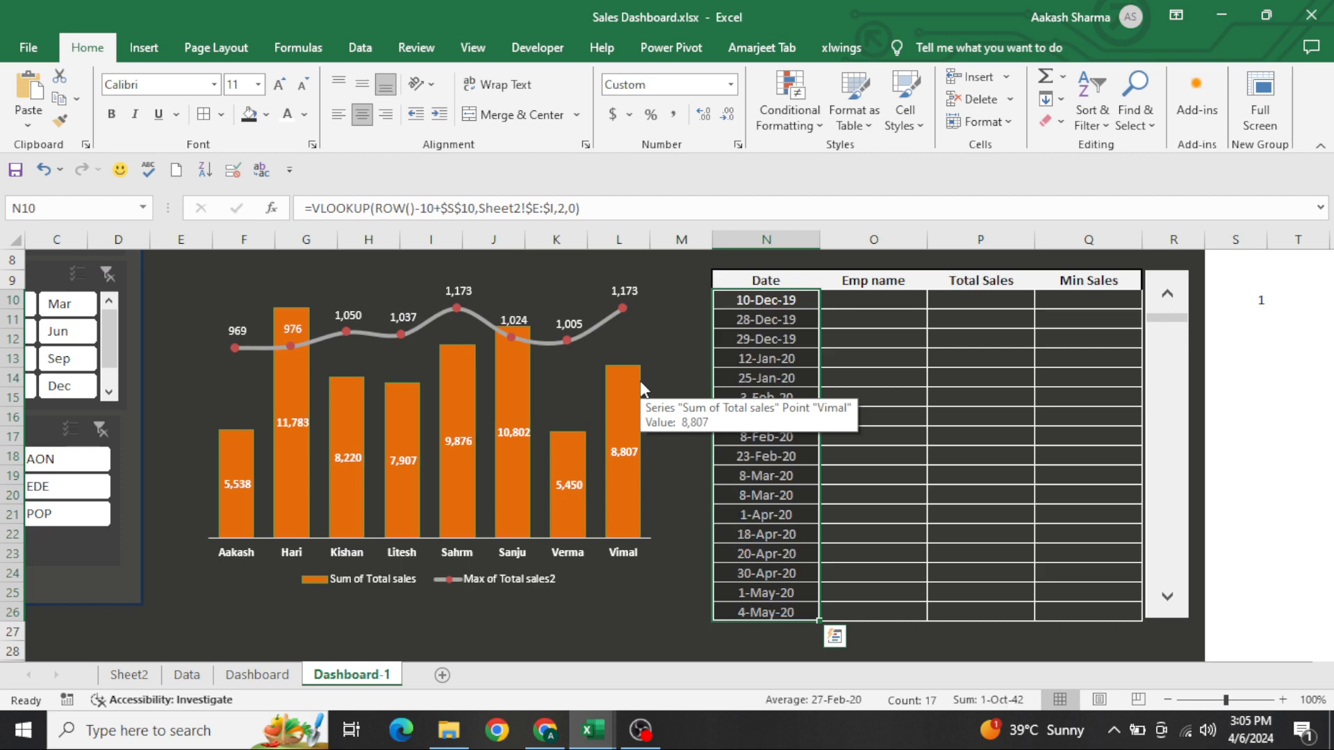
# Copy the N10 formula text into O10 under Emp name and change its column index to 3
pyautogui.press('Right')
pyautogui.press('Left')
pyautogui.press('F2')
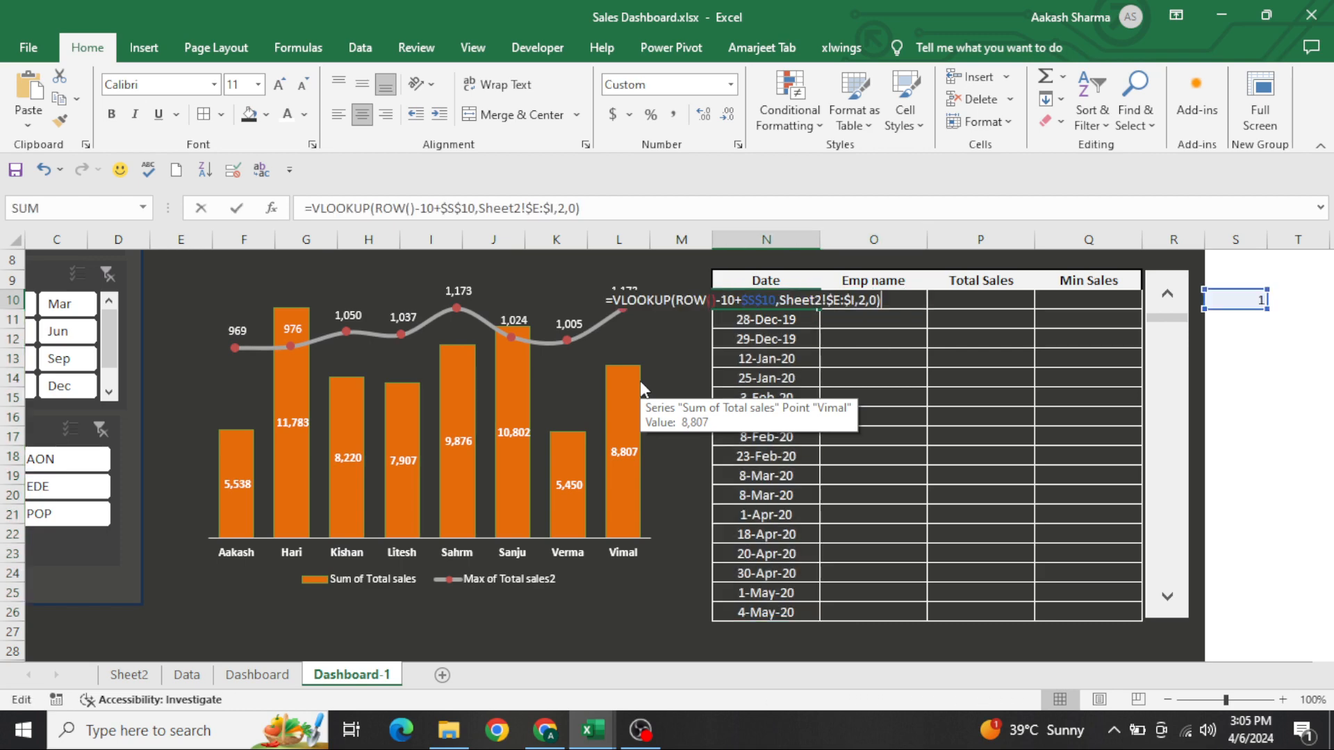
pyautogui.press('Return')
pyautogui.press('Right')
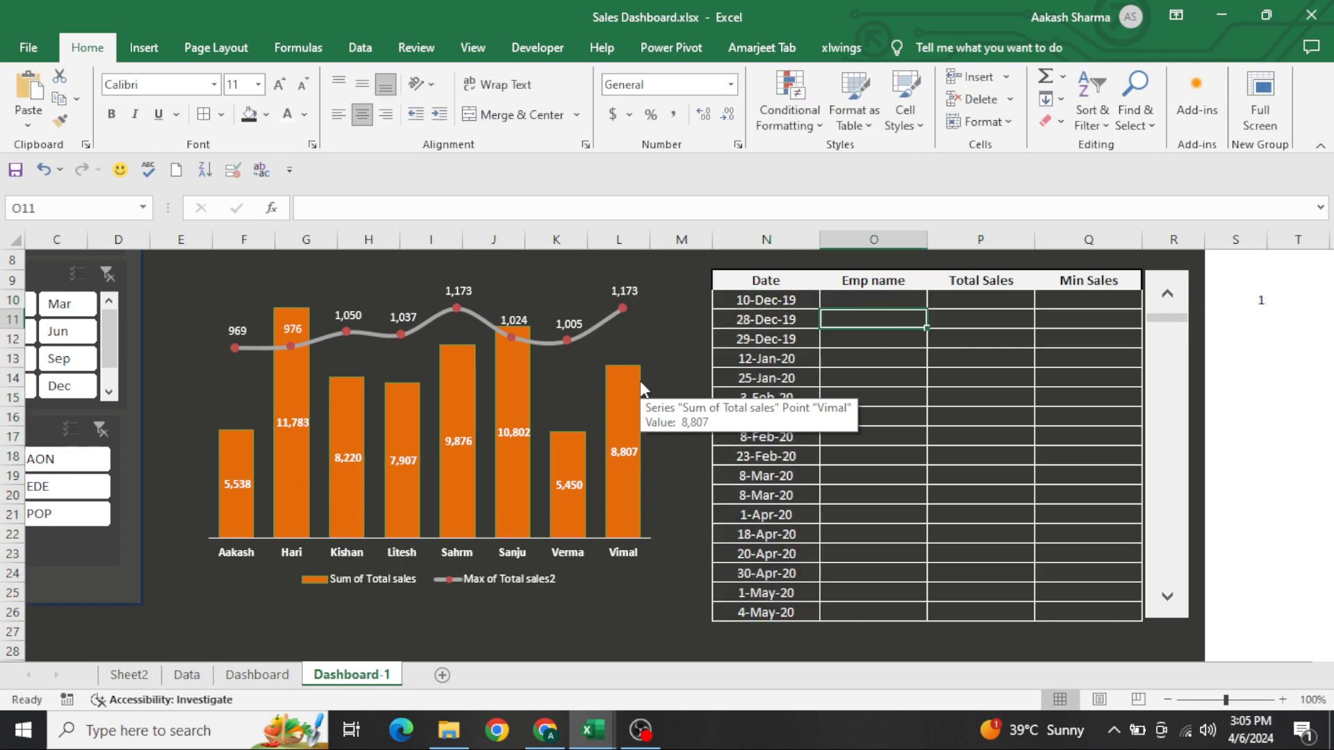
pyautogui.press('Up')
pyautogui.hotkey('ctrl', 'v')
pyautogui.press('F2')
pyautogui.press('Left')
pyautogui.press('Left')
pyautogui.press('Left')
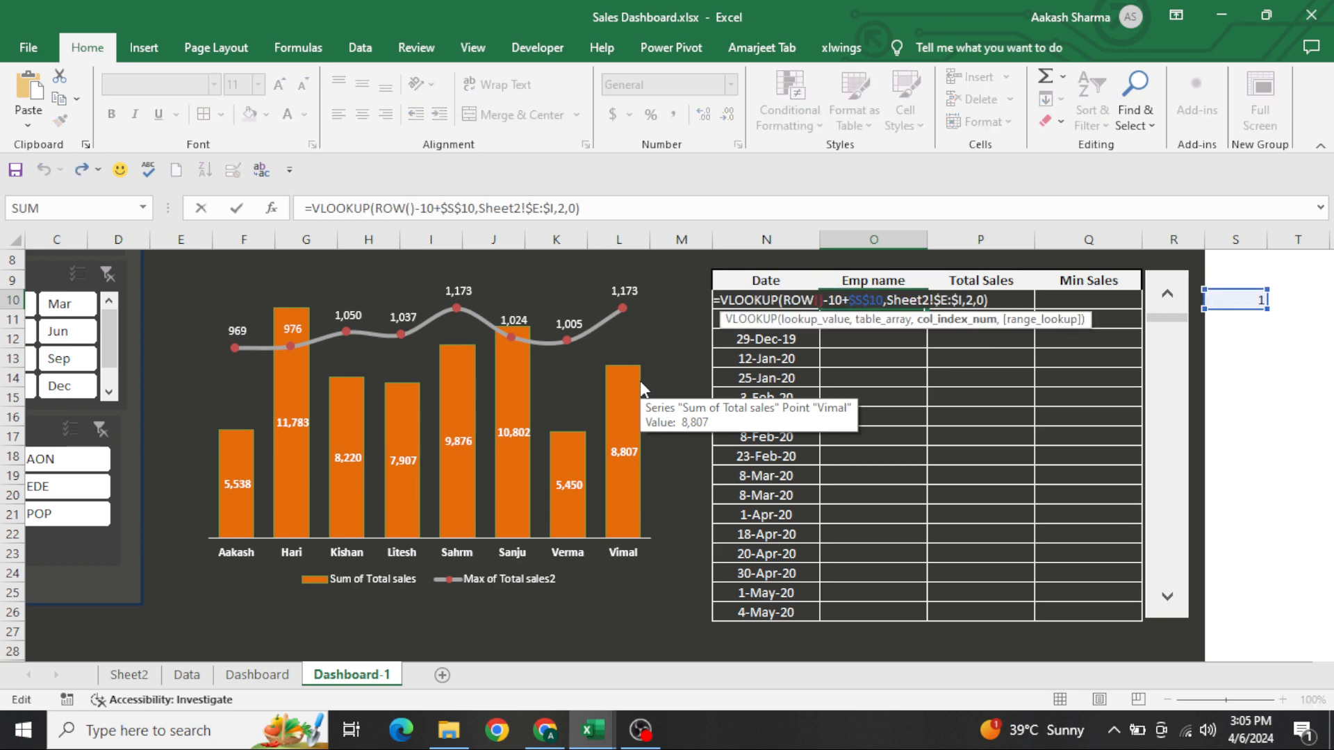
pyautogui.press('BackSpace')
pyautogui.write('3')
pyautogui.press('Return')
# Copy the O10 formula text into P10 under Total Sales and change its column index to 4
pyautogui.press('Up')
pyautogui.press('F2')
pyautogui.hotkey('shift', 'Home')
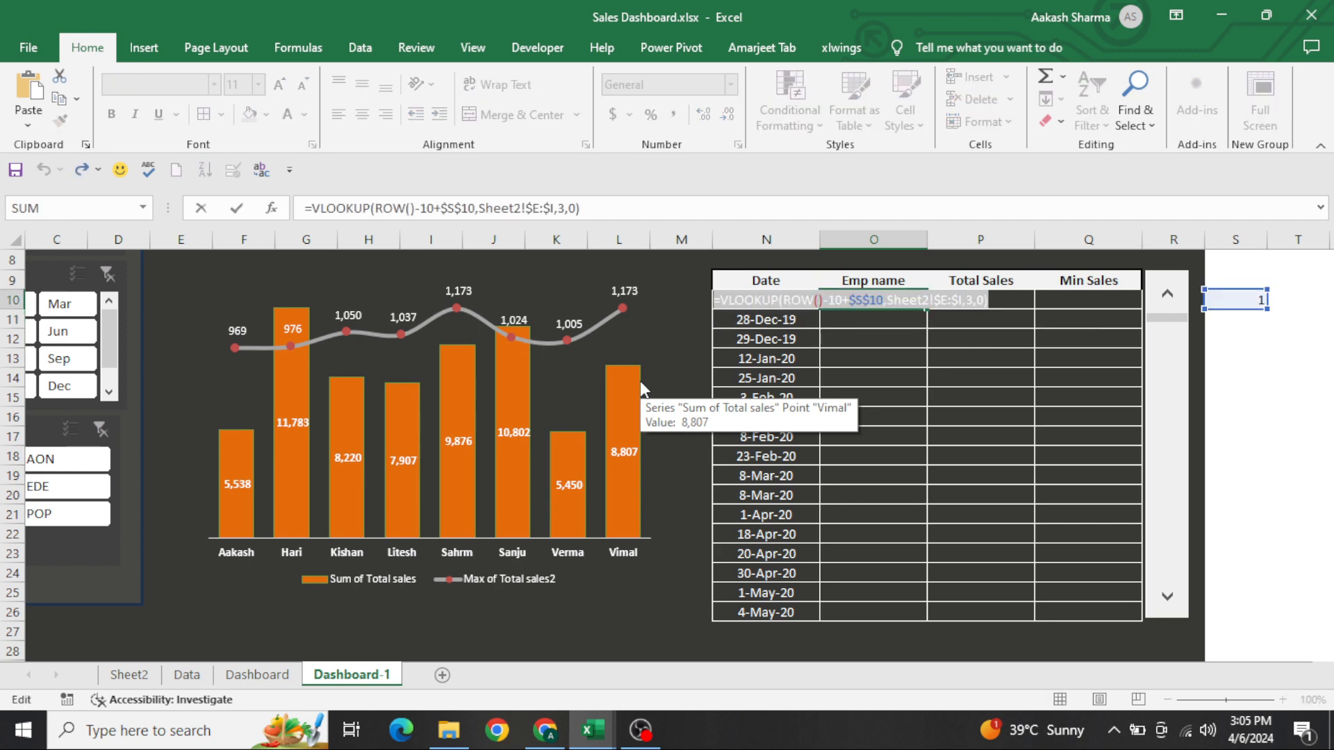
pyautogui.press('Return')
pyautogui.press('Right')
pyautogui.press('Up')
pyautogui.hotkey('ctrl', 'v')
pyautogui.press('F2')
pyautogui.press('Left')
pyautogui.press('Left')
pyautogui.press('Left')
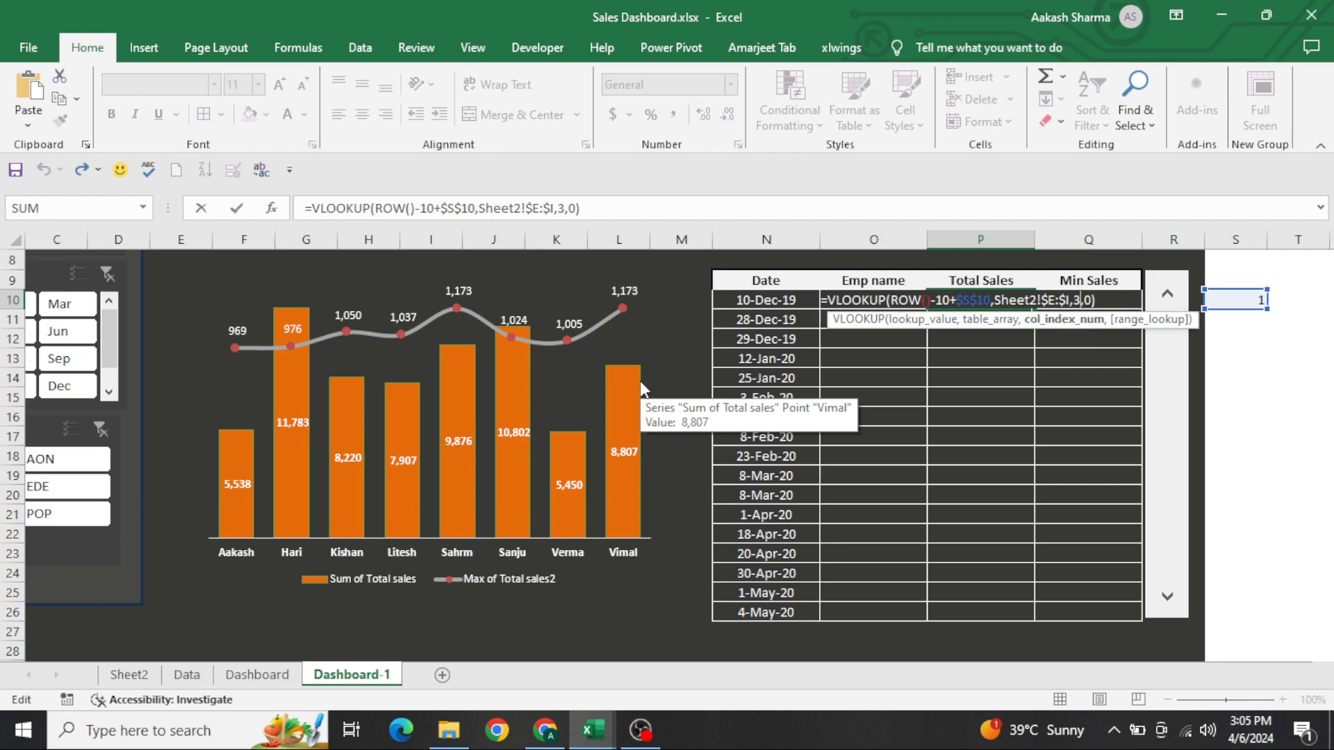
pyautogui.press('BackSpace')
pyautogui.write('4')
pyautogui.press('Return')
# Copy the P10 formula text into Q10 under Min Sales and change its column index to 5
pyautogui.press('Up')
pyautogui.press('F2')
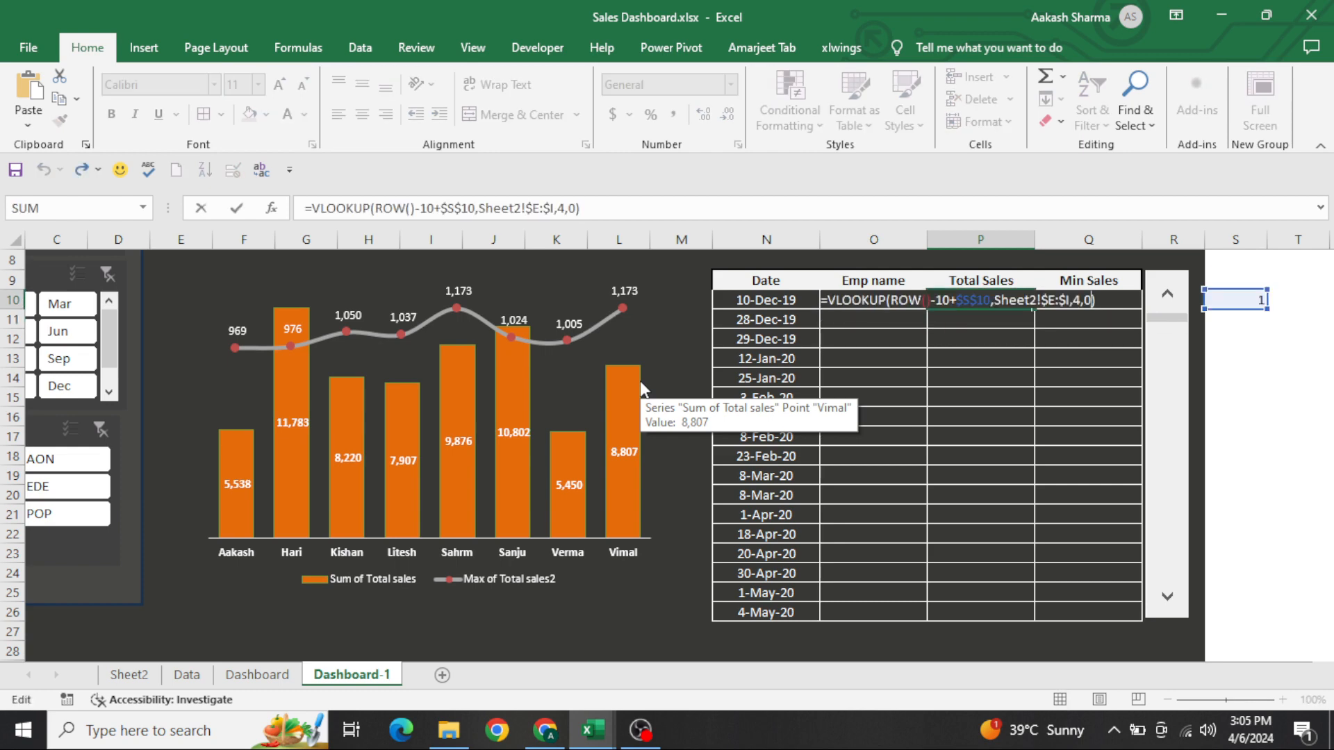
pyautogui.hotkey('shift', 'Home')
pyautogui.hotkey('ctrl', 'c')
pyautogui.press('Return')
pyautogui.press('Right')
pyautogui.press('Up')
pyautogui.hotkey('ctrl', 'v')
pyautogui.press('F2')
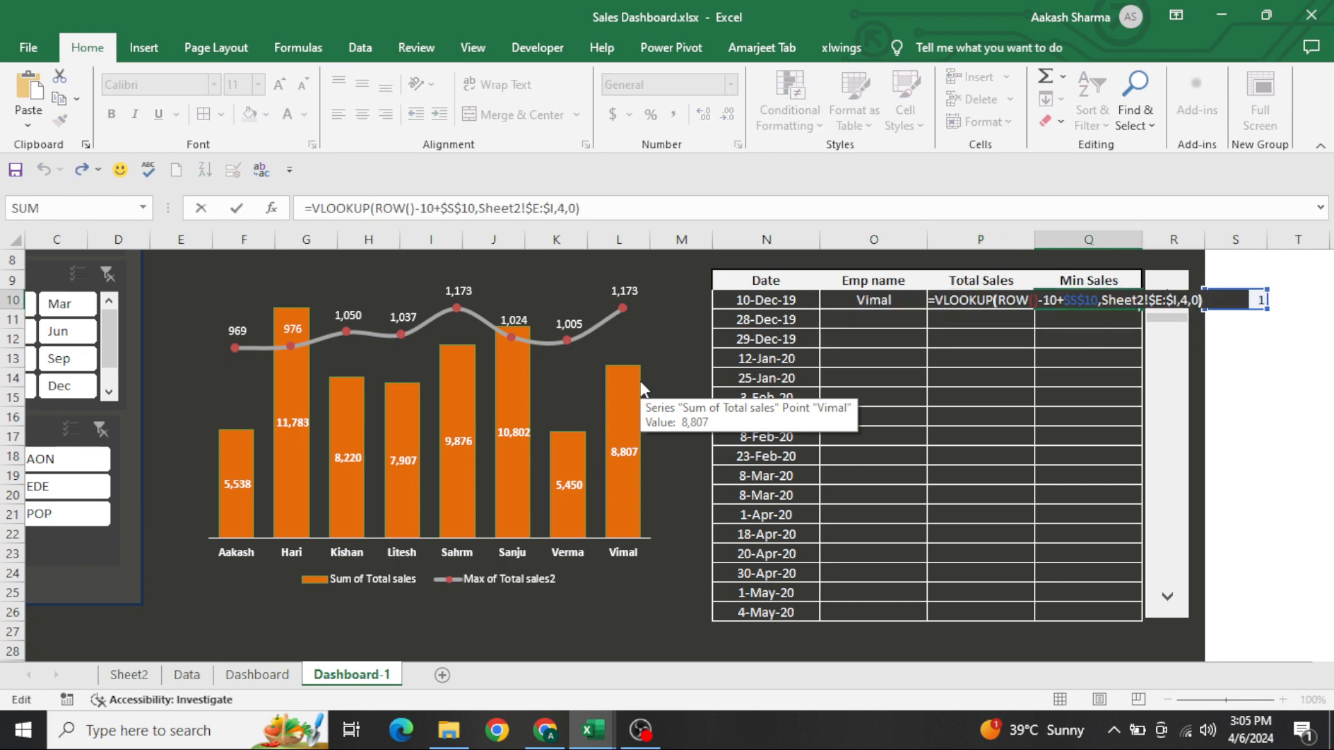
pyautogui.press('Left')
pyautogui.press('Left')
pyautogui.press('Left')
pyautogui.press('BackSpace')
pyautogui.write('5')
pyautogui.press('Return')
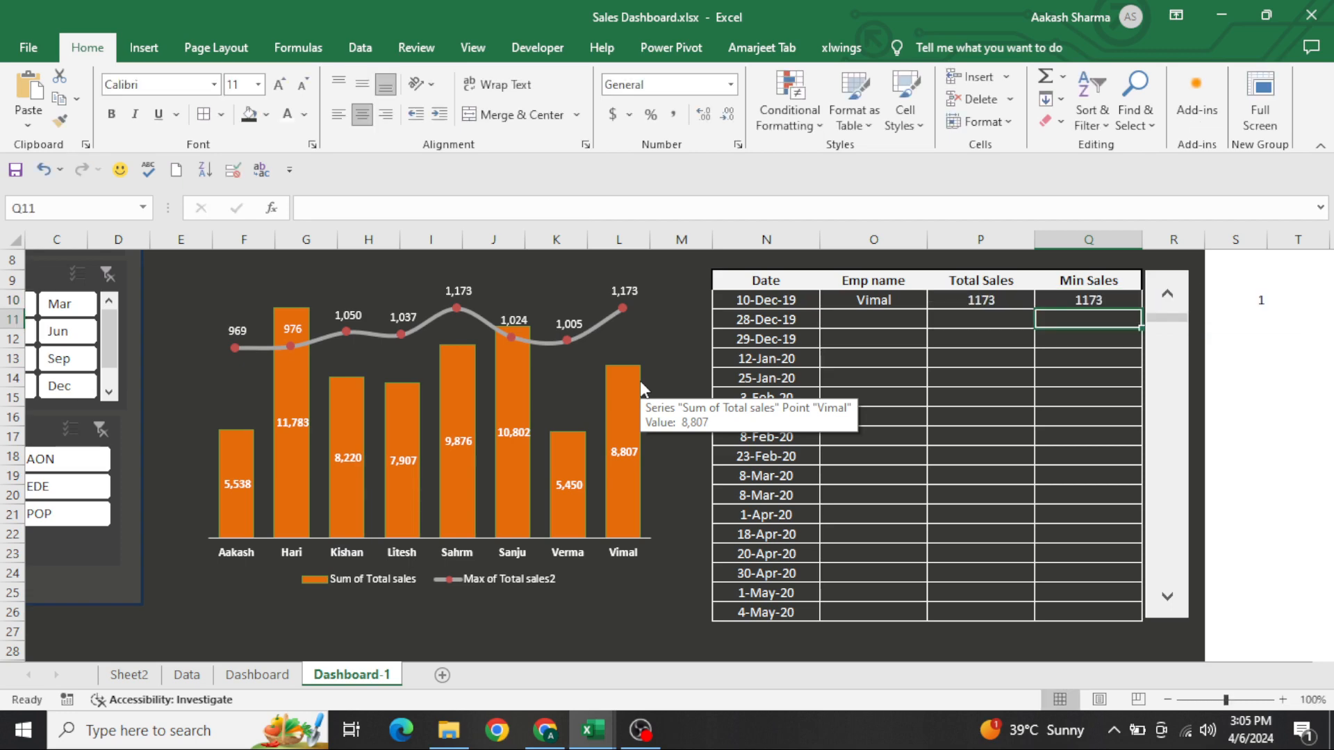
# Fill the O10:Q10 lookup formulas down through row 26 and return to N10
pyautogui.hotkey('ctrl', 'Left')
pyautogui.hotkey('ctrl', 'Down')
pyautogui.press('Right')
pyautogui.hotkey('ctrl', 'shift', 'Up')
pyautogui.hotkey('shift', 'Right')
pyautogui.hotkey('shift', 'Right')
pyautogui.hotkey('ctrl', 'd')
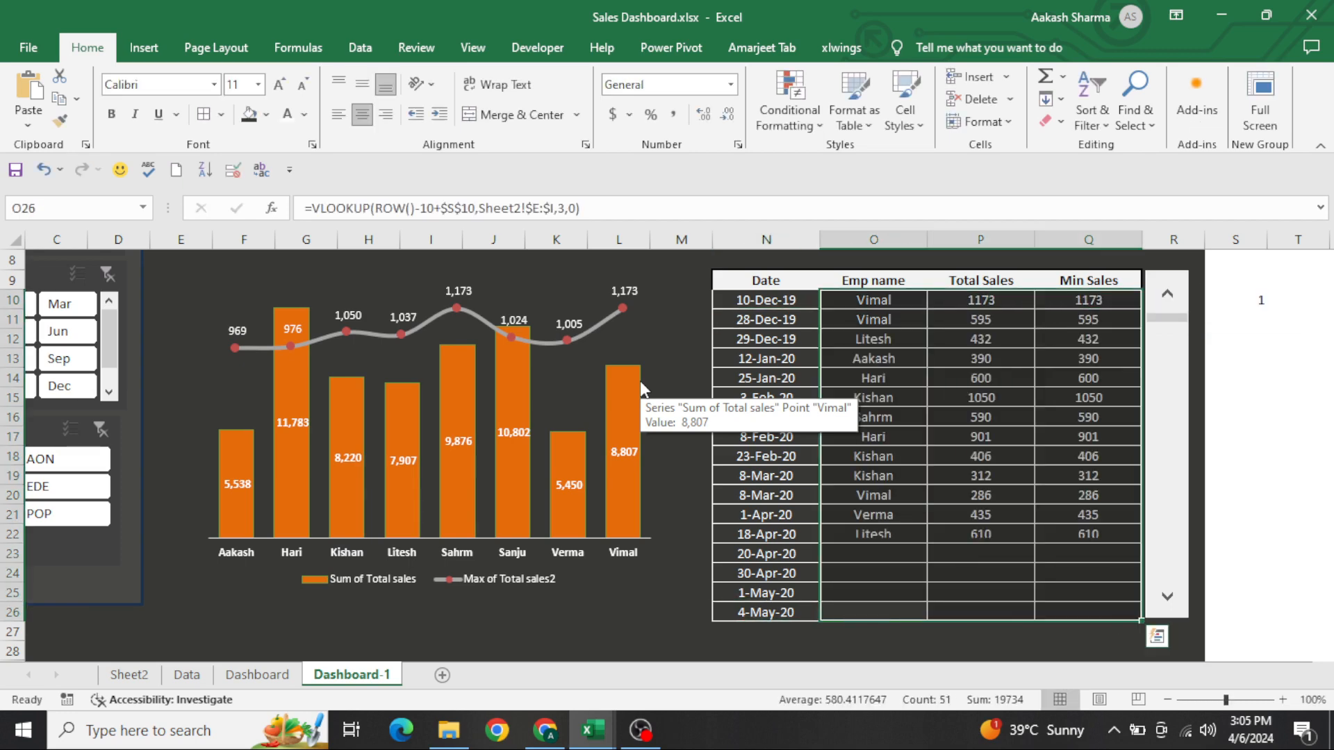
pyautogui.hotkey('ctrl', 'Up')
pyautogui.press('Down')
pyautogui.press('Left')
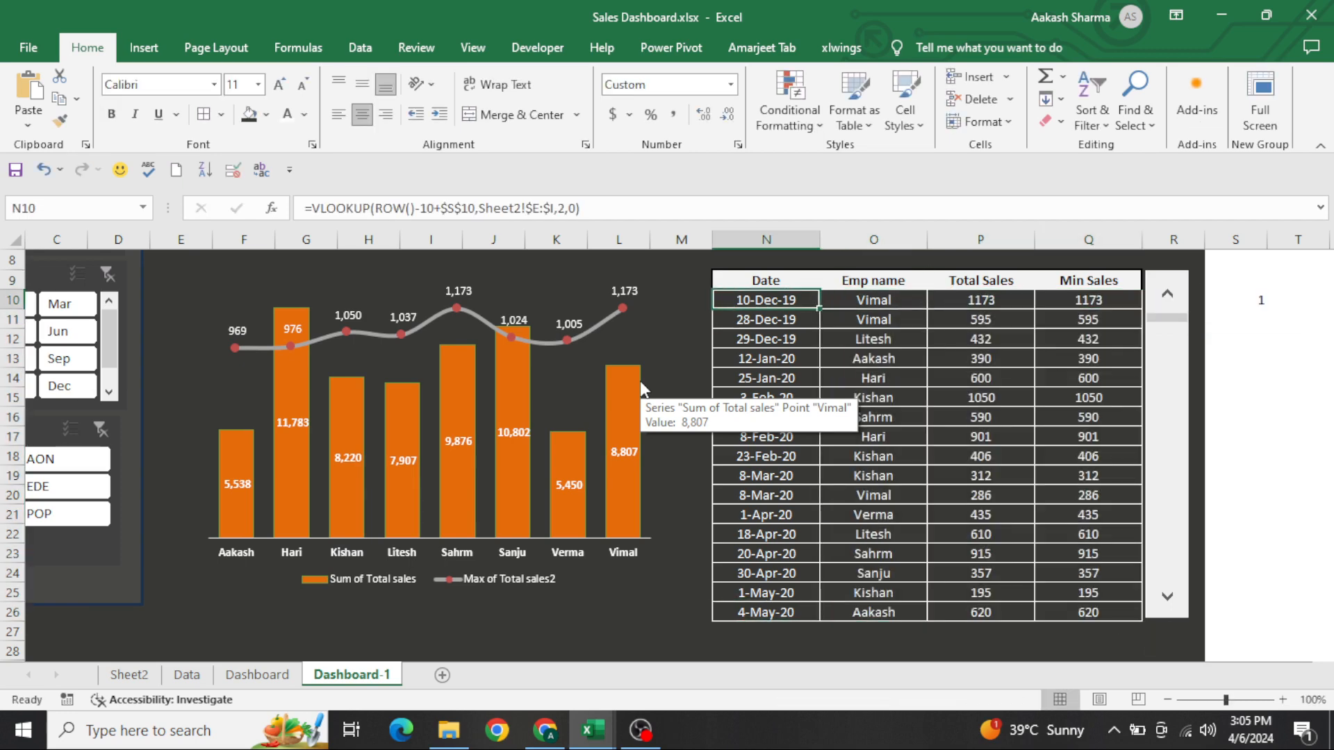
# Test the scroll bar beside the sales table by paging down through the records
pyautogui.click(1173, 528)
pyautogui.click(1173, 528)
pyautogui.click(1173, 528)
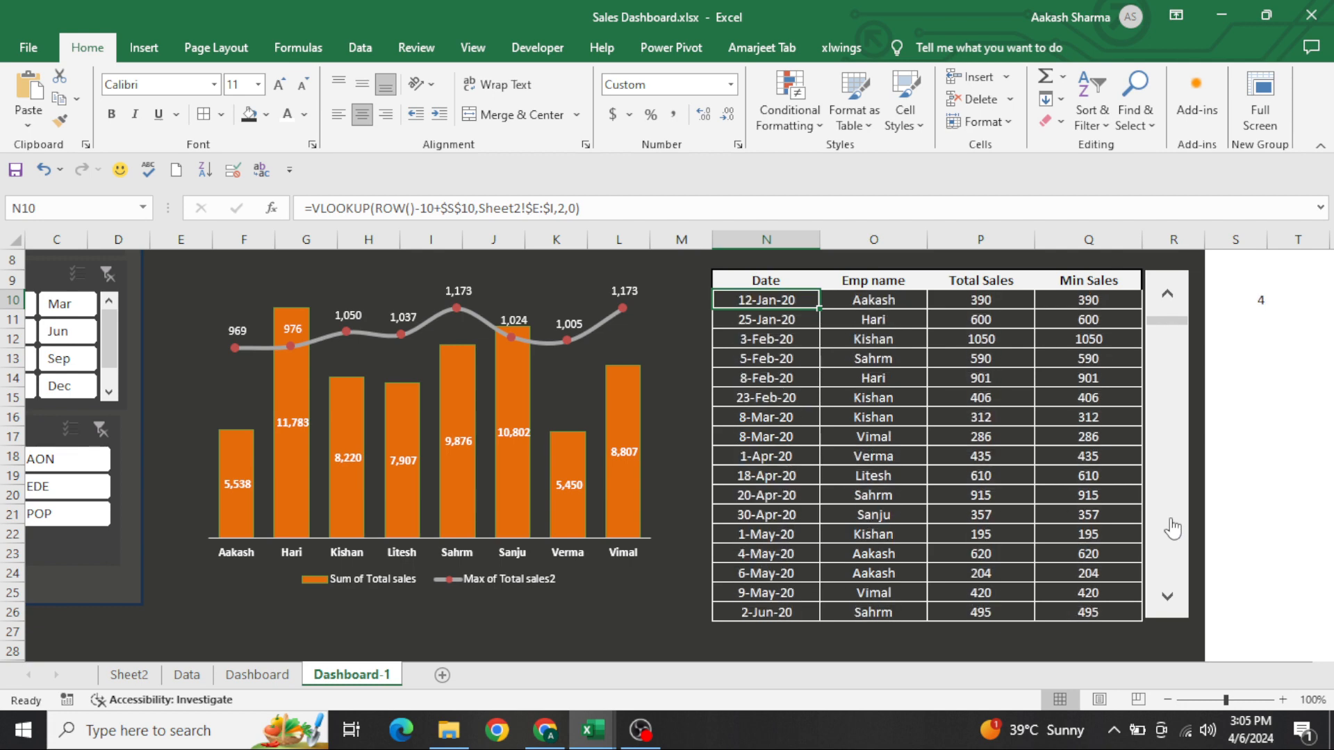
pyautogui.click(1173, 528)
pyautogui.click(1173, 528)
pyautogui.click(1173, 528)
pyautogui.click(1173, 528)
pyautogui.click(1173, 528)
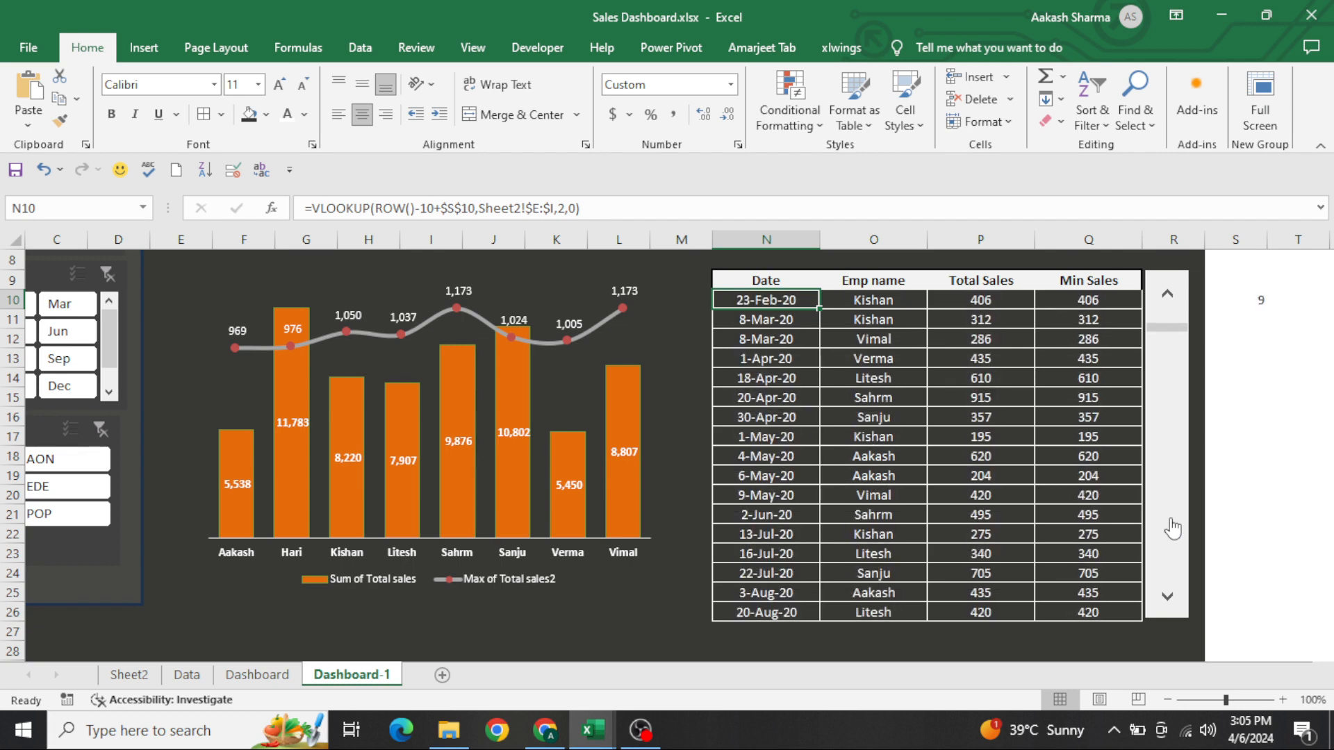
# Highlight Min Sales cells Q10:Q26 that are greater than 500 with Light Red Fill with Dark Red Text
pyautogui.click(1122, 511)
pyautogui.hotkey('ctrl', 'Up')
pyautogui.press('Down')
pyautogui.hotkey('ctrl', 'shift', 'Down')
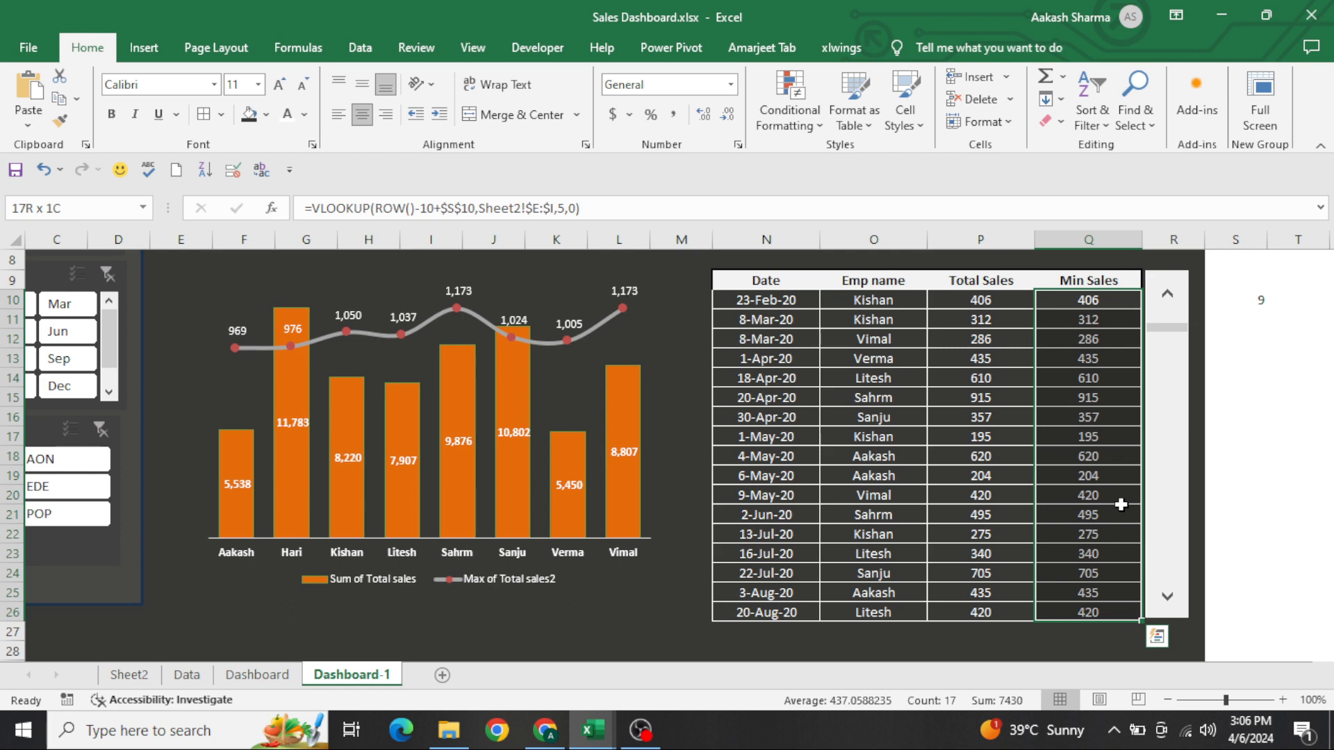
pyautogui.hotkey('alt', 'h')
pyautogui.press('l')
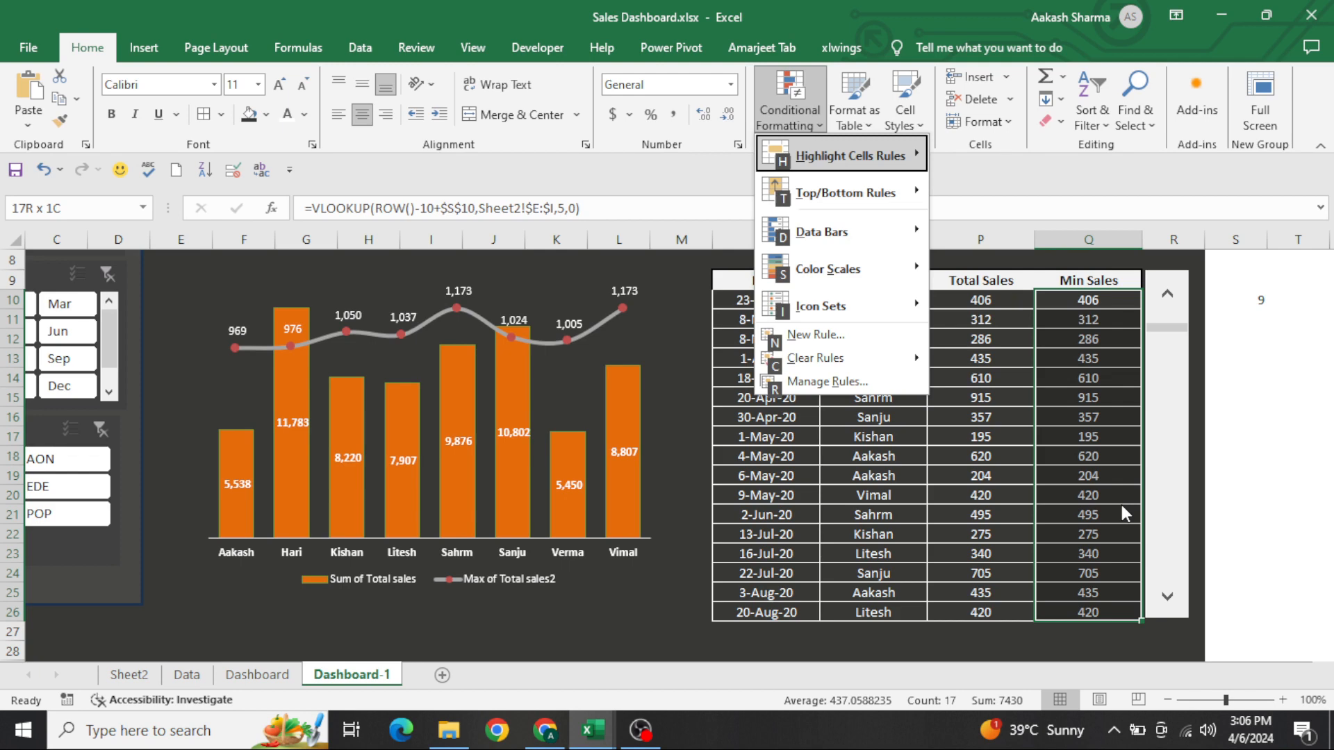
pyautogui.press('h')
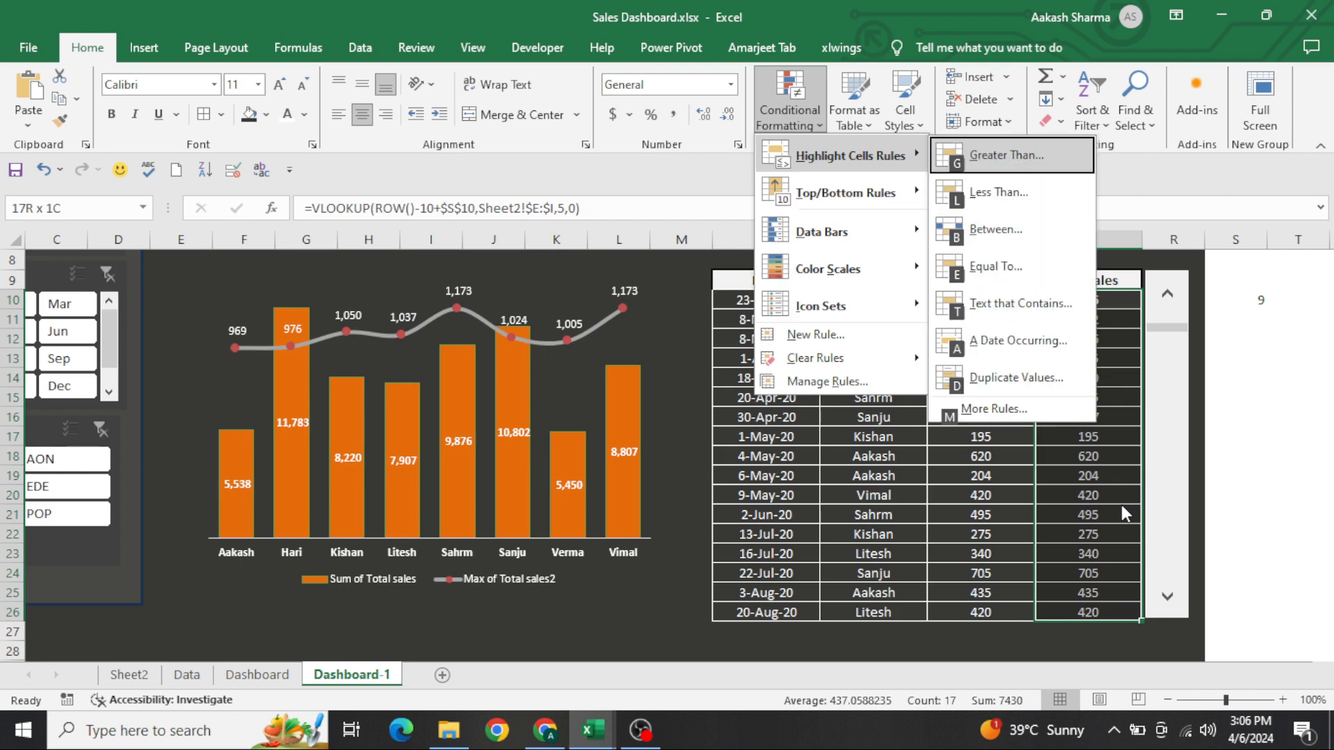
pyautogui.press('g')
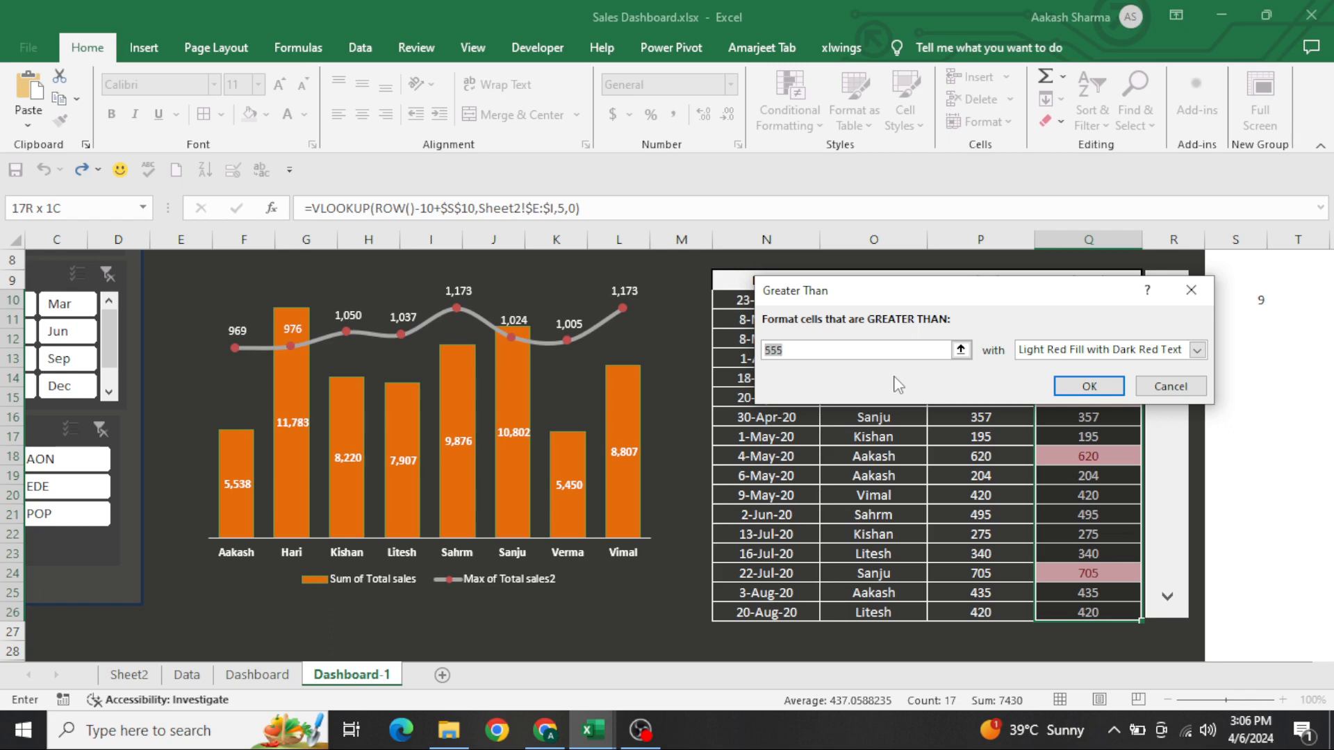
pyautogui.write('500')
pyautogui.click(1086, 384)
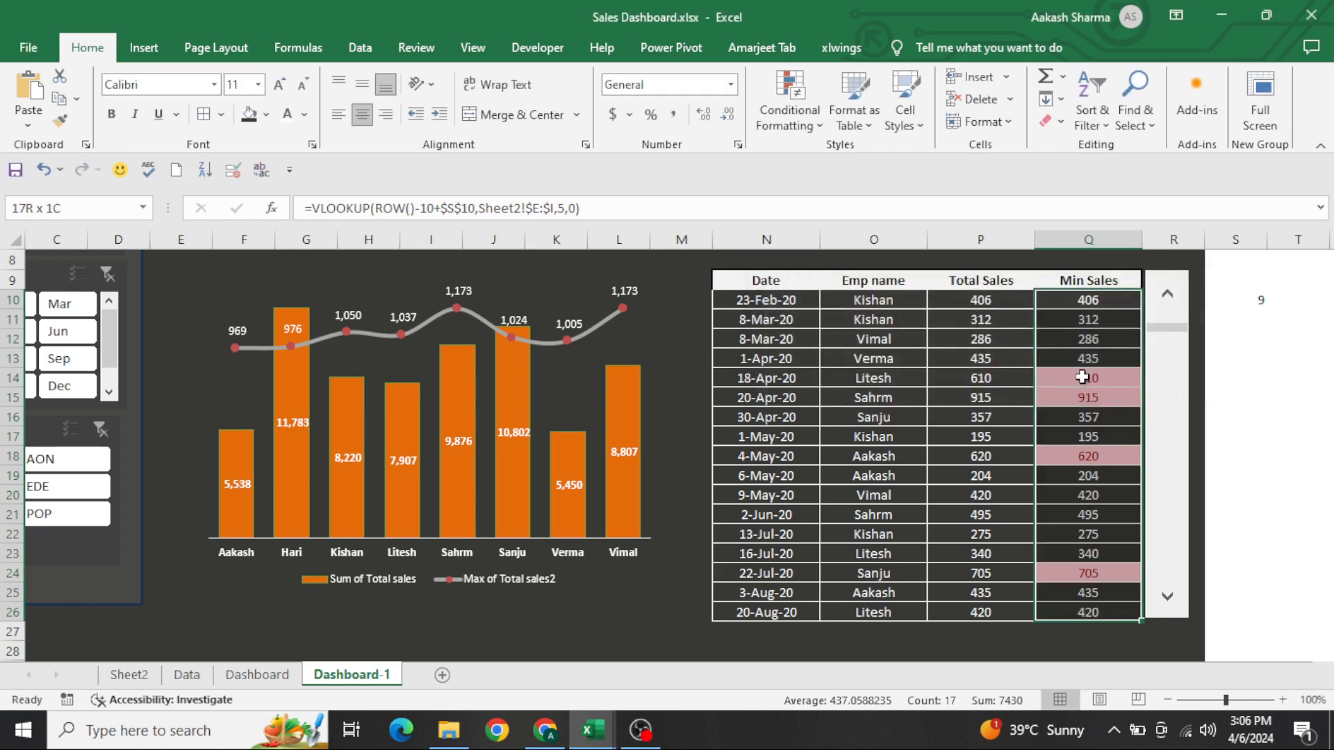
# Highlight Min Sales cells Q10:Q26 that are less than 500 with Green Fill with Dark Green Text
pyautogui.hotkey('alt', 'h')
pyautogui.press('l')
pyautogui.press('h')
pyautogui.press('Down')
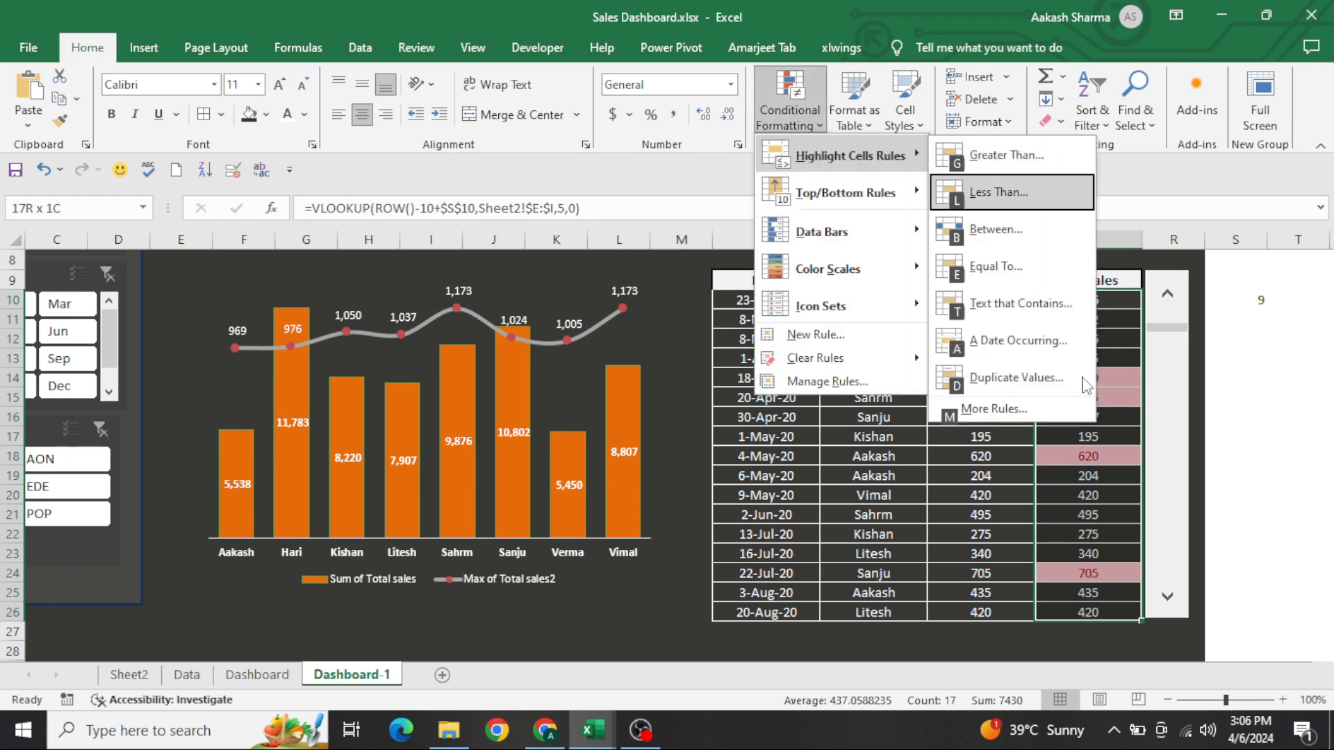
pyautogui.press('Return')
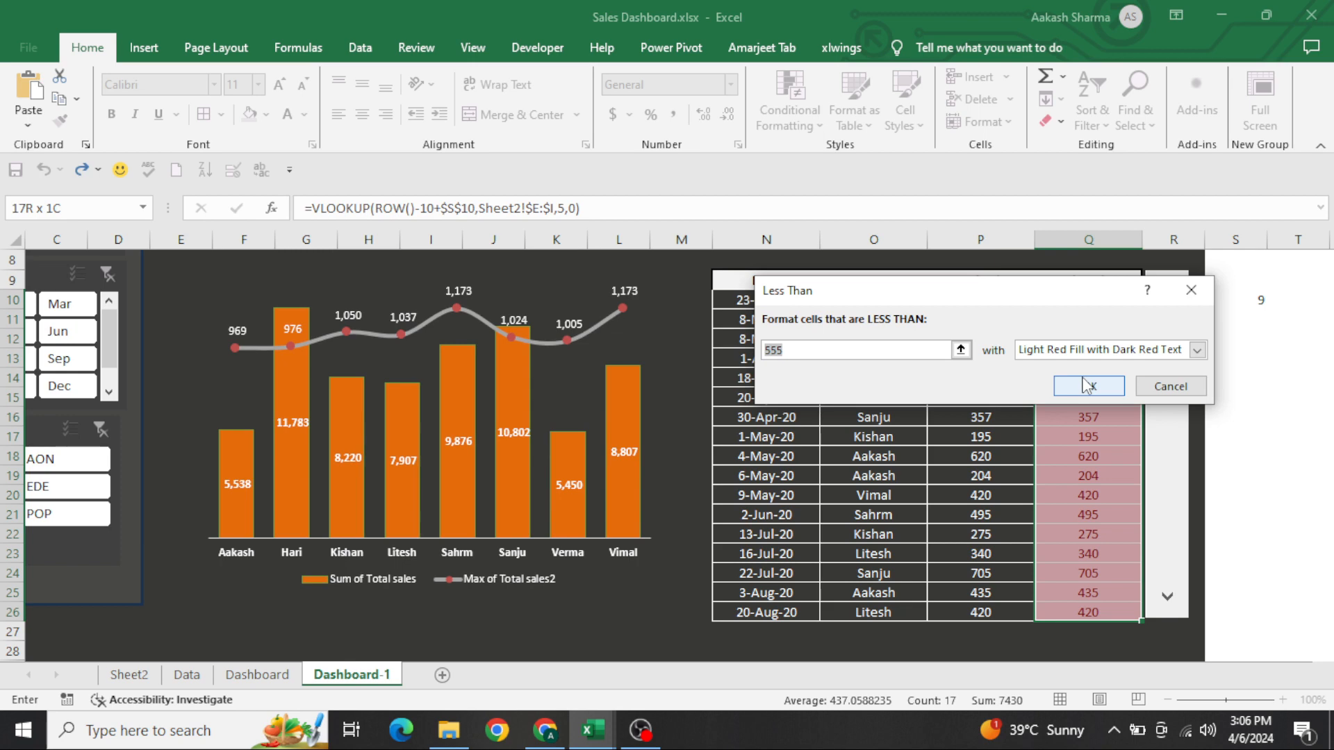
pyautogui.write('50')
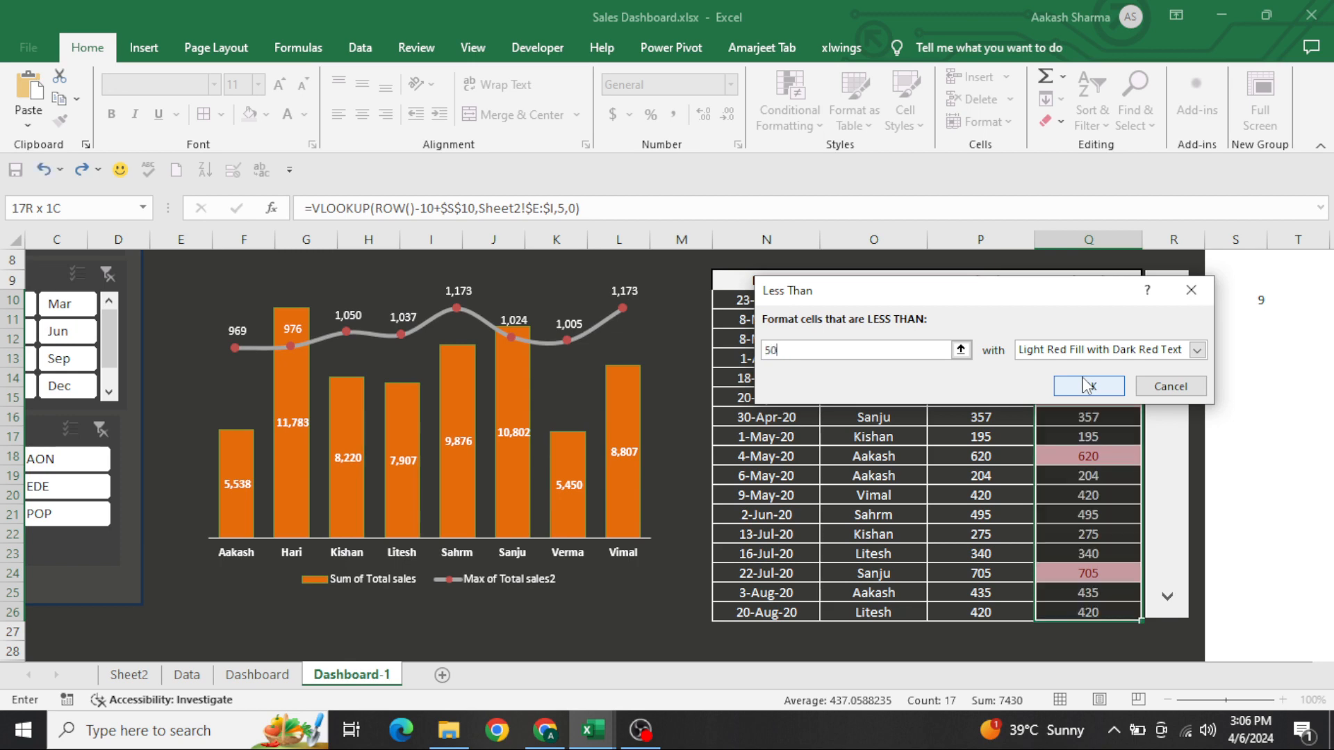
pyautogui.write('0')
pyautogui.click(1198, 350)
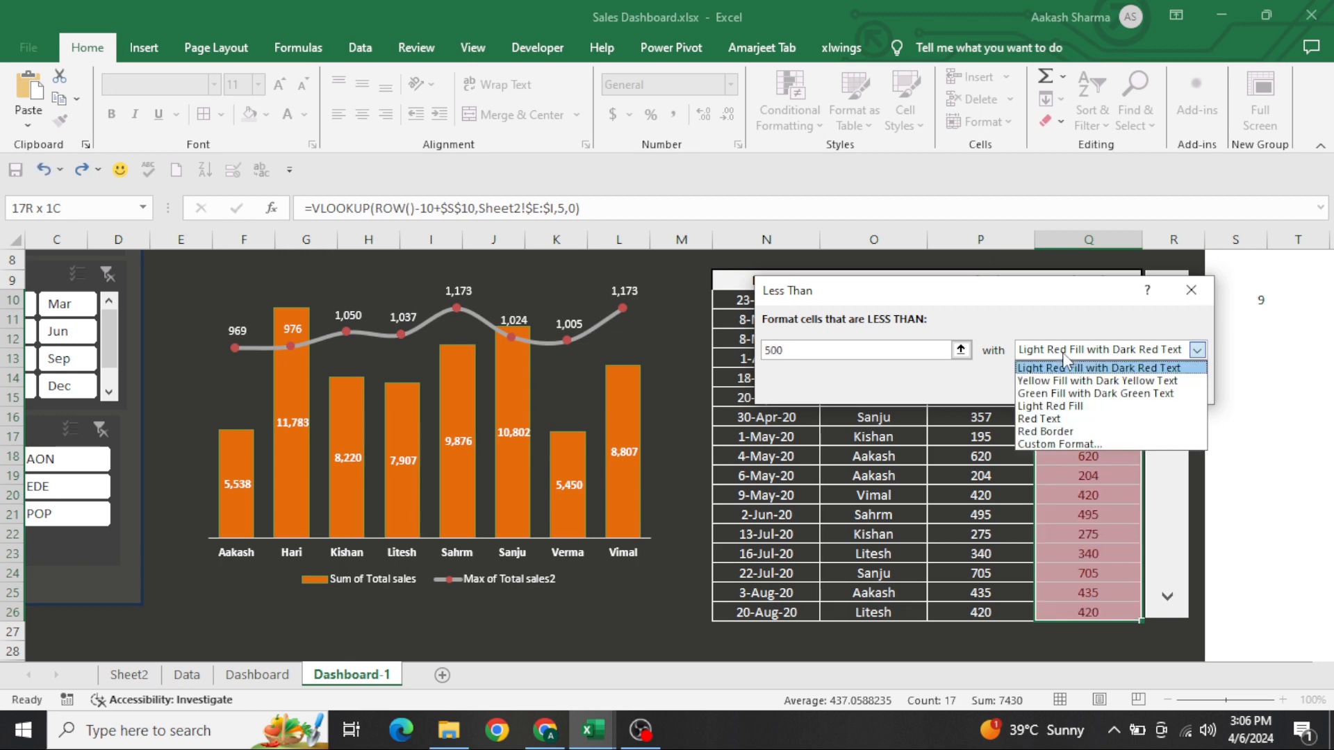
pyautogui.click(1057, 394)
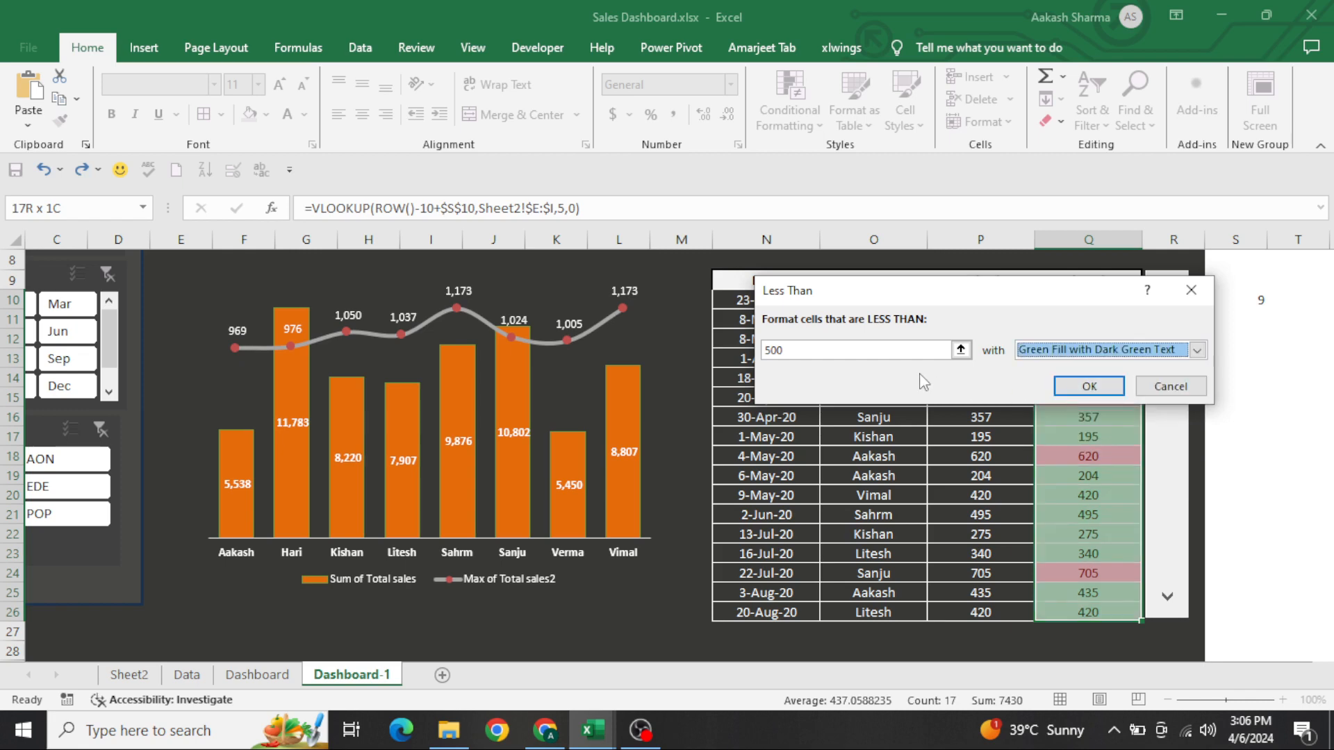
pyautogui.click(876, 350)
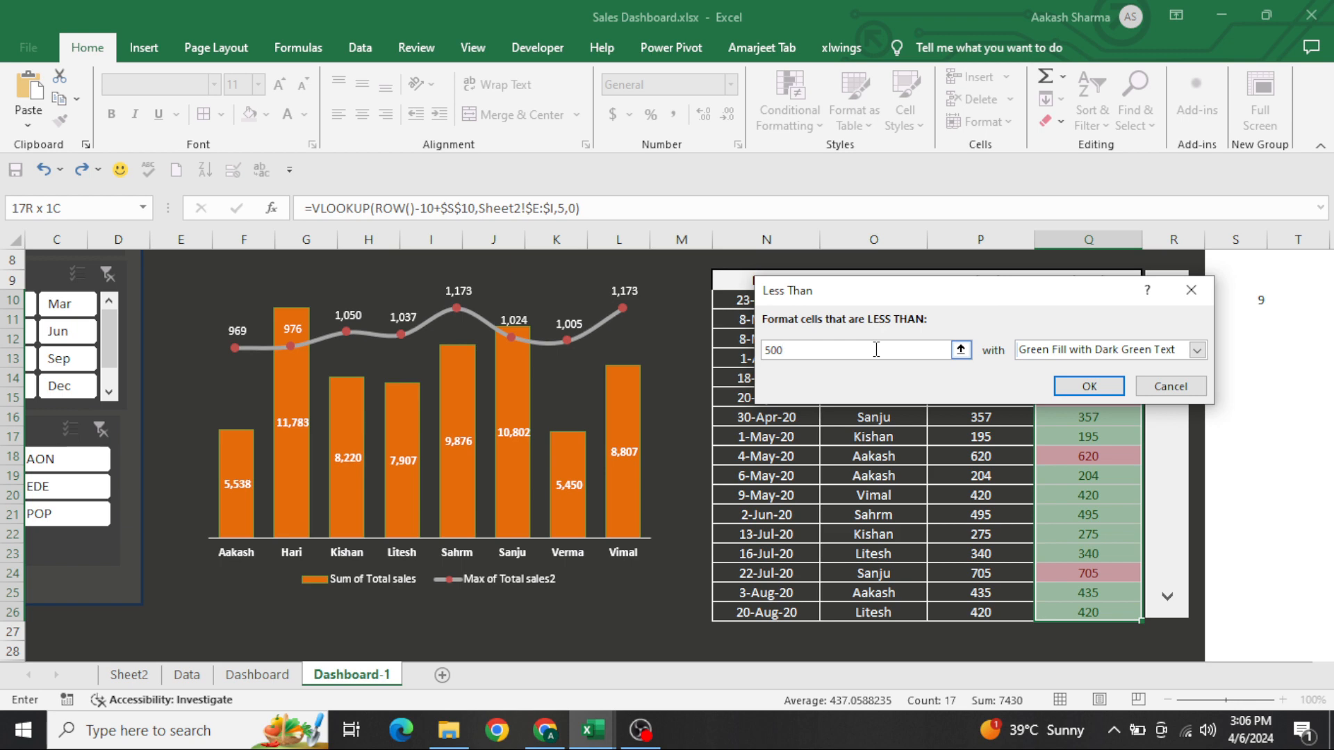
pyautogui.click(1088, 387)
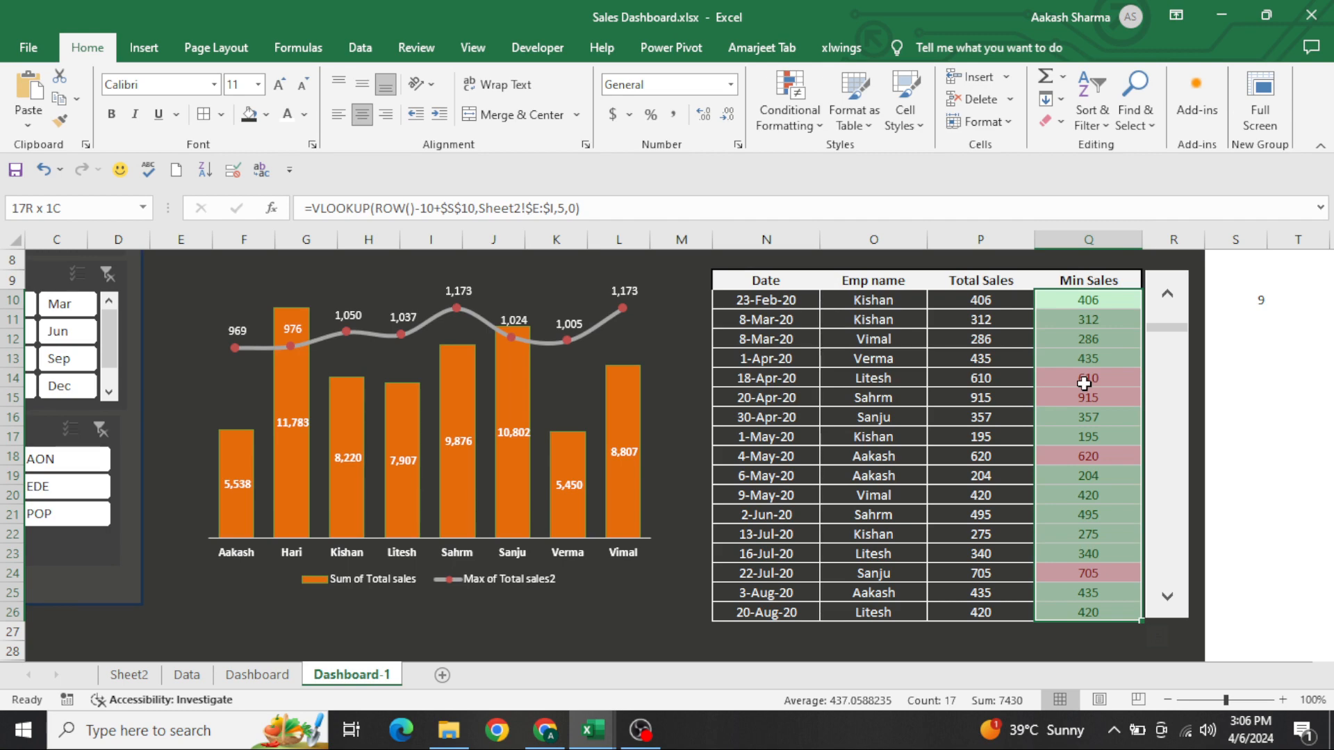
# Edit the Min Sales "Cell Value < 500" formatting rule to use a white font on a red fill
pyautogui.press('alt')
pyautogui.press('h')
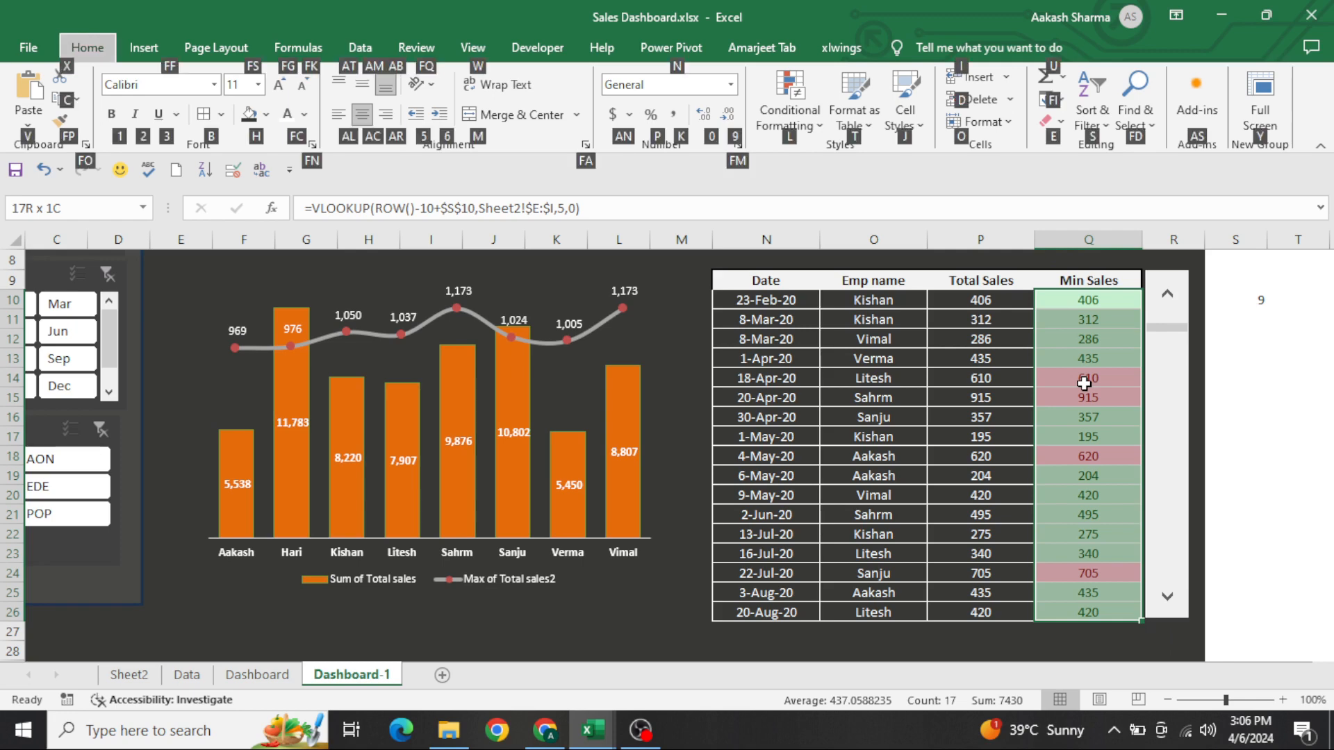
pyautogui.press('l')
pyautogui.press('r')
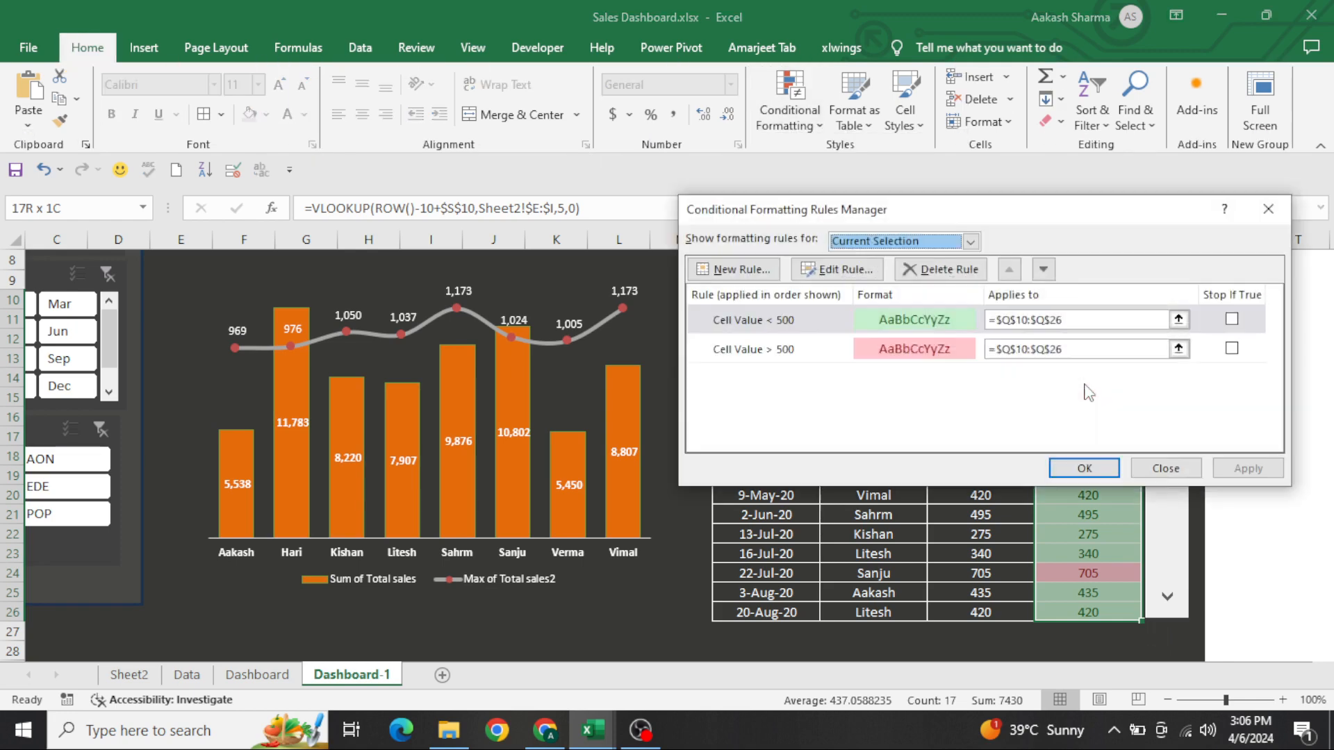
pyautogui.click(922, 332)
pyautogui.click(837, 269)
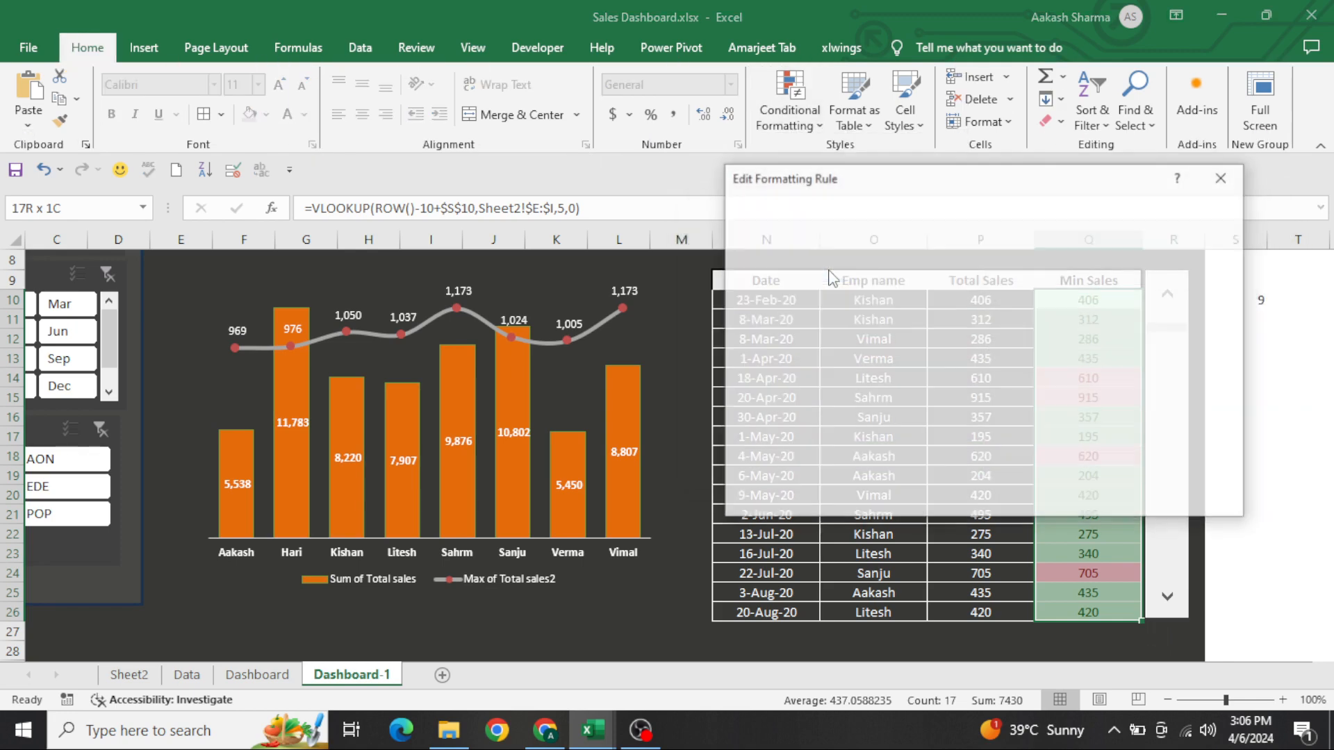
pyautogui.click(1040, 468)
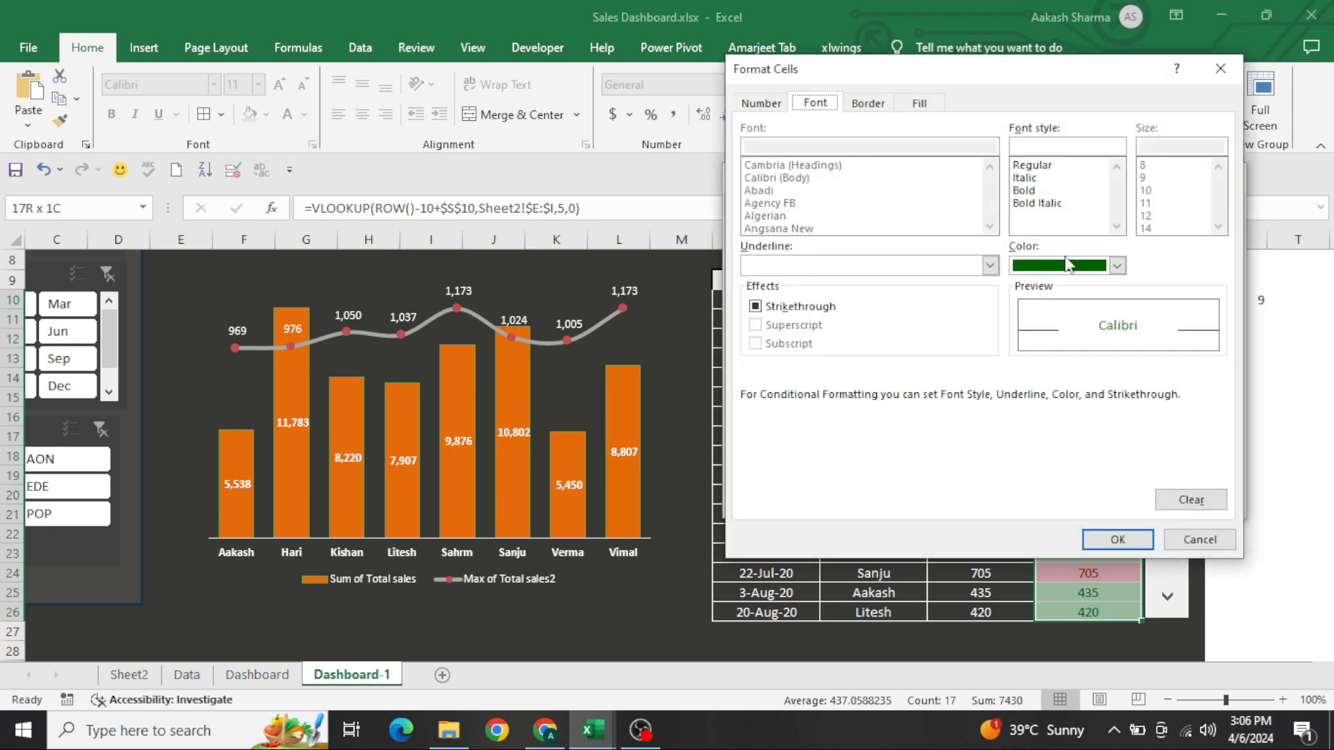
pyautogui.click(1117, 265)
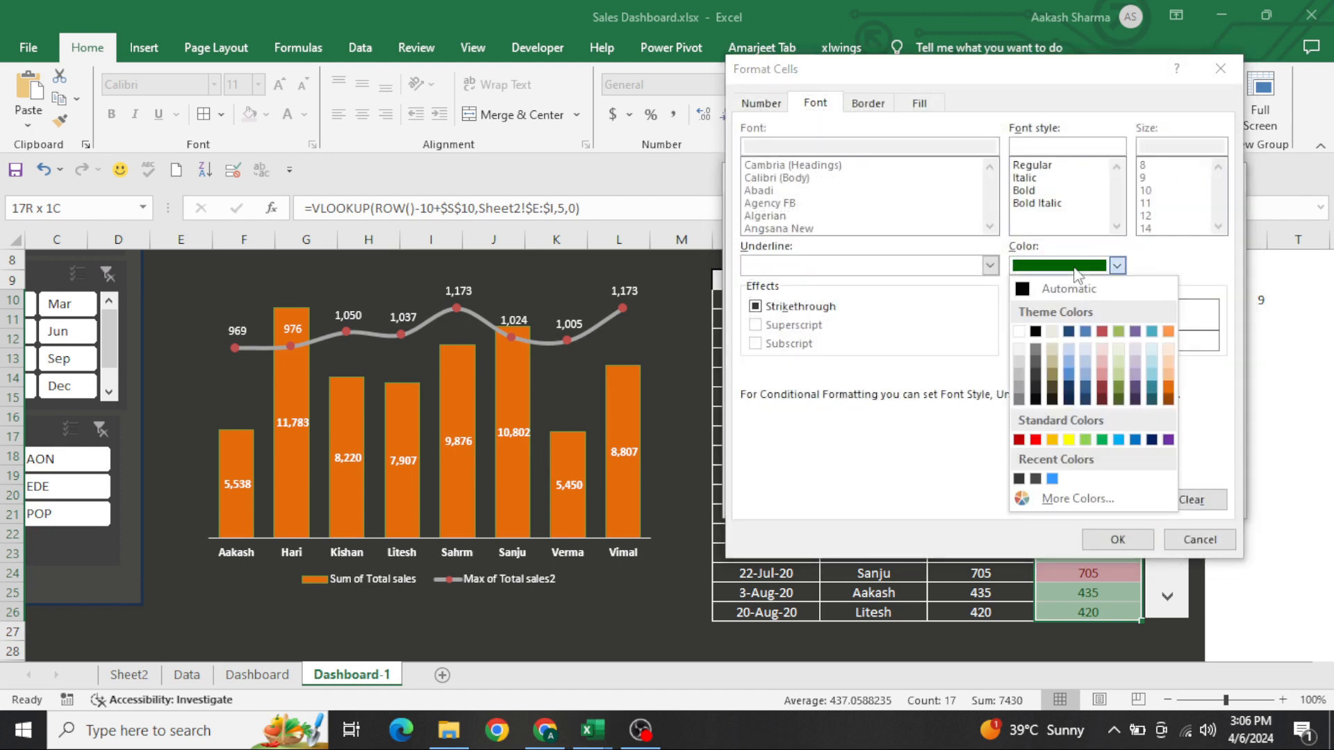
pyautogui.click(1019, 332)
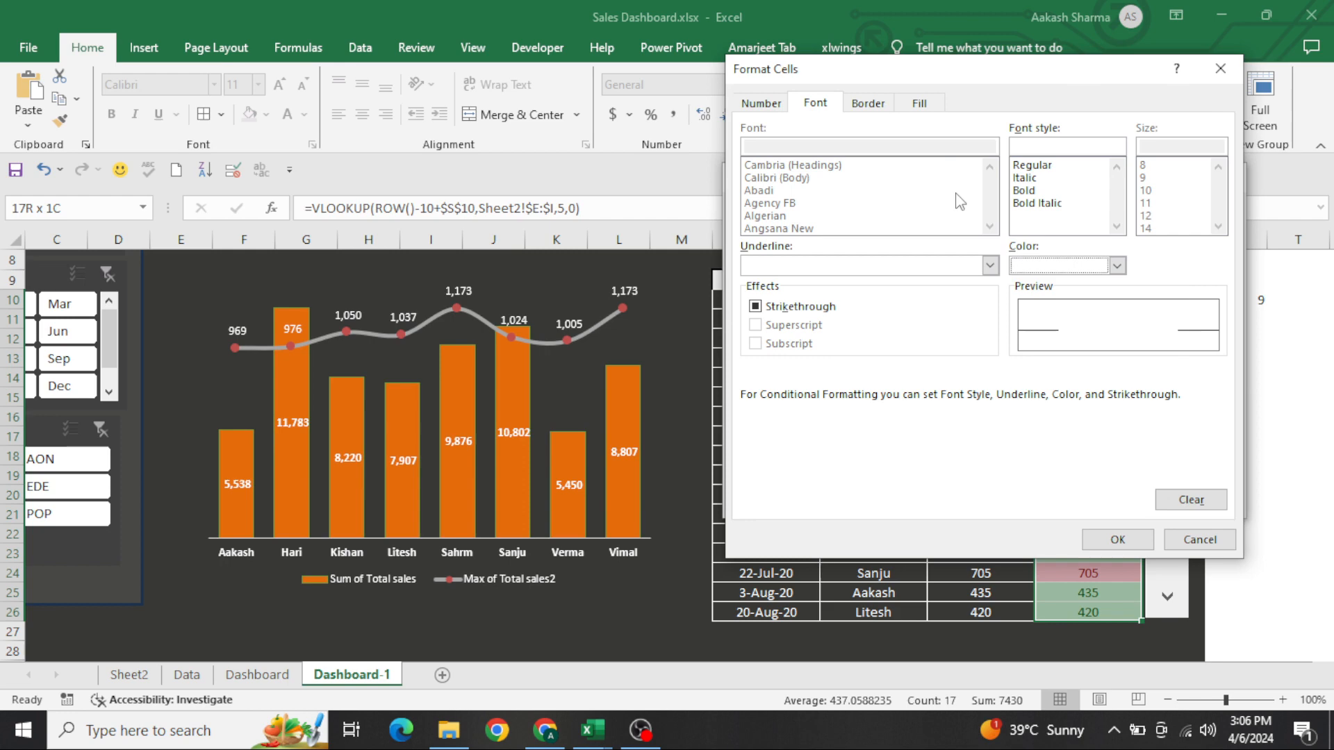
pyautogui.click(920, 103)
pyautogui.click(776, 295)
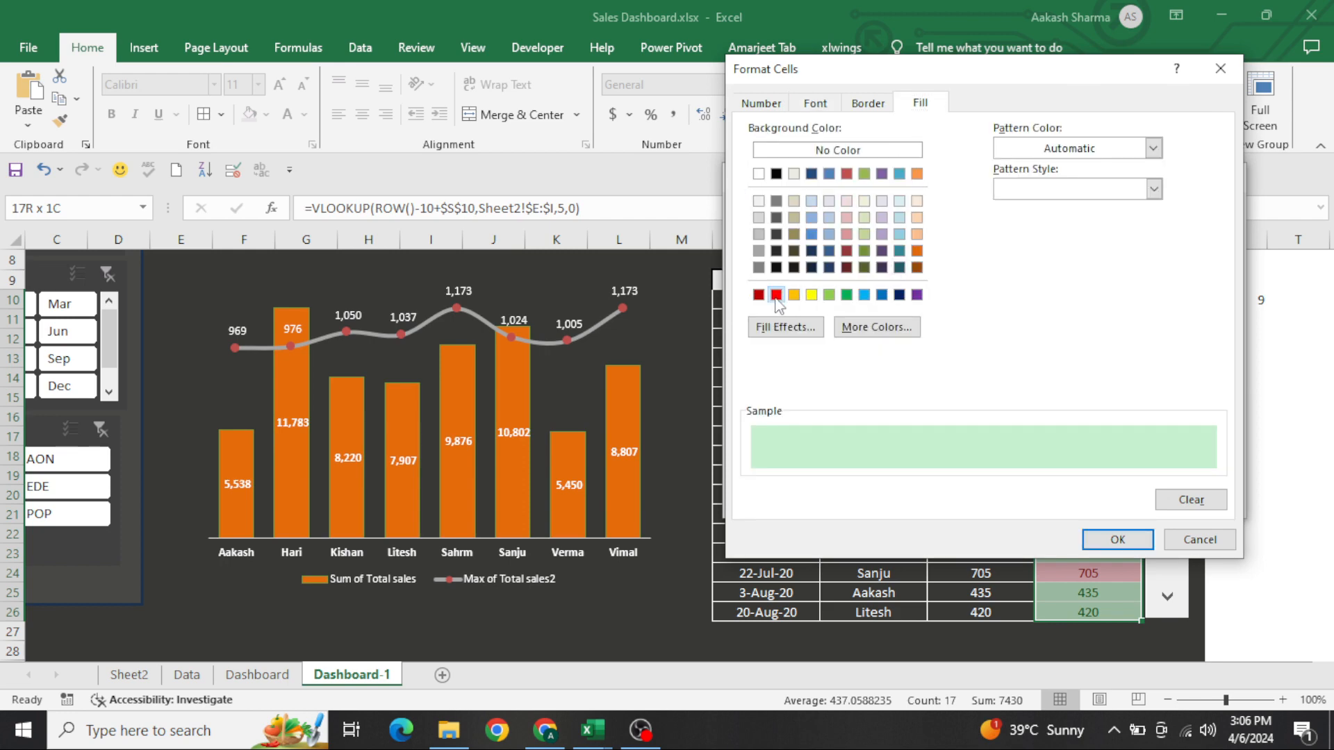
pyautogui.click(1115, 540)
pyautogui.click(1116, 501)
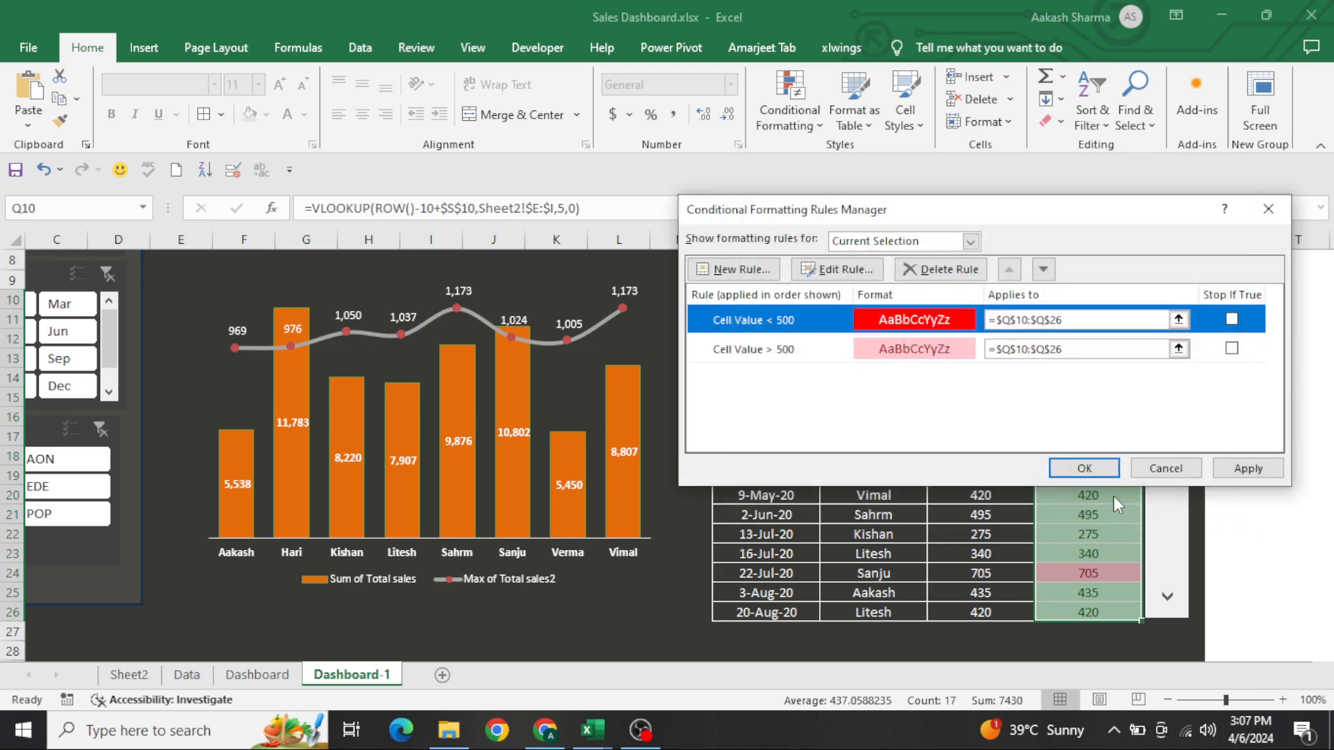
# Edit the "Cell Value > 500" rule to use a green fill with white font, and apply both Min Sales rules
pyautogui.click(820, 352)
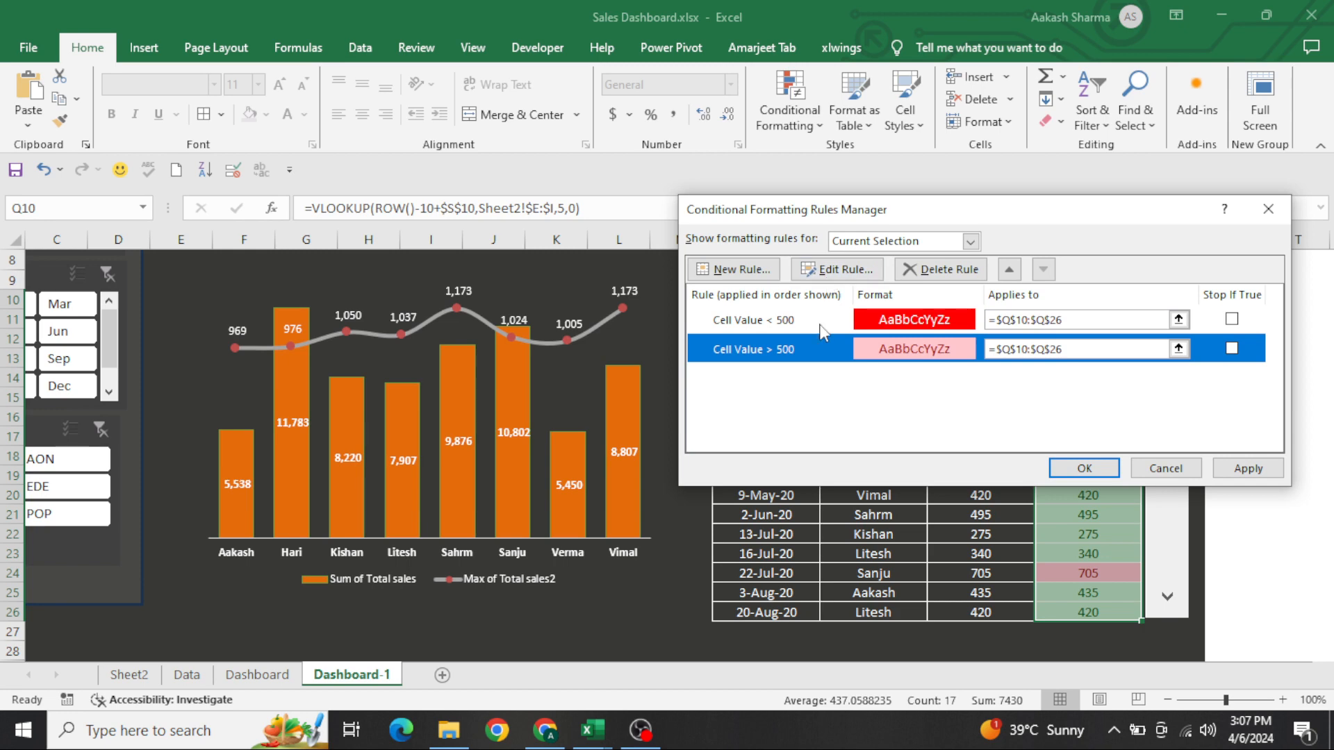
pyautogui.click(837, 269)
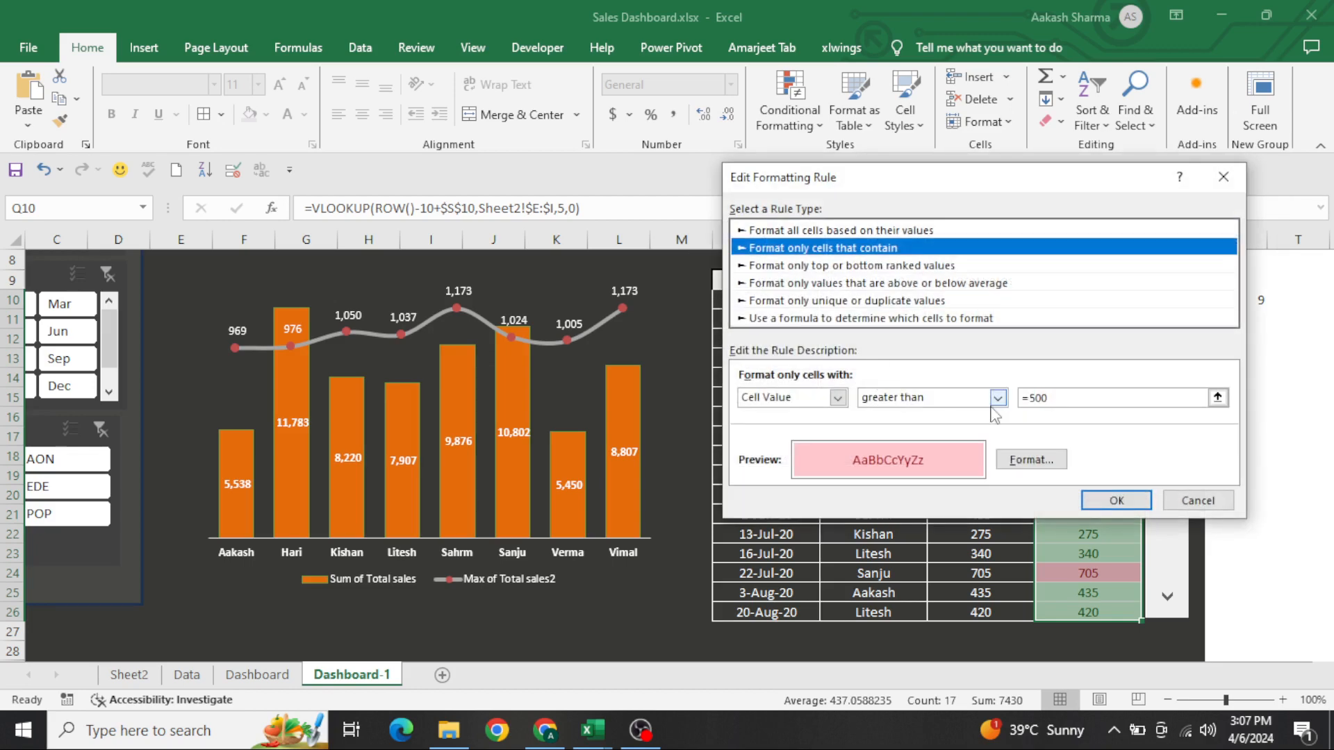
pyautogui.click(1027, 462)
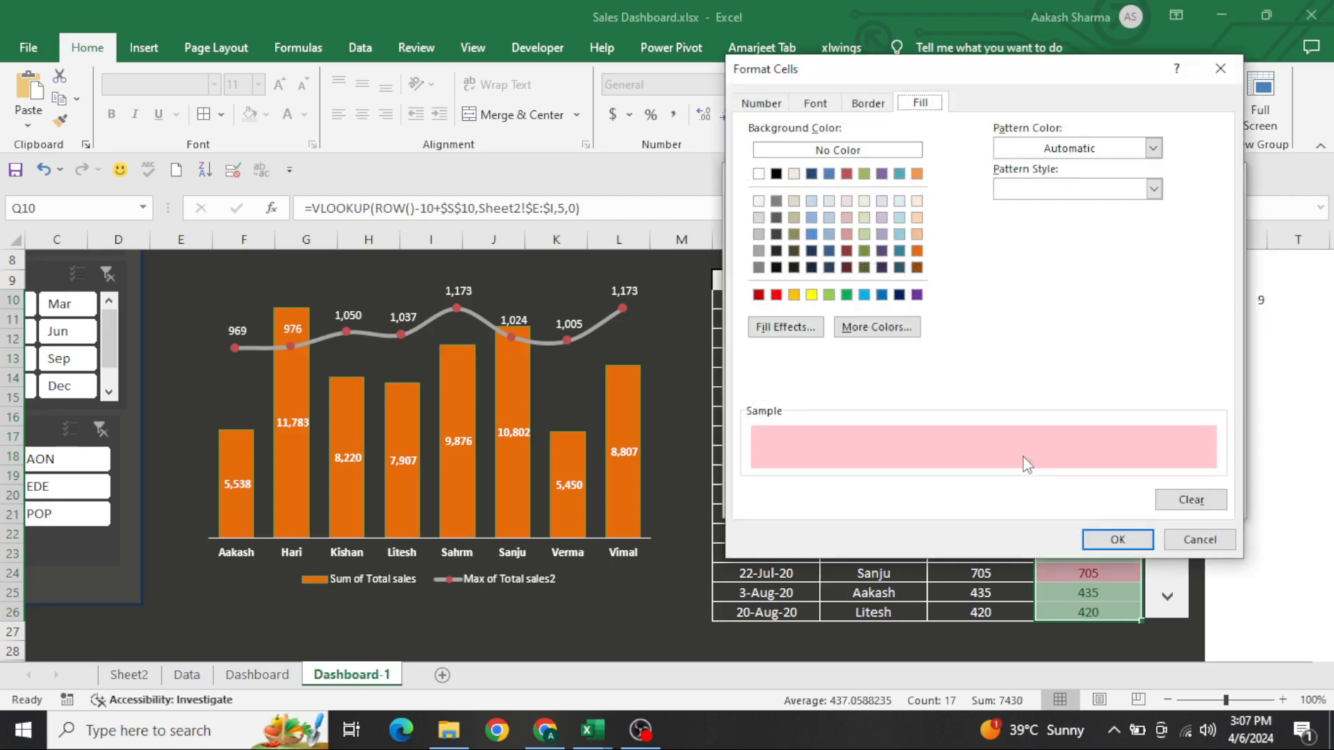
pyautogui.click(847, 296)
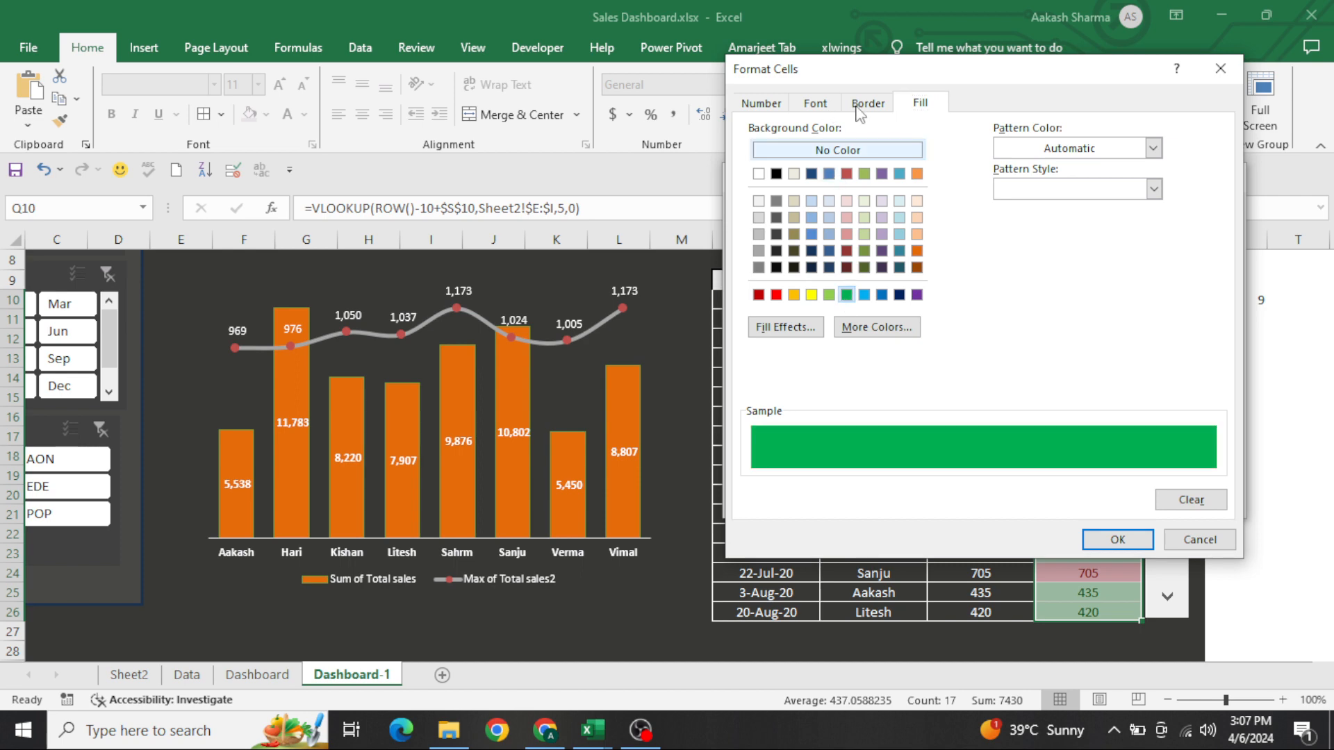
pyautogui.click(815, 104)
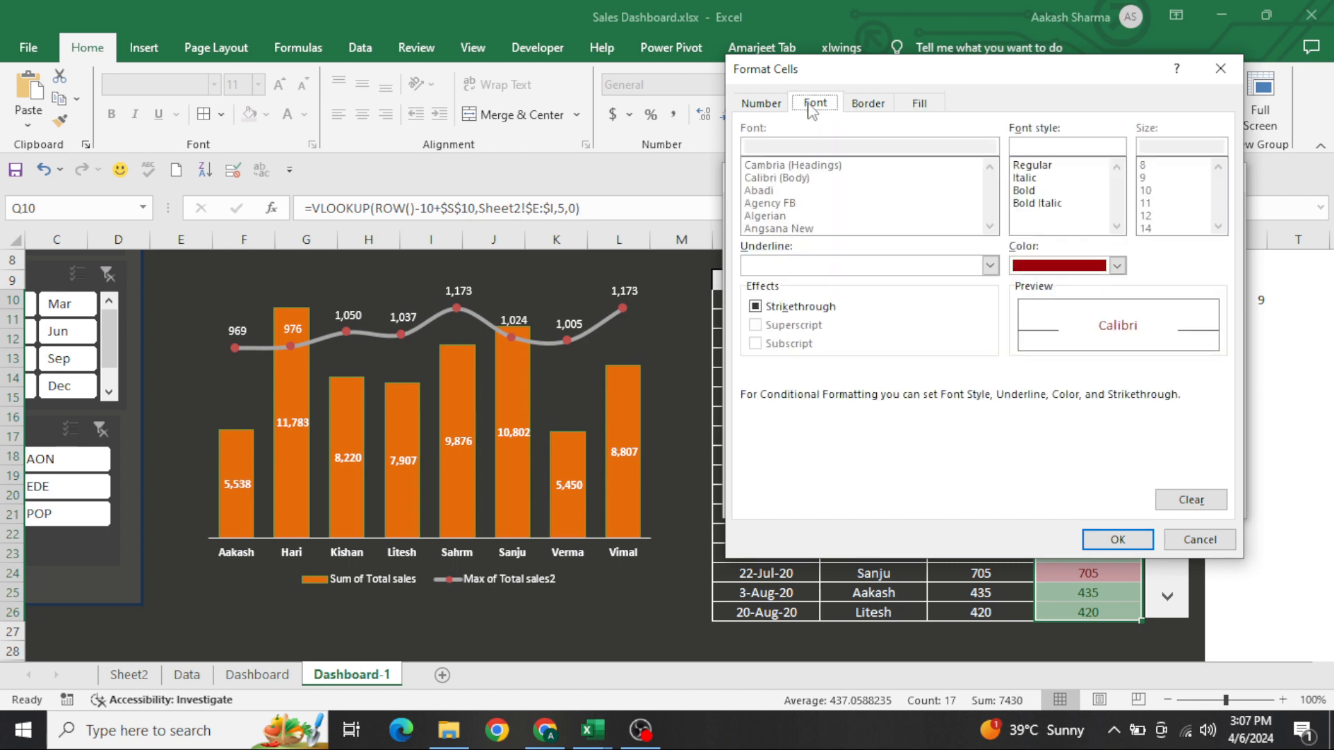
pyautogui.click(1057, 271)
pyautogui.click(1026, 336)
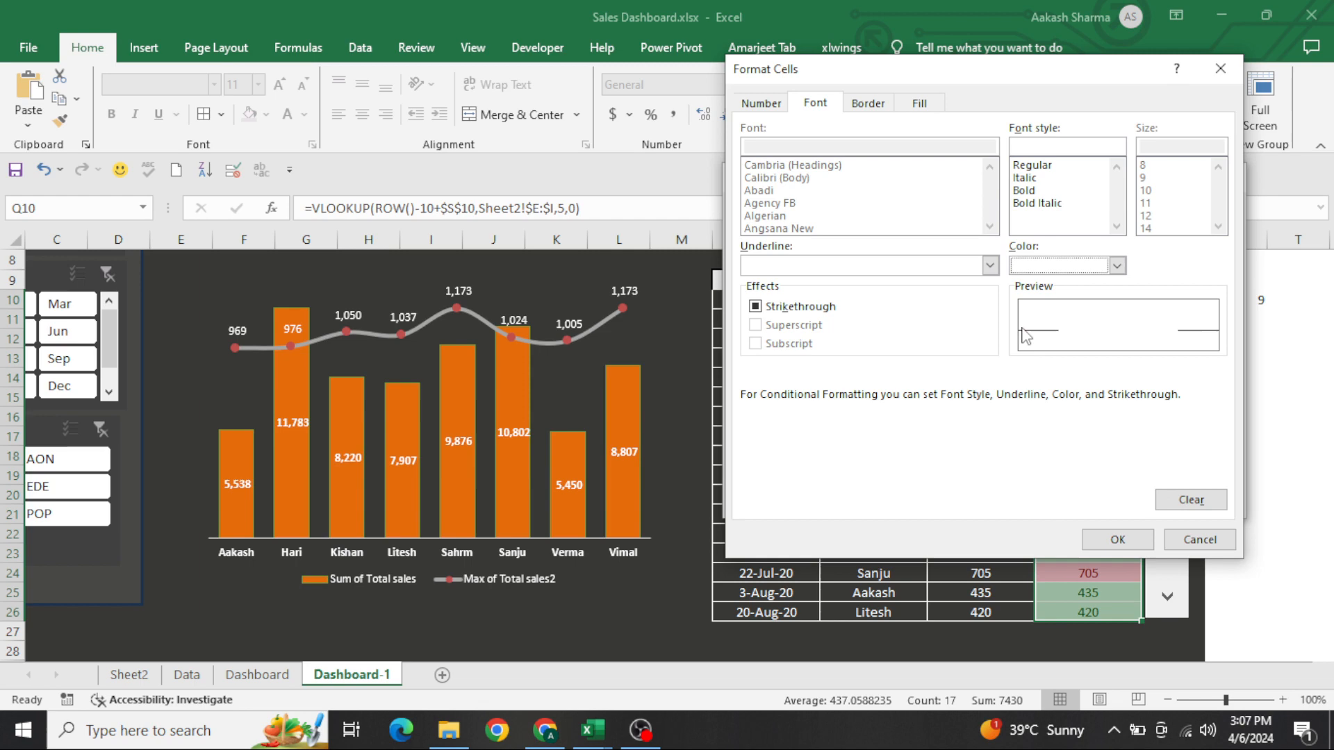
pyautogui.click(1136, 532)
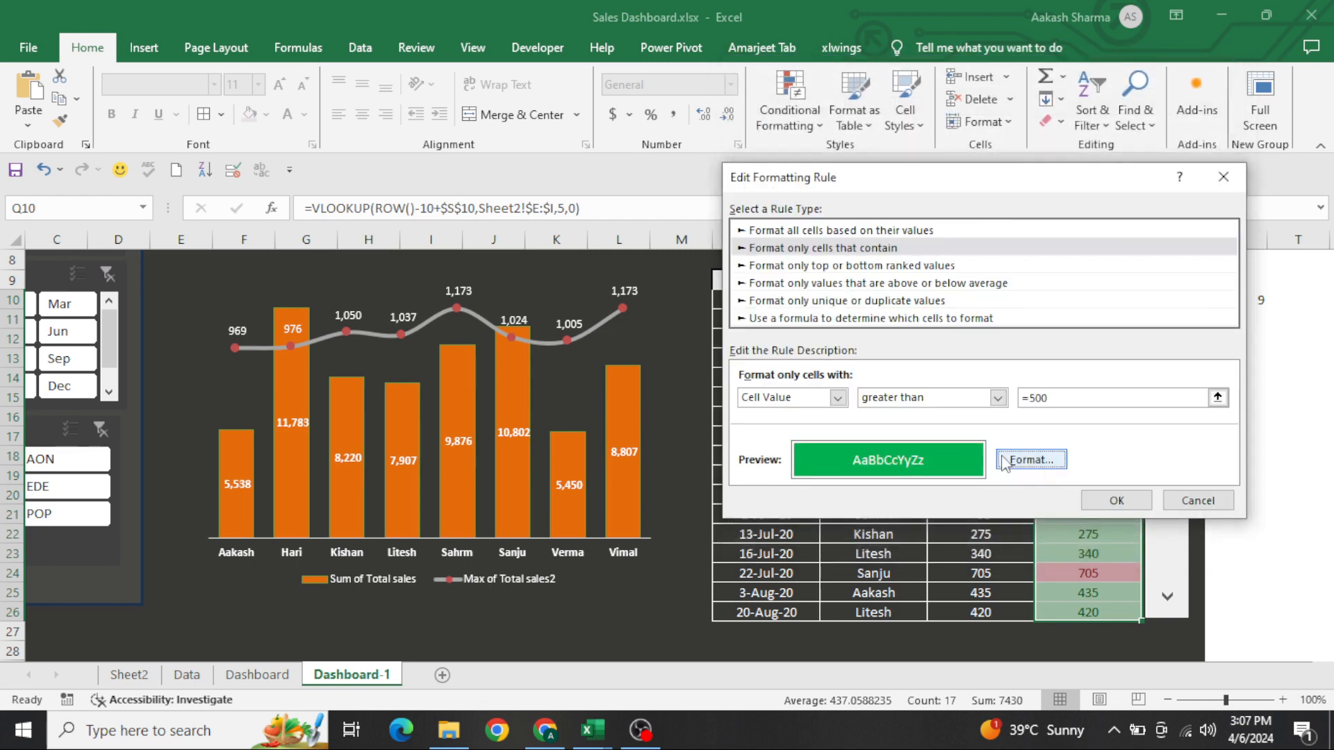
pyautogui.click(1117, 501)
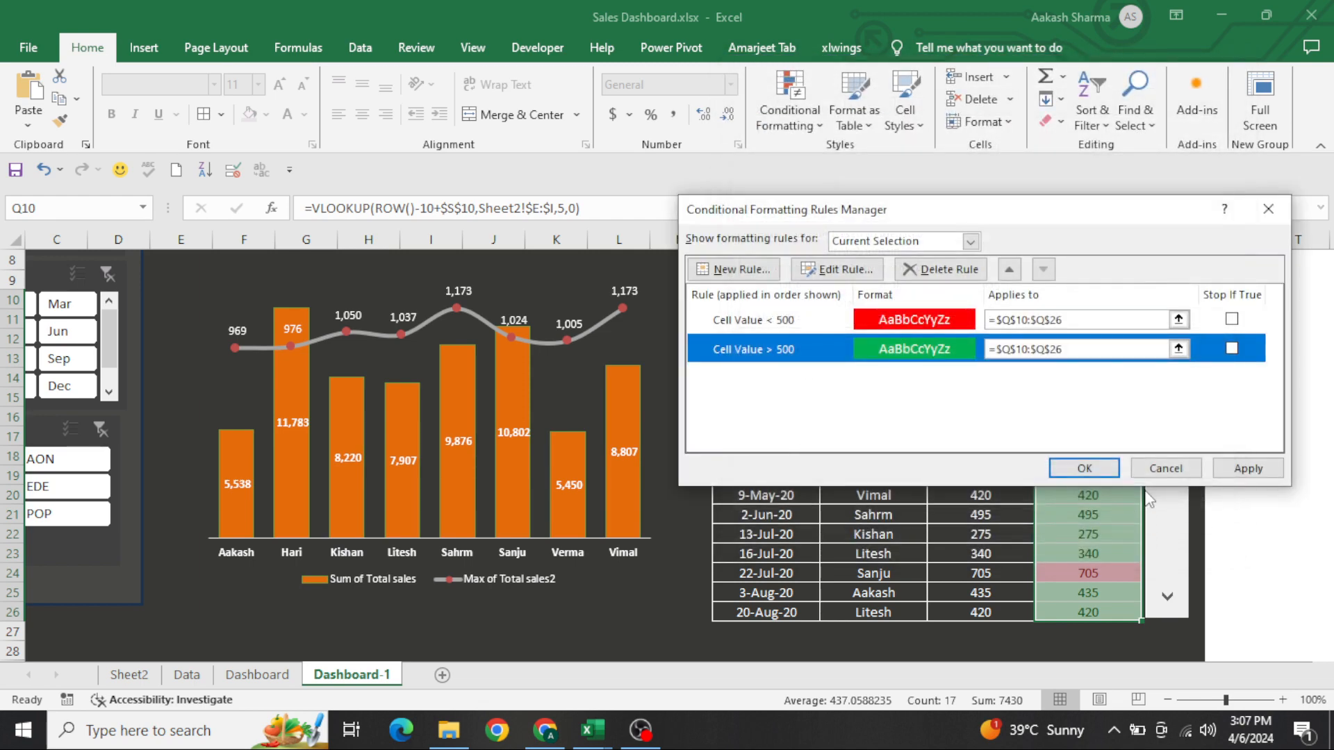
pyautogui.click(1221, 474)
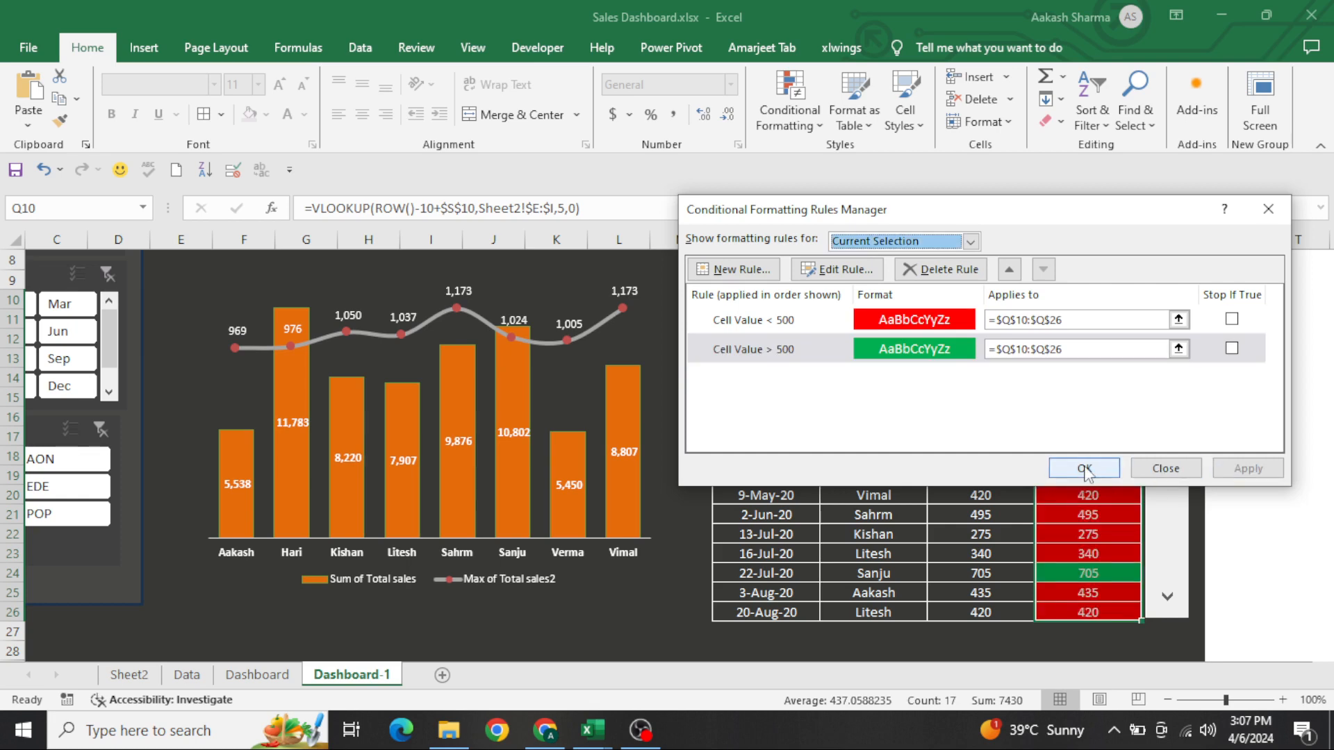
pyautogui.click(1085, 468)
pyautogui.click(1084, 467)
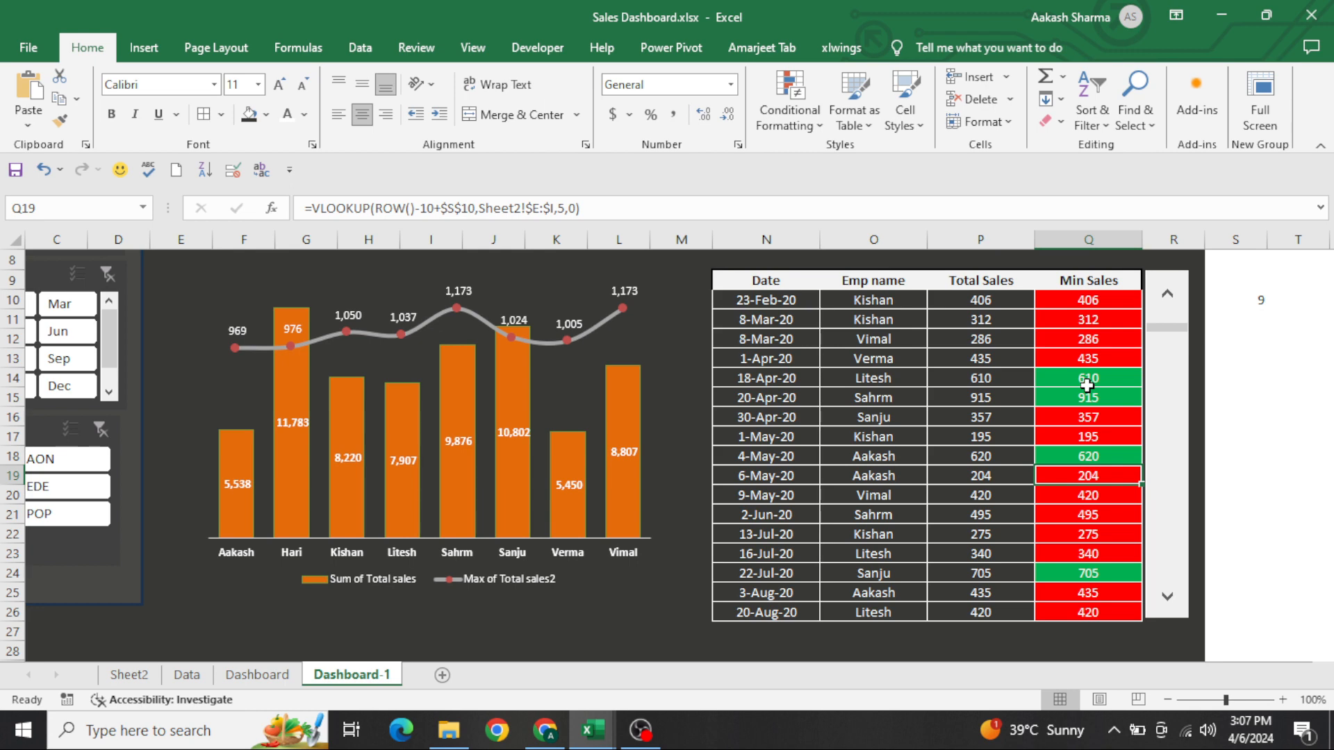
# Scroll the sales table down a few records with its scroll bar to check the Min Sales highlighting
pyautogui.click(1165, 552)
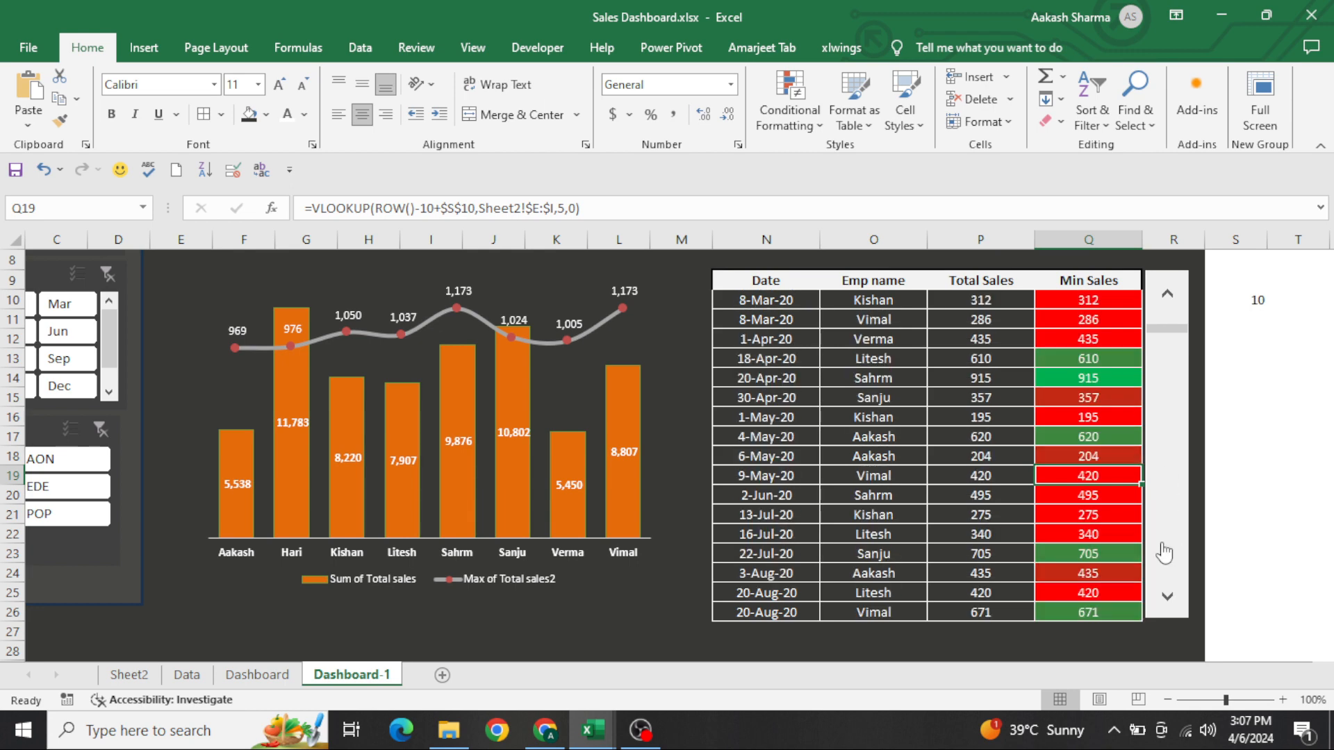
pyautogui.click(1165, 552)
pyautogui.click(1165, 552)
pyautogui.click(1164, 552)
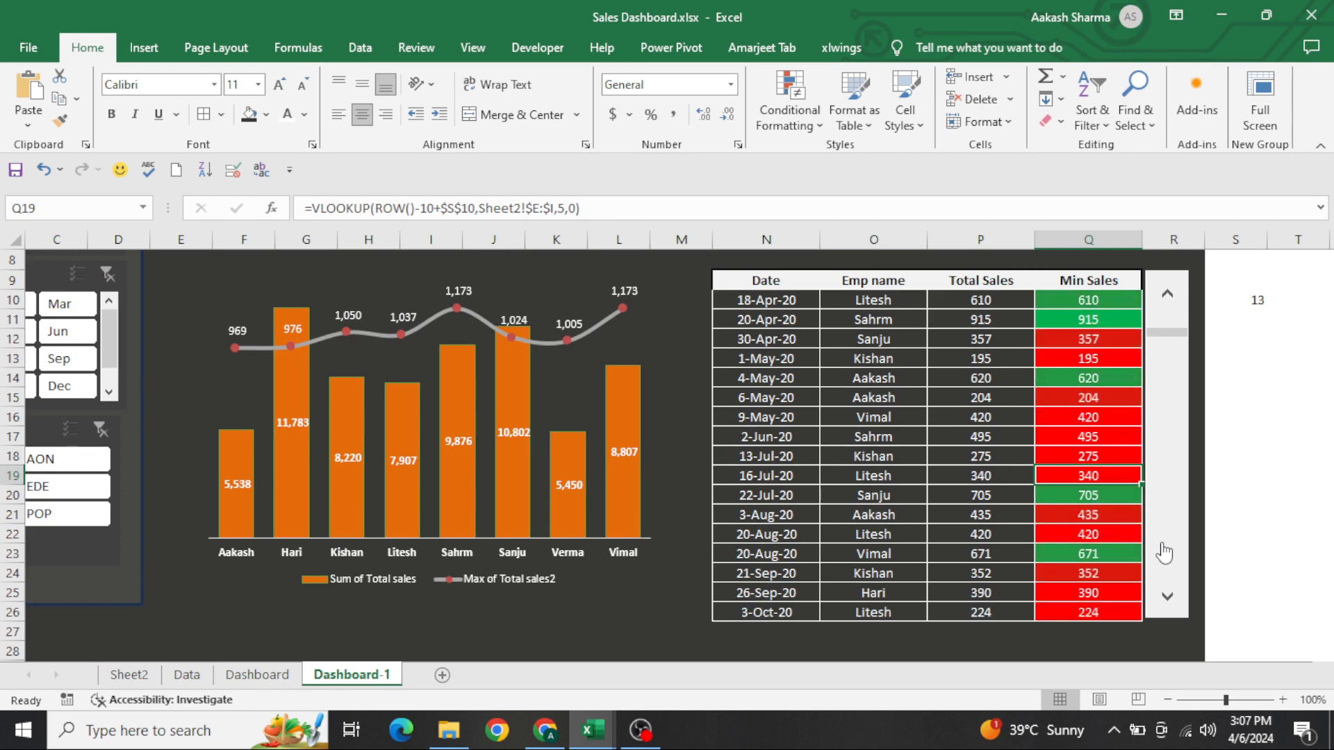
# Switch the dashboard to the full-screen view and return to cell A1
pyautogui.click(1260, 101)
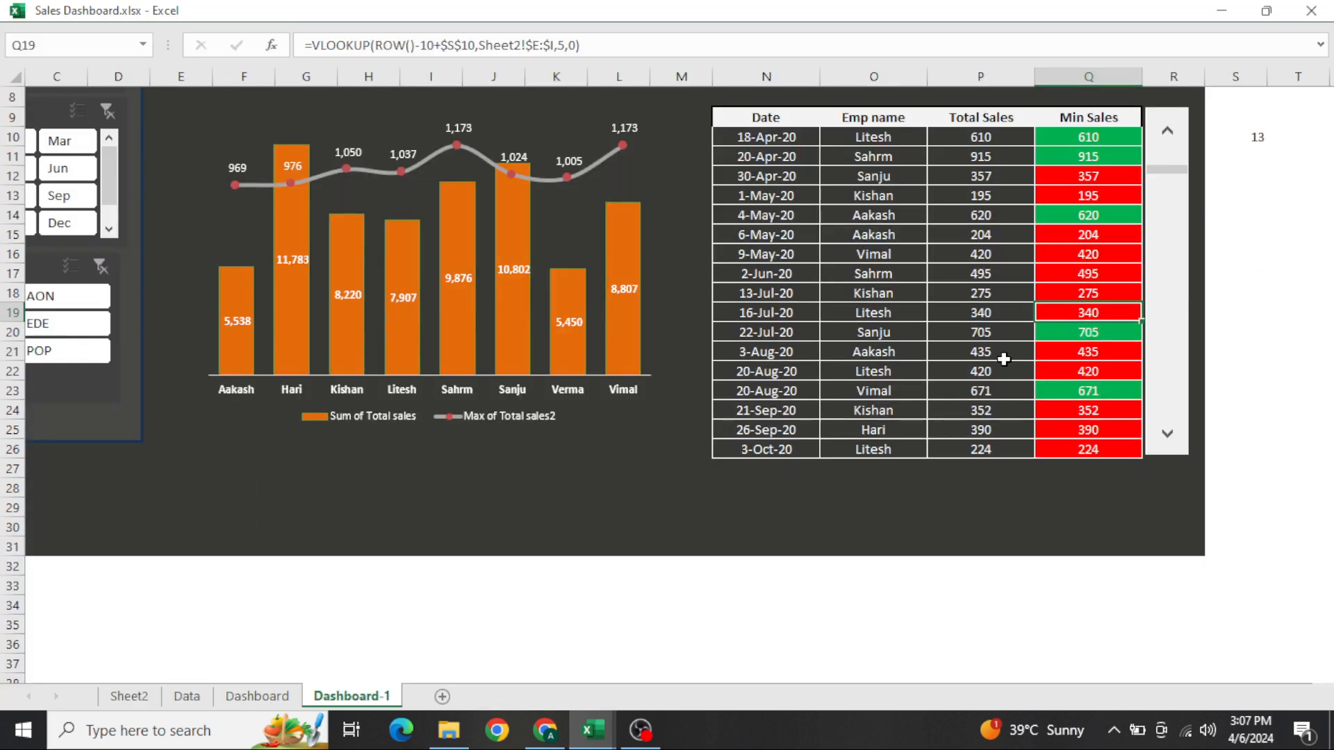
pyautogui.hotkey('ctrl', 'Home')
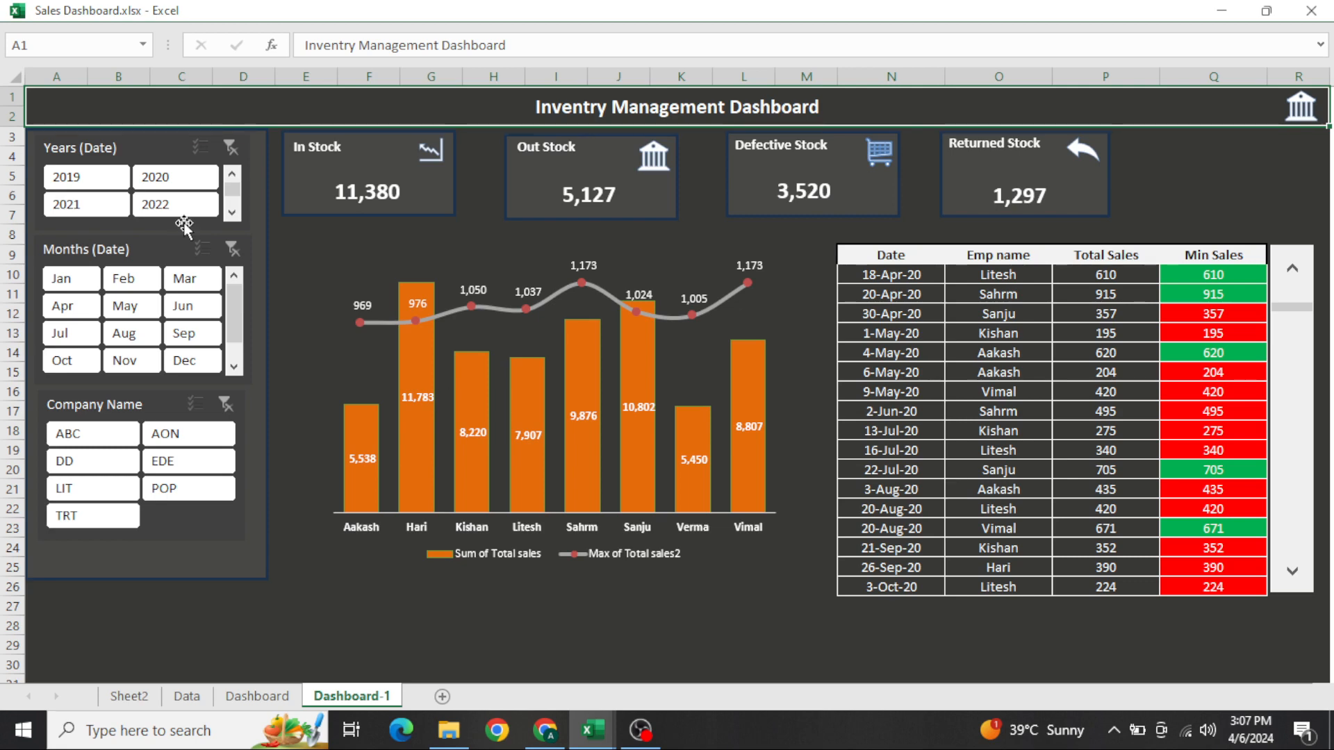
# Filter the dashboard to year 2019, scroll the sales table back to its first records and select N10:Q12
pyautogui.click(103, 187)
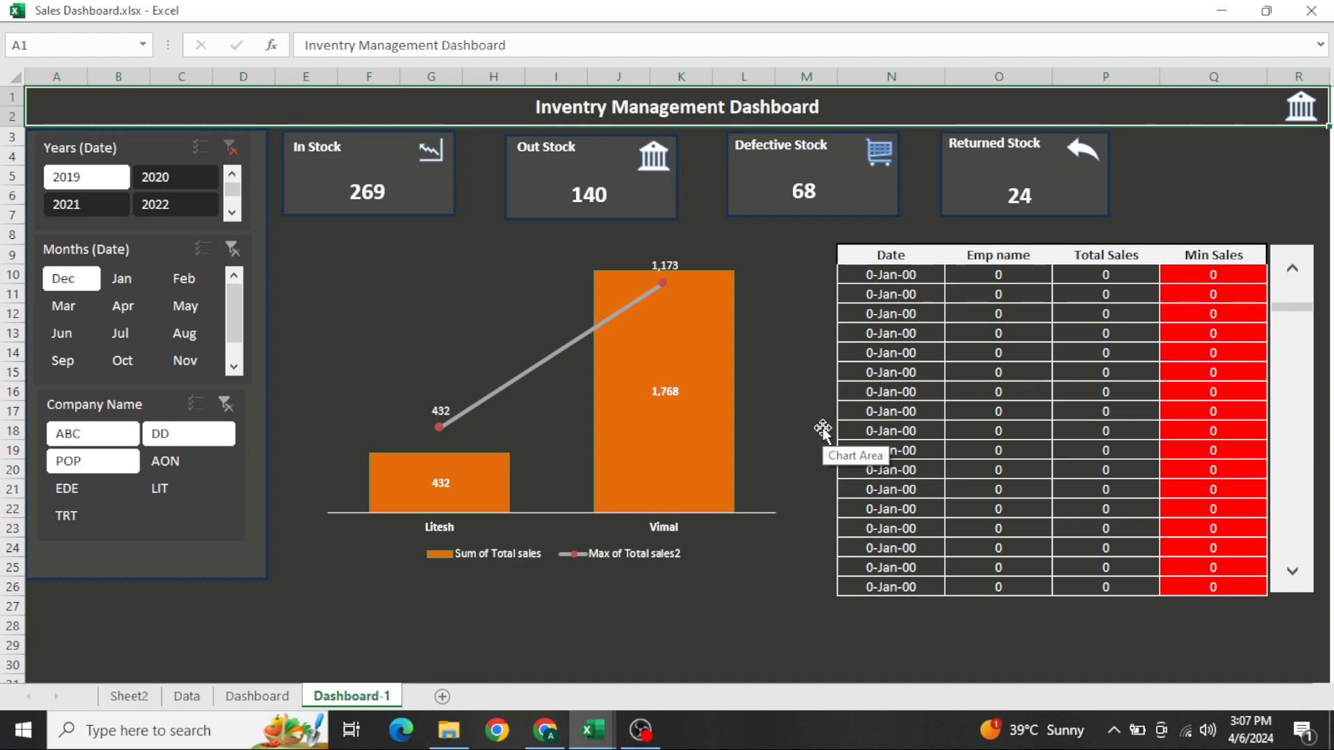
pyautogui.click(1301, 292)
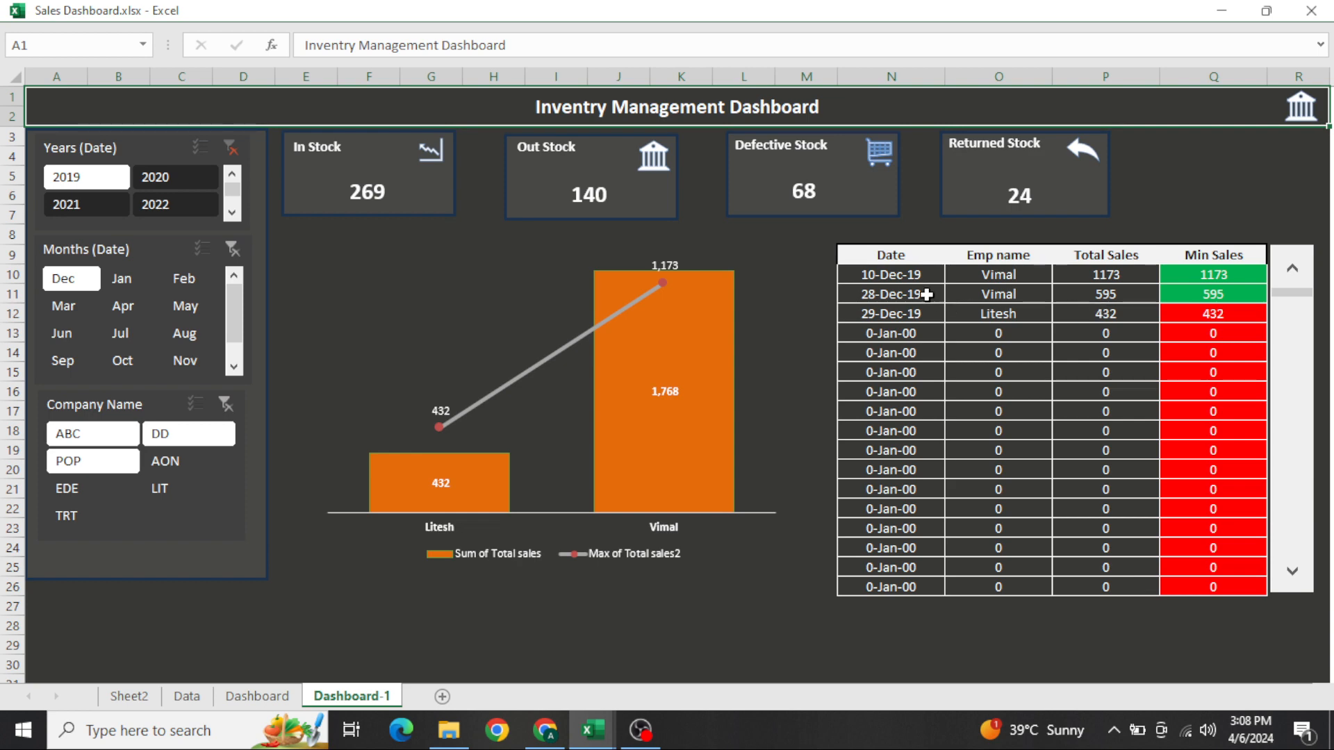
pyautogui.click(895, 280)
pyautogui.moveTo(895, 280); pyautogui.dragTo(1186, 312)
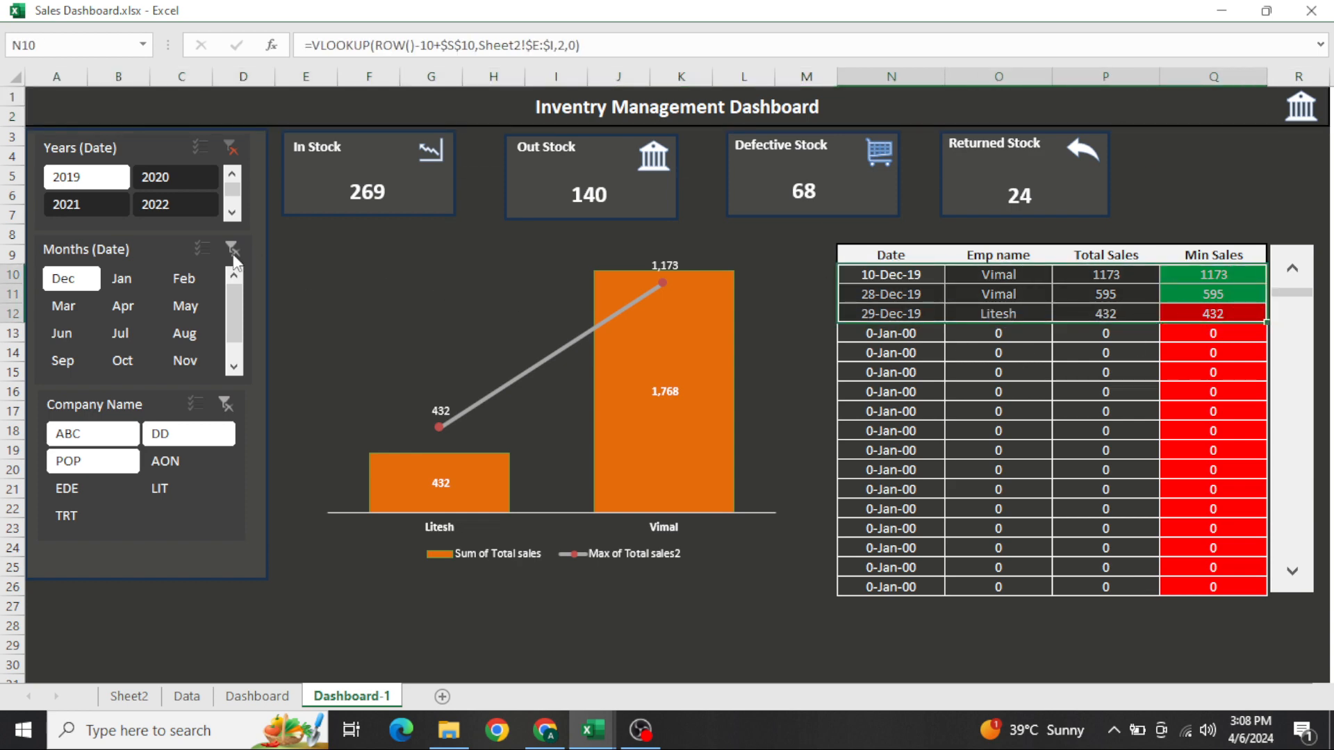
# Filter the dashboard to year 2020 and page down through the sales table records
pyautogui.click(154, 182)
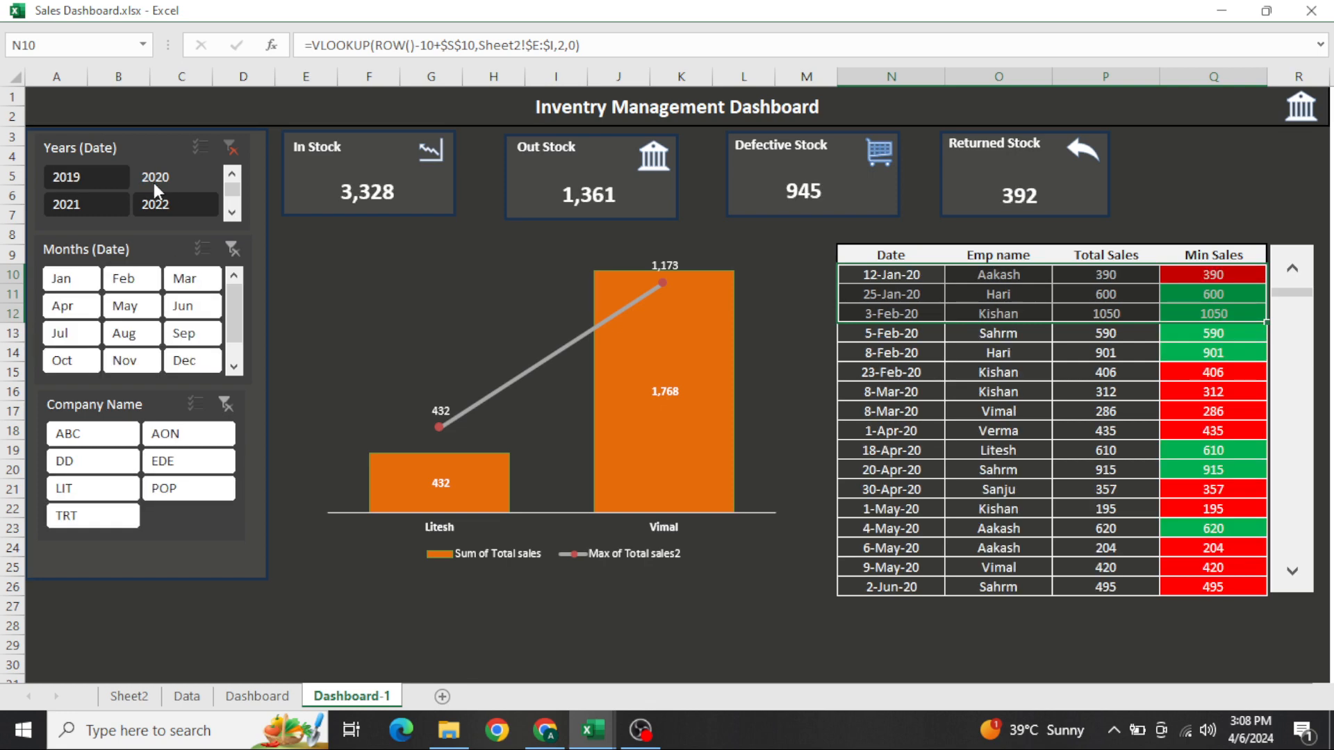
pyautogui.click(1059, 373)
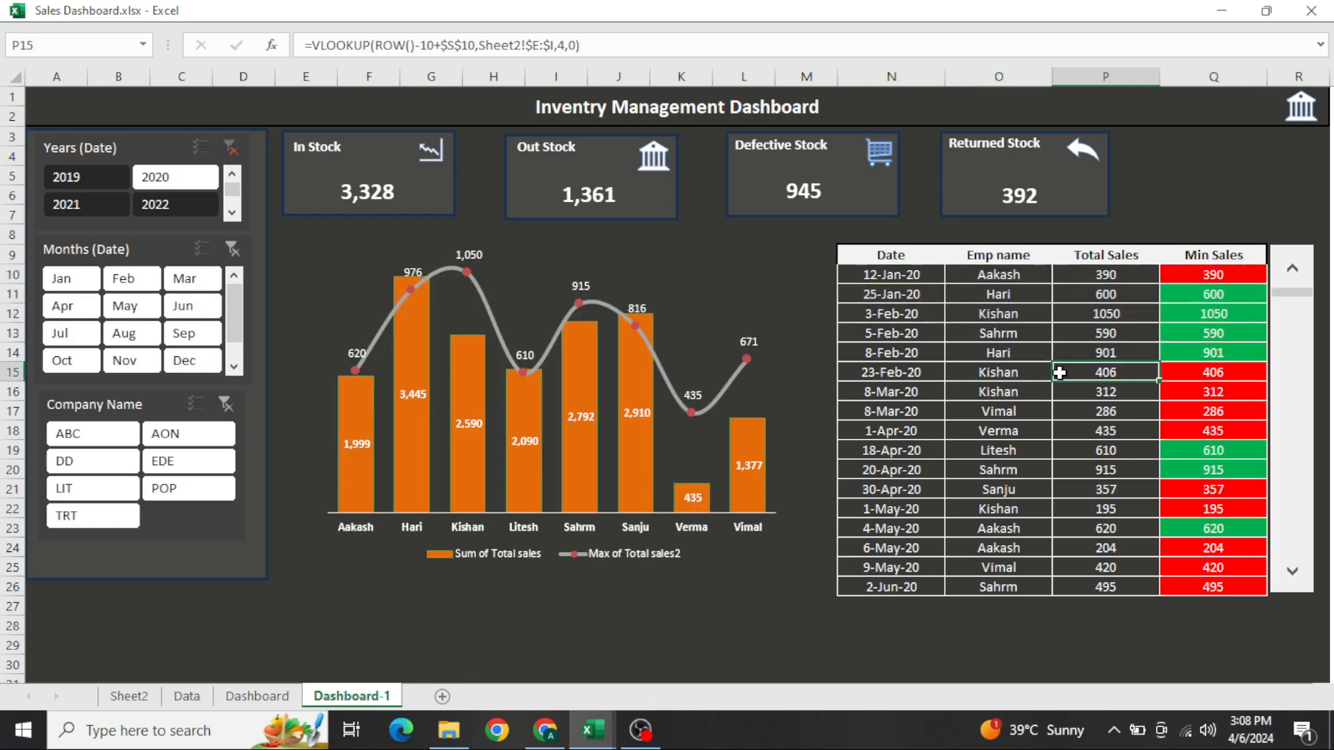
pyautogui.click(1294, 483)
pyautogui.click(1295, 483)
pyautogui.click(1295, 484)
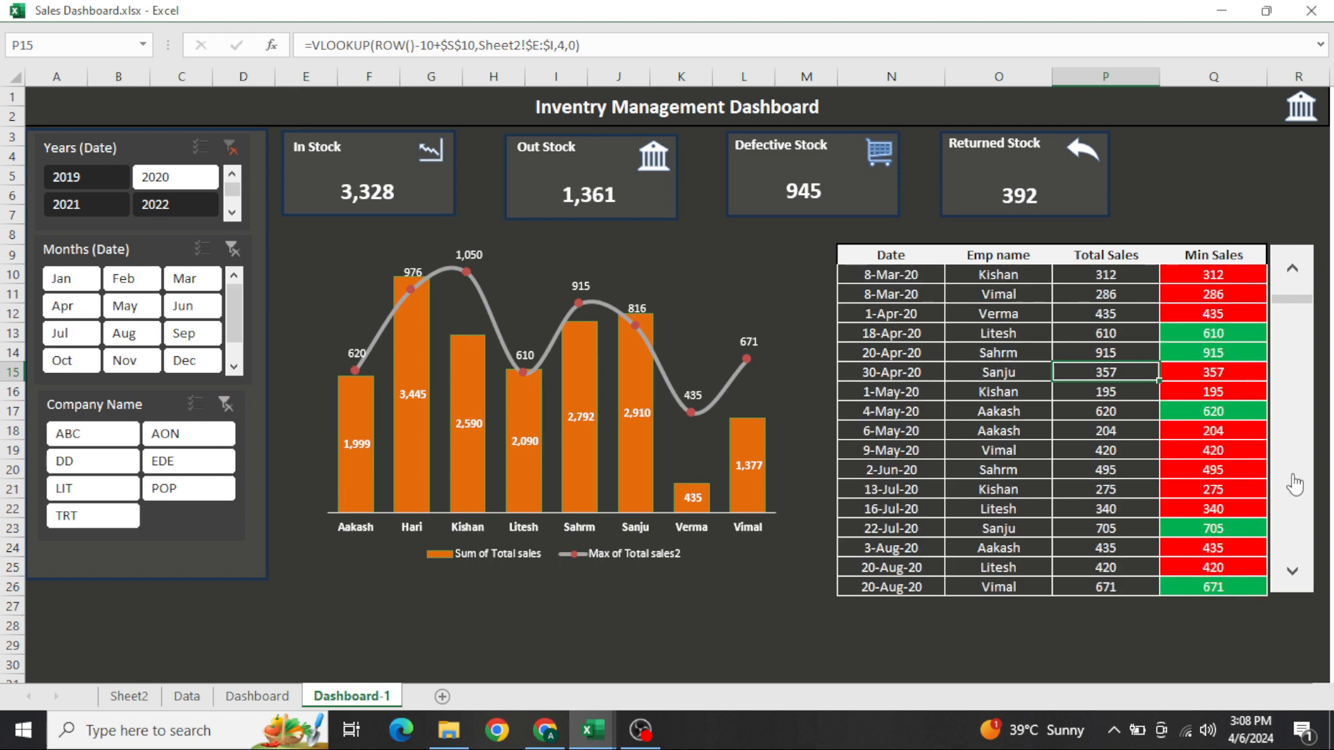
# Filter the months to Jul, clear the month and year filters, and return to cell A1
pyautogui.click(98, 330)
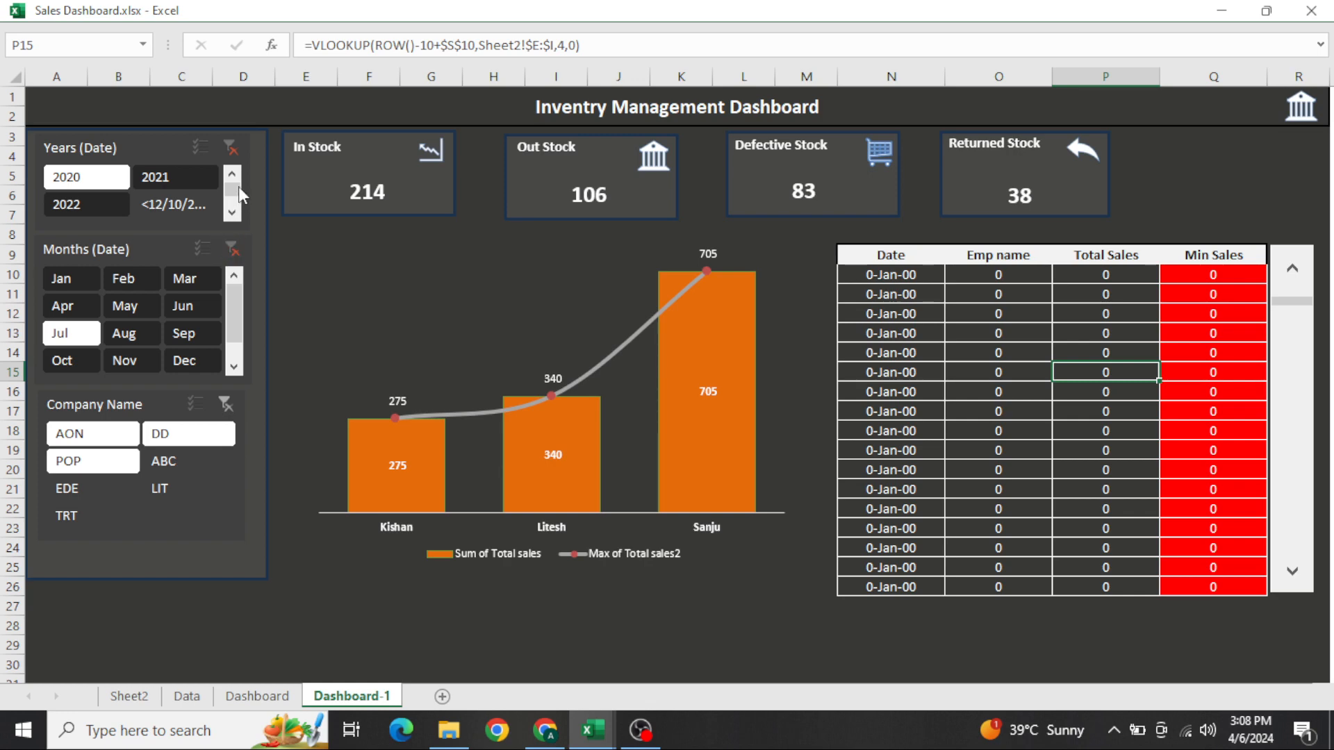
pyautogui.click(232, 249)
pyautogui.click(231, 148)
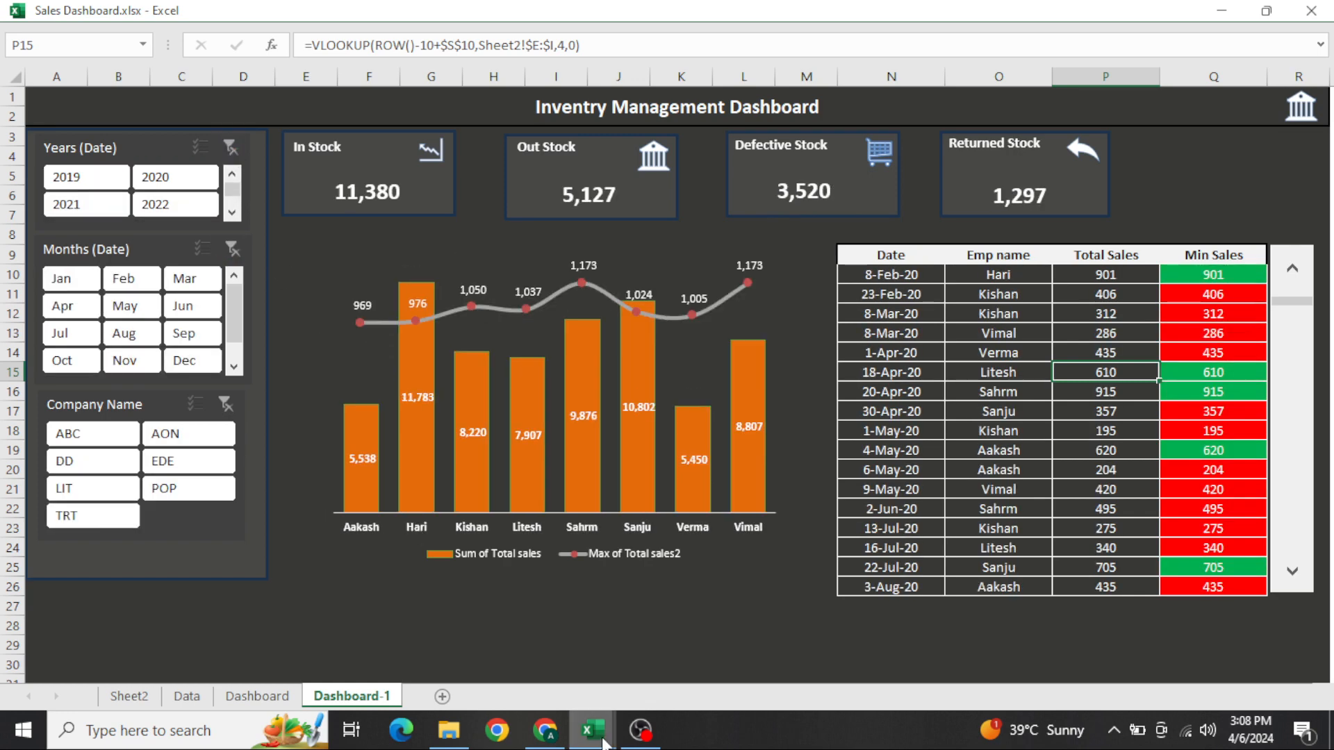
pyautogui.click(713, 641)
pyautogui.hotkey('ctrl', 'Home')
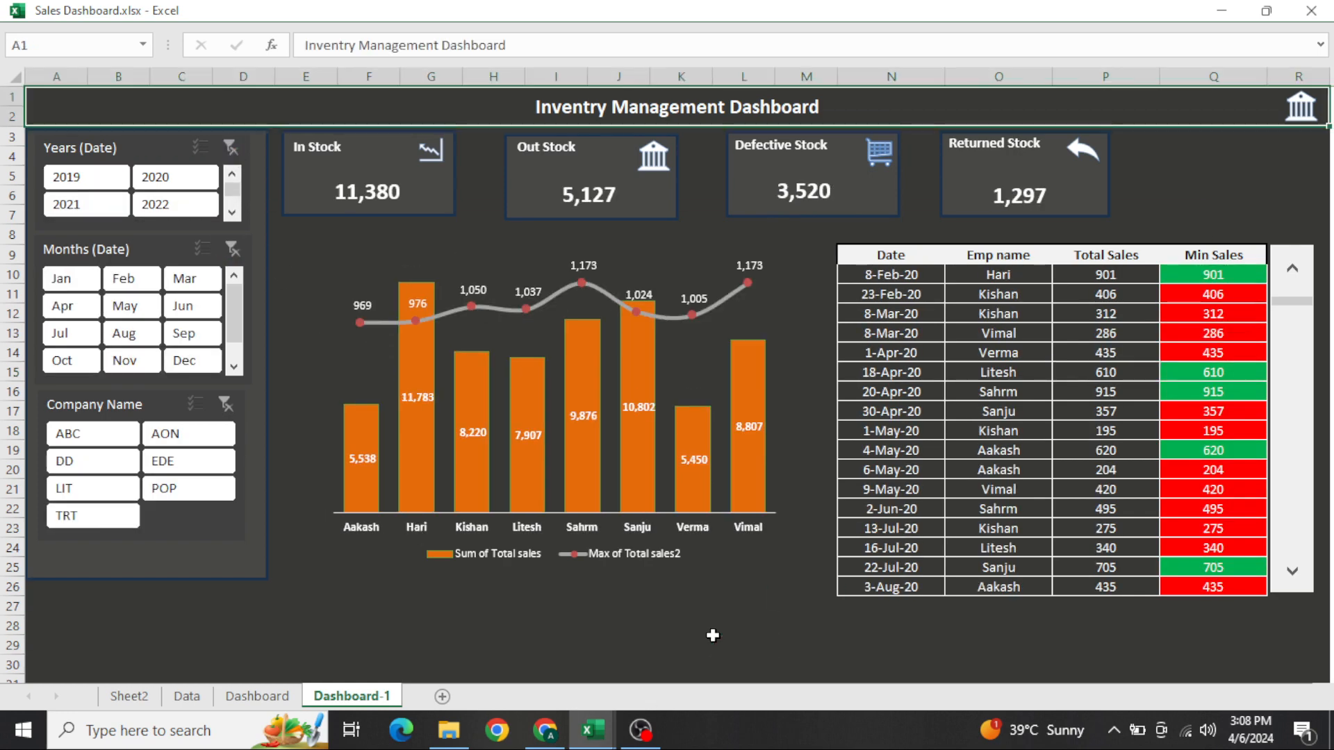